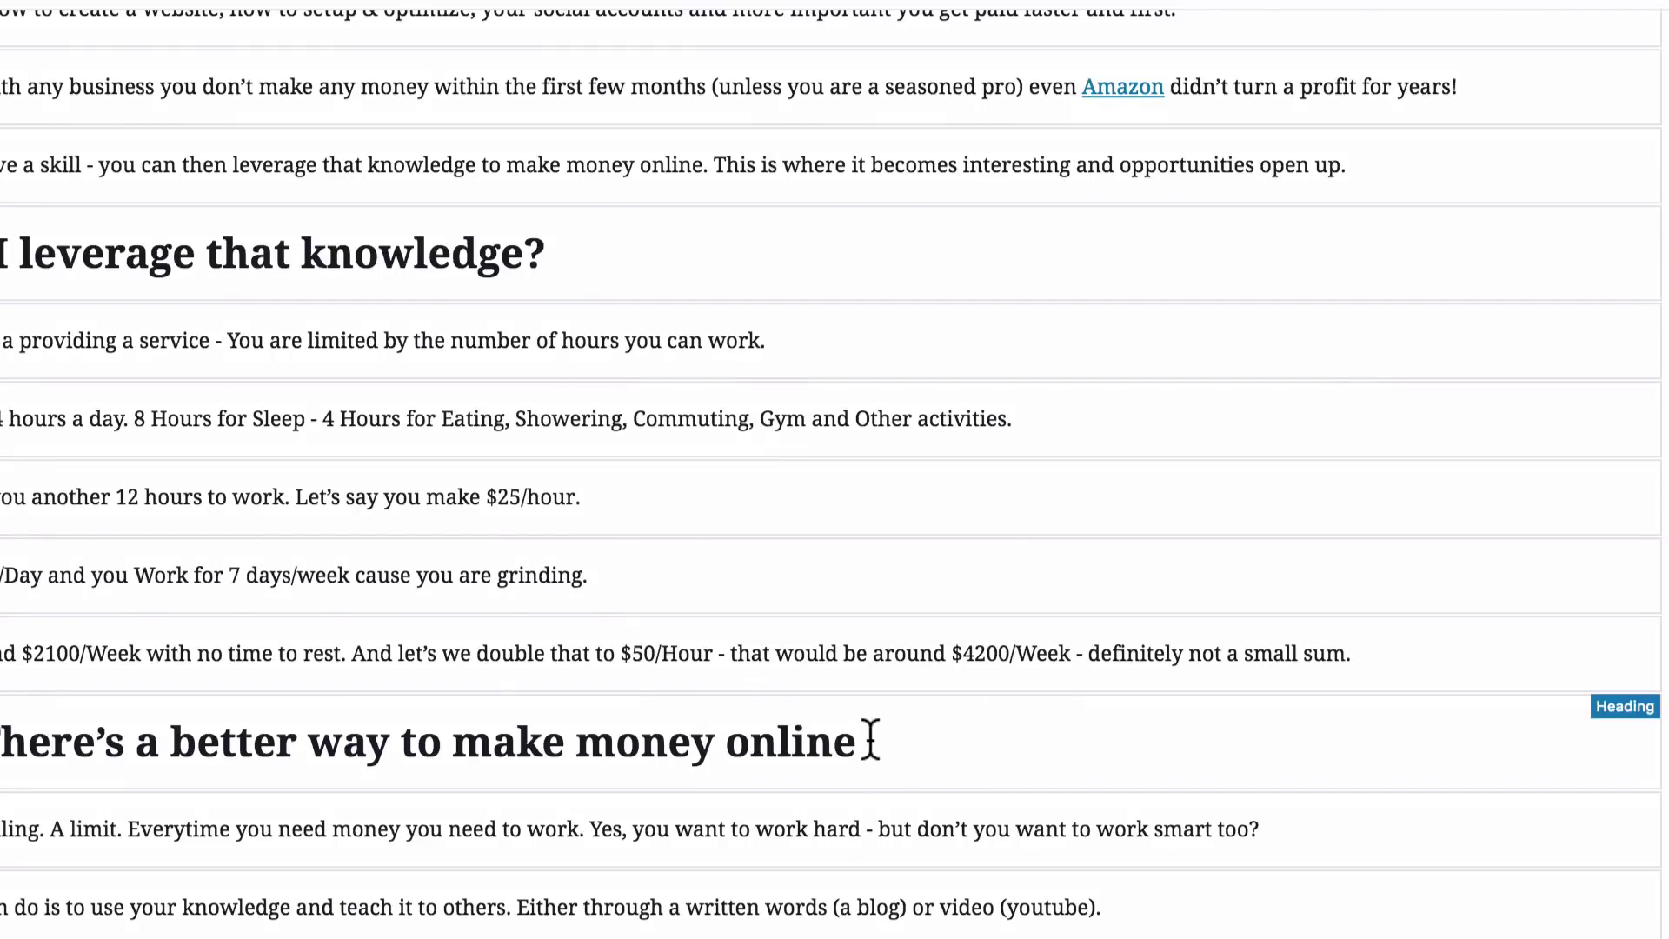
Search Google for "how to make money online" and look through the results
{"action": "left_click_drag", "start_coordinate": [856, 741], "coordinate": [459, 742]}
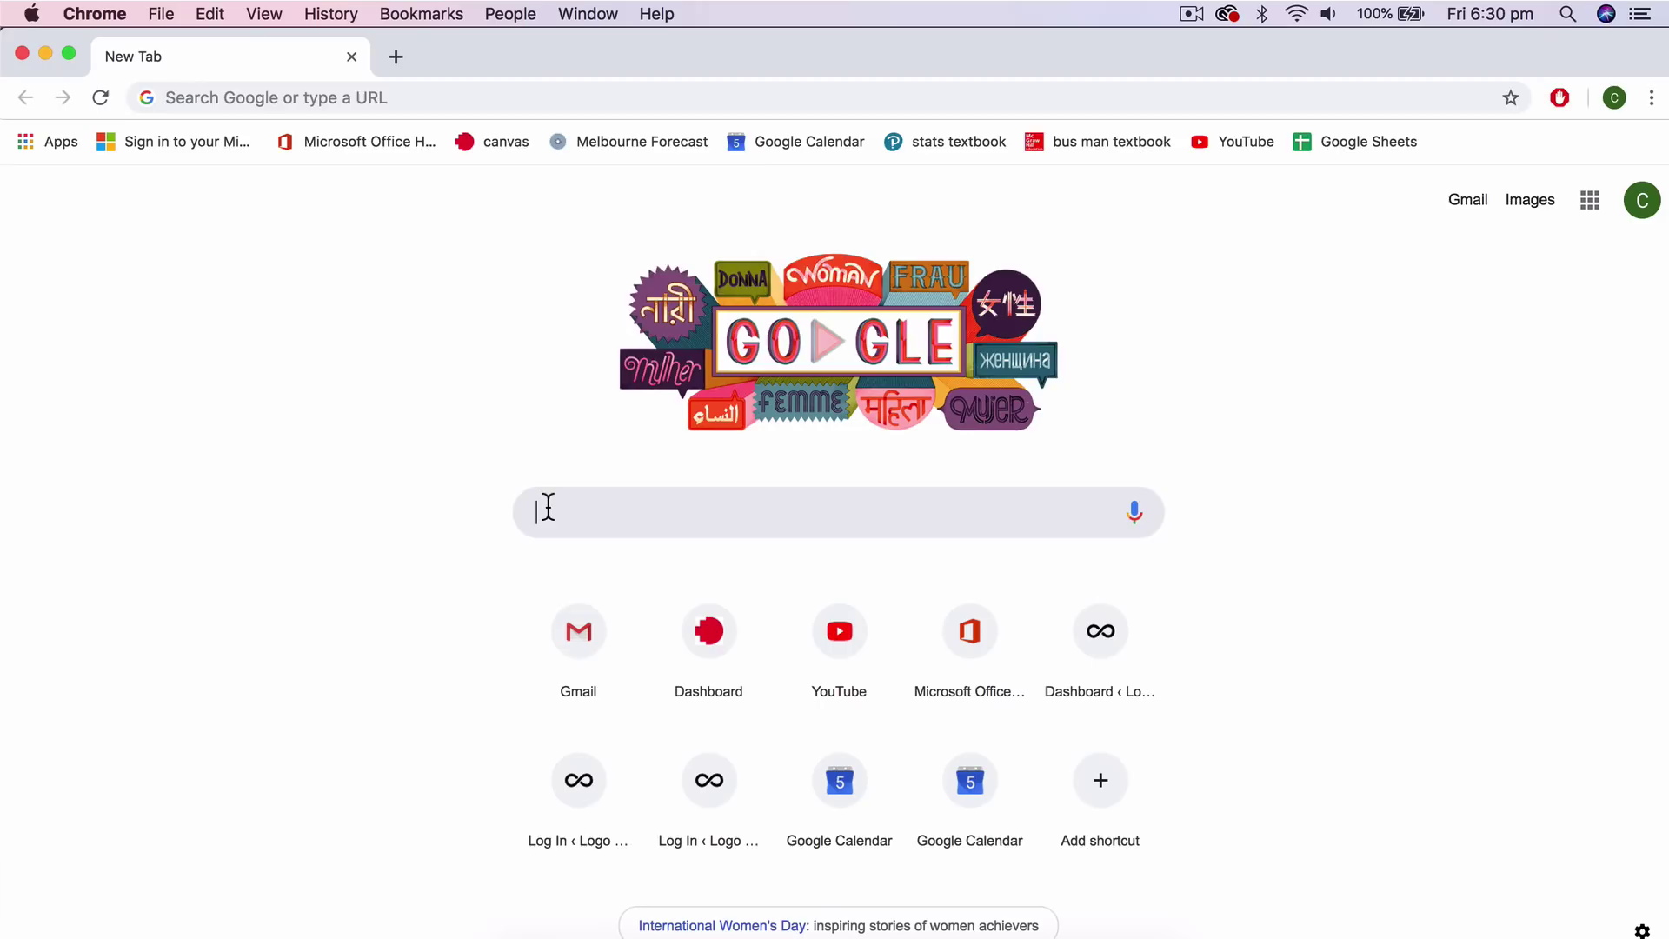
{"action": "type", "text": "how to make money online"}
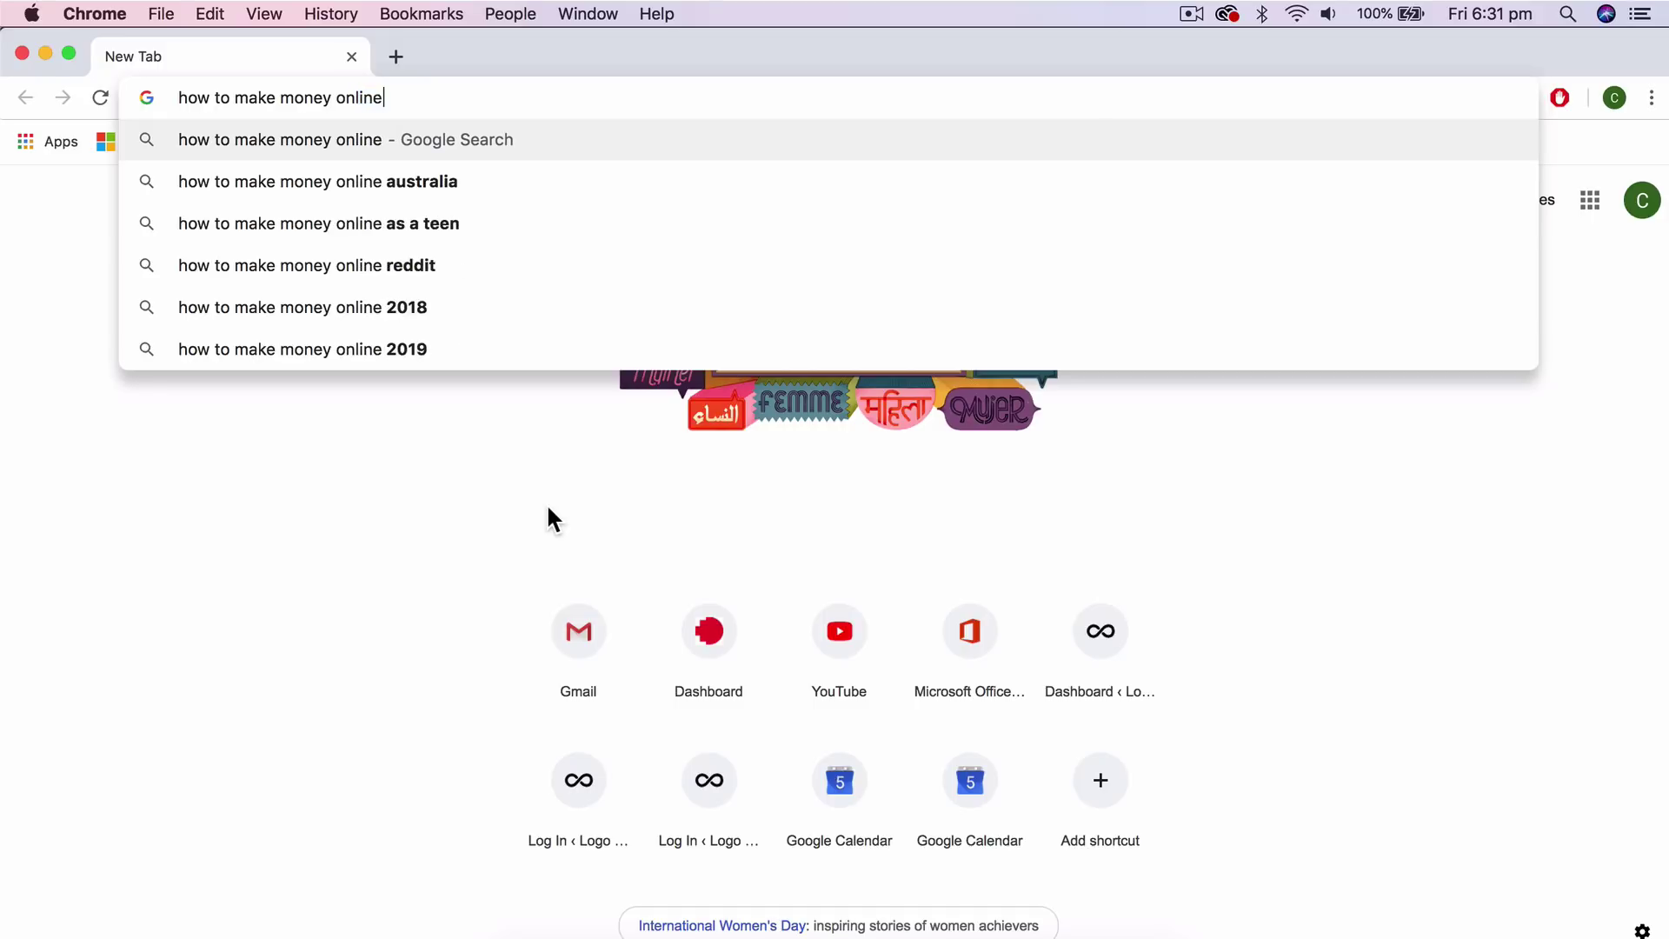
{"action": "key", "text": "Return"}
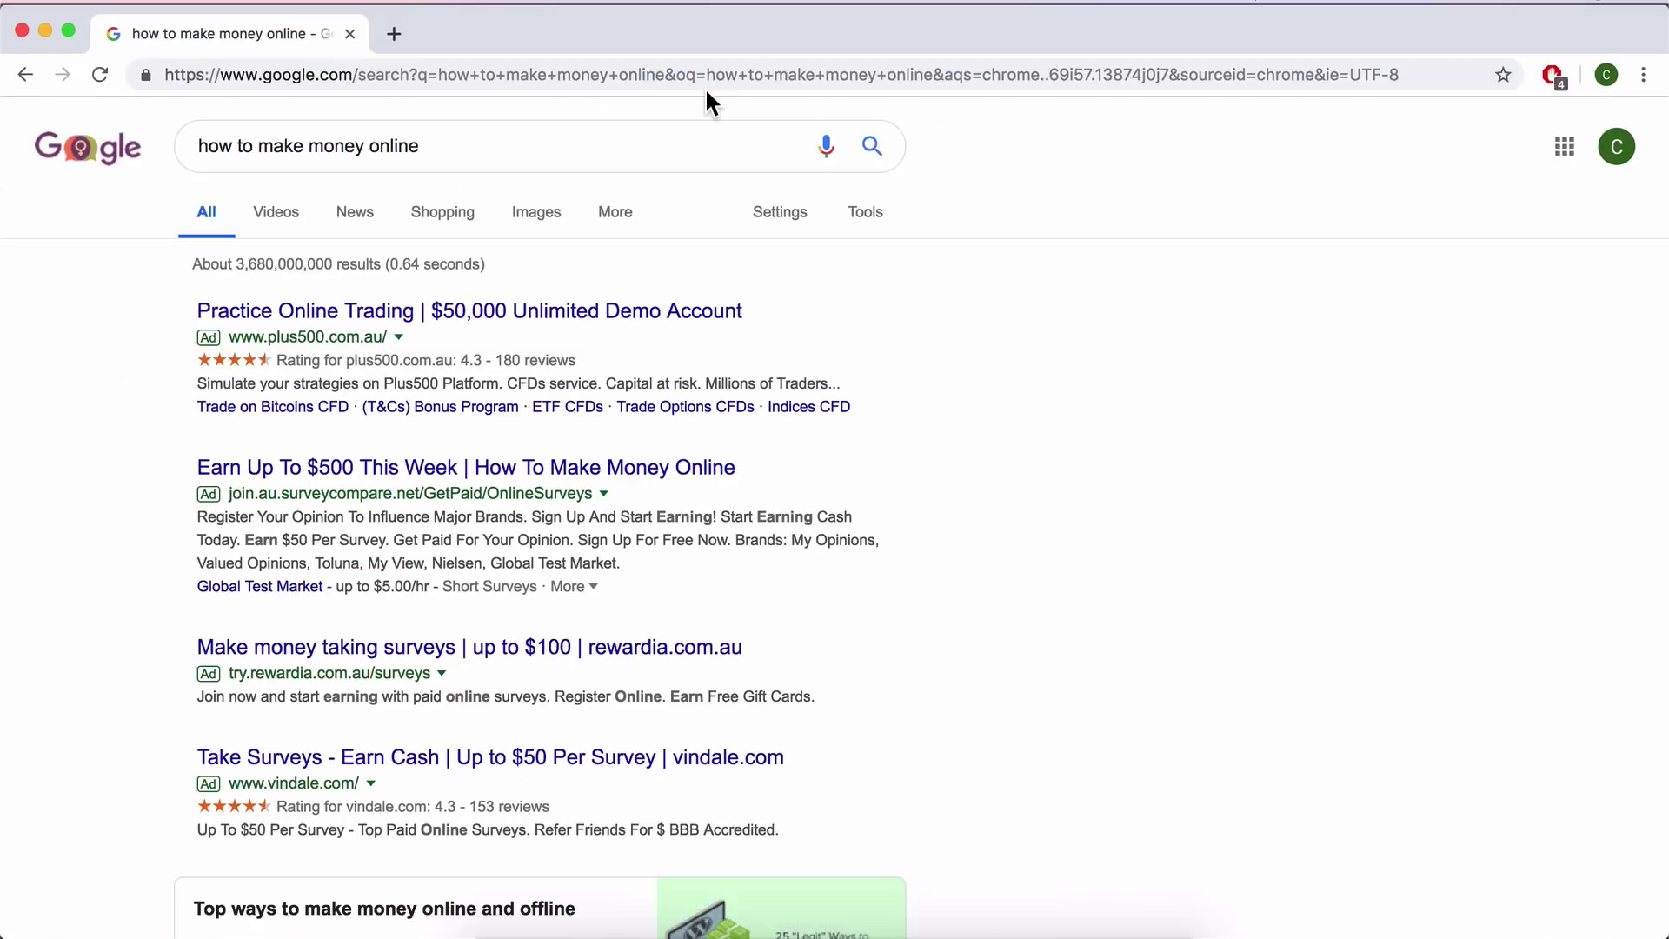
{"action": "scroll", "coordinate": [671, 527], "scroll_direction": "down", "scroll_amount": 10}
{"action": "scroll", "coordinate": [671, 526], "scroll_direction": "down", "scroll_amount": 3}
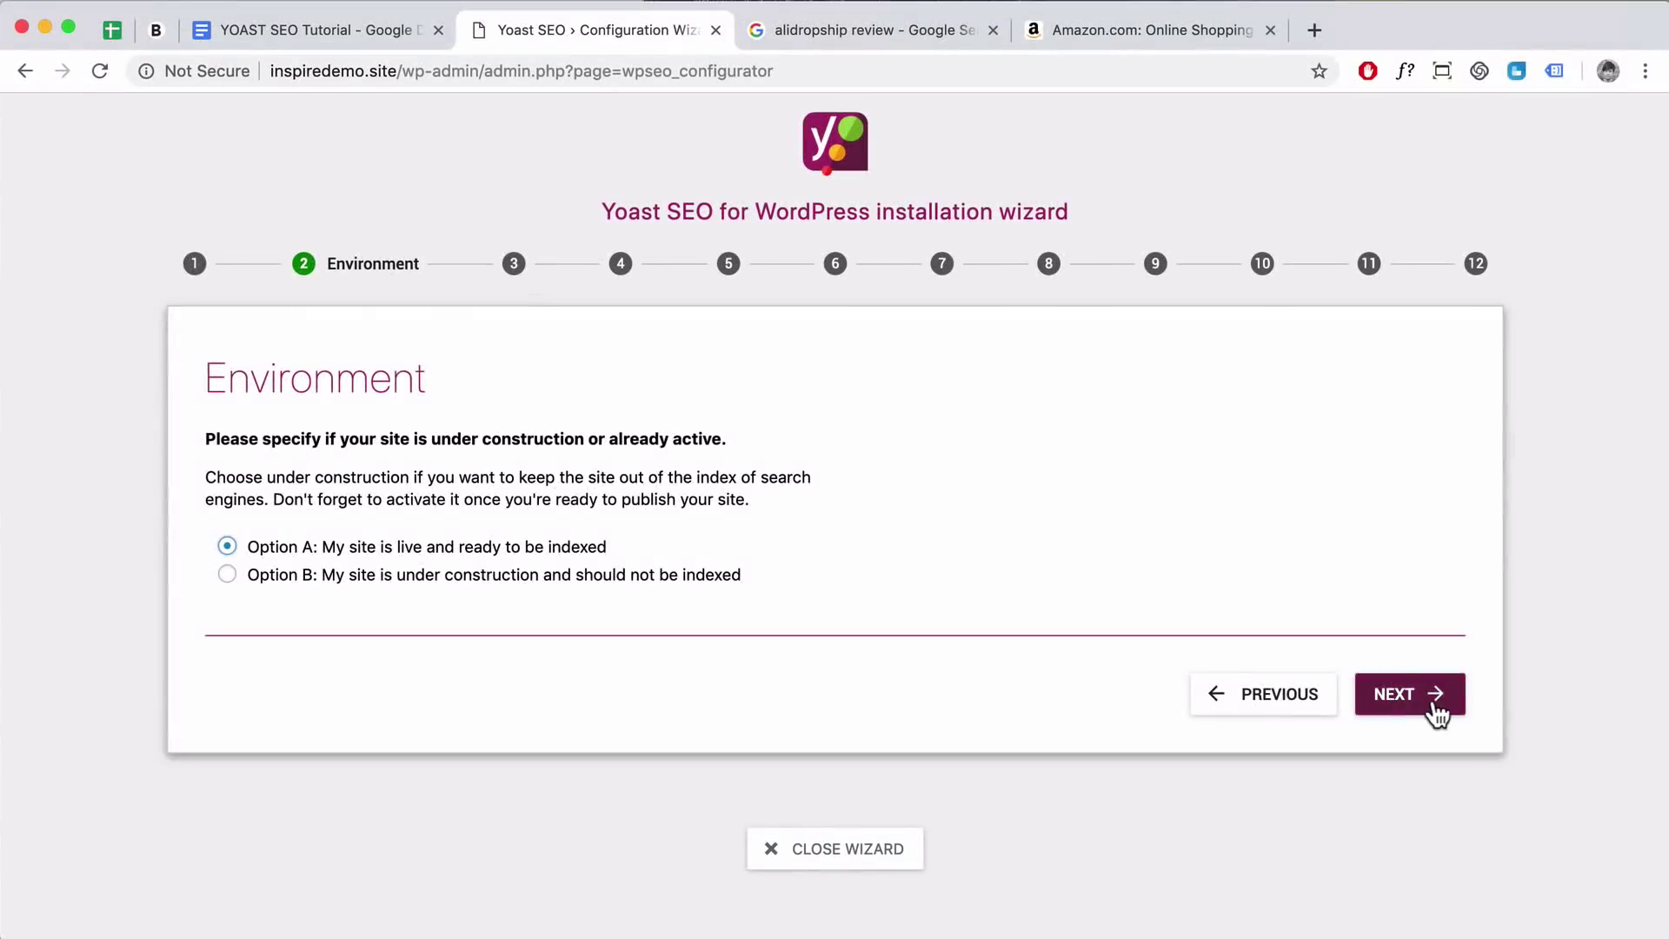
Remove the word "the" from the start of the post's slug, leaving "truth about making money online"
{"action": "left_click", "coordinate": [1435, 700]}
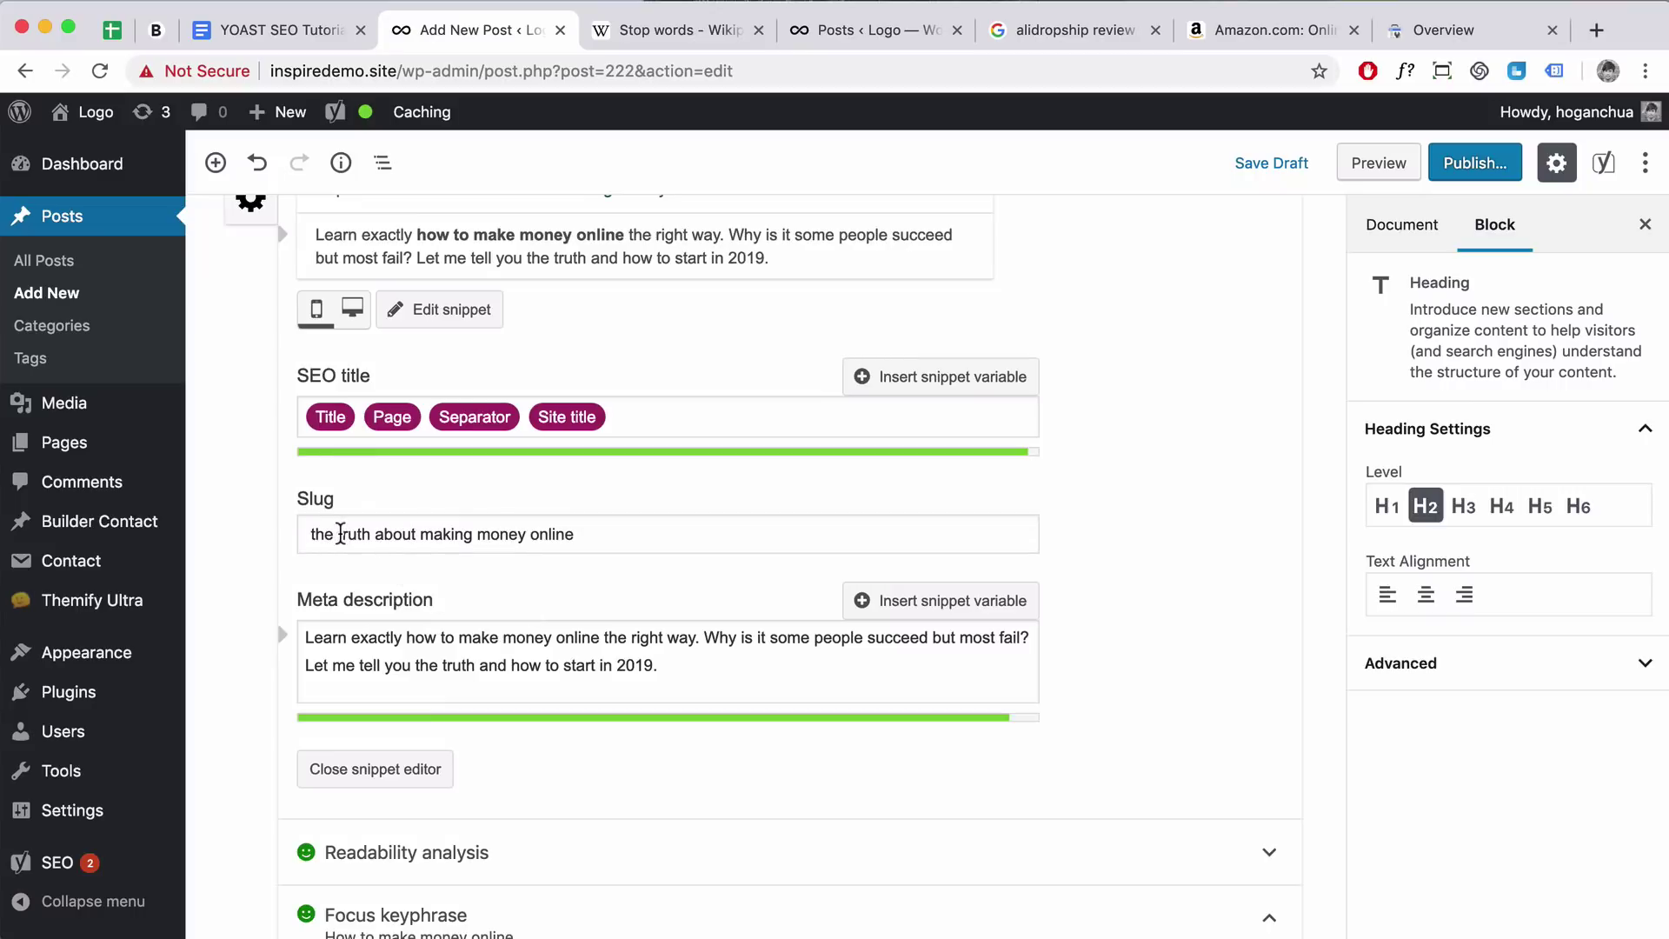
{"action": "left_click_drag", "start_coordinate": [341, 533], "coordinate": [311, 533]}
{"action": "key", "text": "BackSpace"}
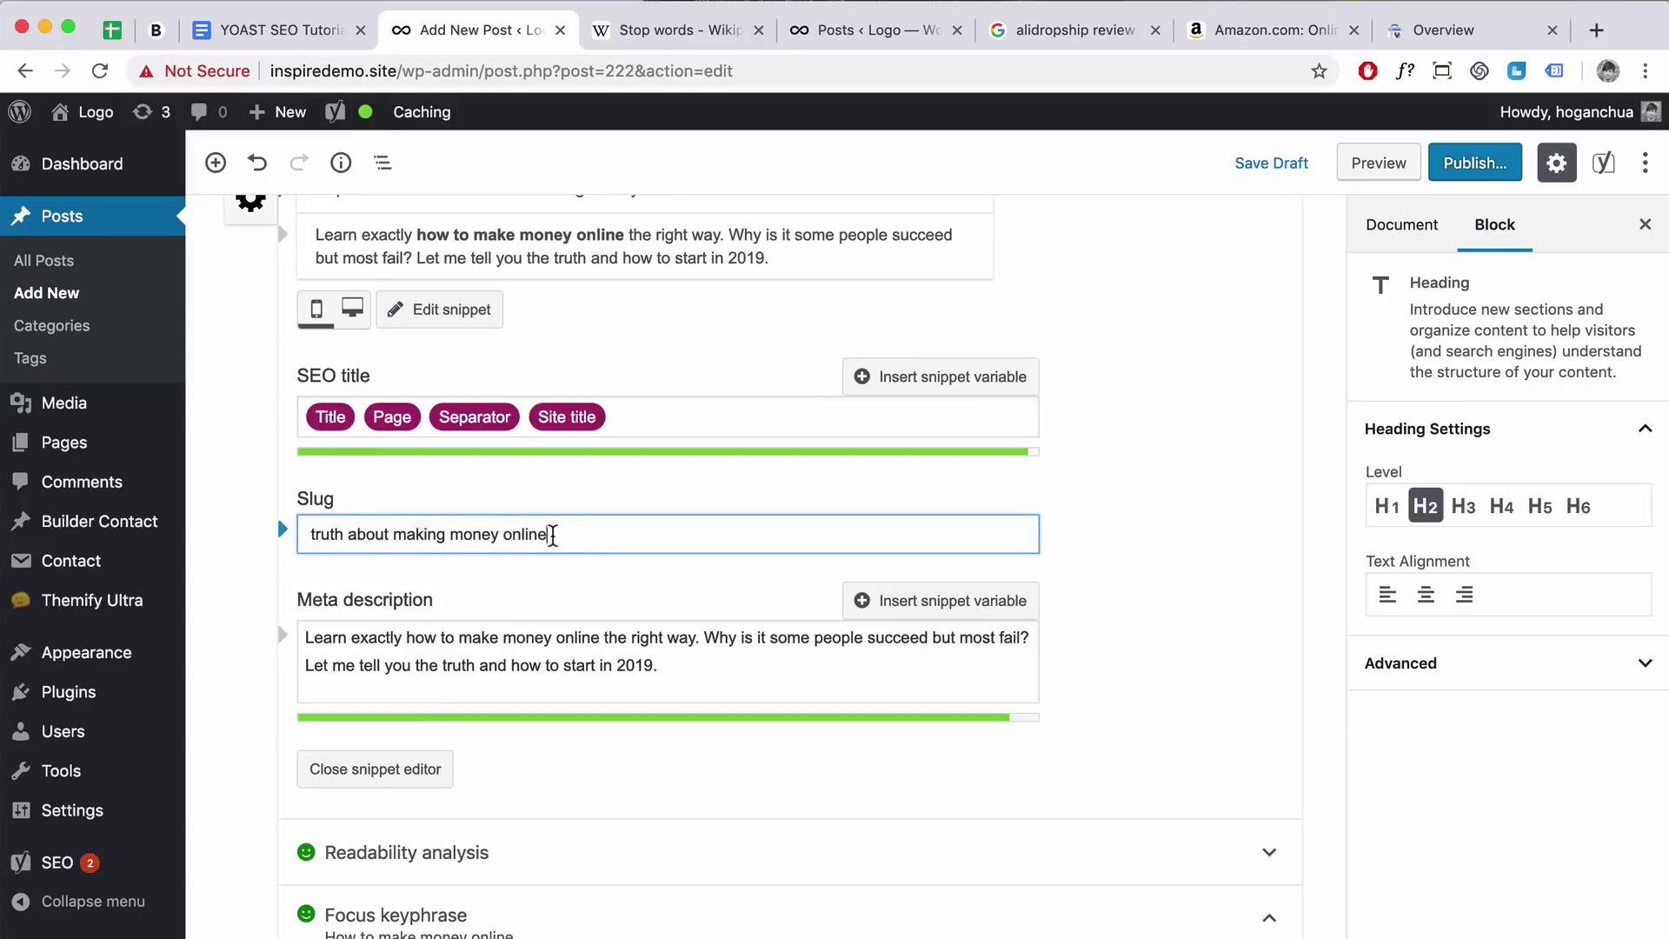
{"action": "scroll", "coordinate": [745, 687], "scroll_direction": "down", "scroll_amount": 13}
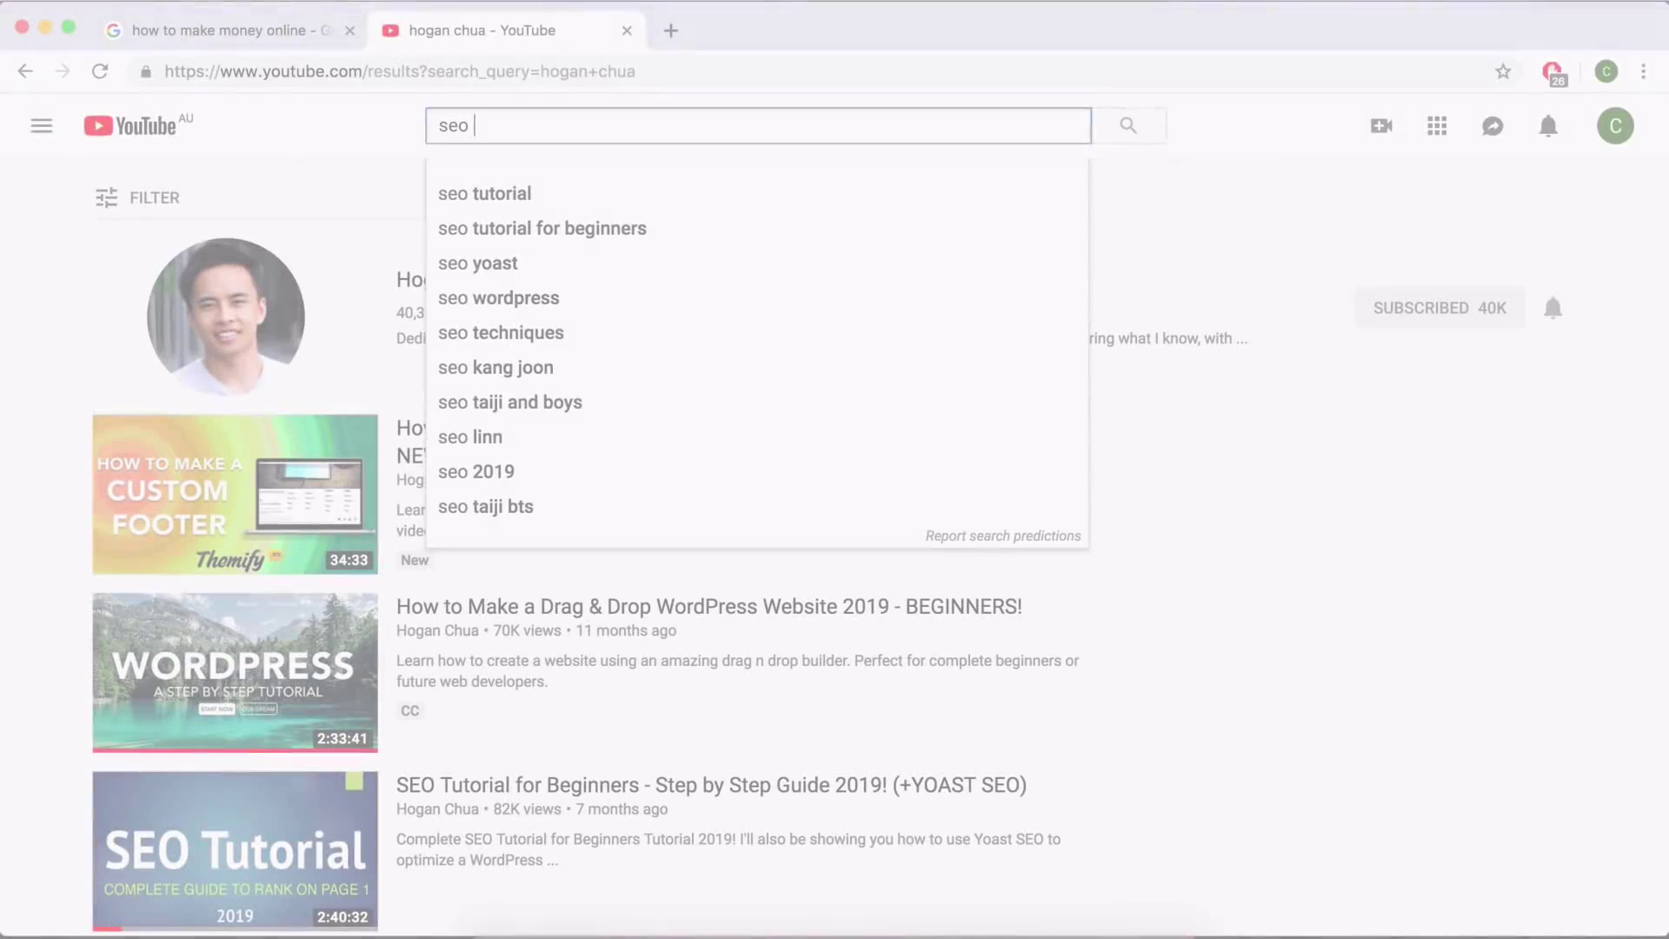
Search YouTube for "seo tutorial" and open the video "SEO Tutorial for Beginners - Step by Step Guide 2019! (+YOAST SEO)"
{"action": "type", "text": "tutor"}
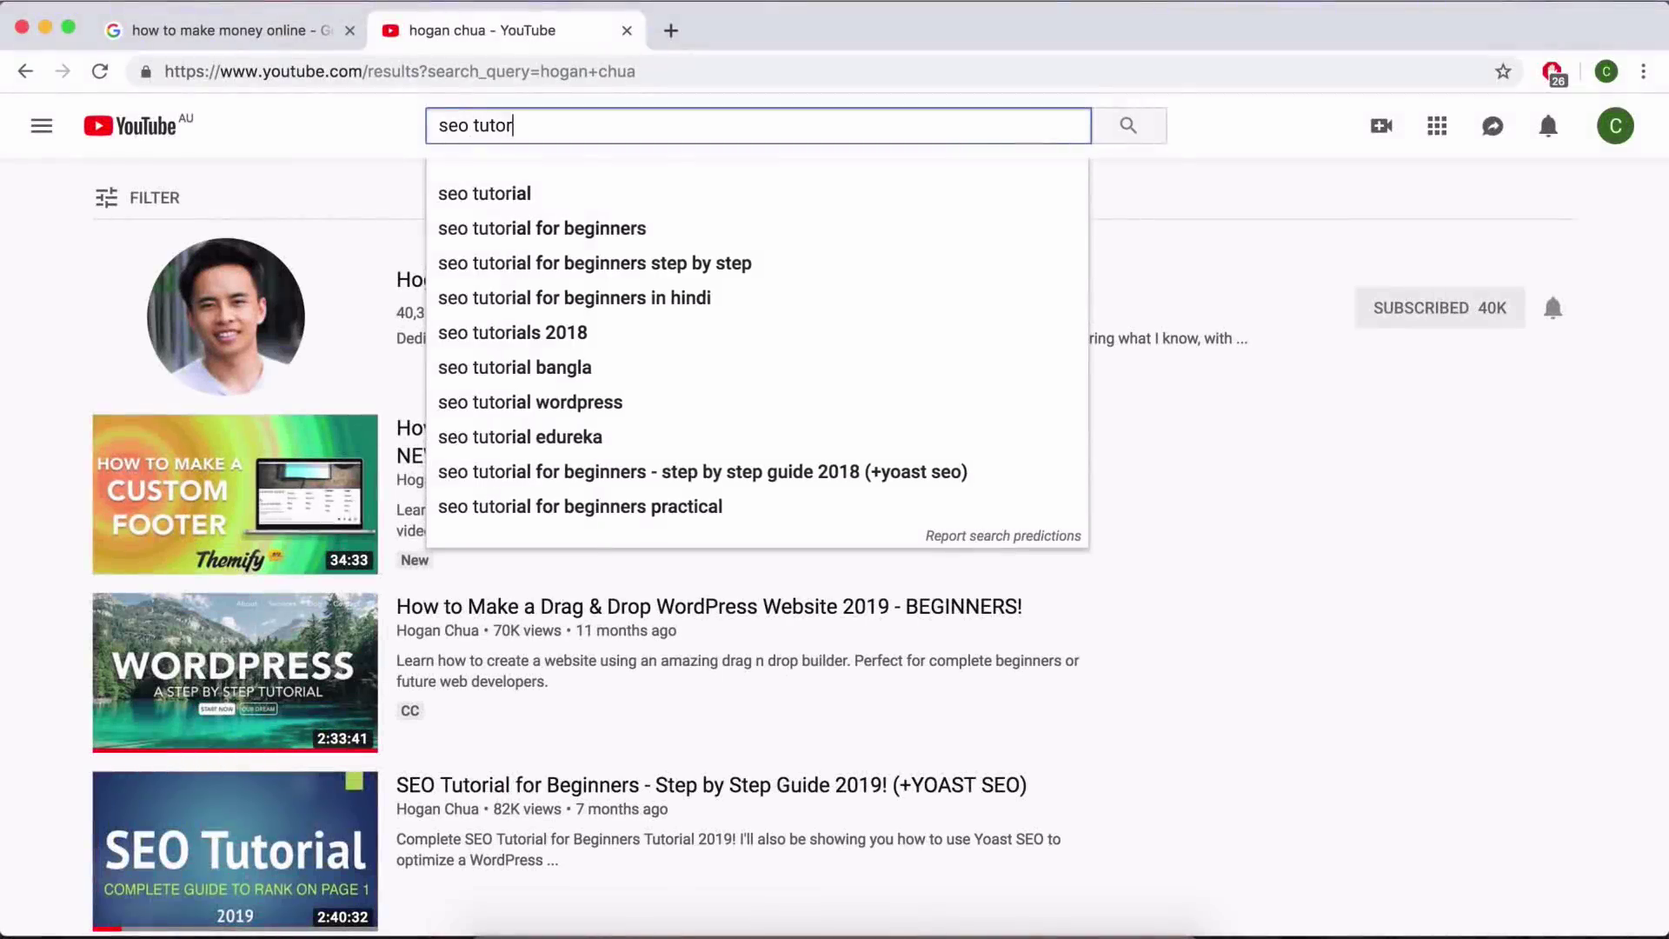
{"action": "type", "text": "ial"}
{"action": "key", "text": "Return"}
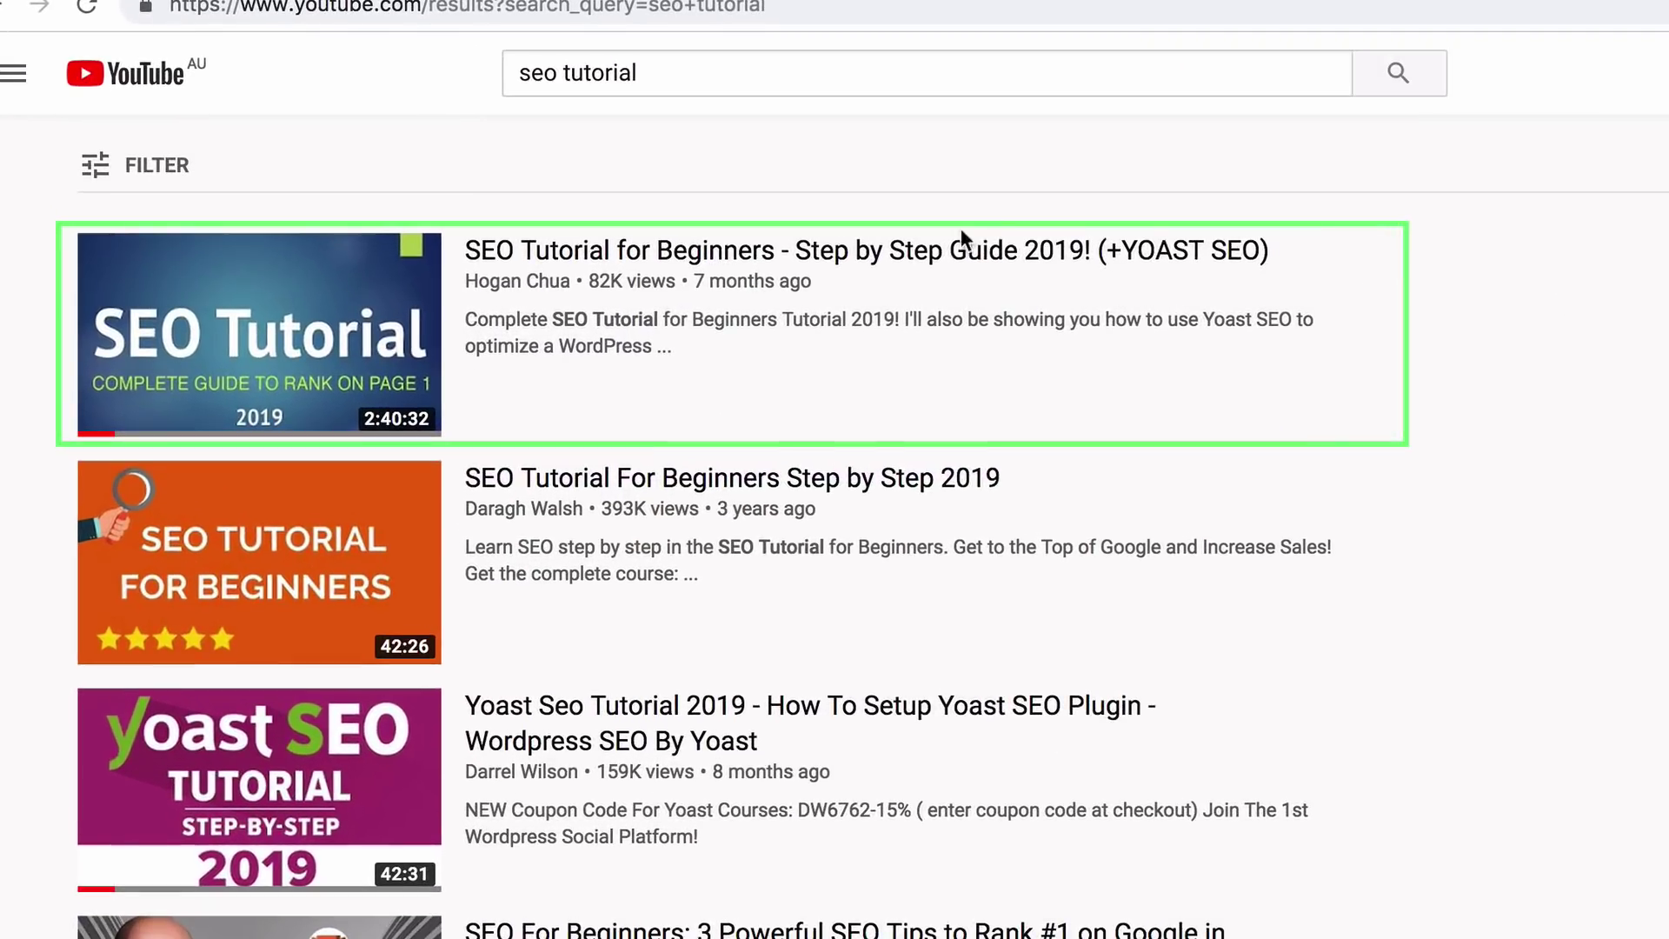
{"action": "left_click", "coordinate": [962, 248]}
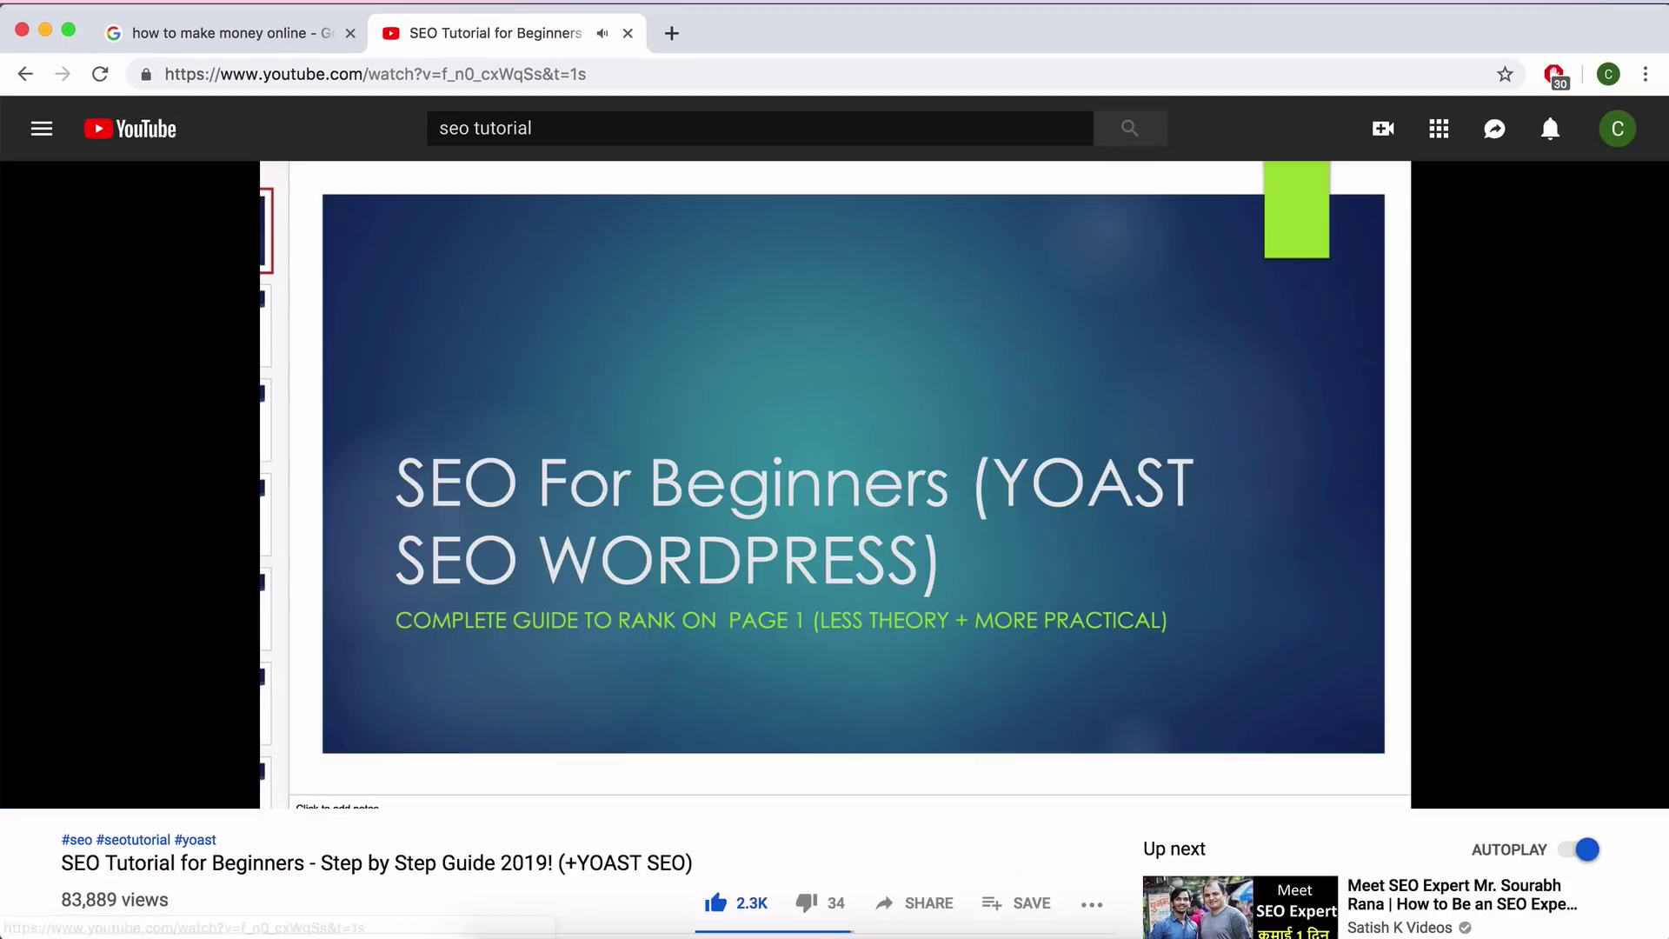
{"action": "left_click", "coordinate": [789, 461]}
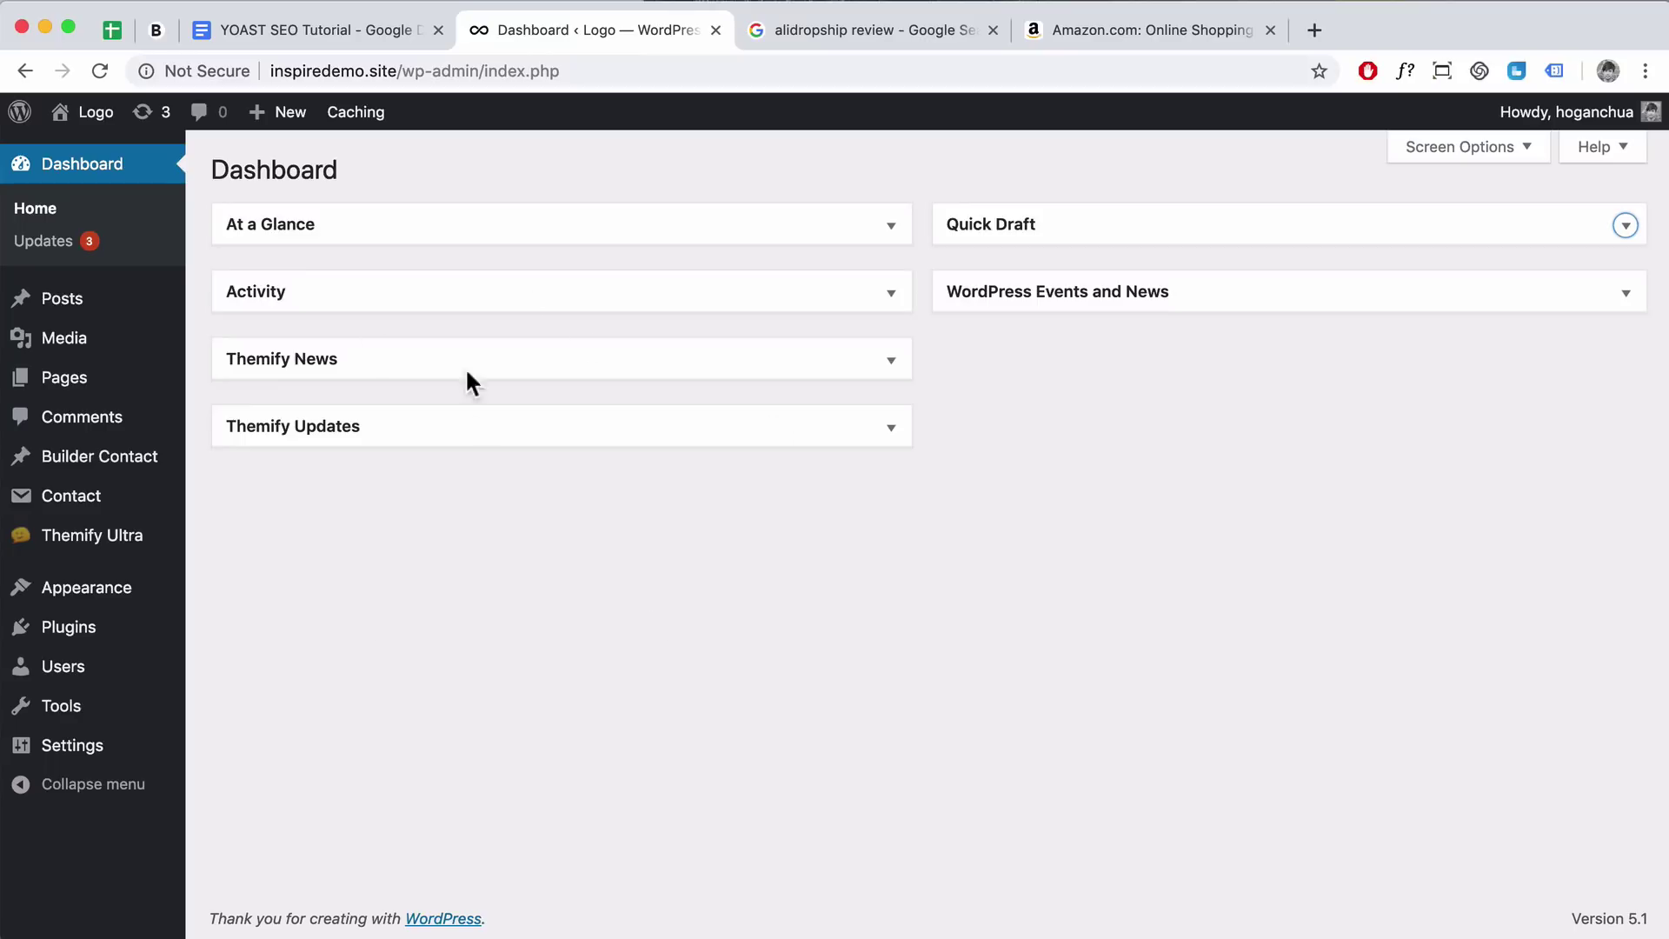
Search the WordPress plugin directory for "yoast" to find a new plugin to add
{"action": "mouse_move", "coordinate": [129, 628]}
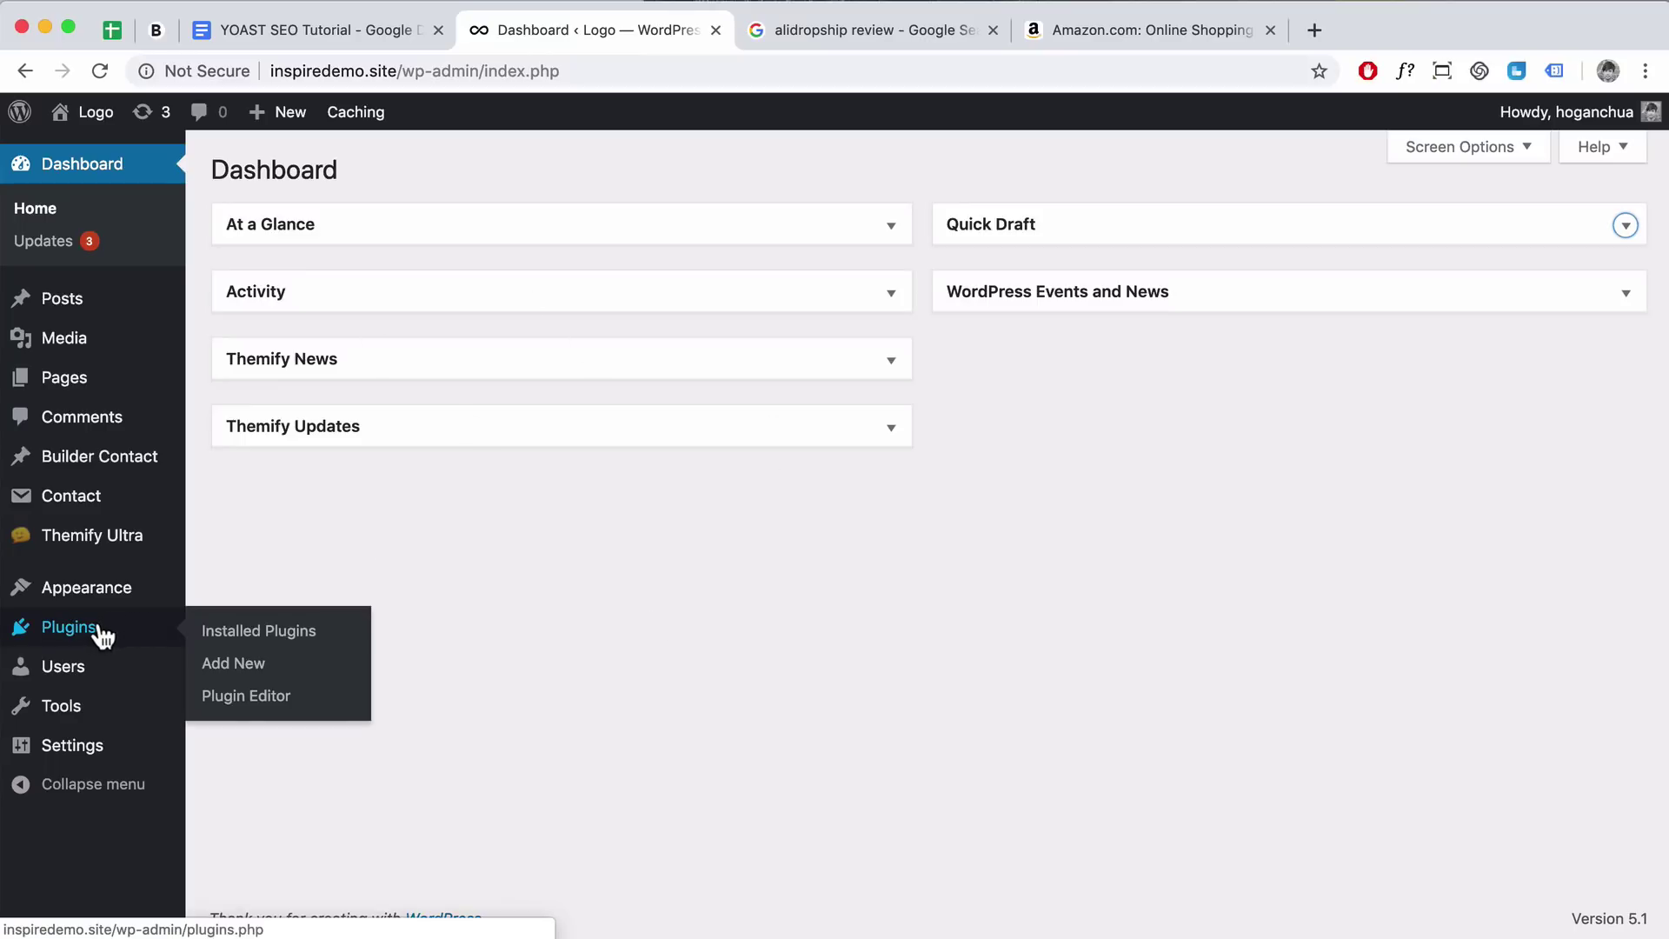
{"action": "left_click", "coordinate": [257, 672]}
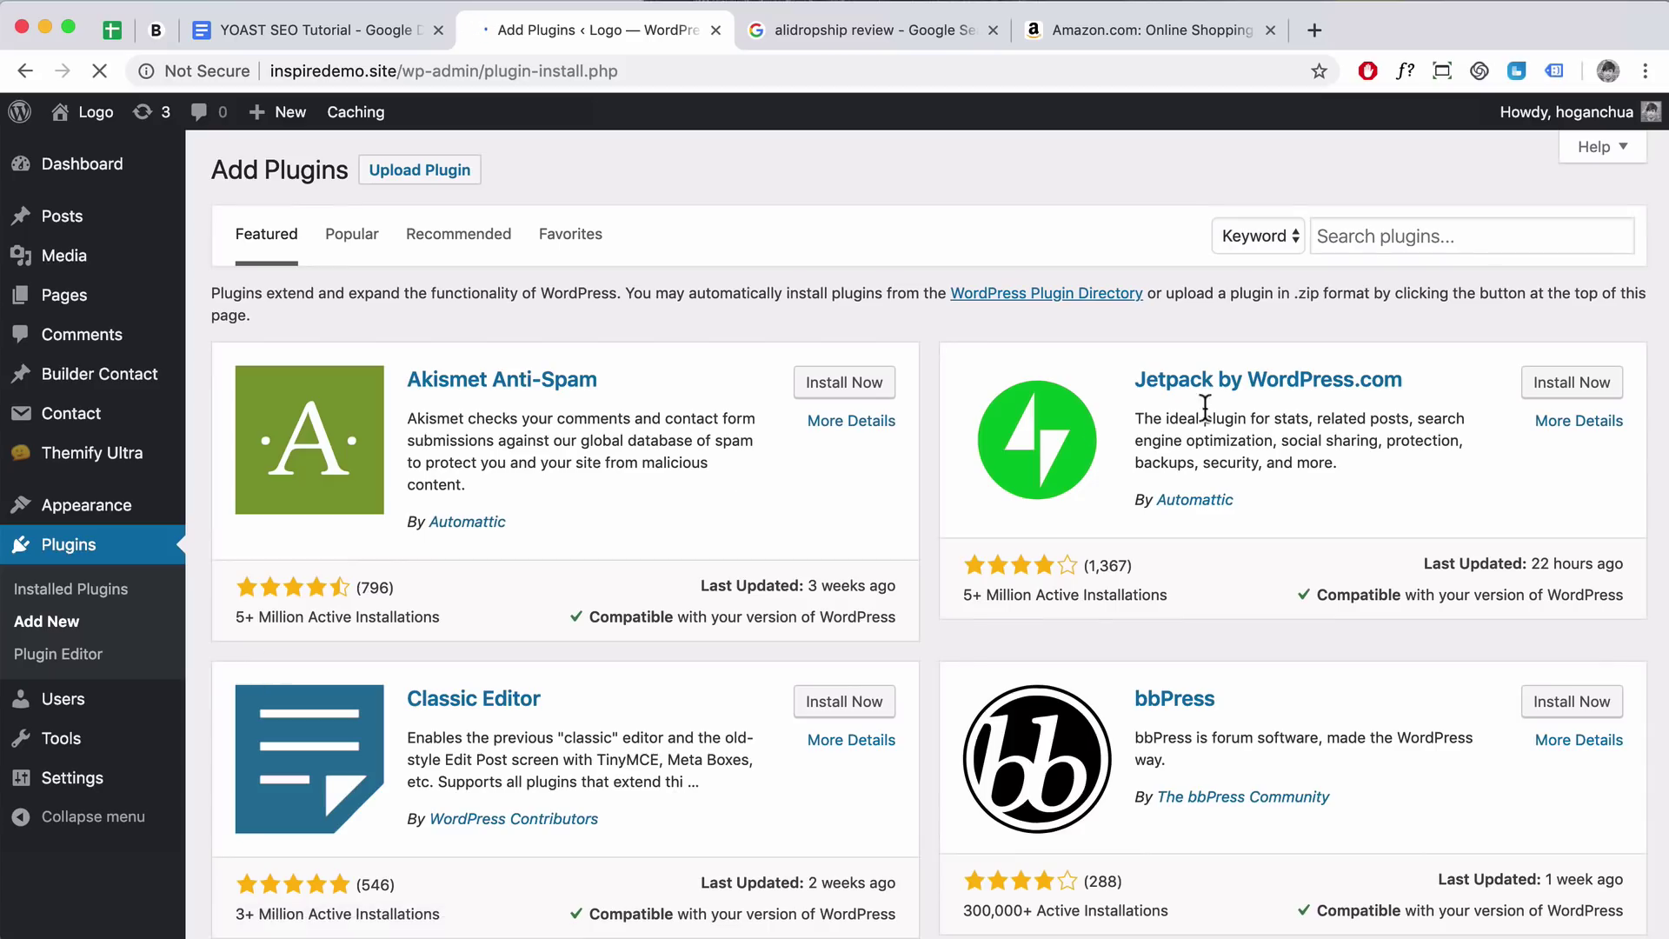
{"action": "left_click", "coordinate": [1378, 242]}
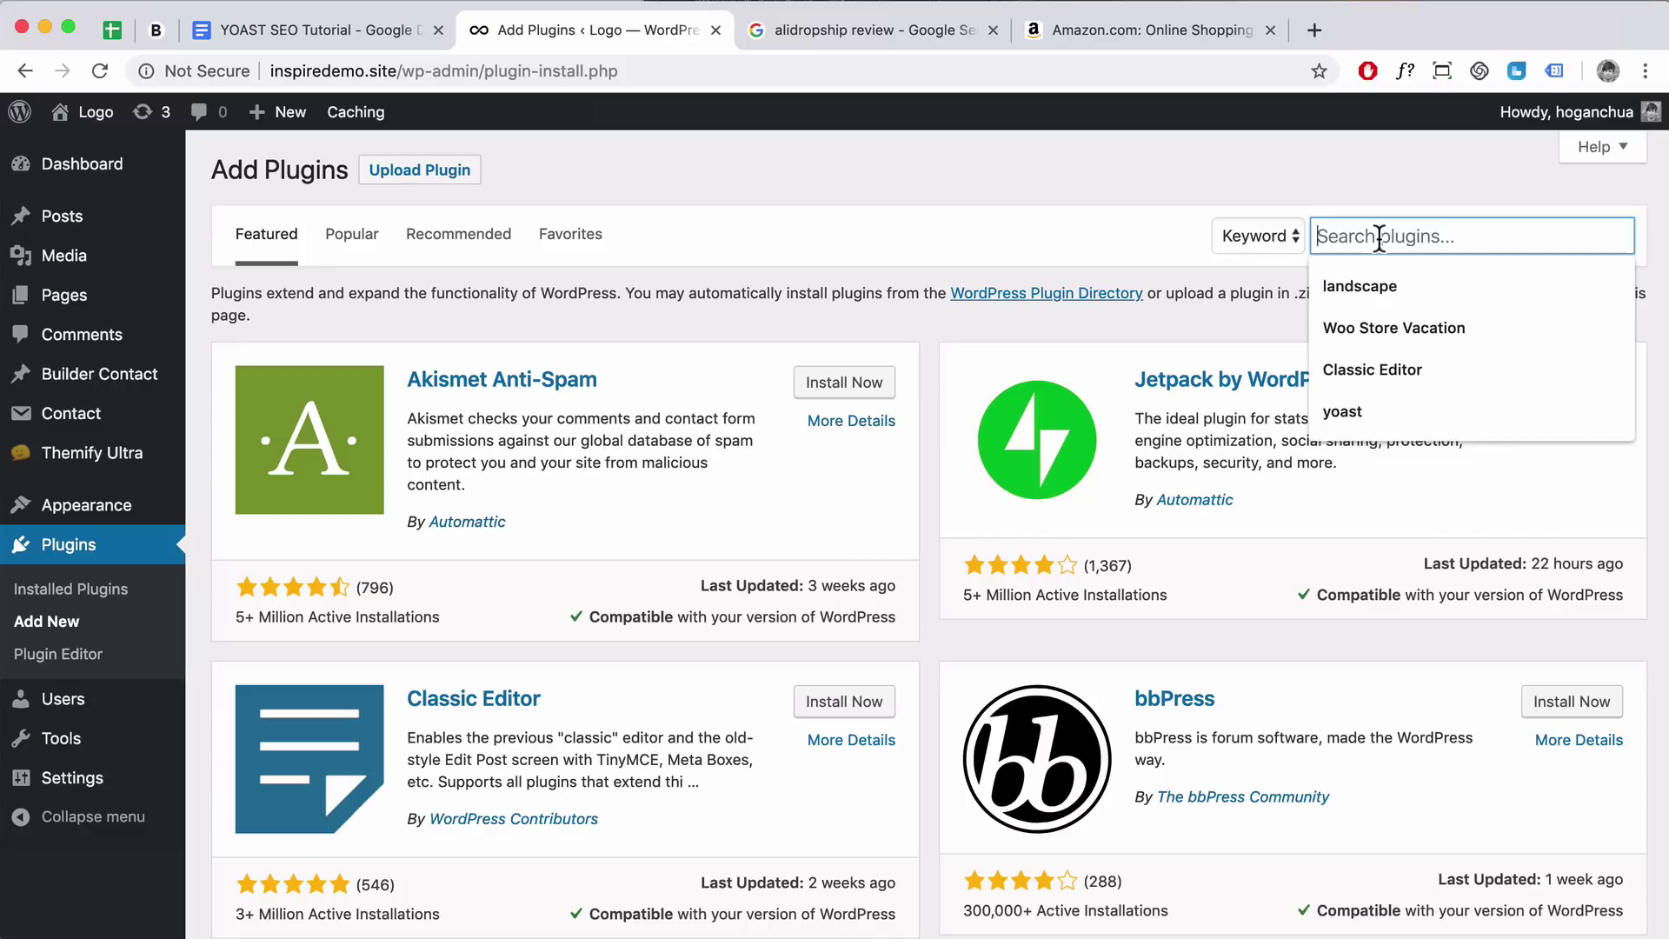
{"action": "type", "text": "yoast"}
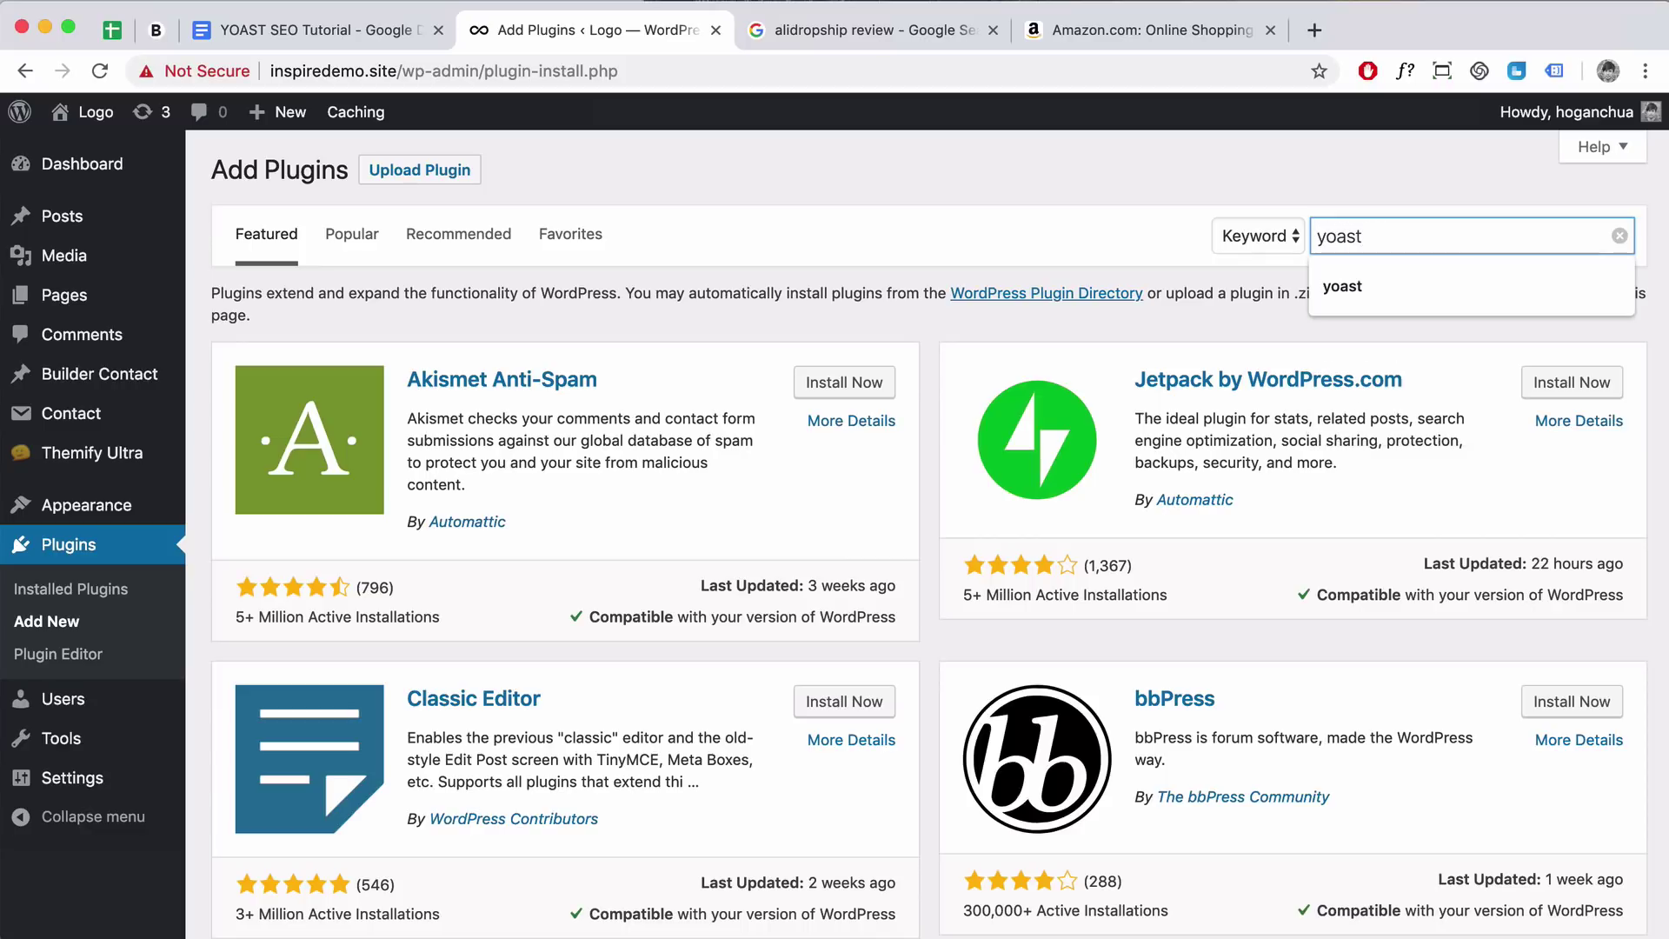
{"action": "key", "text": "Return"}
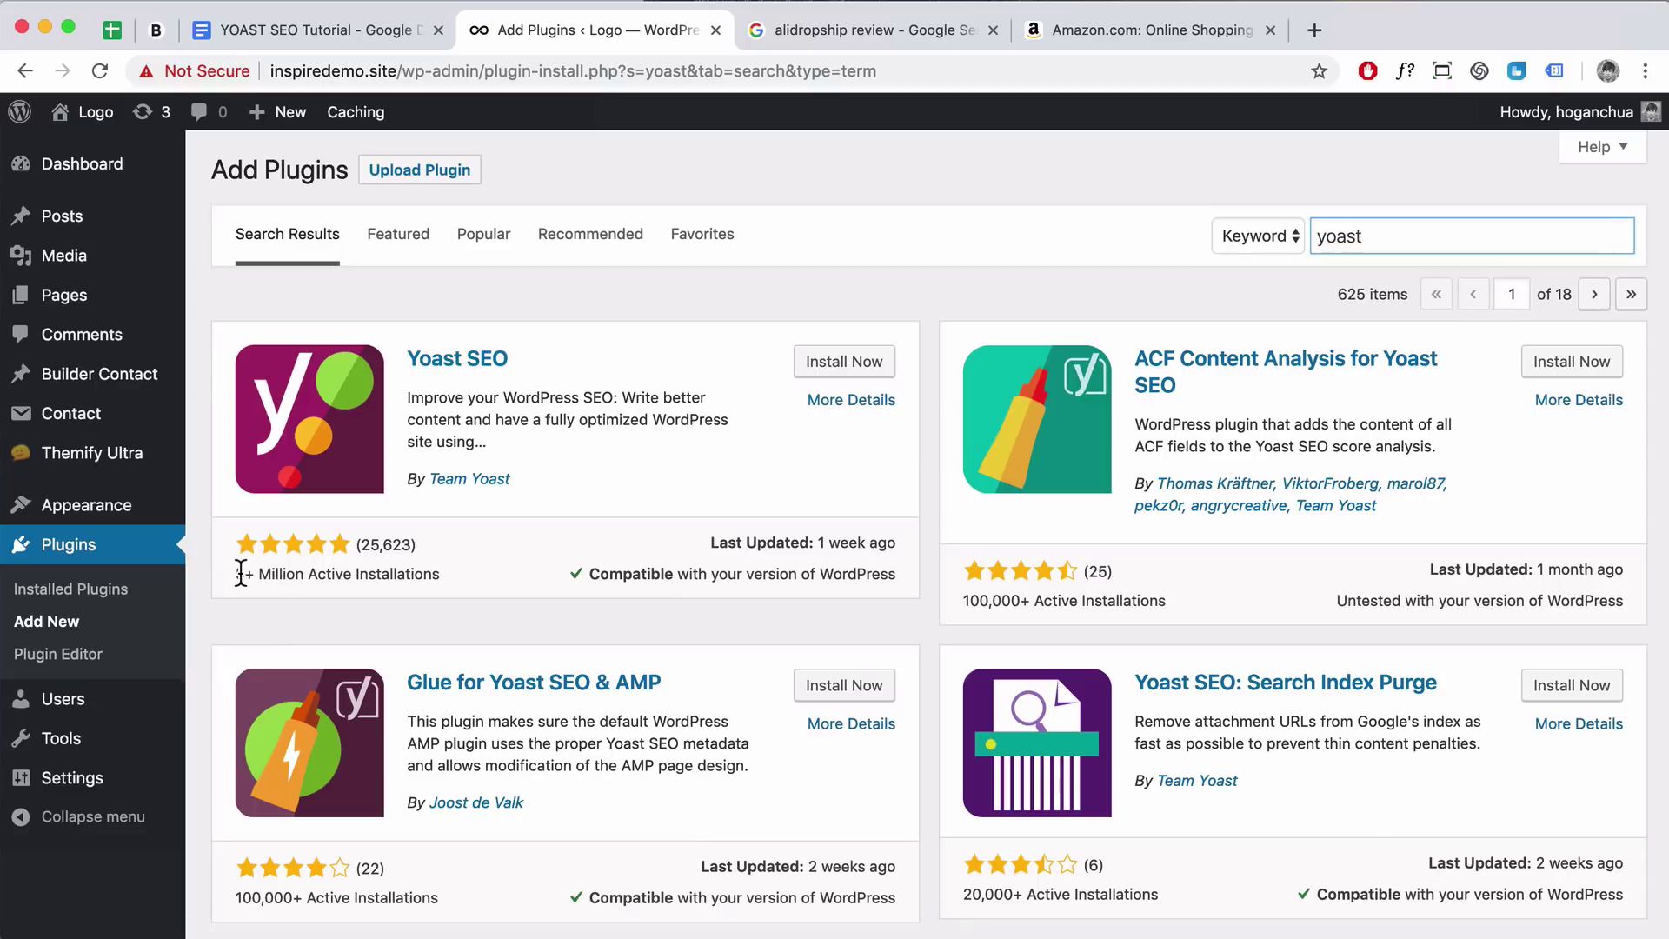
Install and activate the Yoast SEO plugin by Team Yoast
{"action": "left_click_drag", "start_coordinate": [235, 574], "coordinate": [440, 567]}
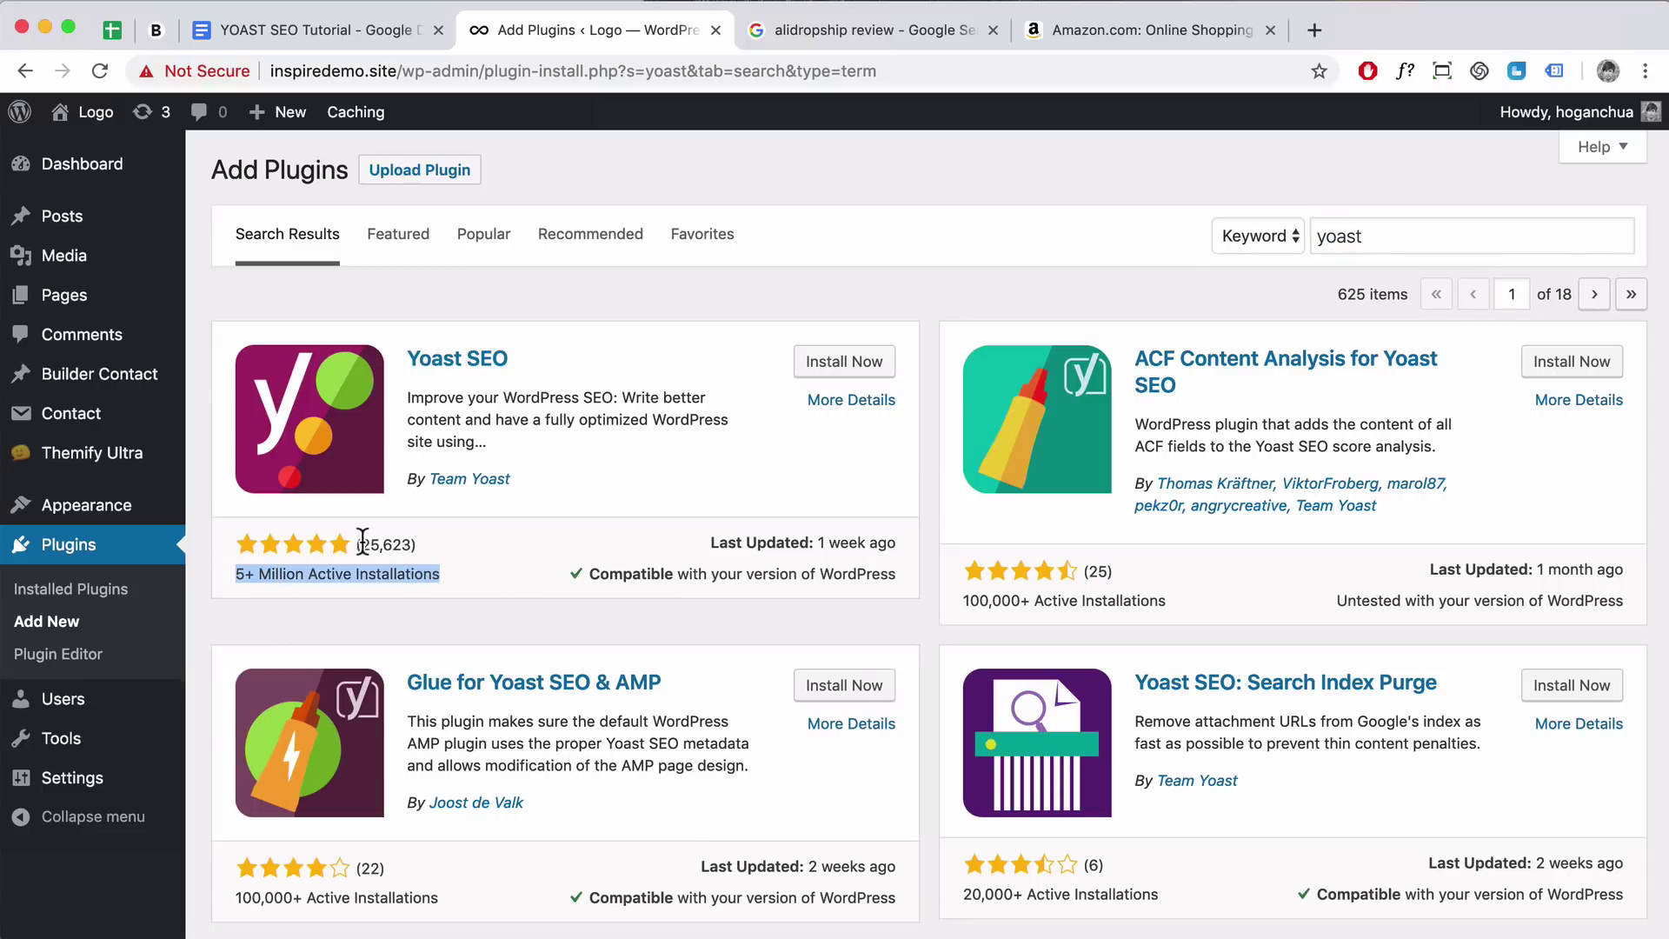
{"action": "left_click", "coordinate": [320, 550]}
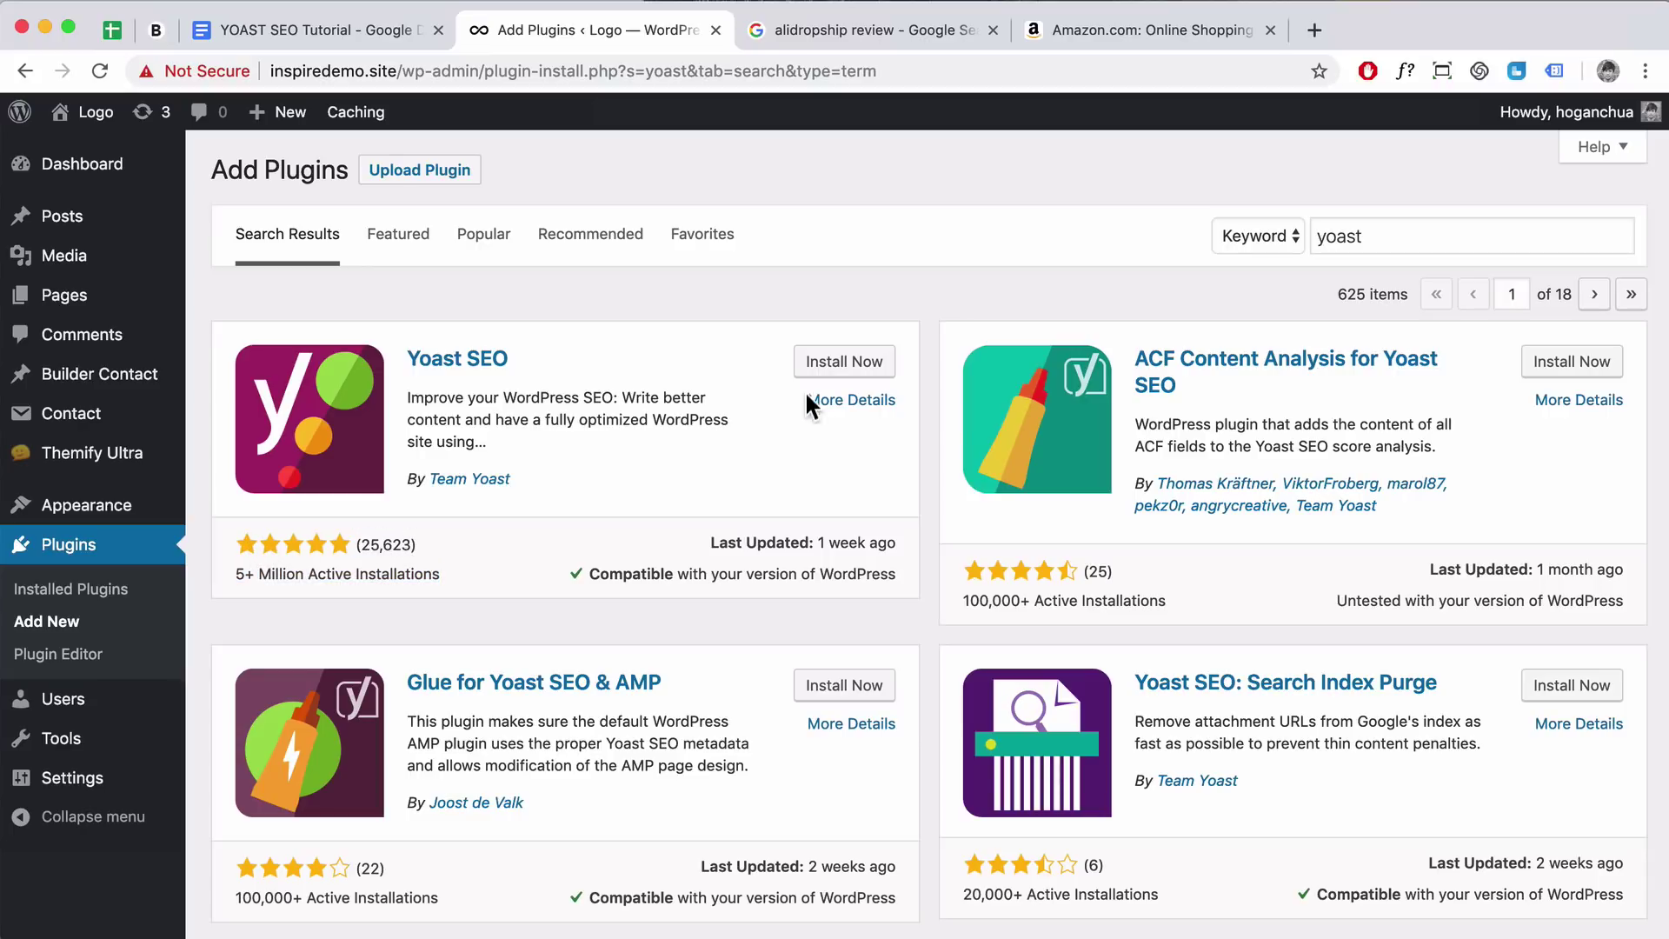
{"action": "left_click", "coordinate": [838, 365]}
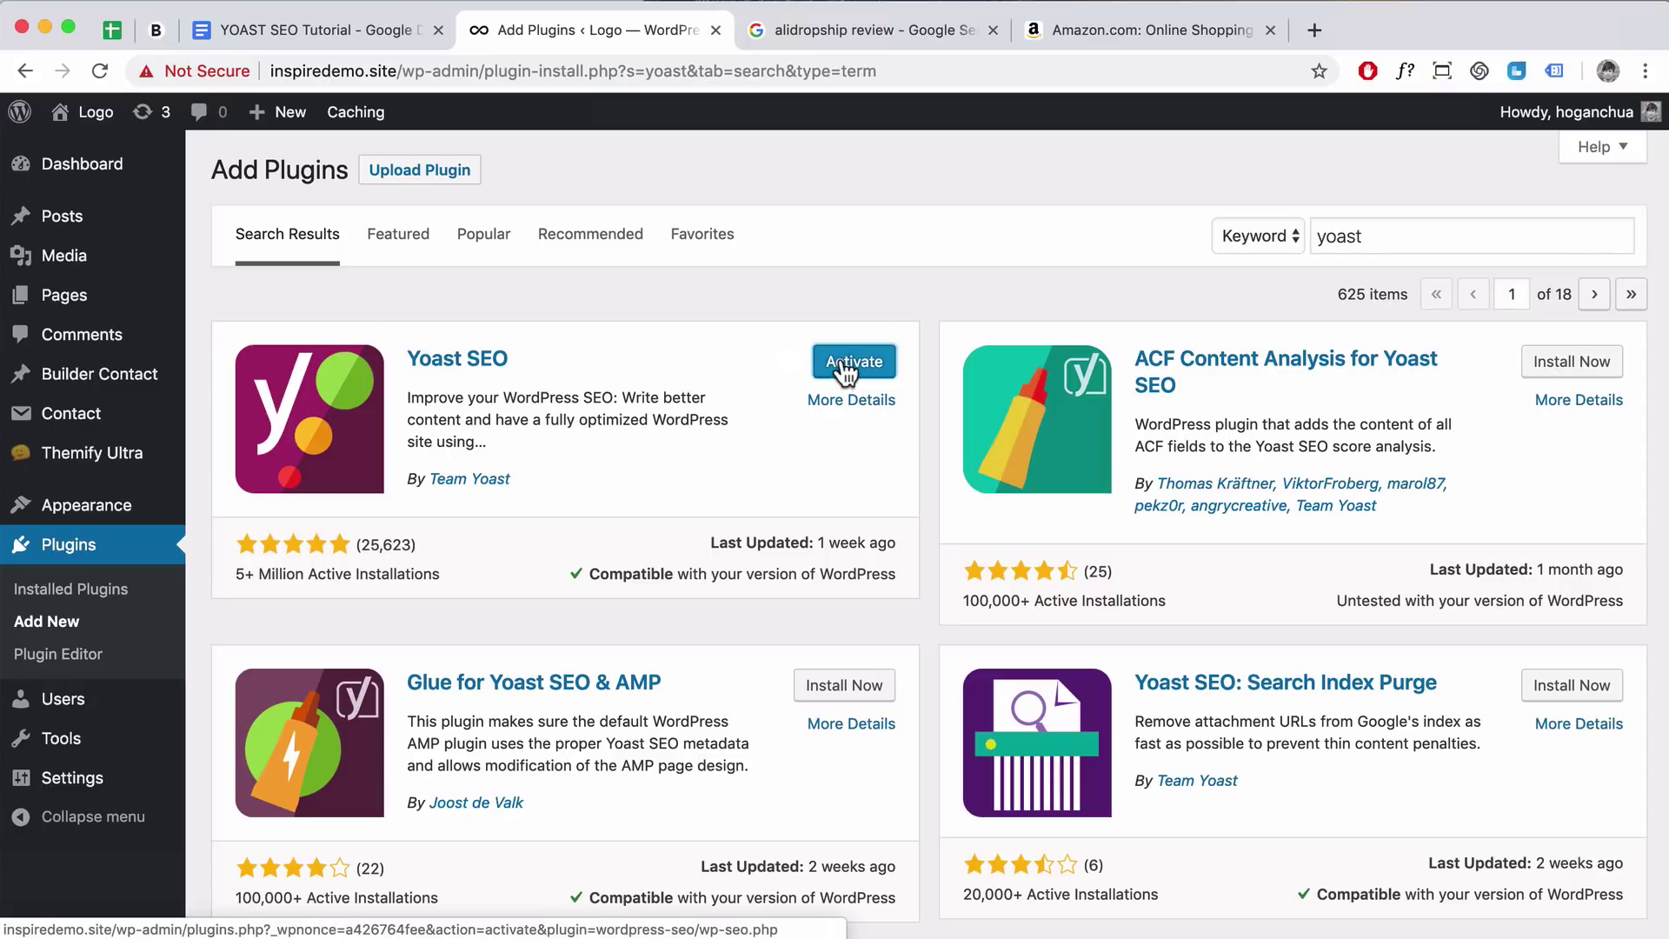
{"action": "left_click", "coordinate": [845, 369]}
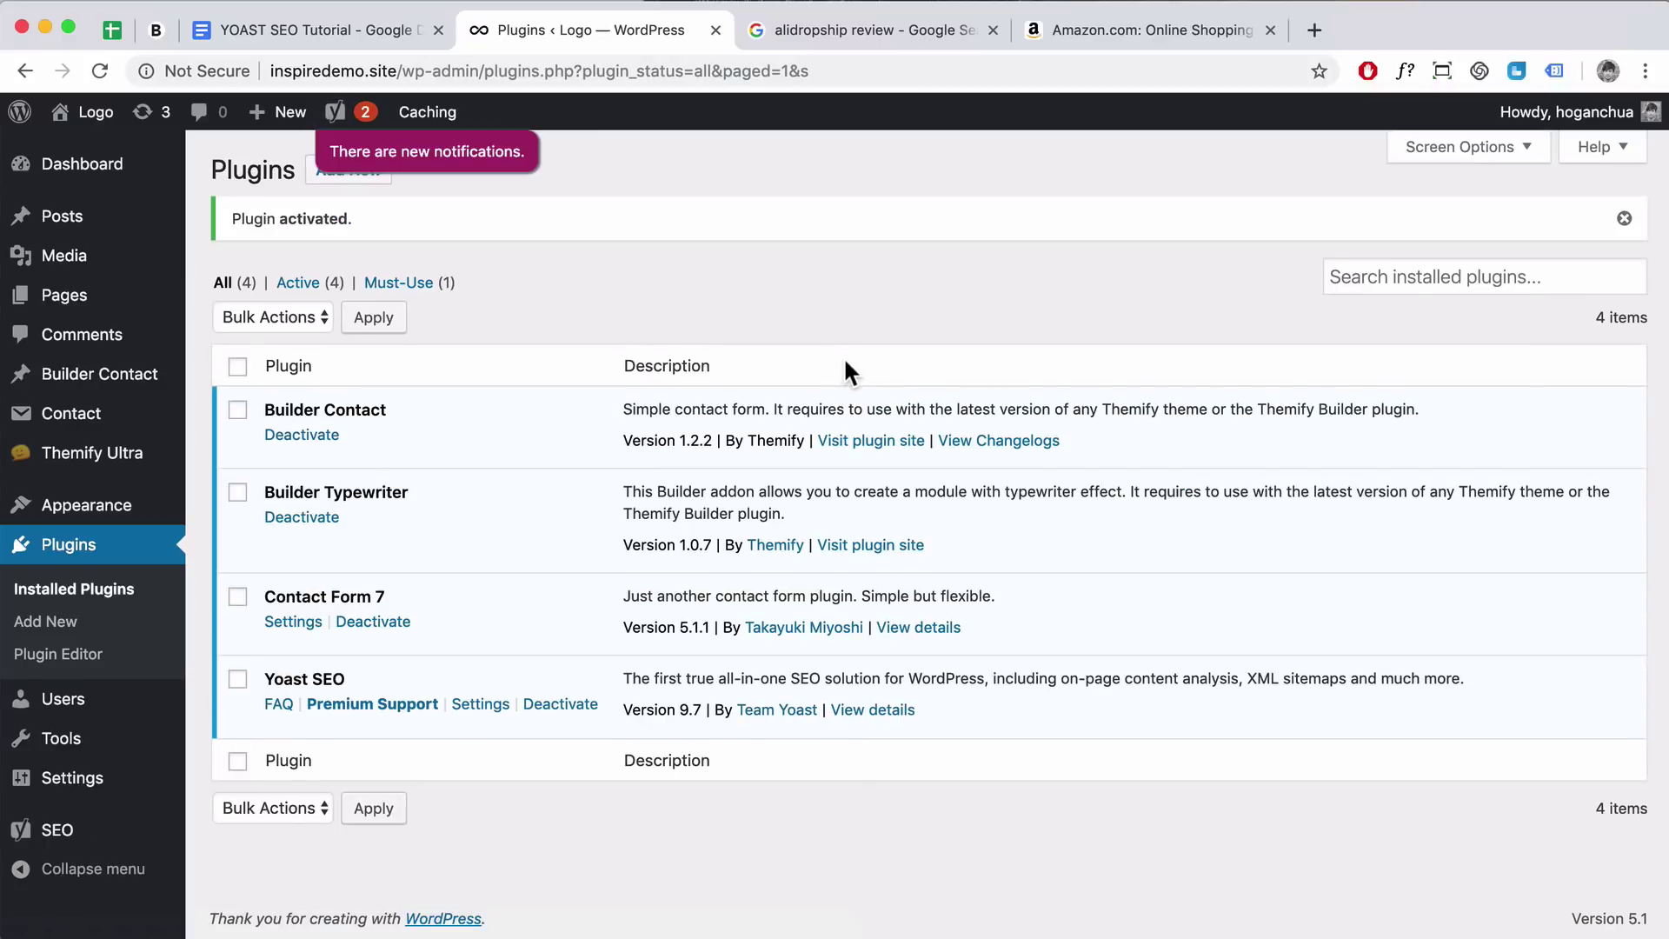
Go to Yoast SEO's general settings and start configuring the plugin with its first-time configuration wizard
{"action": "mouse_move", "coordinate": [62, 833]}
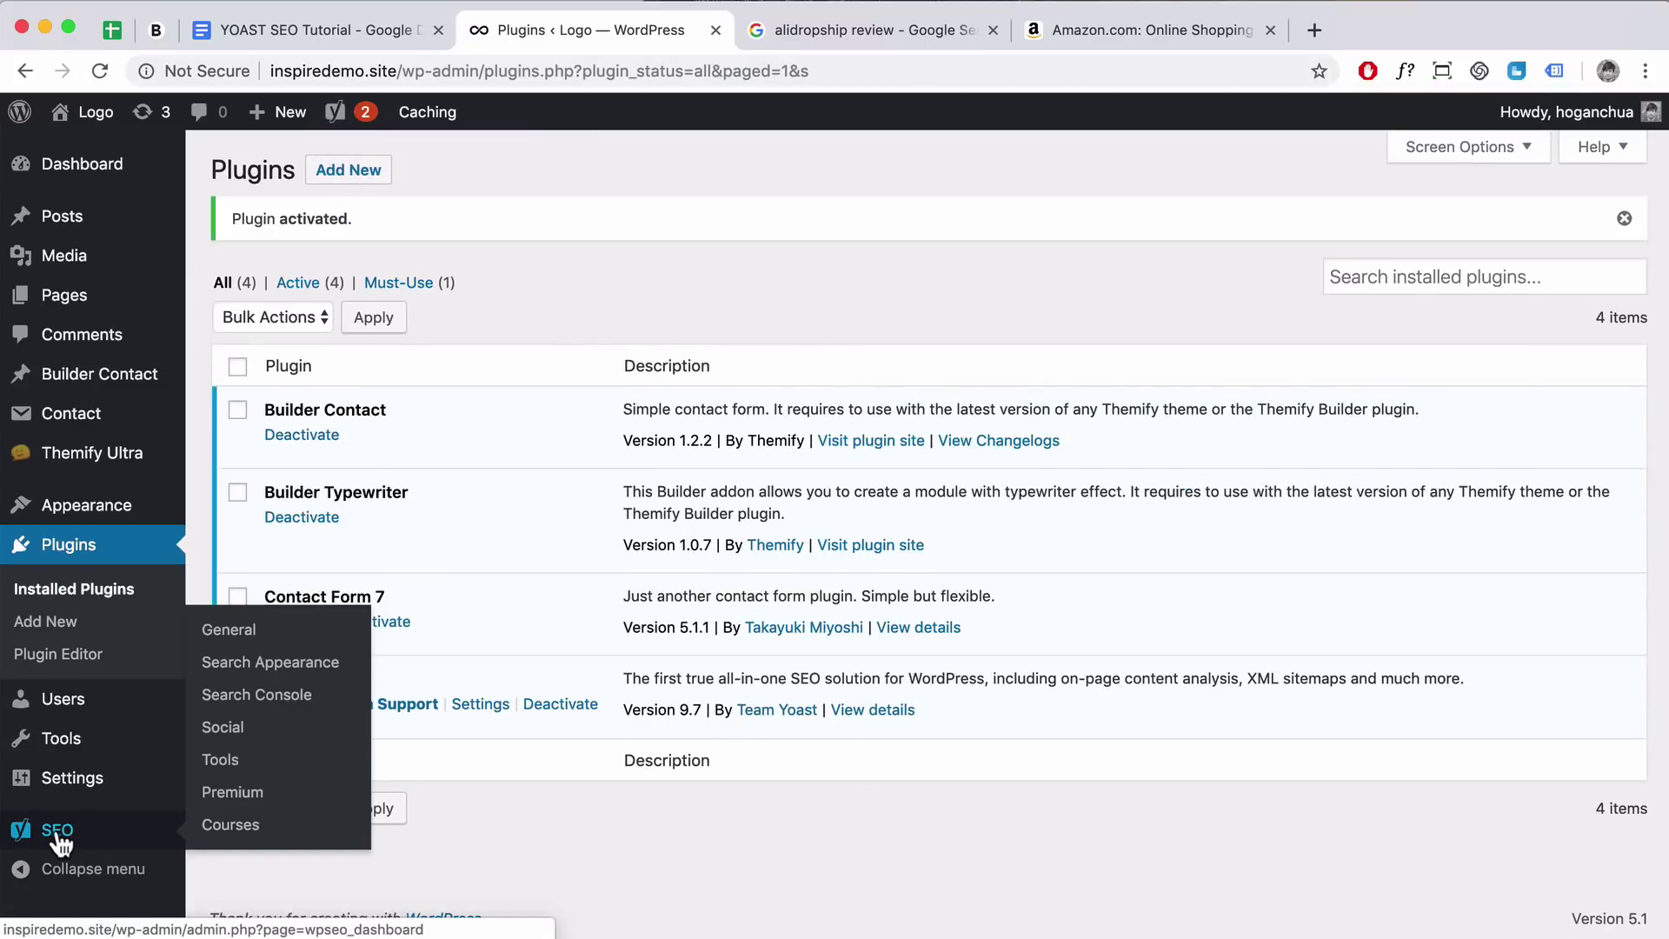
{"action": "left_click", "coordinate": [237, 634]}
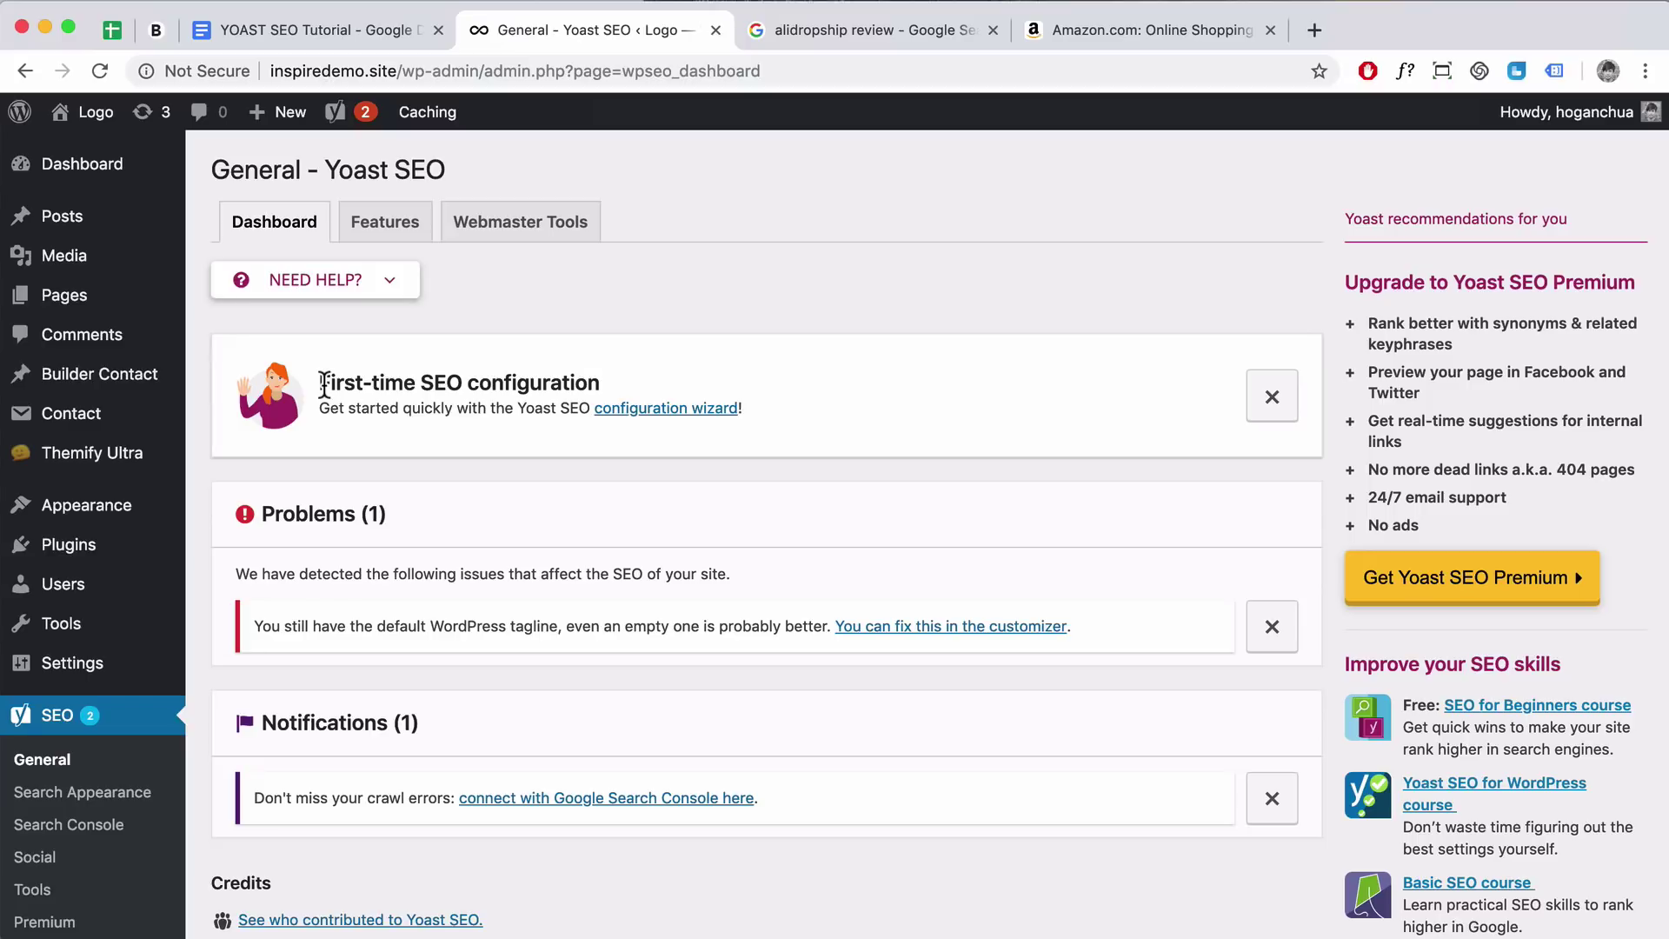
{"action": "left_click", "coordinate": [659, 408]}
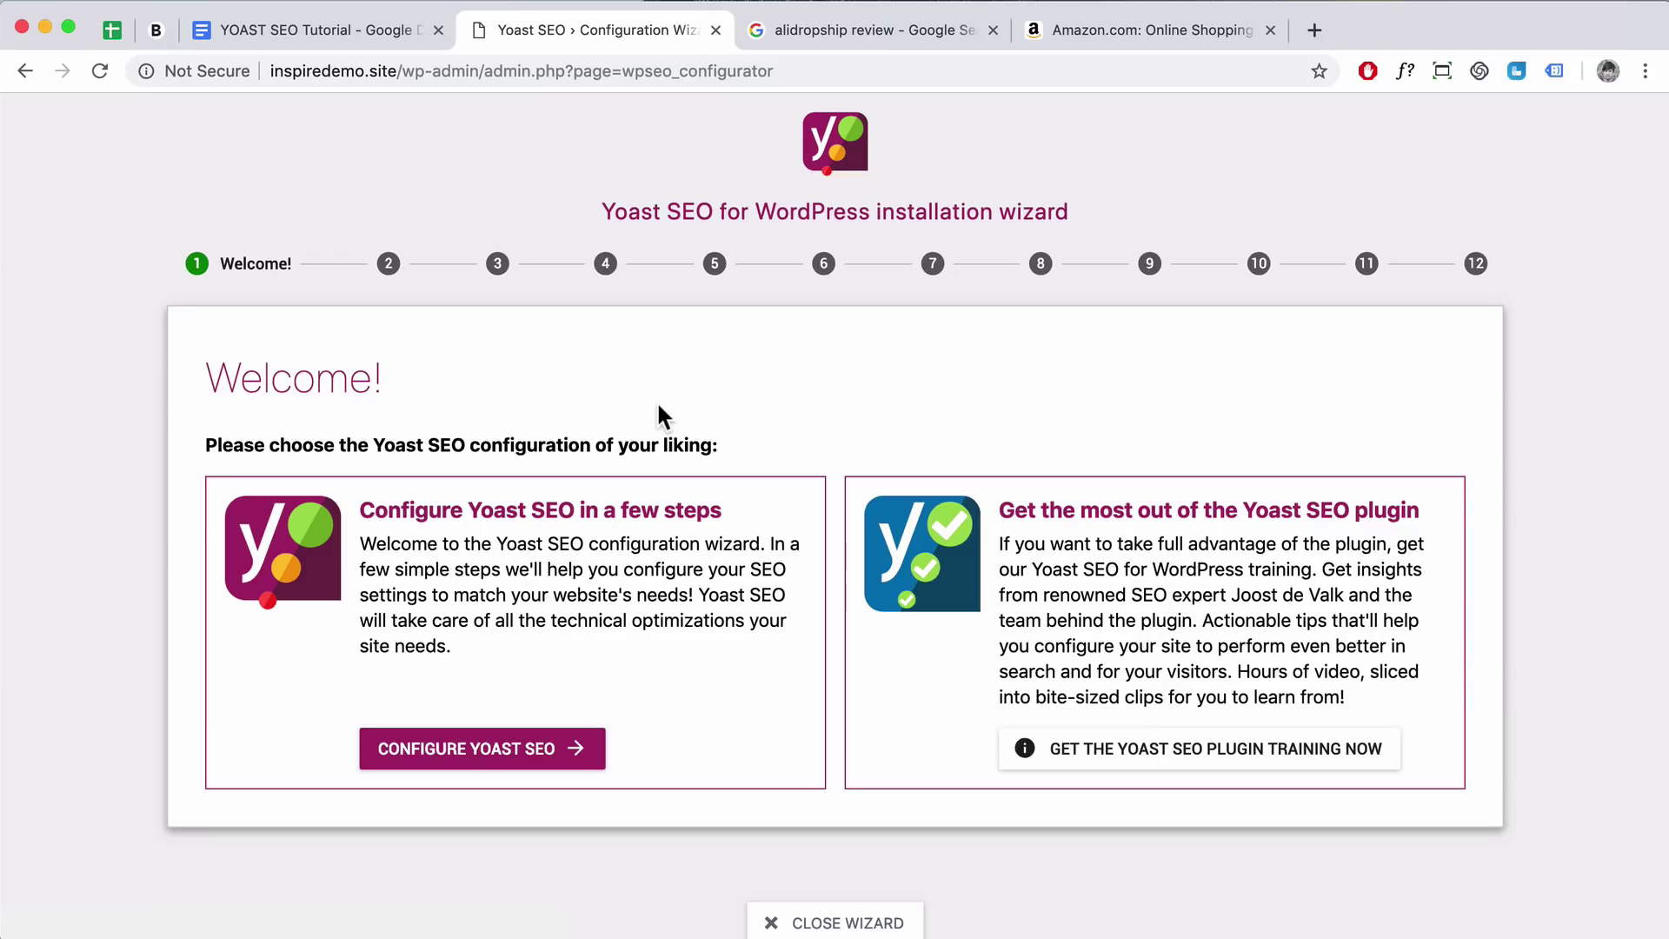
{"action": "left_click", "coordinate": [466, 753]}
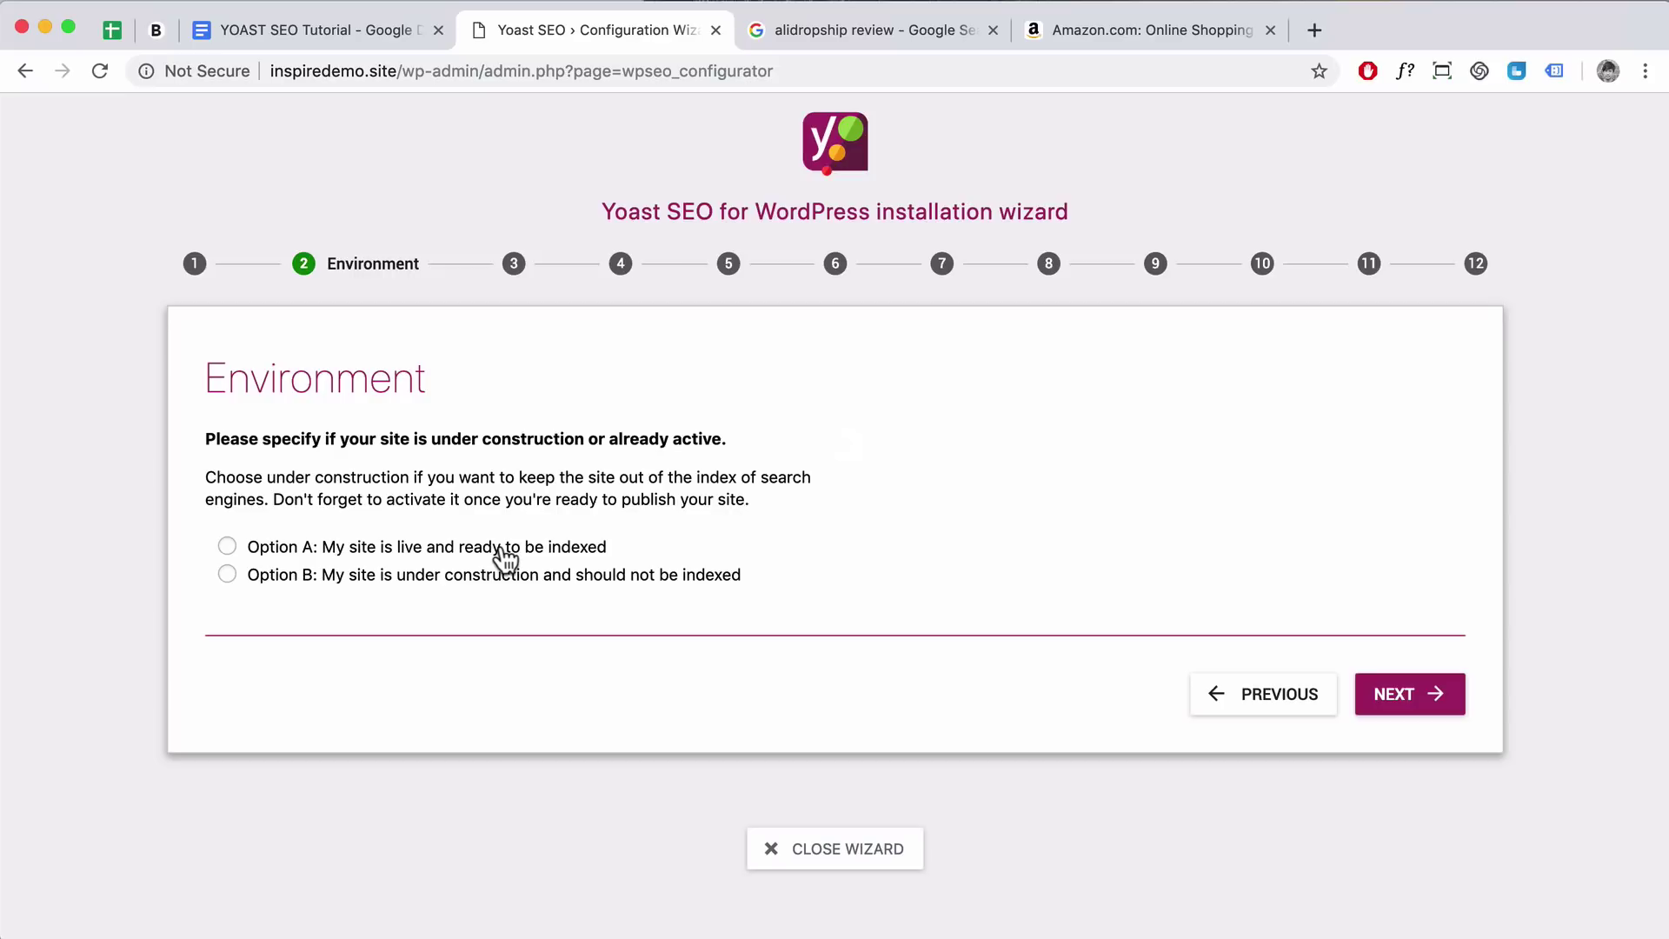
Specify that the site is live and ready to be indexed and that it represents a blog
{"action": "left_click", "coordinate": [280, 550]}
{"action": "left_click", "coordinate": [1436, 706]}
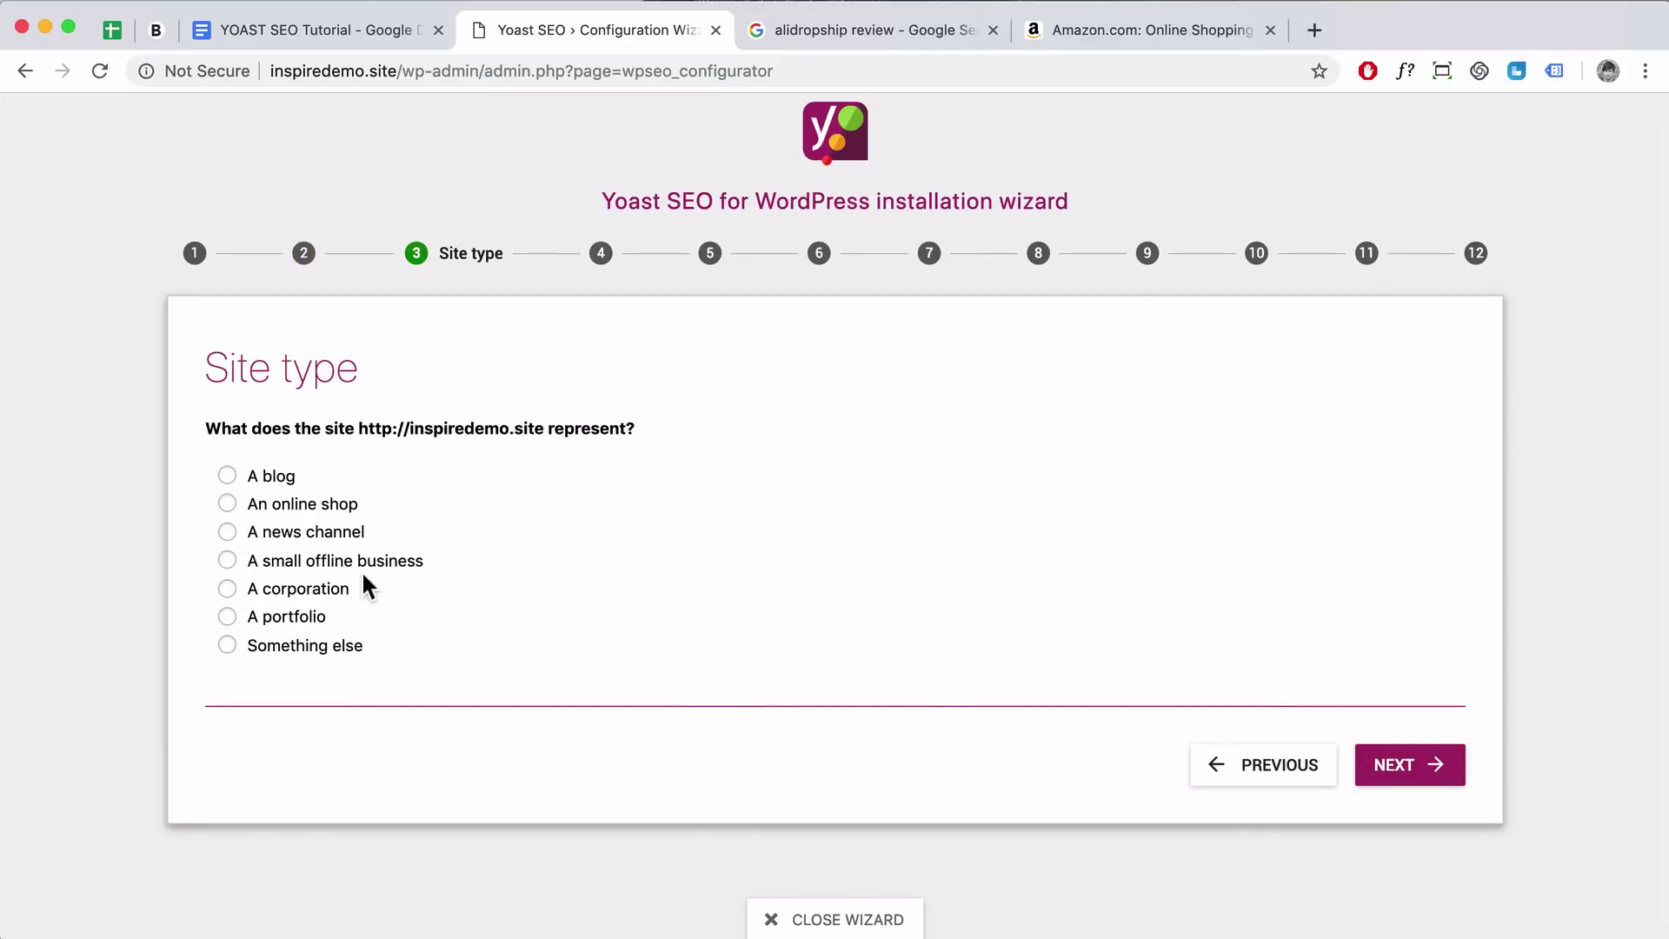
{"action": "left_click", "coordinate": [228, 483]}
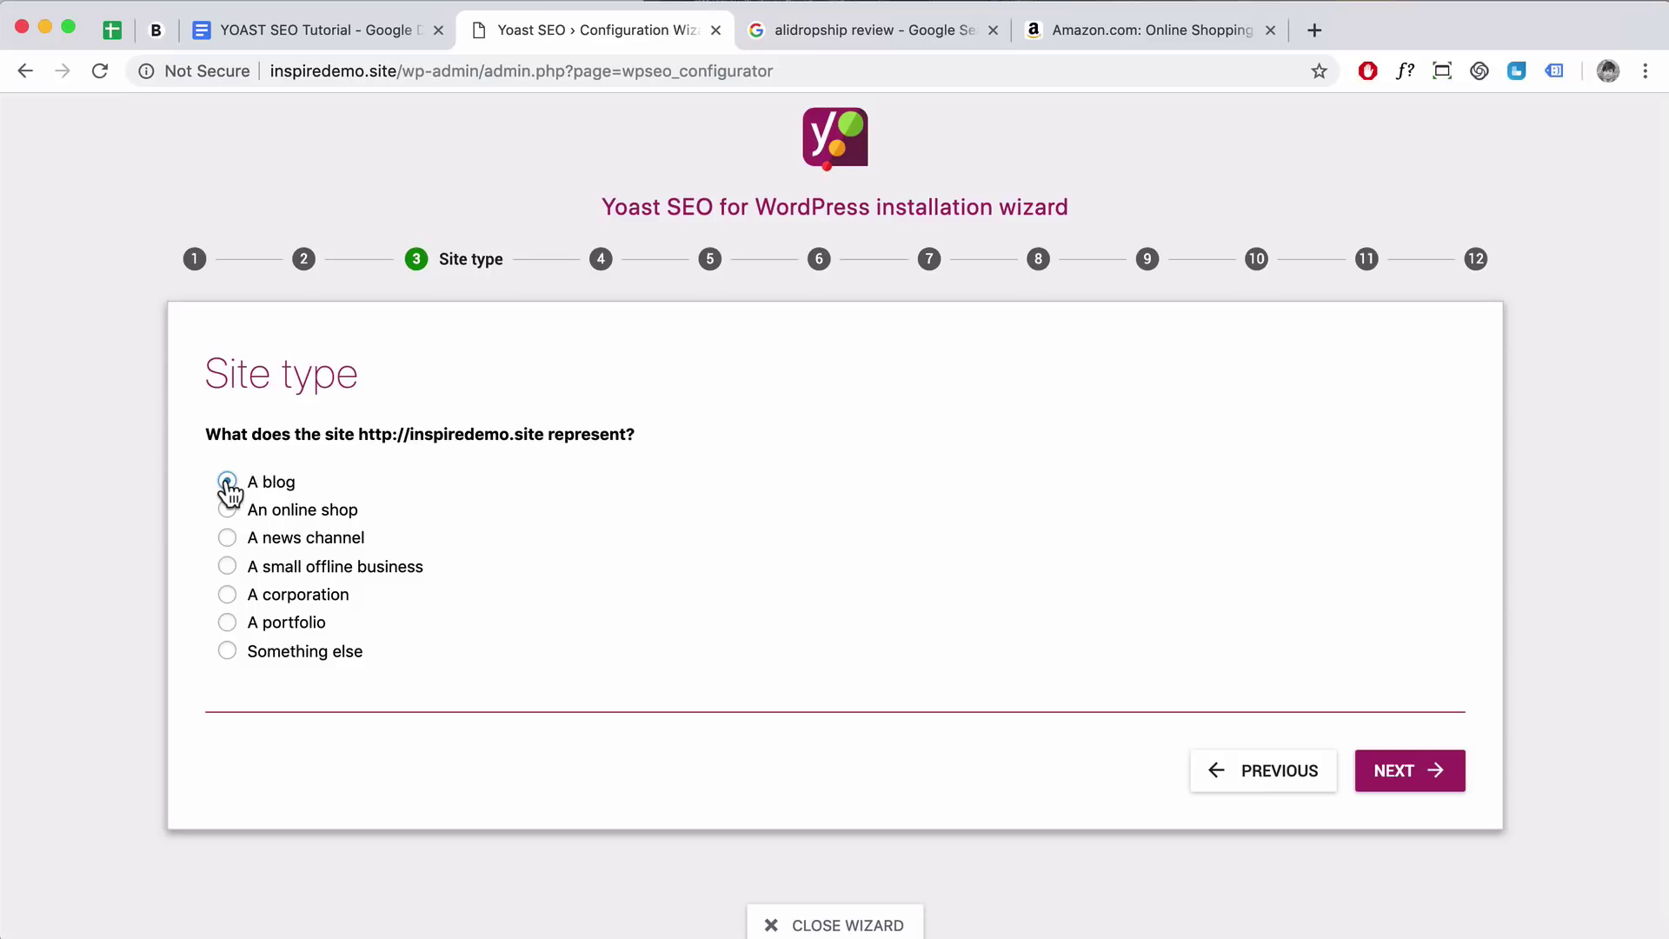
{"action": "left_click", "coordinate": [1426, 787]}
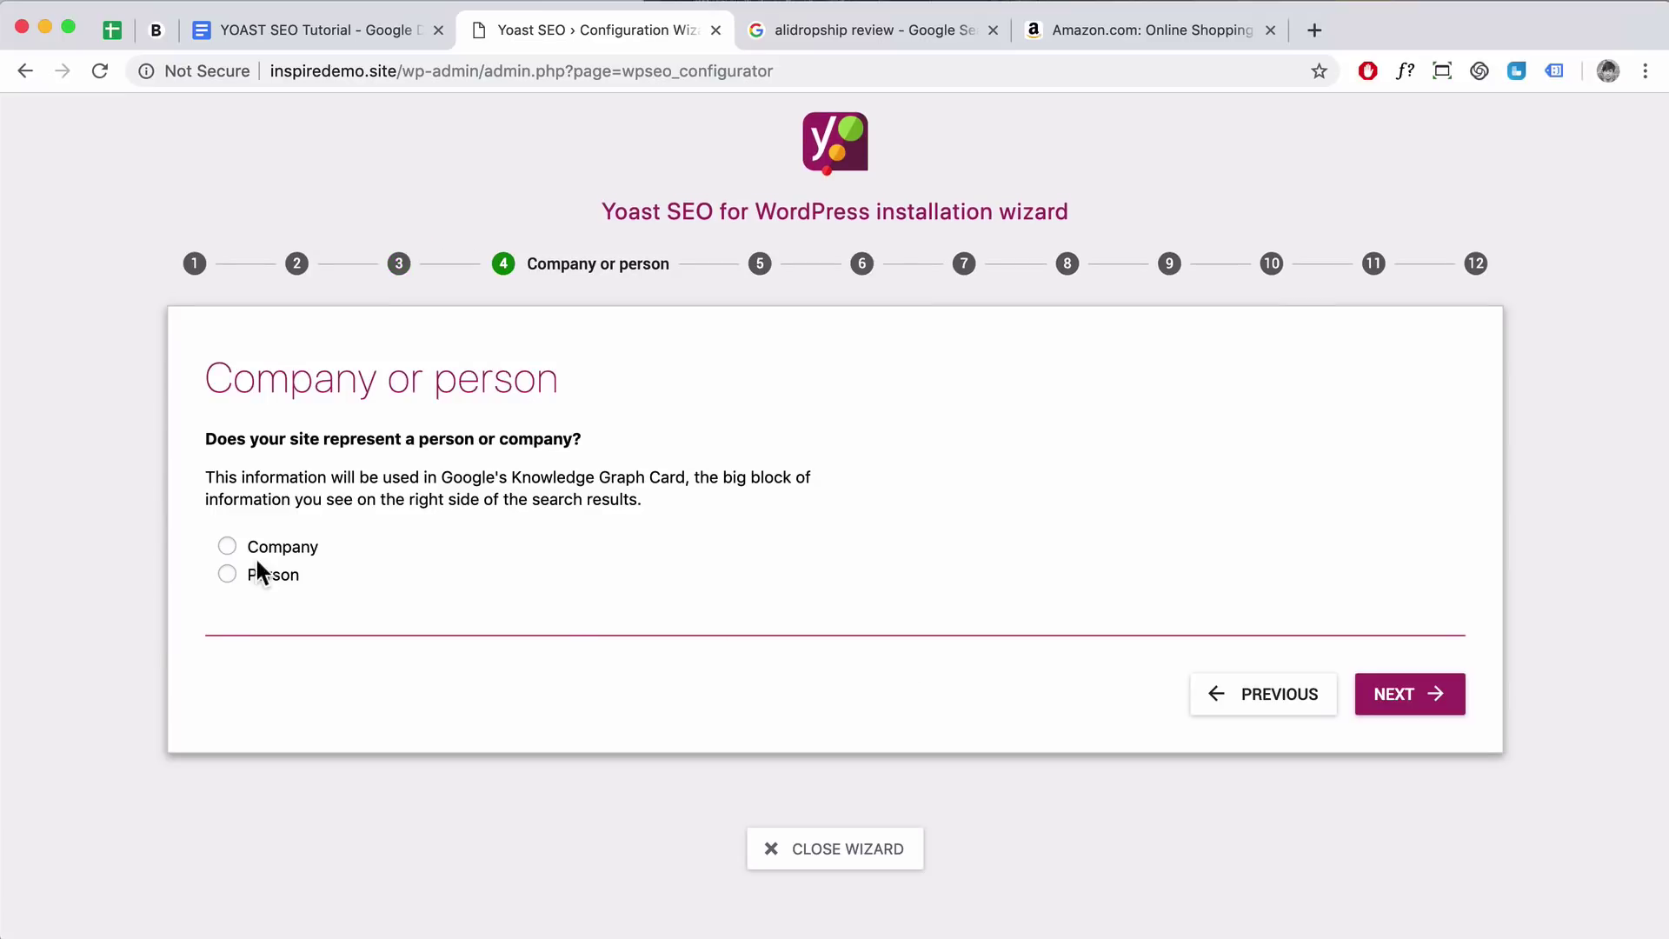
Set the site to represent a company, enter the company name, and continue without choosing a logo image
{"action": "left_click", "coordinate": [227, 546]}
{"action": "left_click", "coordinate": [288, 659]}
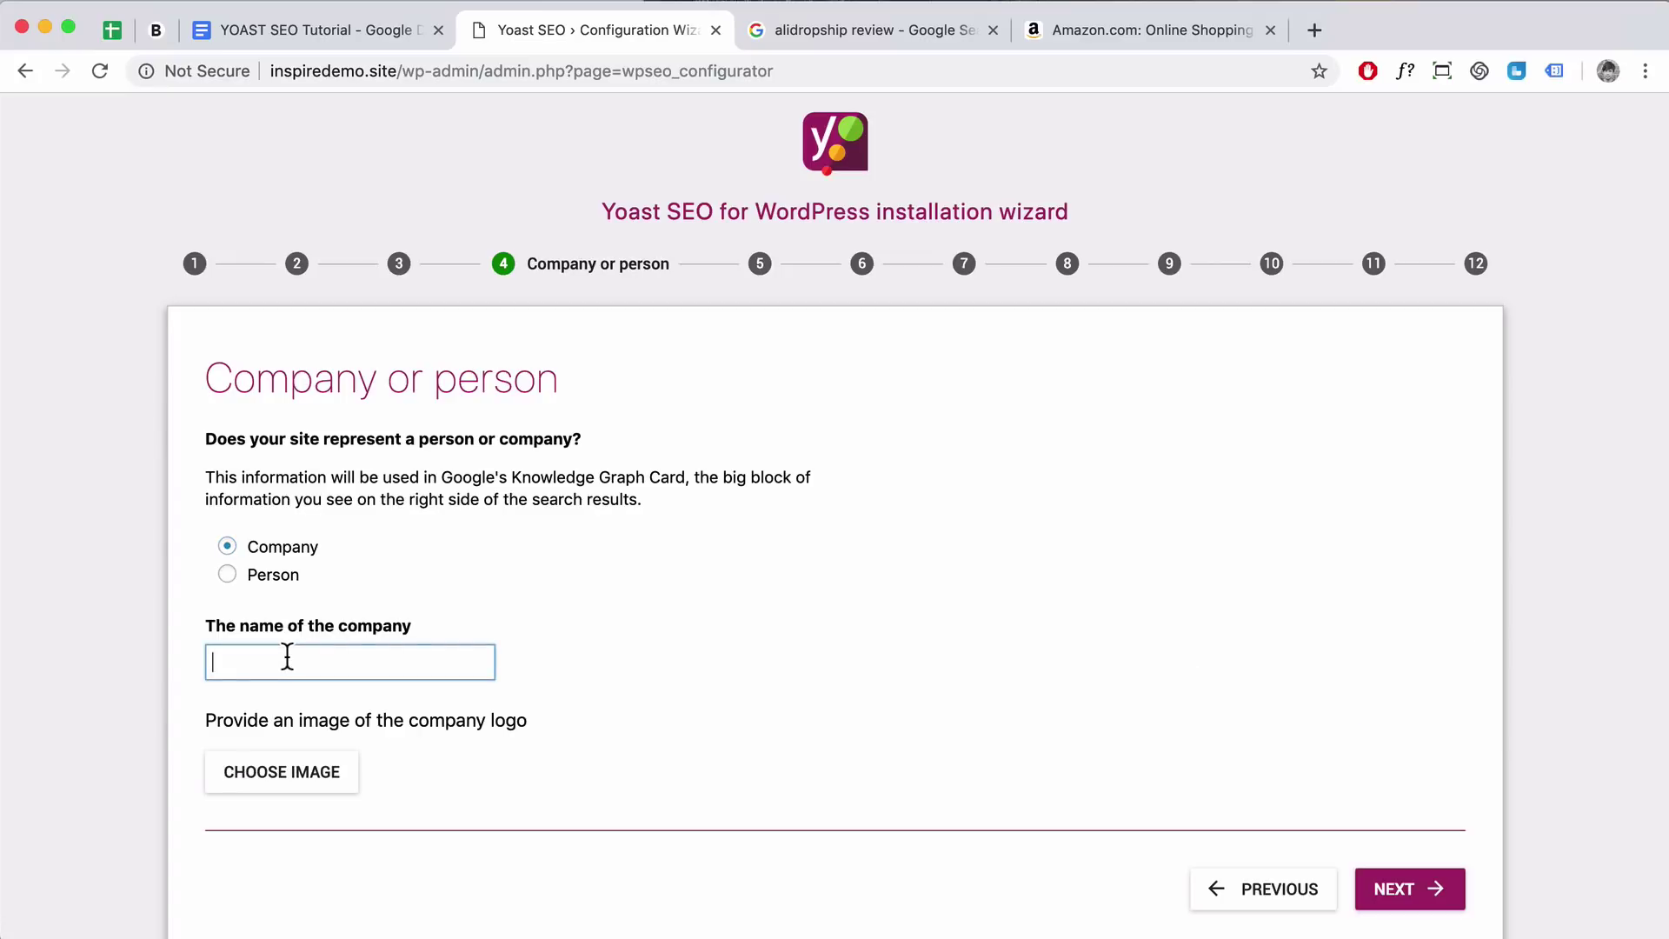
{"action": "type", "text": "Hogan Chua"}
{"action": "left_click_drag", "start_coordinate": [527, 720], "coordinate": [180, 731]}
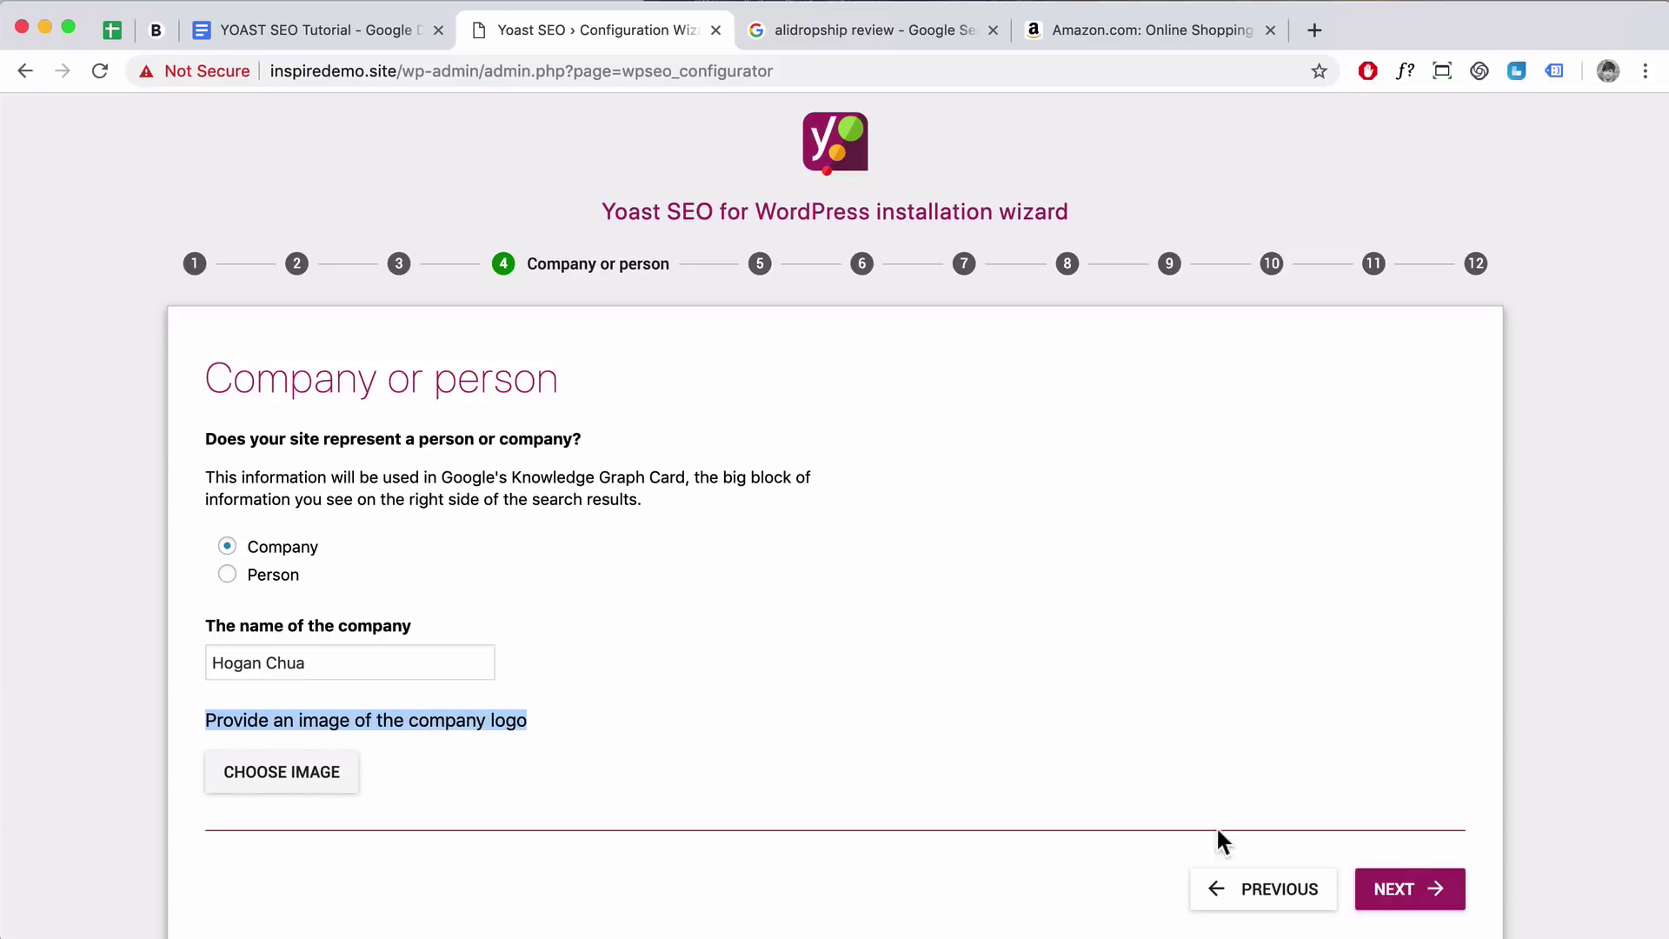
{"action": "left_click", "coordinate": [1417, 895]}
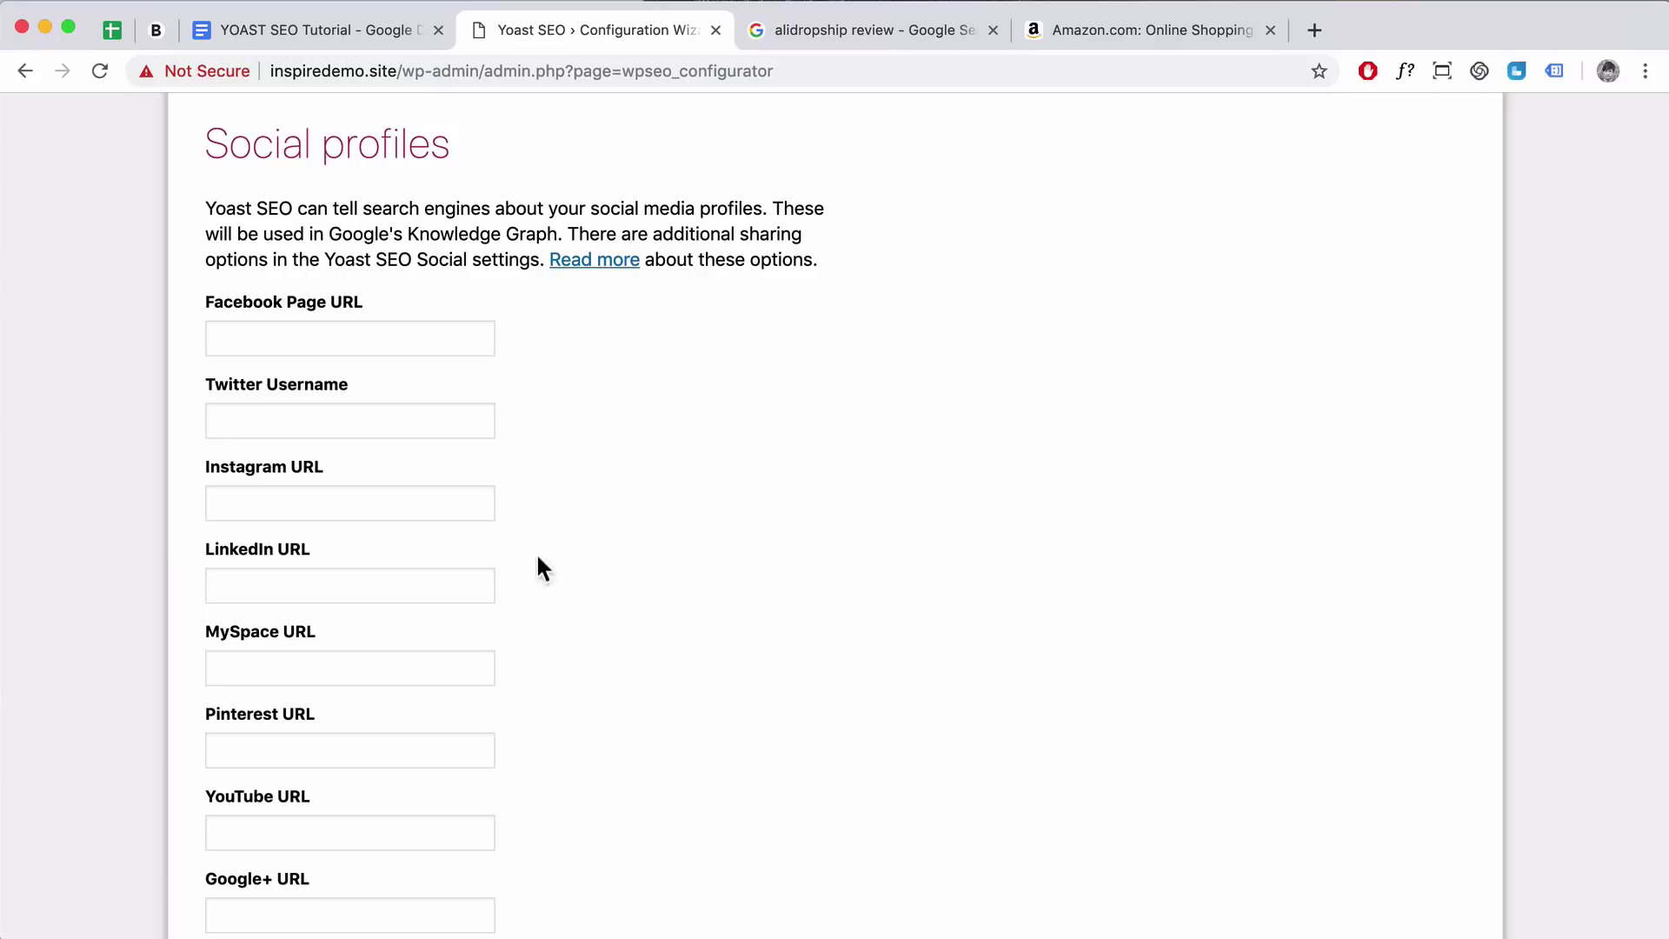
Leave all the social profile fields blank and continue to the search engine visibility settings
{"action": "left_click", "coordinate": [254, 347]}
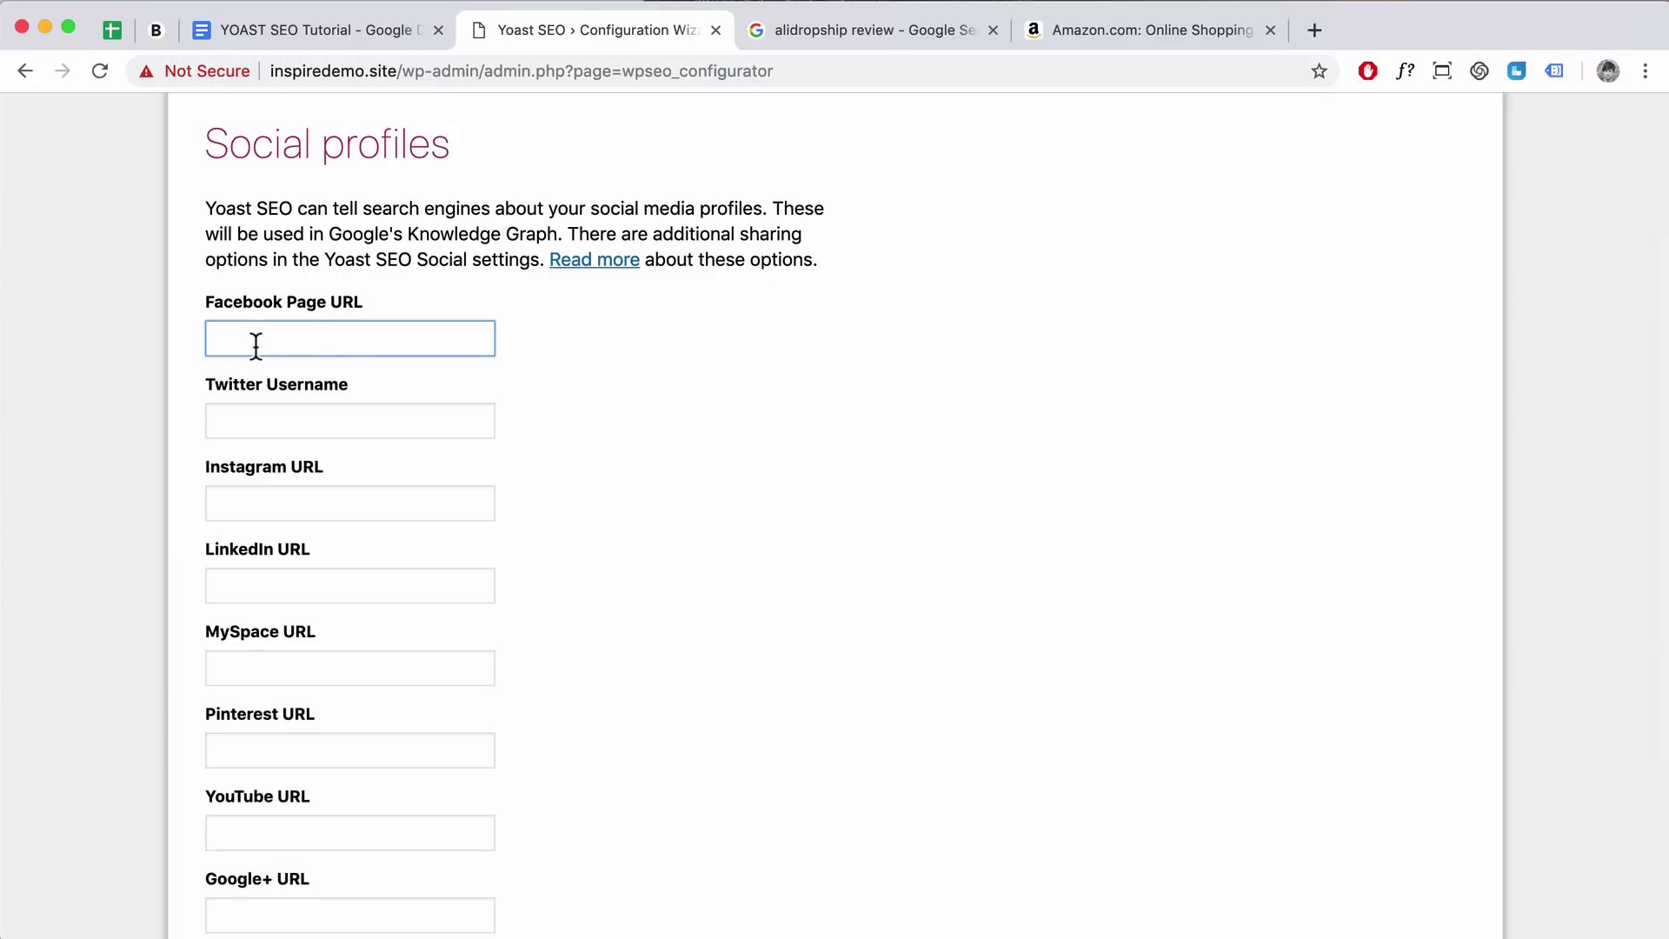
{"action": "left_click", "coordinate": [337, 502]}
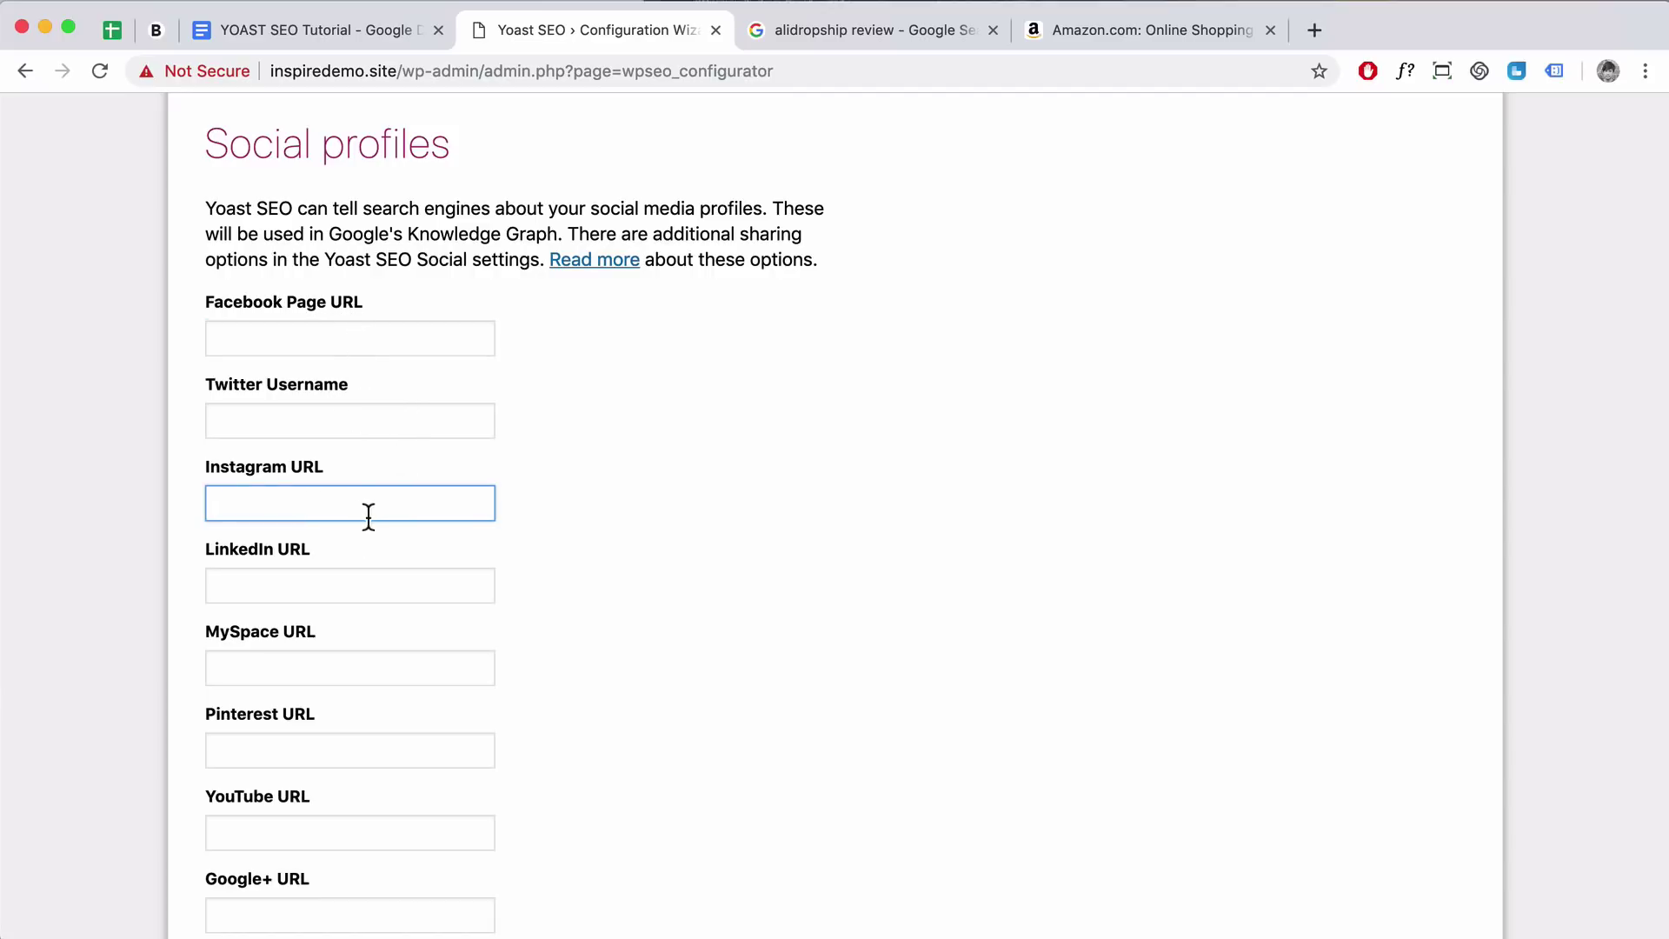
{"action": "scroll", "coordinate": [734, 576], "scroll_direction": "down", "scroll_amount": 3}
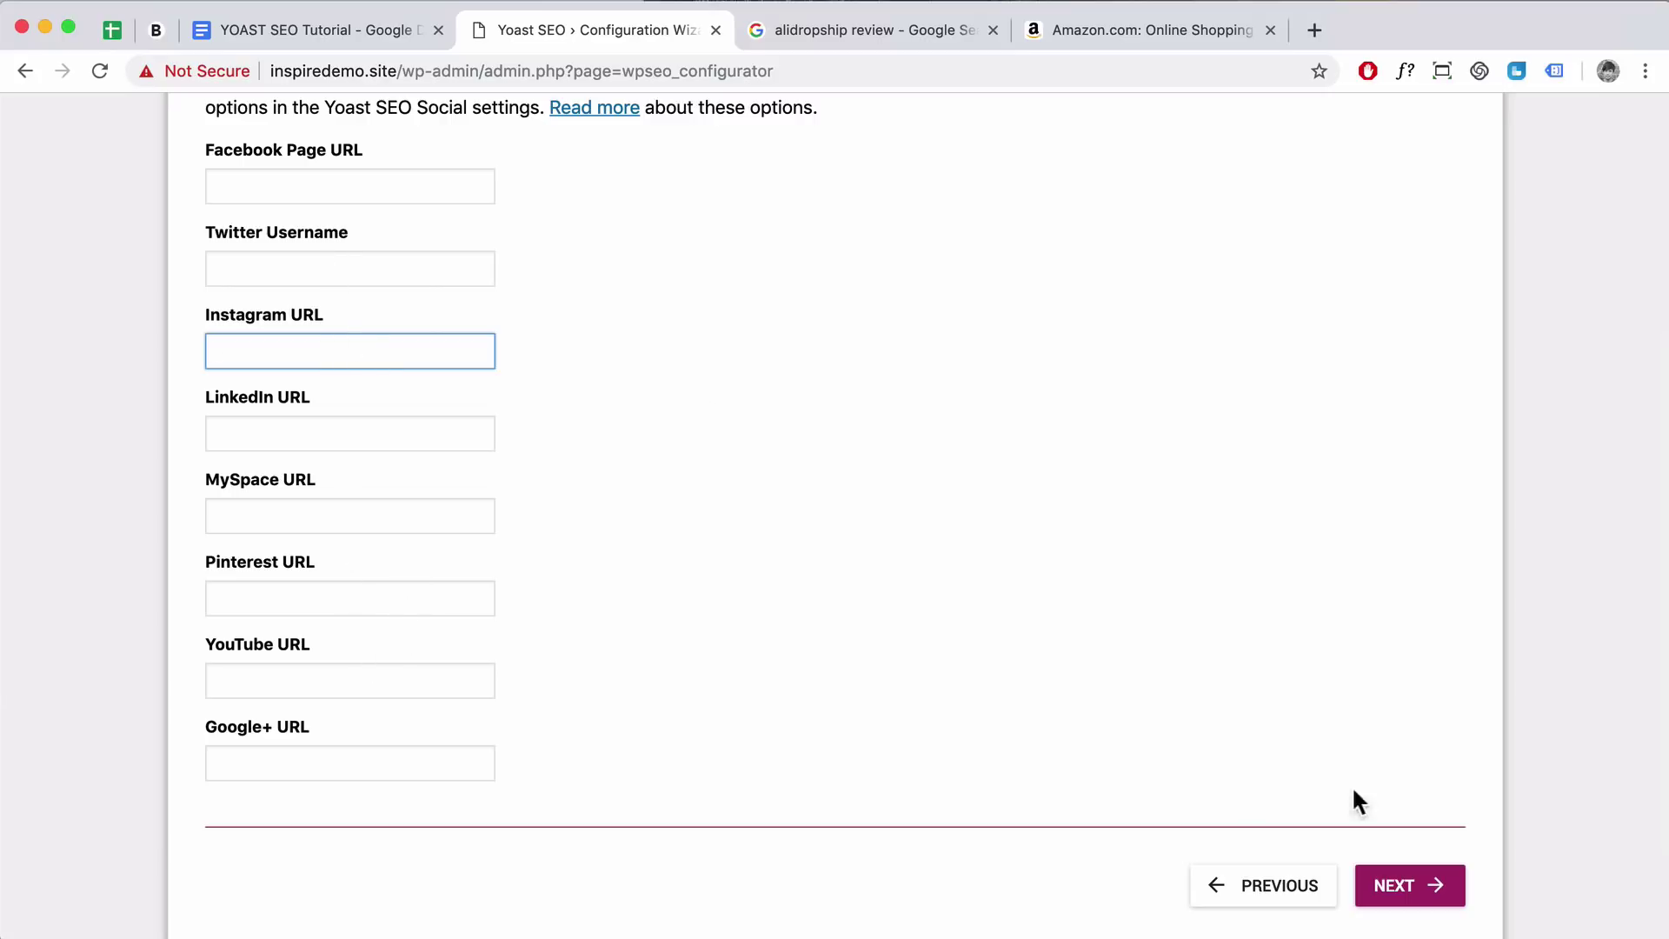
{"action": "left_click", "coordinate": [1436, 885]}
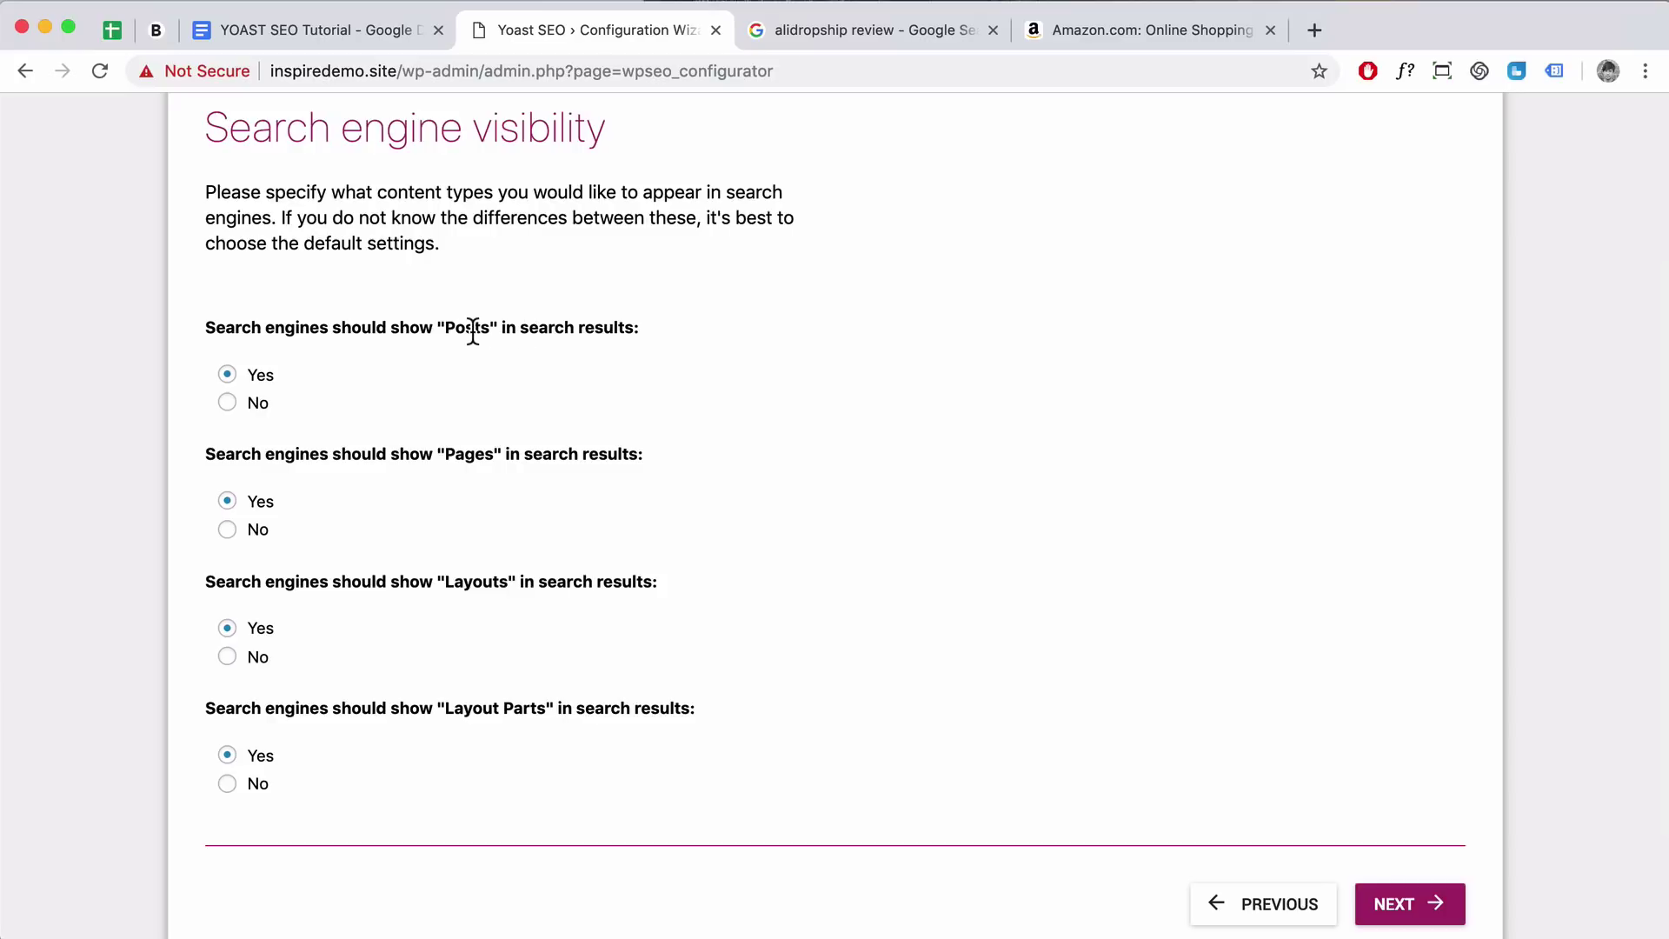
Keep posts and pages visible in search results, exclude Layouts and Layout Parts, and continue to the multiple authors settings
{"action": "left_click_drag", "start_coordinate": [489, 328], "coordinate": [449, 329]}
{"action": "left_click_drag", "start_coordinate": [492, 452], "coordinate": [444, 454]}
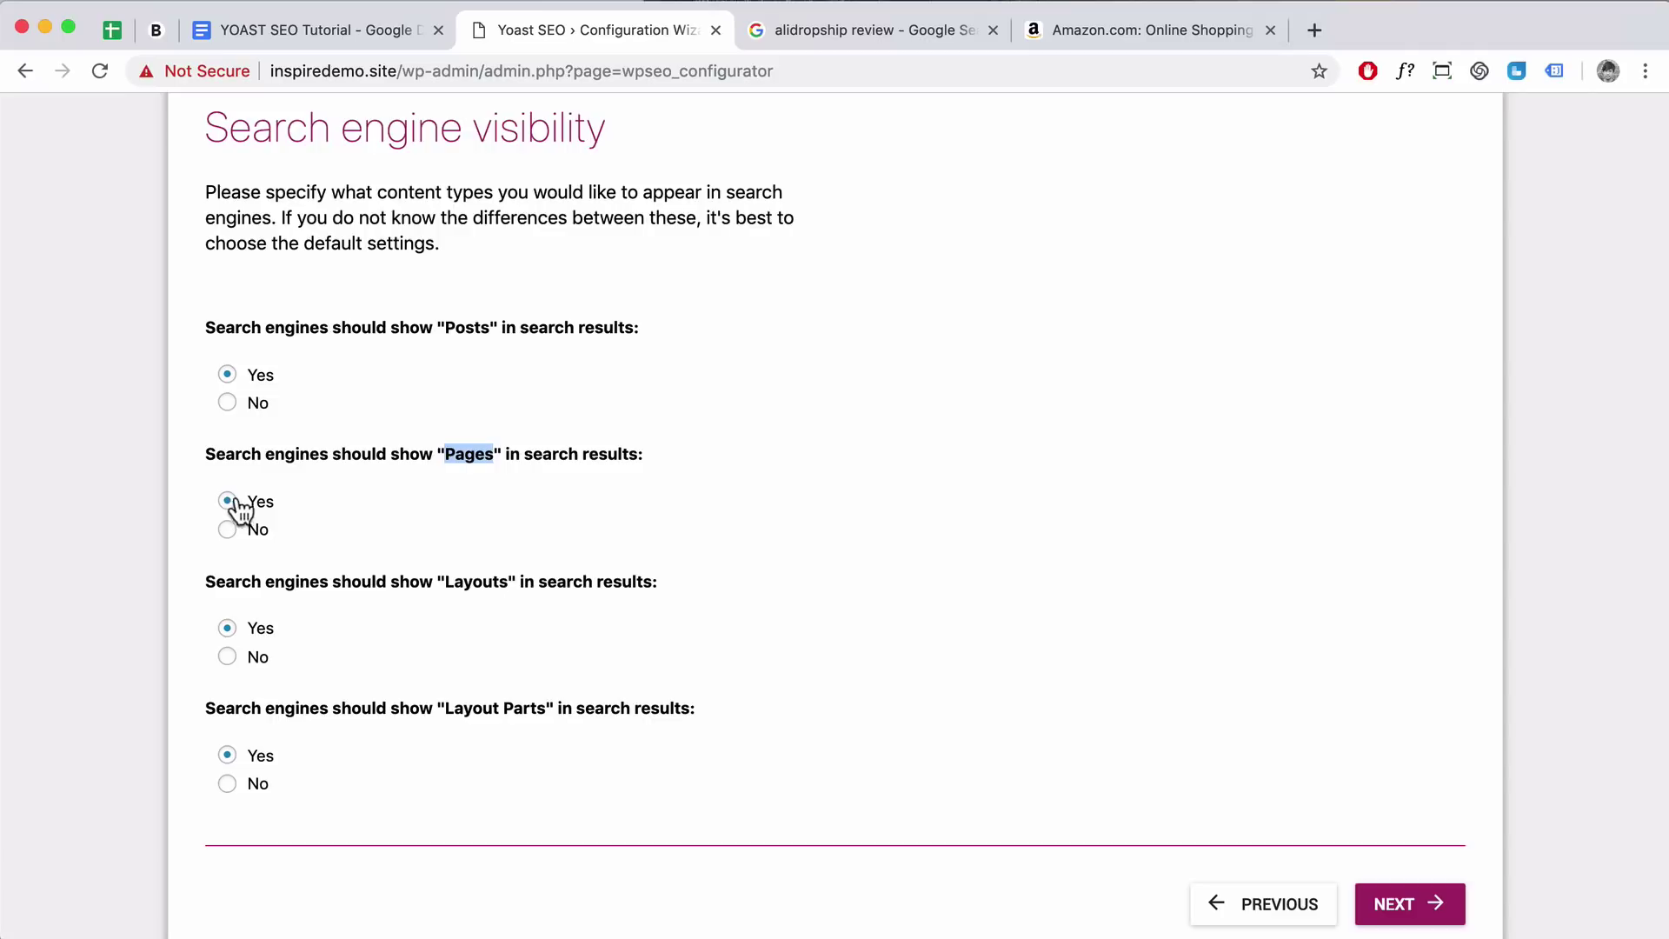
{"action": "left_click_drag", "start_coordinate": [201, 579], "coordinate": [658, 583]}
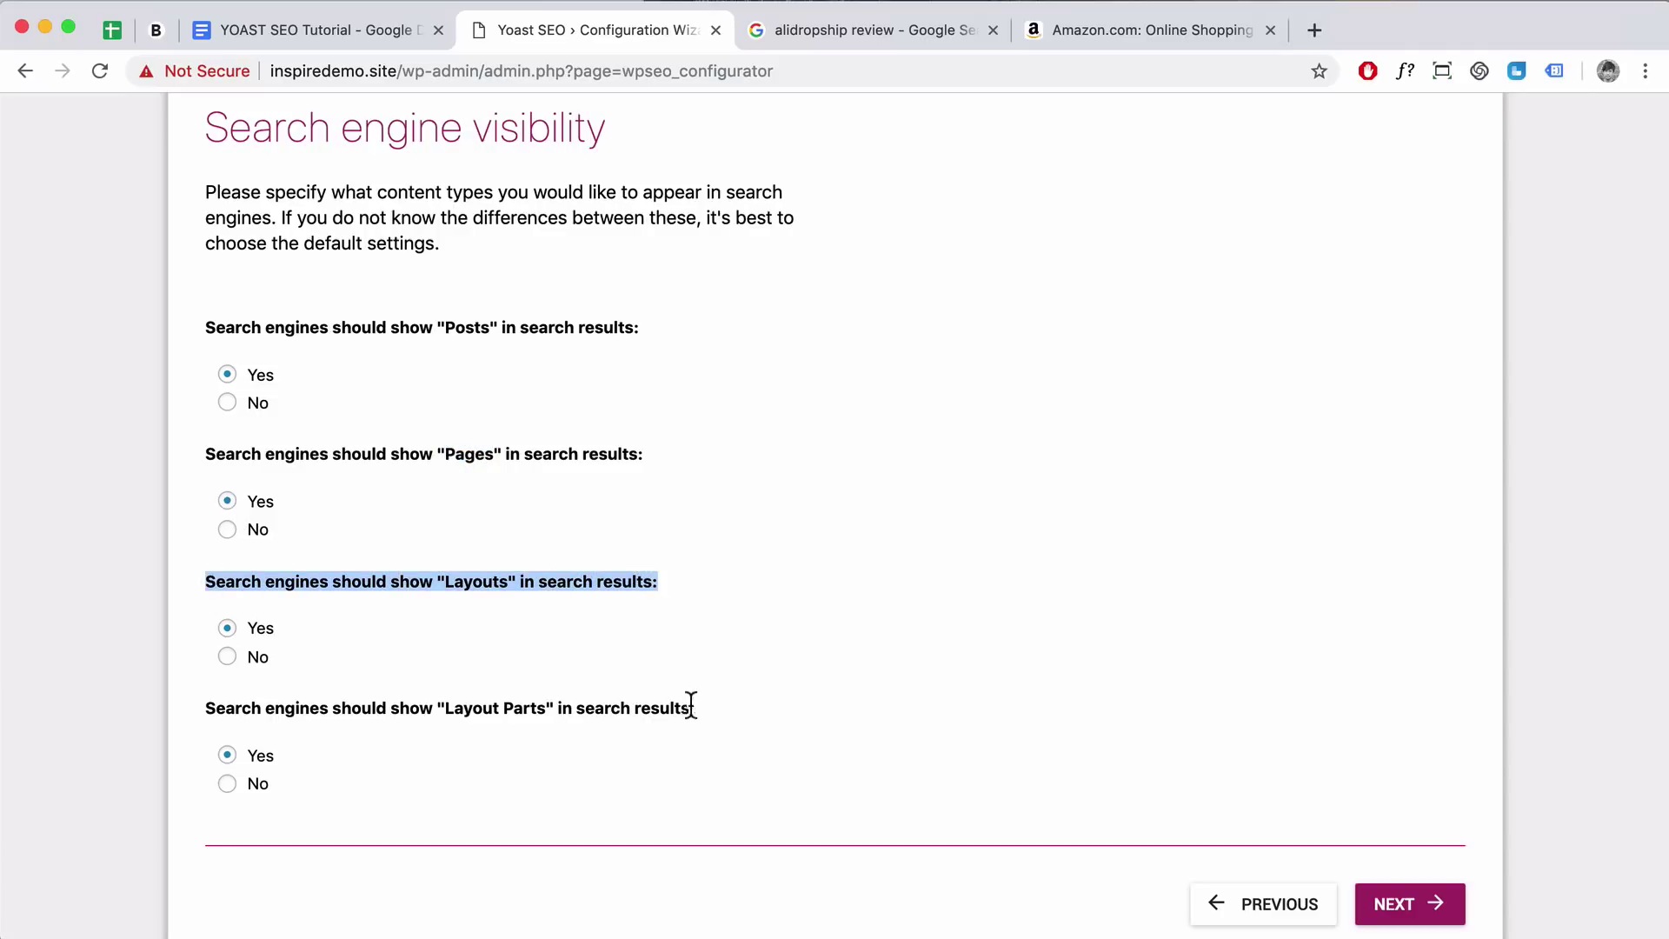
{"action": "left_click_drag", "start_coordinate": [699, 704], "coordinate": [104, 699]}
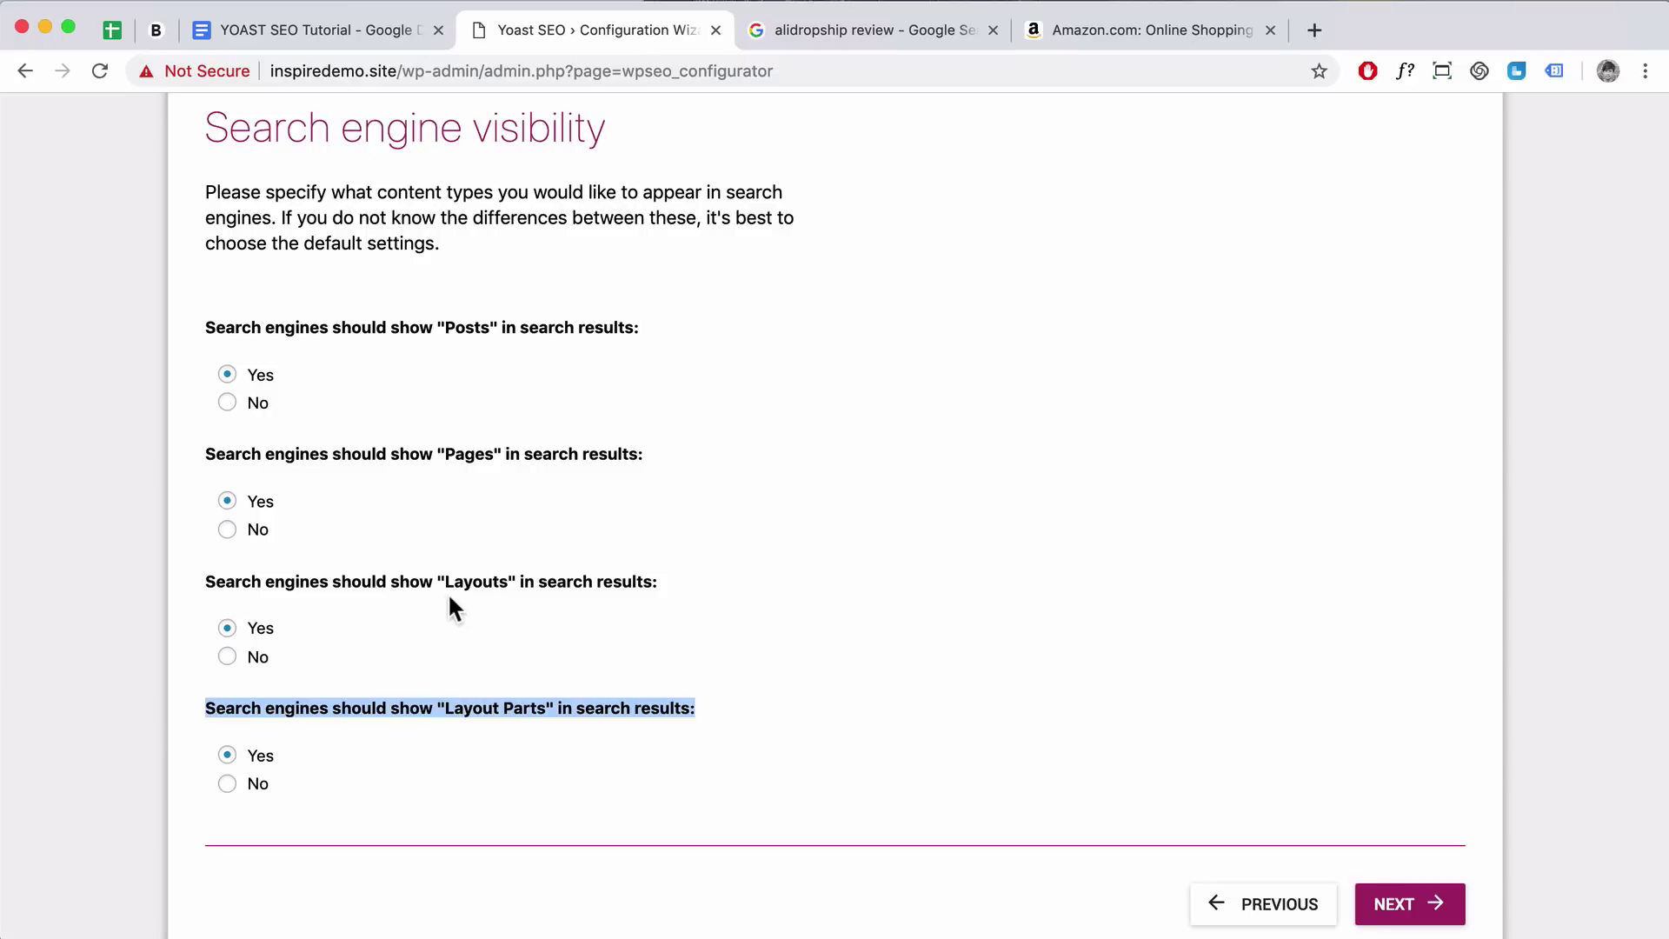
{"action": "left_click_drag", "start_coordinate": [445, 581], "coordinate": [507, 581]}
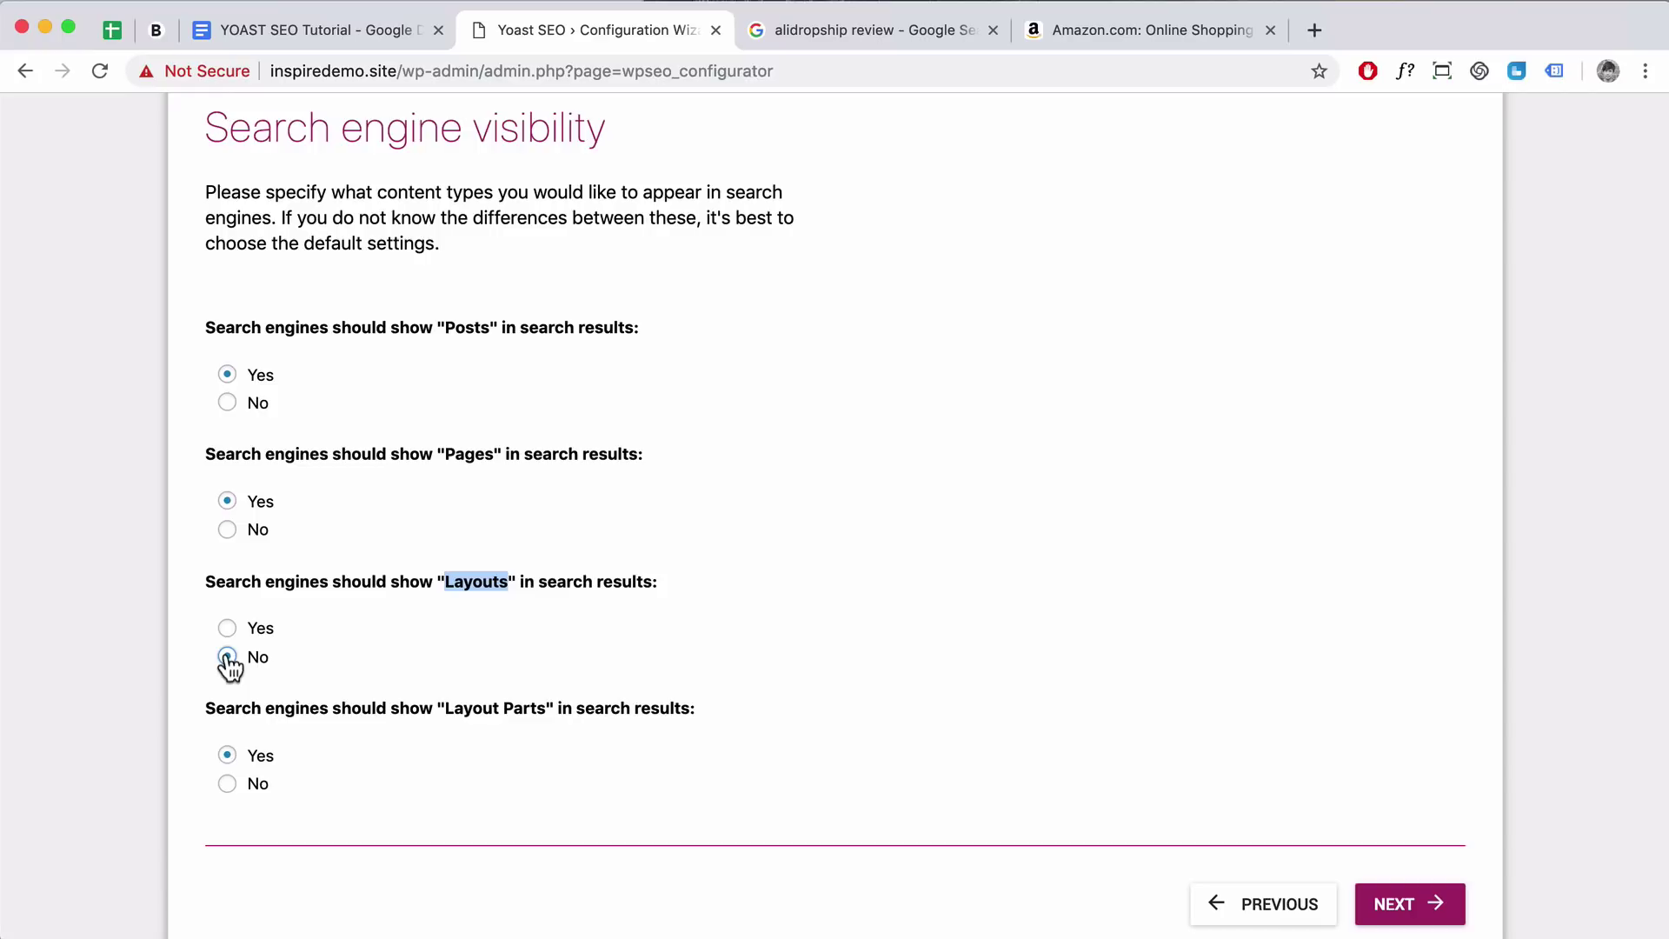
{"action": "left_click", "coordinate": [228, 783]}
{"action": "left_click", "coordinate": [1430, 908]}
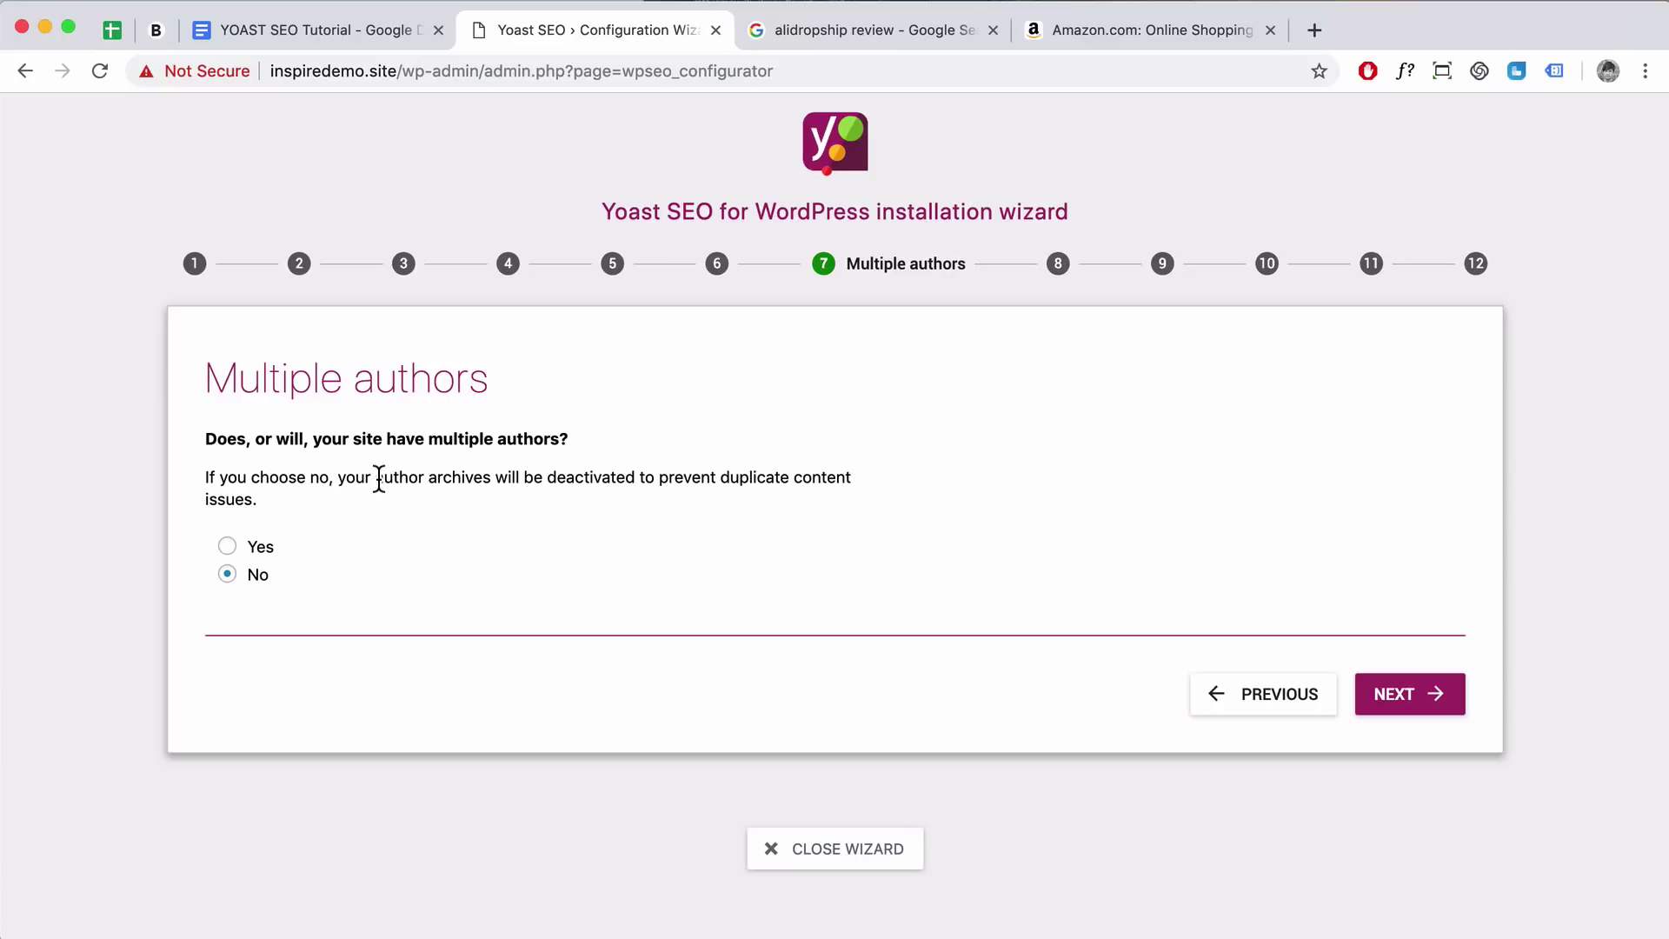
Keep the multiple authors setting at No, continue, and read the description of the Google Search Console integration
{"action": "left_click_drag", "start_coordinate": [379, 480], "coordinate": [492, 478]}
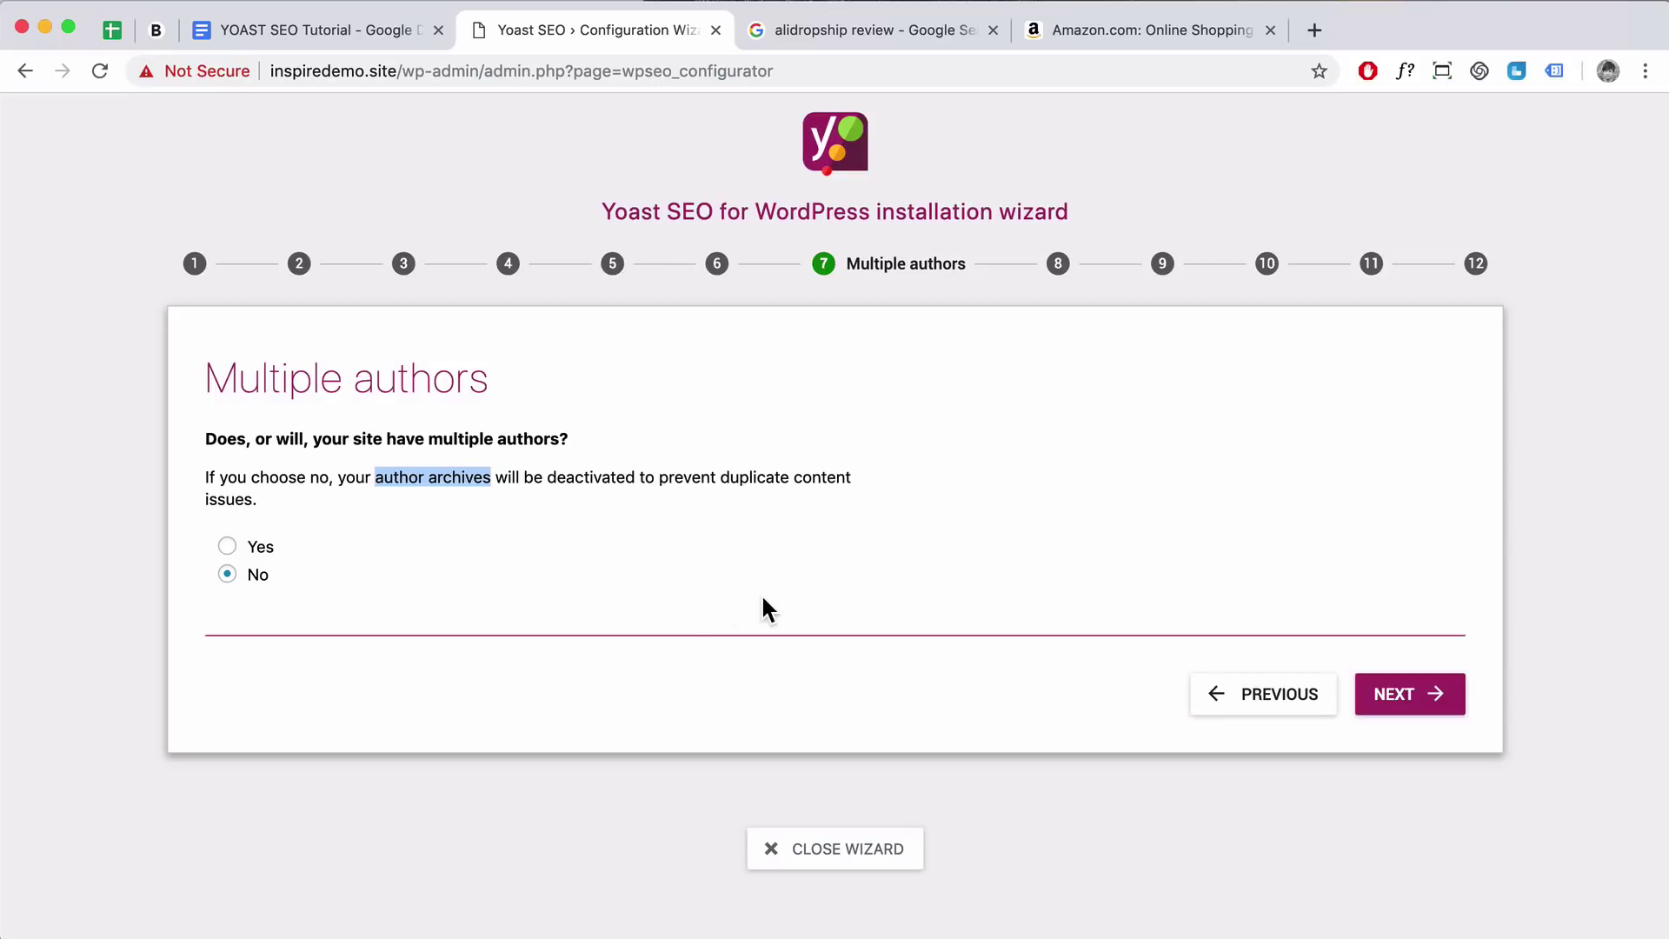
{"action": "left_click", "coordinate": [1409, 694]}
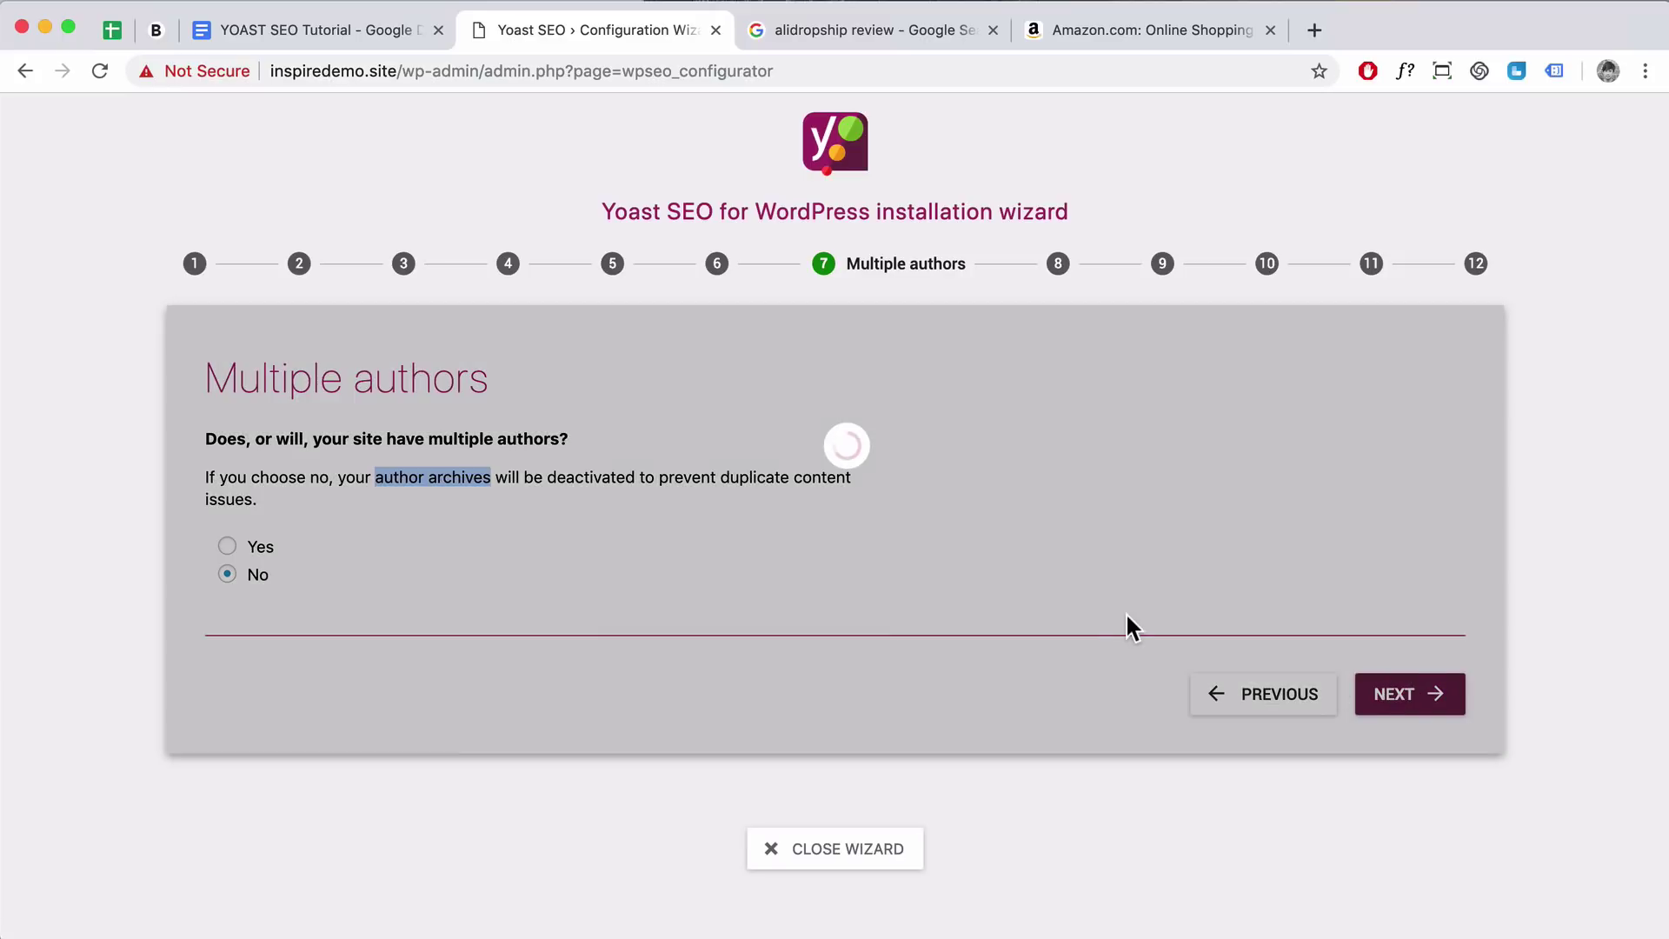
{"action": "scroll", "coordinate": [628, 565], "scroll_direction": "down", "scroll_amount": 2}
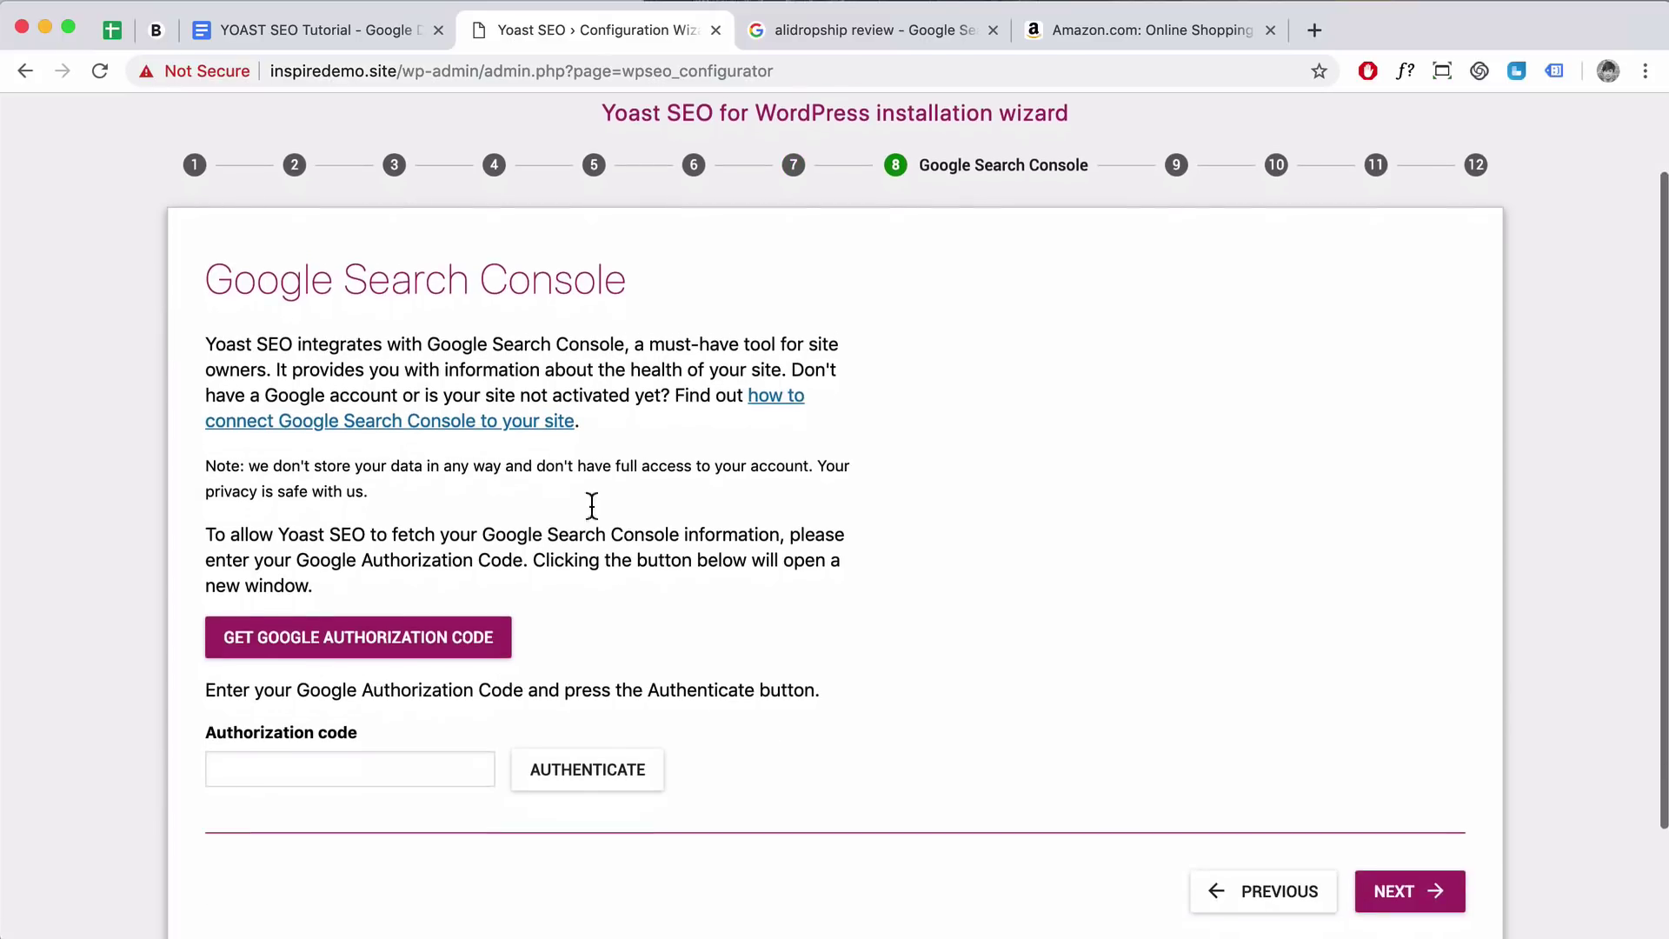
{"action": "left_click_drag", "start_coordinate": [629, 280], "coordinate": [208, 287]}
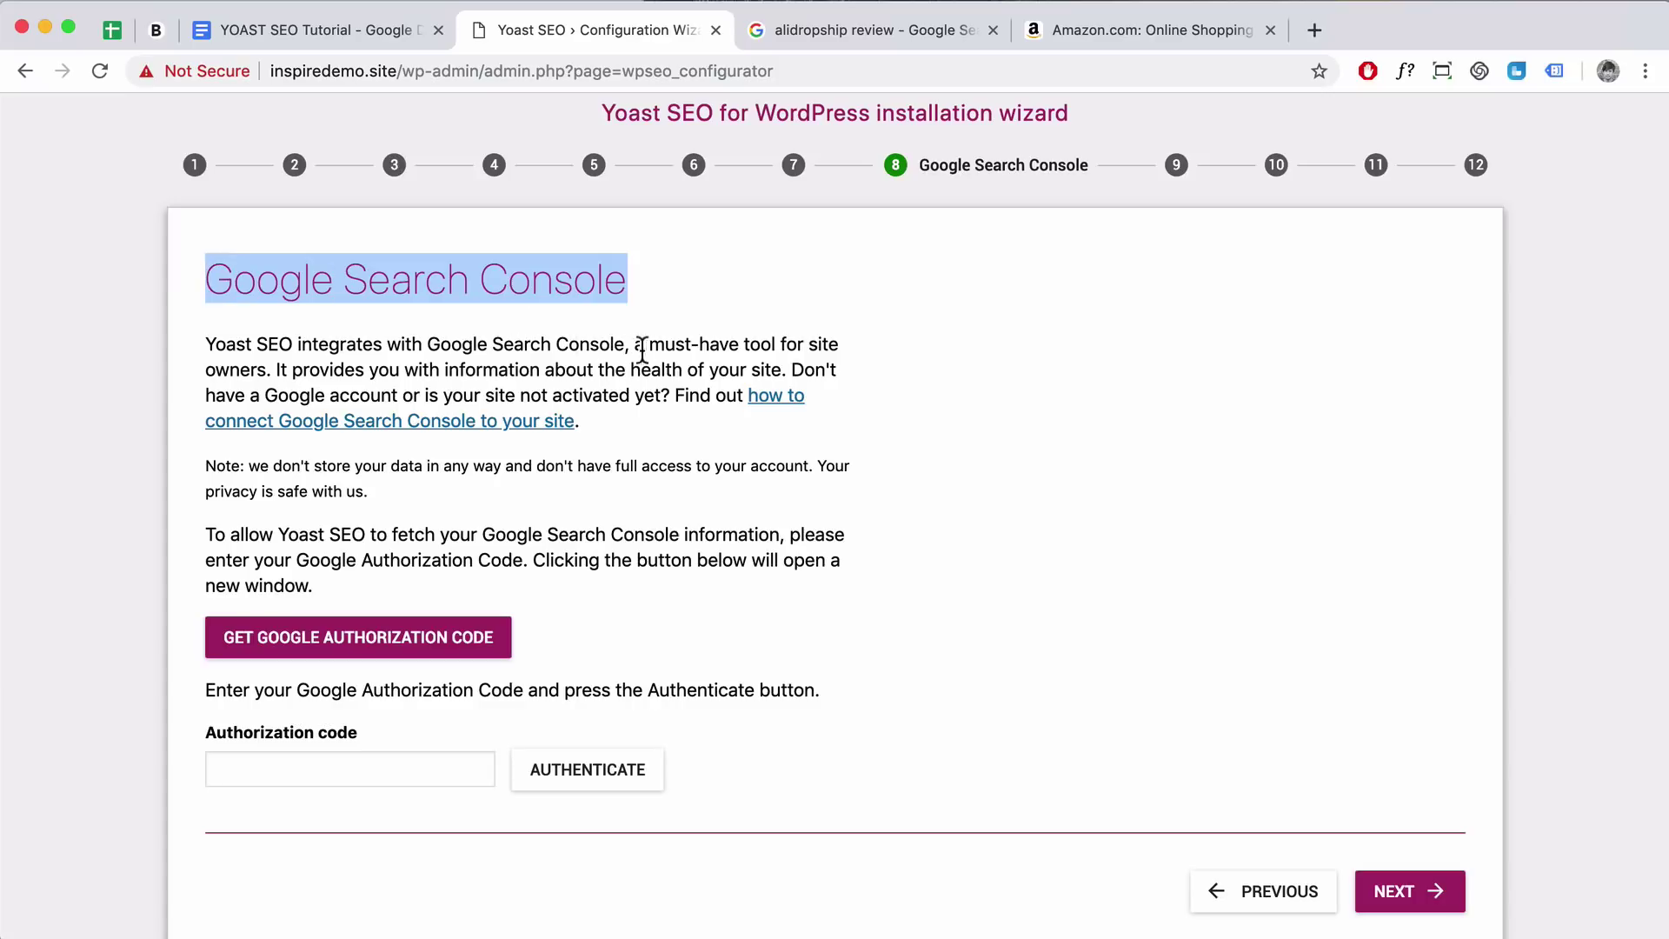
{"action": "left_click_drag", "start_coordinate": [649, 345], "coordinate": [277, 372]}
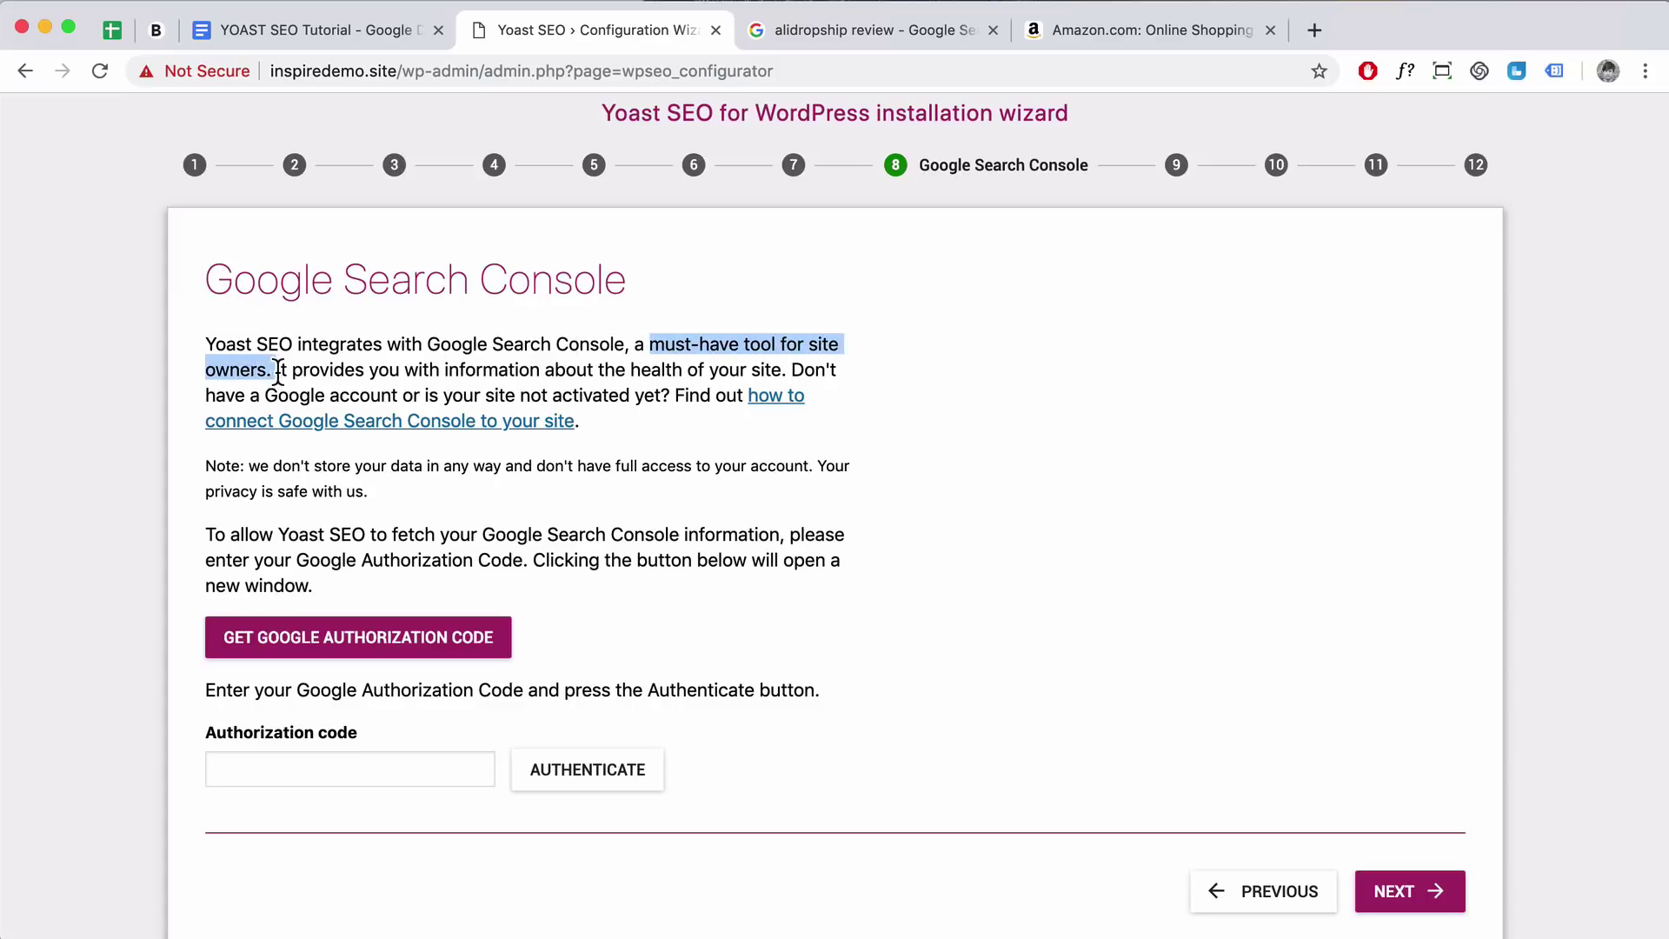
{"action": "left_click_drag", "start_coordinate": [630, 370], "coordinate": [788, 369]}
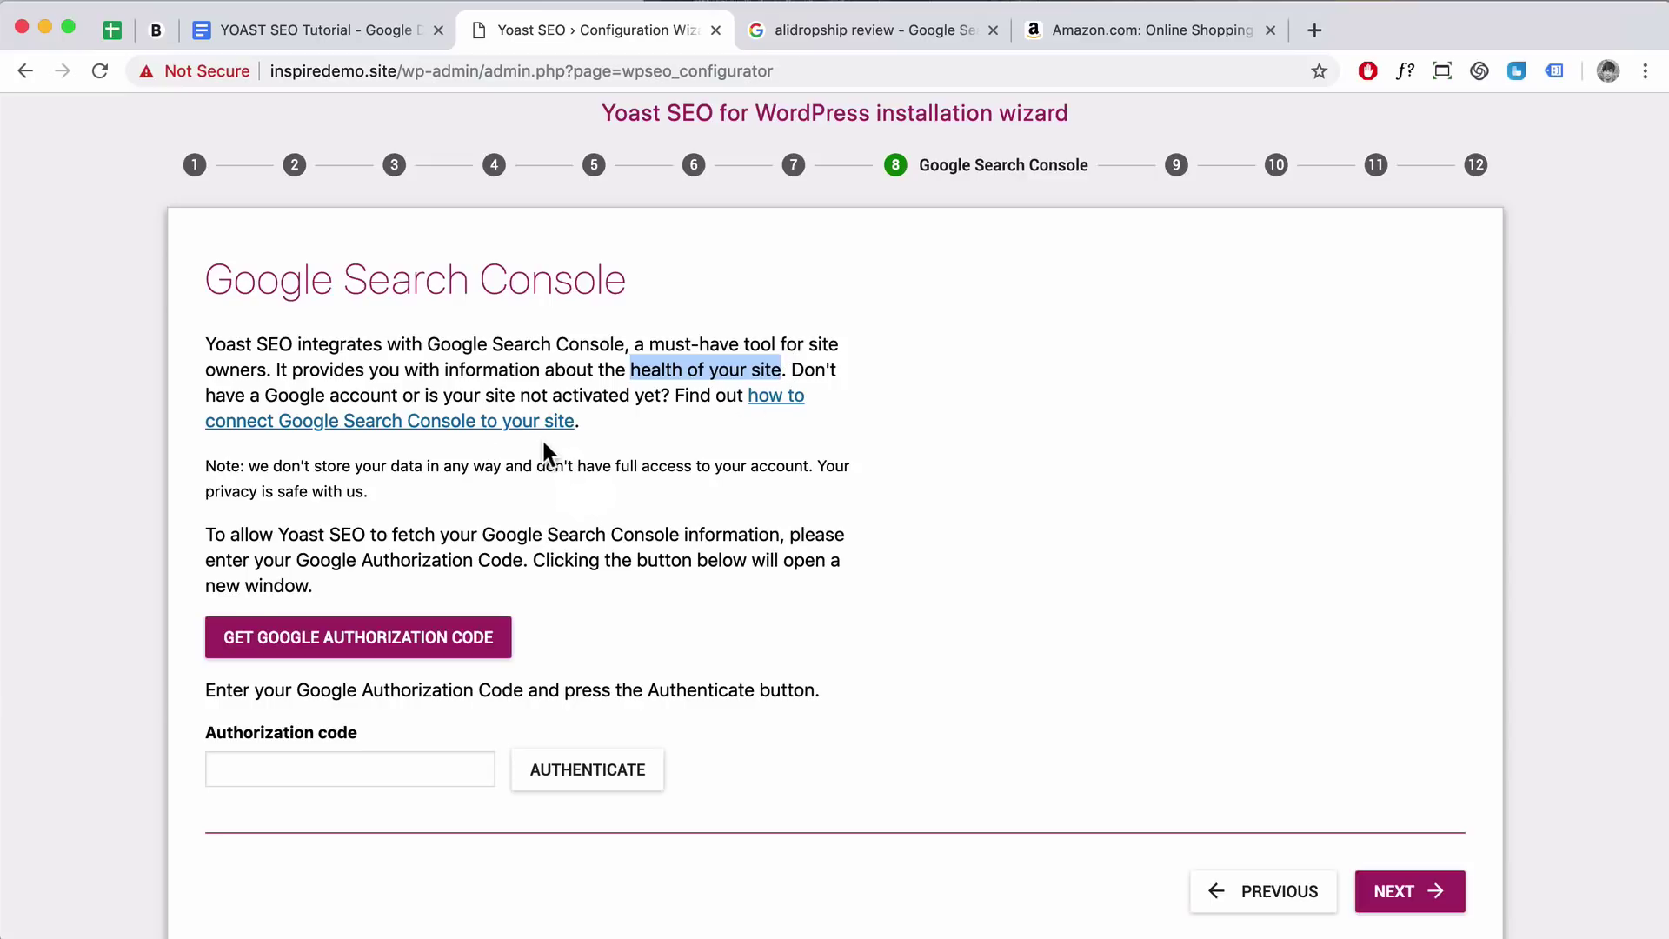
Search the web for "google search console" in a new browser tab and start Google Search Console from its official page
{"action": "left_click", "coordinate": [1315, 30]}
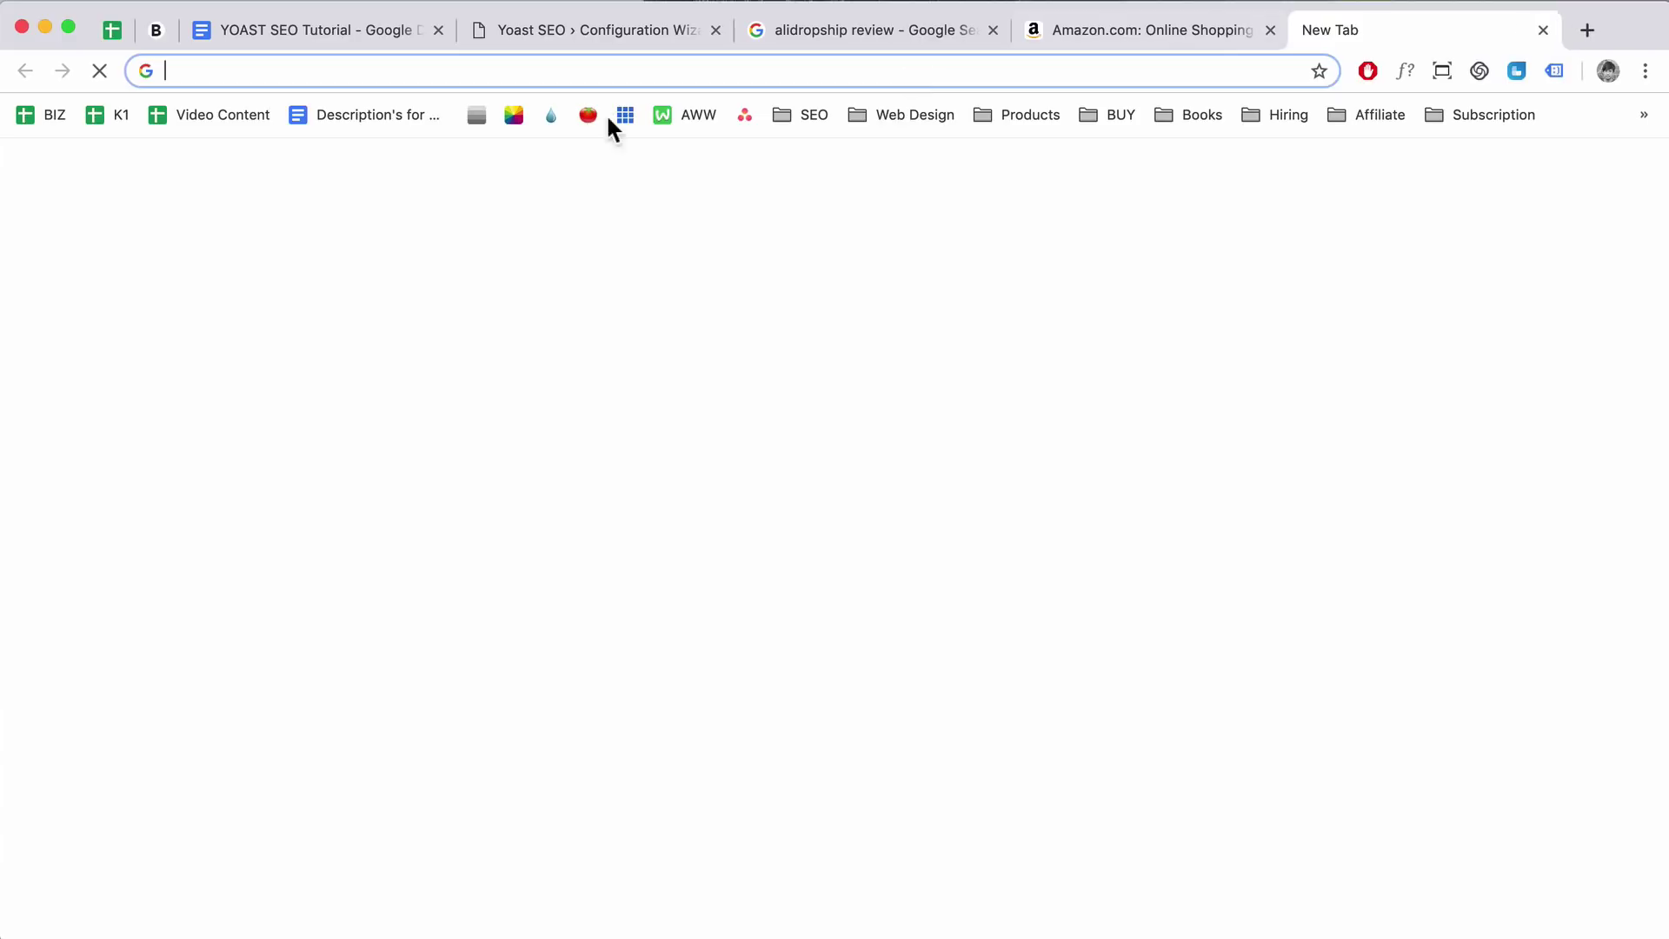
{"action": "type", "text": "gogole"}
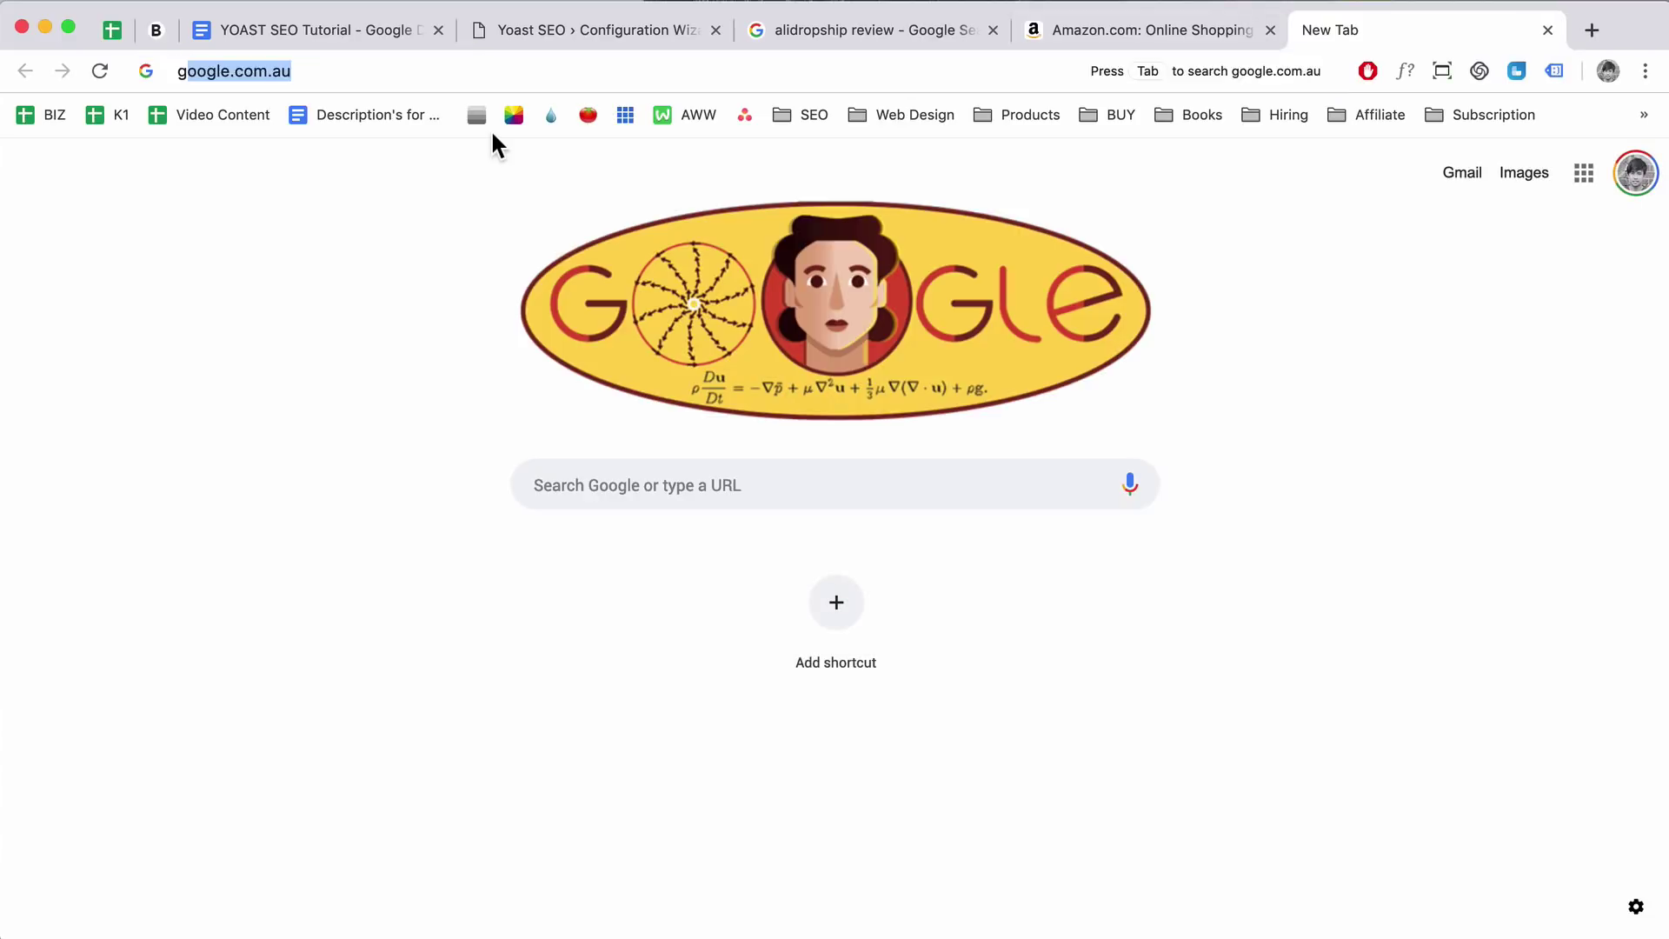
{"action": "key", "text": "BackSpace"}
{"action": "key", "text": "BackSpace"}
{"action": "key", "text": "BackSpace"}
{"action": "key", "text": "BackSpace"}
{"action": "type", "text": "ogle search console"}
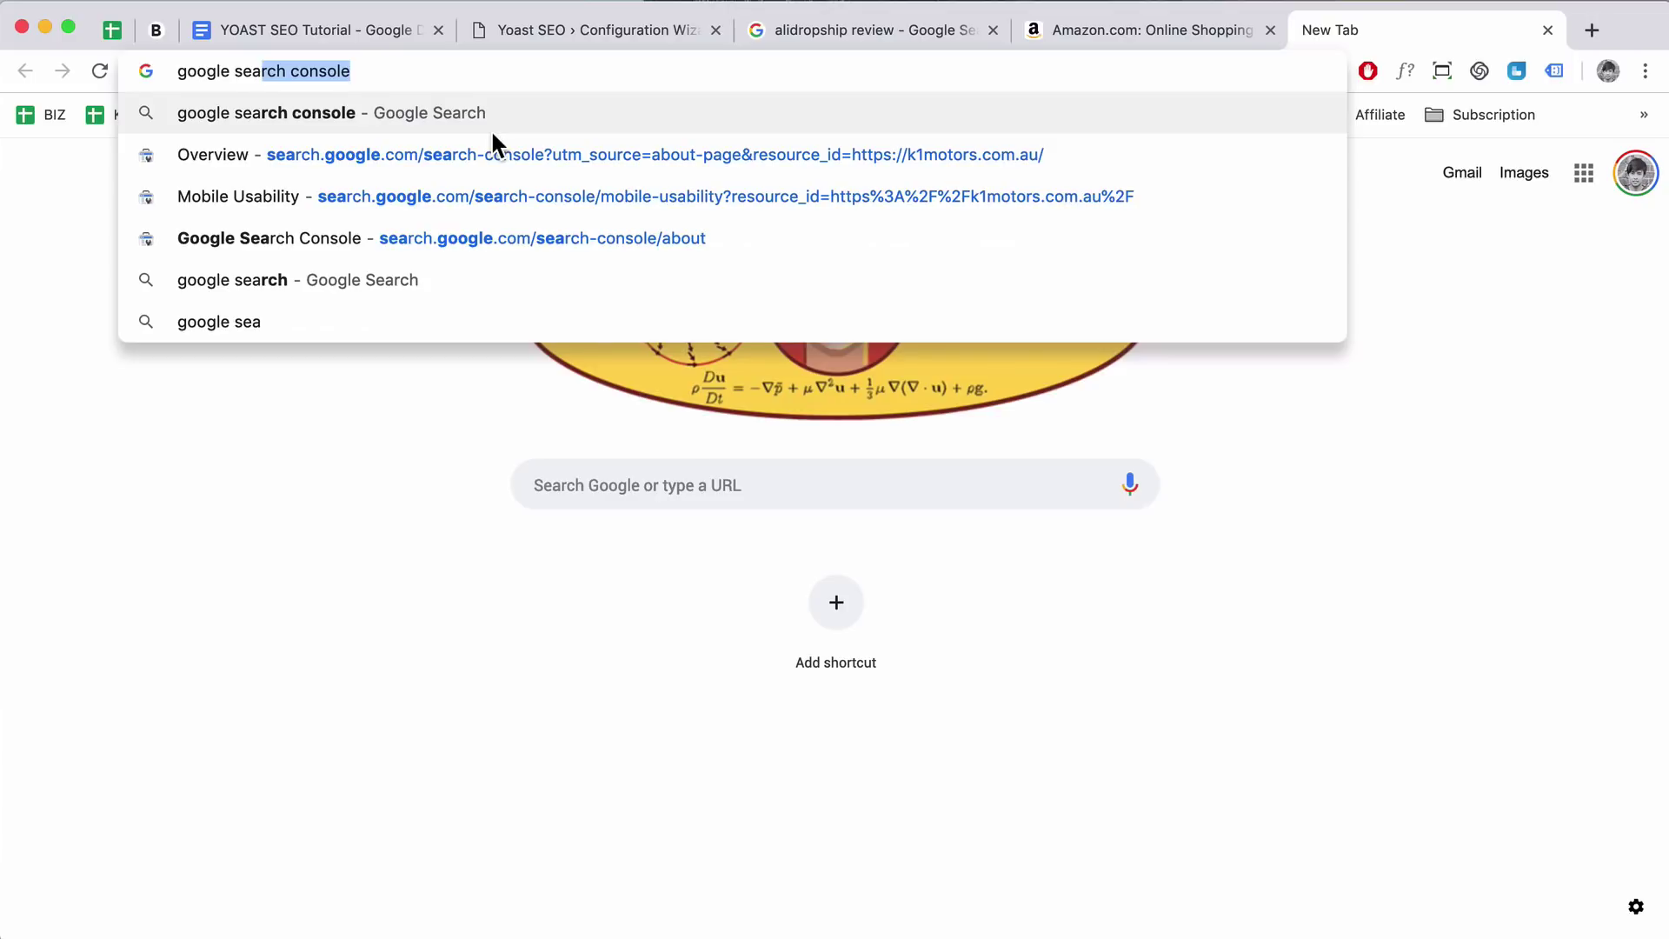
{"action": "key", "text": "Return"}
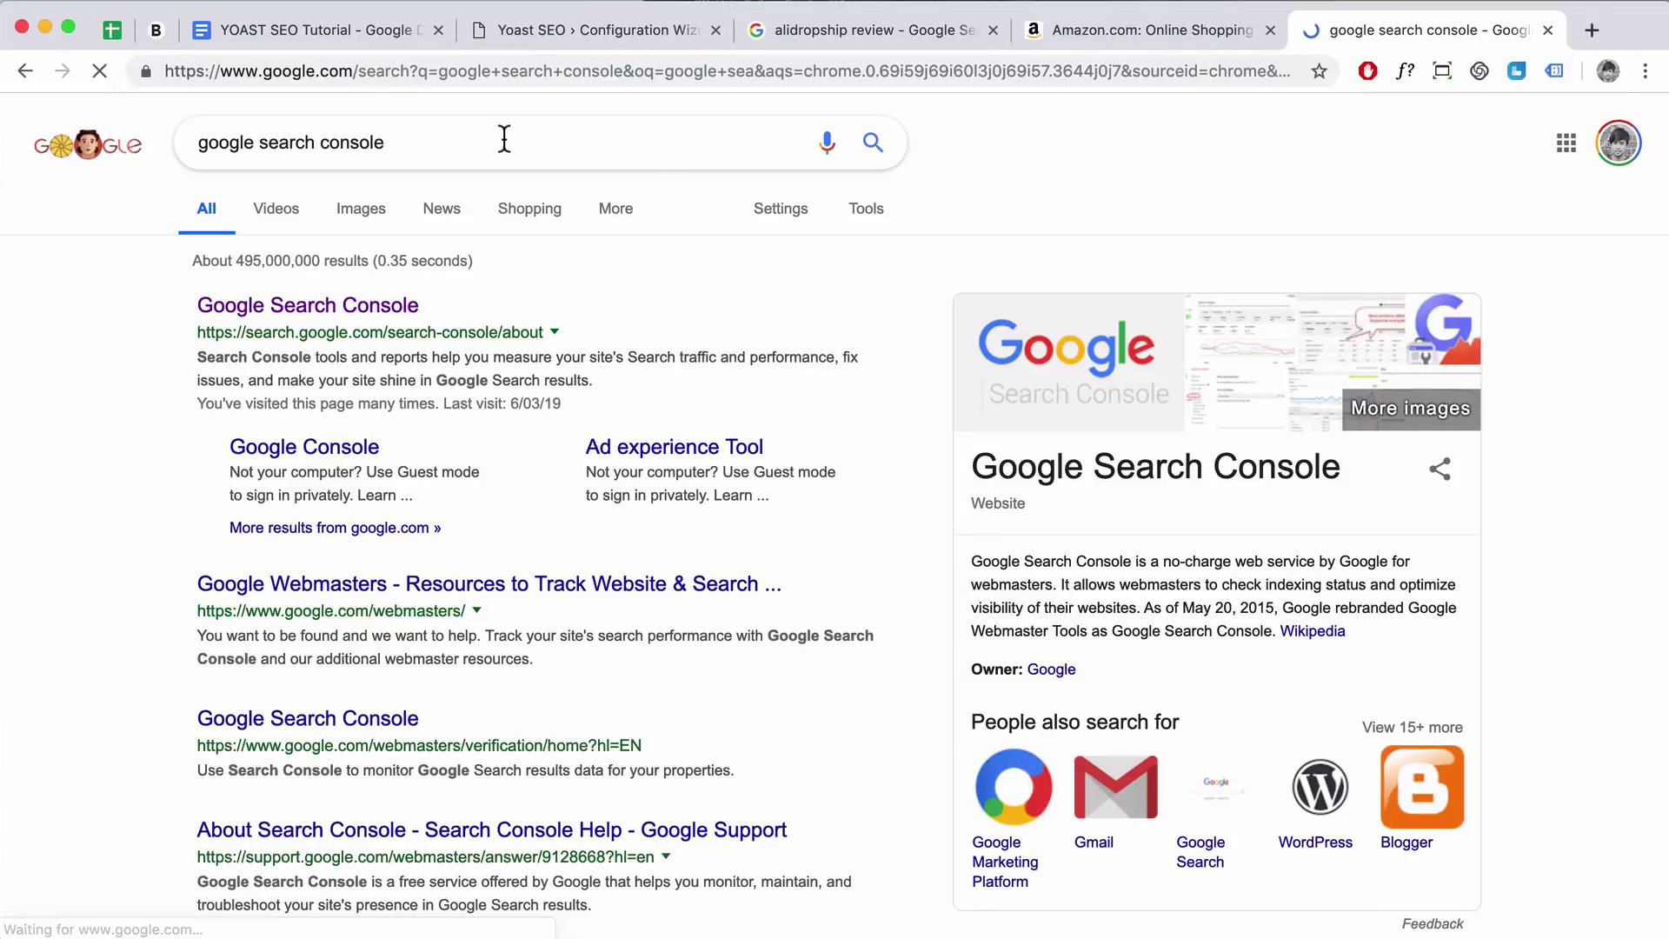
{"action": "left_click", "coordinate": [314, 318]}
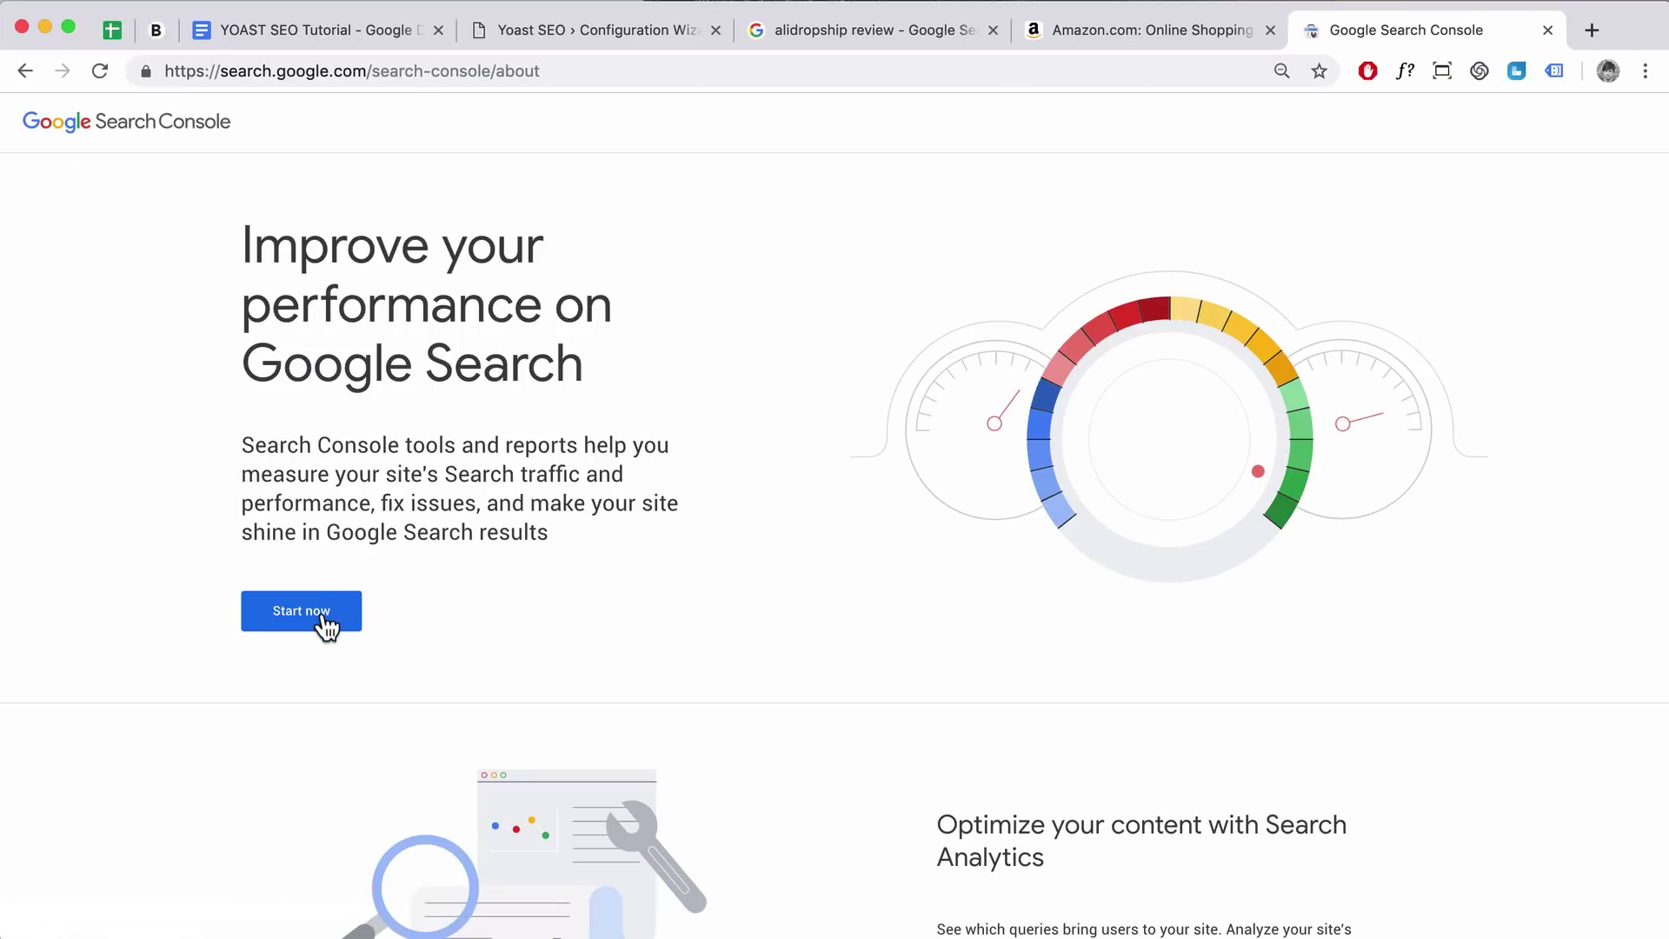
{"action": "left_click", "coordinate": [324, 623]}
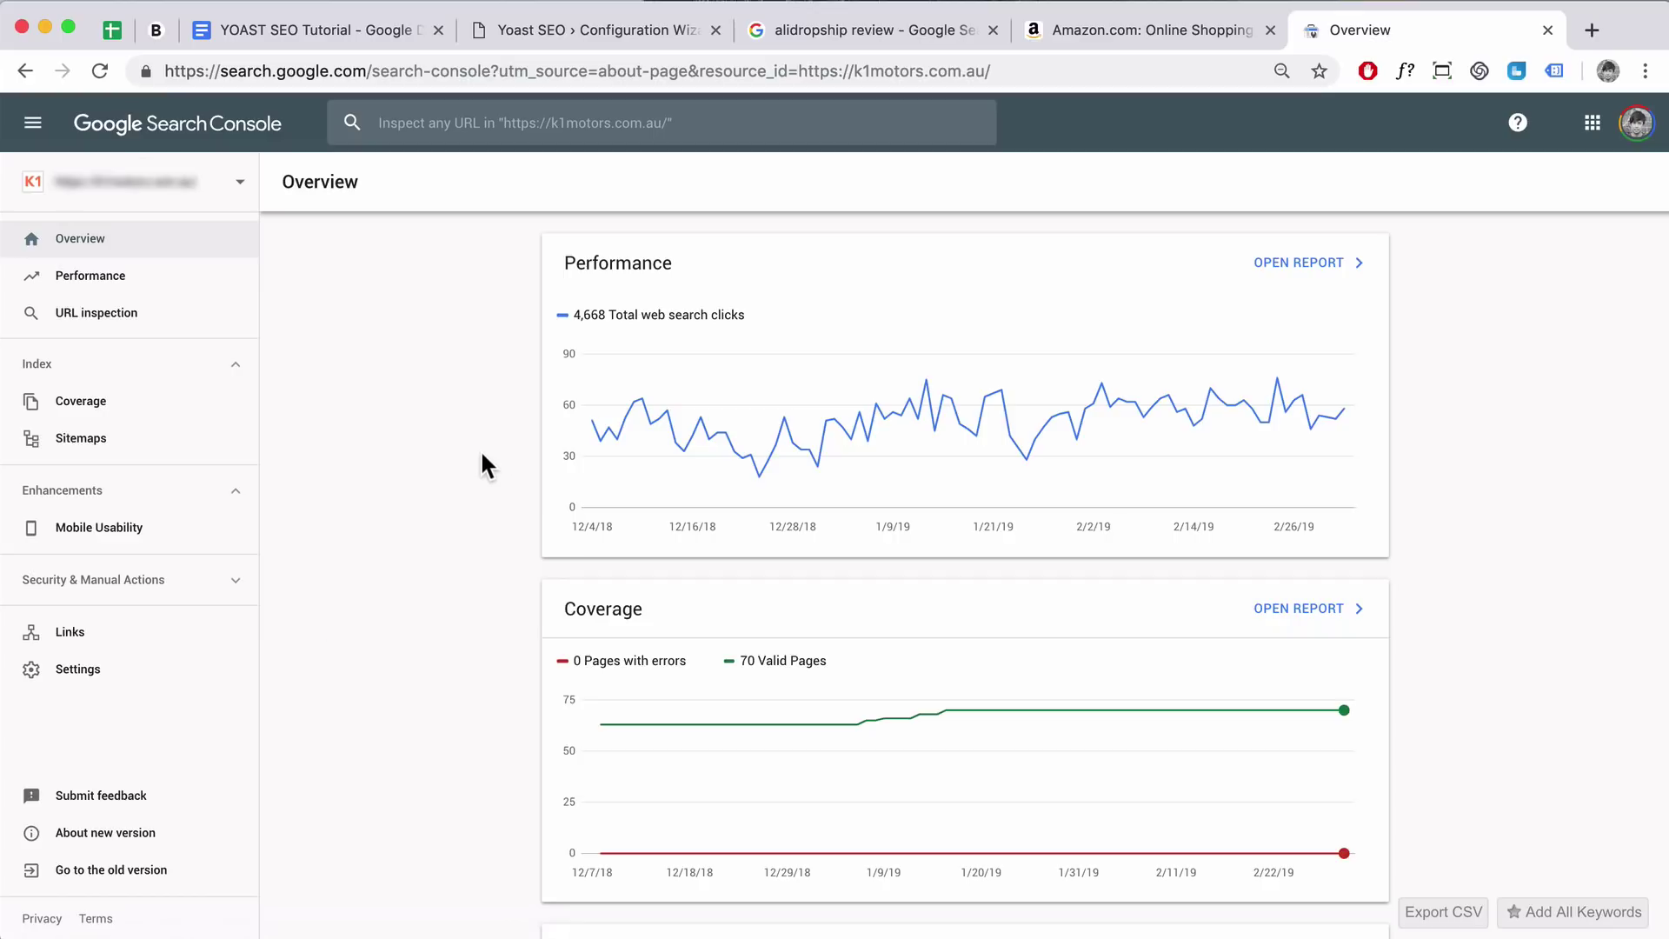
Start adding a new property from the Search Console property list
{"action": "left_click", "coordinate": [236, 183]}
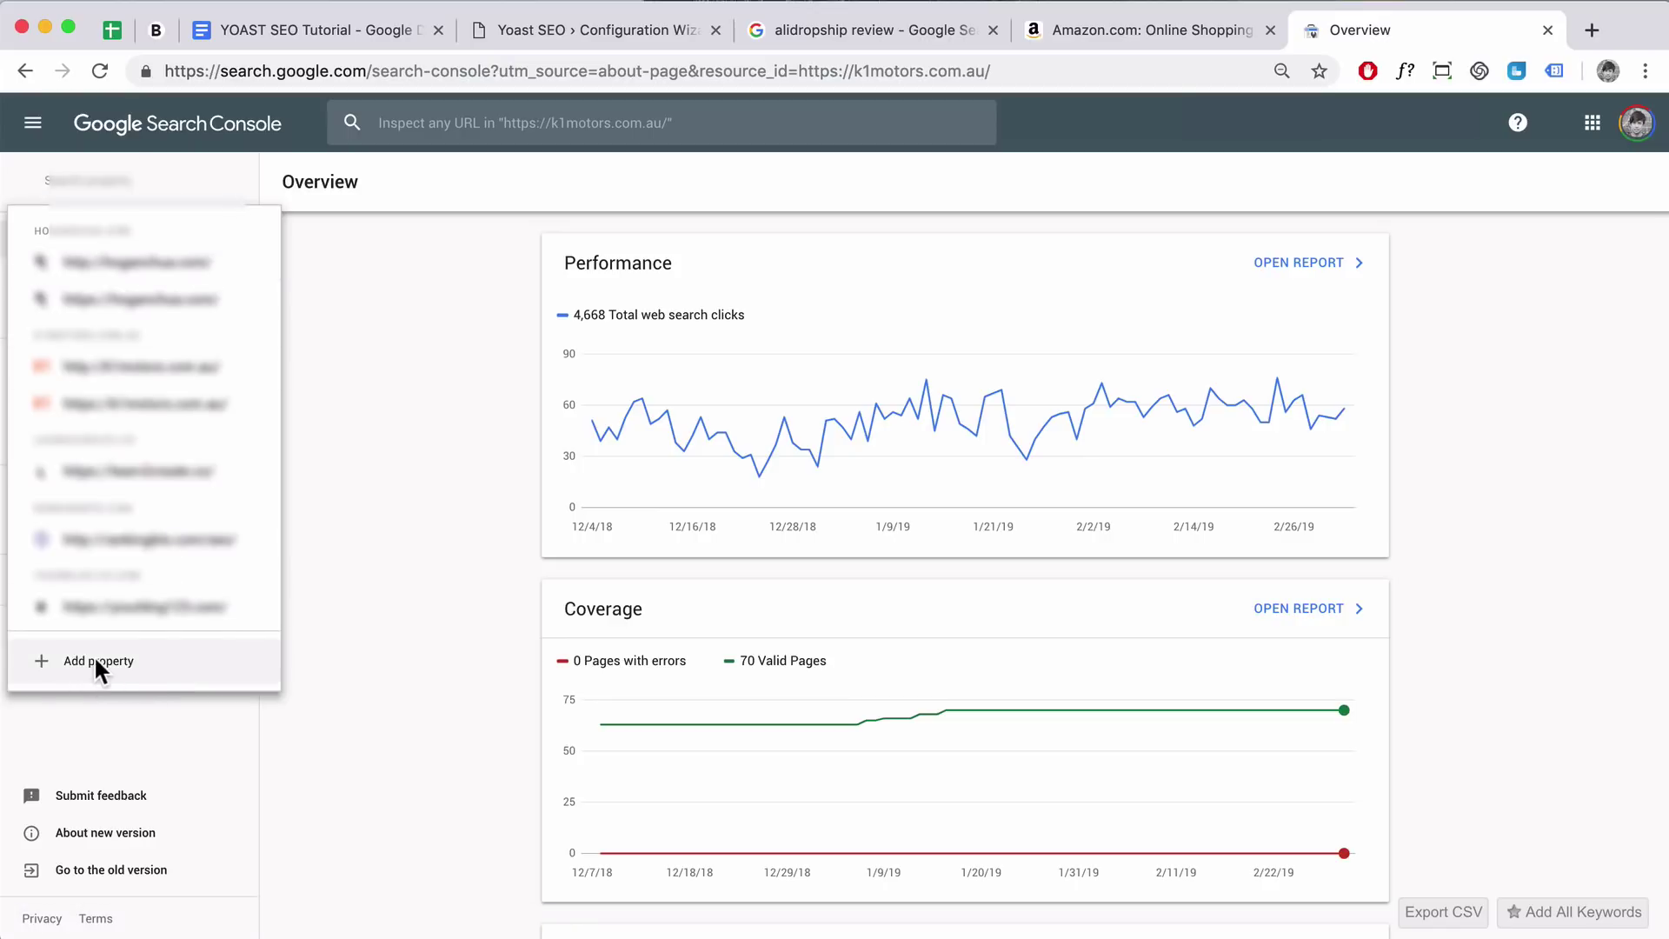
{"action": "left_click", "coordinate": [352, 247]}
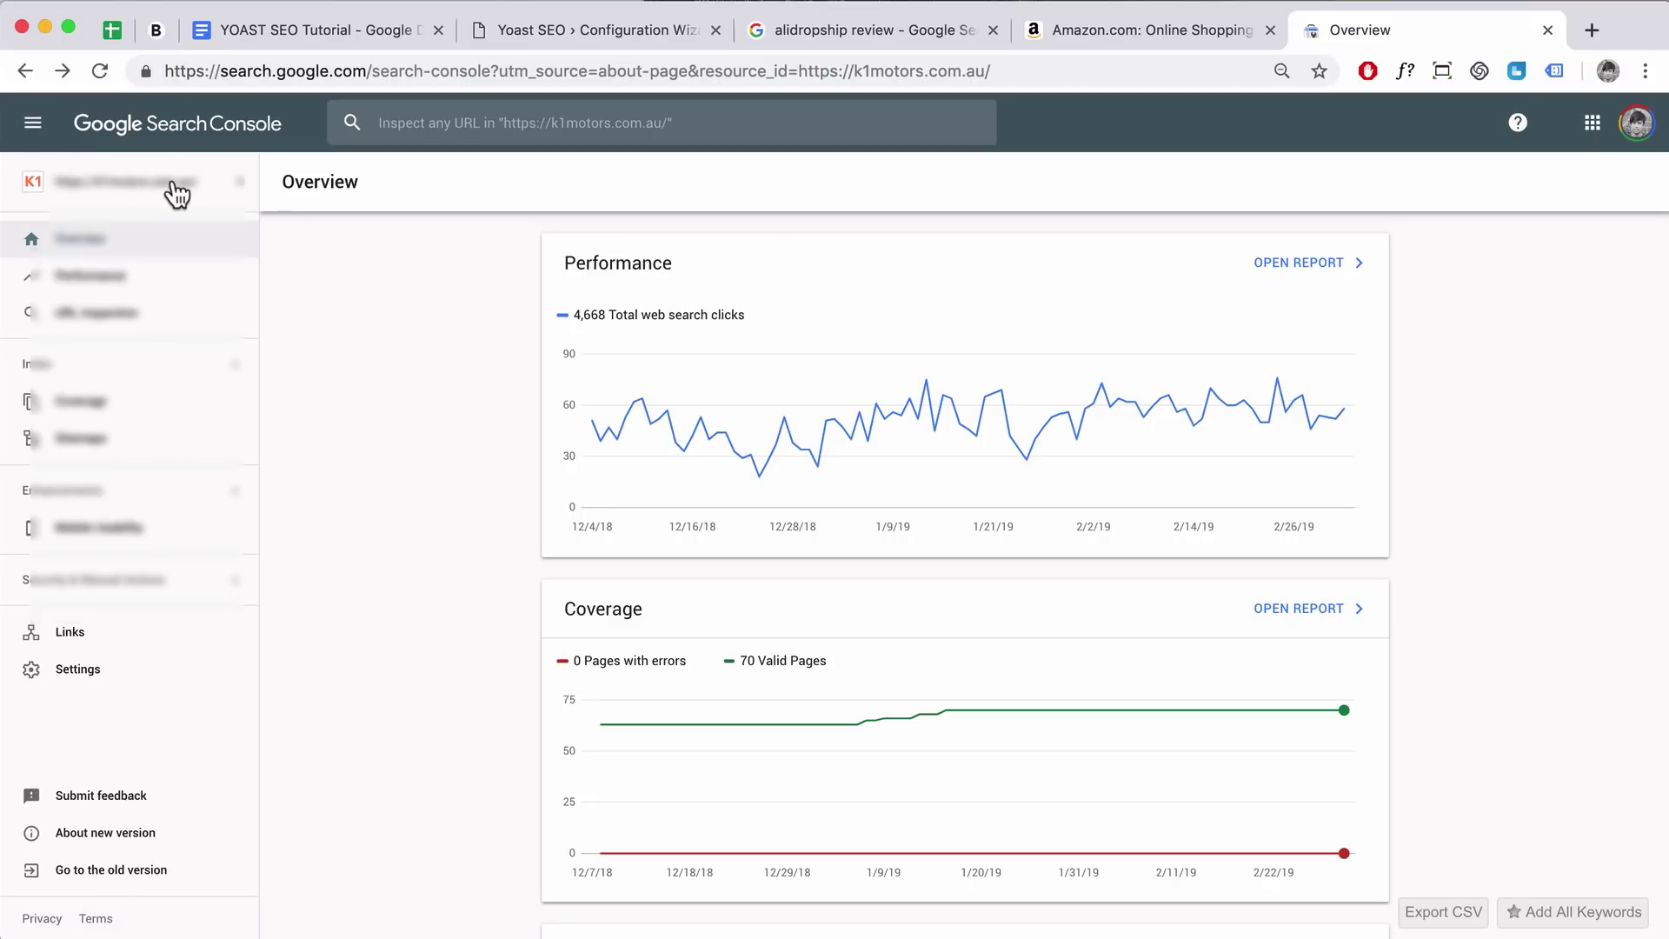
{"action": "left_click", "coordinate": [33, 122]}
{"action": "left_click", "coordinate": [181, 171]}
{"action": "left_click", "coordinate": [101, 661]}
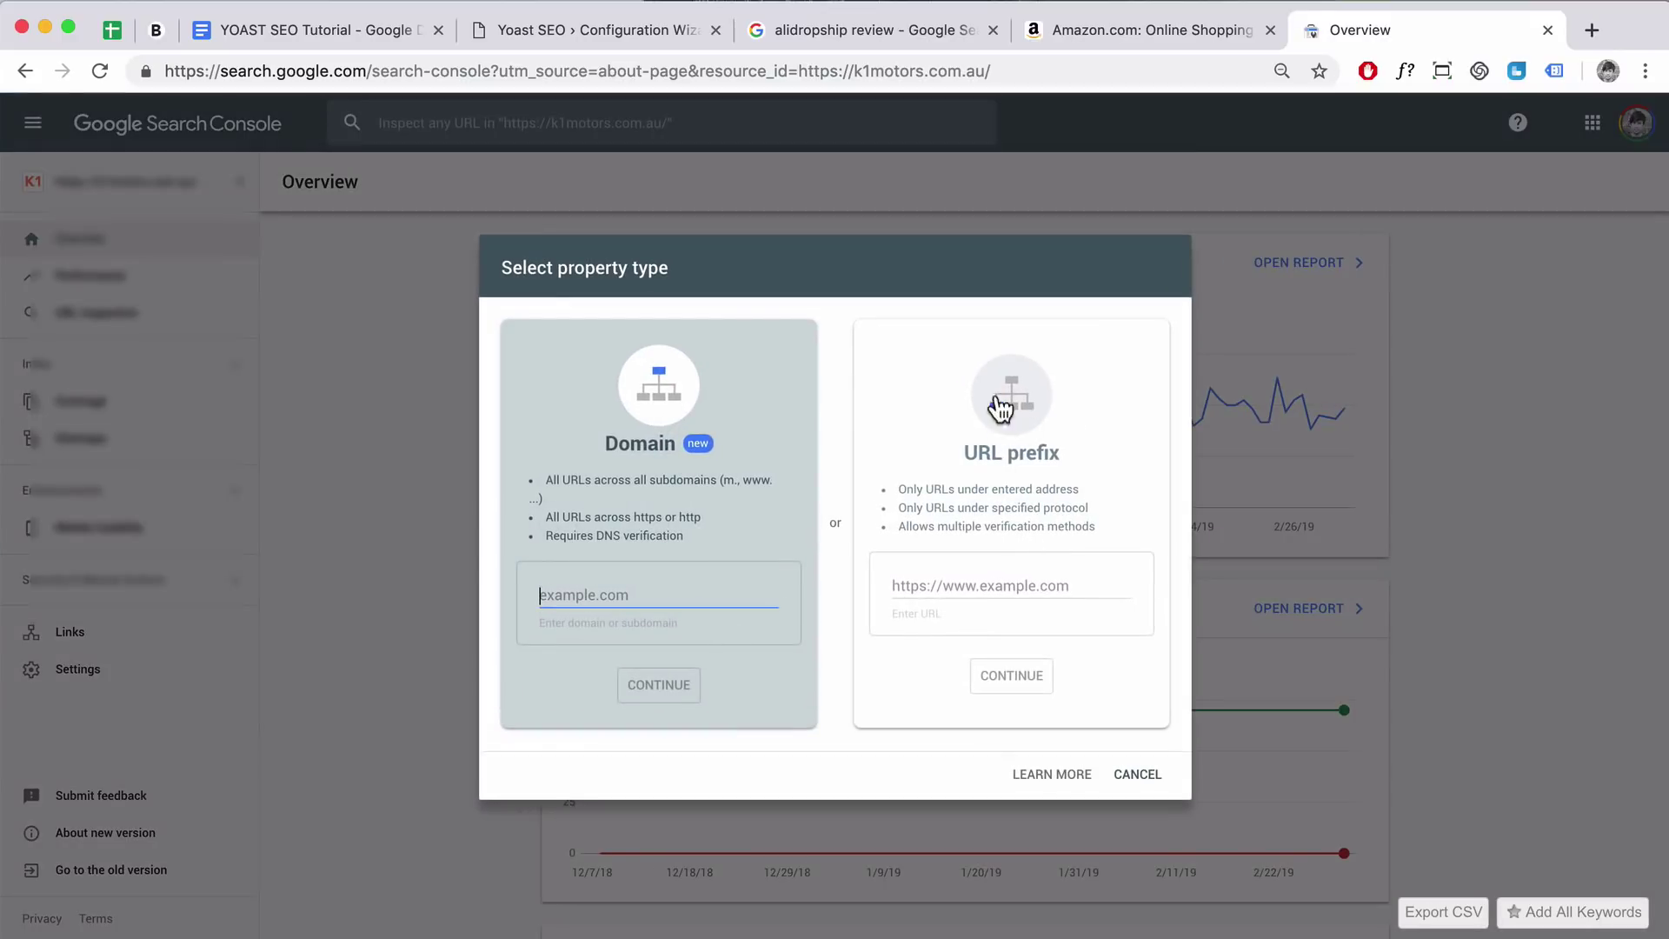
{"action": "left_click", "coordinate": [956, 587]}
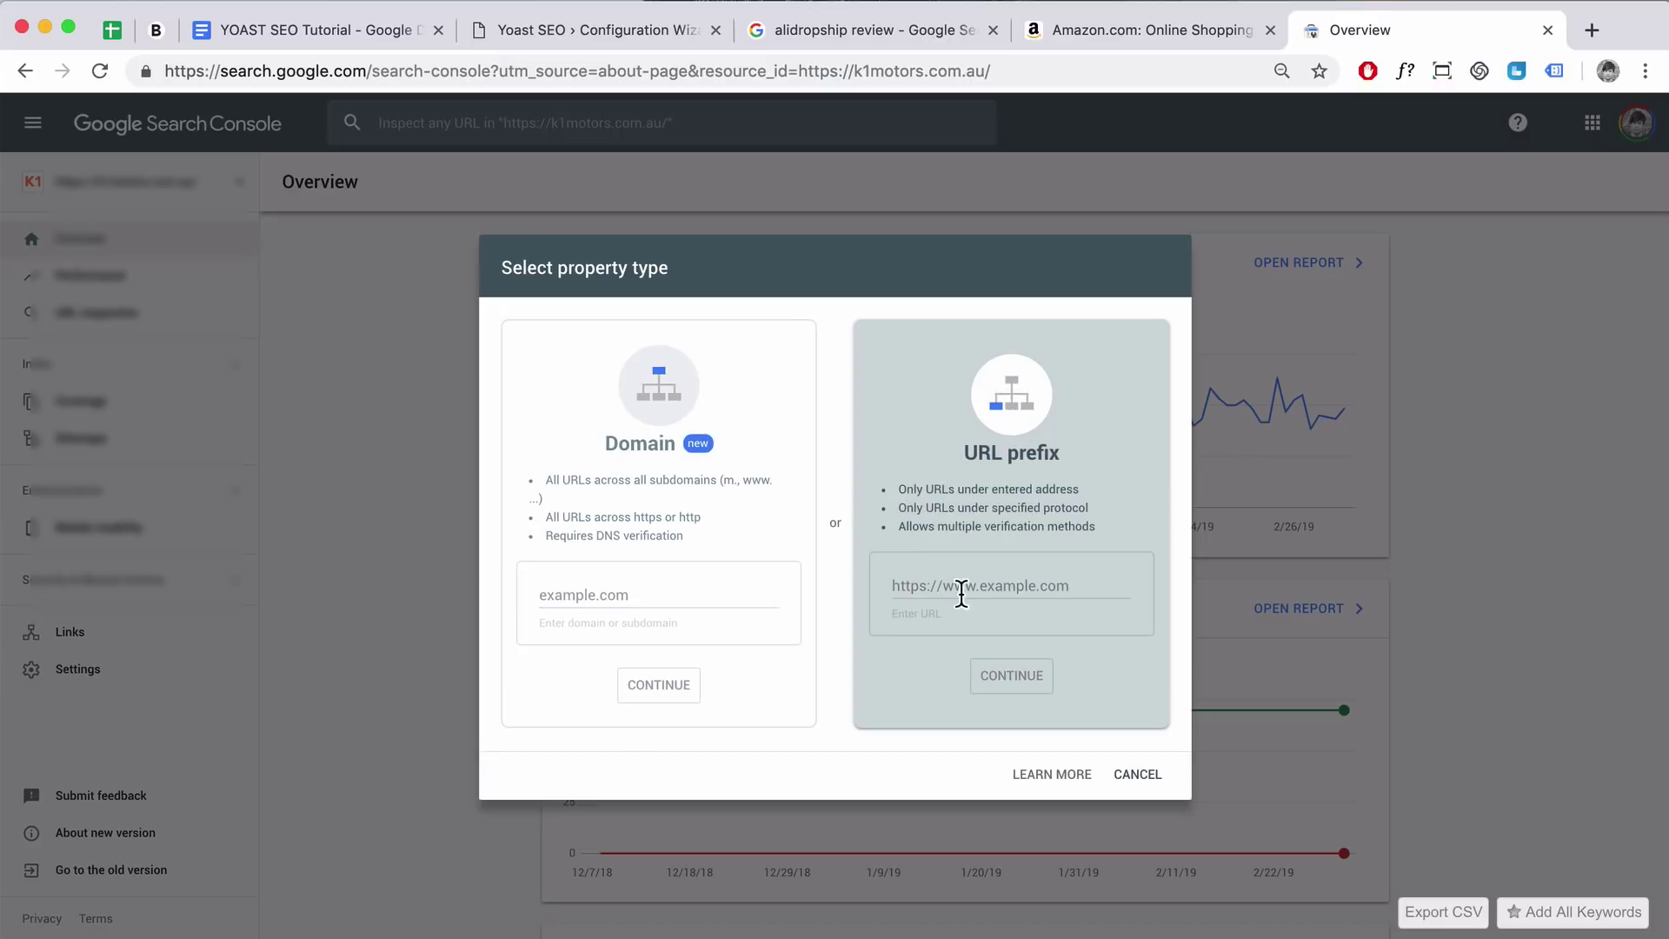
{"action": "left_click", "coordinate": [537, 32]}
{"action": "left_click_drag", "start_coordinate": [403, 73], "coordinate": [228, 60]}
{"action": "key", "text": "super+c"}
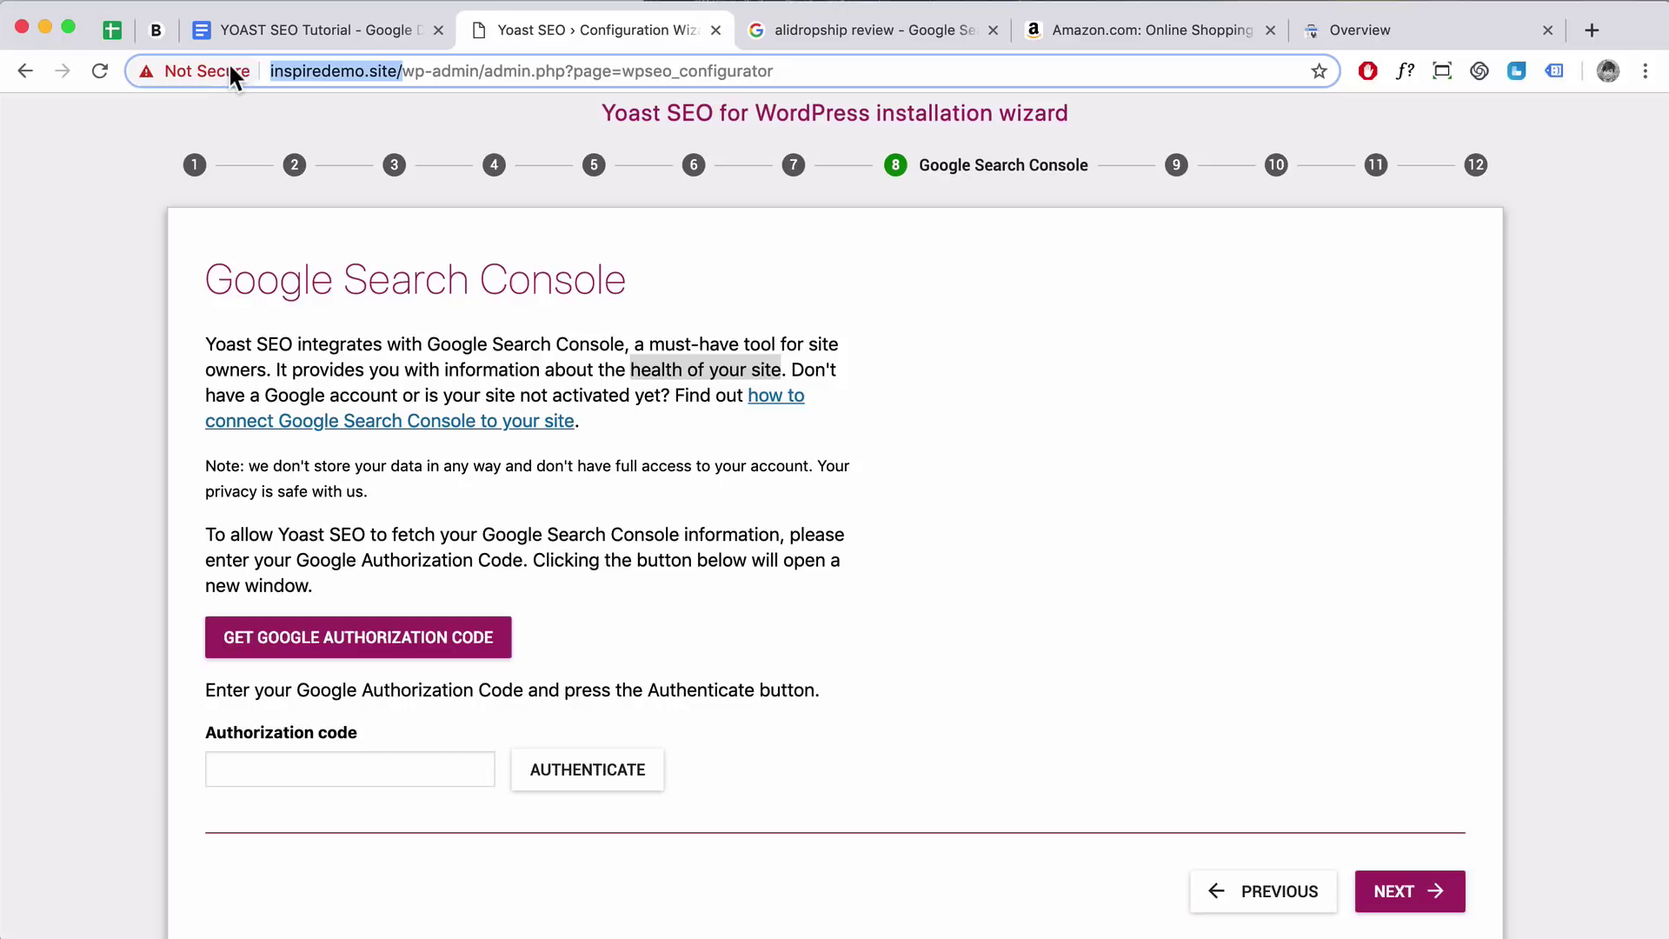
{"action": "left_click", "coordinate": [1344, 28]}
{"action": "key", "text": "super+v"}
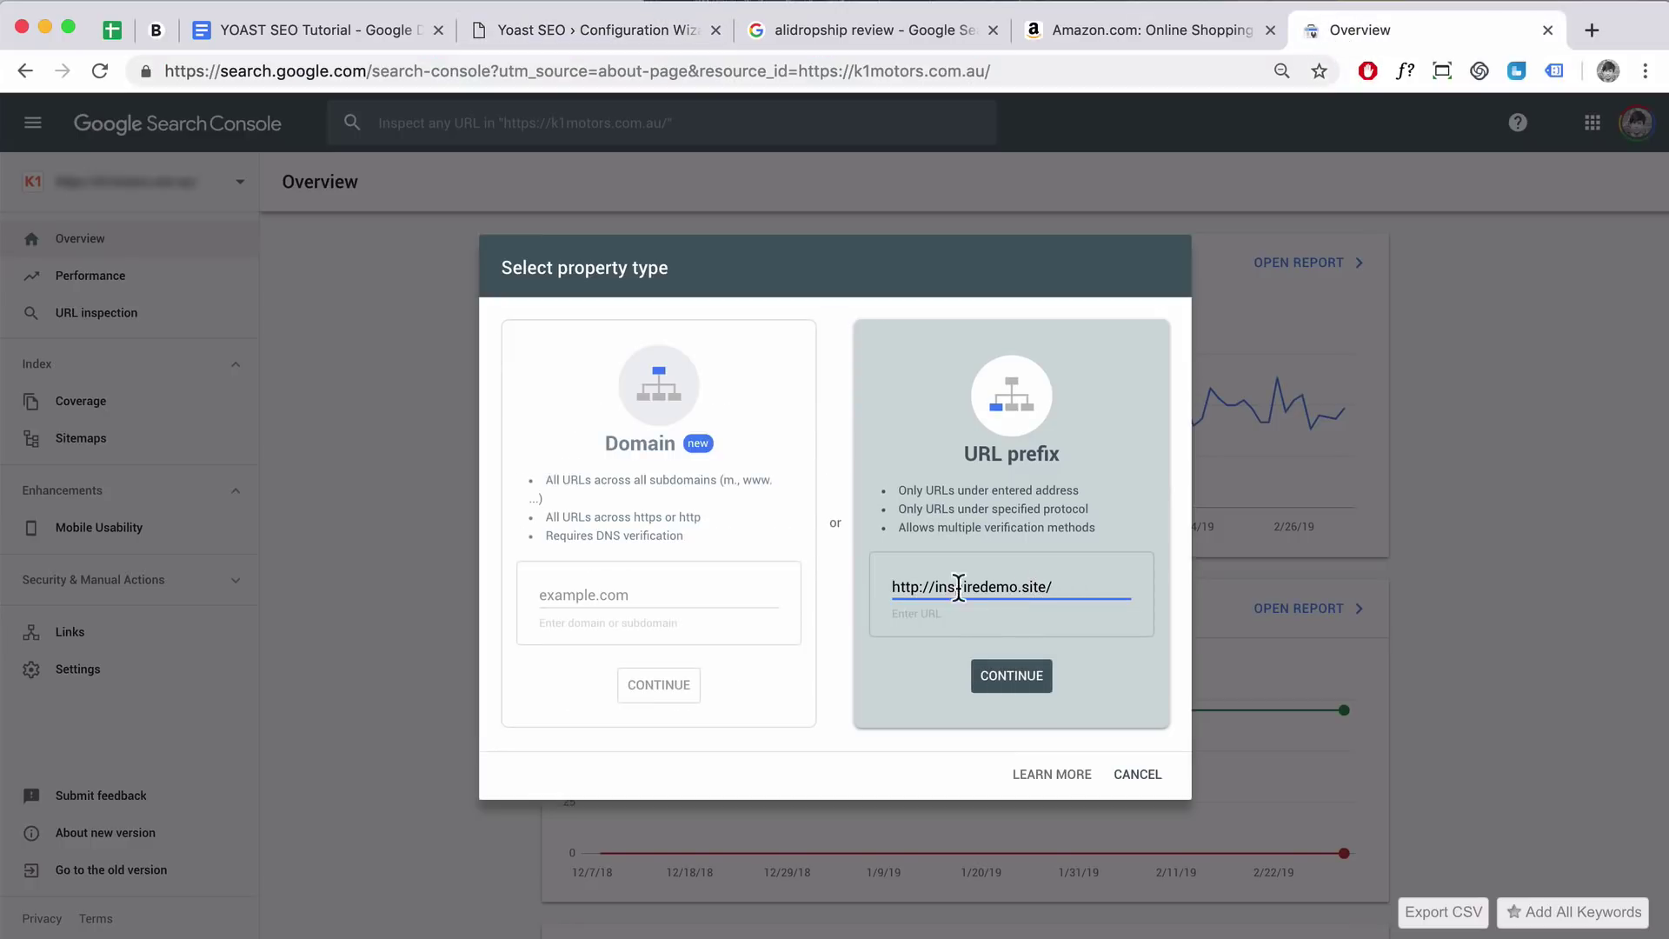
{"action": "left_click", "coordinate": [1006, 680]}
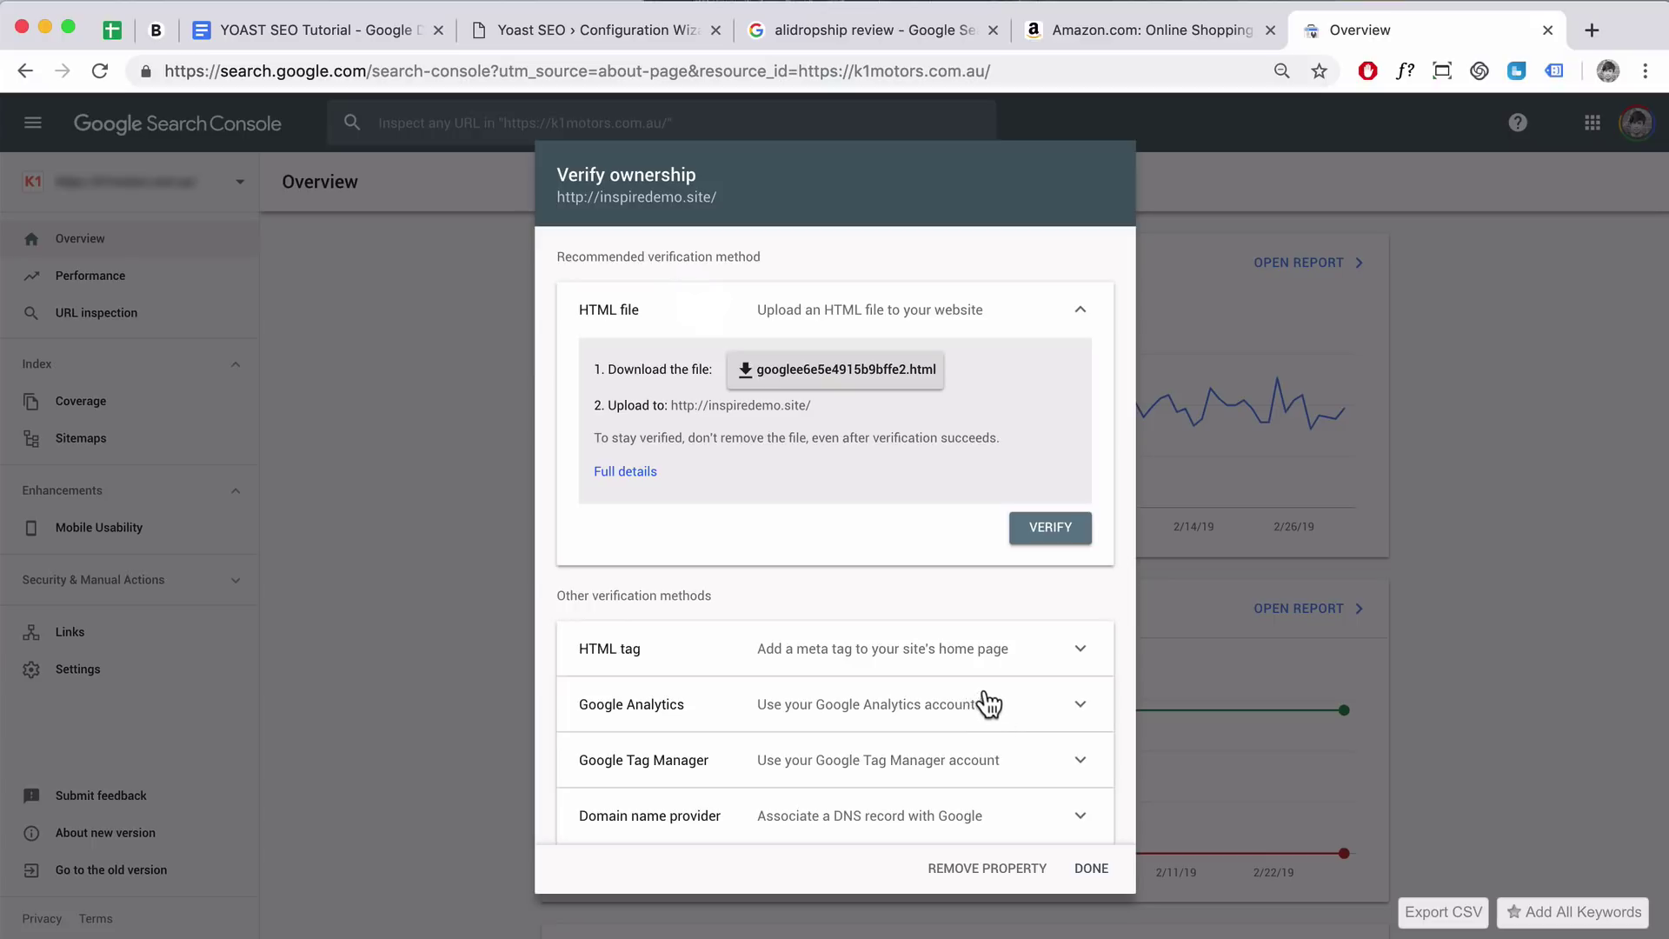
{"action": "left_click", "coordinate": [1092, 872]}
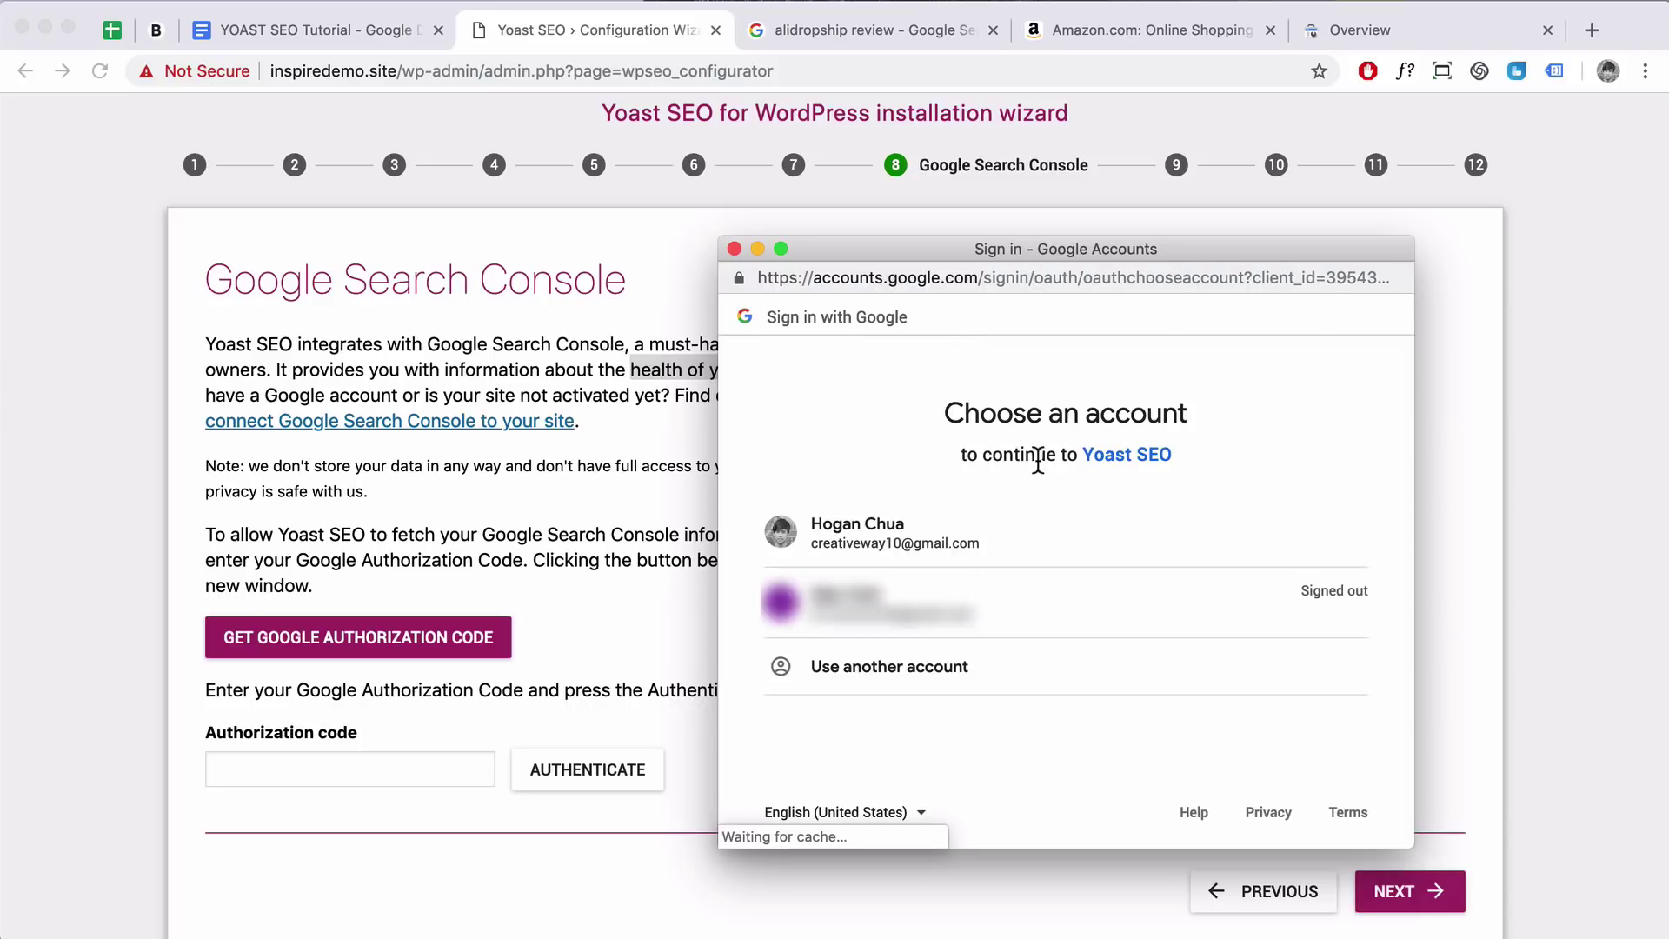
Choose the Google account, allow Yoast SEO to access its Search Console data, and copy the generated authorization code
{"action": "left_click", "coordinate": [894, 522]}
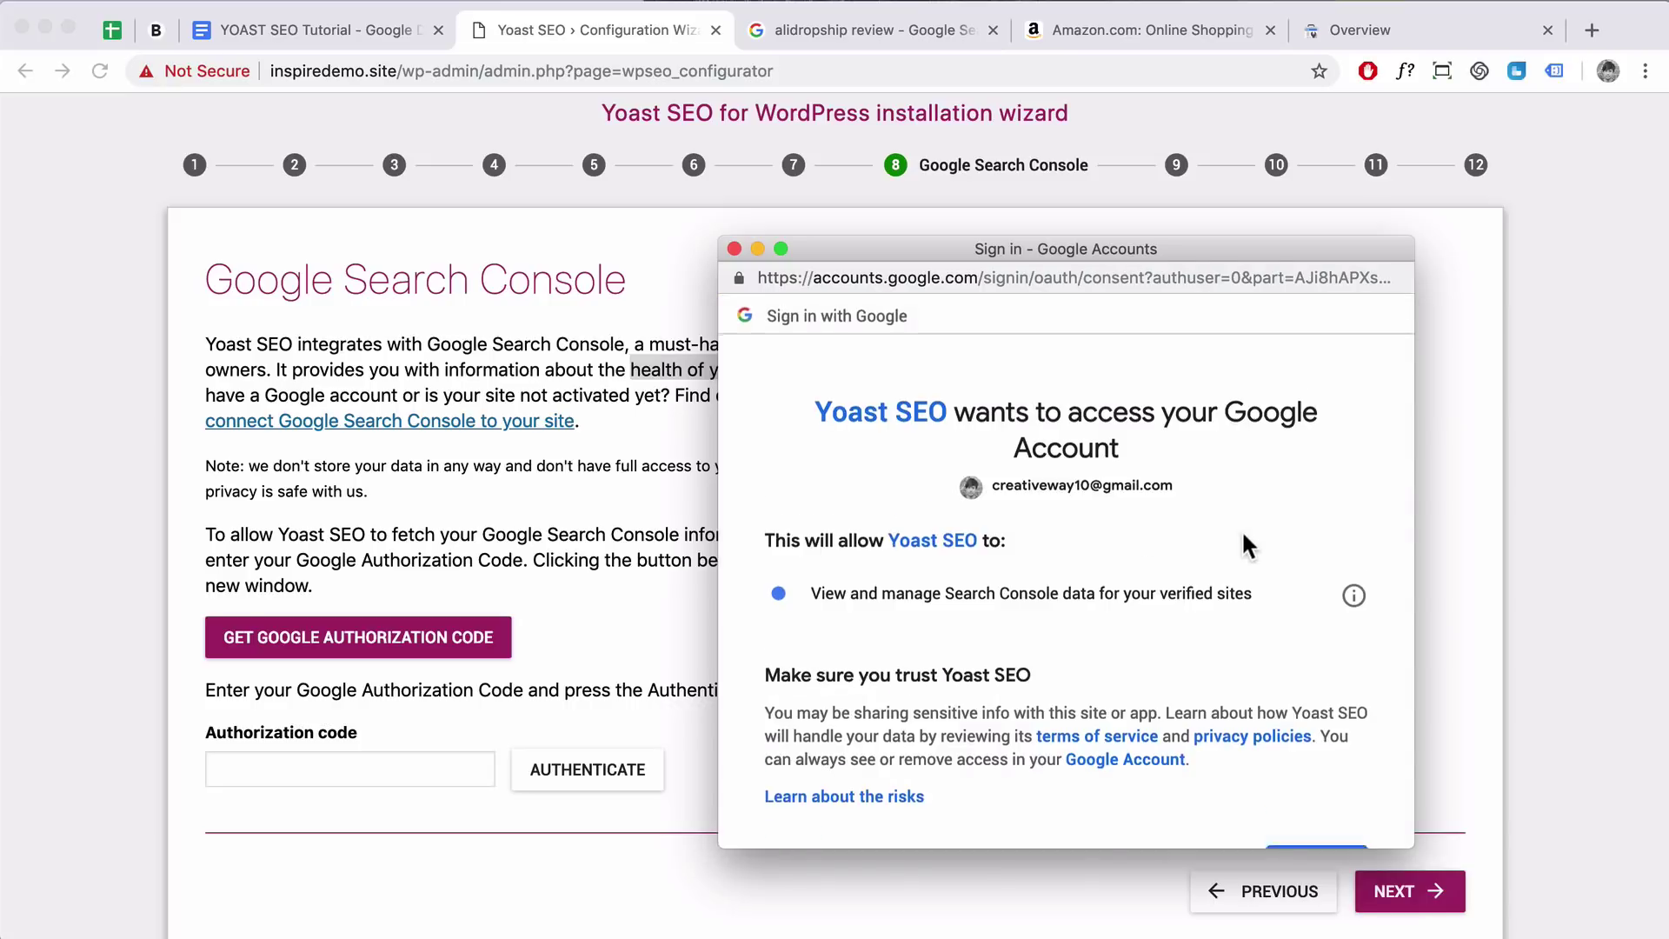
{"action": "scroll", "coordinate": [1245, 545], "scroll_direction": "down", "scroll_amount": 3}
{"action": "left_click", "coordinate": [1313, 720]}
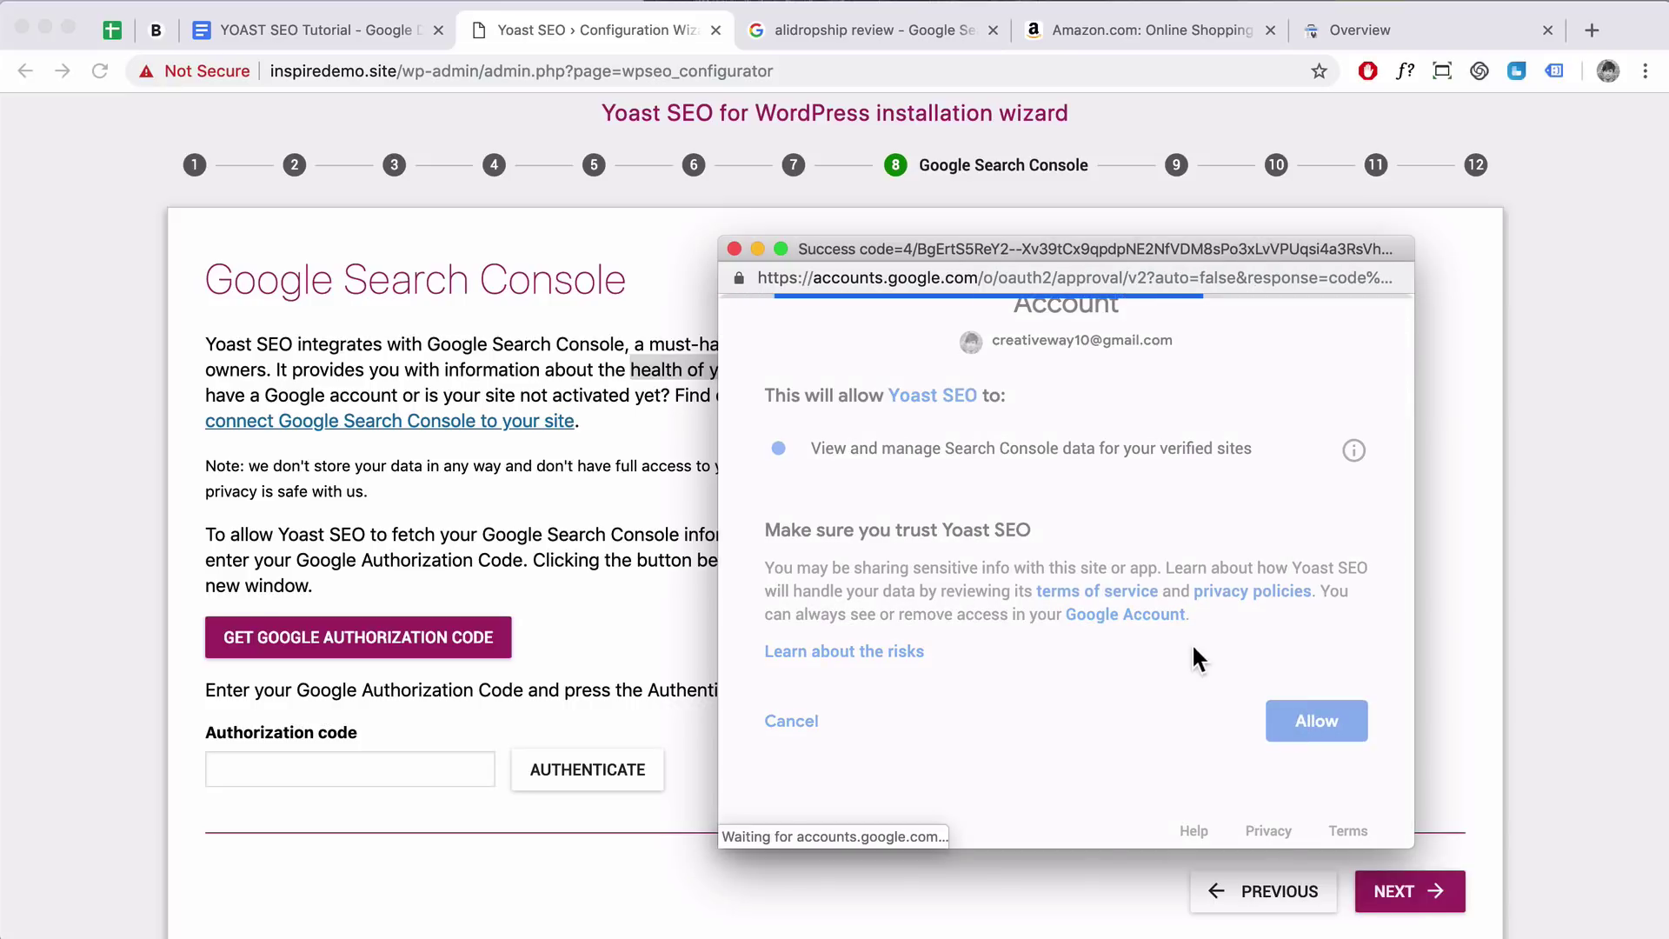
{"action": "left_click", "coordinate": [1354, 520]}
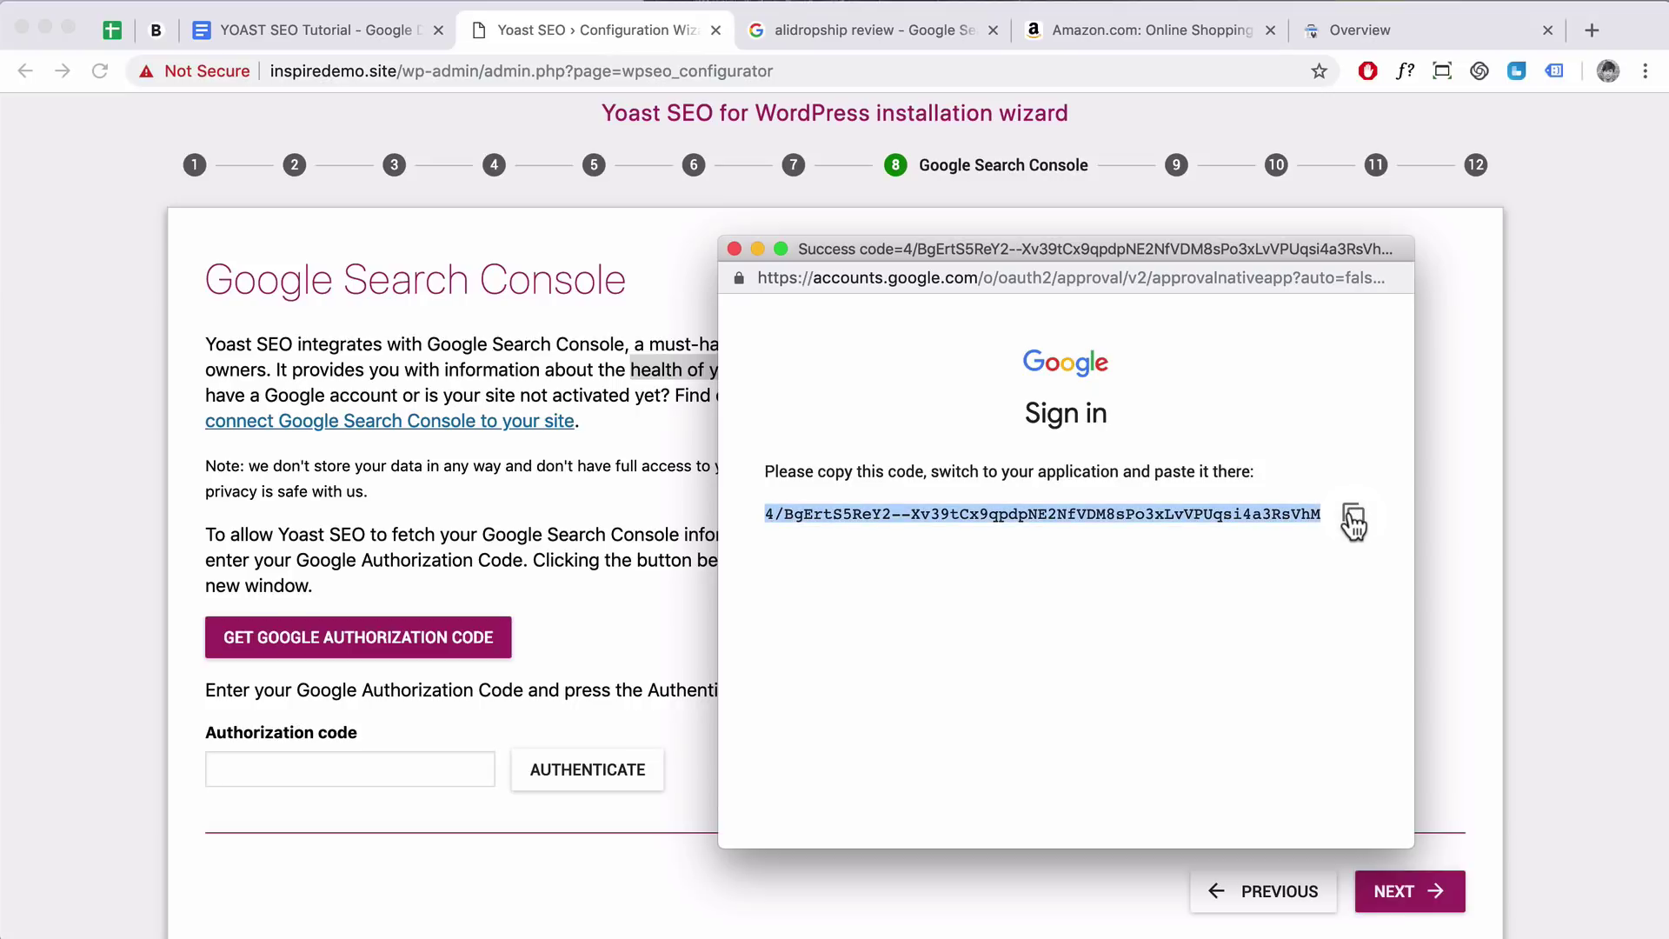
Paste the Google authorization code into the wizard's authorization code field and authenticate
{"action": "left_click", "coordinate": [352, 772]}
{"action": "left_click", "coordinate": [367, 765]}
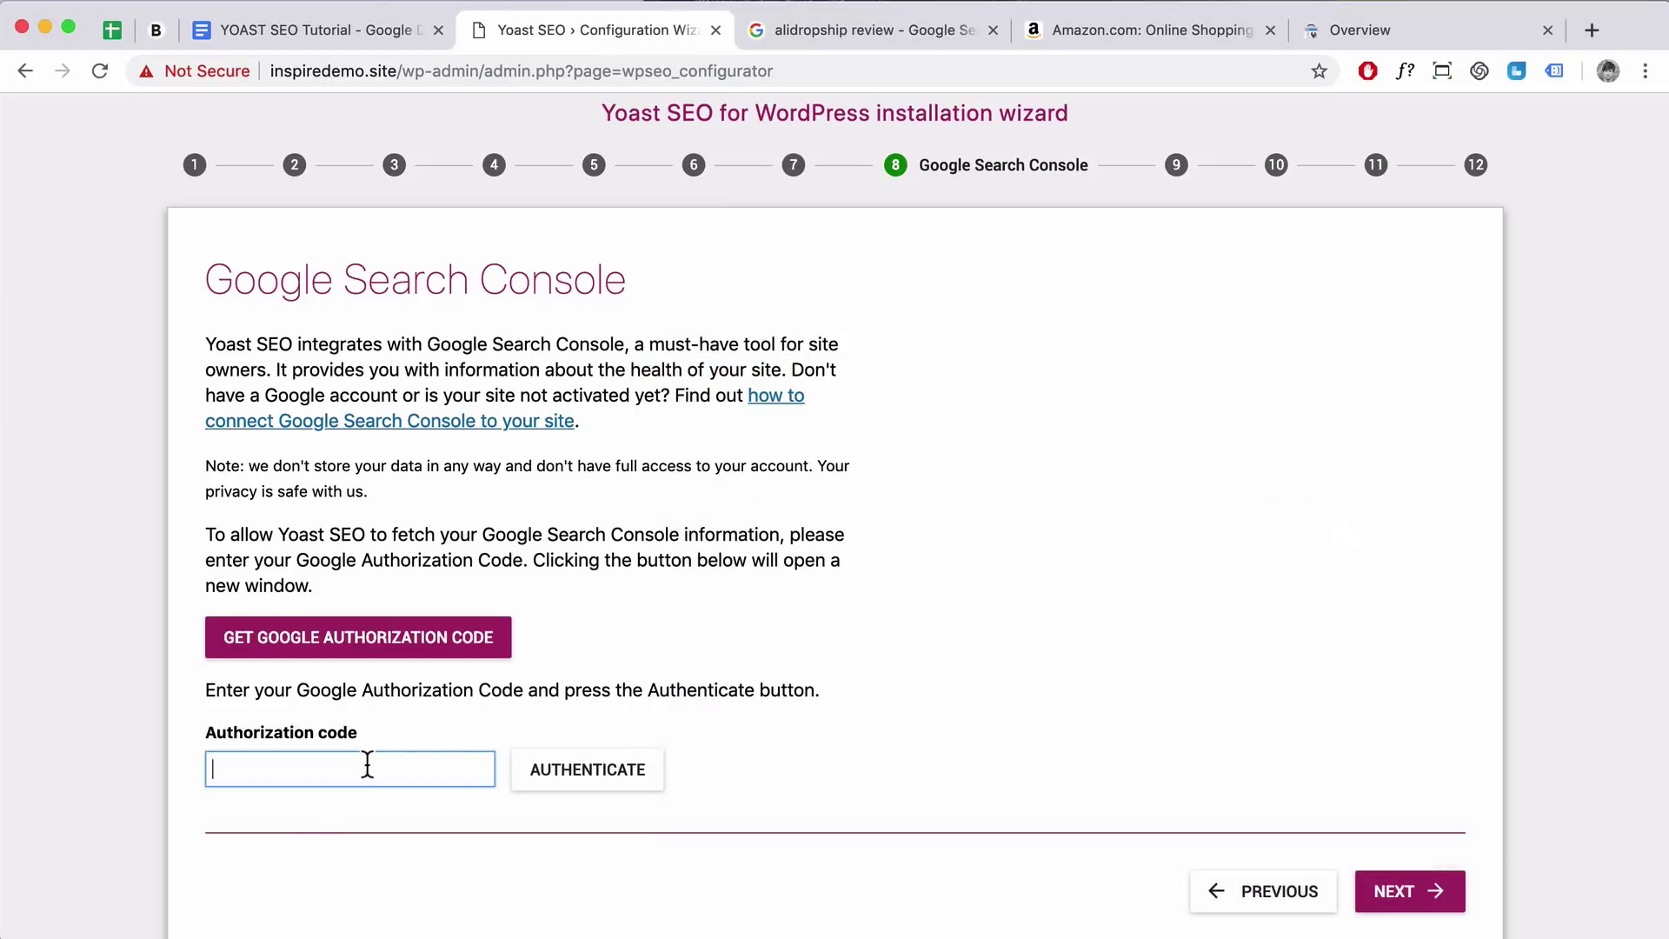
{"action": "key", "text": "super+v"}
{"action": "left_click", "coordinate": [548, 774]}
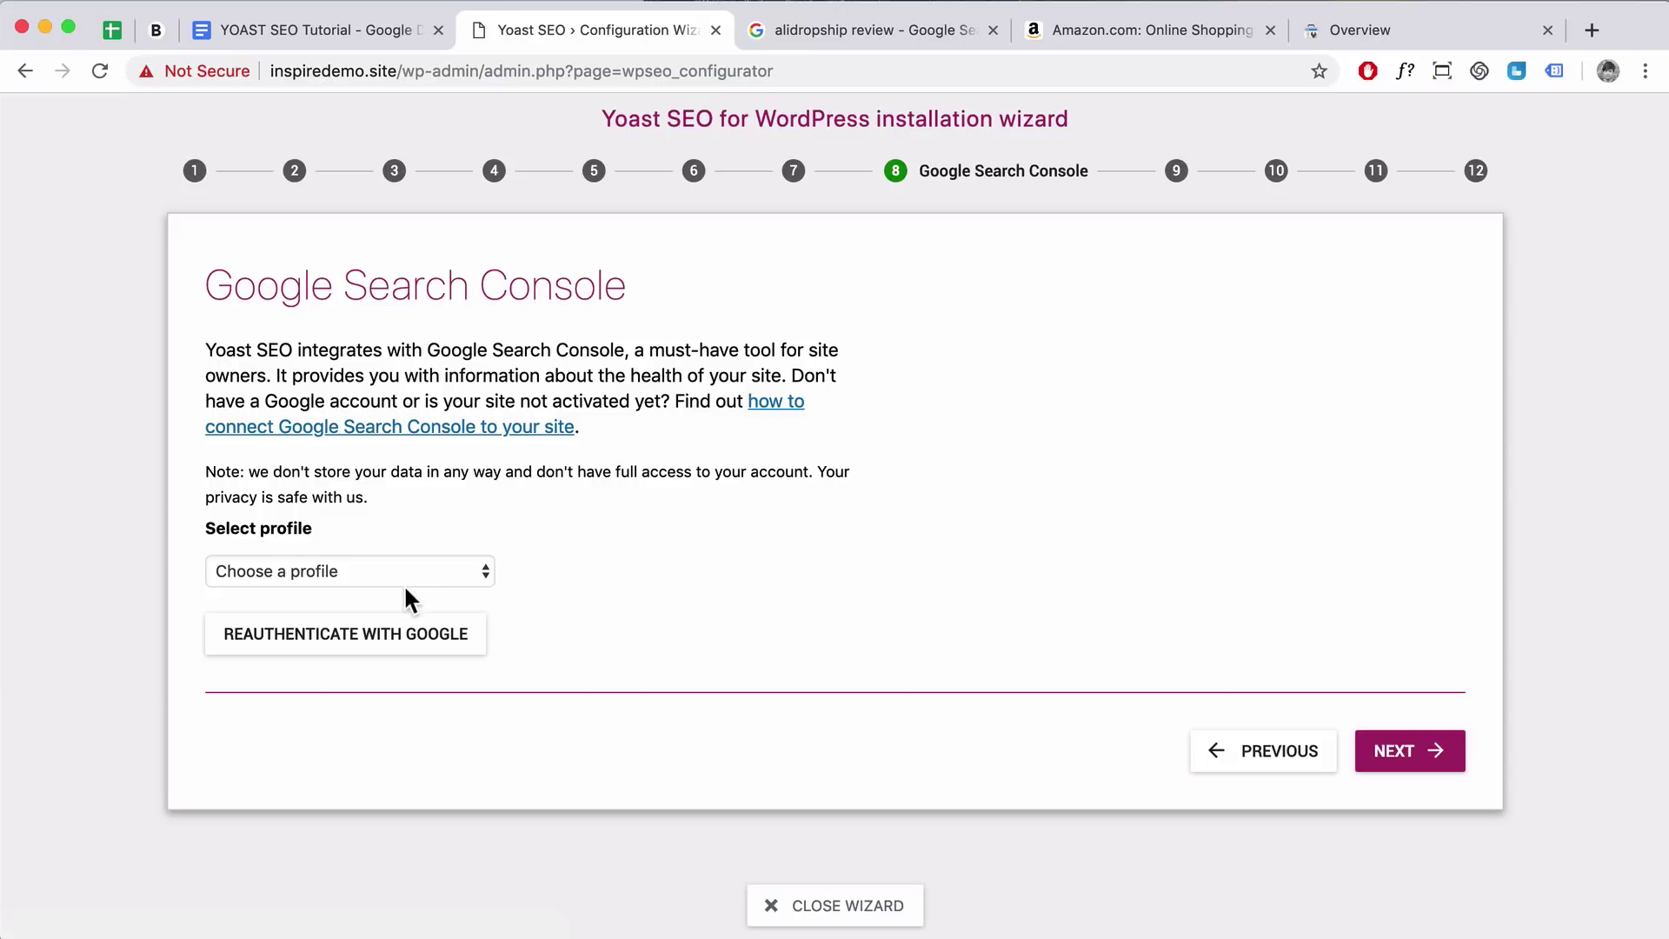
{"action": "left_click", "coordinate": [294, 566]}
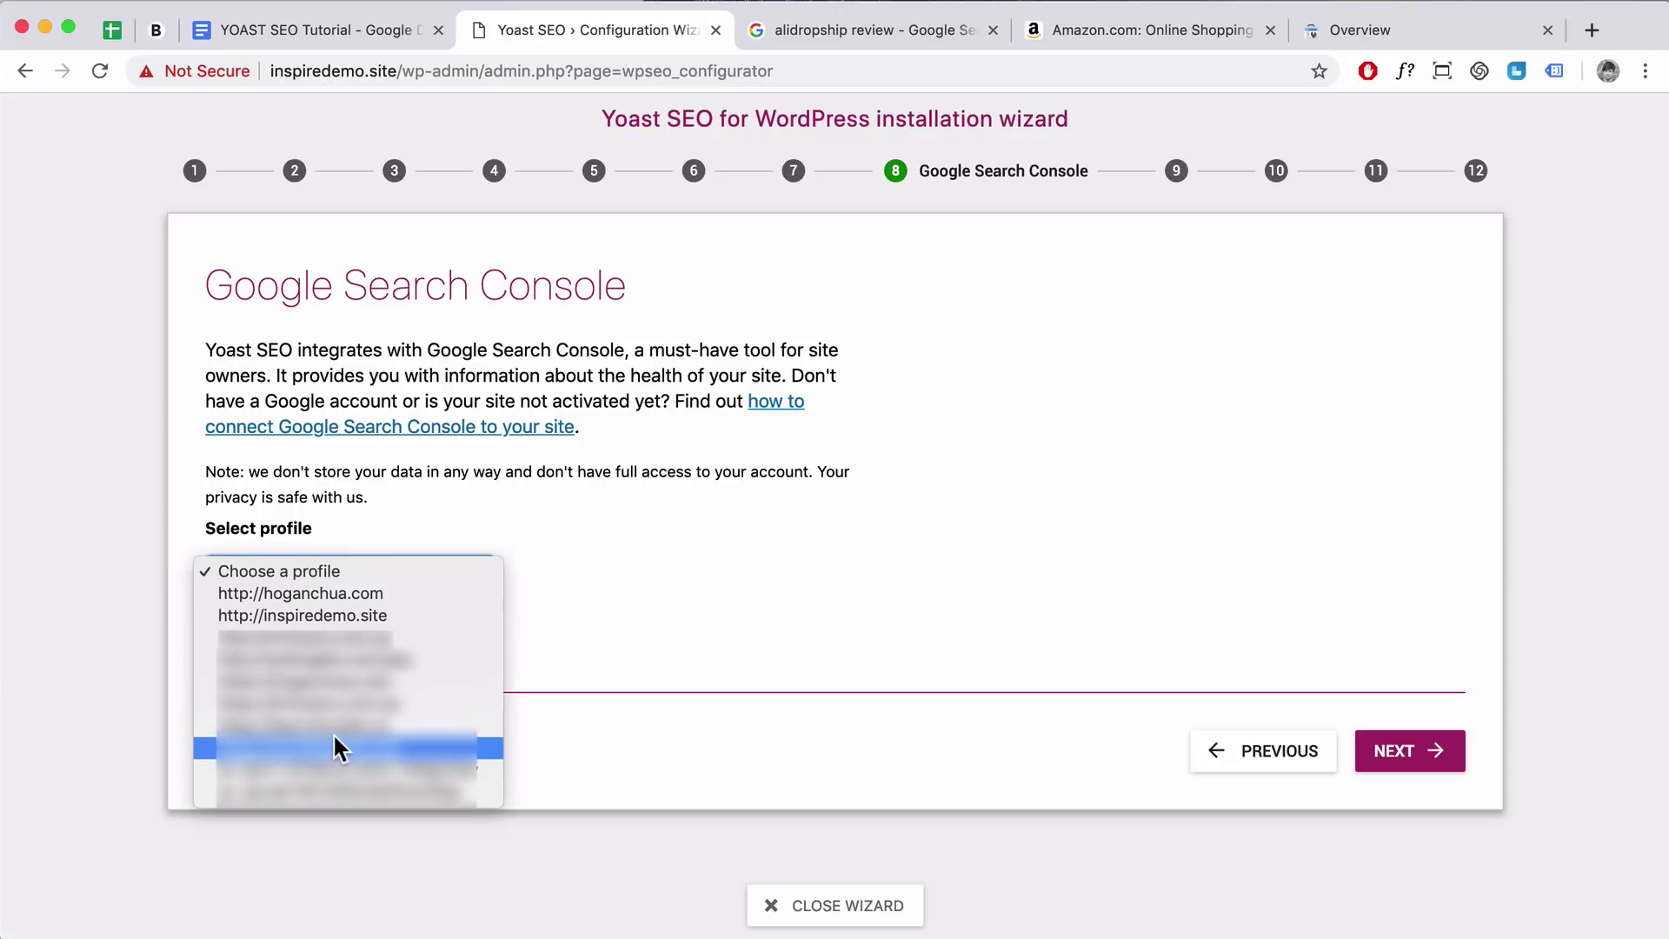
{"action": "left_click", "coordinate": [345, 615]}
{"action": "left_click", "coordinate": [1374, 746]}
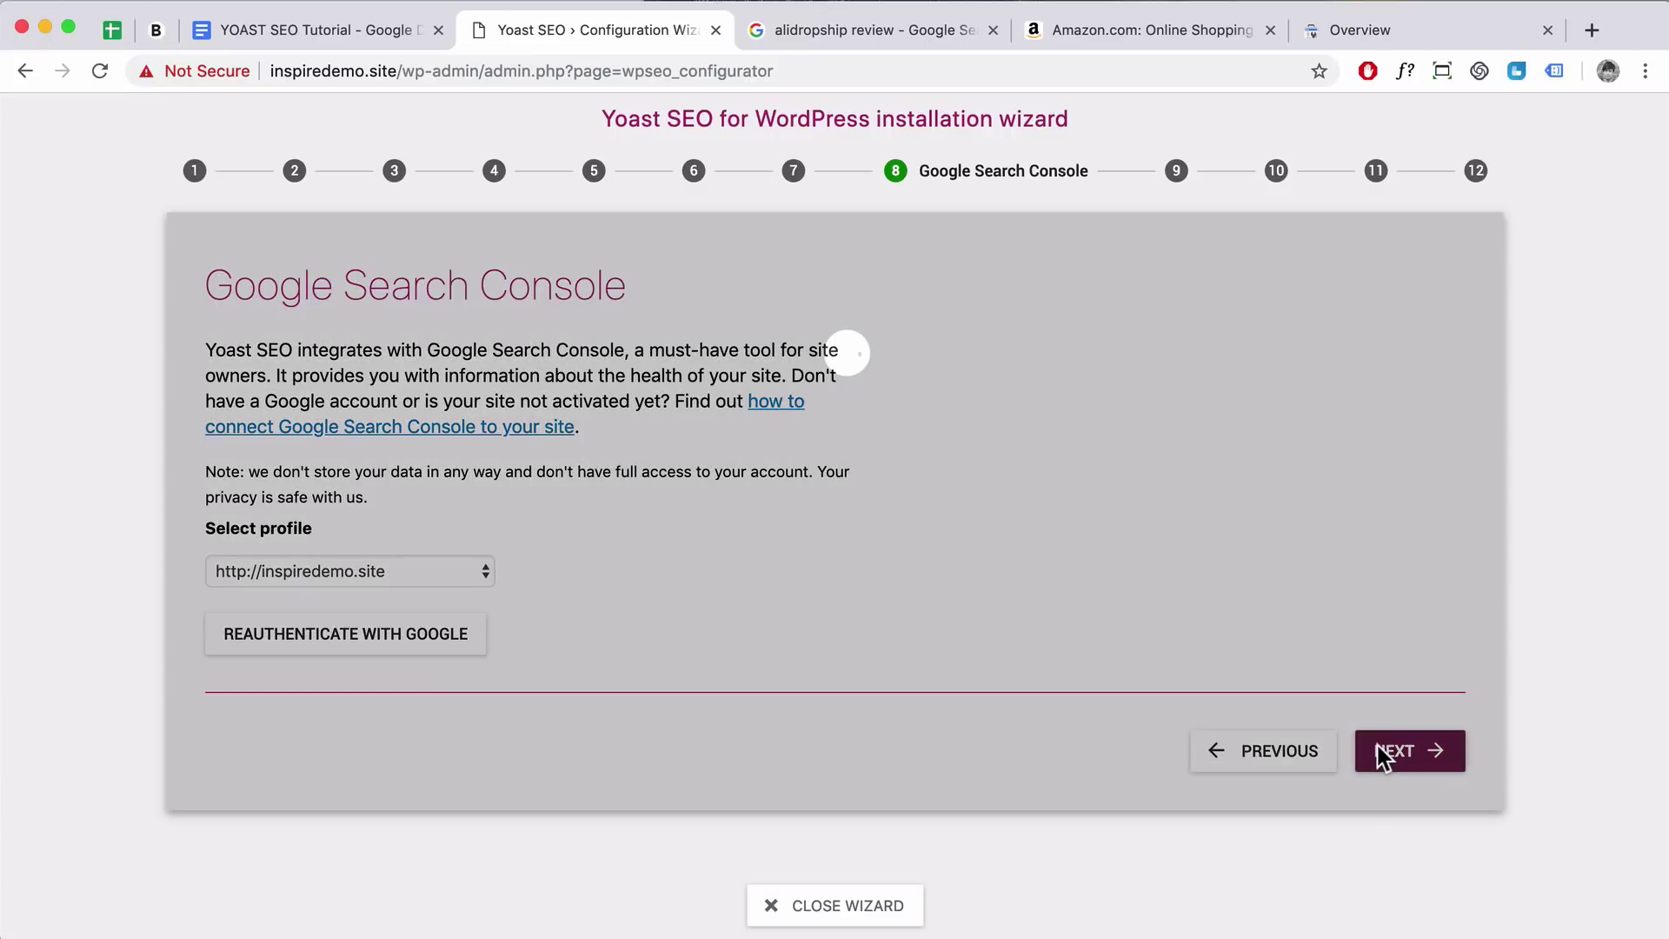
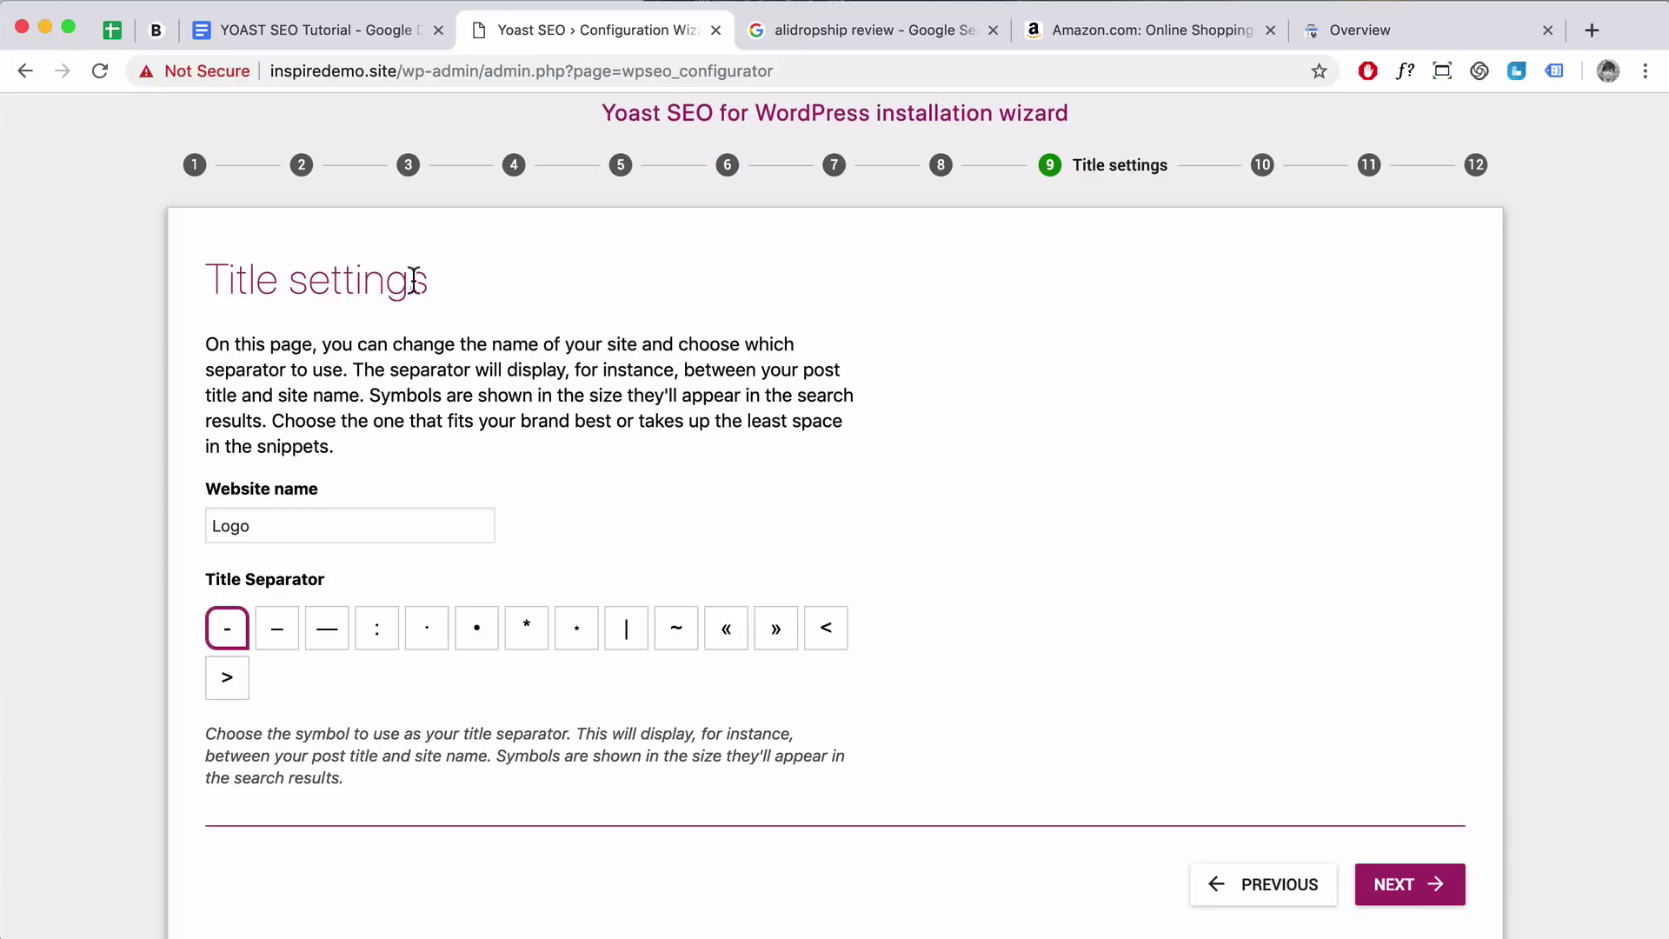
Replace the website name in the title settings with "Name of Brand"
{"action": "double_click", "coordinate": [276, 523]}
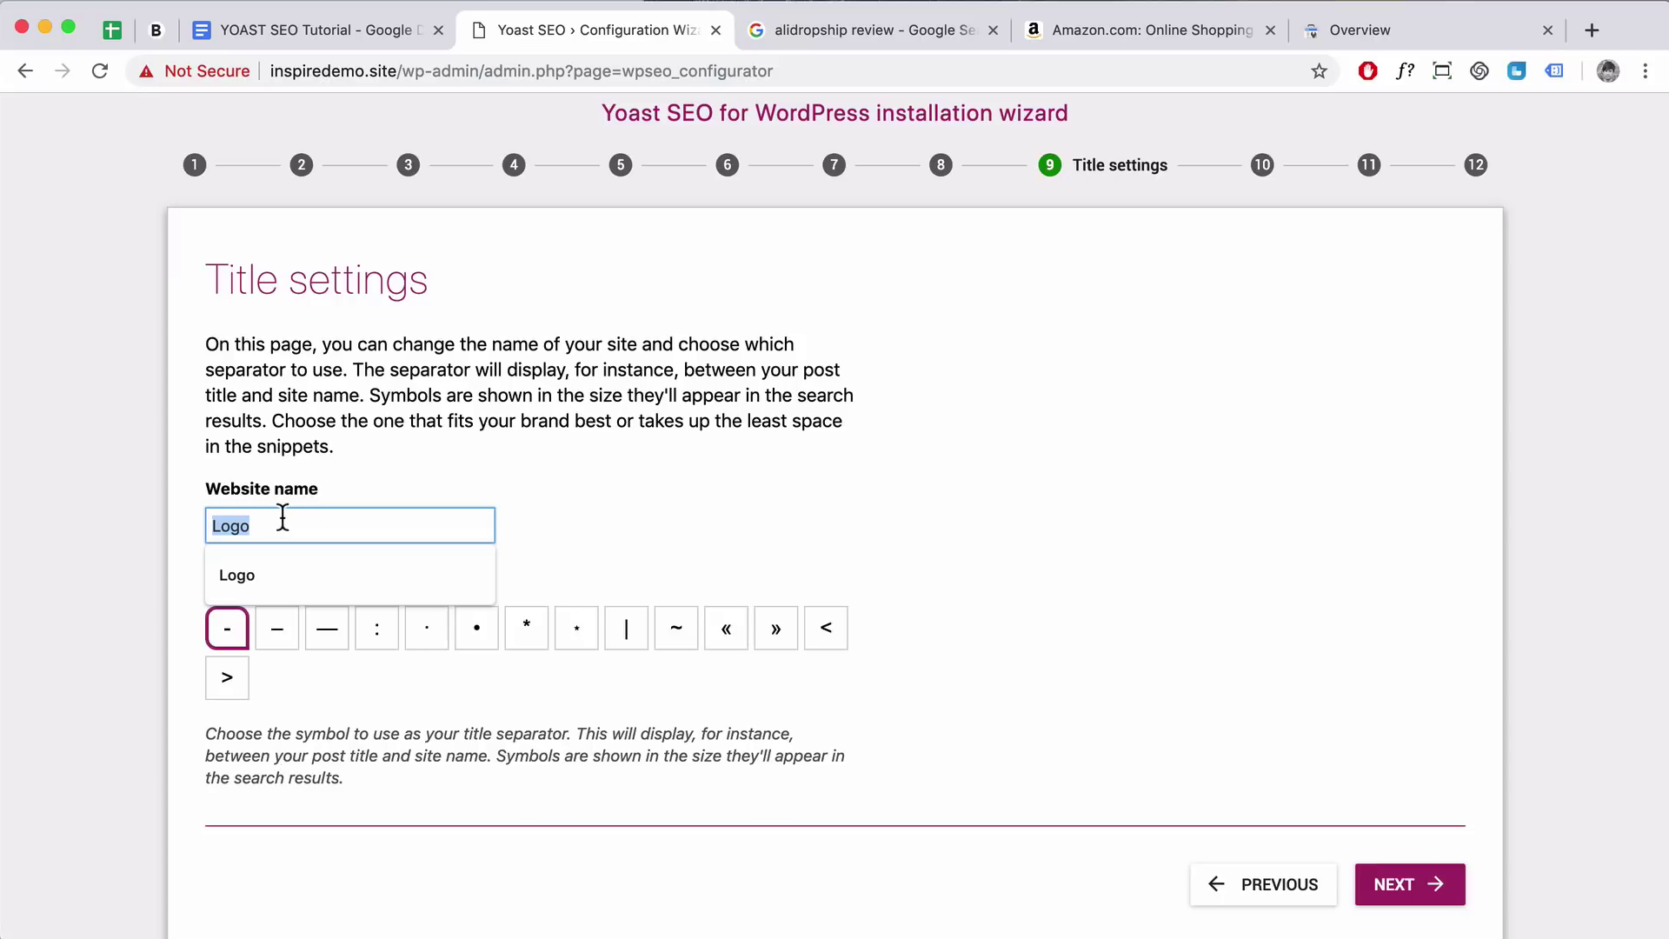
{"action": "type", "text": "Br"}
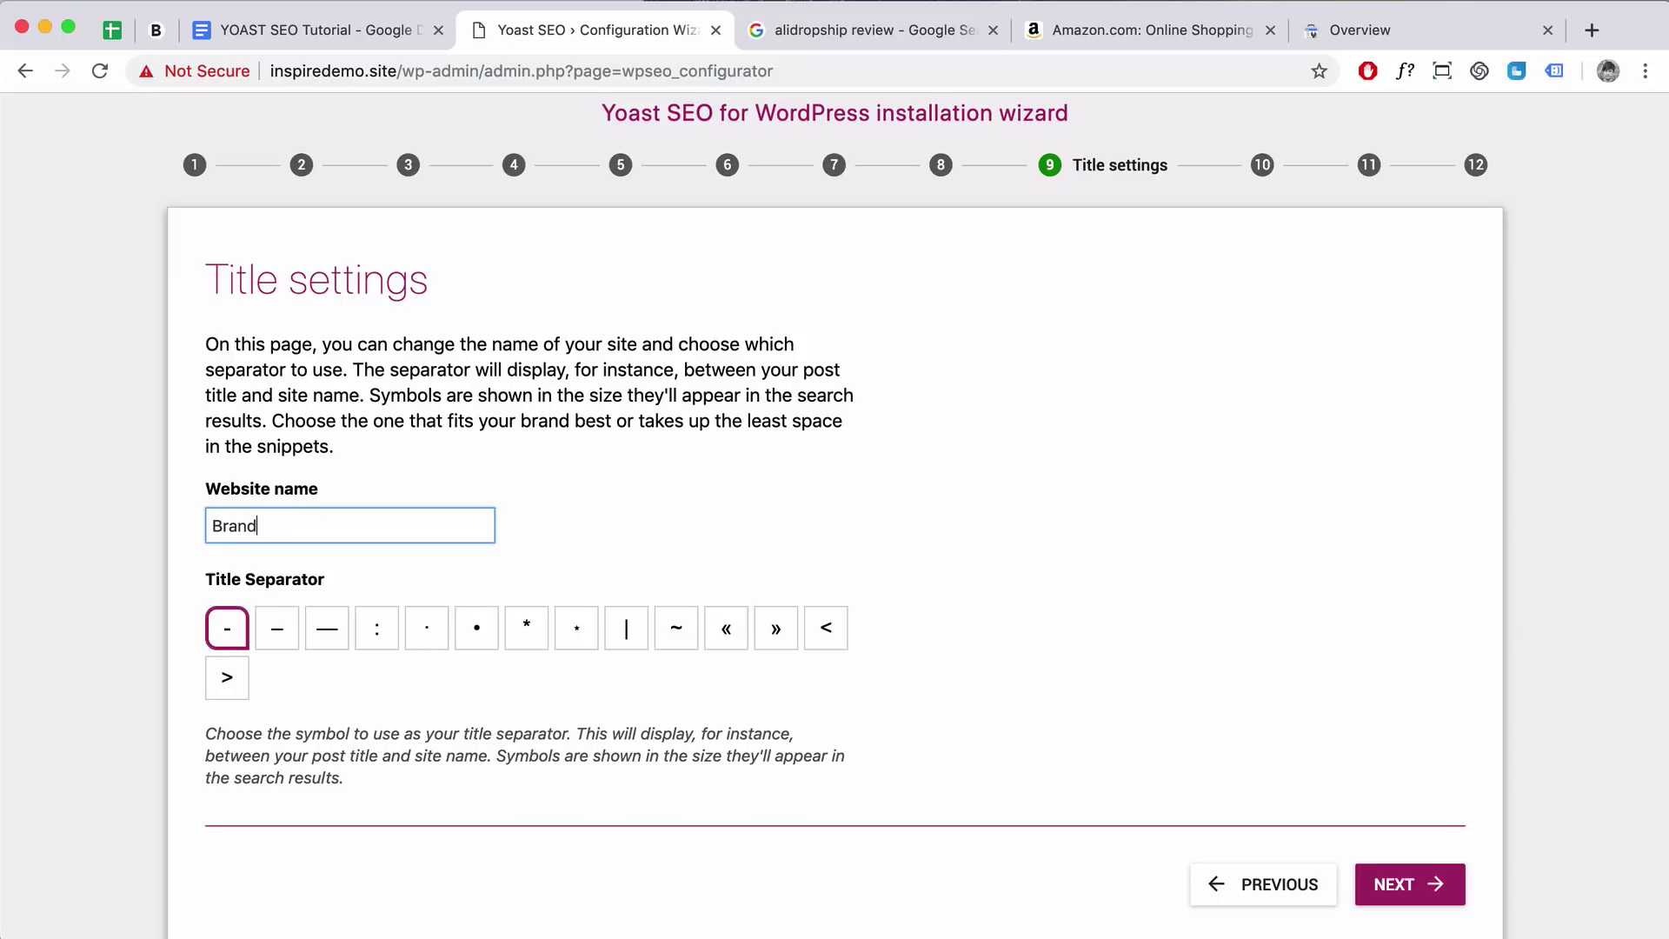
{"action": "type", "text": "and"}
{"action": "key", "text": "BackSpace"}
{"action": "key", "text": "BackSpace"}
{"action": "key", "text": "BackSpace"}
{"action": "key", "text": "BackSpace"}
{"action": "key", "text": "BackSpace"}
Compare page titles in the alidropship review Google results, choose the bullet (•) as the title separator and continue the wizard
{"action": "left_click", "coordinate": [851, 28]}
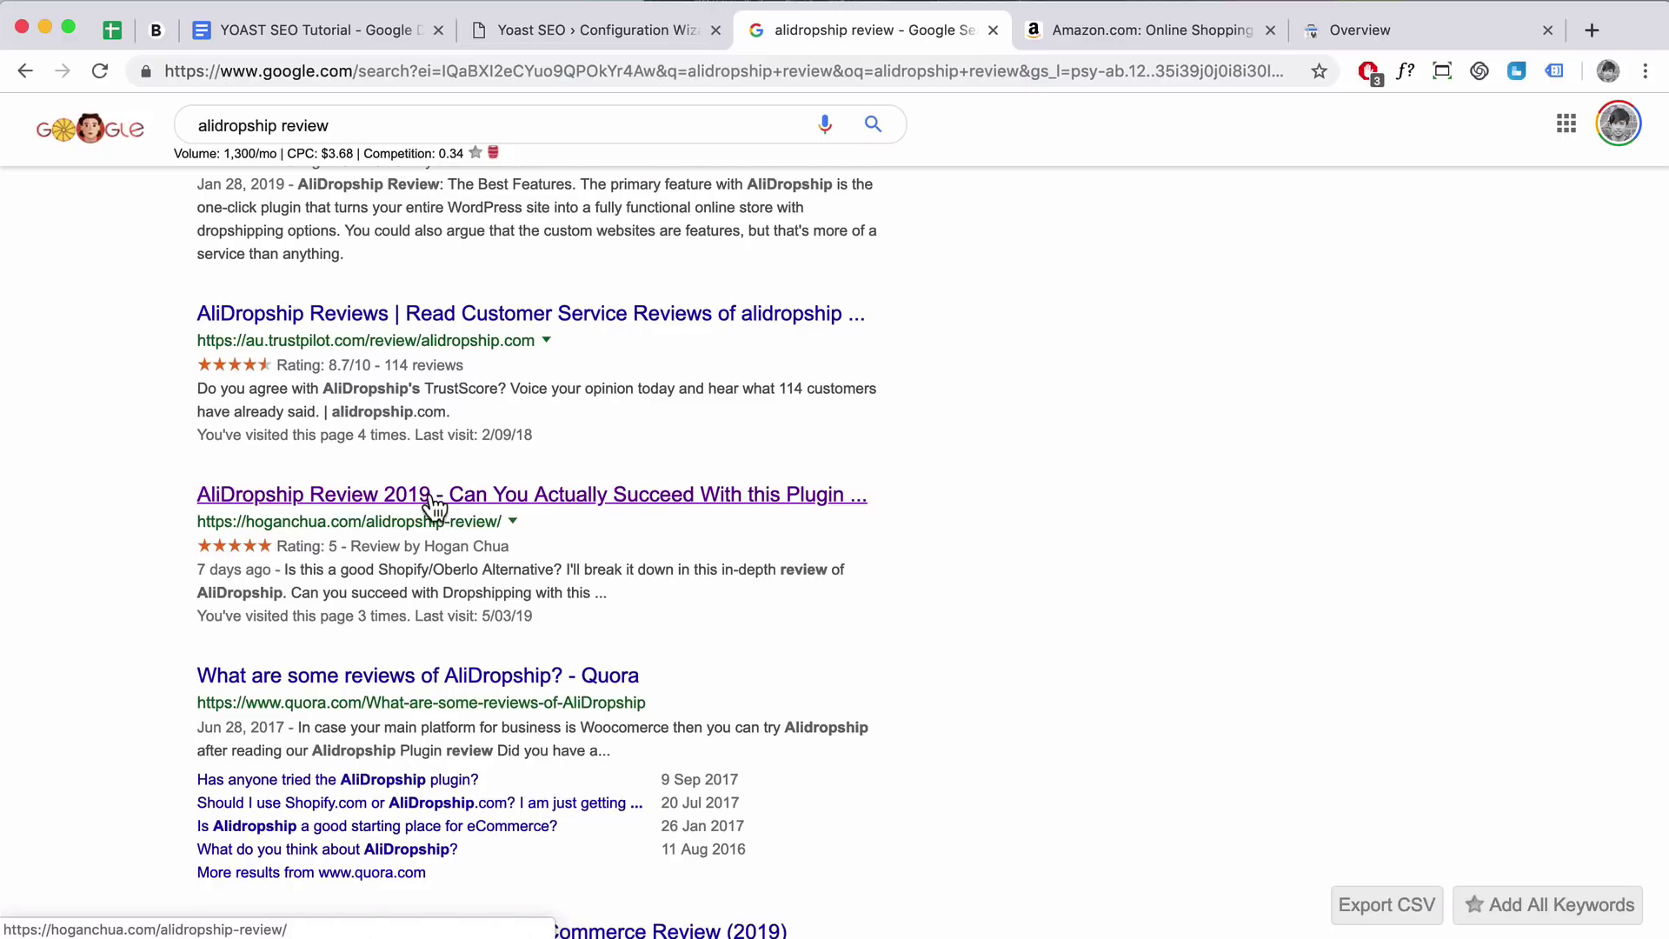
{"action": "scroll", "coordinate": [429, 522], "scroll_direction": "down", "scroll_amount": 1}
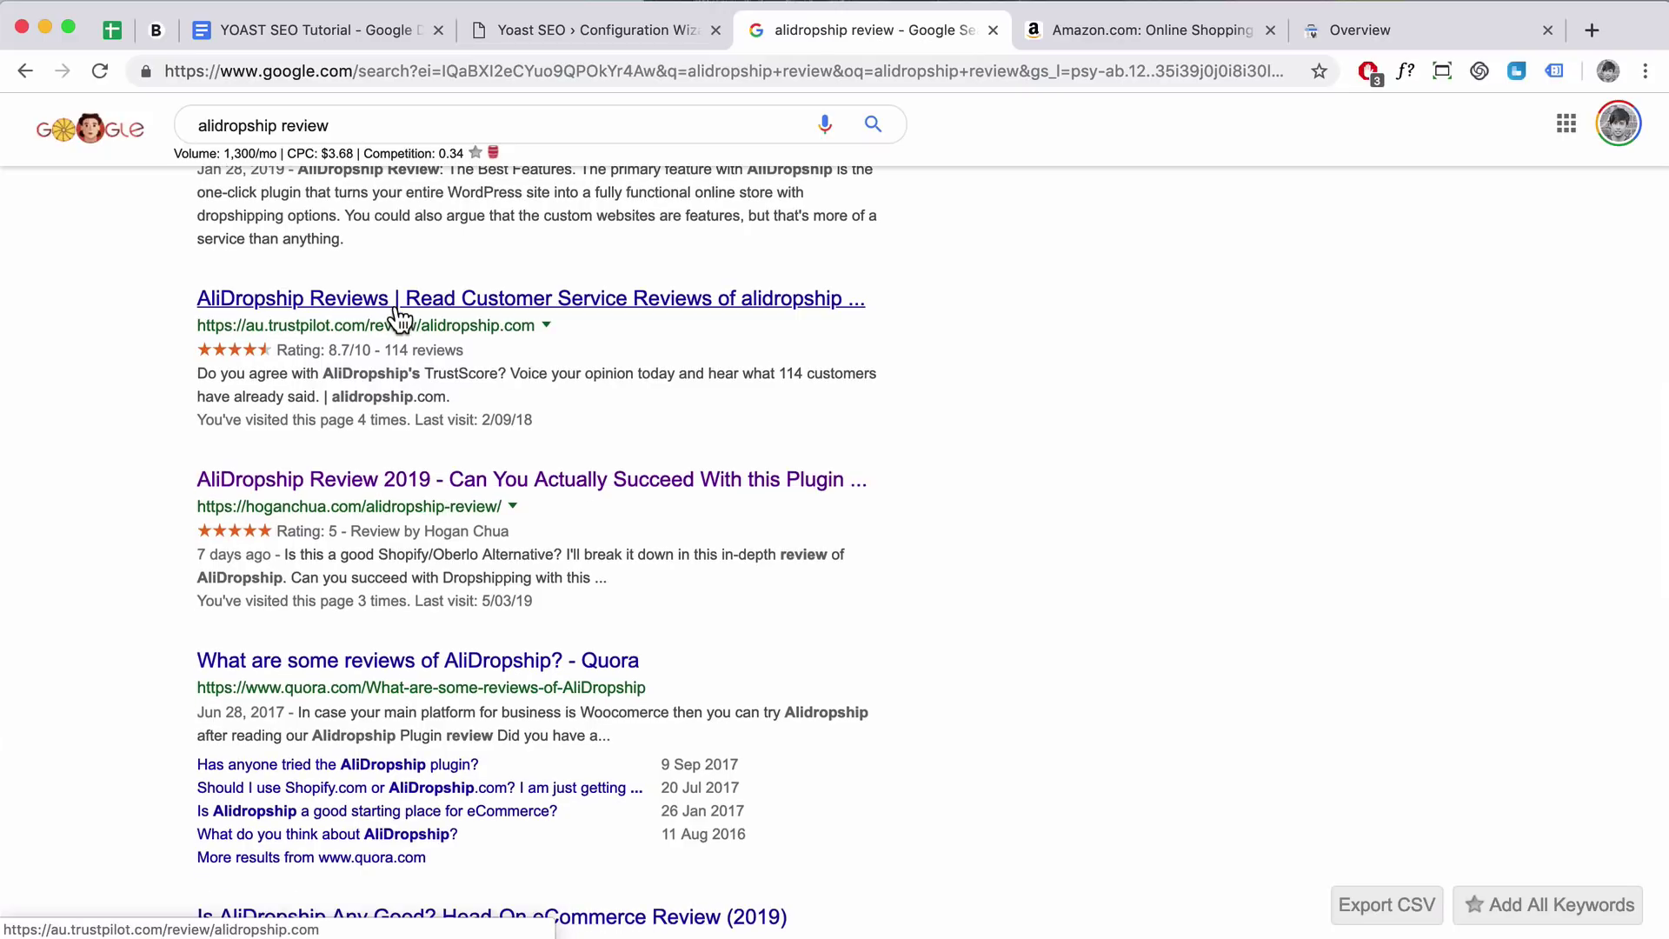
{"action": "left_click", "coordinate": [621, 34]}
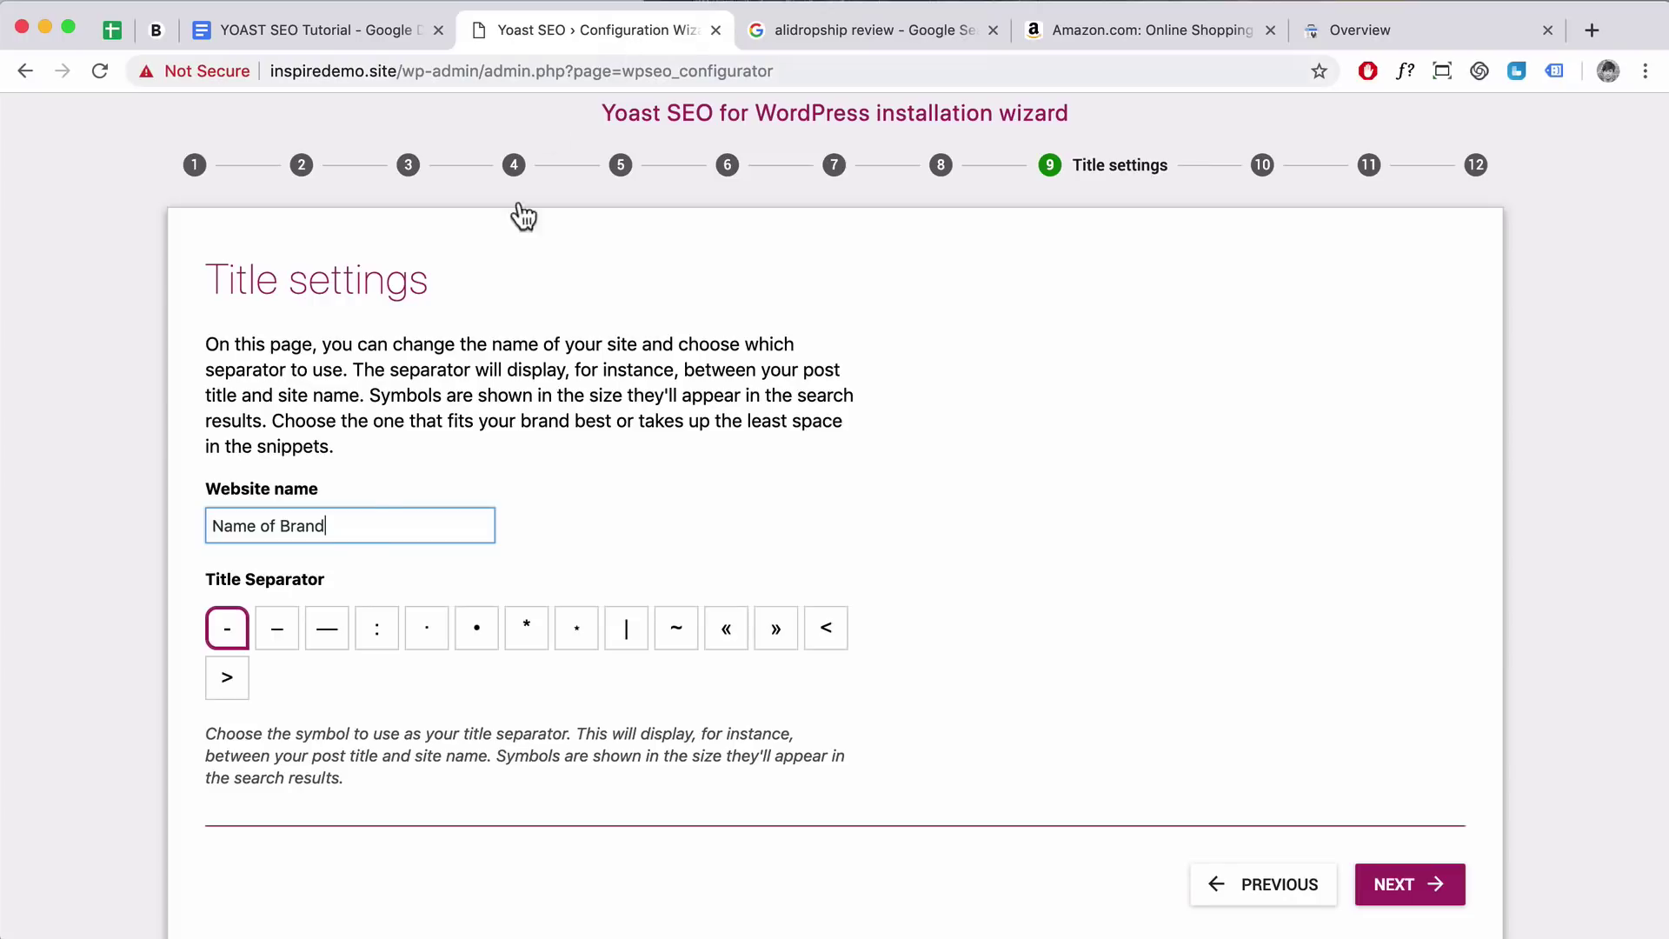
{"action": "left_click", "coordinate": [482, 641]}
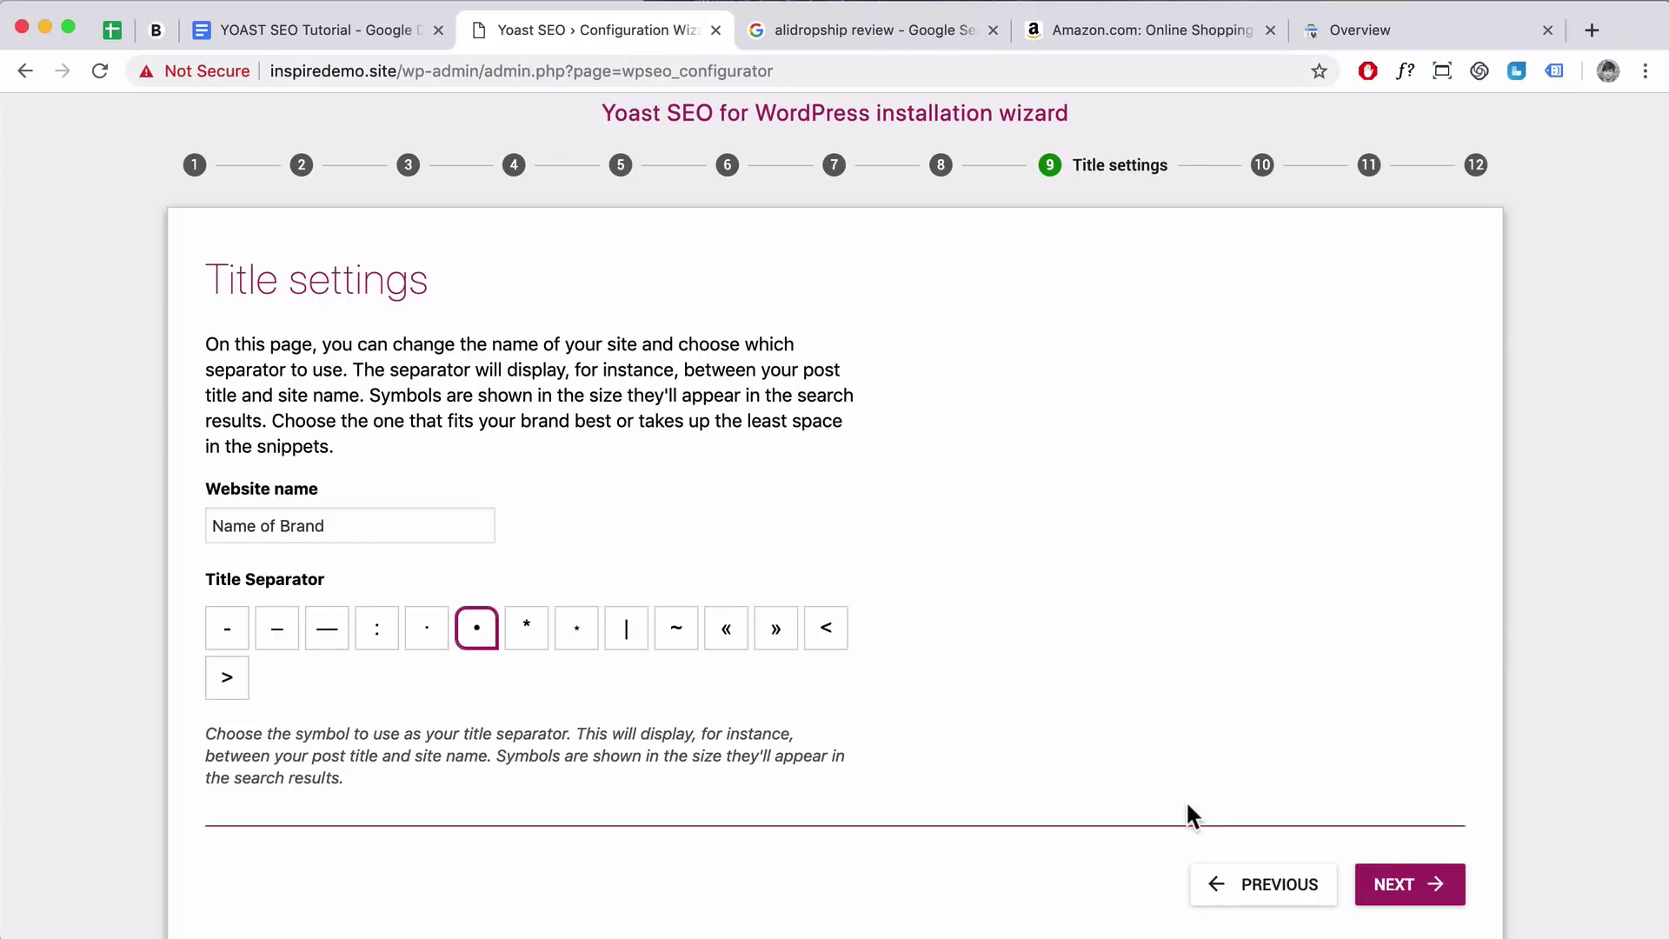
{"action": "left_click", "coordinate": [1435, 885]}
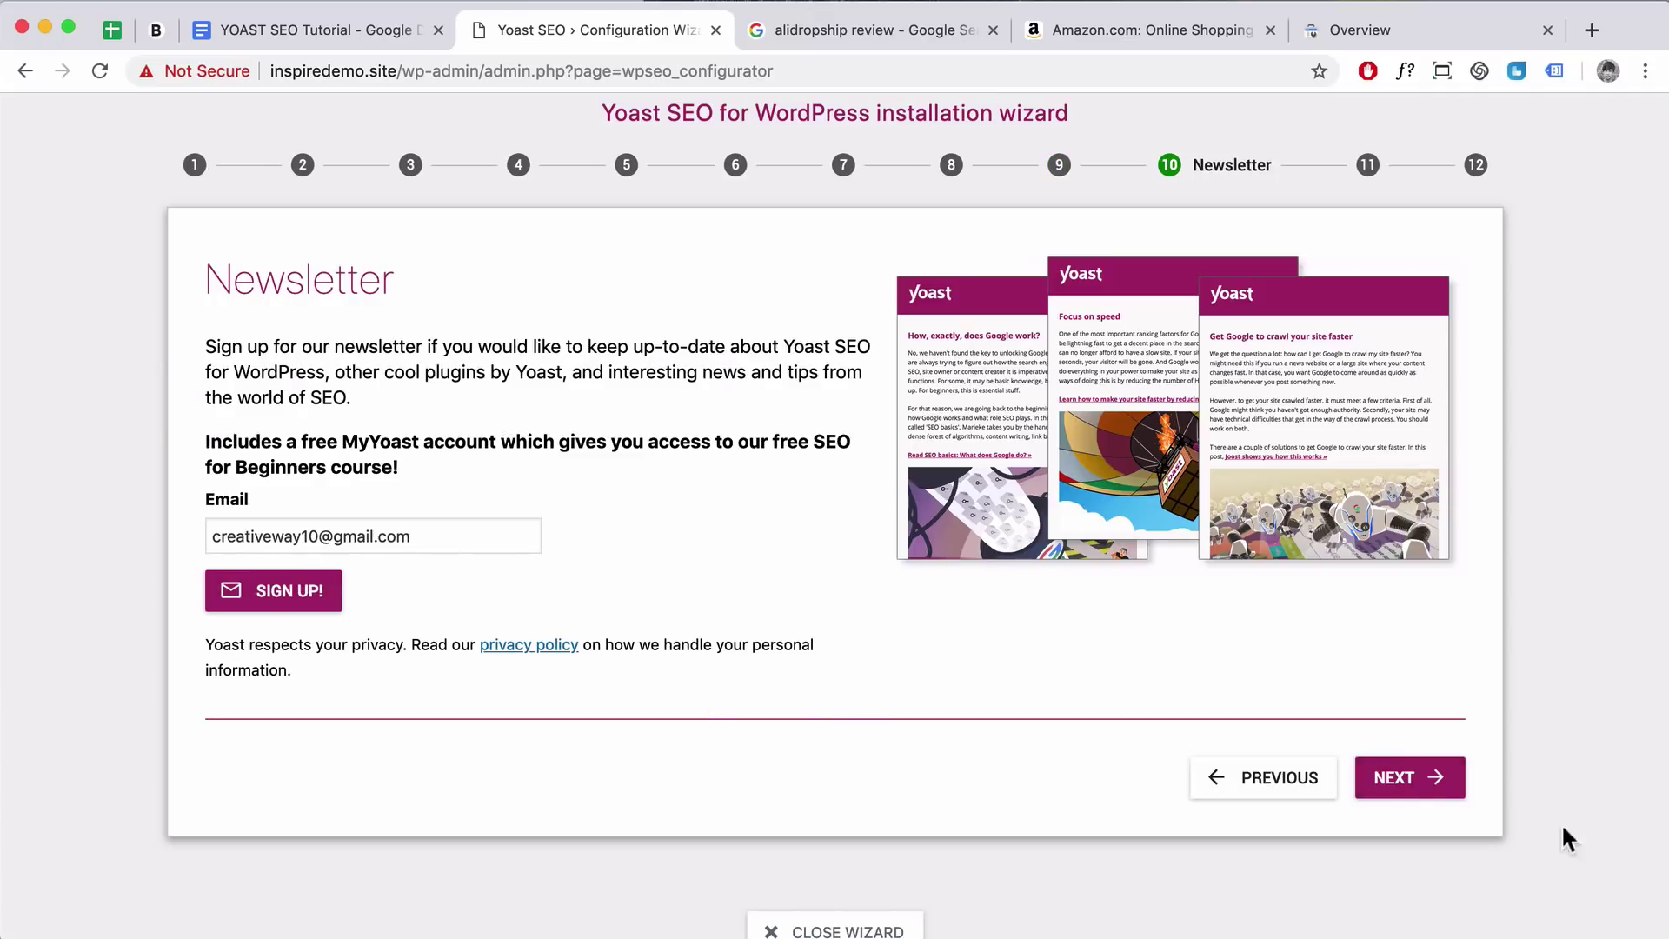
Skip the newsletter sign-up and the training recommendations, and close the finished installation wizard
{"action": "left_click", "coordinate": [1435, 785]}
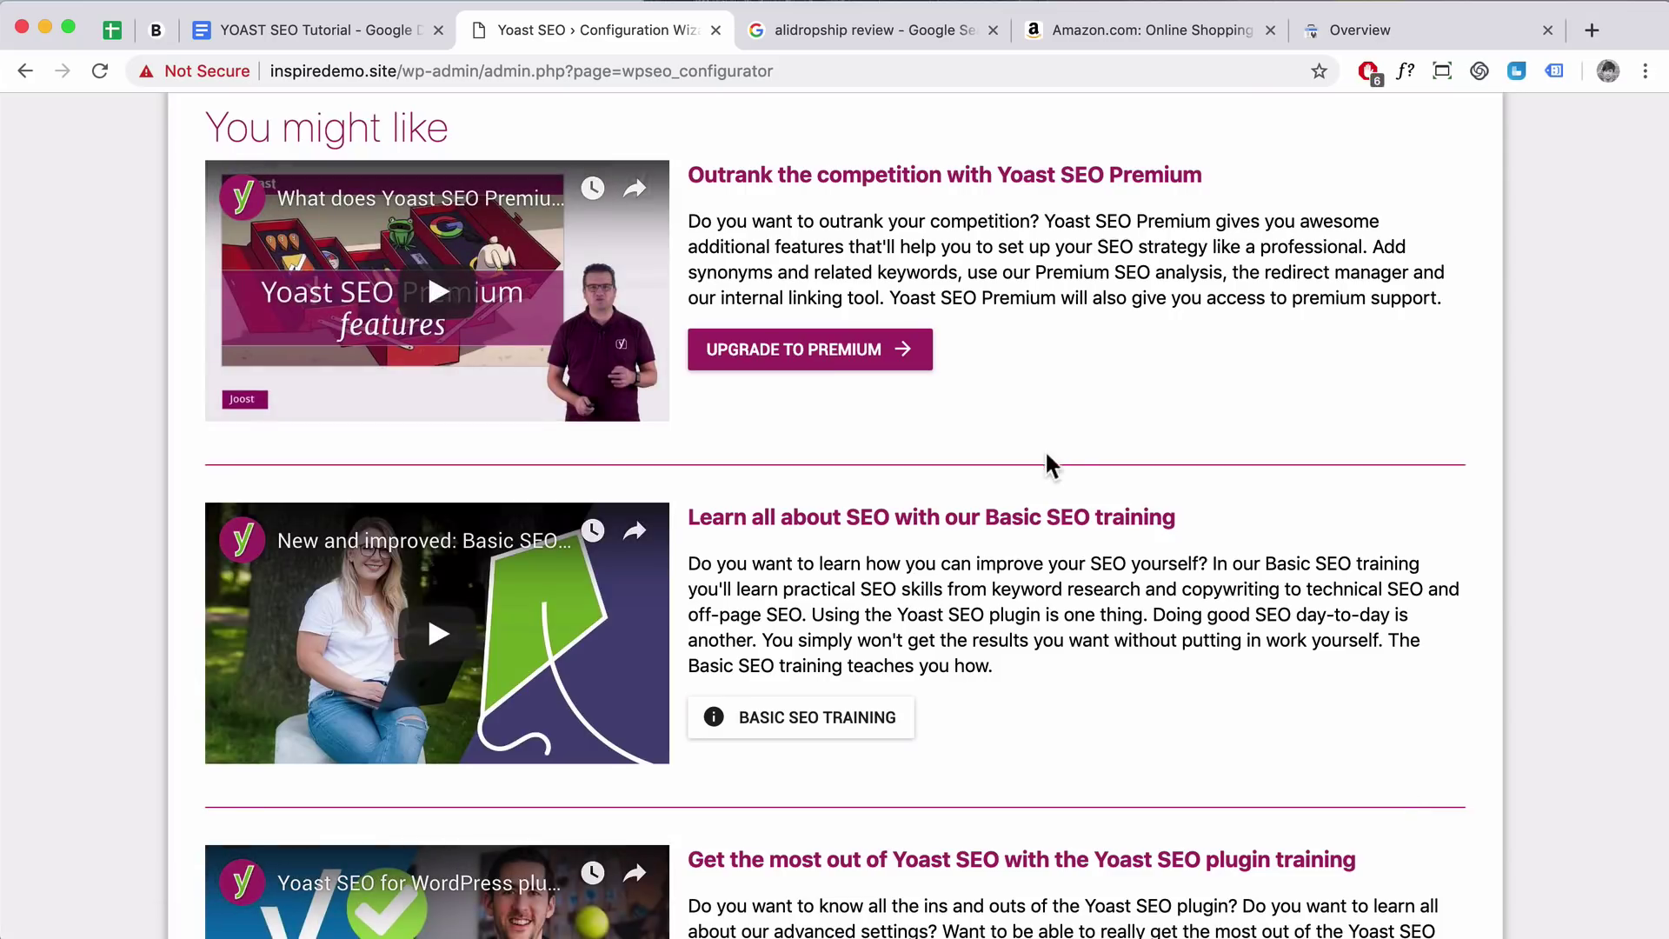
{"action": "scroll", "coordinate": [1033, 437], "scroll_direction": "down", "scroll_amount": 3}
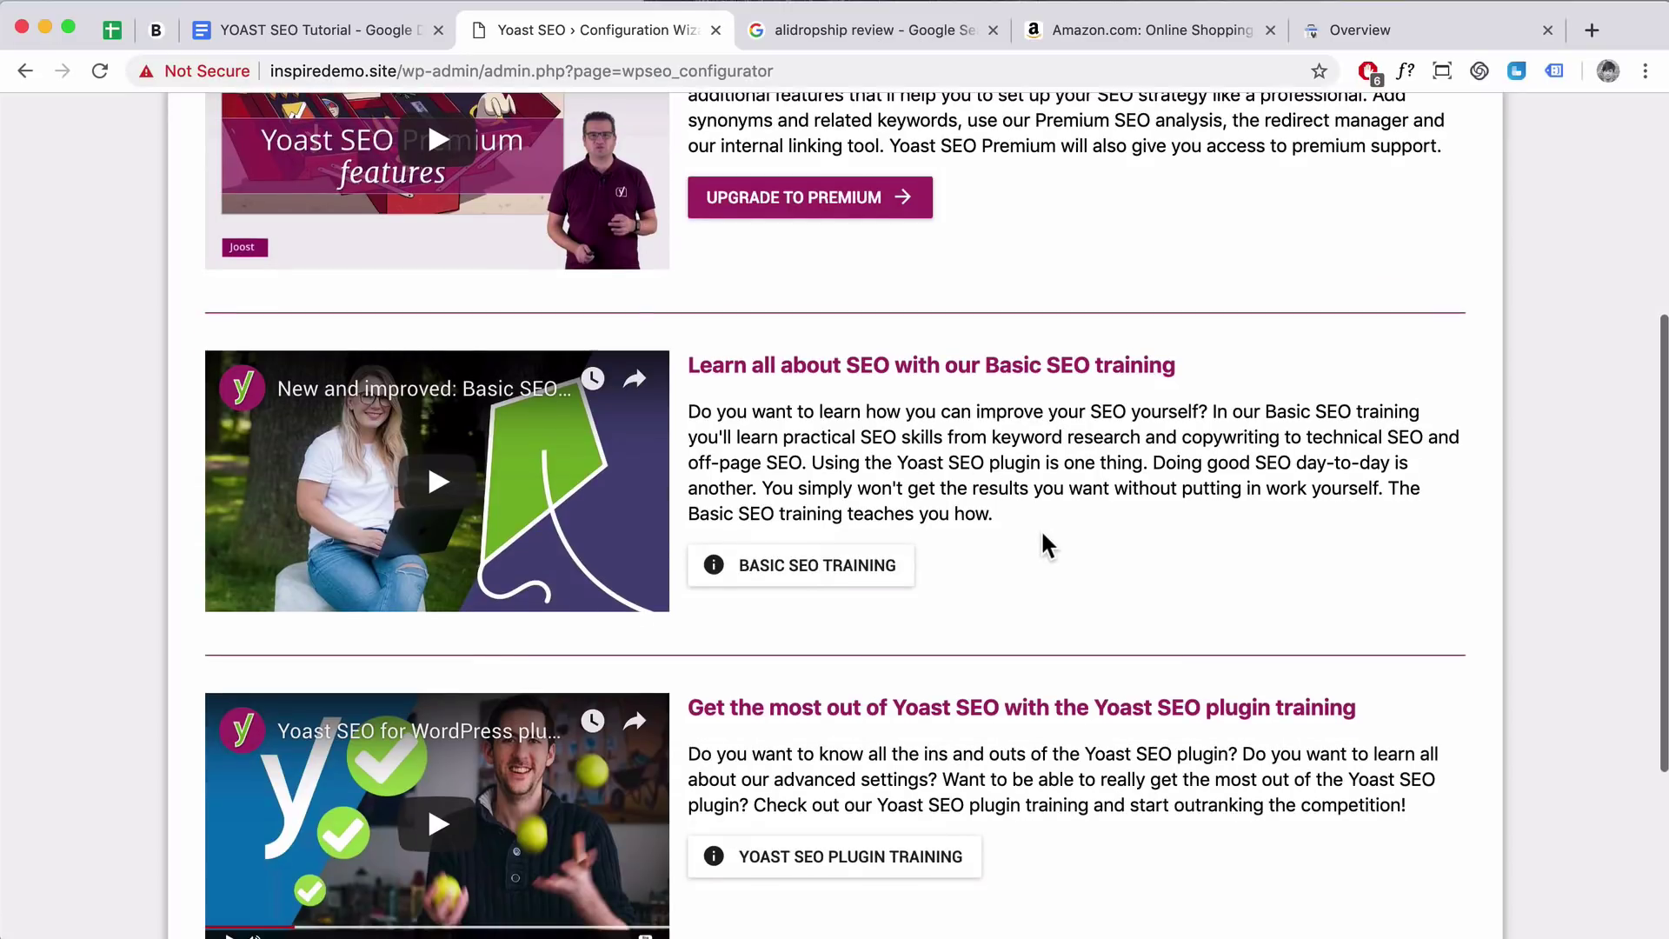
{"action": "scroll", "coordinate": [1046, 534], "scroll_direction": "down", "scroll_amount": 3}
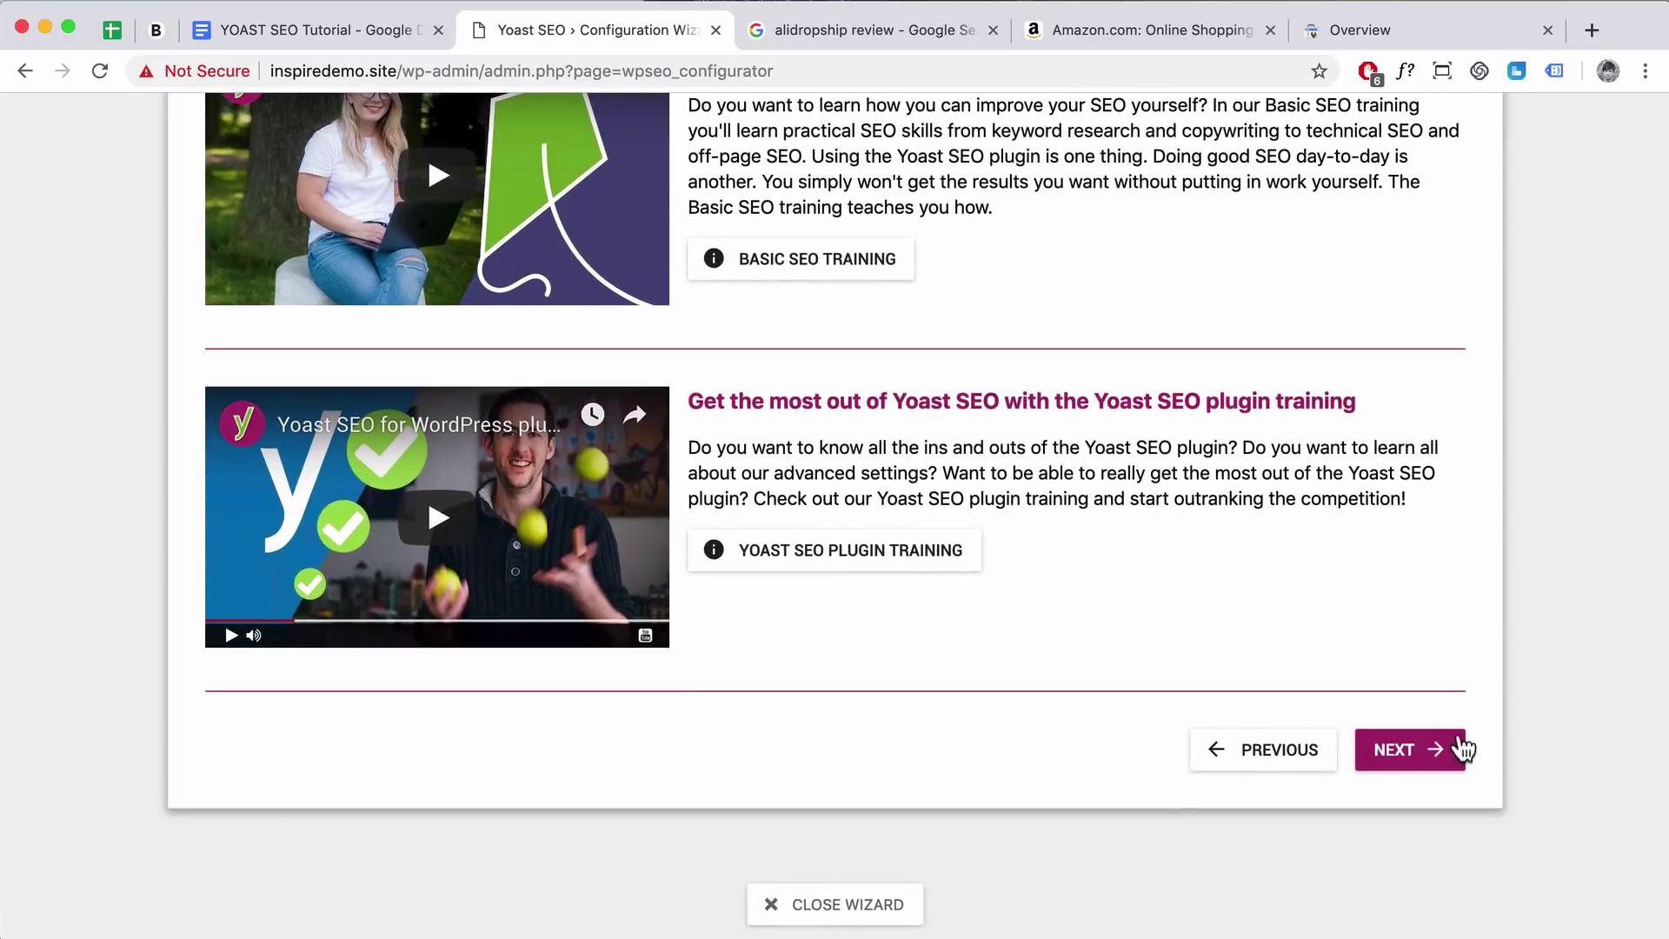
{"action": "left_click", "coordinate": [1449, 748]}
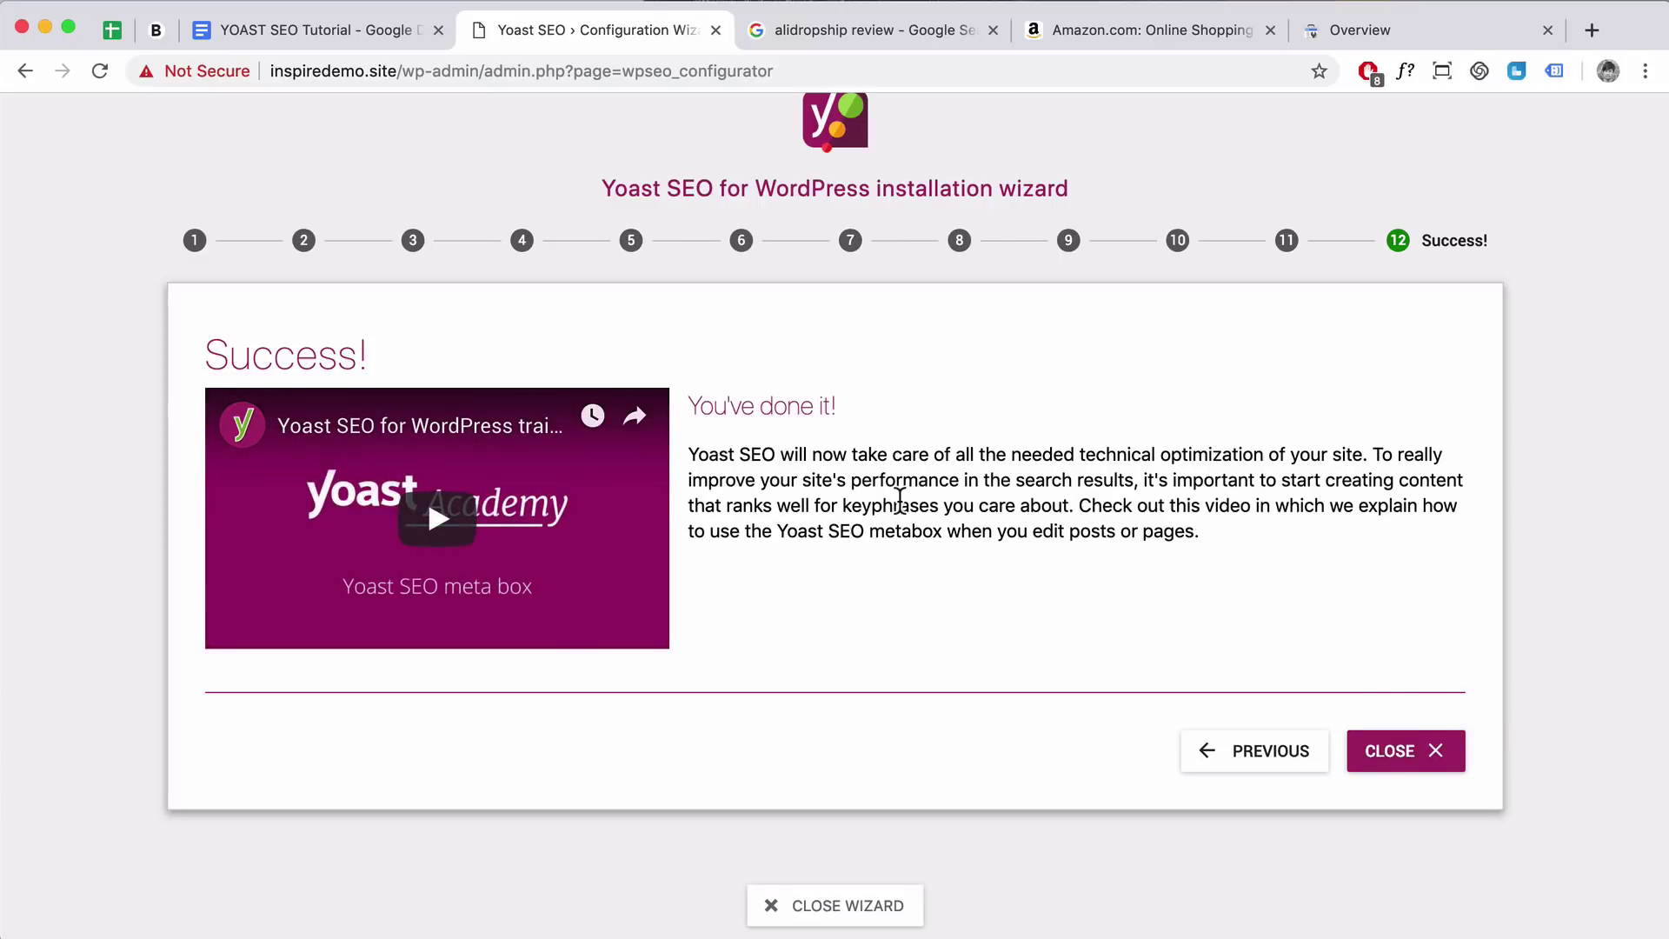
{"action": "left_click", "coordinate": [1412, 759]}
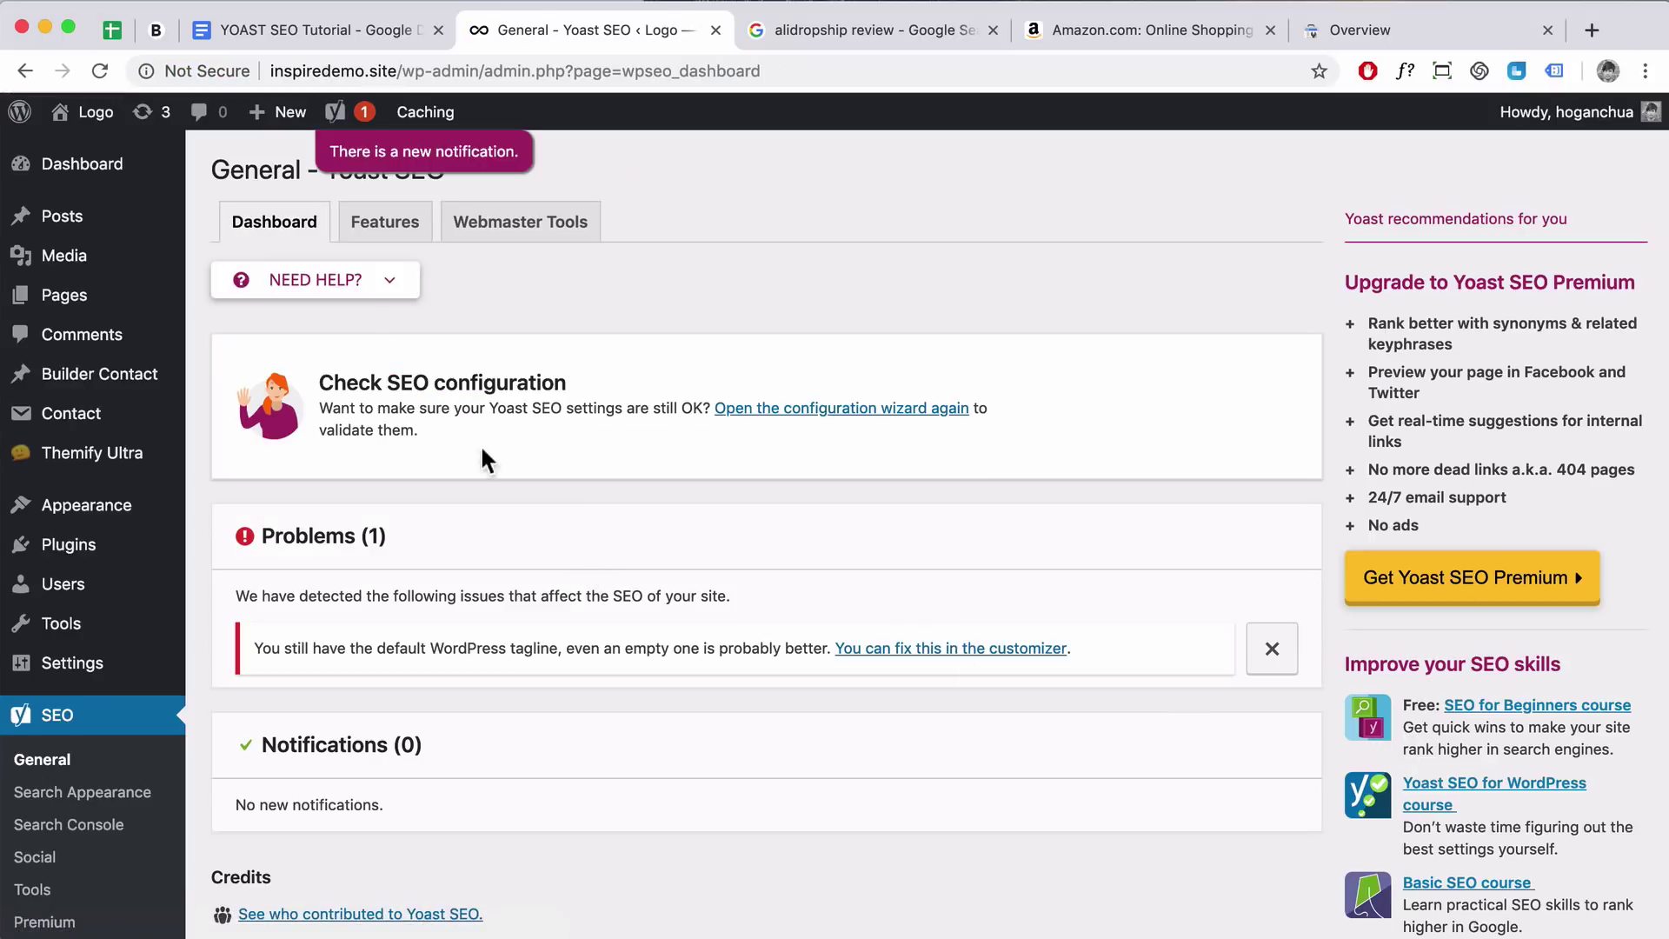
{"action": "left_click", "coordinate": [517, 226]}
{"action": "left_click", "coordinate": [487, 589]}
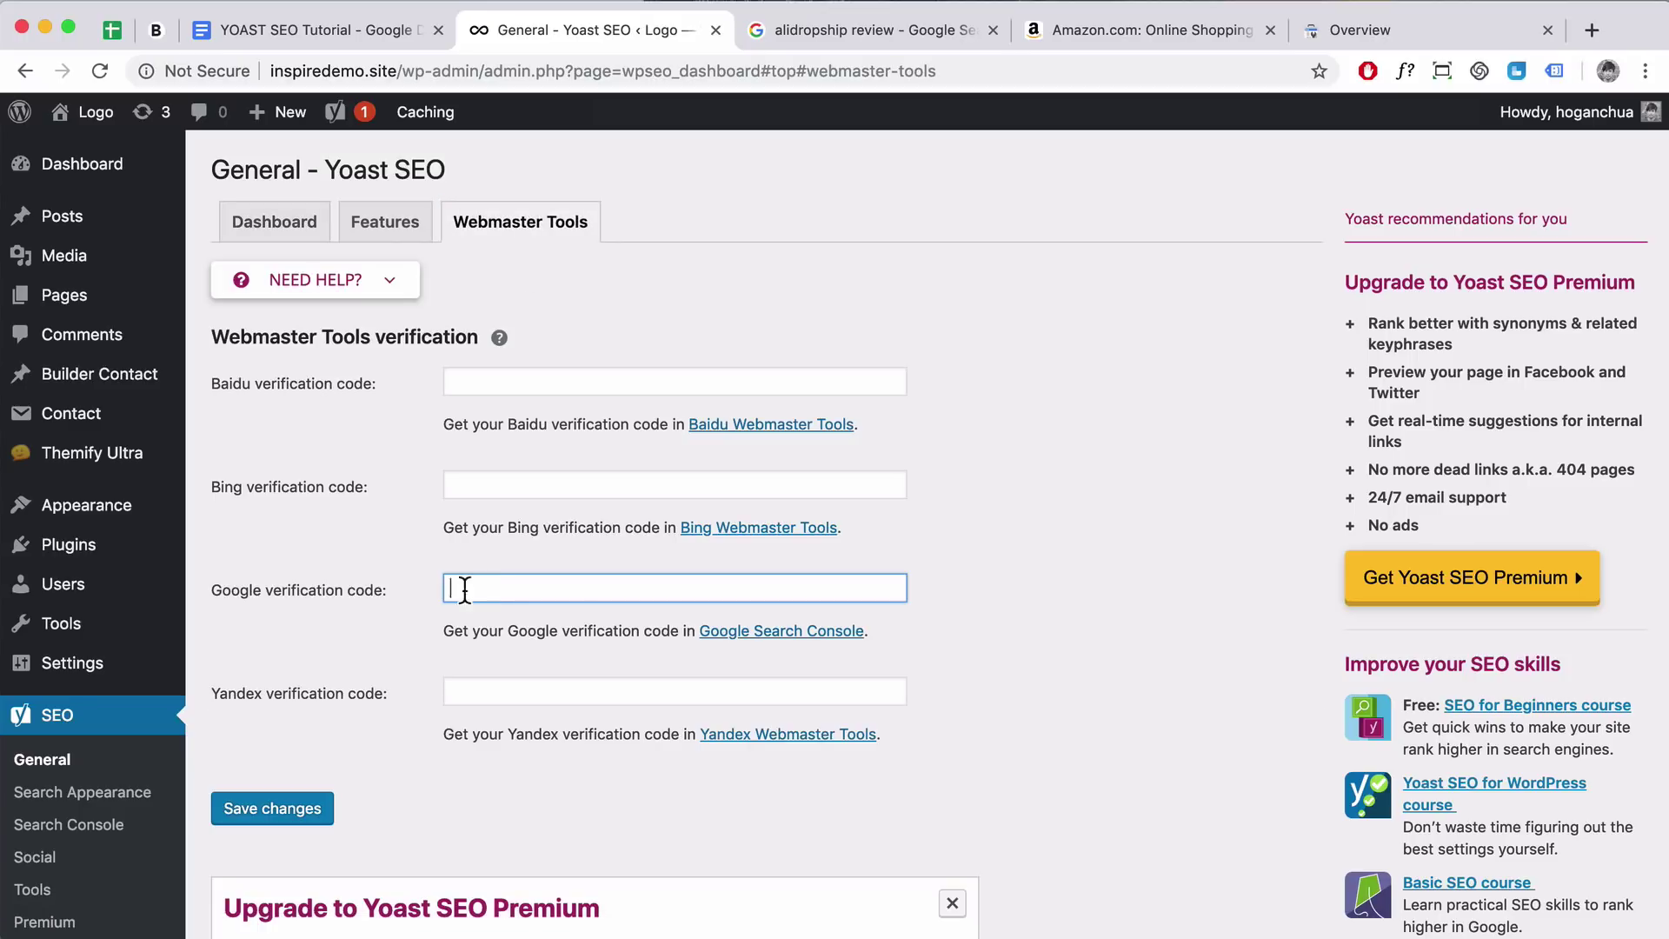
{"action": "left_click", "coordinate": [1348, 34]}
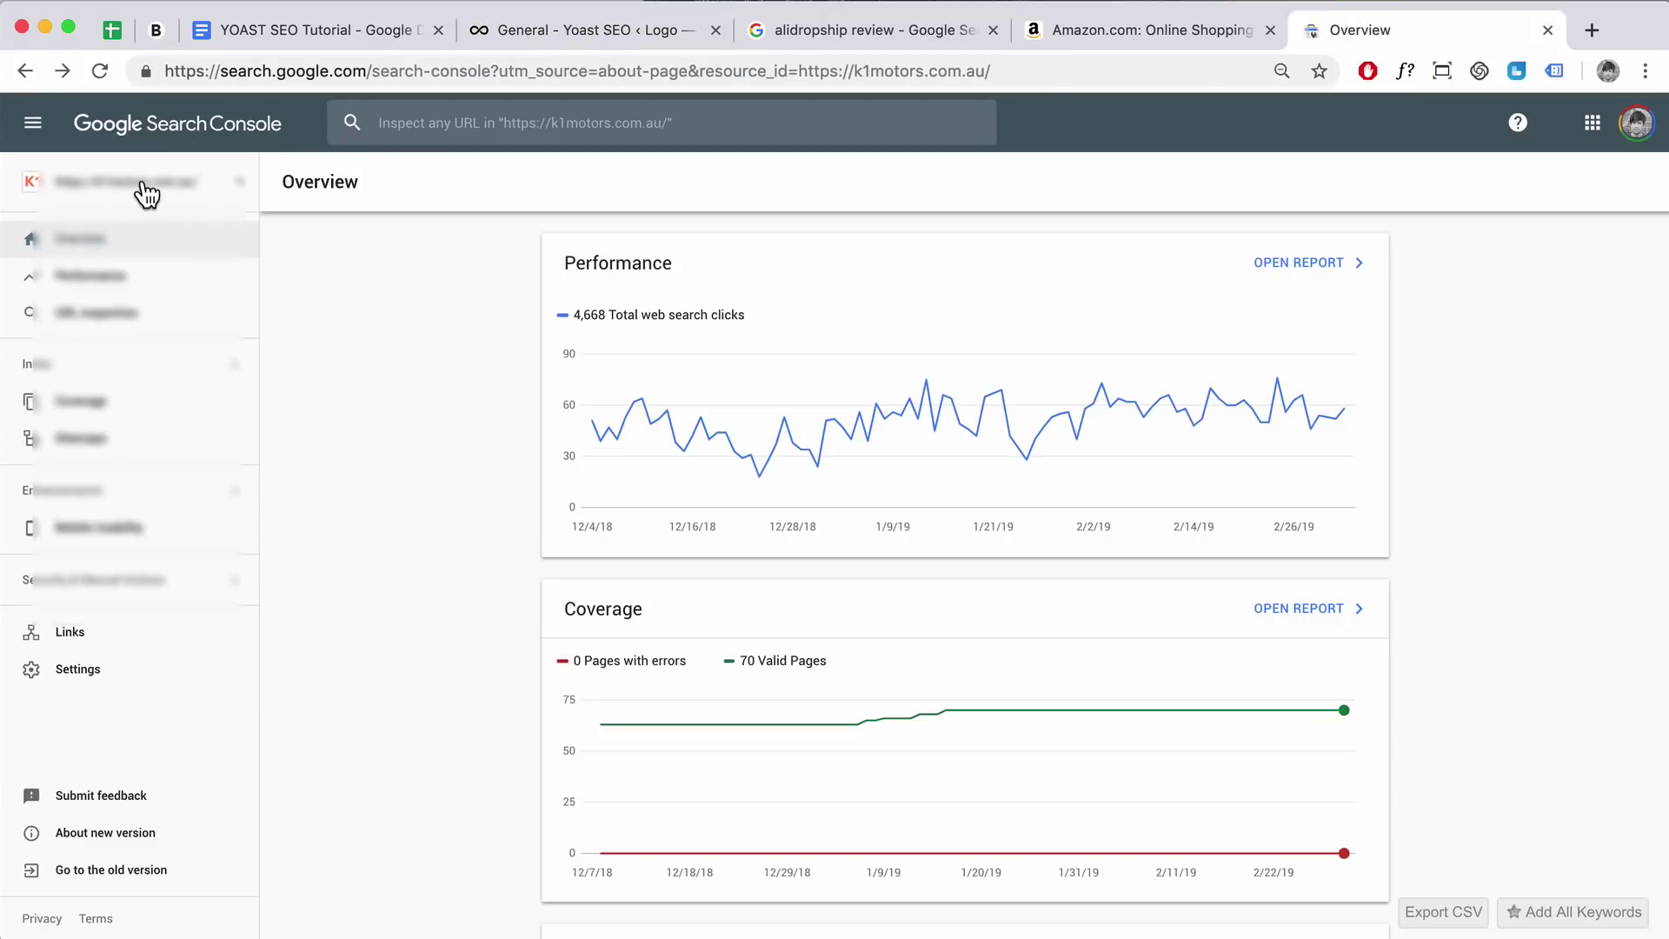
{"action": "left_click", "coordinate": [214, 189]}
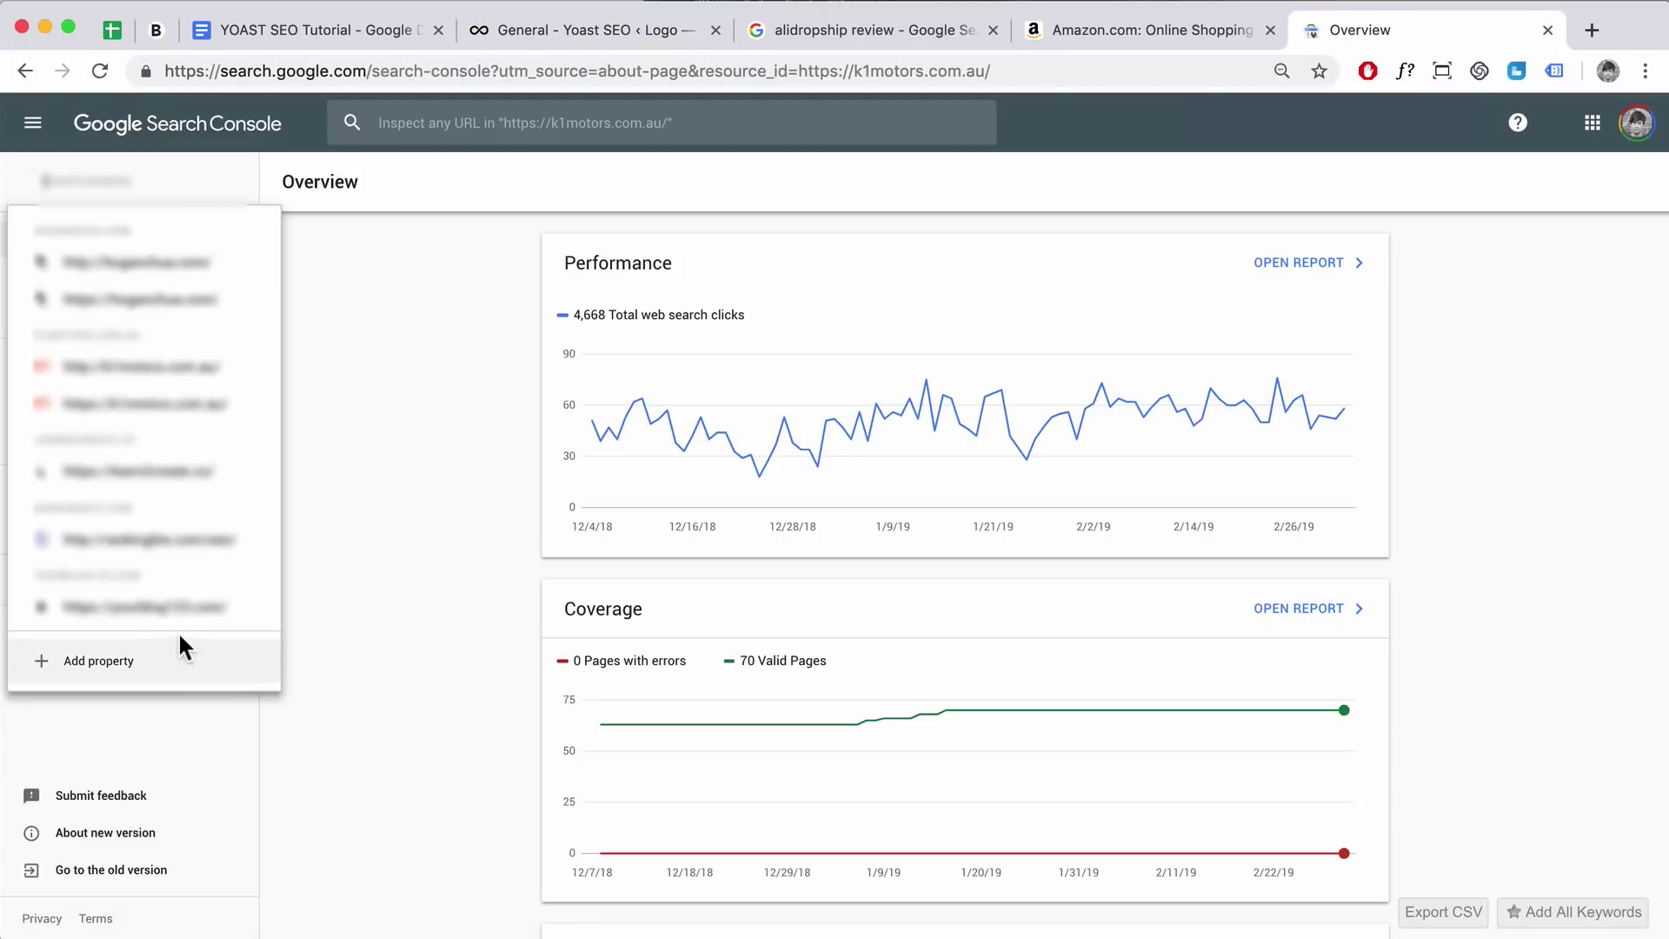
{"action": "scroll", "coordinate": [157, 511], "scroll_direction": "down", "scroll_amount": 2}
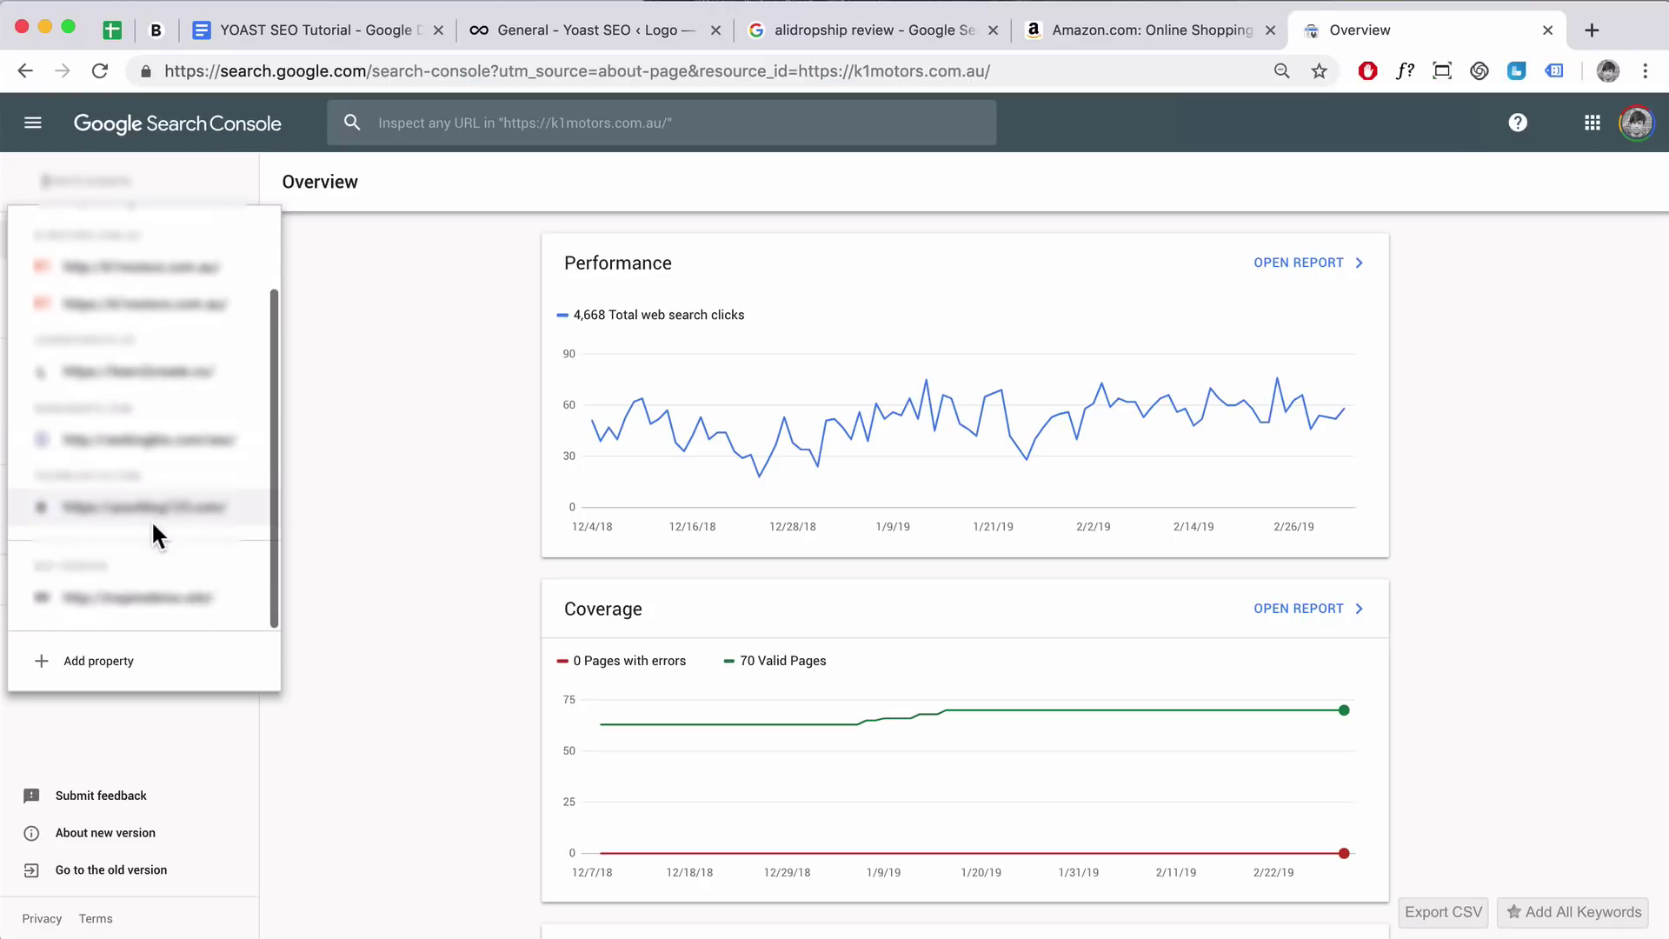
{"action": "left_click", "coordinate": [116, 597]}
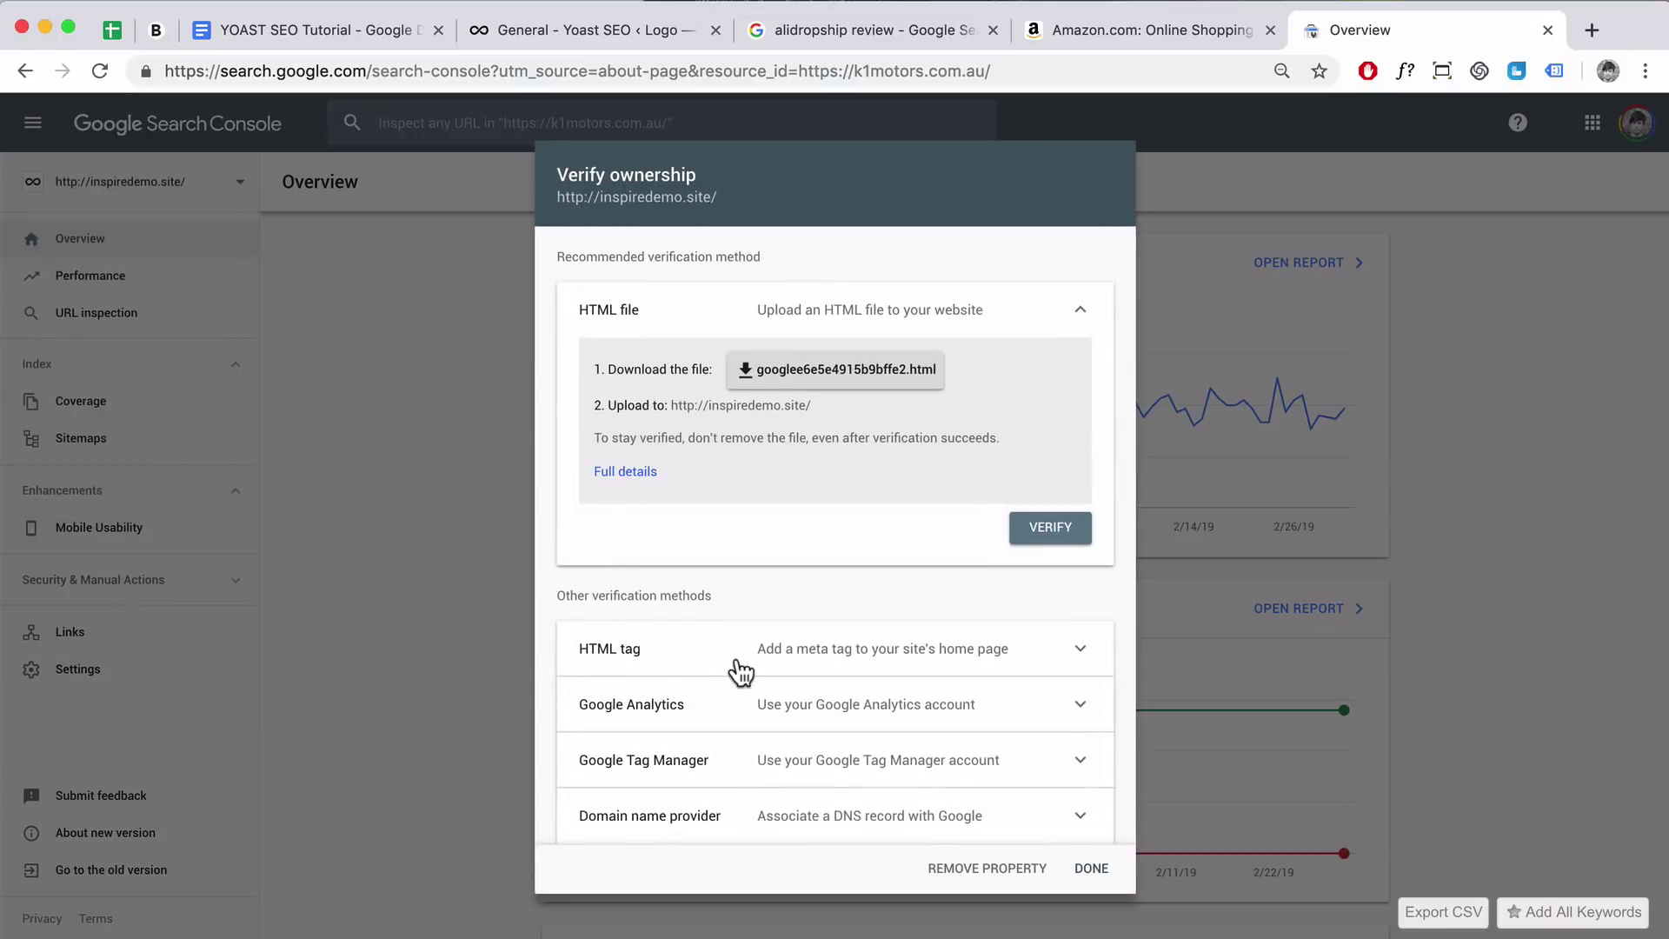
{"action": "left_click", "coordinate": [691, 659]}
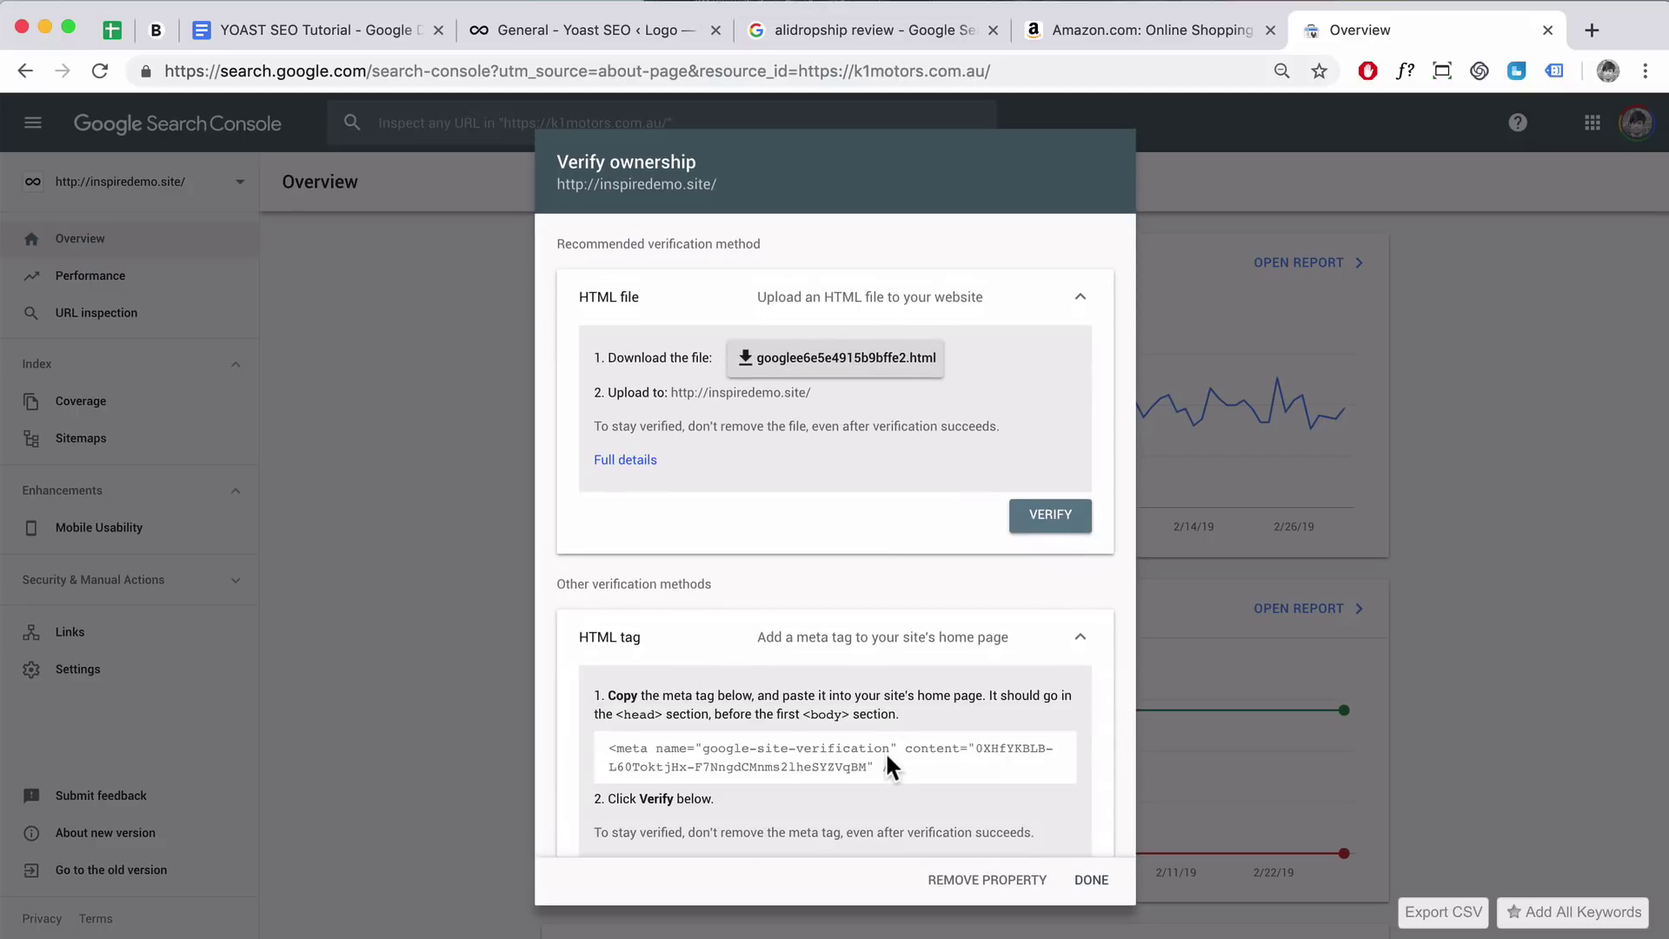
{"action": "left_click_drag", "start_coordinate": [901, 767], "coordinate": [598, 742]}
{"action": "scroll", "coordinate": [749, 753], "scroll_direction": "down", "scroll_amount": 2}
{"action": "right_click", "coordinate": [760, 684]}
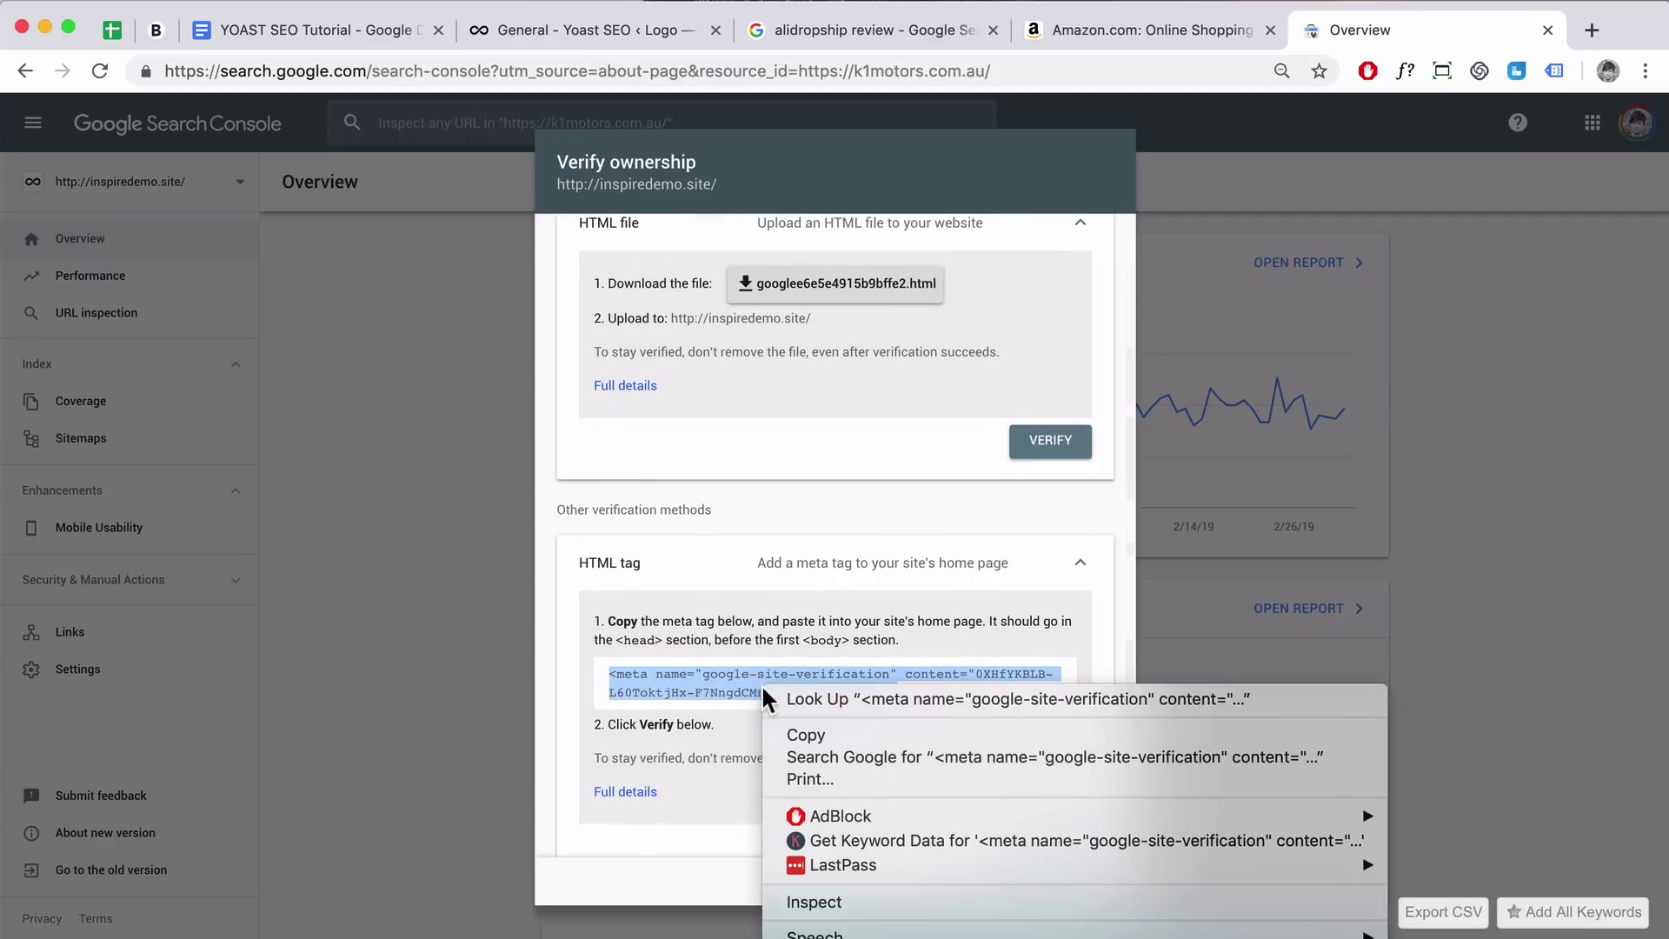
{"action": "left_click", "coordinate": [795, 727]}
{"action": "scroll", "coordinate": [847, 698], "scroll_direction": "down", "scroll_amount": 2}
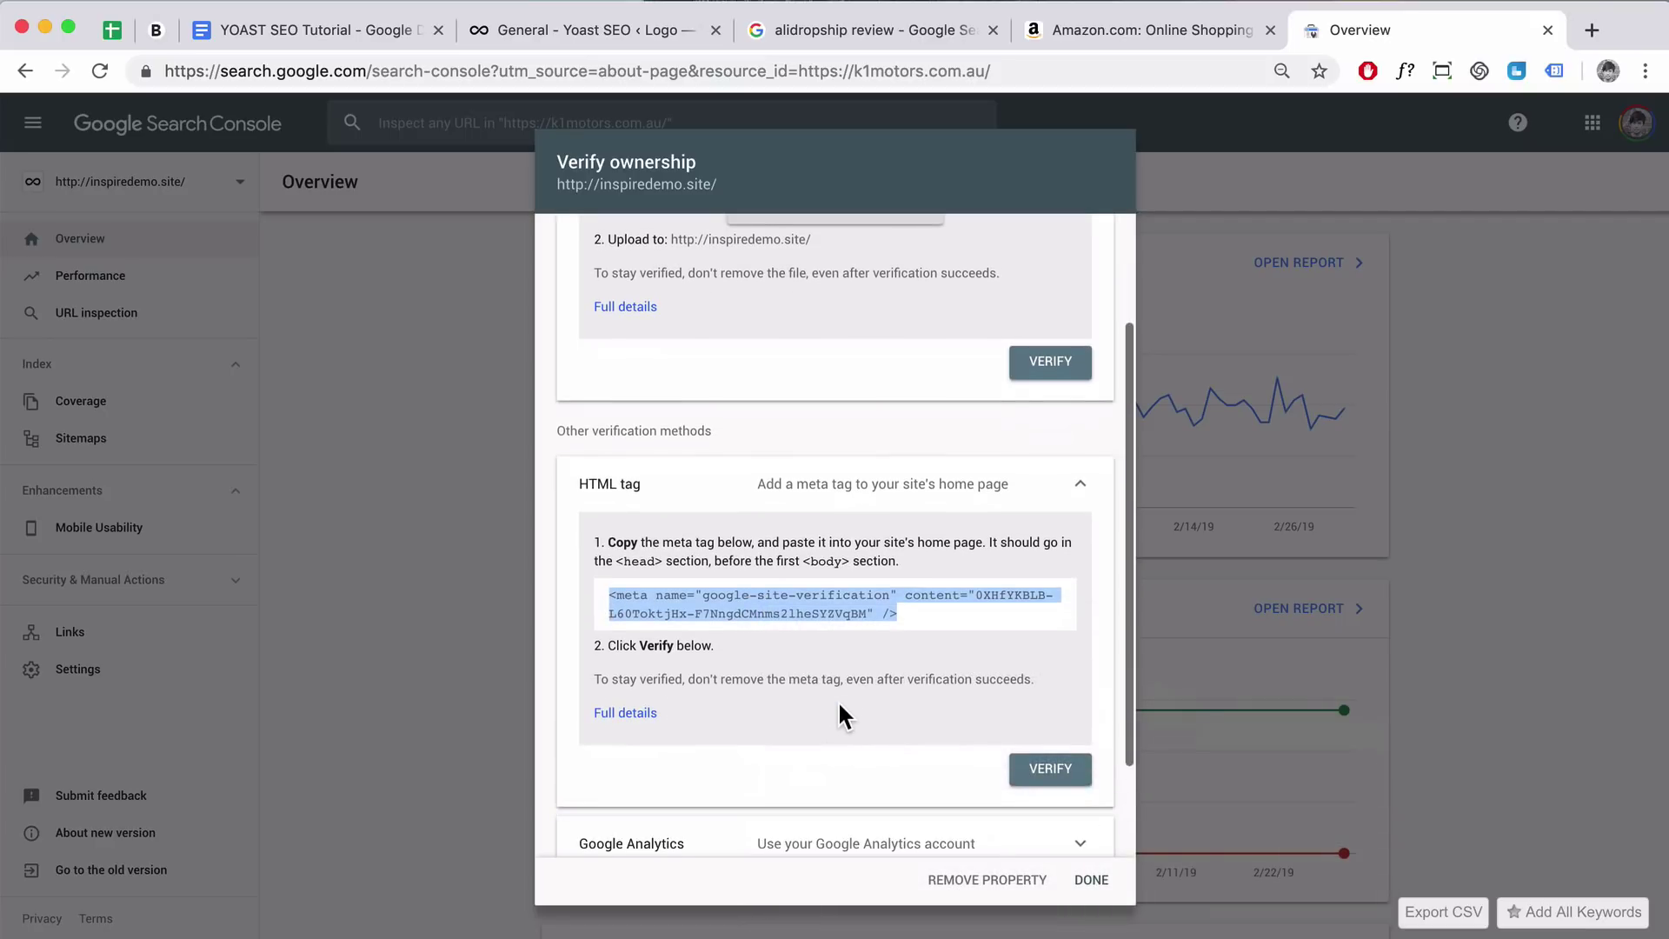
Paste the copied meta tag into Yoast's Google verification code field in WordPress and save the changes
{"action": "left_click", "coordinate": [533, 31]}
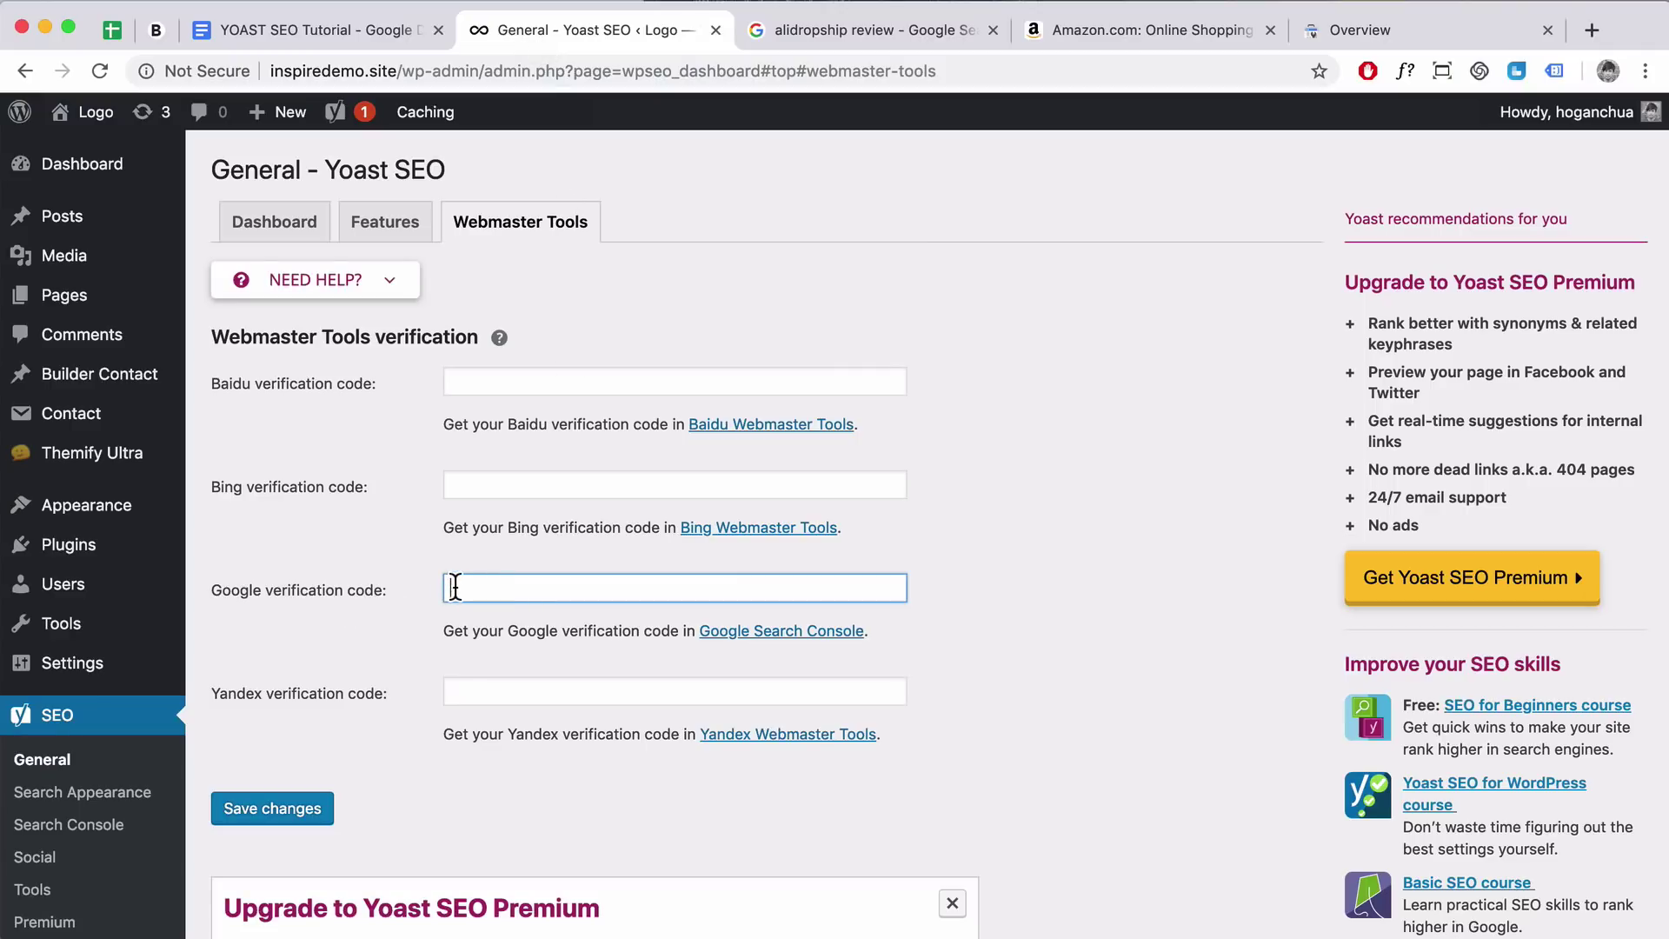
{"action": "key", "text": "super+v"}
{"action": "left_click_drag", "start_coordinate": [895, 588], "coordinate": [355, 584]}
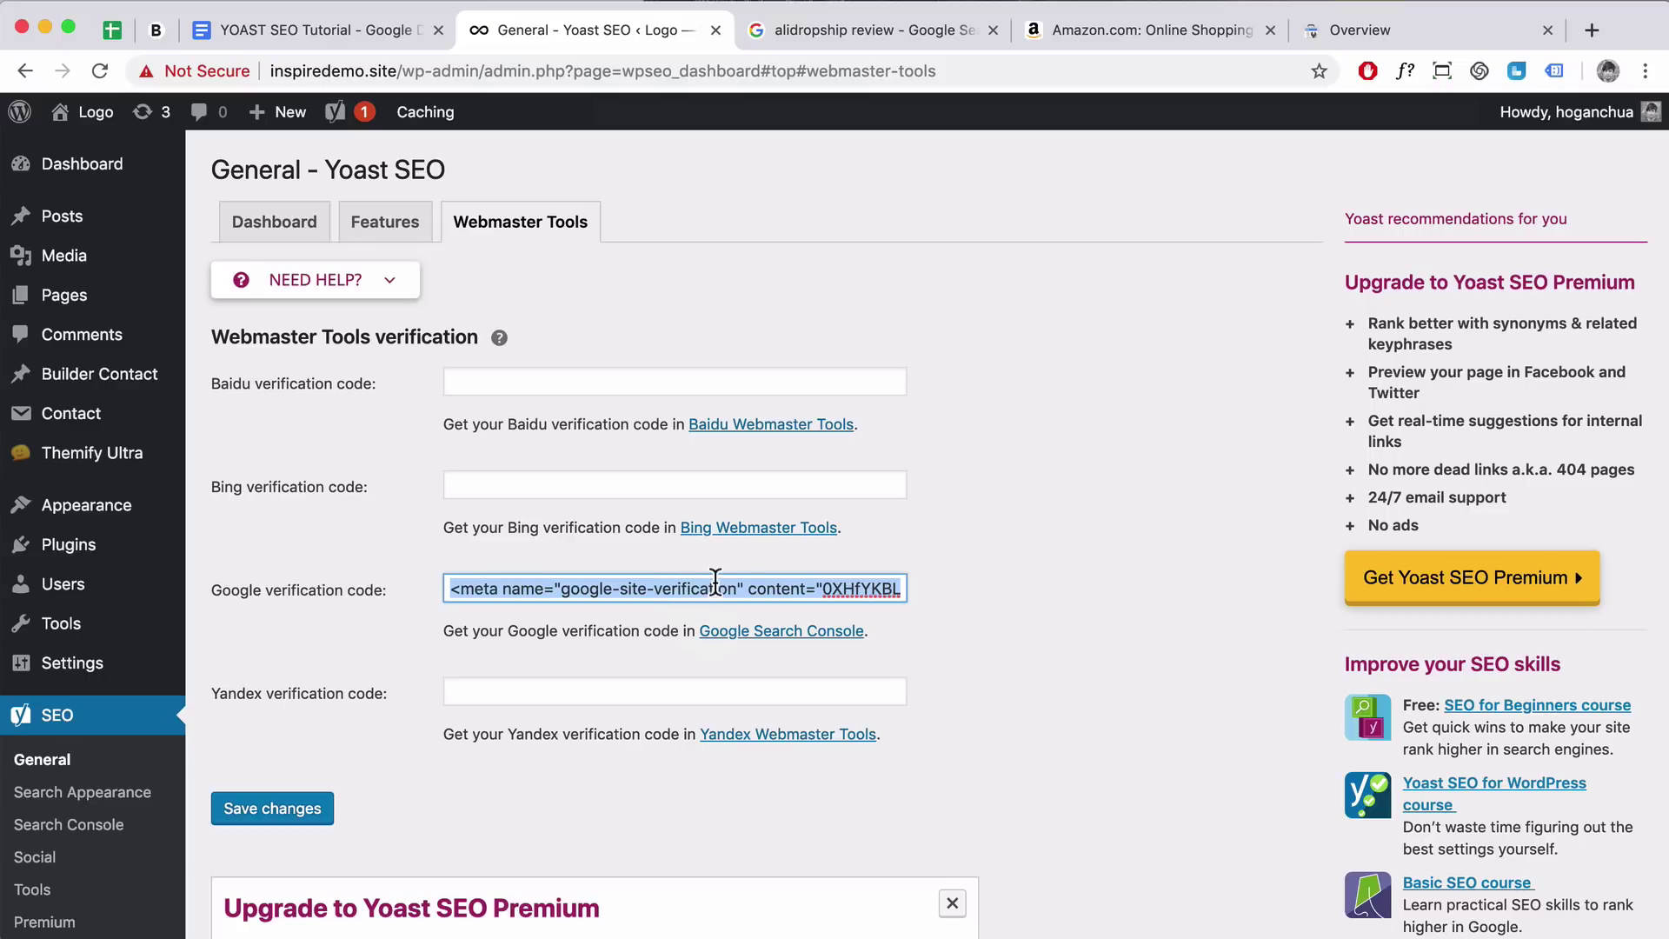
{"action": "left_click", "coordinate": [298, 812]}
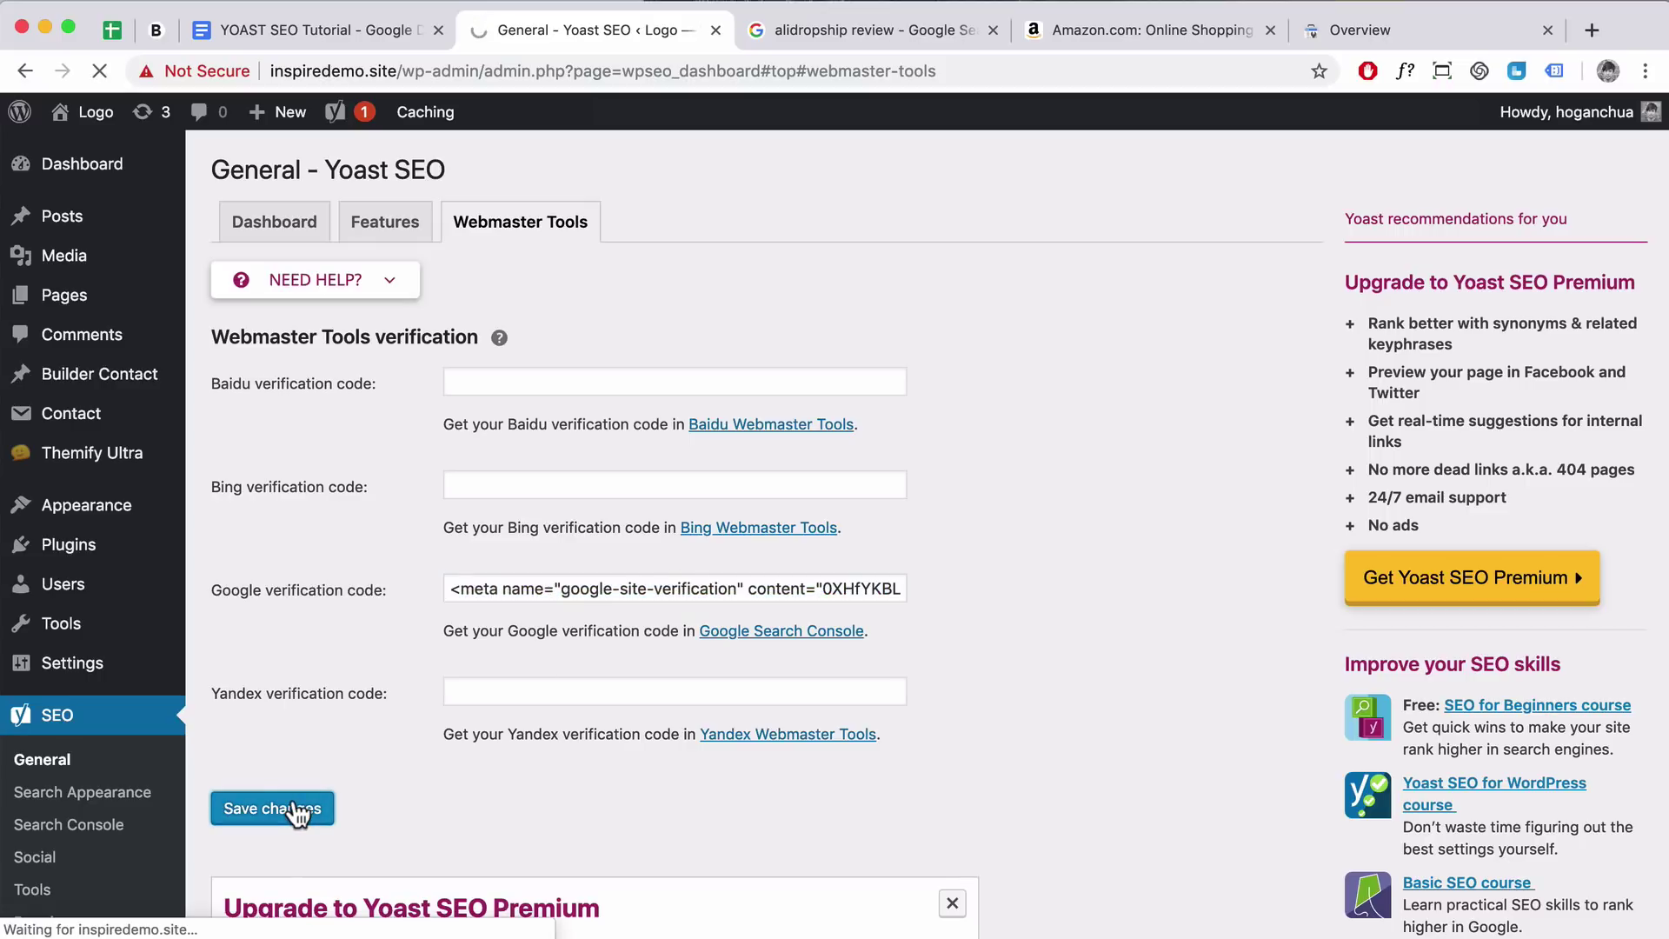
{"action": "mouse_move", "coordinate": [887, 655]}
{"action": "left_mouse_down"}
{"action": "mouse_move", "coordinate": [423, 666]}
{"action": "mouse_move", "coordinate": [859, 655]}
{"action": "left_mouse_up"}
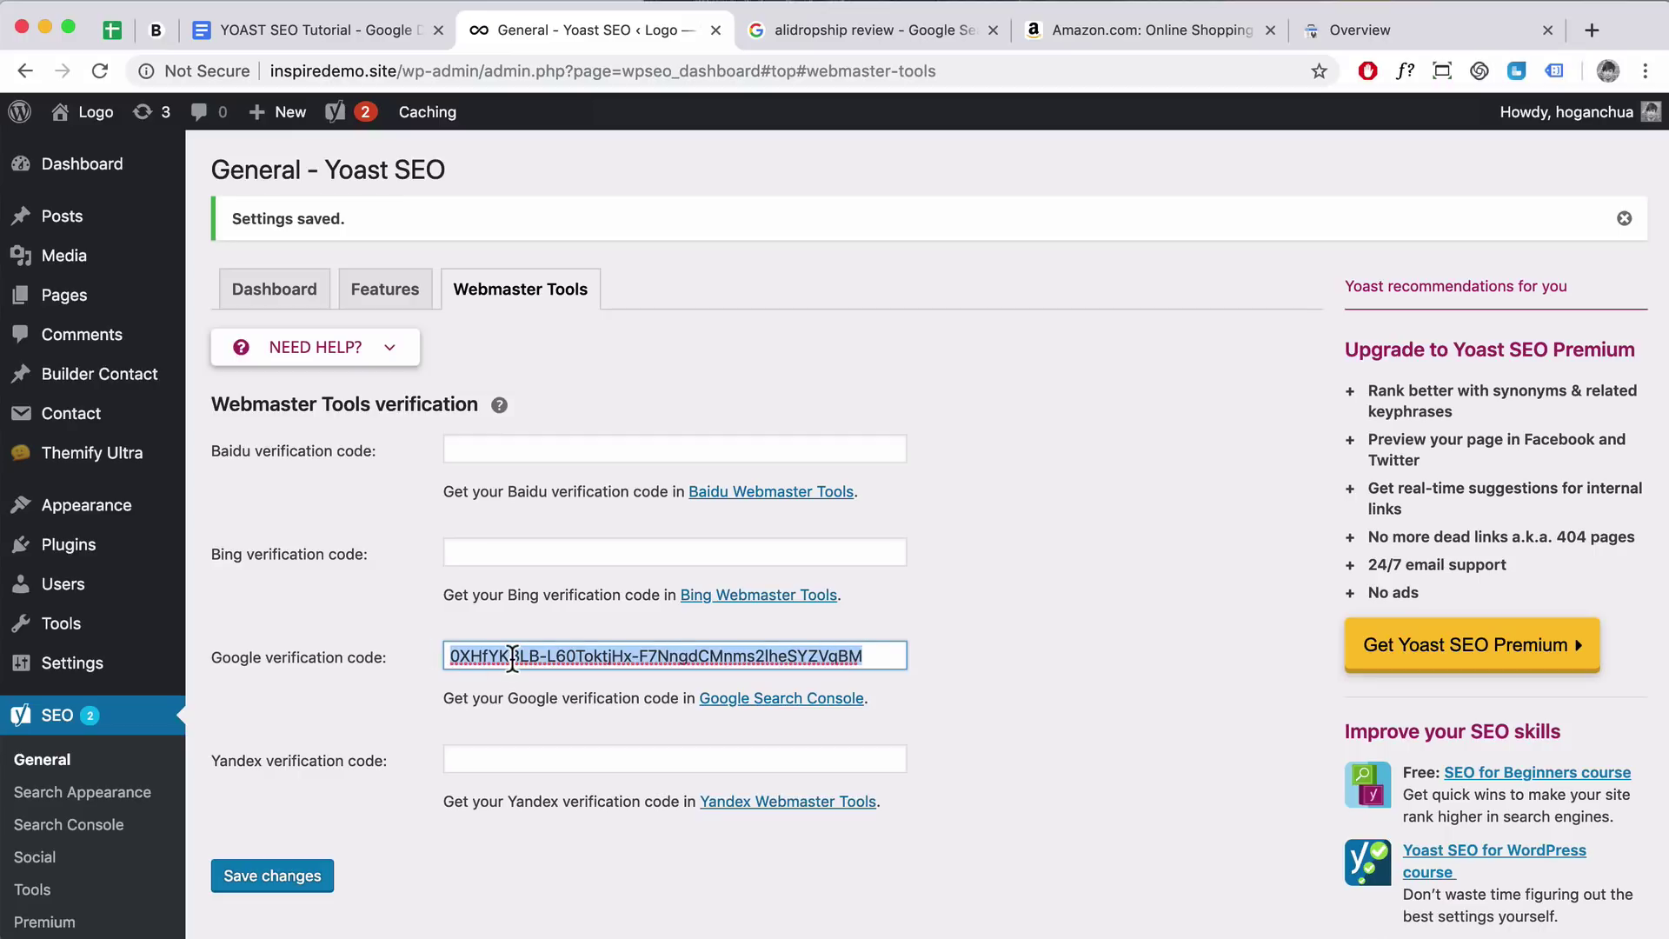
{"action": "left_click", "coordinate": [1358, 35]}
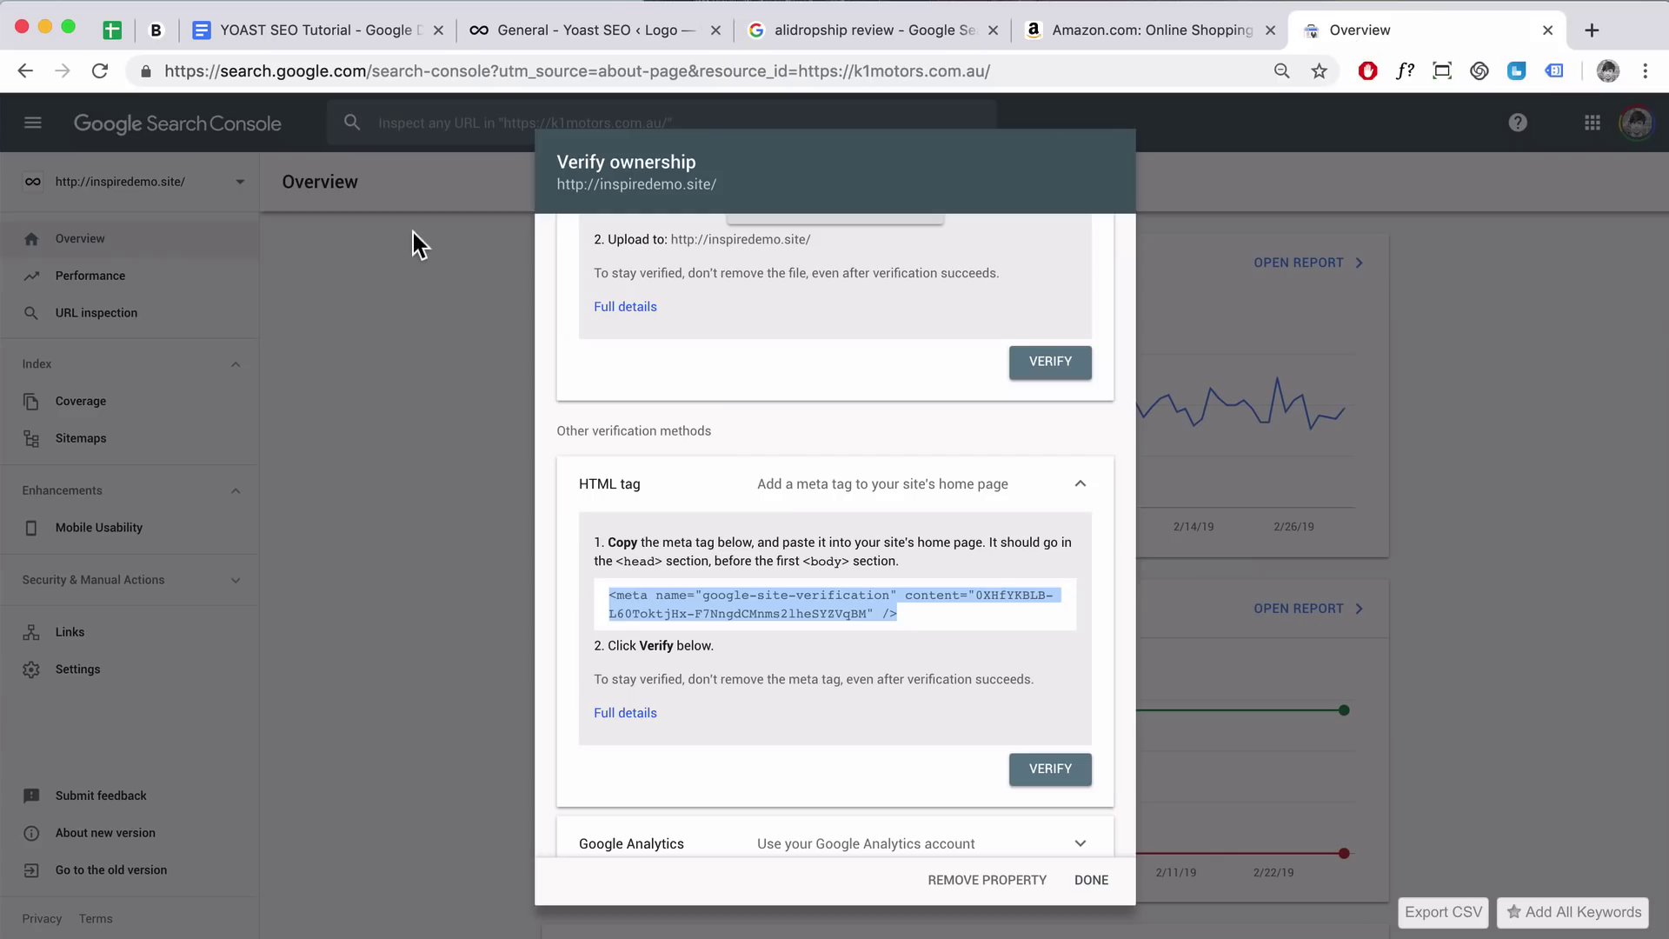
{"action": "left_click", "coordinate": [1048, 781]}
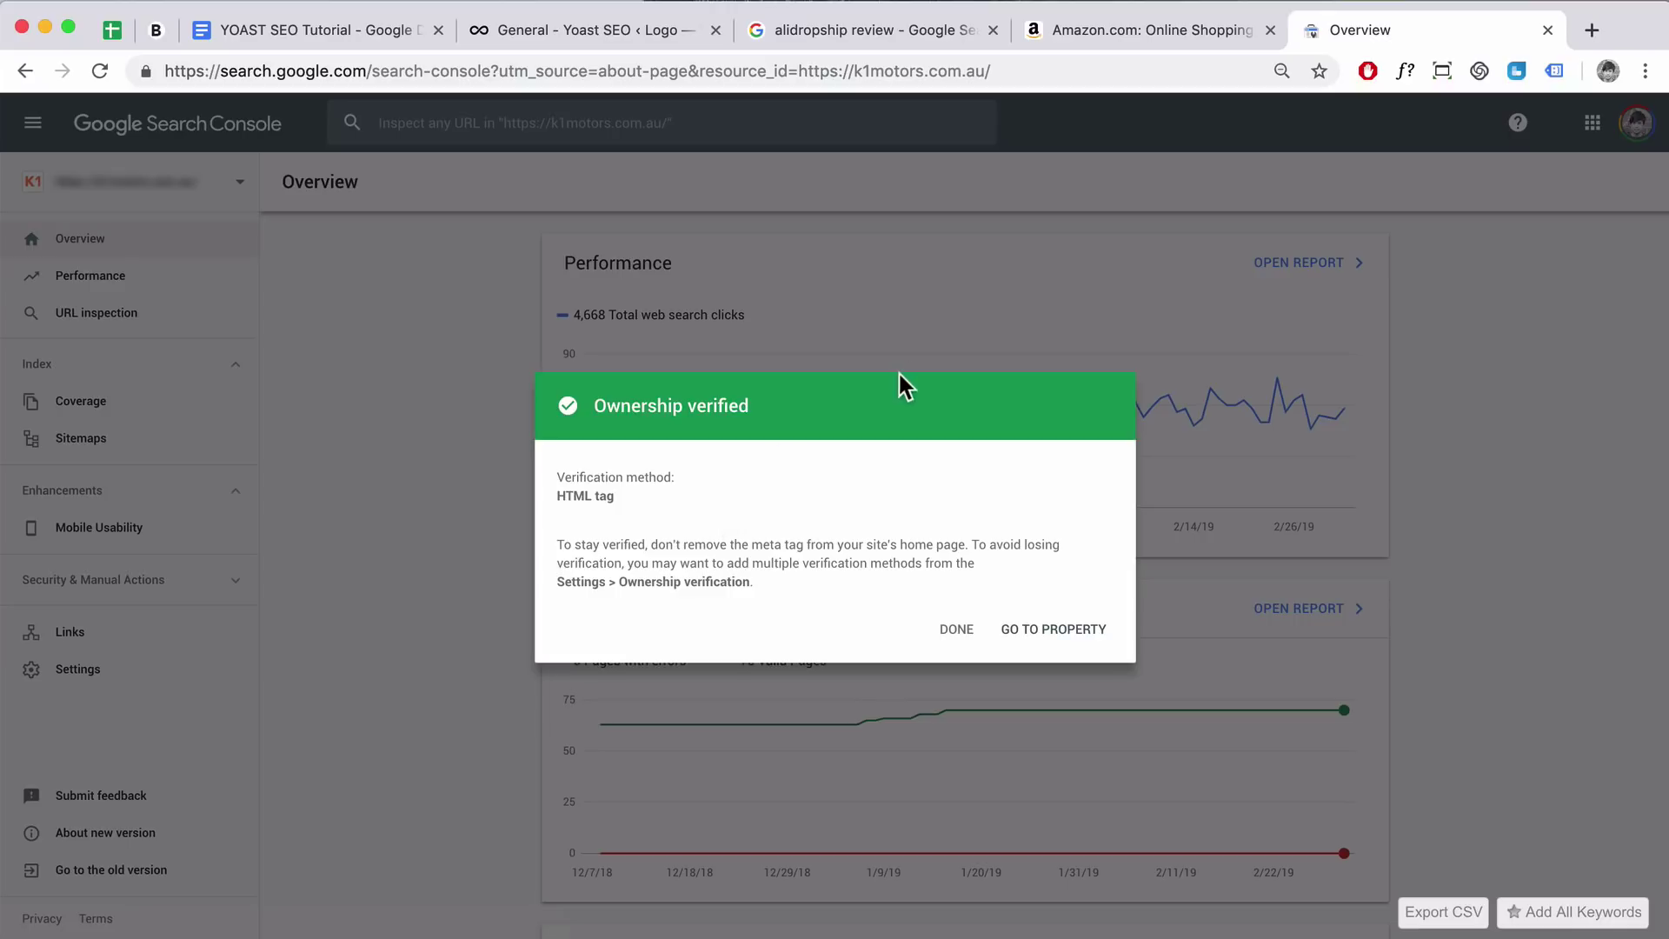
{"action": "left_click", "coordinate": [600, 30]}
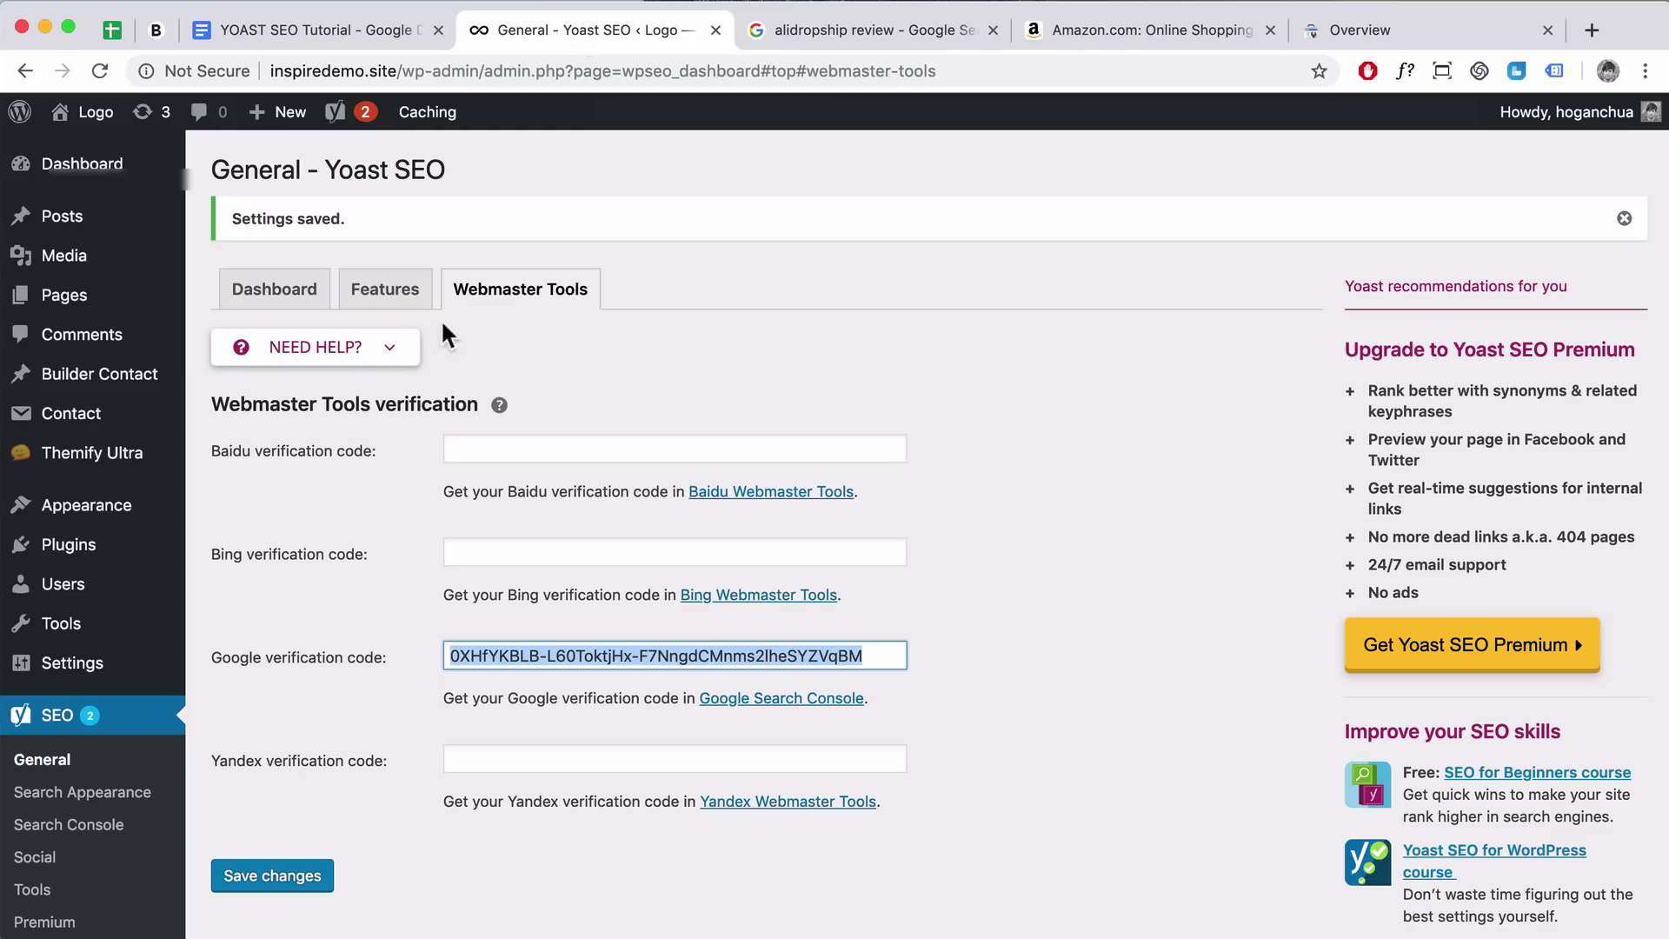
{"action": "left_click", "coordinate": [1426, 33]}
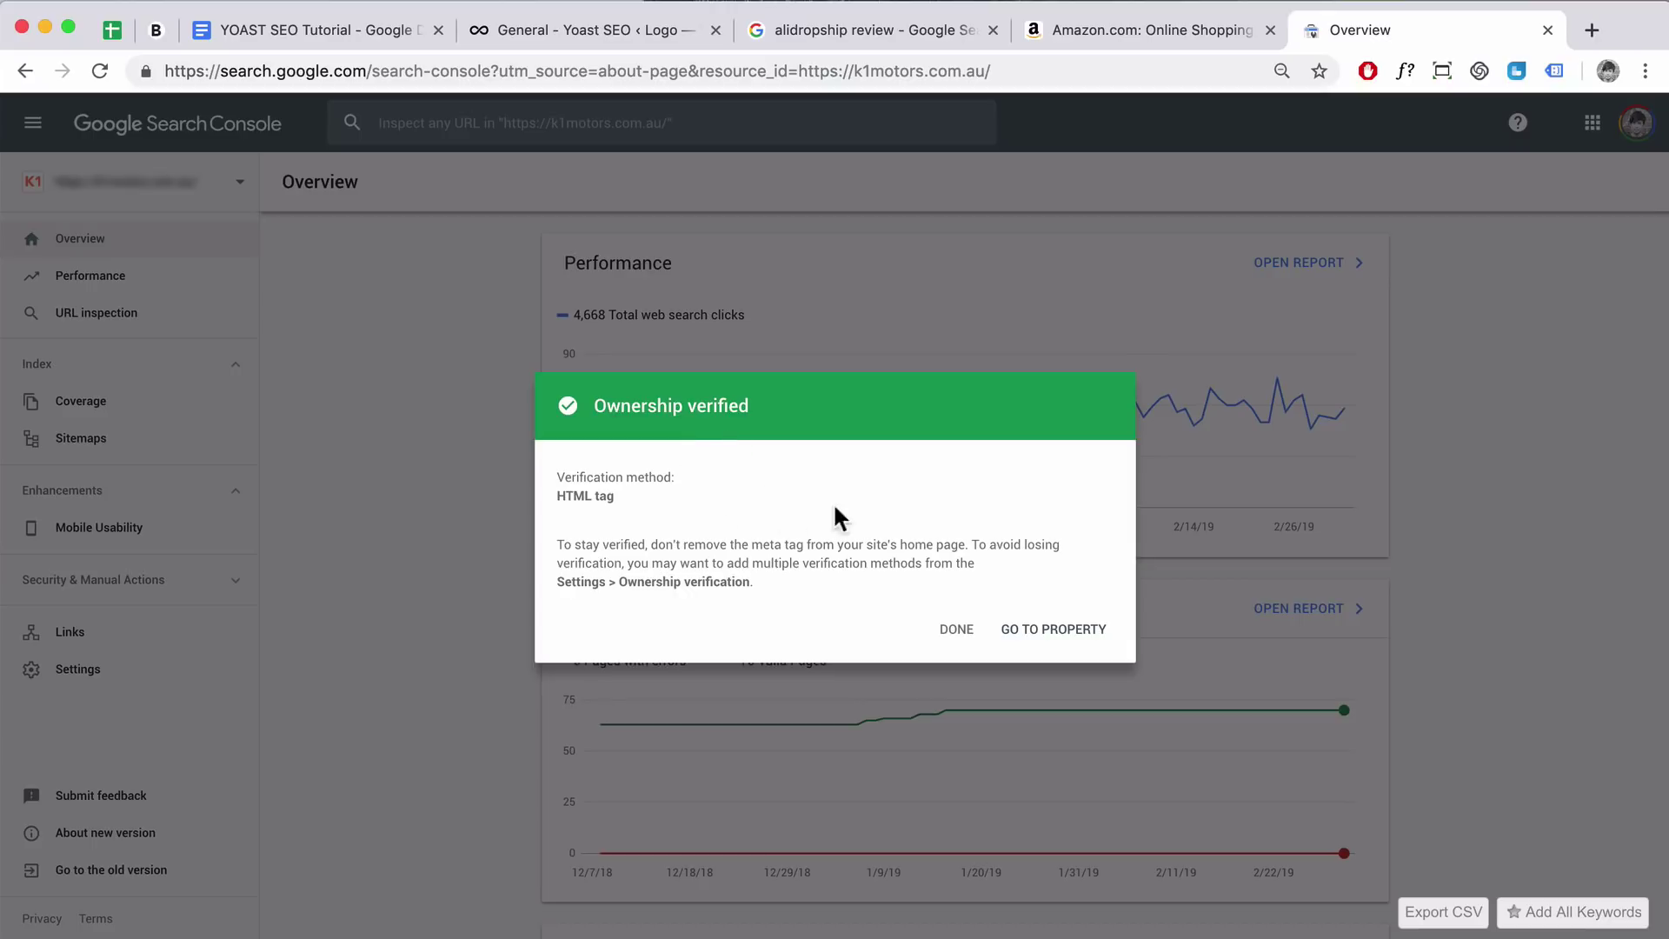
{"action": "left_click", "coordinate": [954, 629]}
Switch back to the WordPress admin and start a new post from the posts list
{"action": "left_click", "coordinate": [568, 33]}
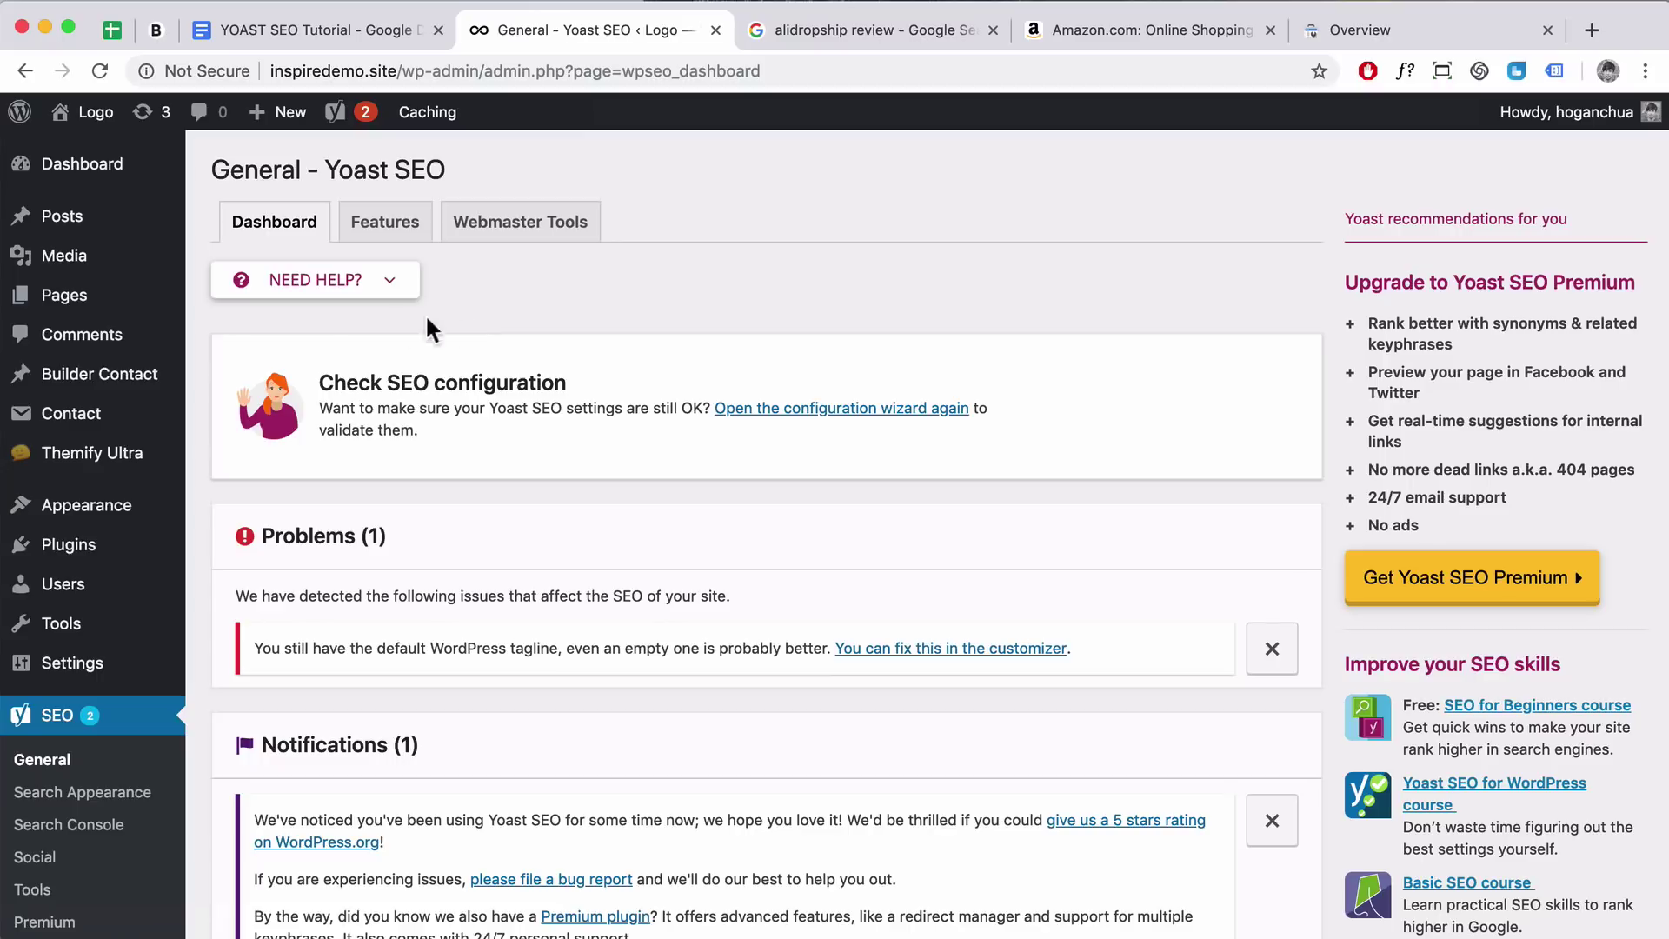
{"action": "mouse_move", "coordinate": [129, 313]}
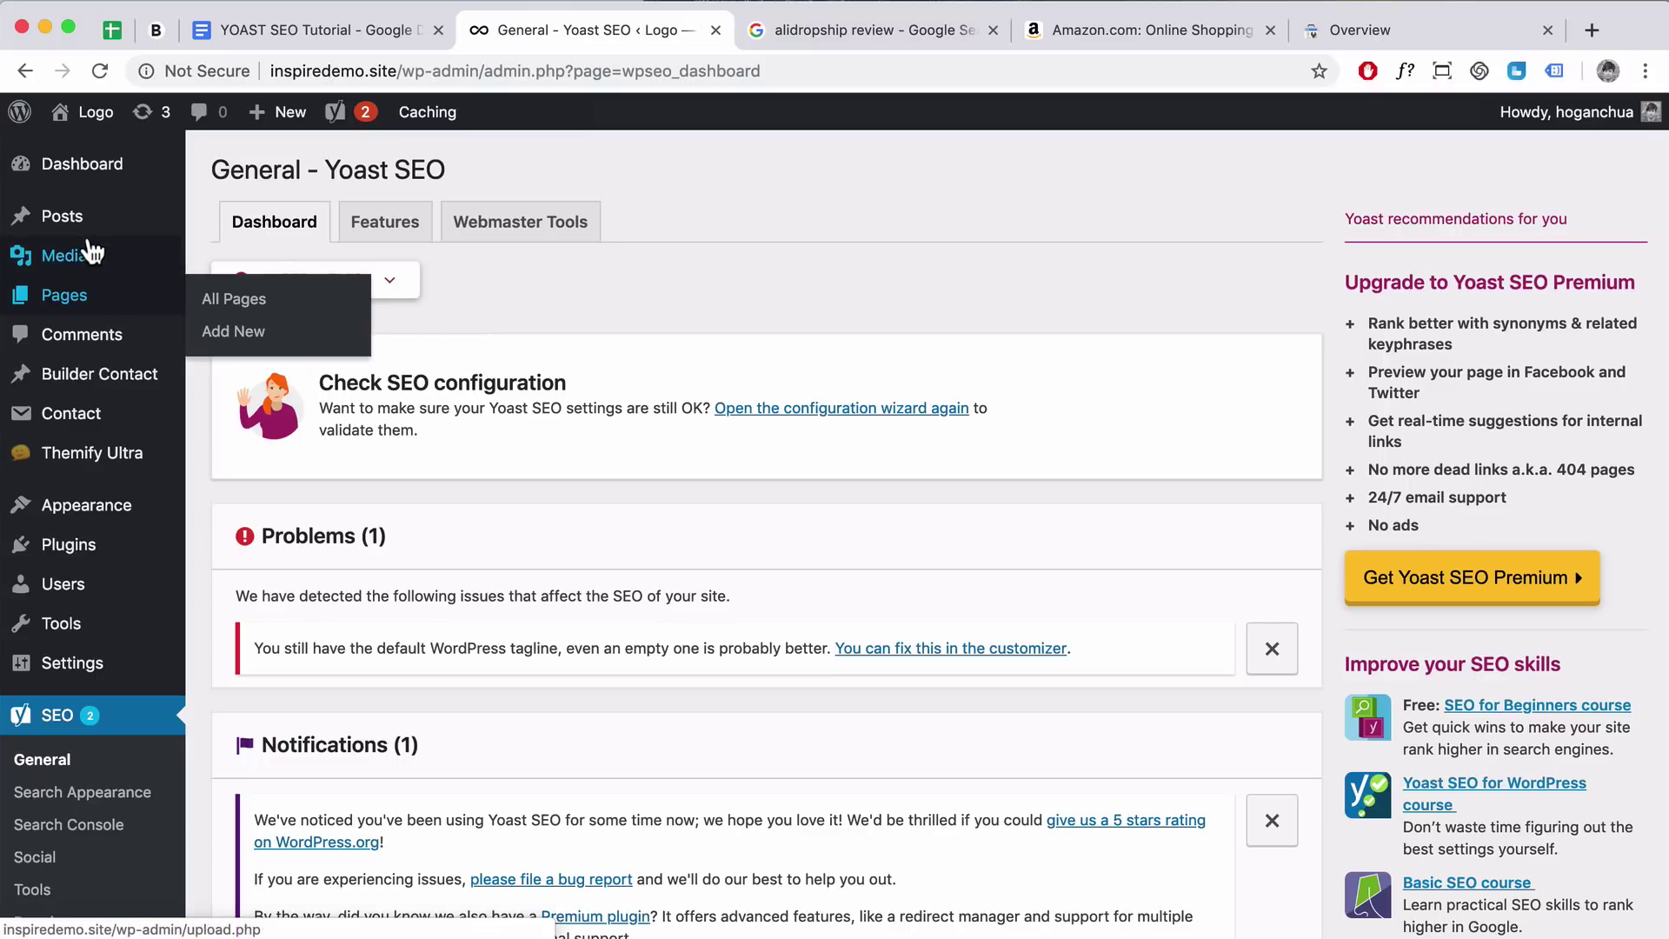
{"action": "mouse_move", "coordinate": [73, 231]}
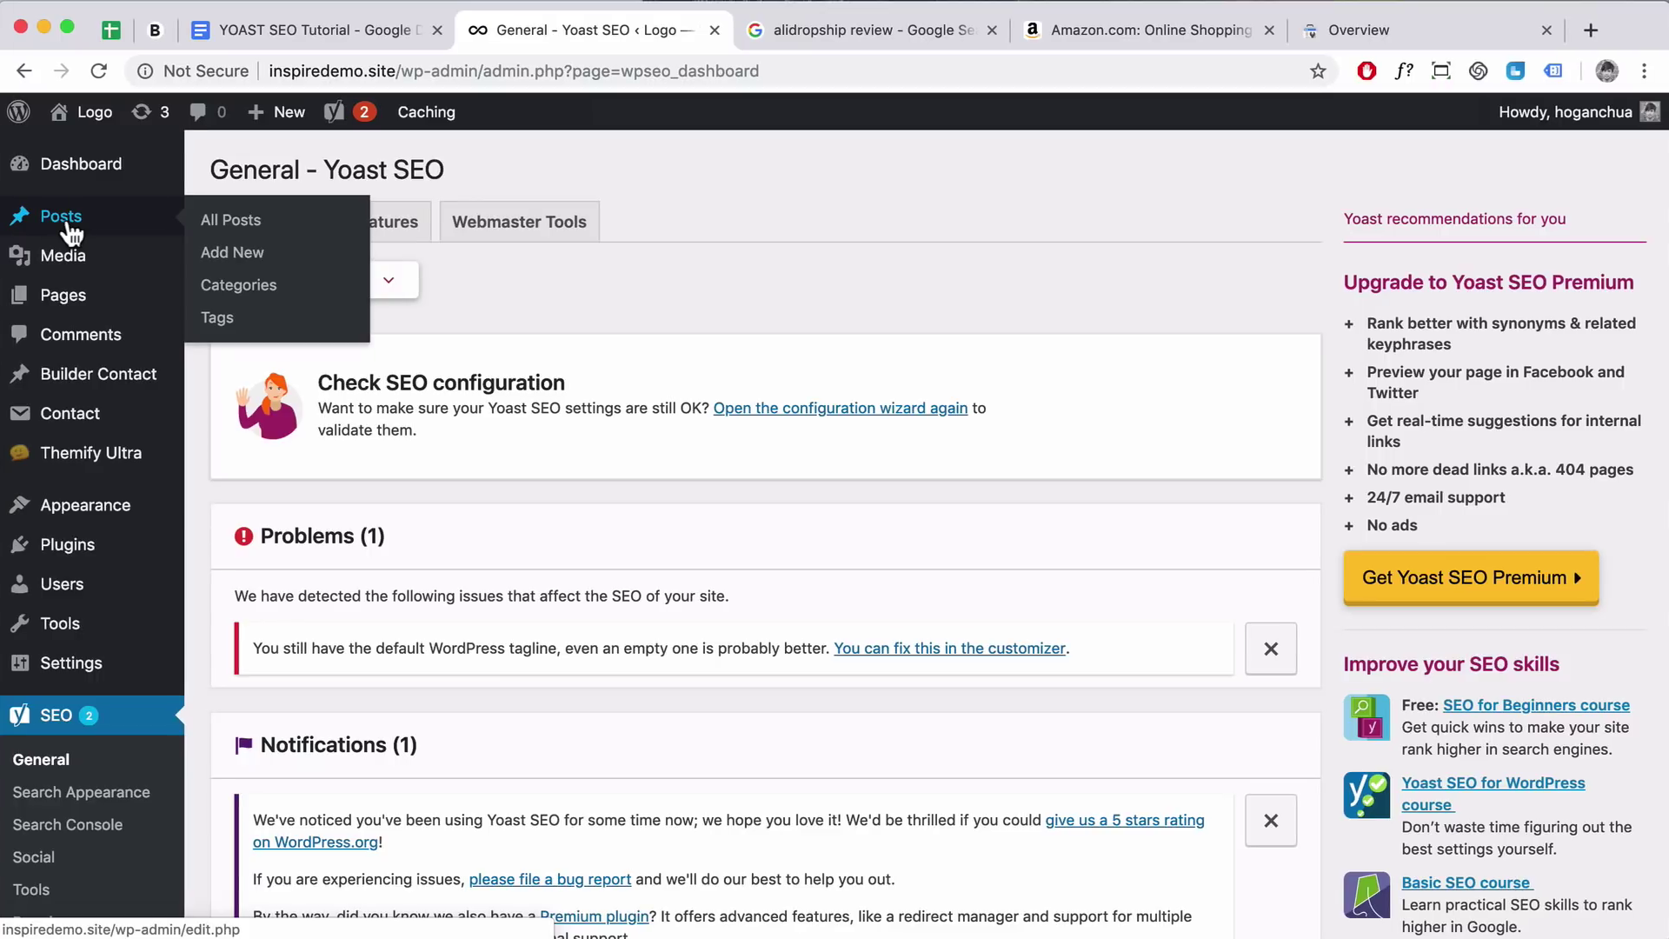
{"action": "left_click", "coordinate": [68, 223]}
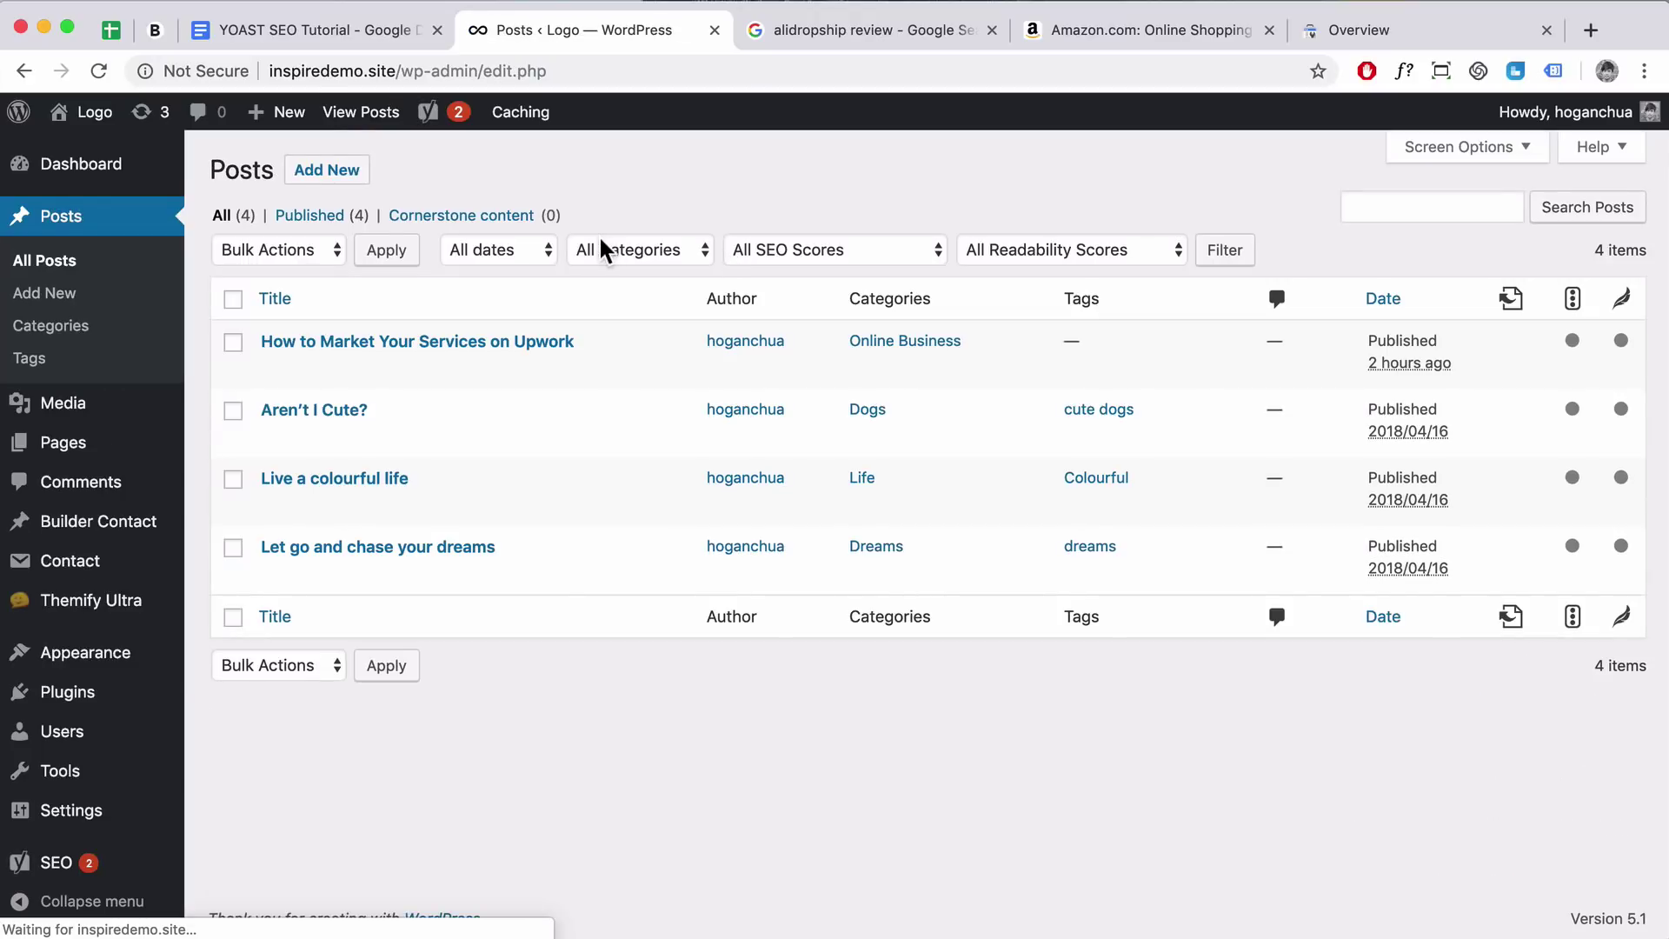
{"action": "left_click", "coordinate": [343, 178]}
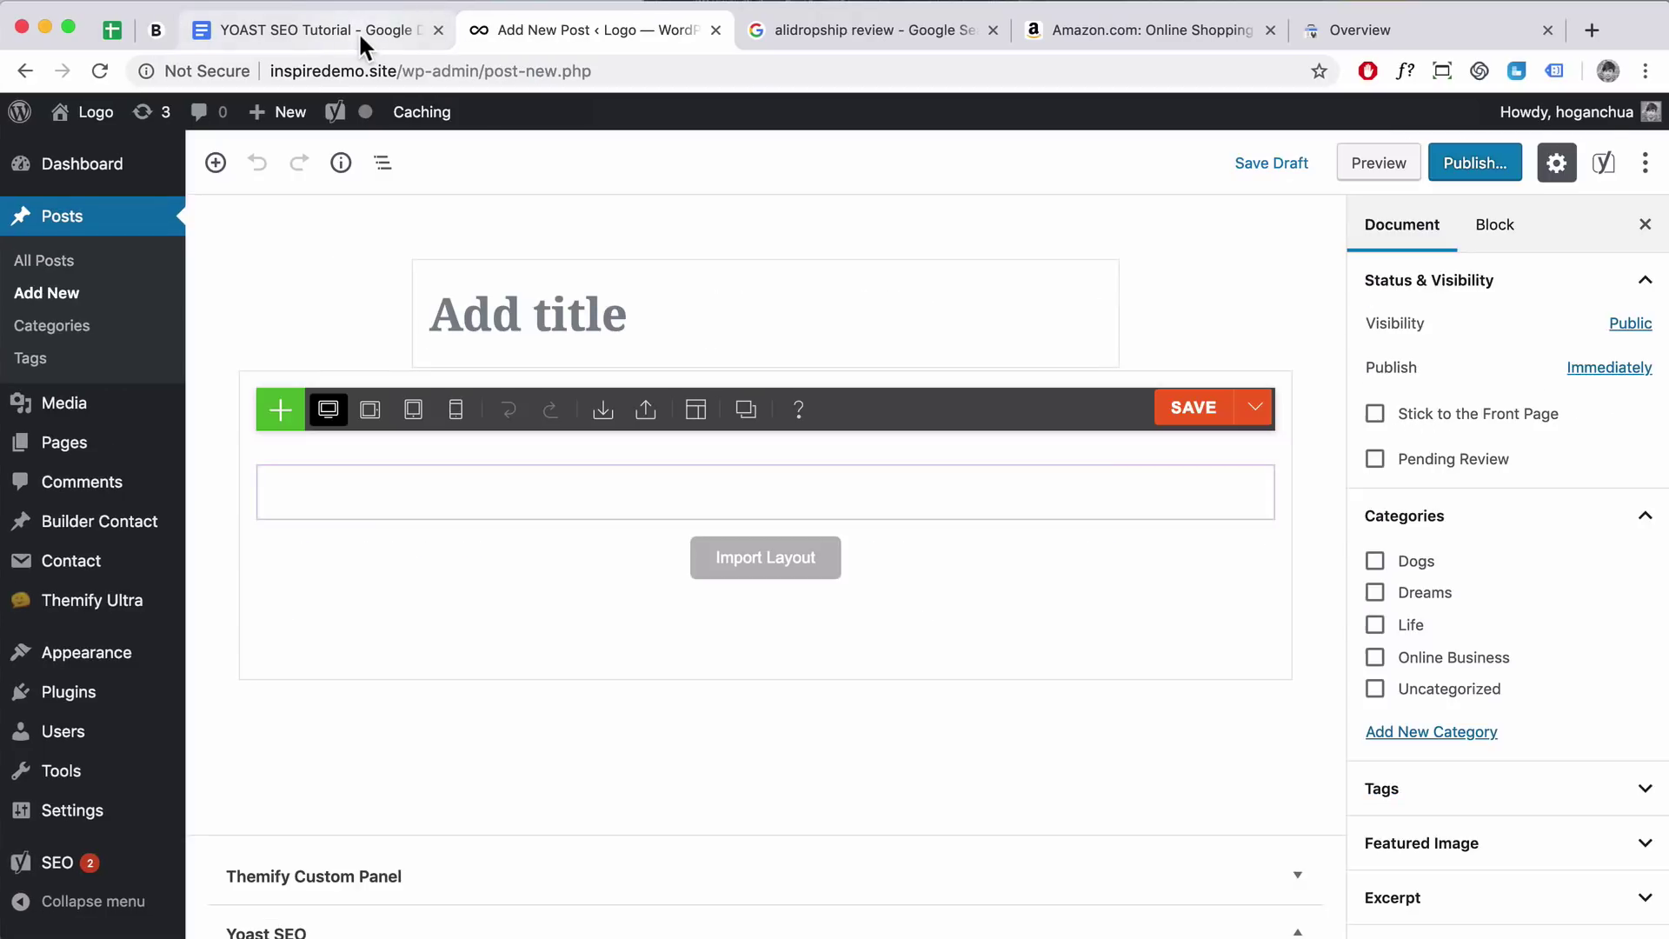
Copy the heading "How to Make Money Online - The Truth, Reality and Where to Start" from the YOAST SEO Tutorial Google Doc
{"action": "left_click", "coordinate": [358, 31]}
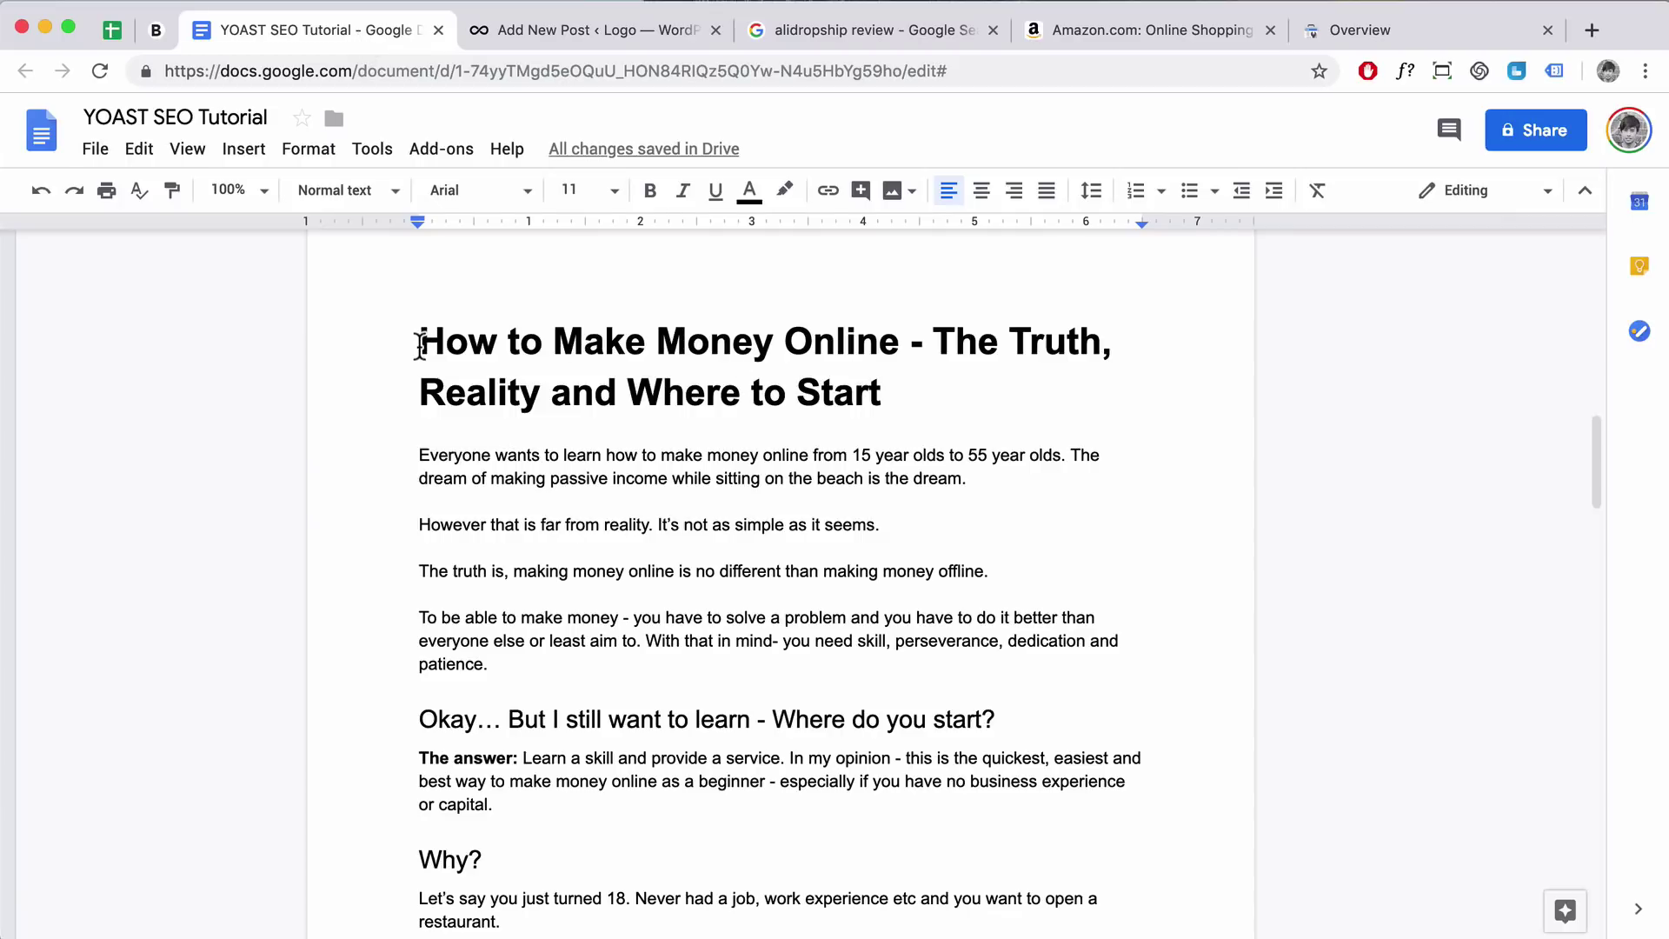
{"action": "left_click_drag", "start_coordinate": [420, 342], "coordinate": [885, 391]}
{"action": "key", "text": "super+c"}
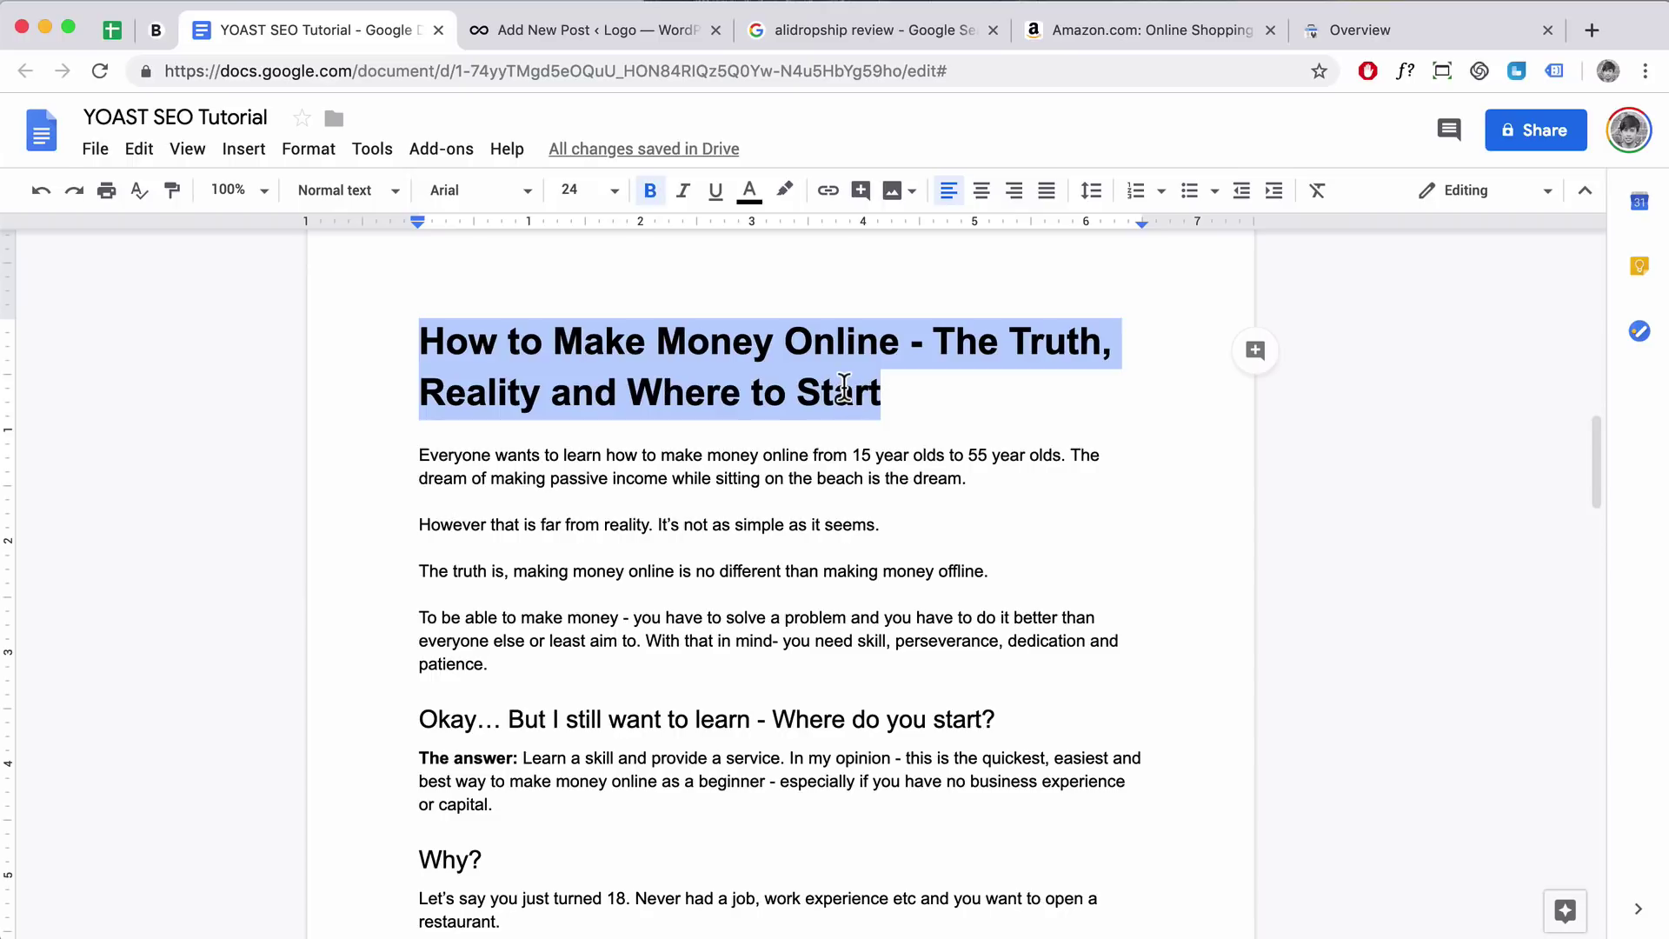
Paste the copied heading "How to Make Money Online - The Truth, Reality and Where to Start" as the new WordPress post's title
{"action": "left_click", "coordinate": [527, 31]}
{"action": "left_click", "coordinate": [524, 313]}
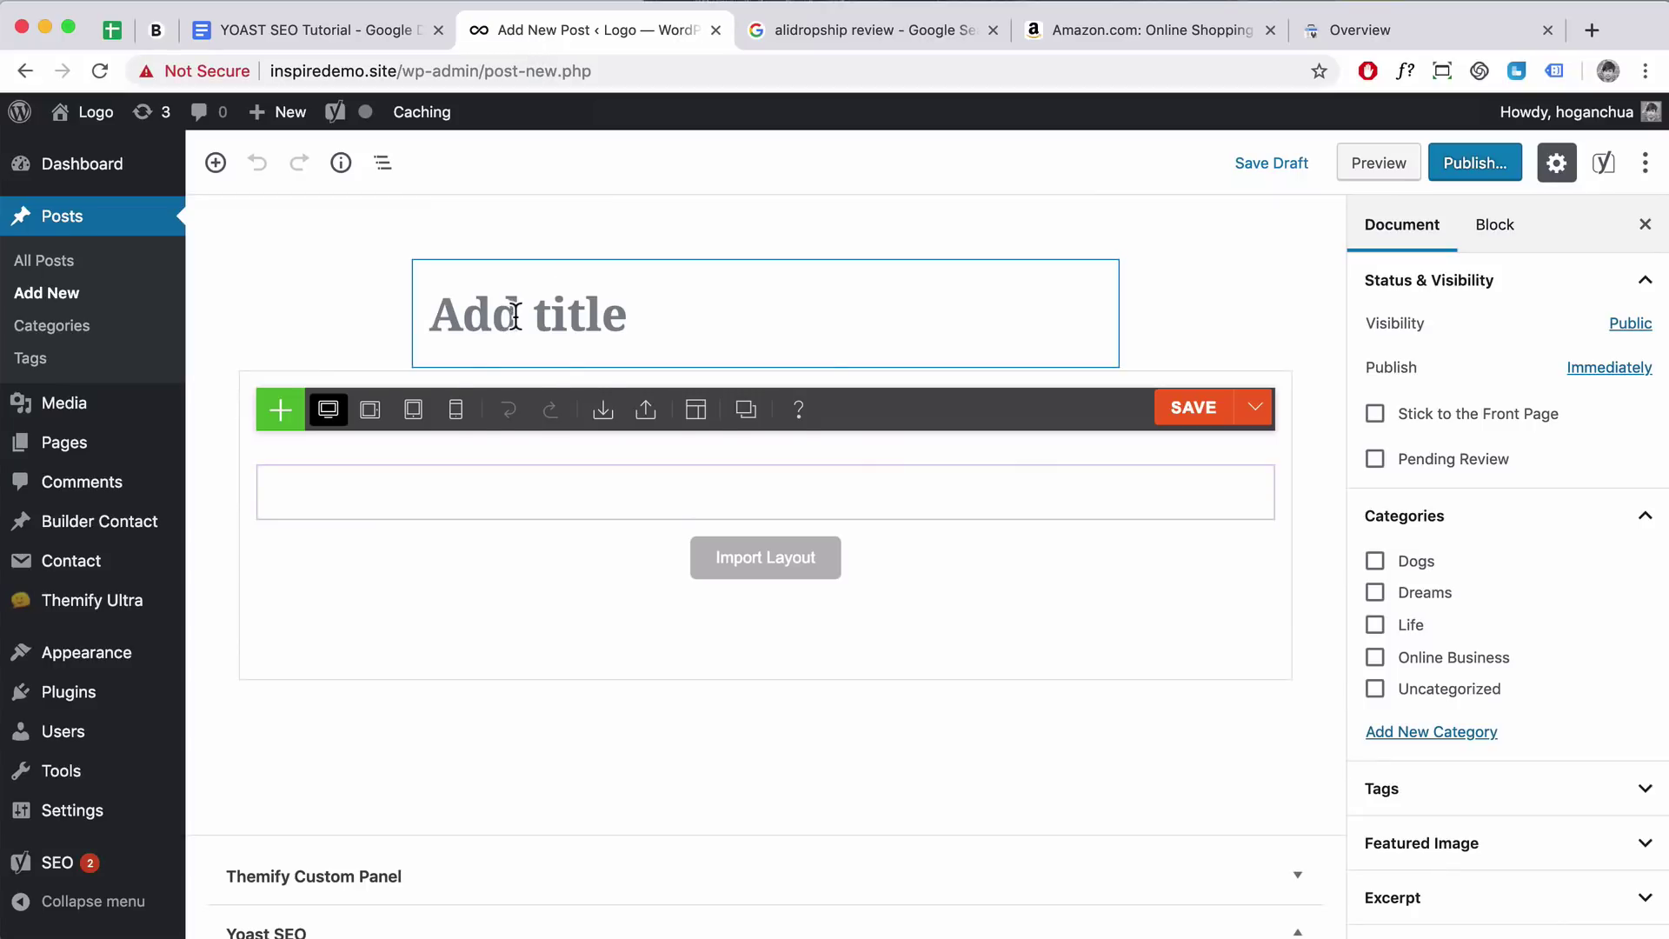
{"action": "key", "text": "super+v"}
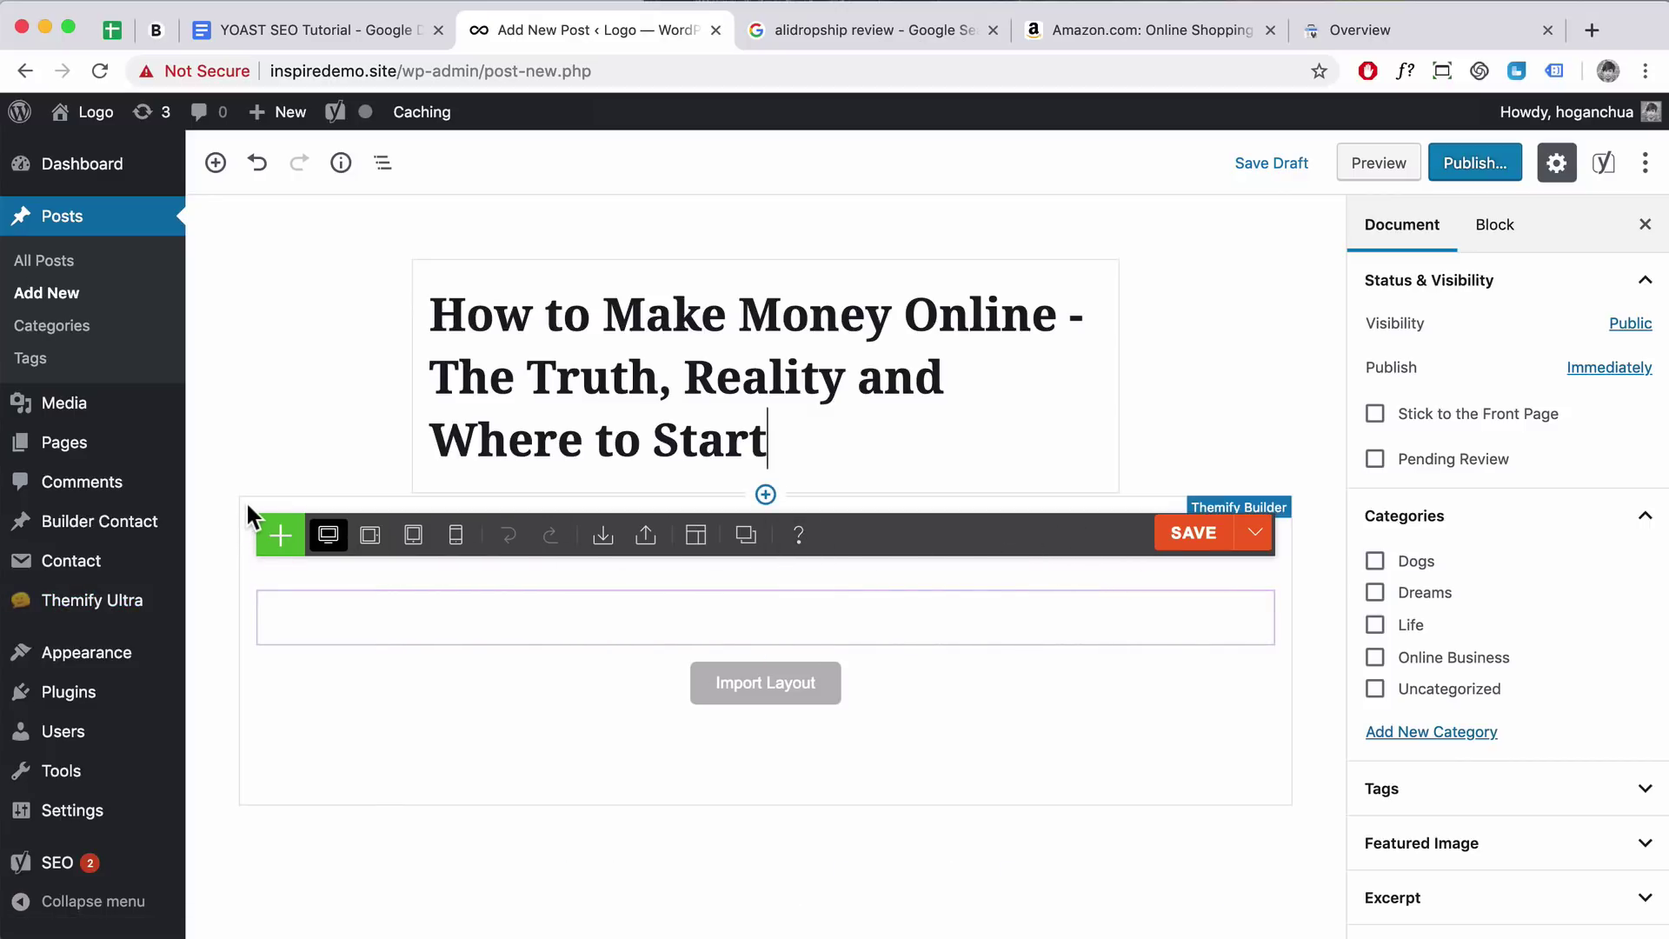
Remove the Themify Builder block below the title of the new post
{"action": "left_click", "coordinate": [304, 500]}
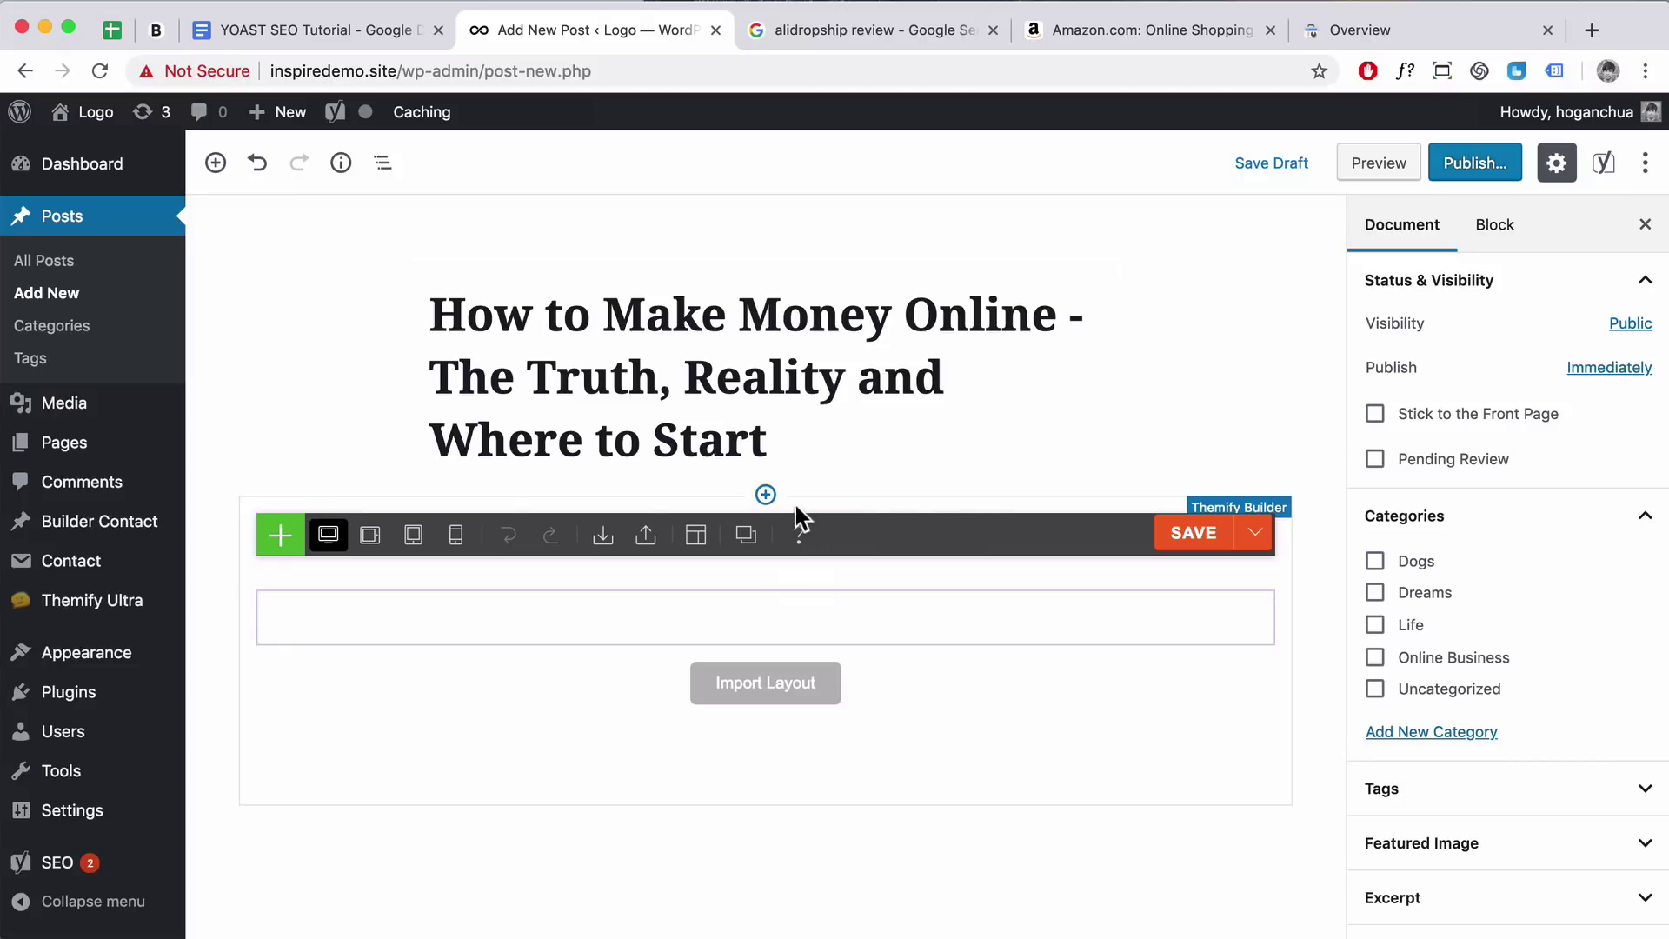
{"action": "mouse_move", "coordinate": [295, 583]}
{"action": "left_click", "coordinate": [244, 502]}
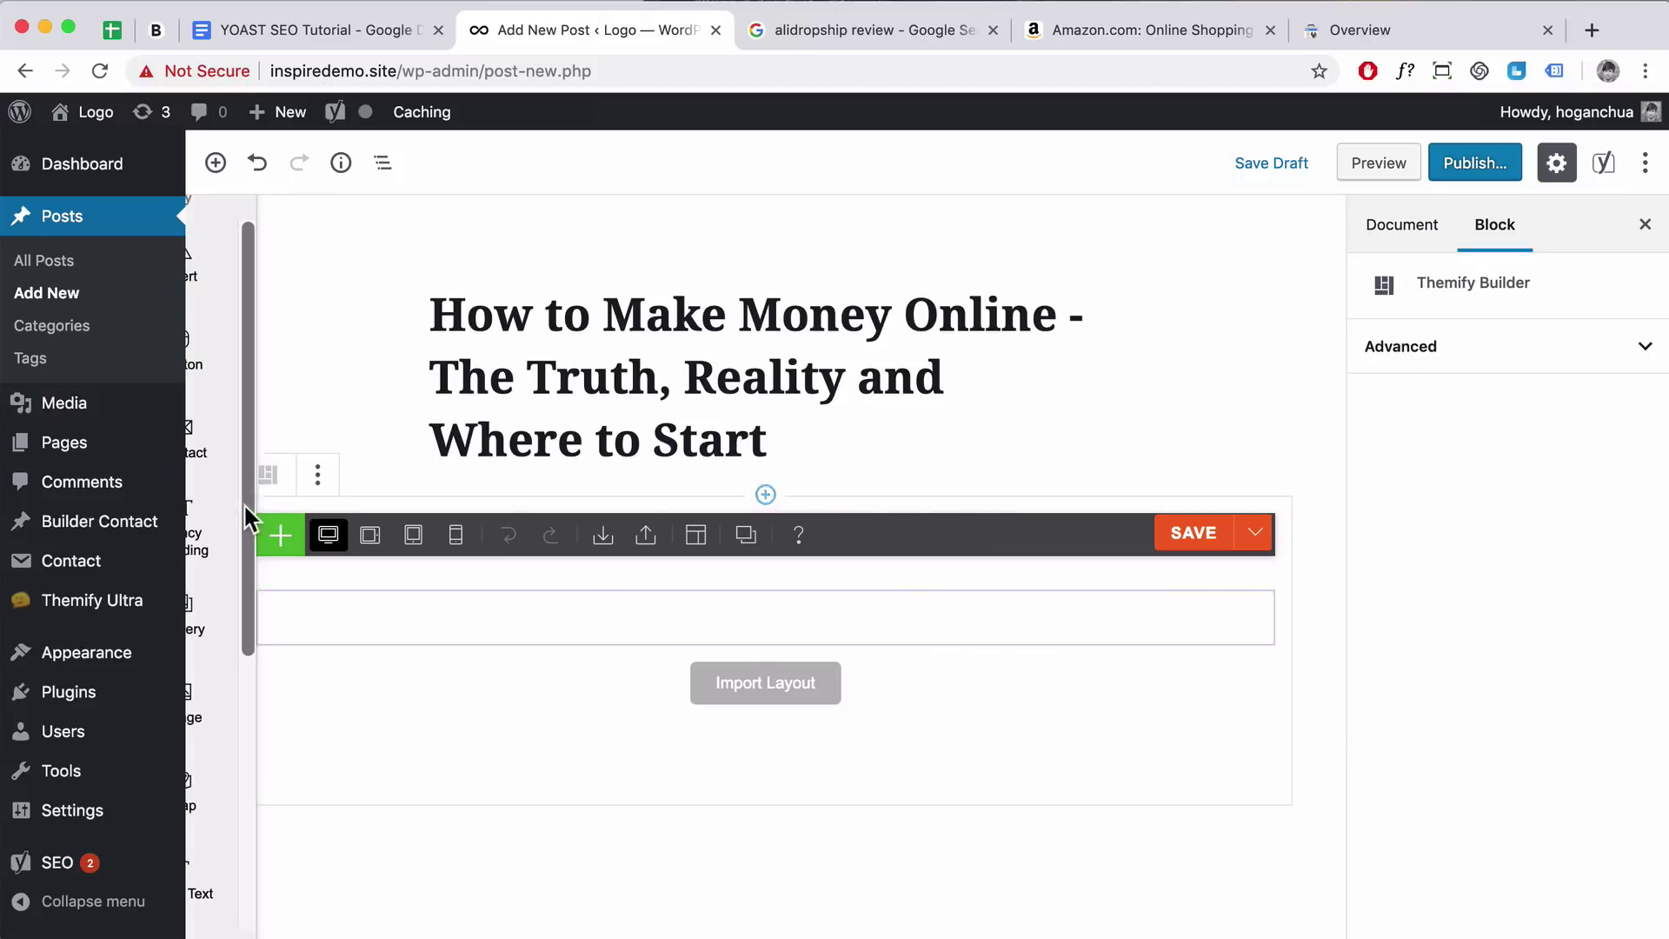
{"action": "left_click", "coordinate": [318, 476]}
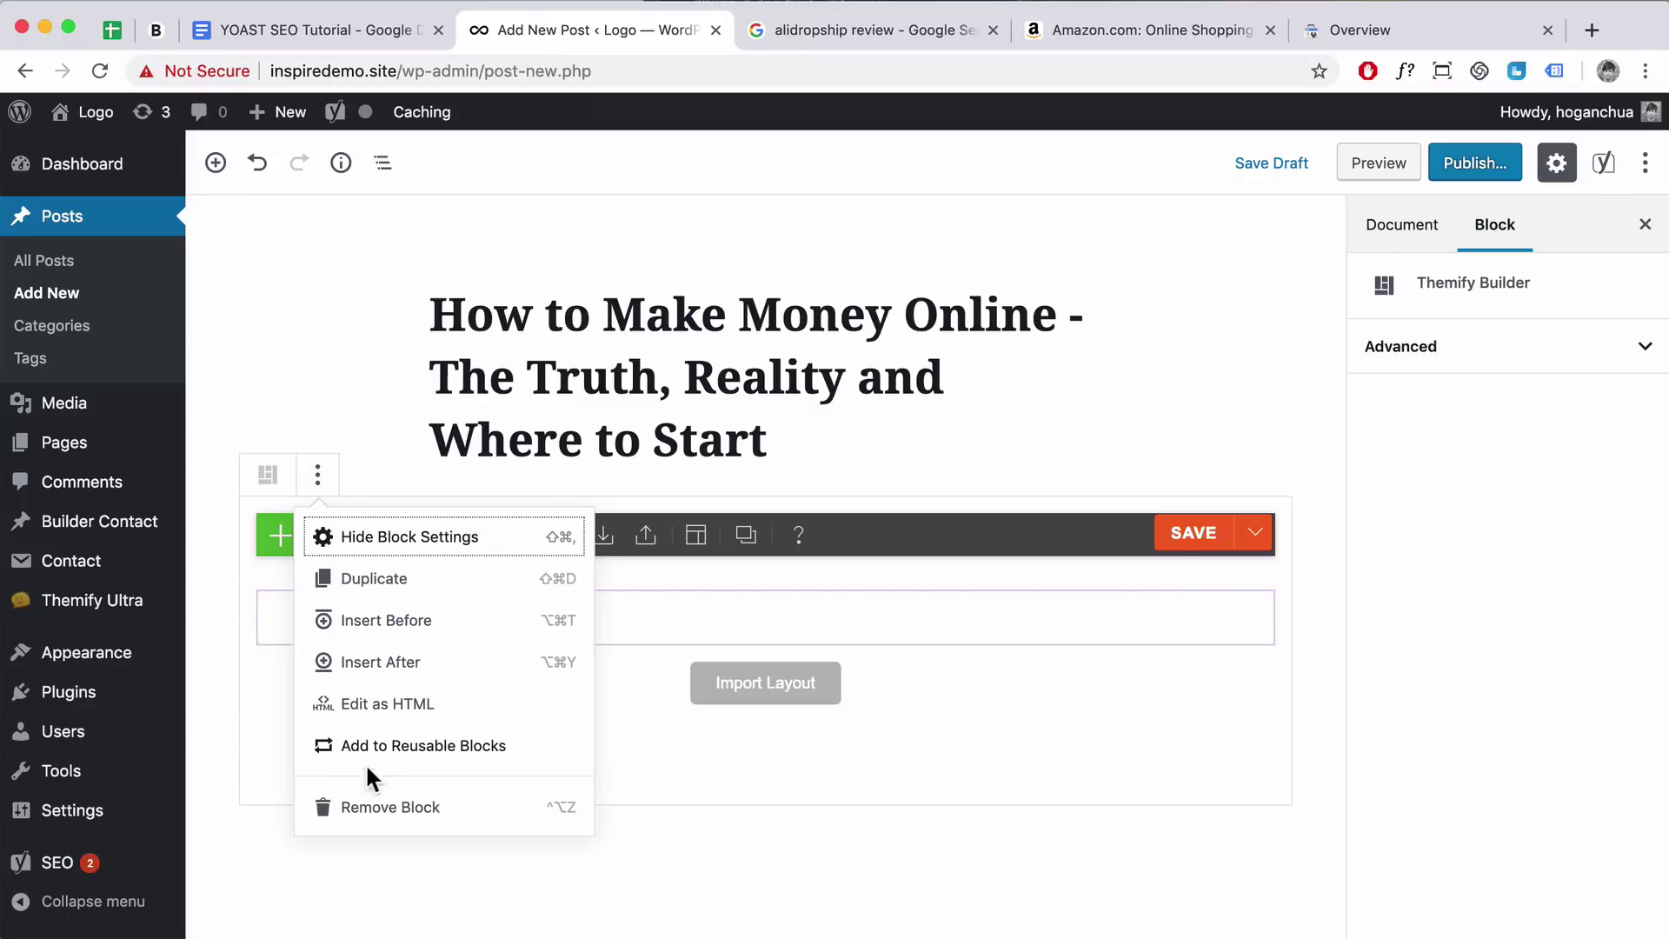
{"action": "left_click", "coordinate": [373, 801]}
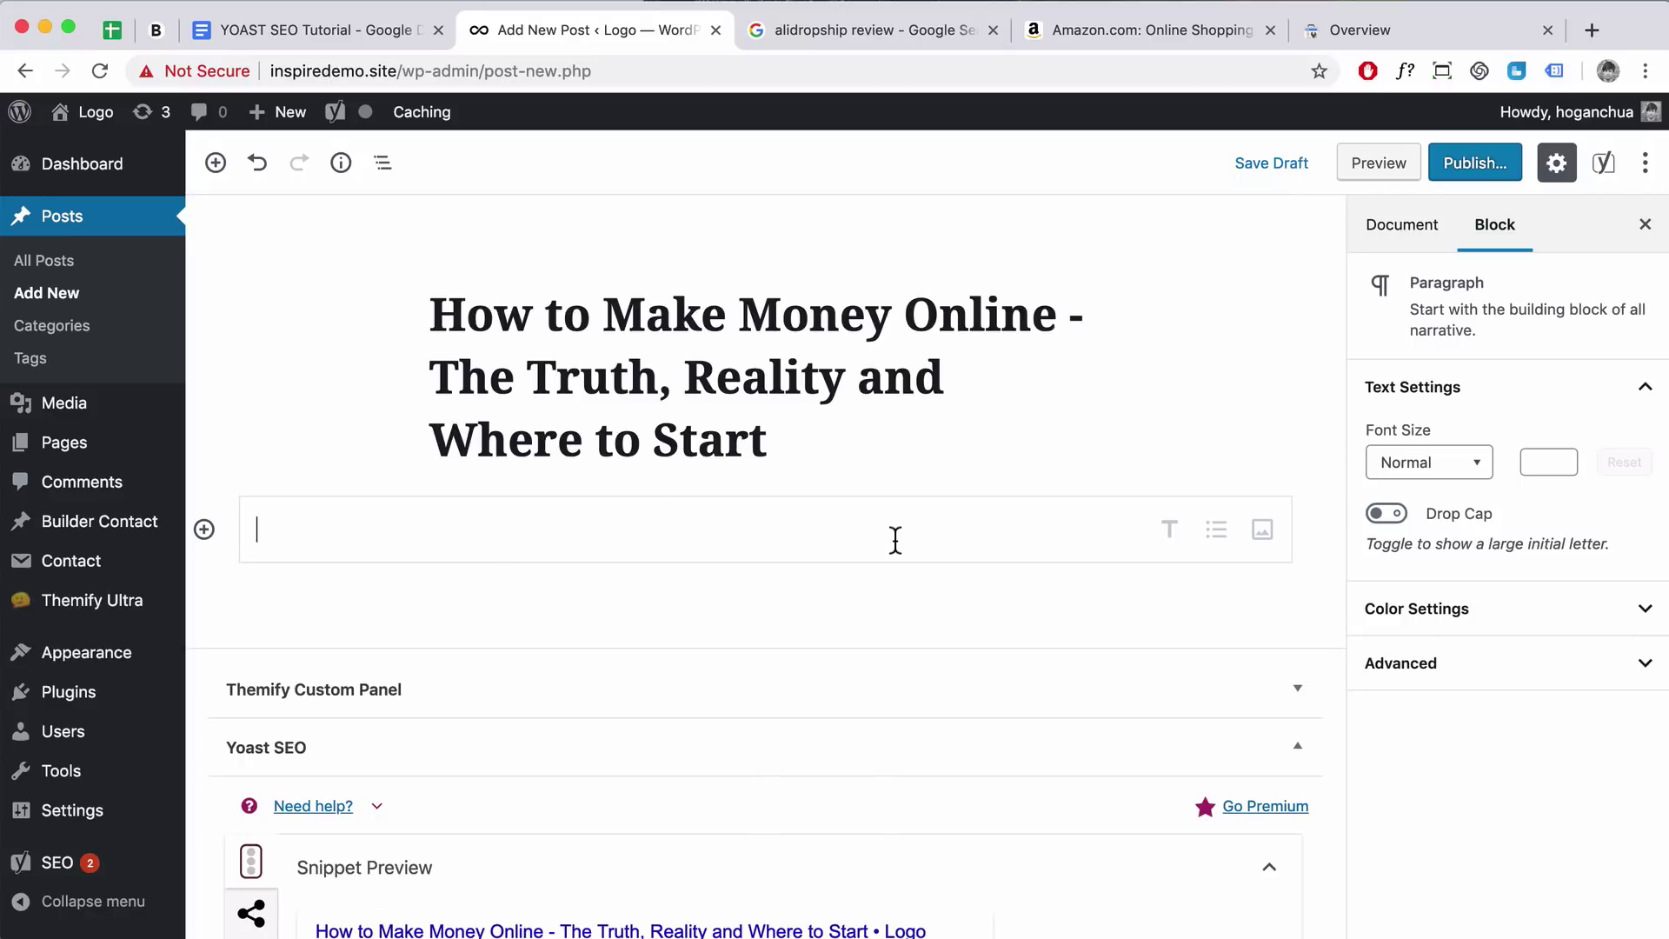
Copy the article body from "Everyone wants to learn" through "To be continued." in the Google Doc and paste it into the WordPress post
{"action": "left_click", "coordinate": [313, 30]}
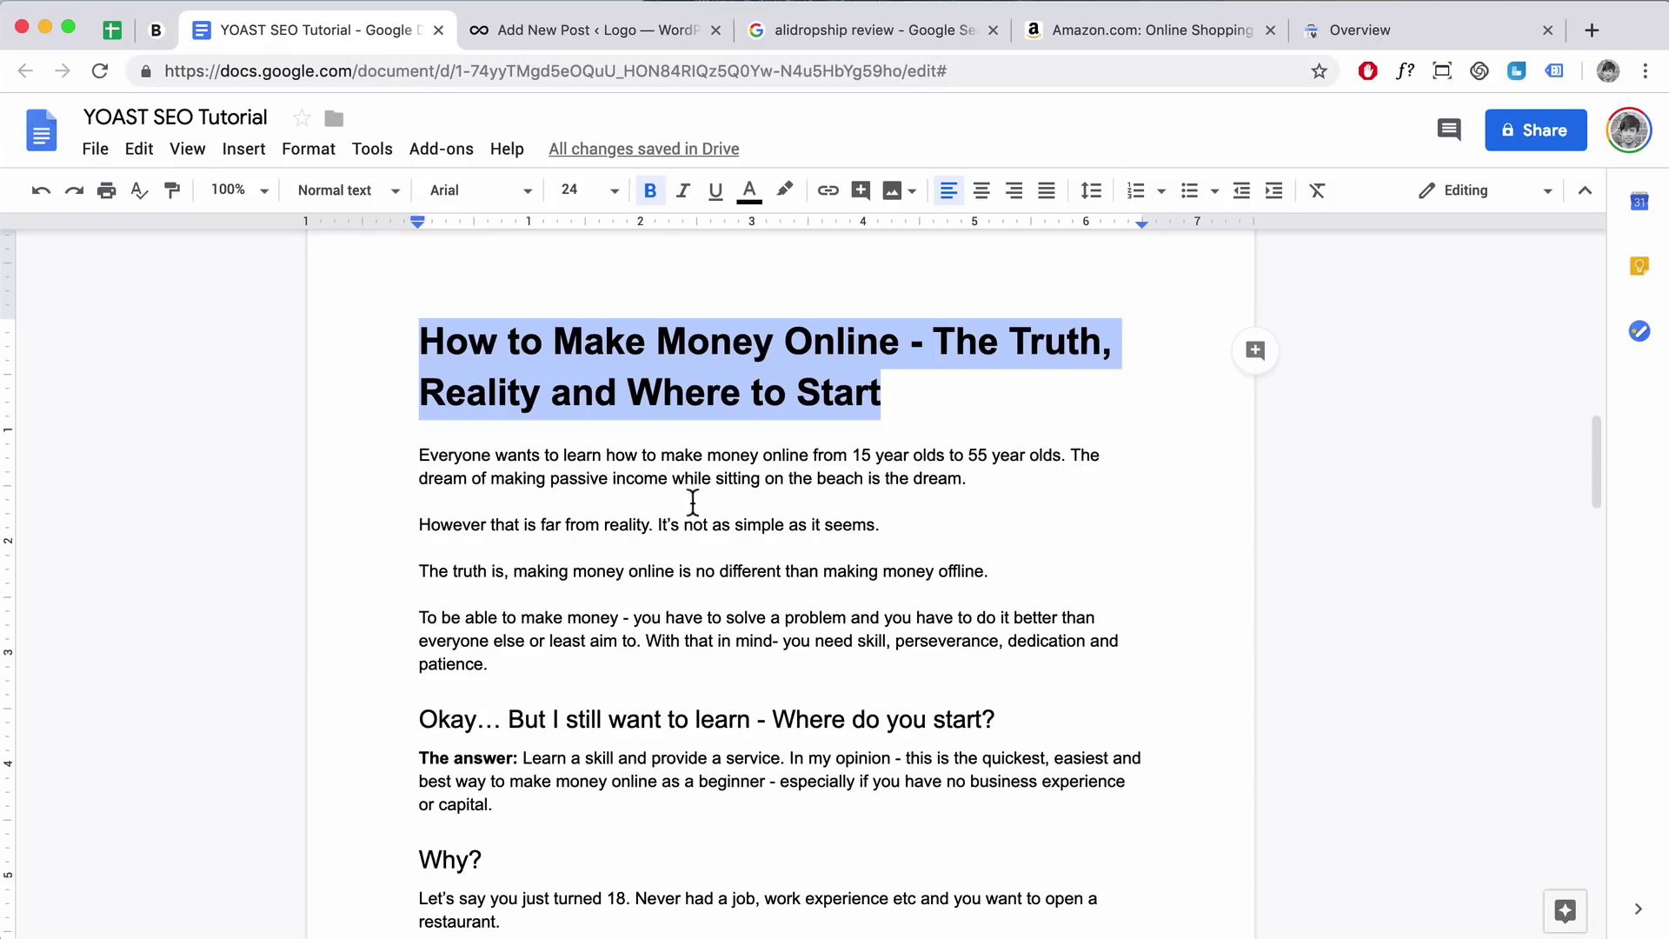
{"action": "left_click_drag", "start_coordinate": [418, 452], "coordinate": [682, 629]}
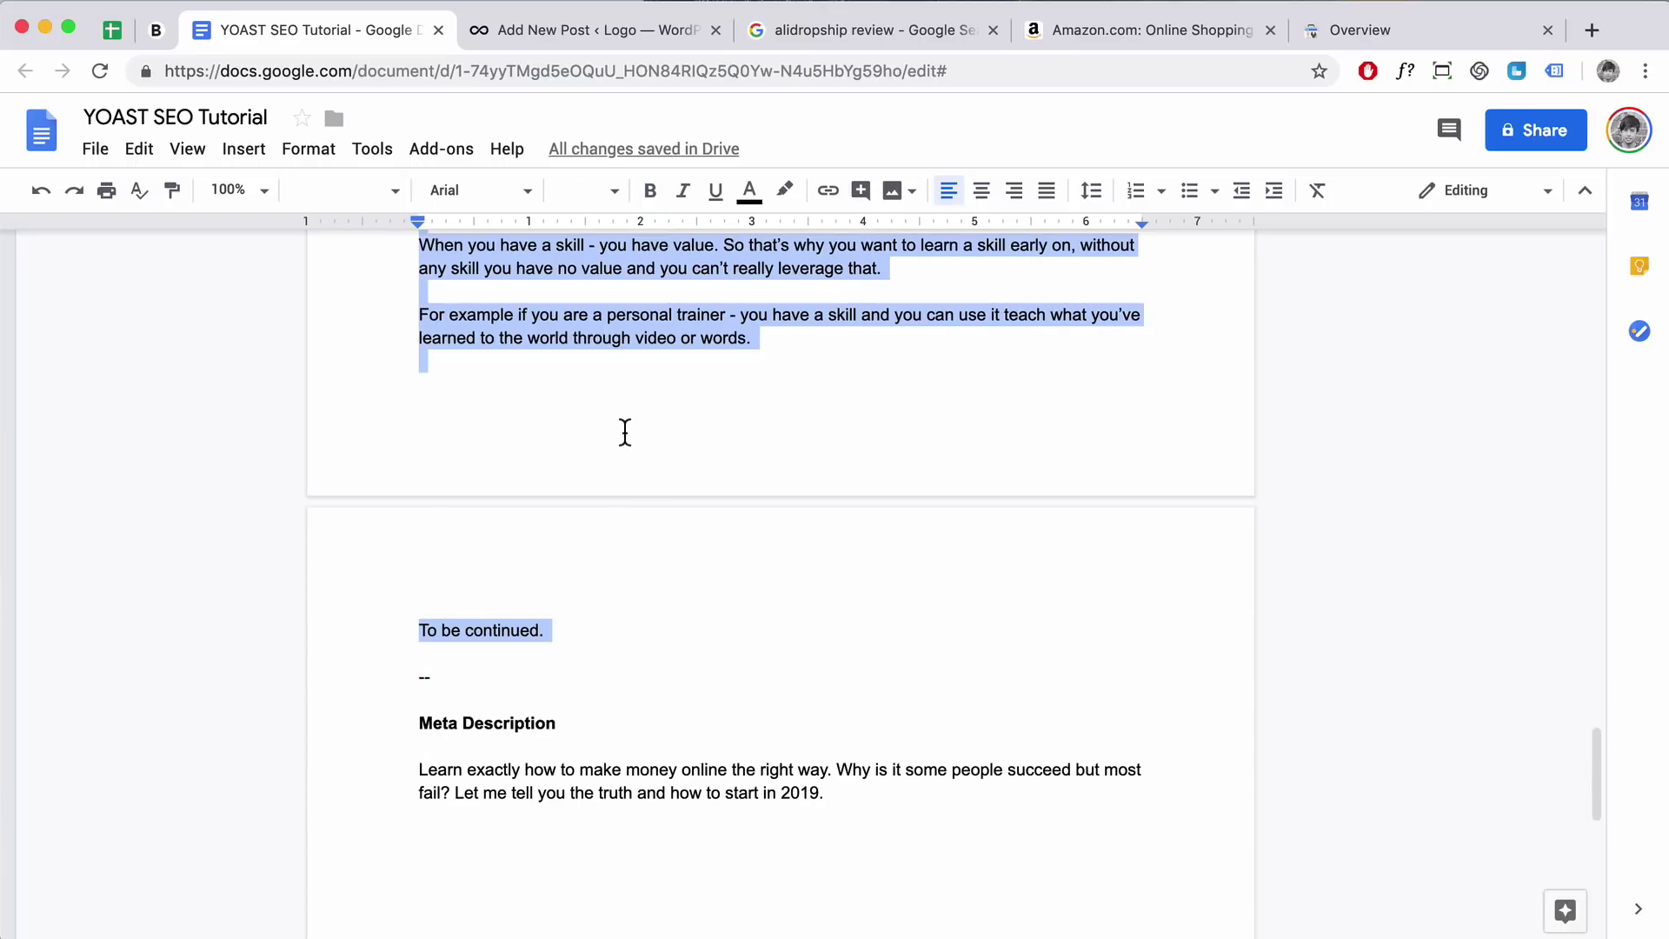
{"action": "right_click", "coordinate": [658, 333]}
{"action": "left_click", "coordinate": [704, 391]}
{"action": "left_click", "coordinate": [608, 29]}
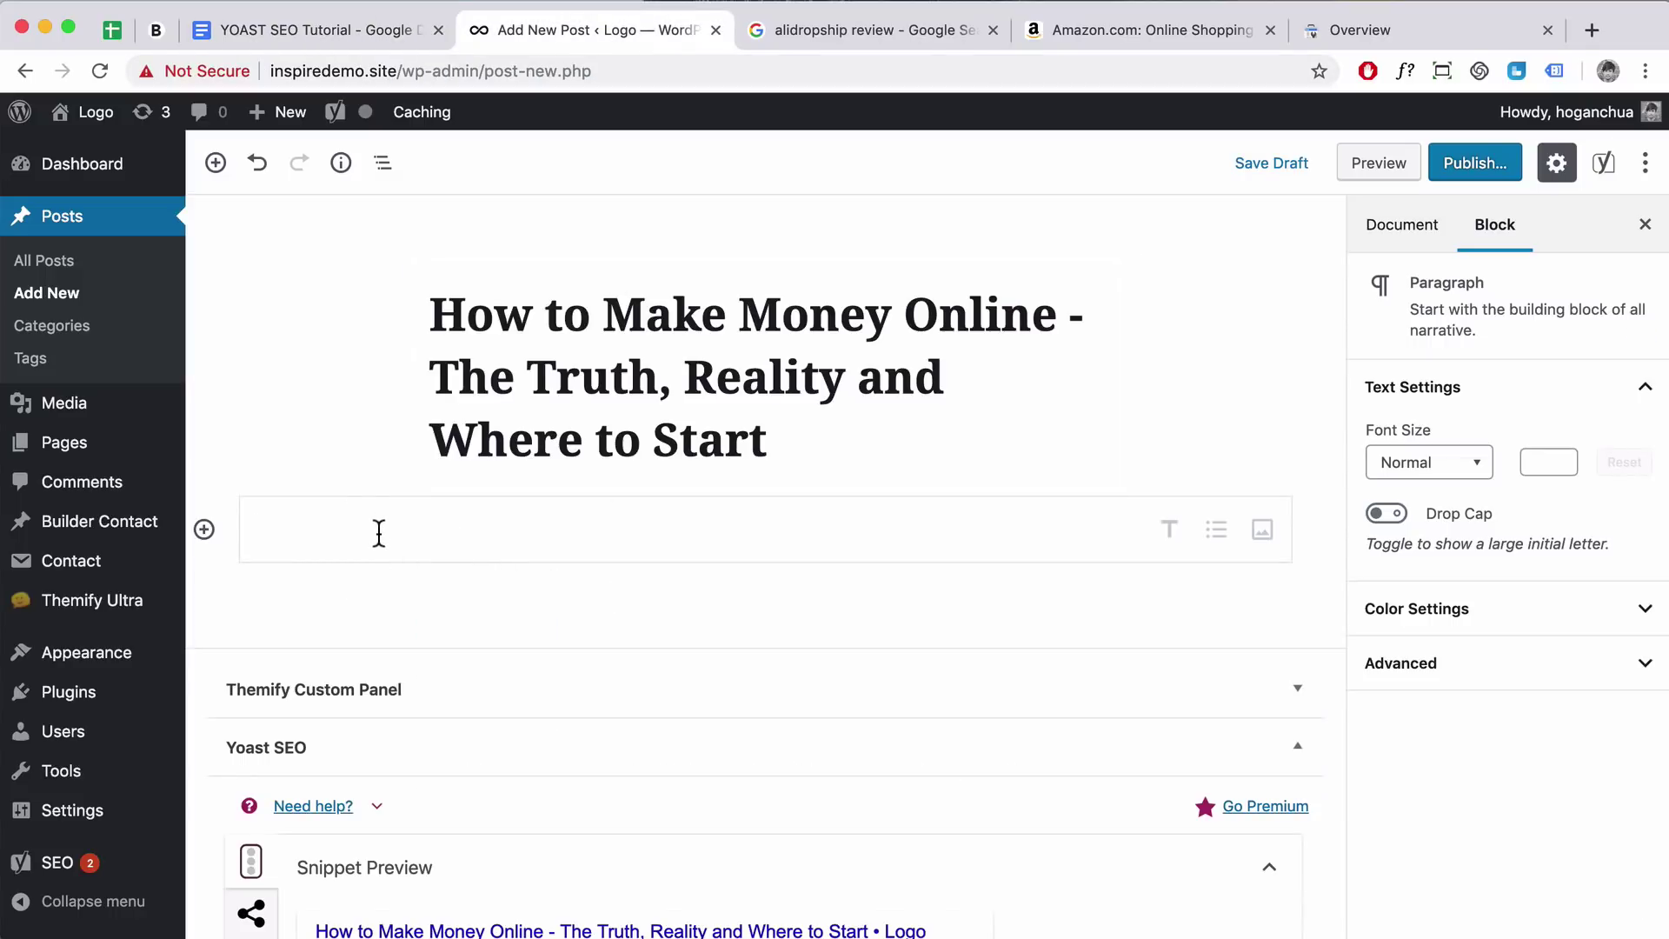
{"action": "key", "text": "super+v"}
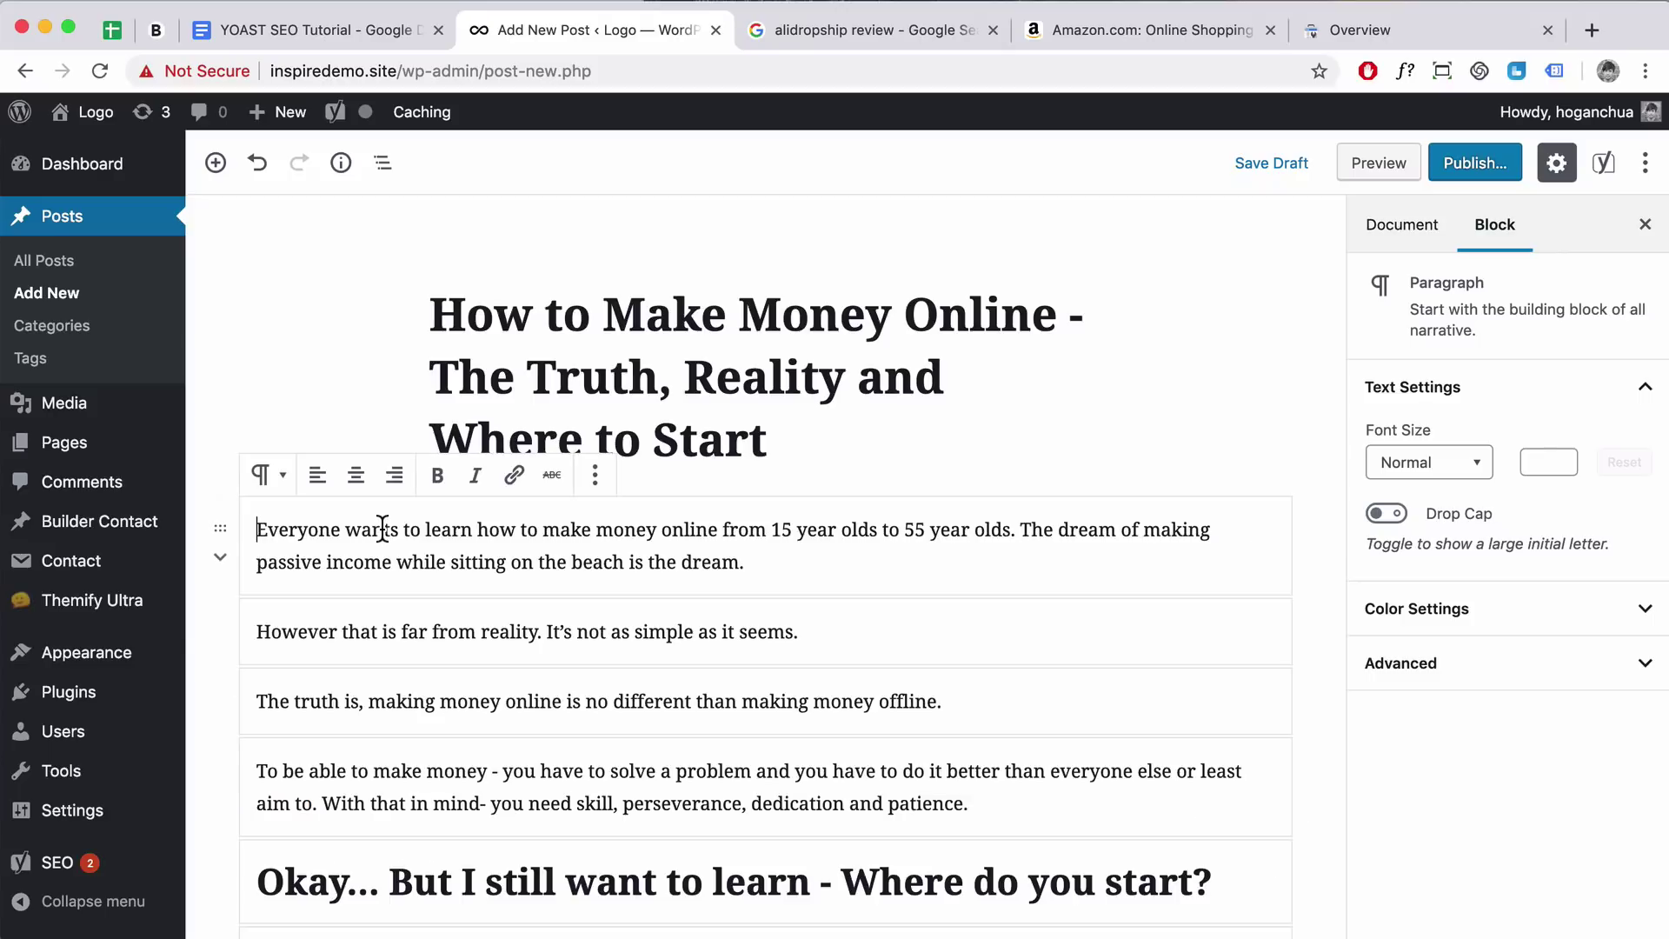
Review the pasted article and Yoast SEO's snippet preview, comparing the preview with the "alidropship review" results on Google
{"action": "scroll", "coordinate": [701, 624], "scroll_direction": "down", "scroll_amount": 10}
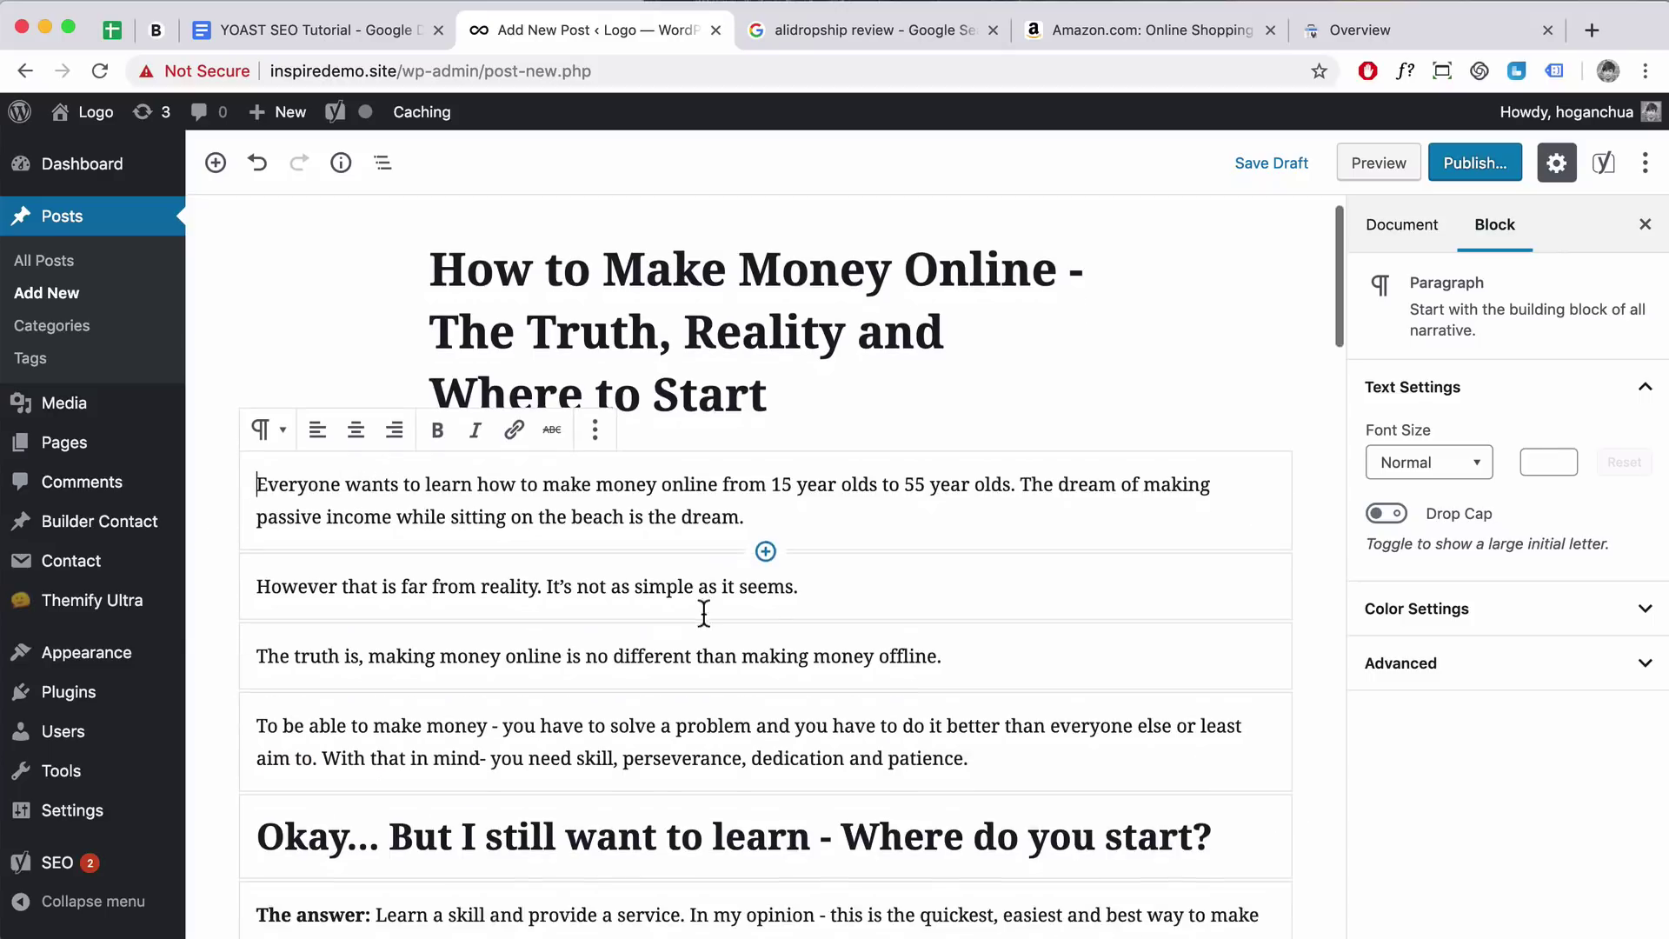
{"action": "scroll", "coordinate": [700, 619], "scroll_direction": "down", "scroll_amount": 14}
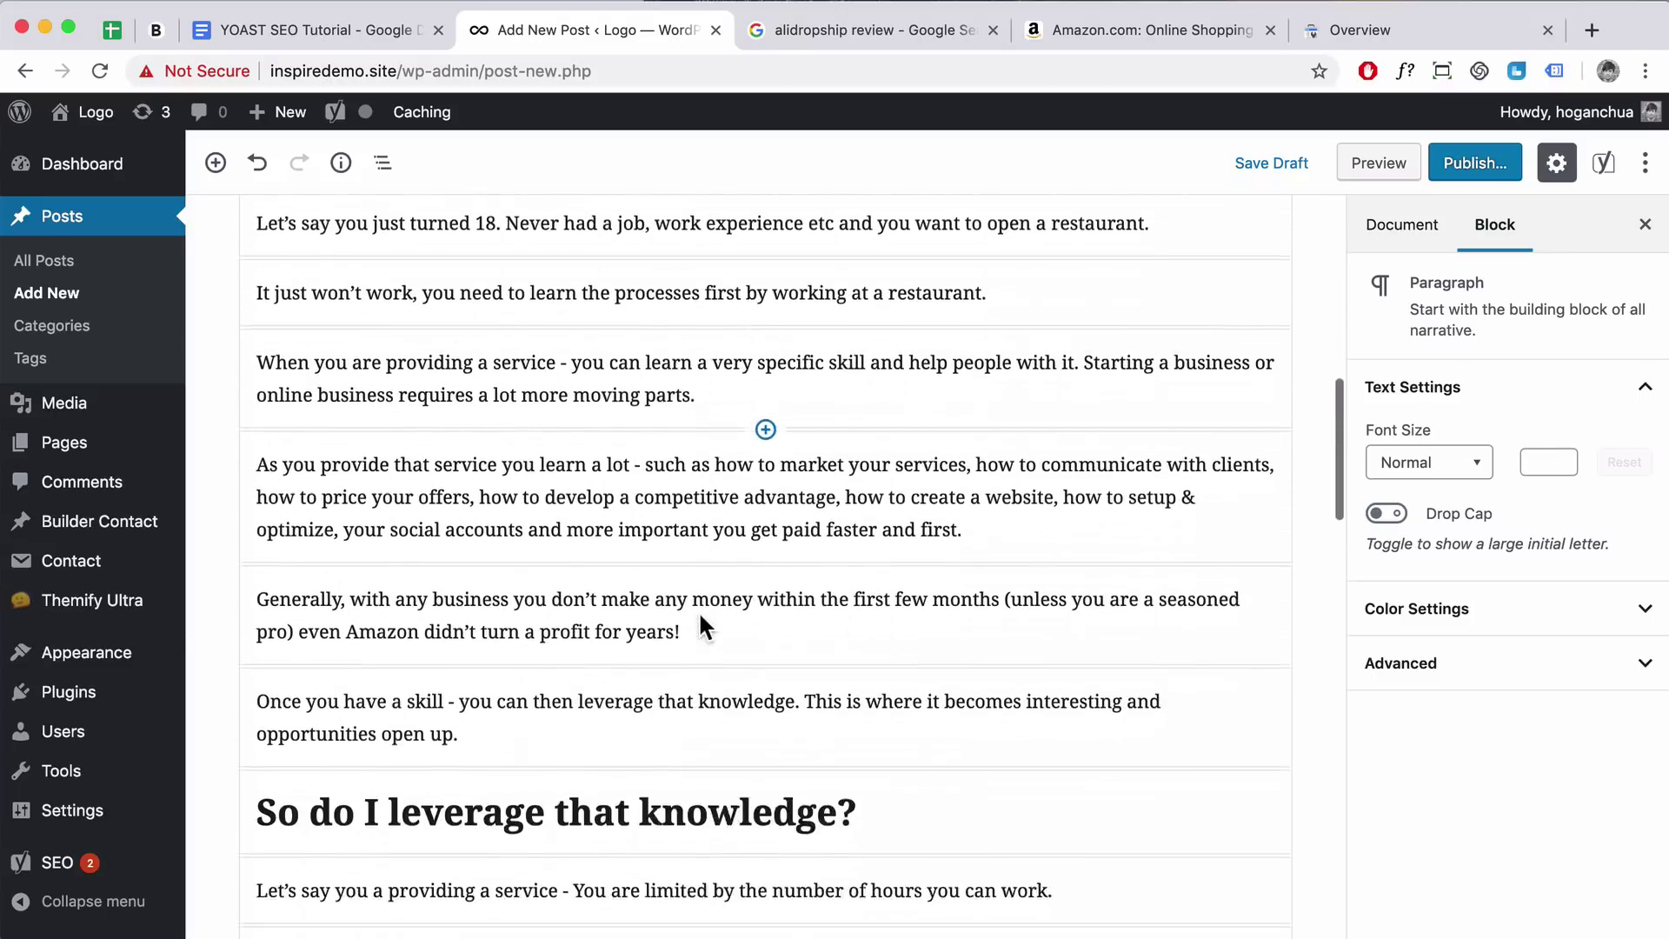
{"action": "scroll", "coordinate": [700, 614], "scroll_direction": "down", "scroll_amount": 20}
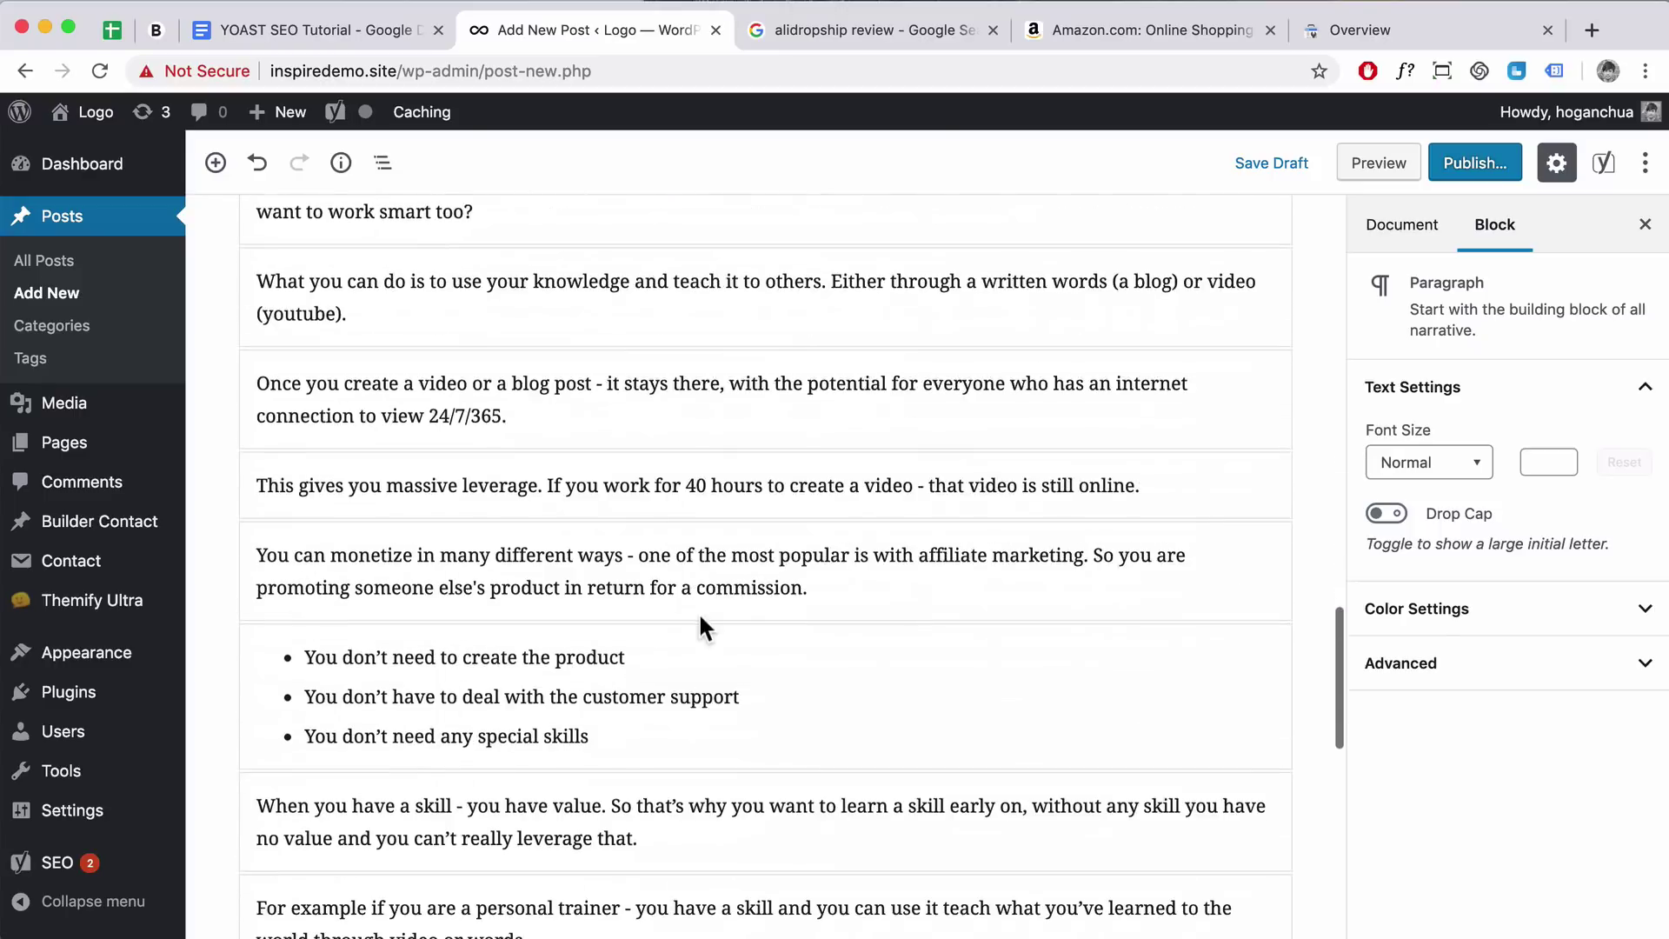
{"action": "scroll", "coordinate": [700, 624], "scroll_direction": "down", "scroll_amount": 1}
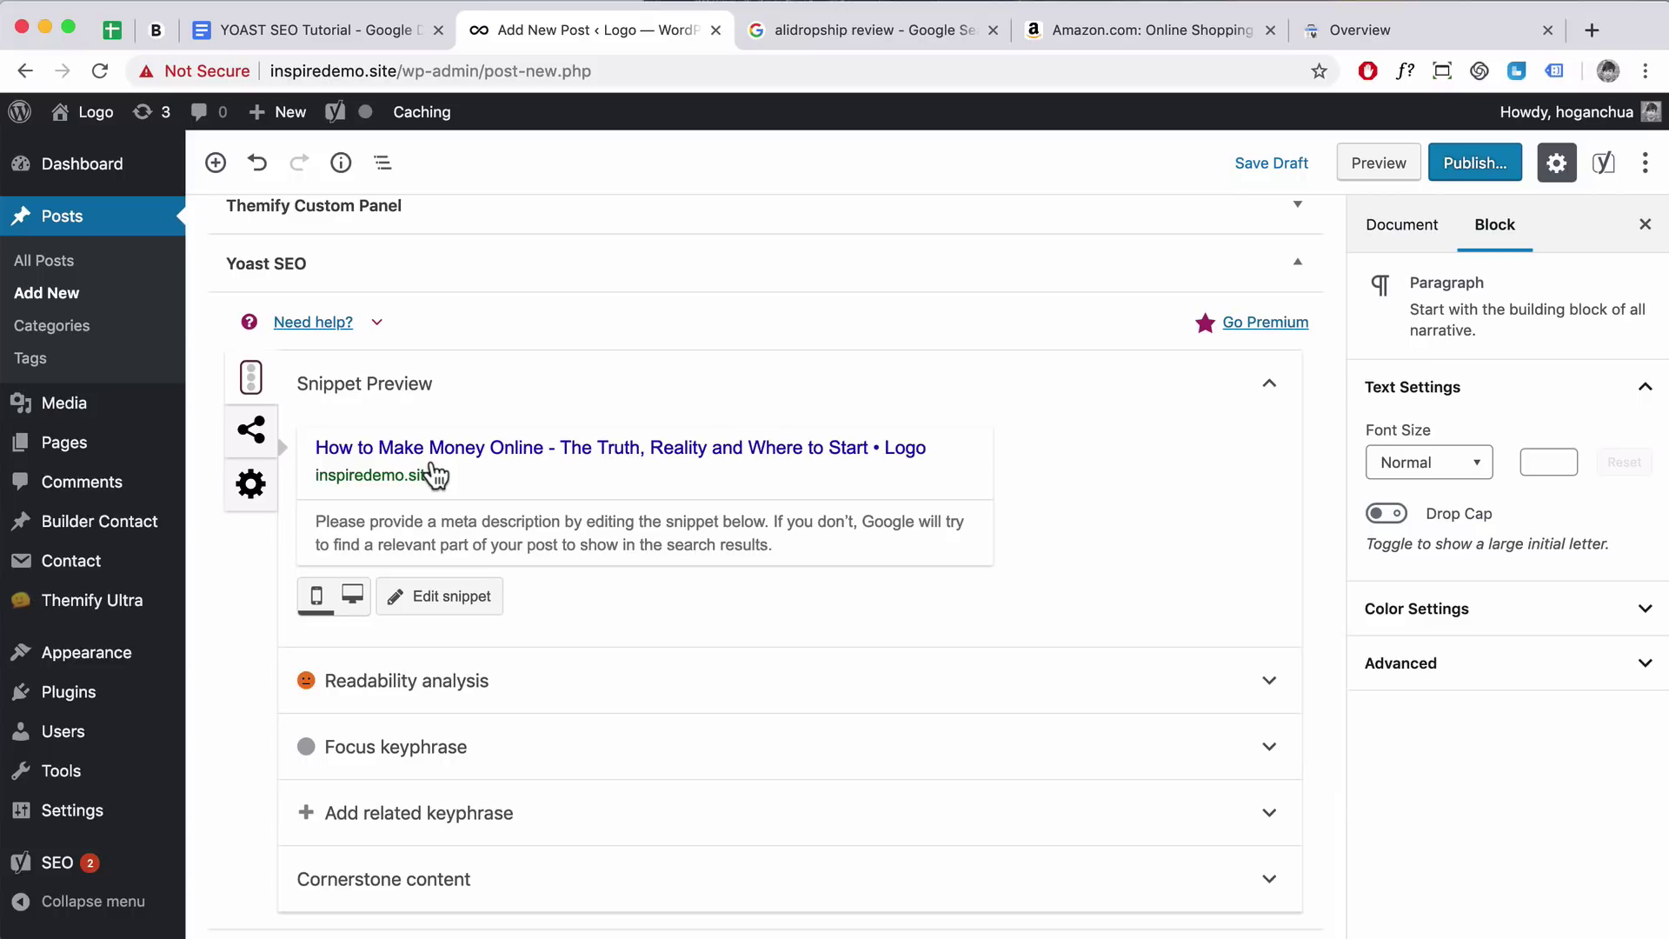
{"action": "left_click", "coordinate": [813, 28]}
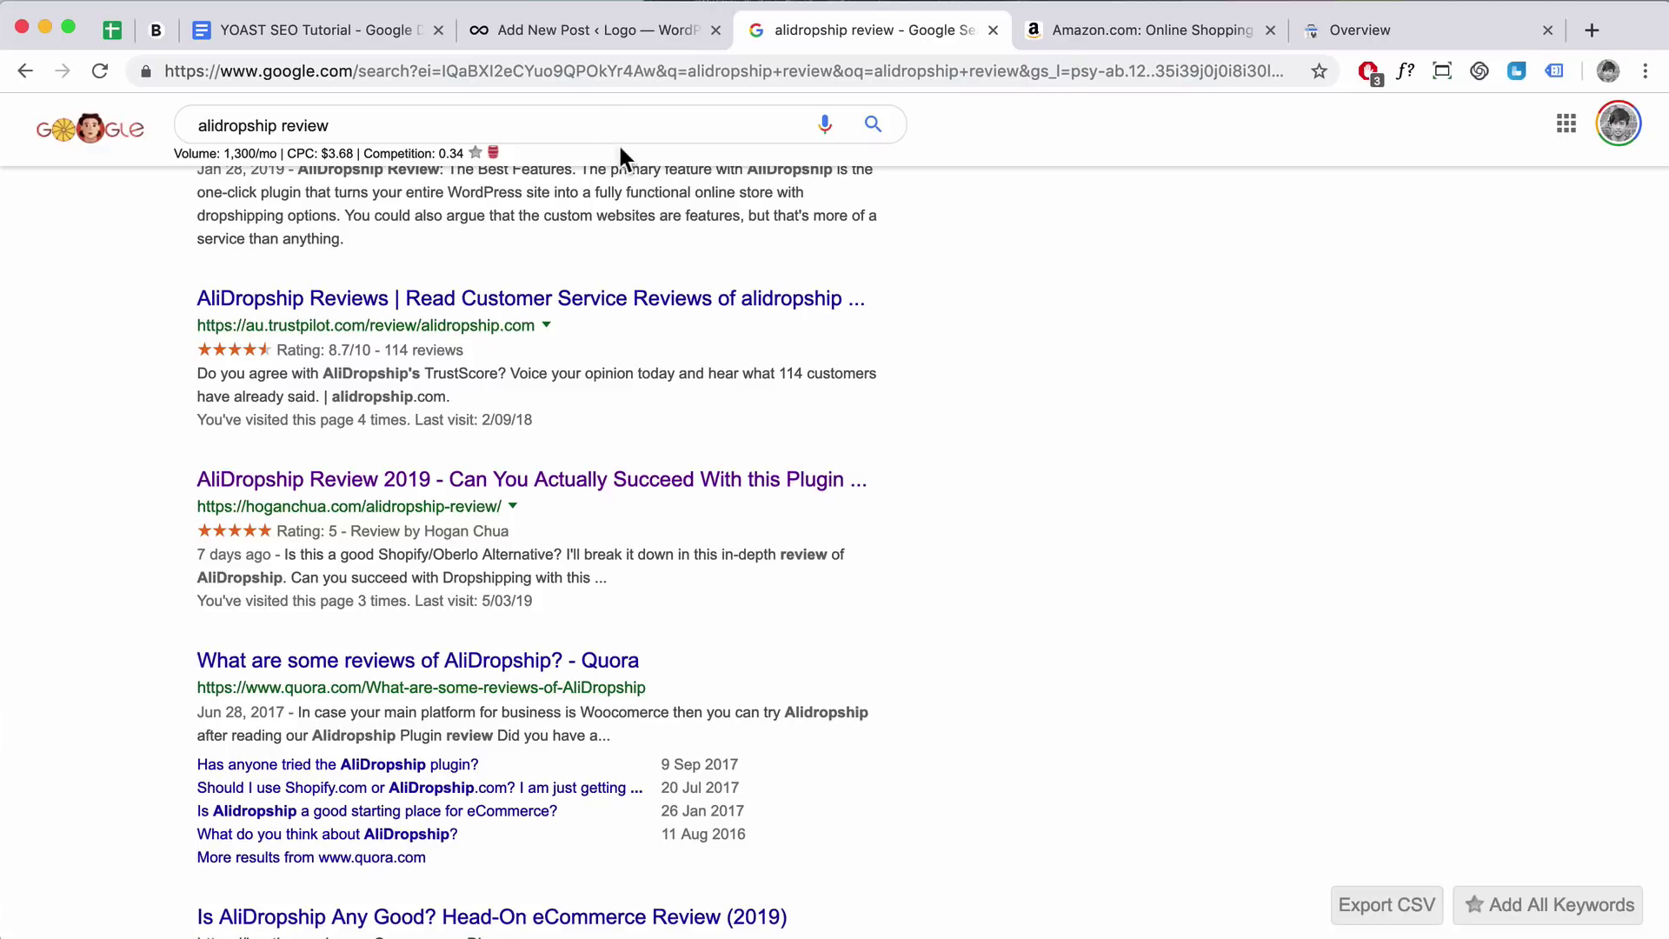
{"action": "left_click", "coordinate": [571, 34]}
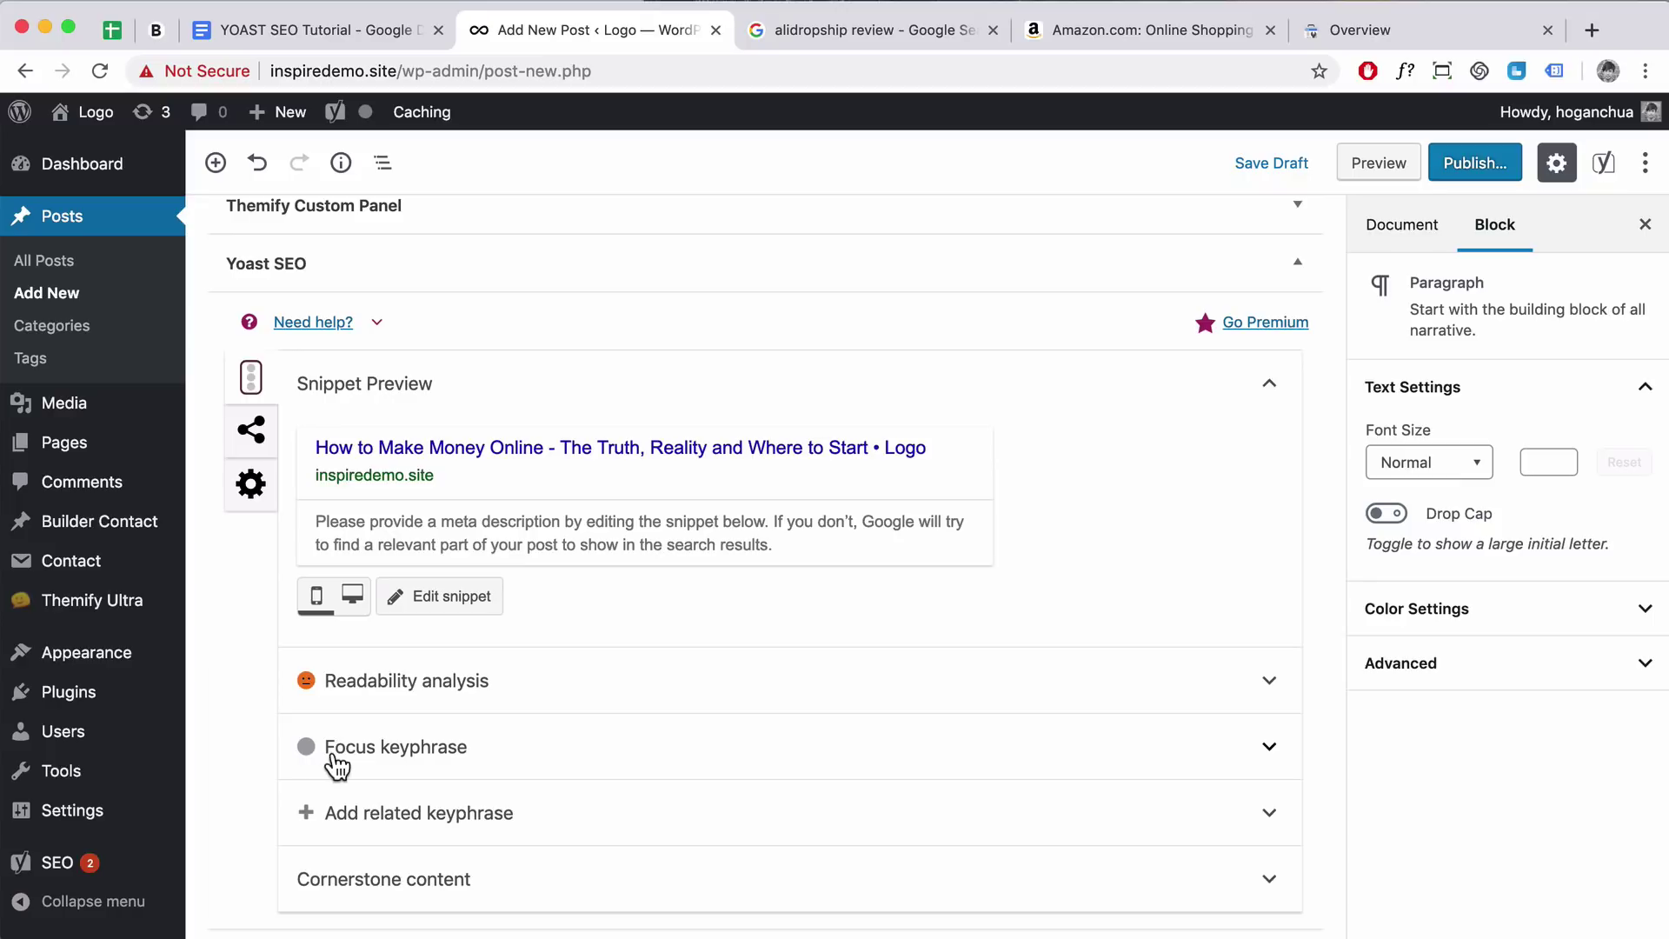
Set the Yoast SEO focus keyphrase of the post to "How to make money online"
{"action": "left_click", "coordinate": [992, 758]}
{"action": "scroll", "coordinate": [823, 749], "scroll_direction": "down", "scroll_amount": 1}
{"action": "left_click", "coordinate": [541, 766]}
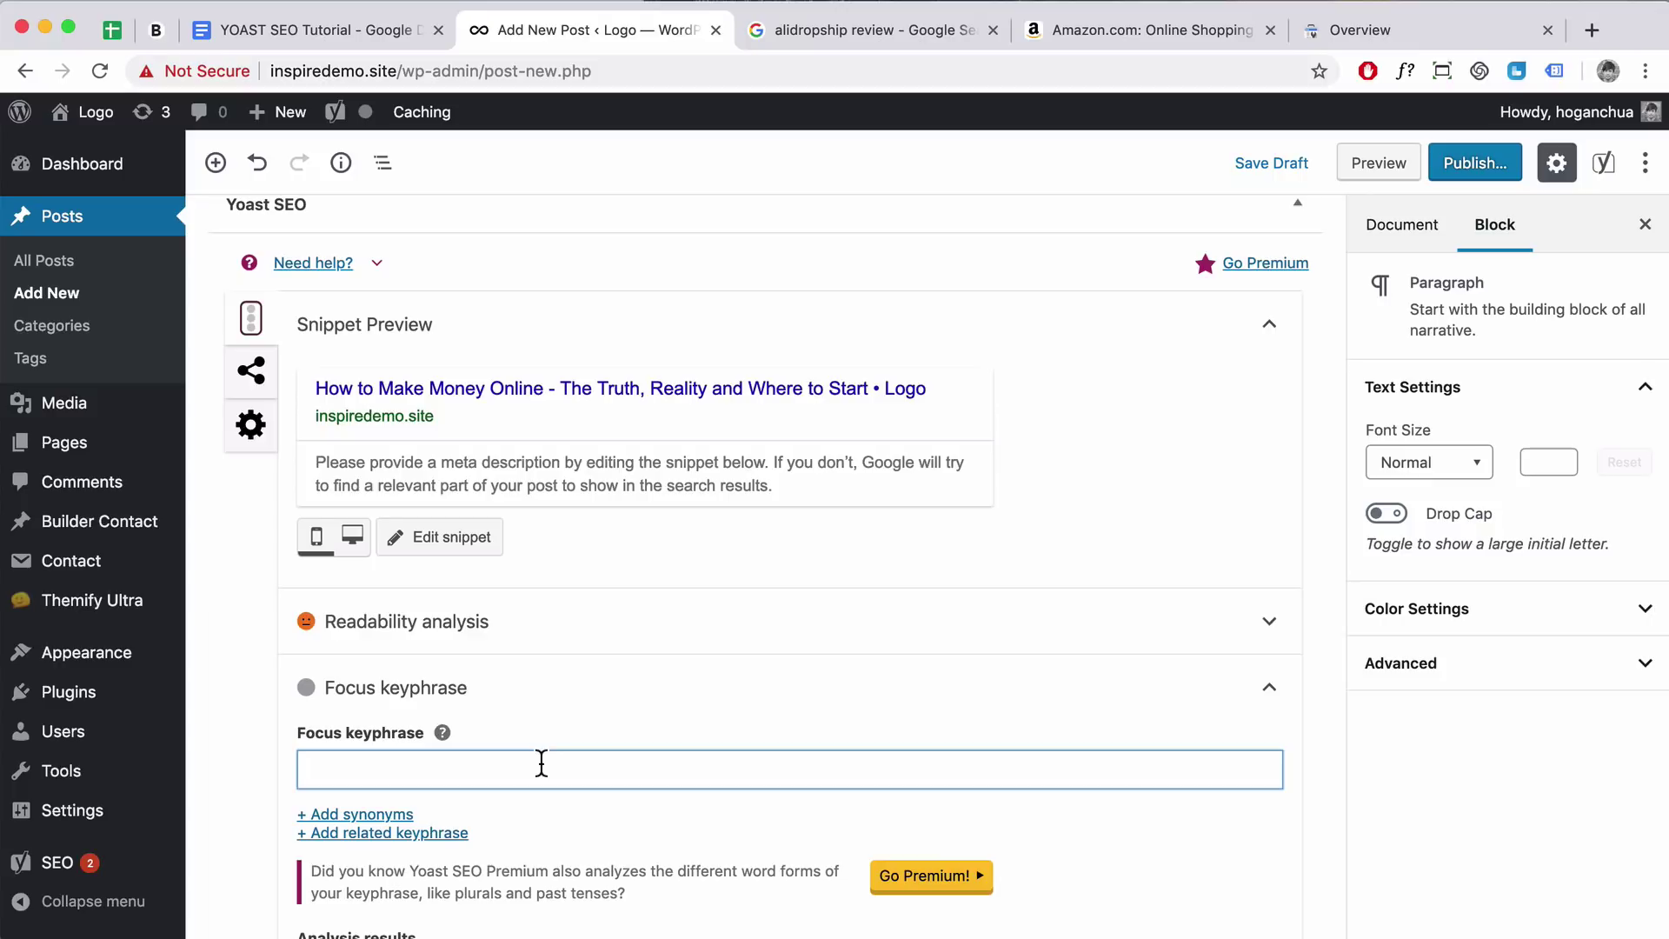
{"action": "type", "text": "How to make money online"}
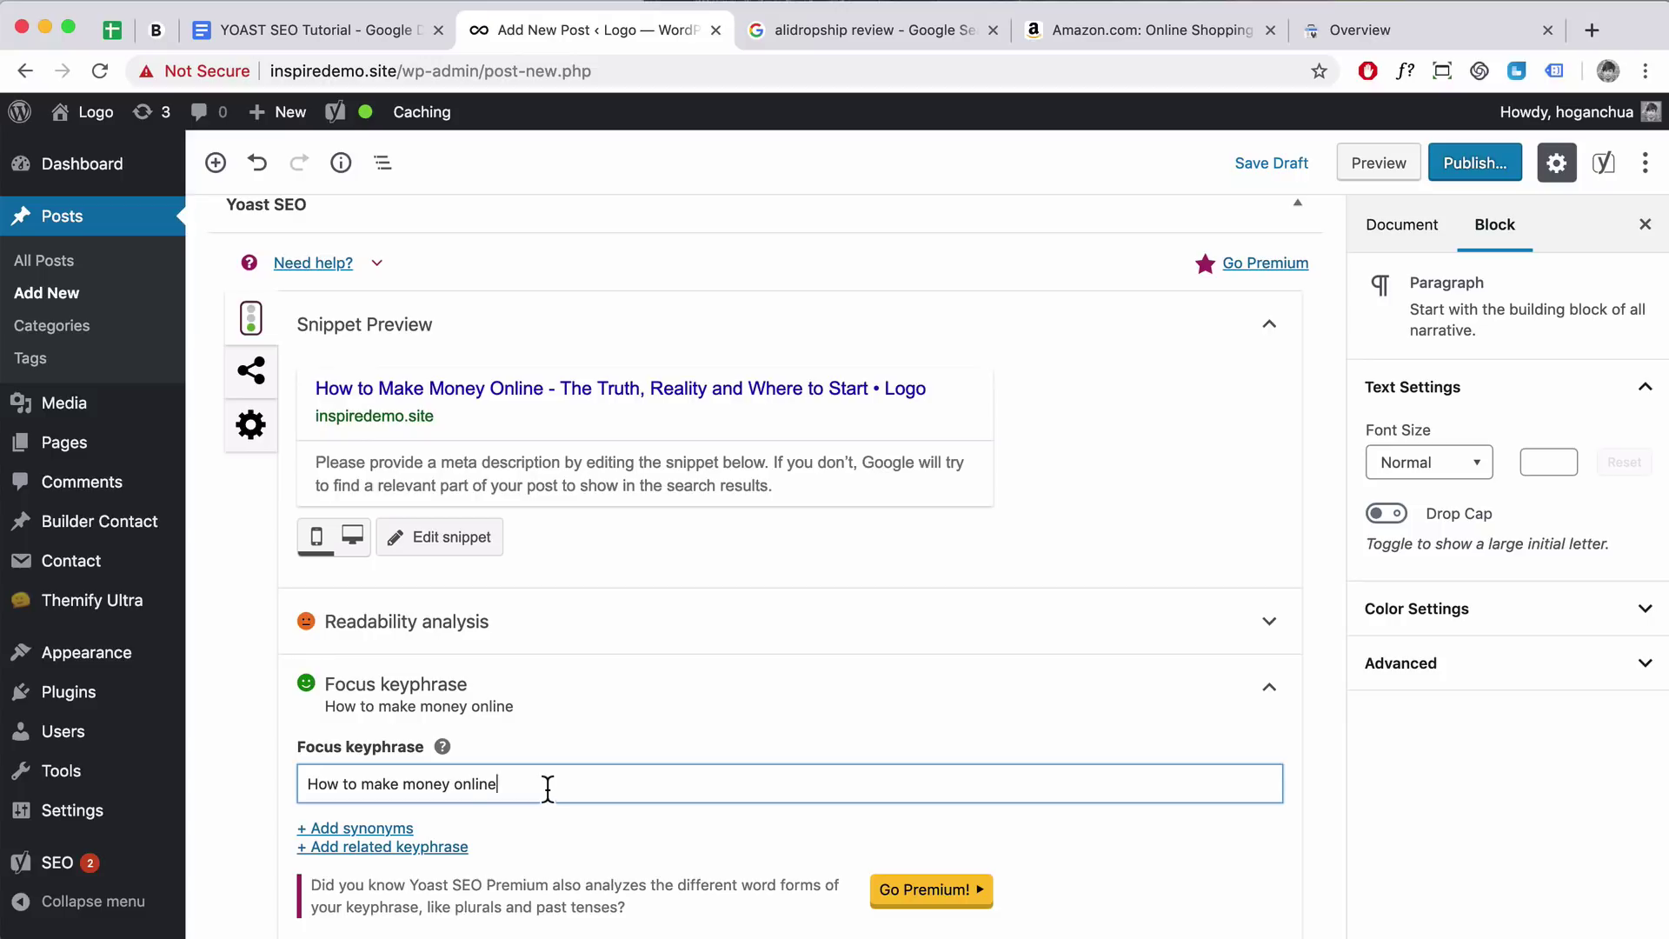
{"action": "left_click_drag", "start_coordinate": [534, 784], "coordinate": [315, 785]}
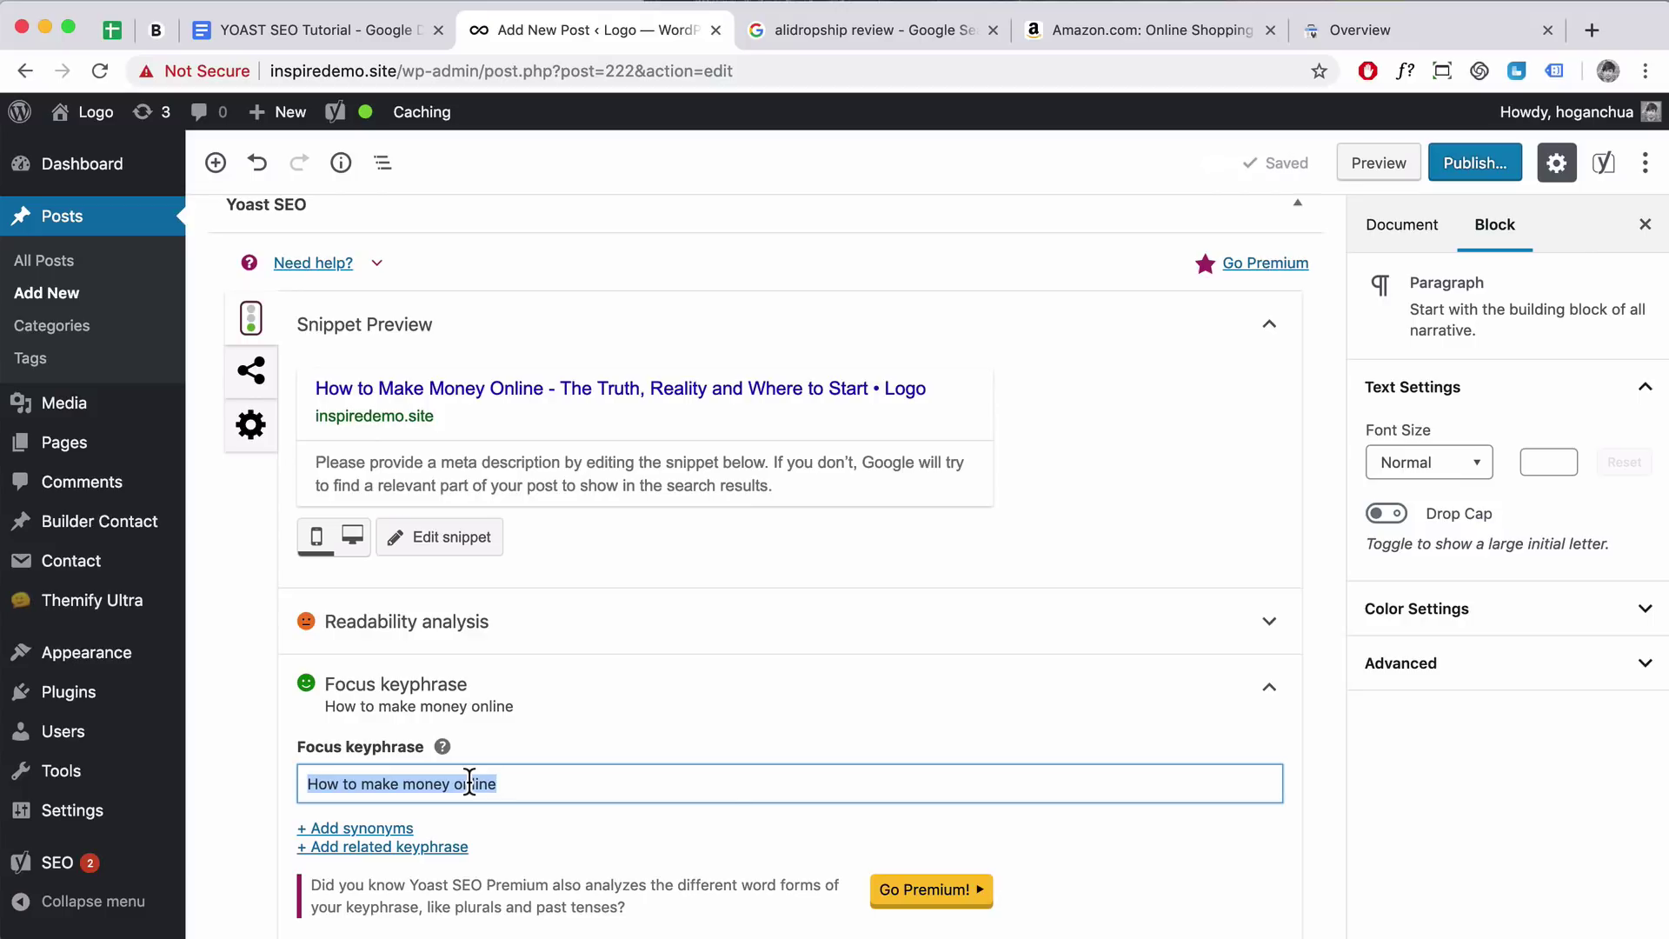
{"action": "left_click", "coordinate": [623, 776]}
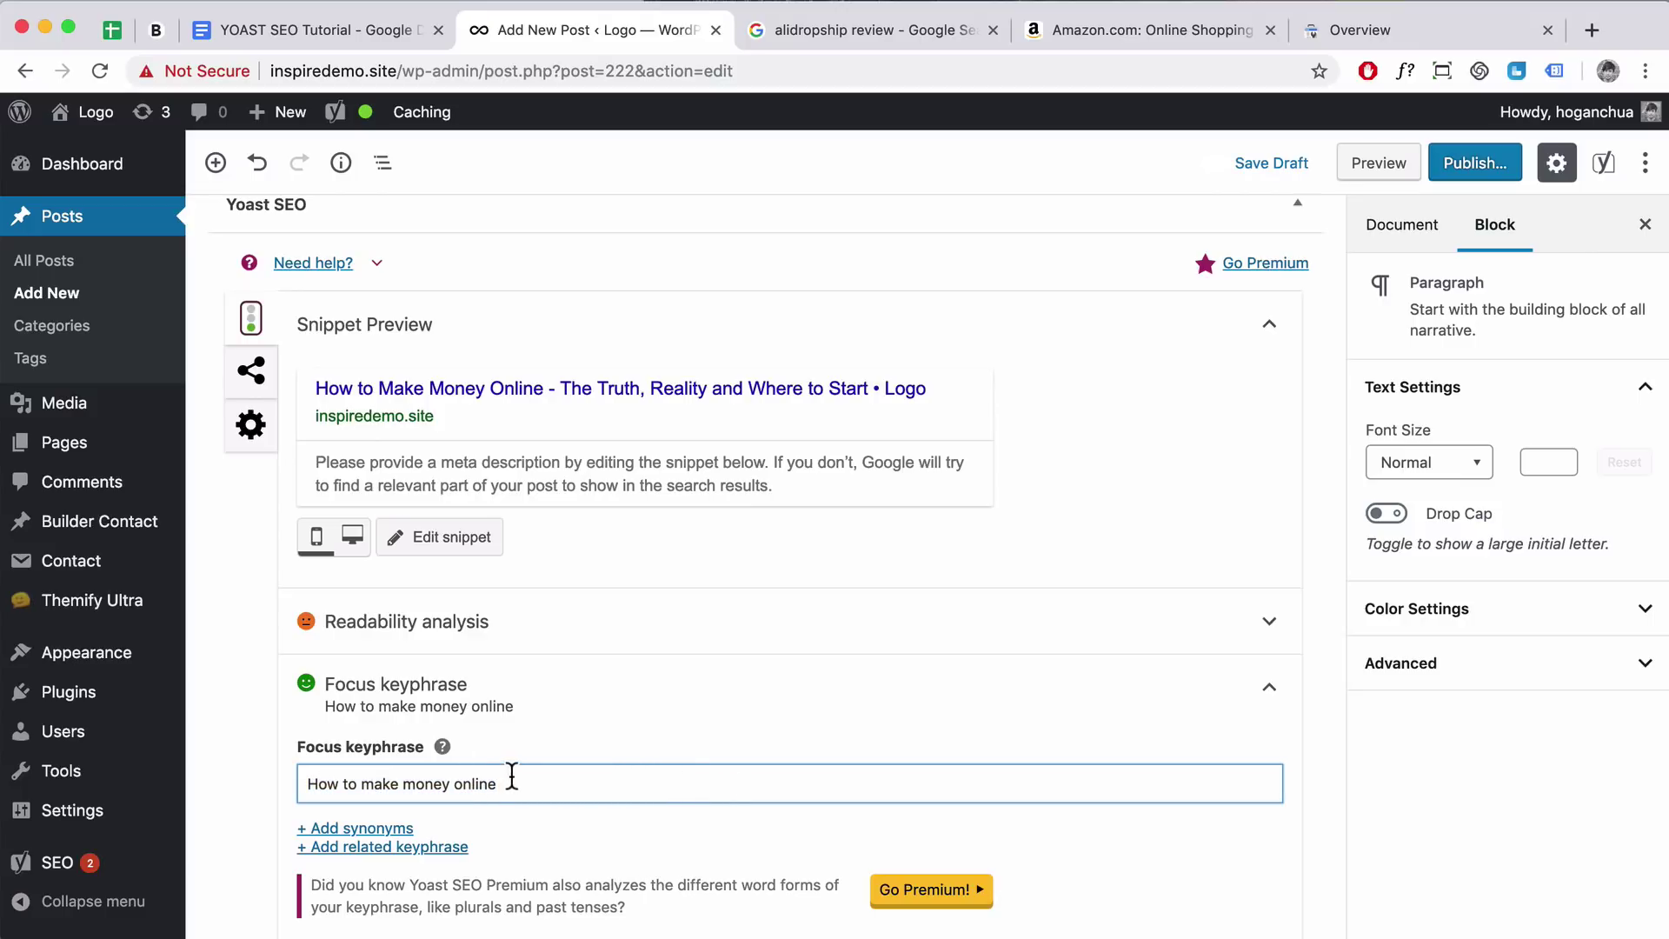
Edit the Yoast snippet to set the slug to "the truth about making money online" and compare it with the URLs in the Google results
{"action": "left_click", "coordinate": [418, 550]}
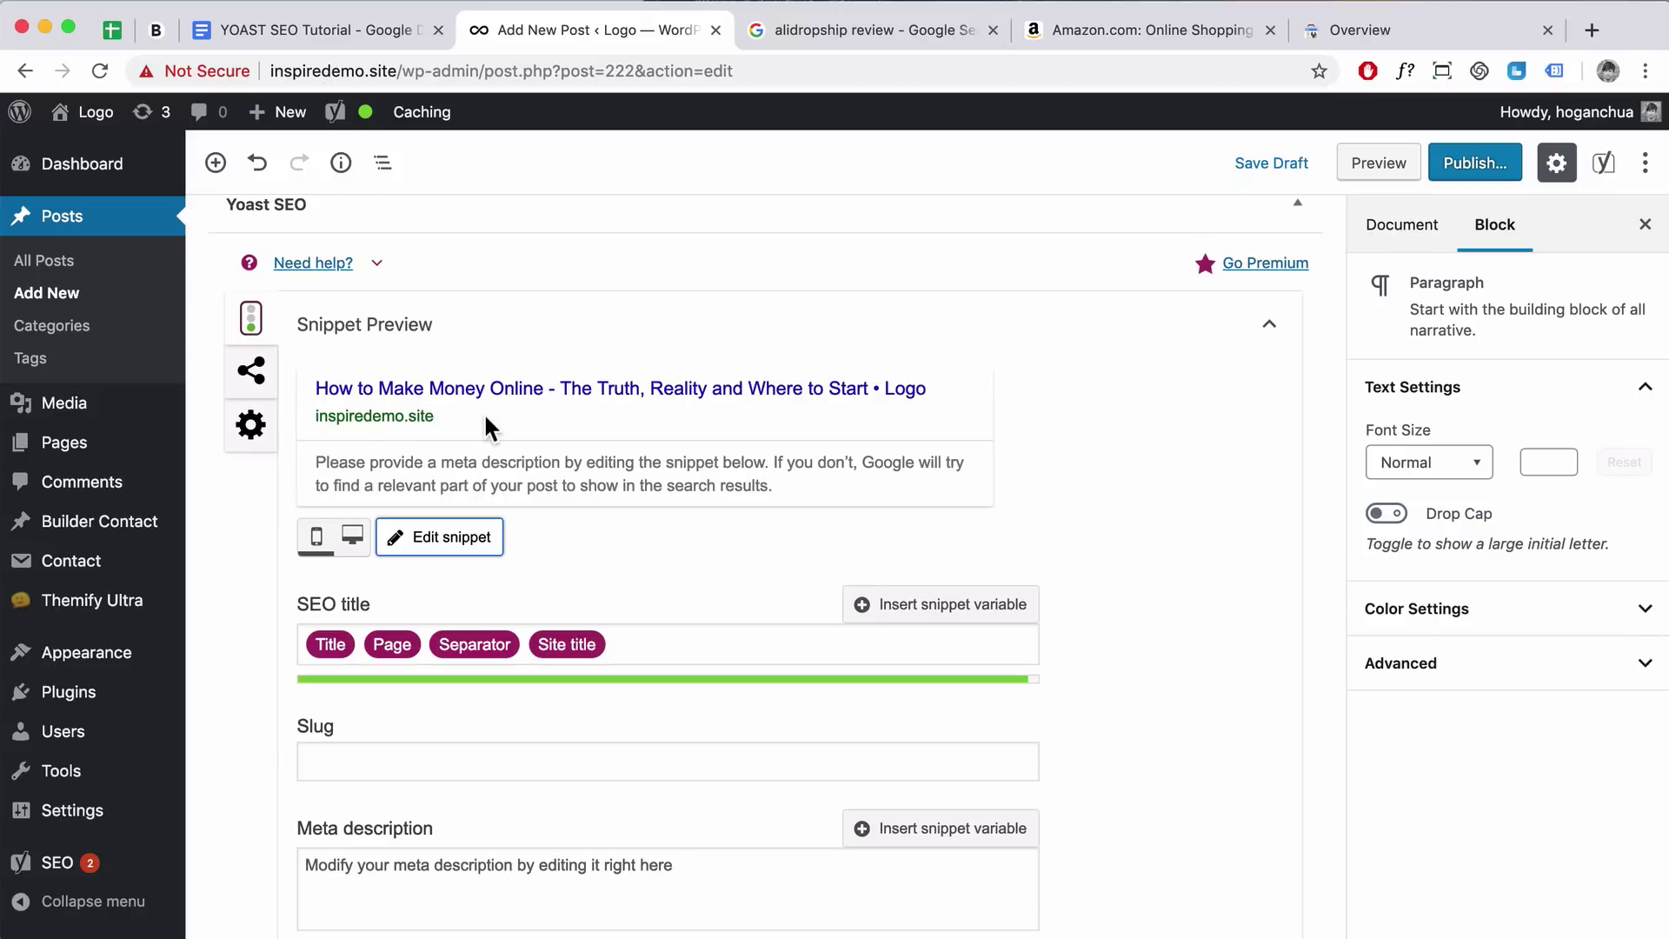
{"action": "left_click", "coordinate": [327, 773]}
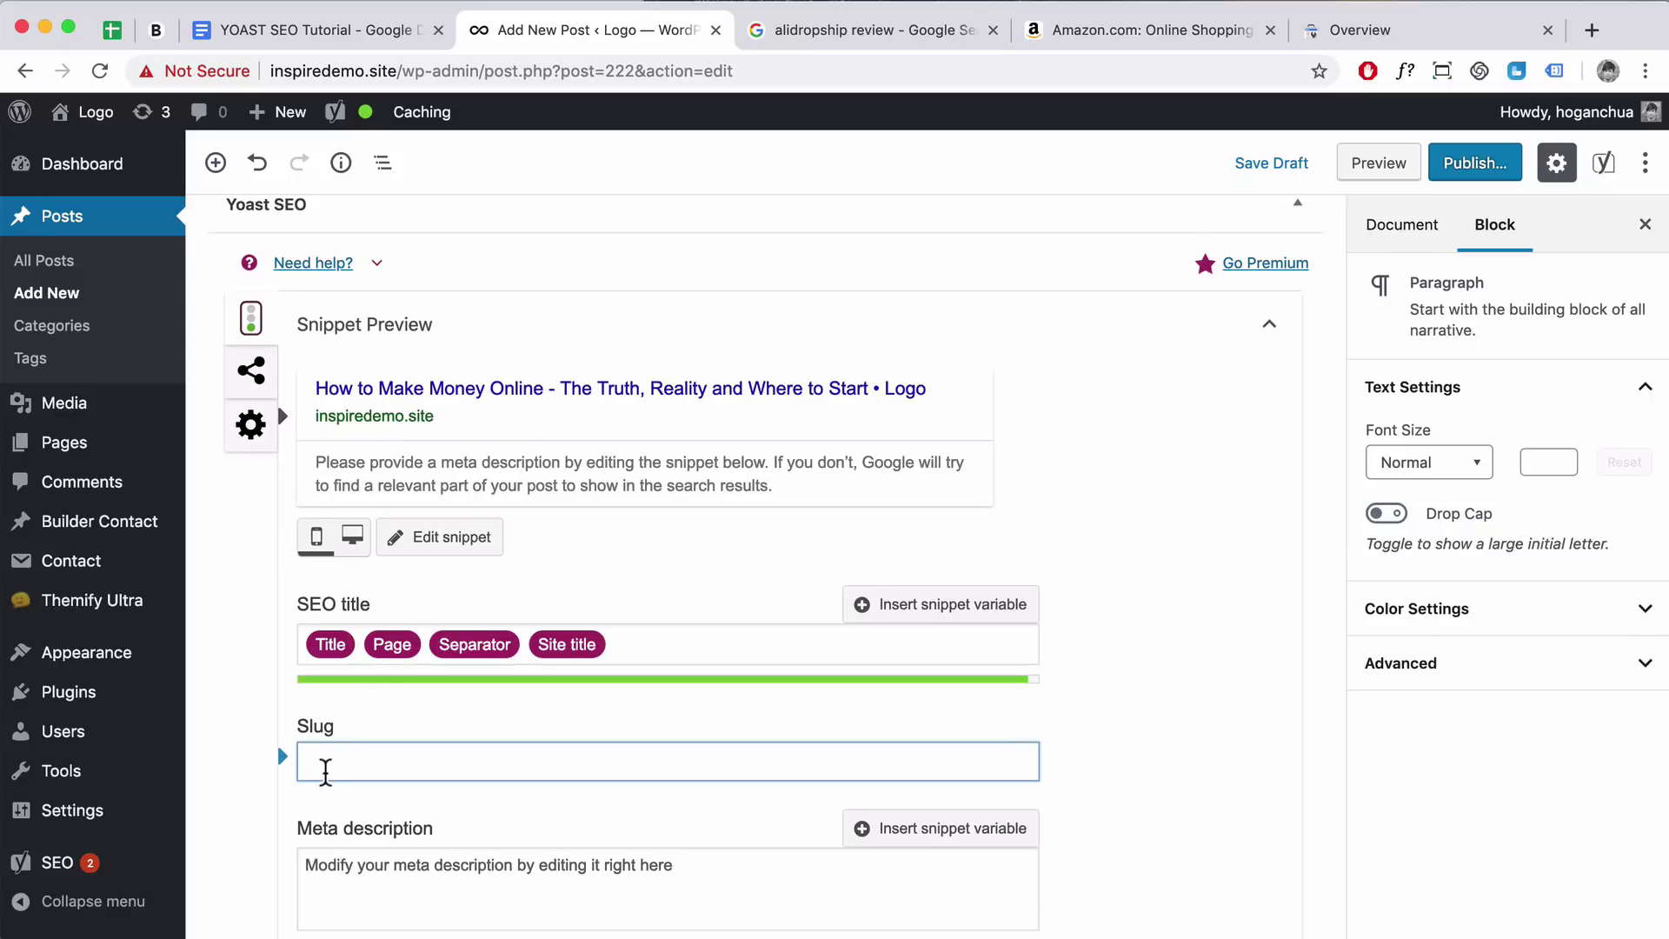
{"action": "type", "text": "the truth about making money online"}
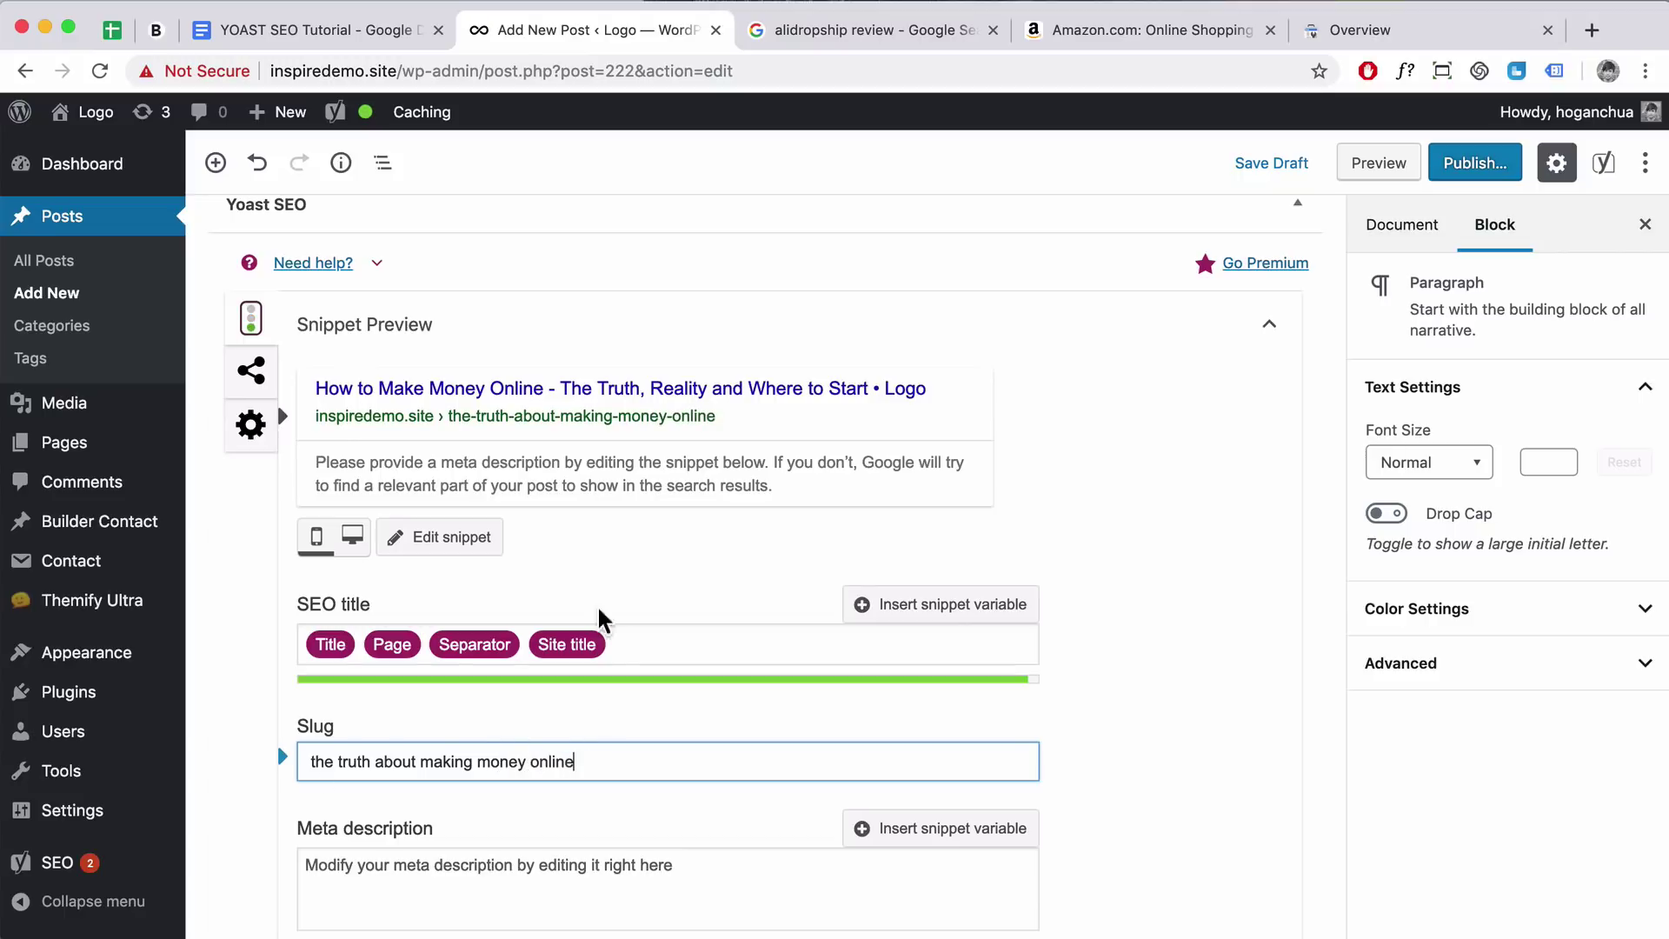
{"action": "left_click", "coordinate": [826, 30]}
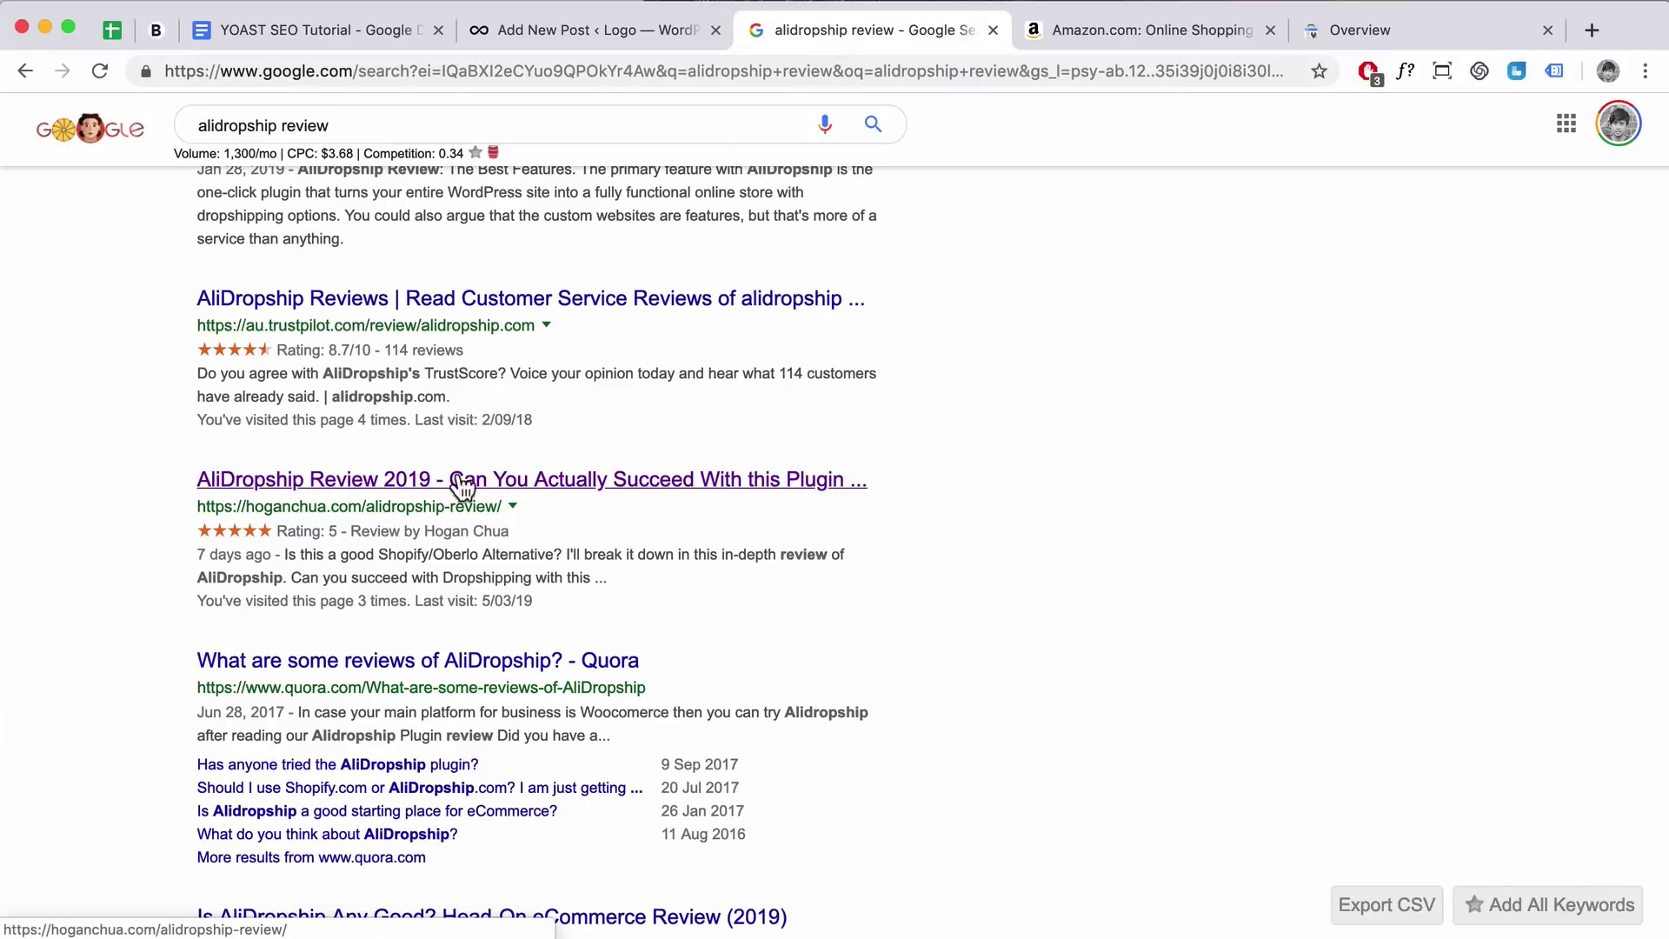
{"action": "left_click", "coordinate": [529, 33]}
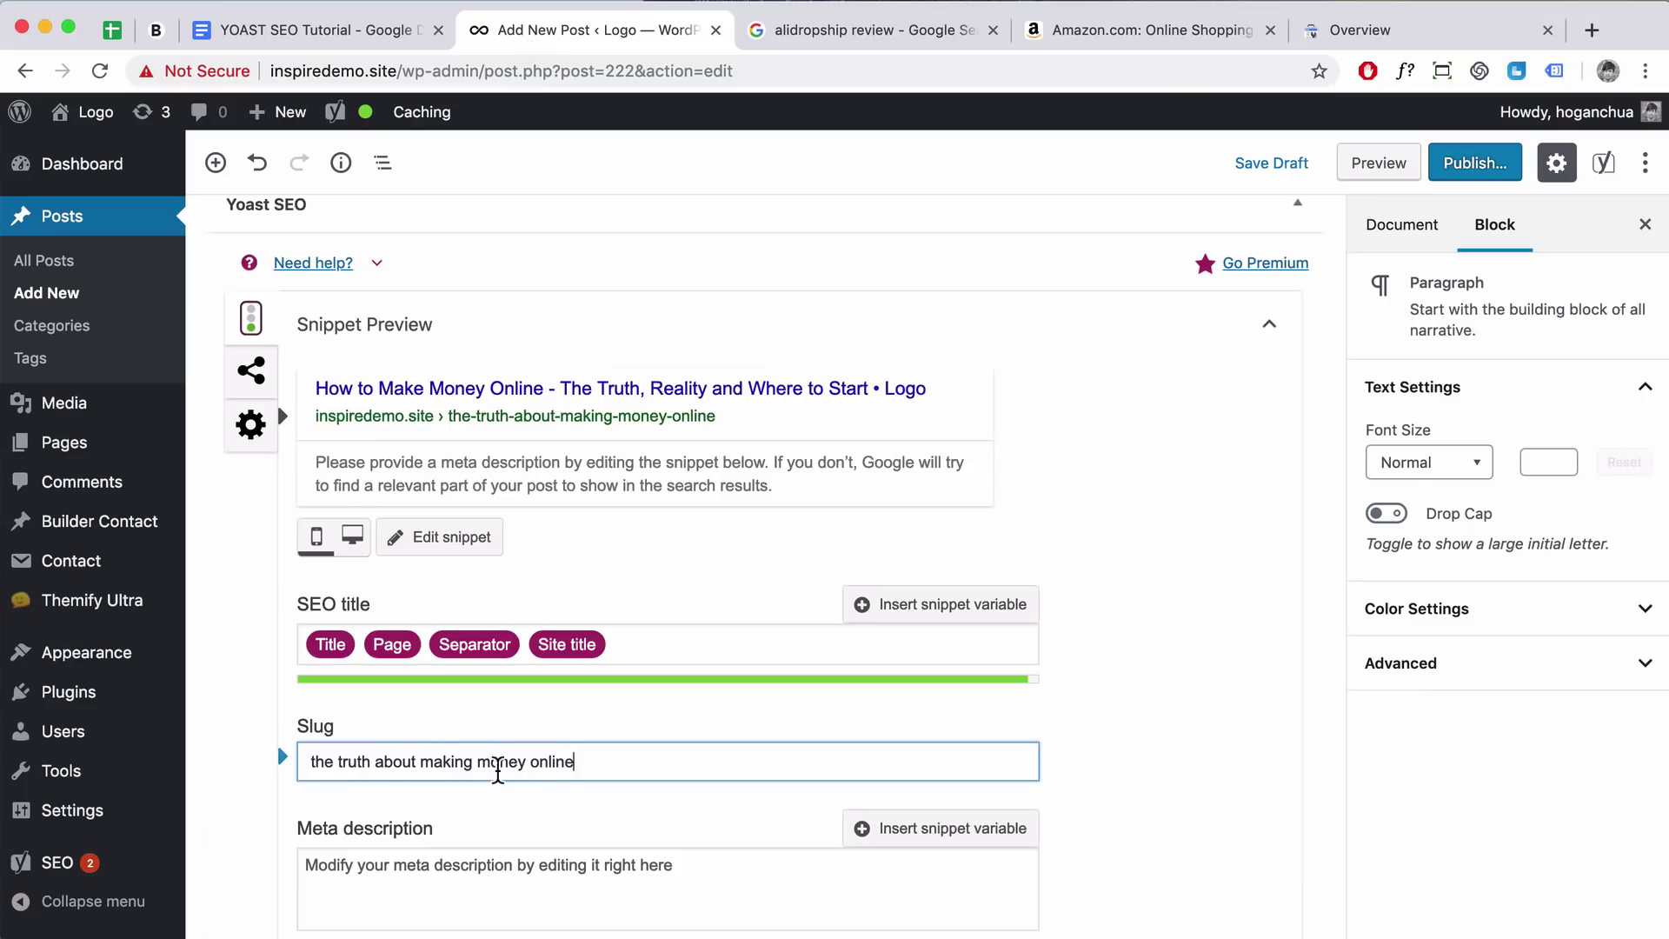
Copy the text under Meta Description in the Google Doc and paste it into the Yoast snippet's meta description in WordPress
{"action": "scroll", "coordinate": [576, 774], "scroll_direction": "down", "scroll_amount": 3}
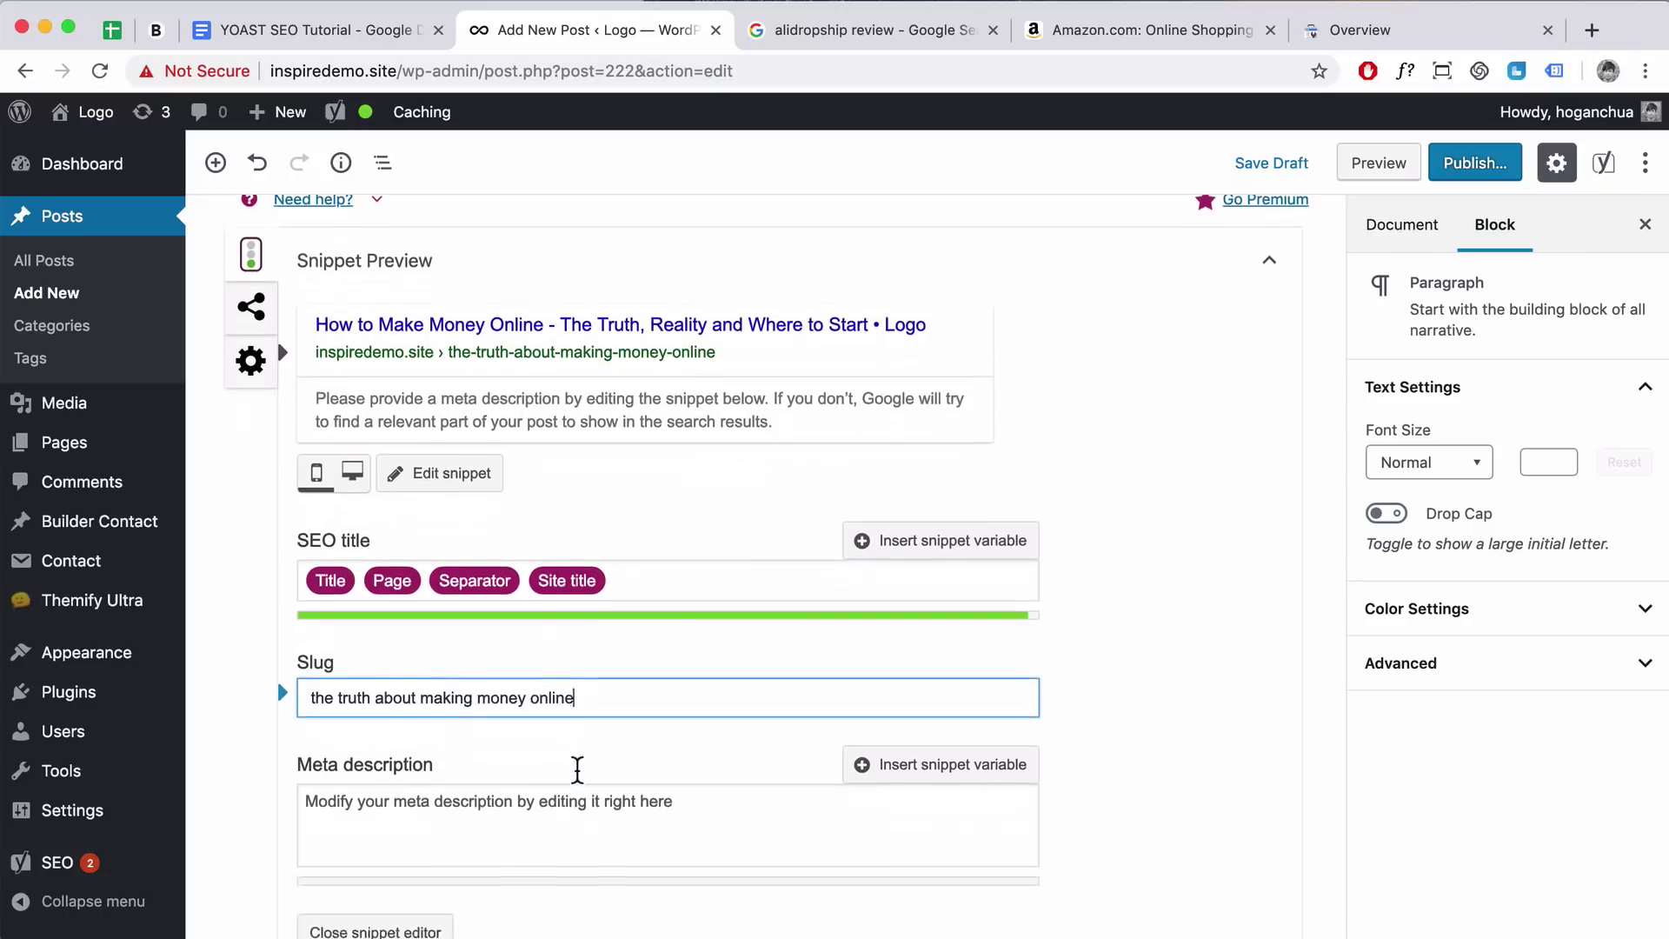
{"action": "left_click", "coordinate": [407, 696]}
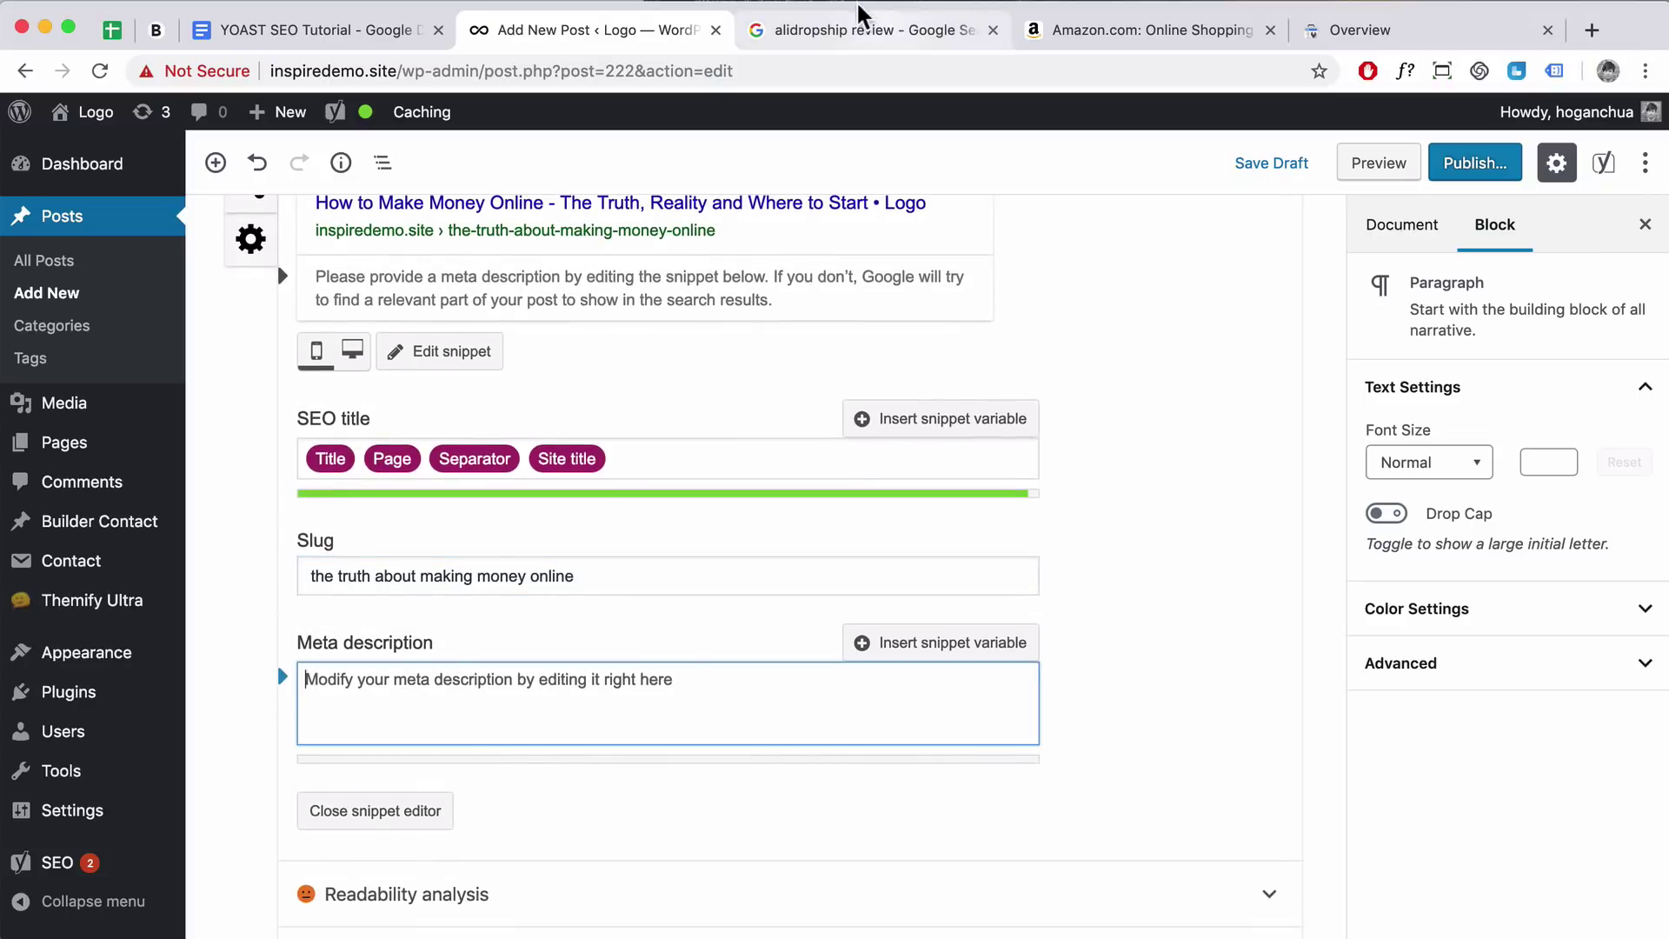
{"action": "left_click", "coordinate": [276, 31]}
{"action": "left_click", "coordinate": [711, 774]}
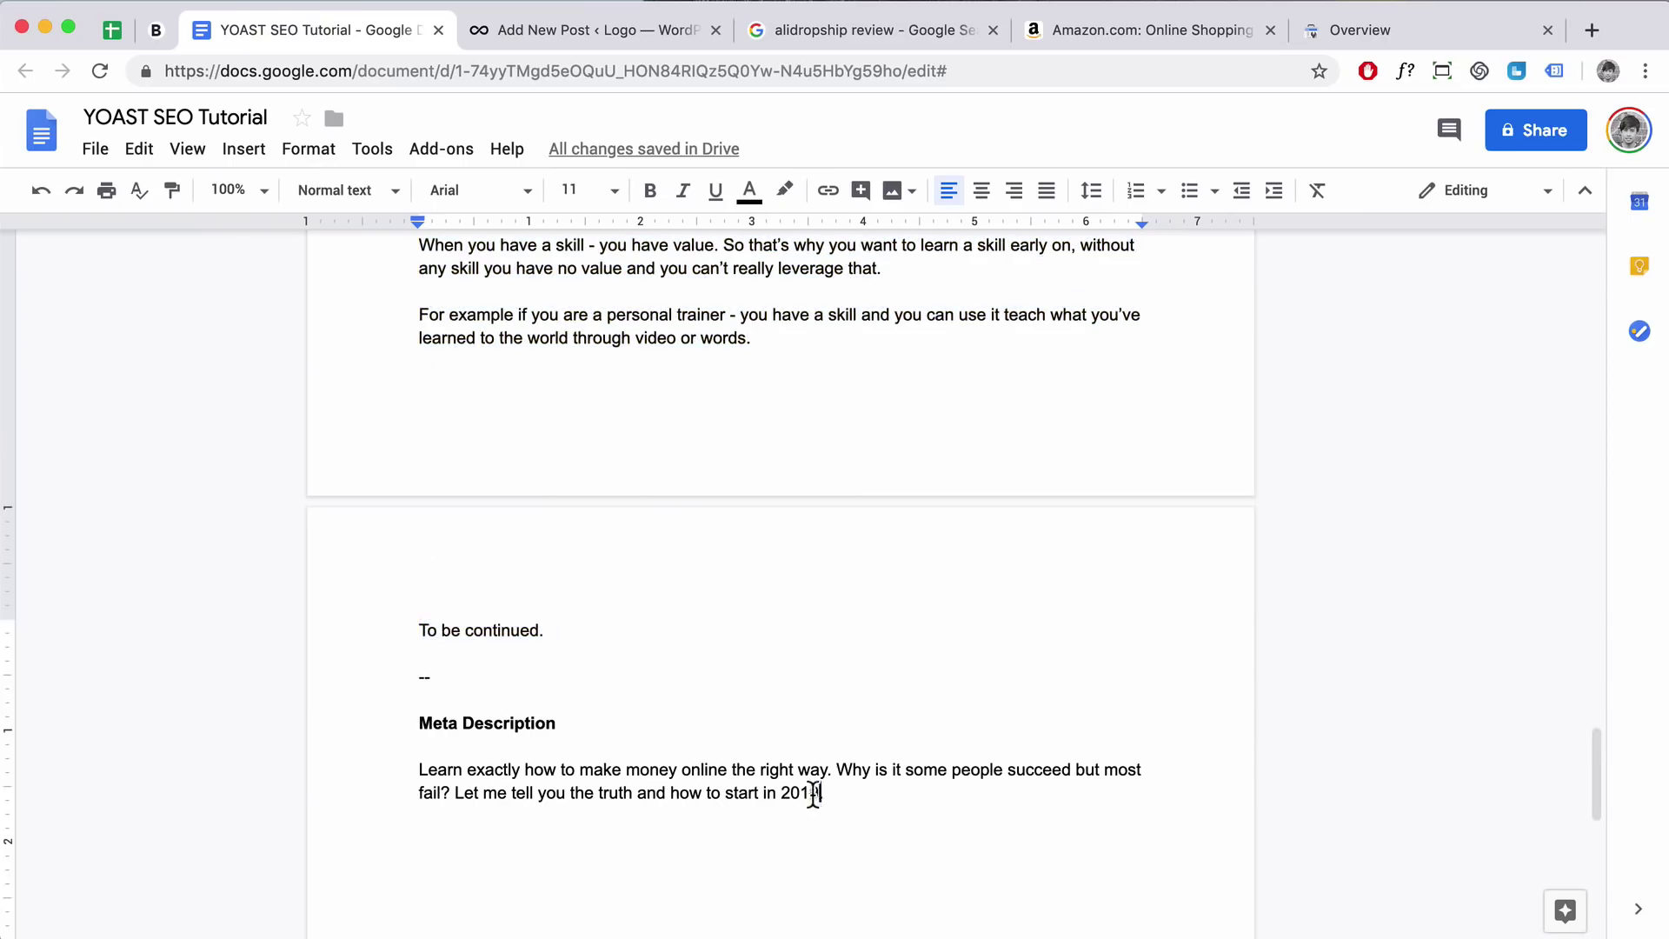
{"action": "left_click_drag", "start_coordinate": [833, 793], "coordinate": [401, 774]}
{"action": "key", "text": "super+c"}
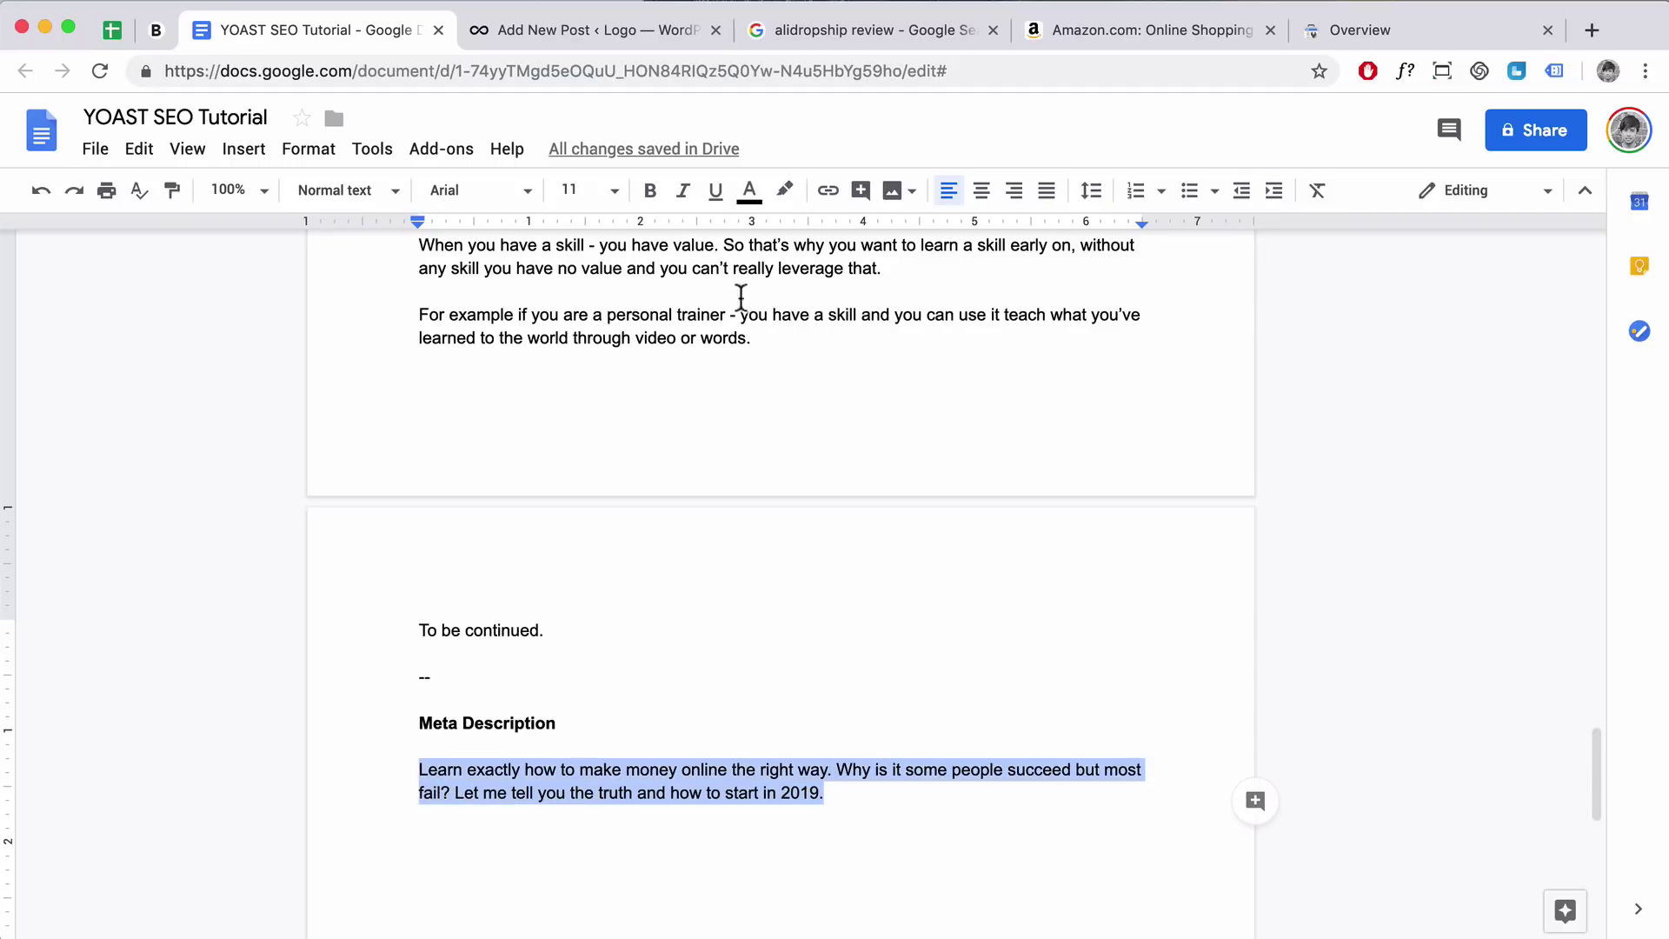
{"action": "left_click", "coordinate": [593, 29]}
{"action": "key", "text": "super+v"}
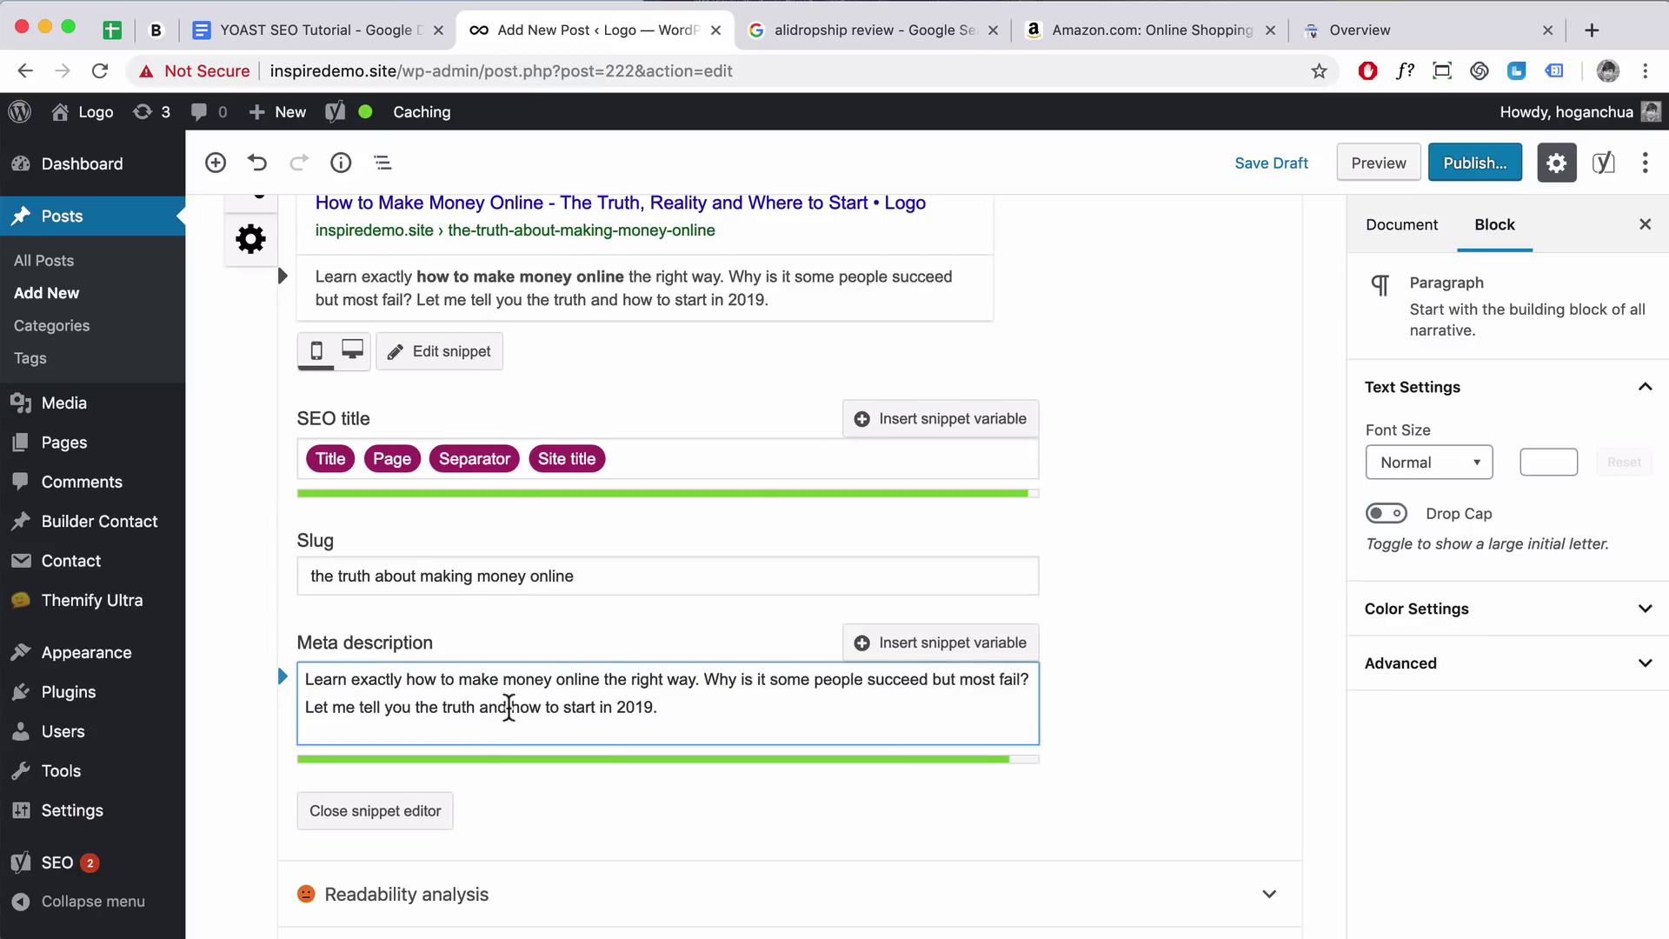
Check the keyphrase in the meta description and examine the focus keyphrase analysis results alongside the post content
{"action": "left_click_drag", "start_coordinate": [406, 679], "coordinate": [599, 677]}
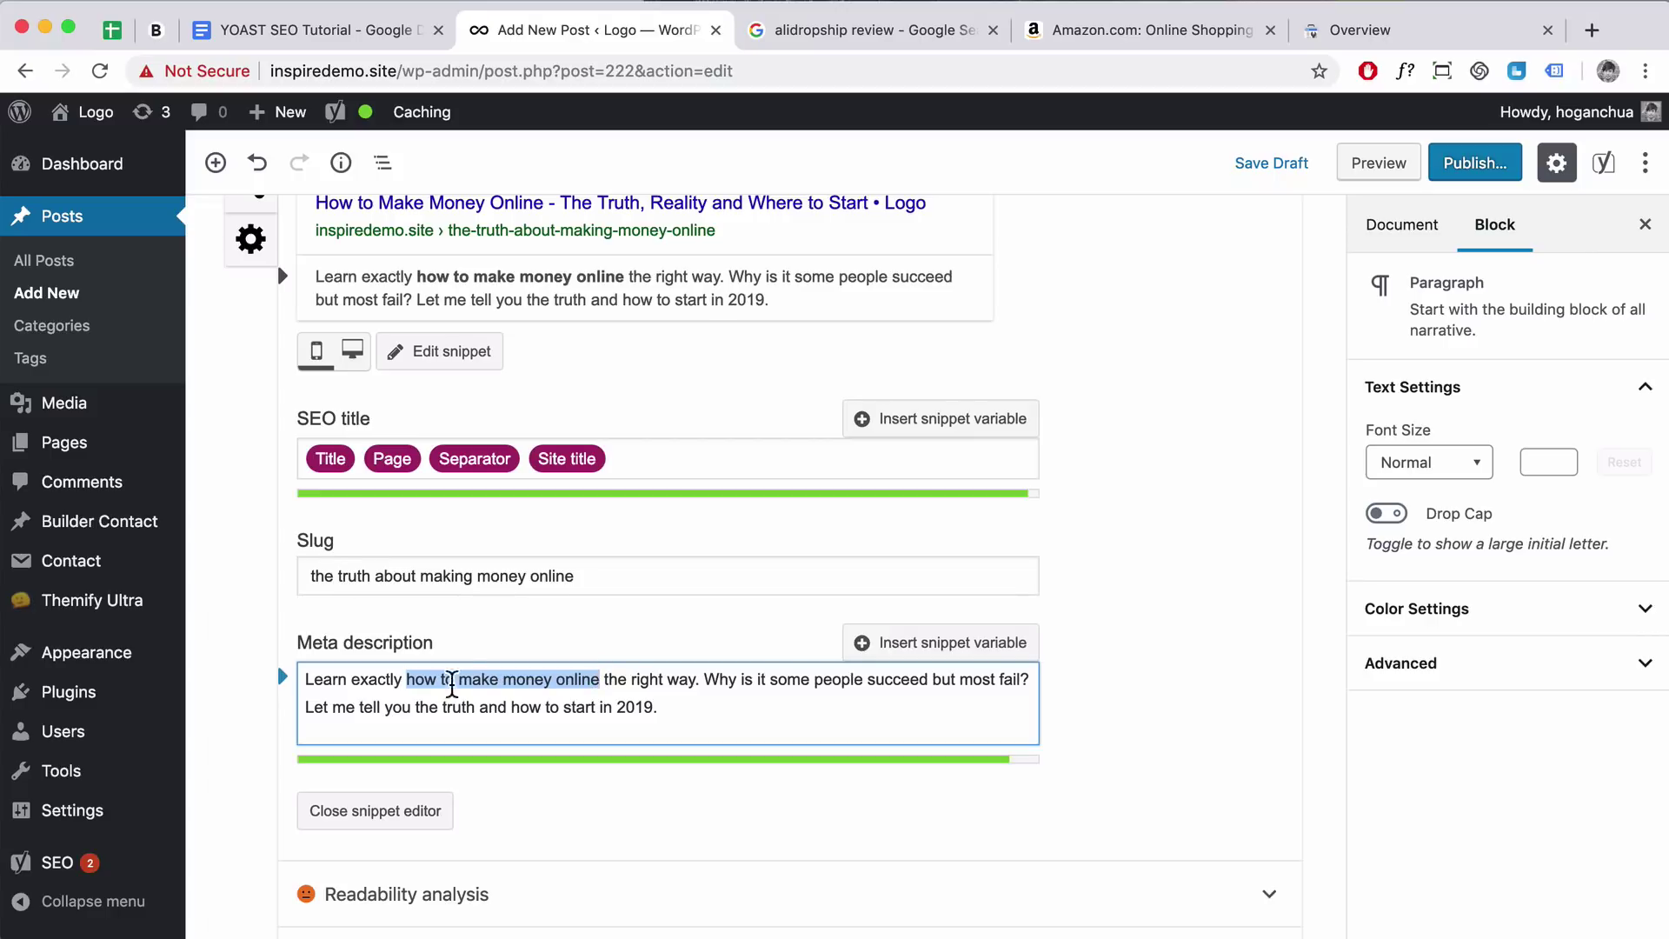
{"action": "scroll", "coordinate": [568, 692], "scroll_direction": "down", "scroll_amount": 7}
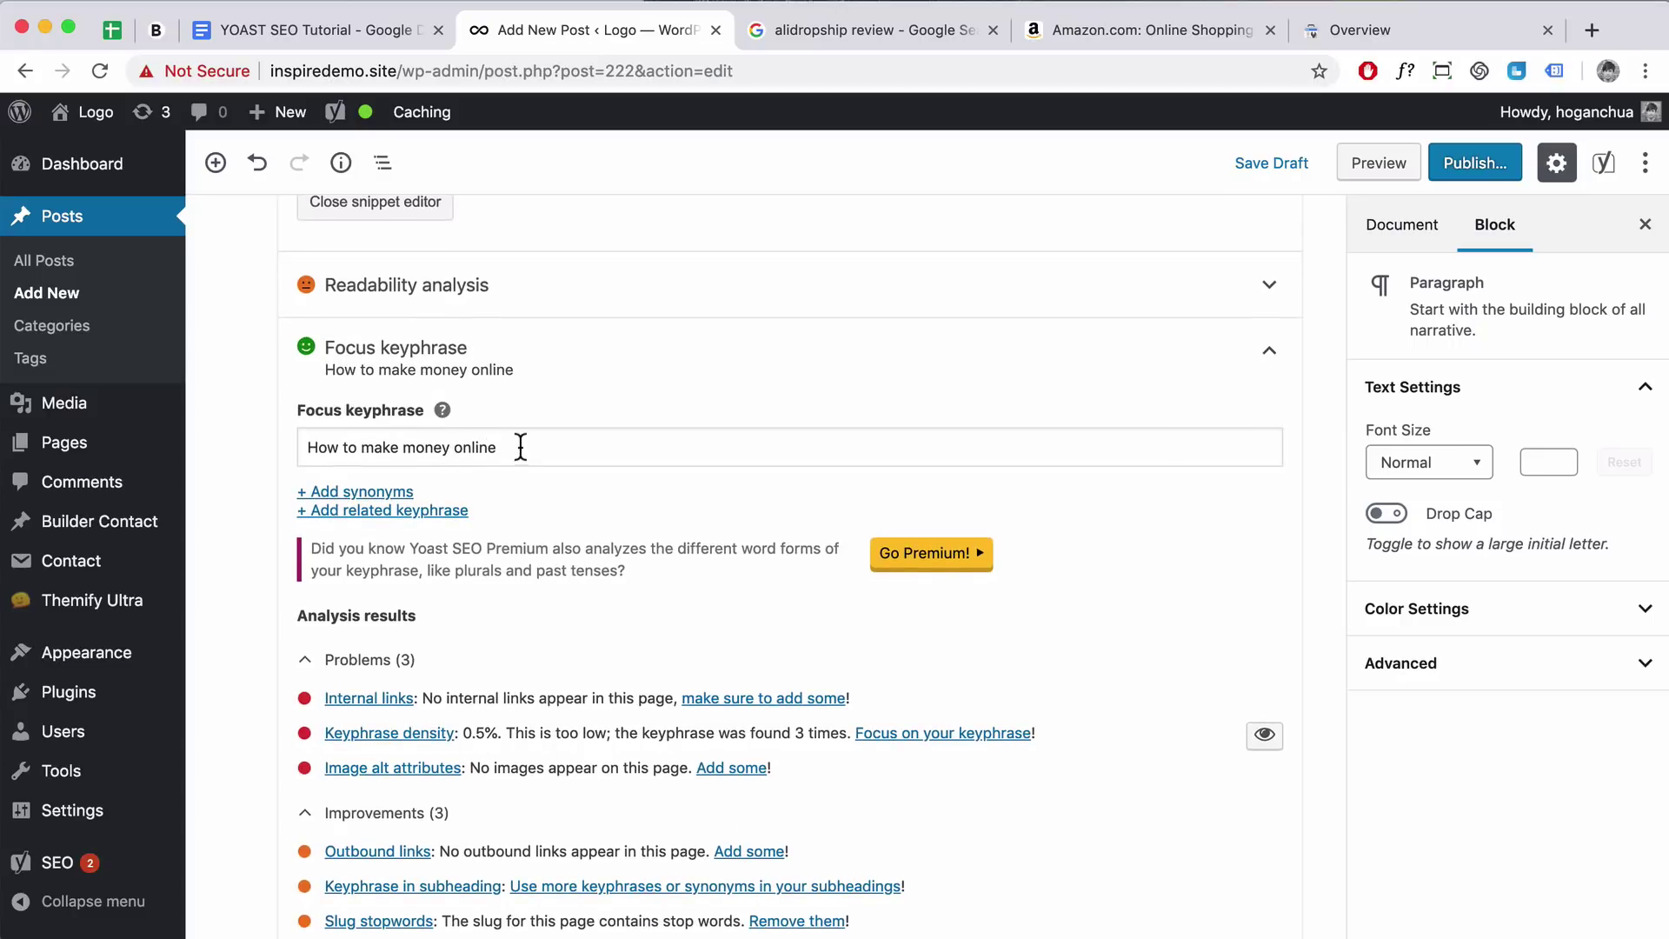
{"action": "scroll", "coordinate": [512, 671], "scroll_direction": "down", "scroll_amount": 3}
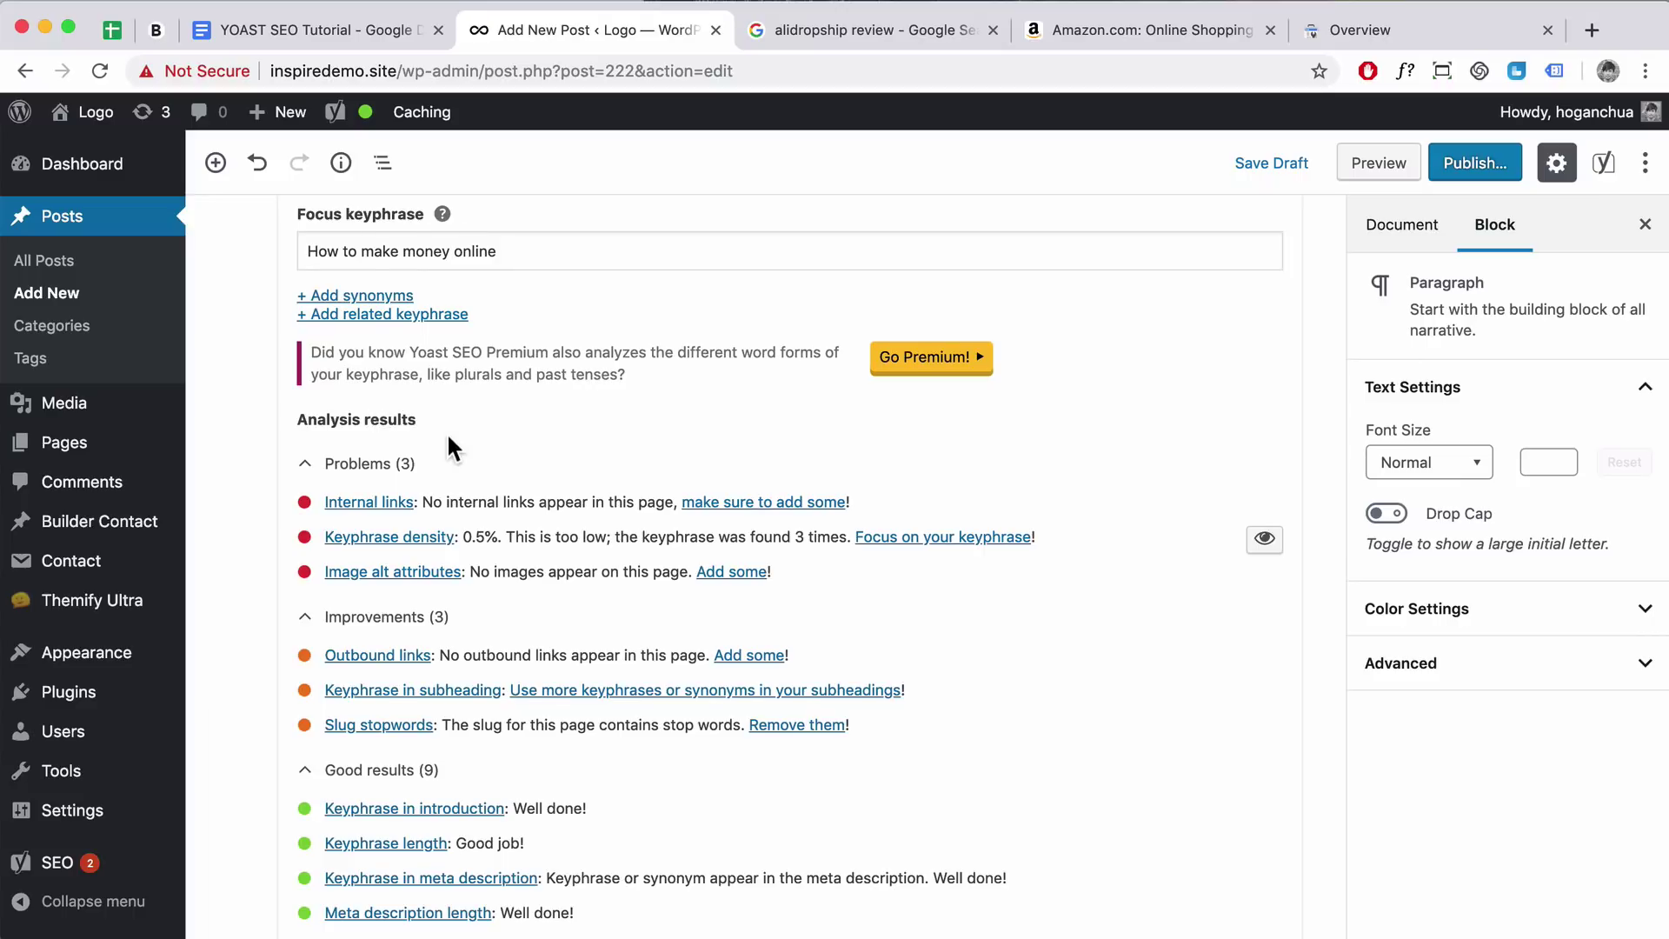
{"action": "scroll", "coordinate": [447, 431], "scroll_direction": "up", "scroll_amount": 20}
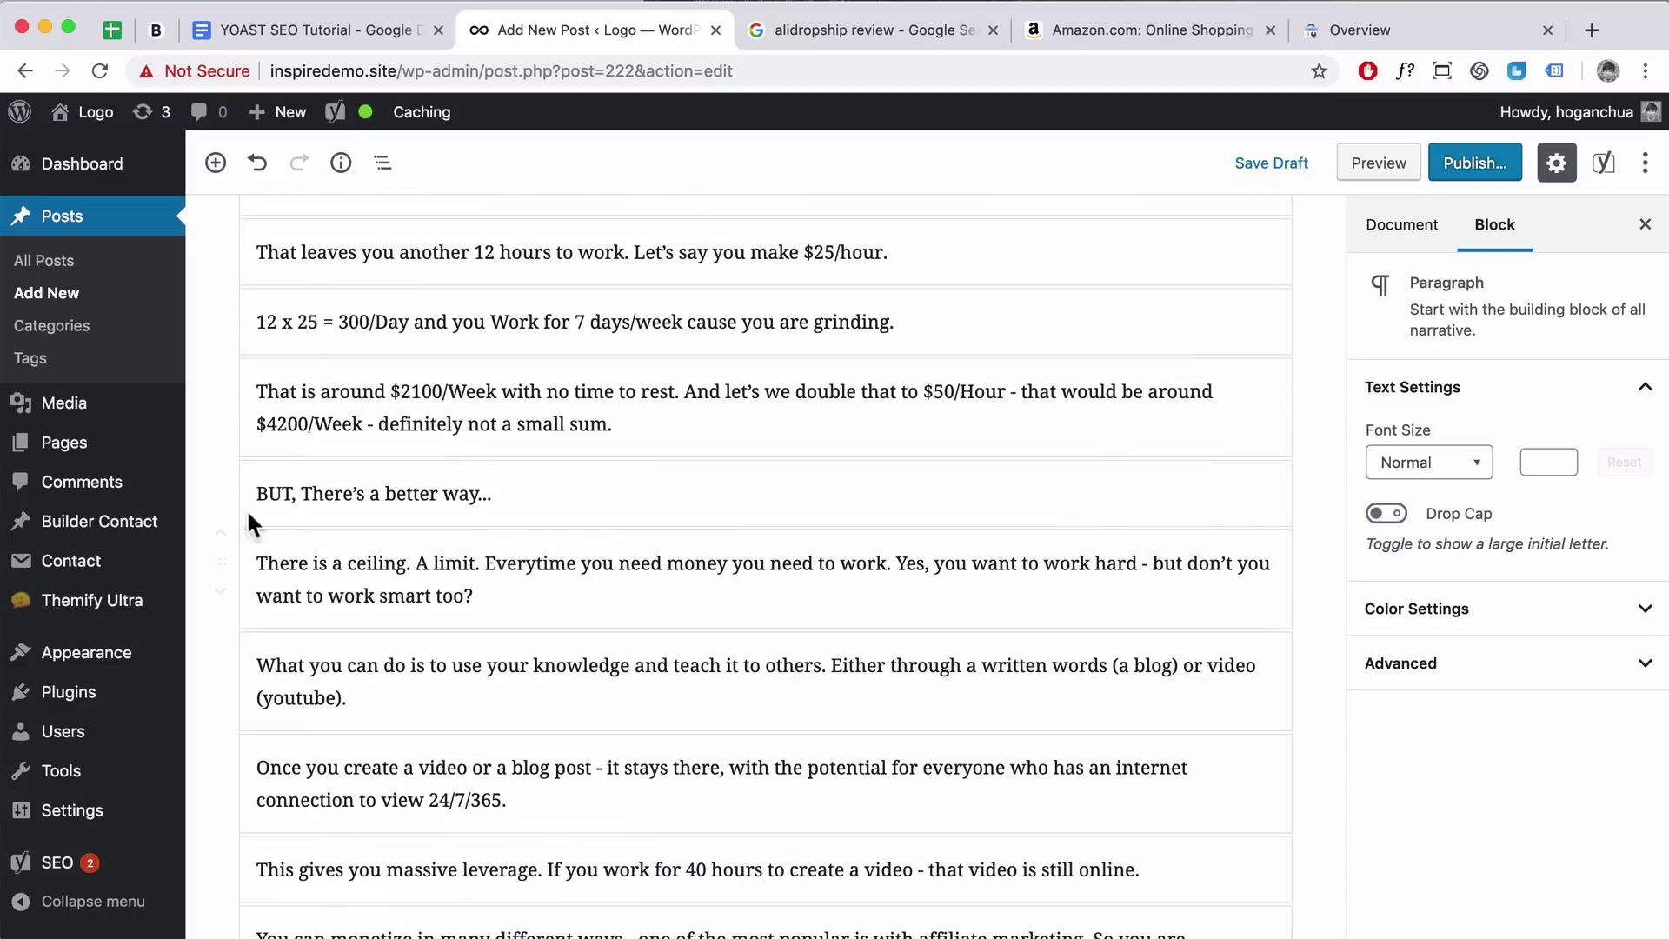
{"action": "scroll", "coordinate": [570, 624], "scroll_direction": "down", "scroll_amount": 15}
{"action": "scroll", "coordinate": [571, 624], "scroll_direction": "down", "scroll_amount": 10}
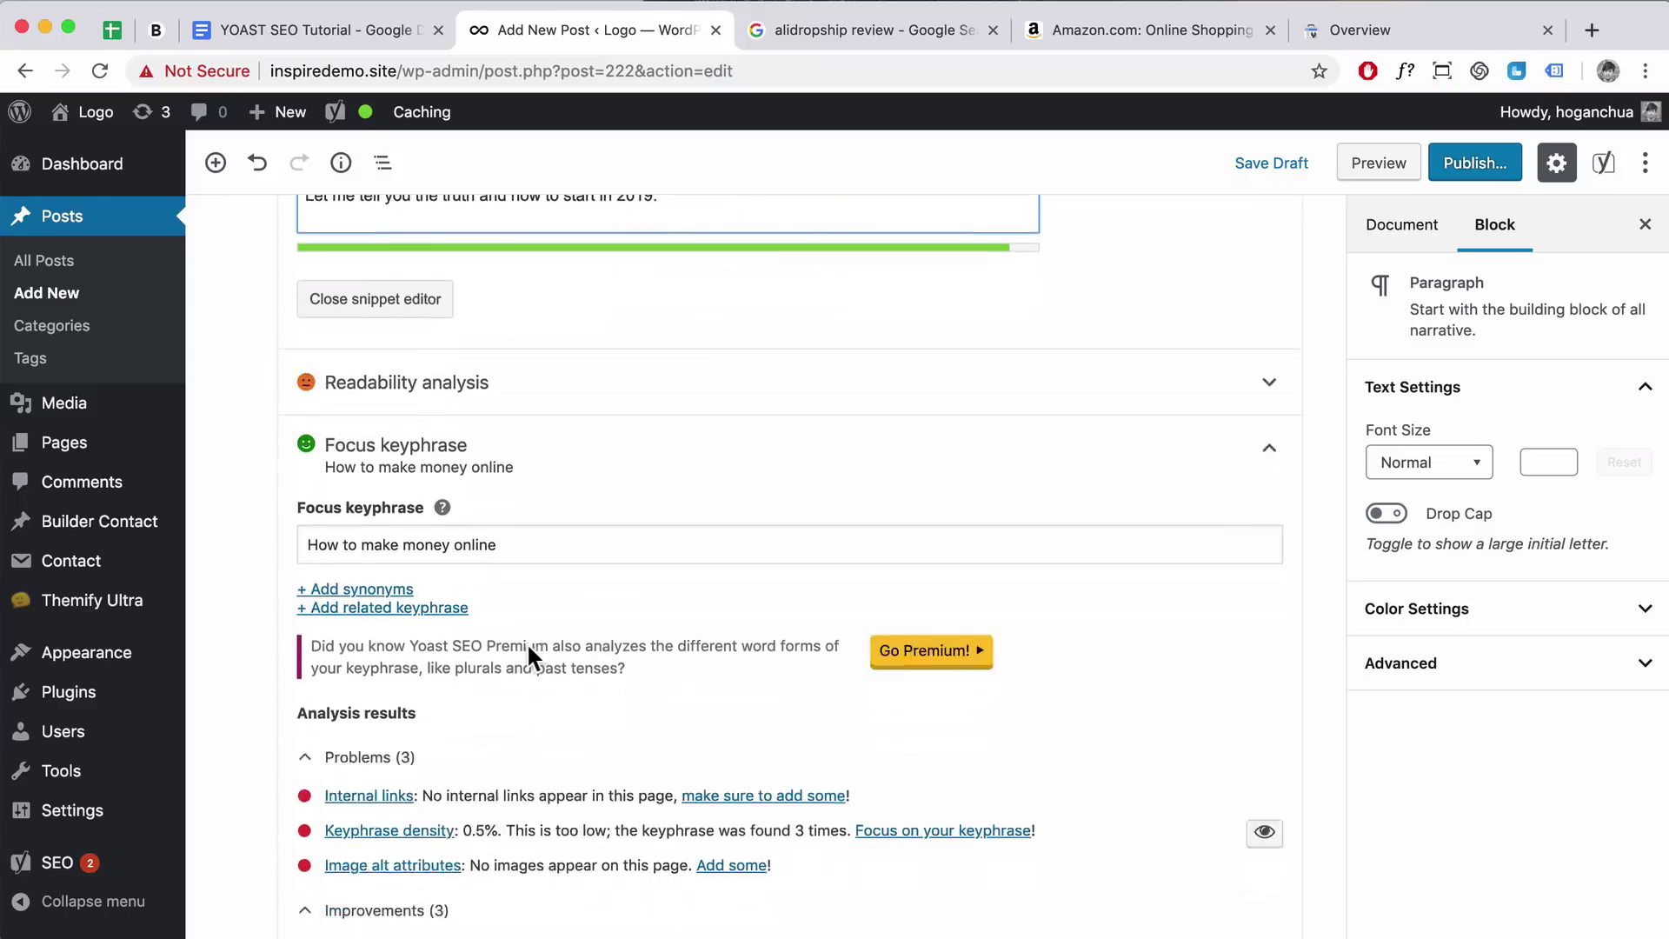
Choose the existing post "How to Market Your Services on Upwork" as link target for the paragraph text "how to market your services"
{"action": "scroll", "coordinate": [529, 643], "scroll_direction": "down", "scroll_amount": 5}
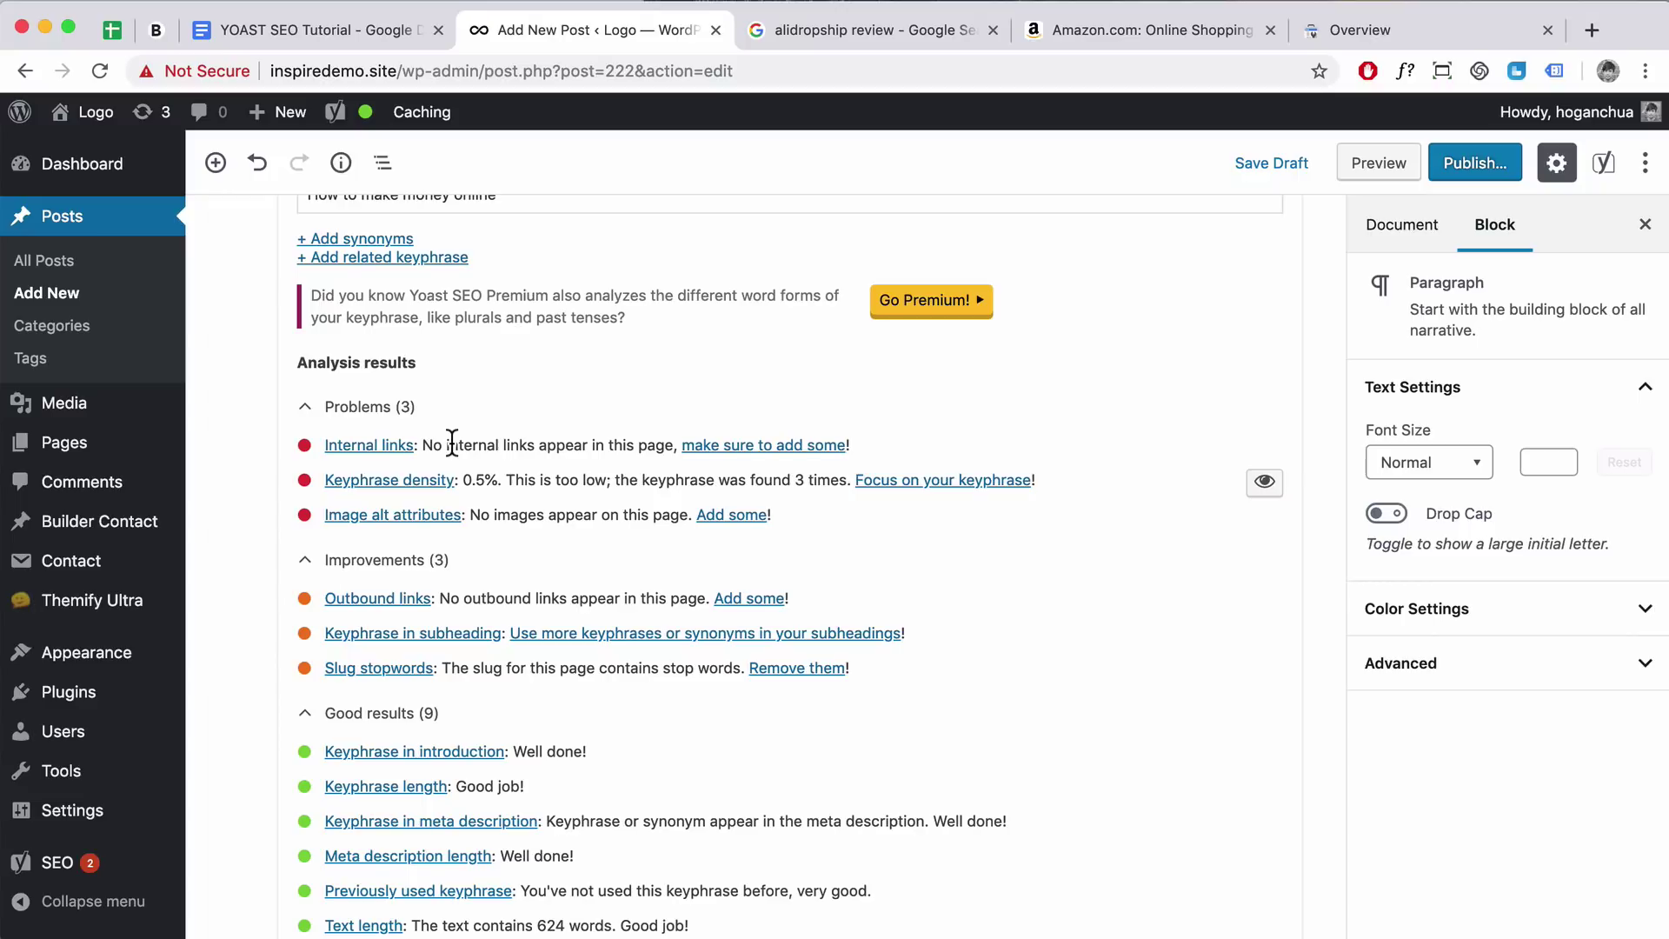
{"action": "scroll", "coordinate": [452, 442], "scroll_direction": "down", "scroll_amount": 4}
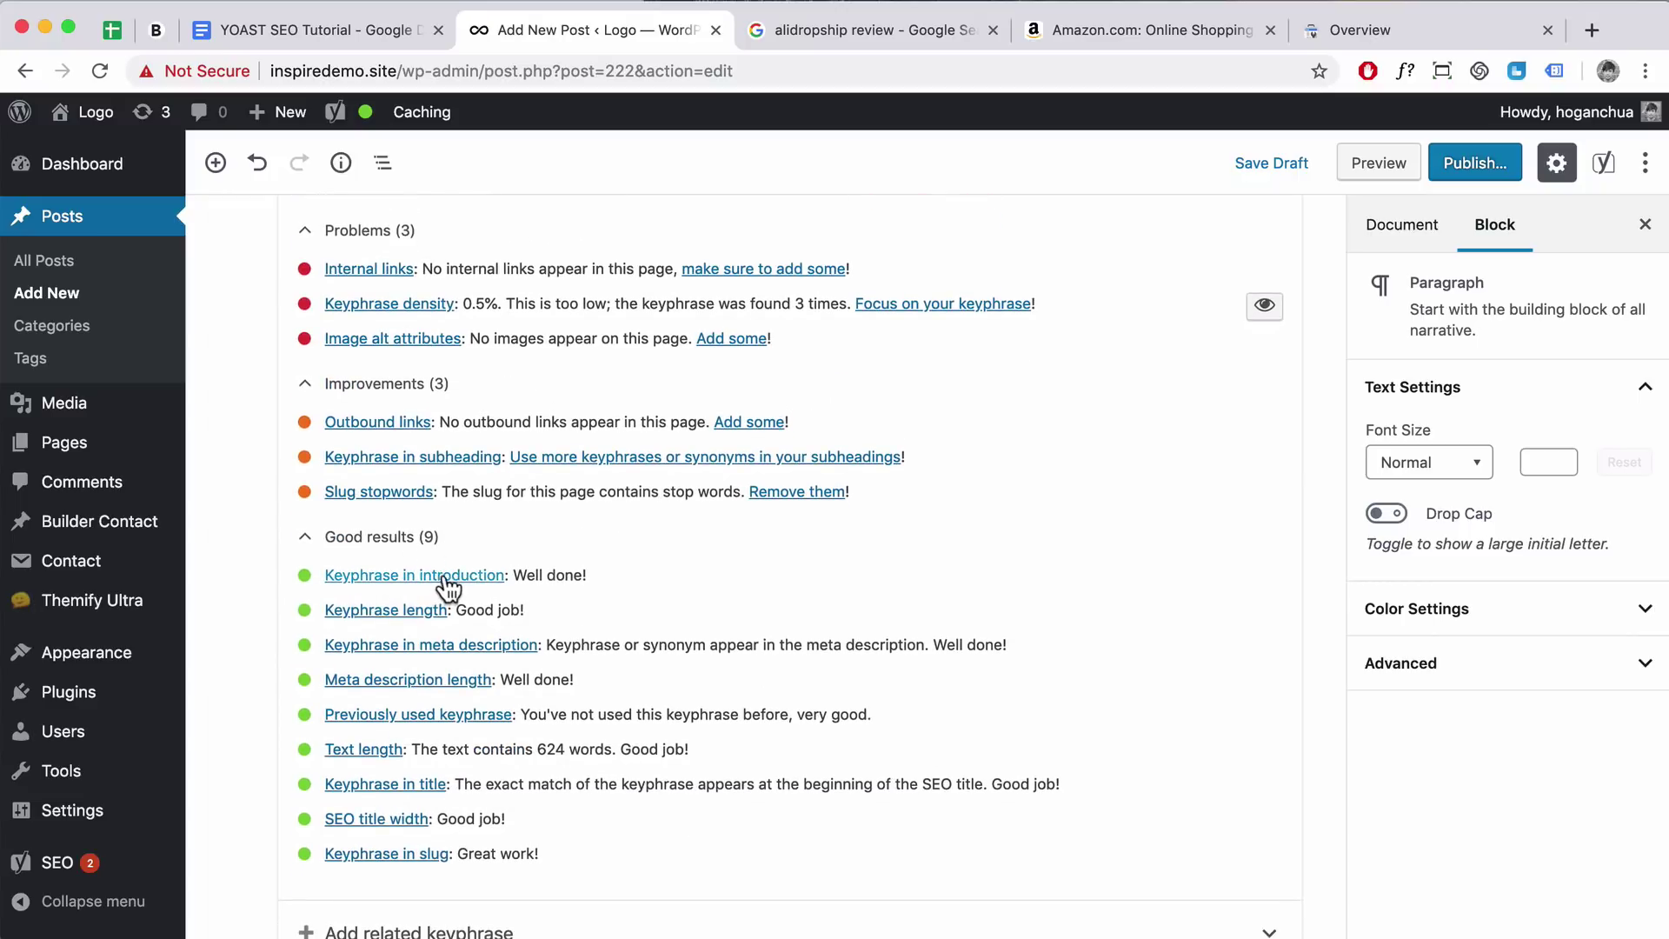
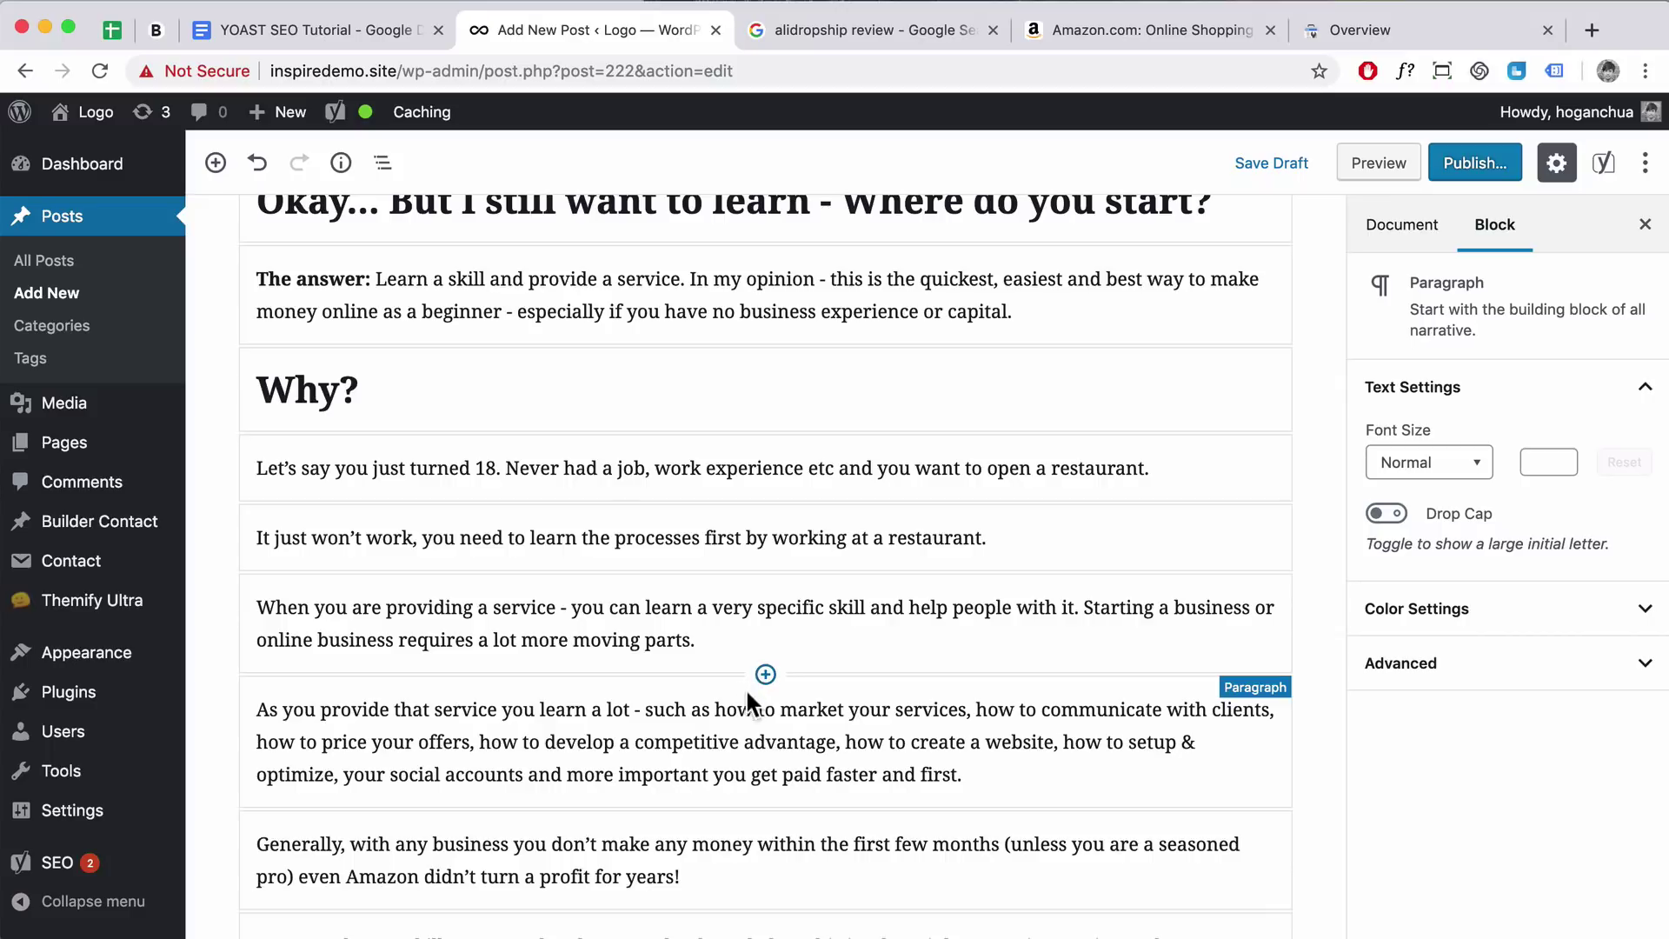
{"action": "left_click_drag", "start_coordinate": [715, 710], "coordinate": [966, 705]}
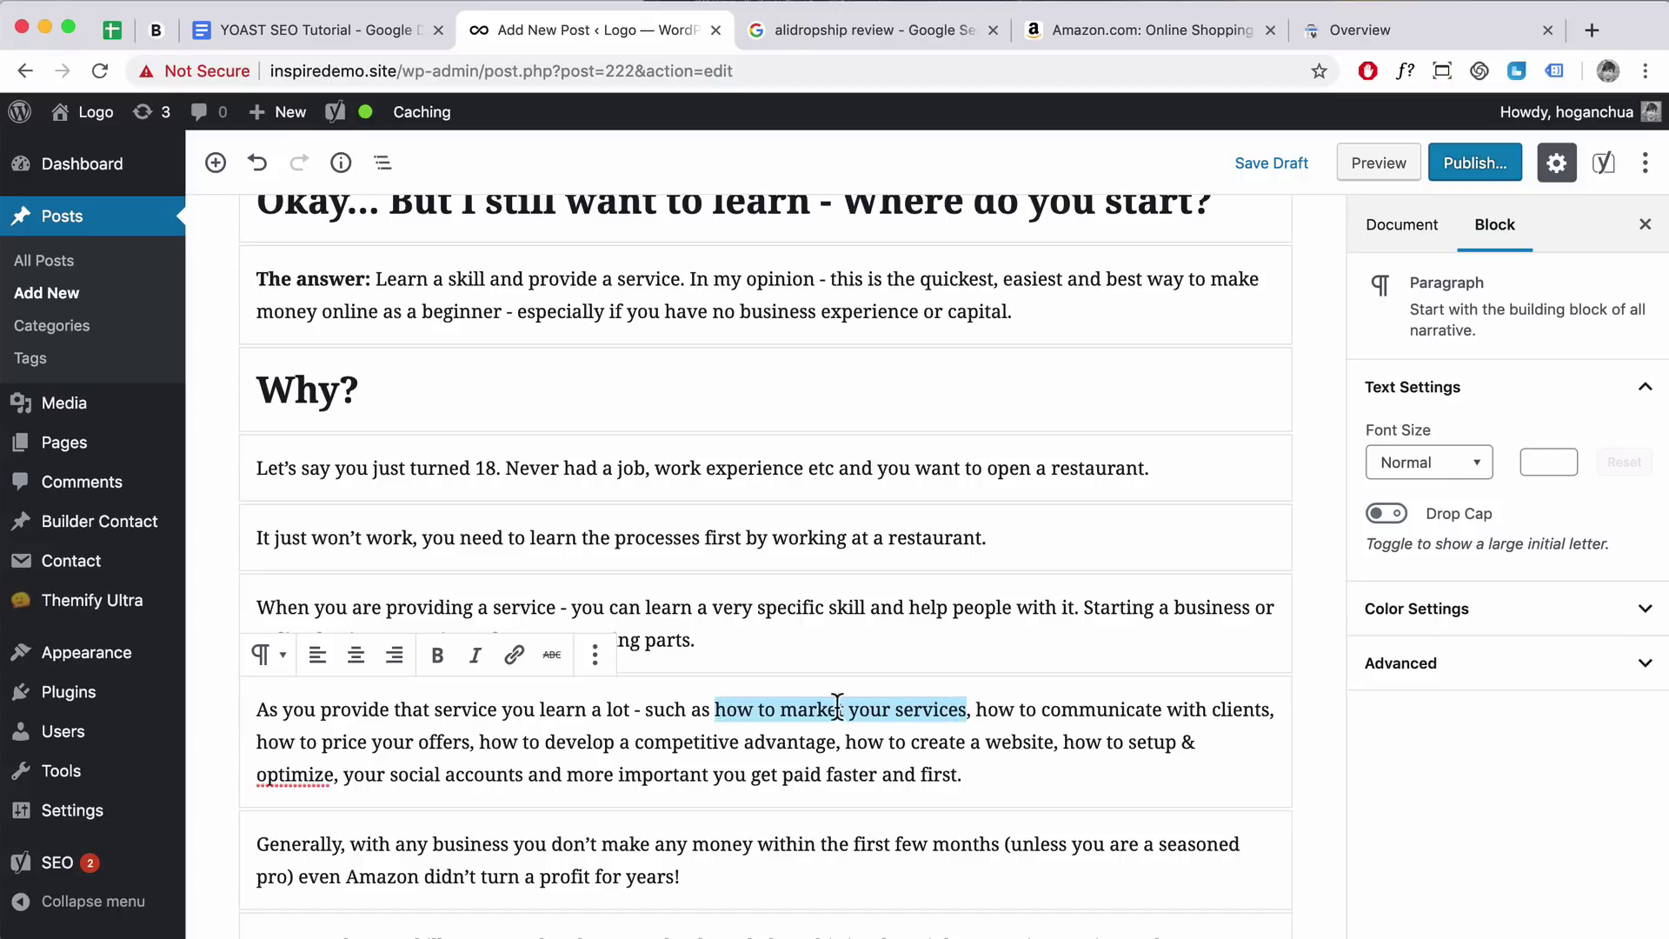
{"action": "left_click", "coordinate": [514, 655]}
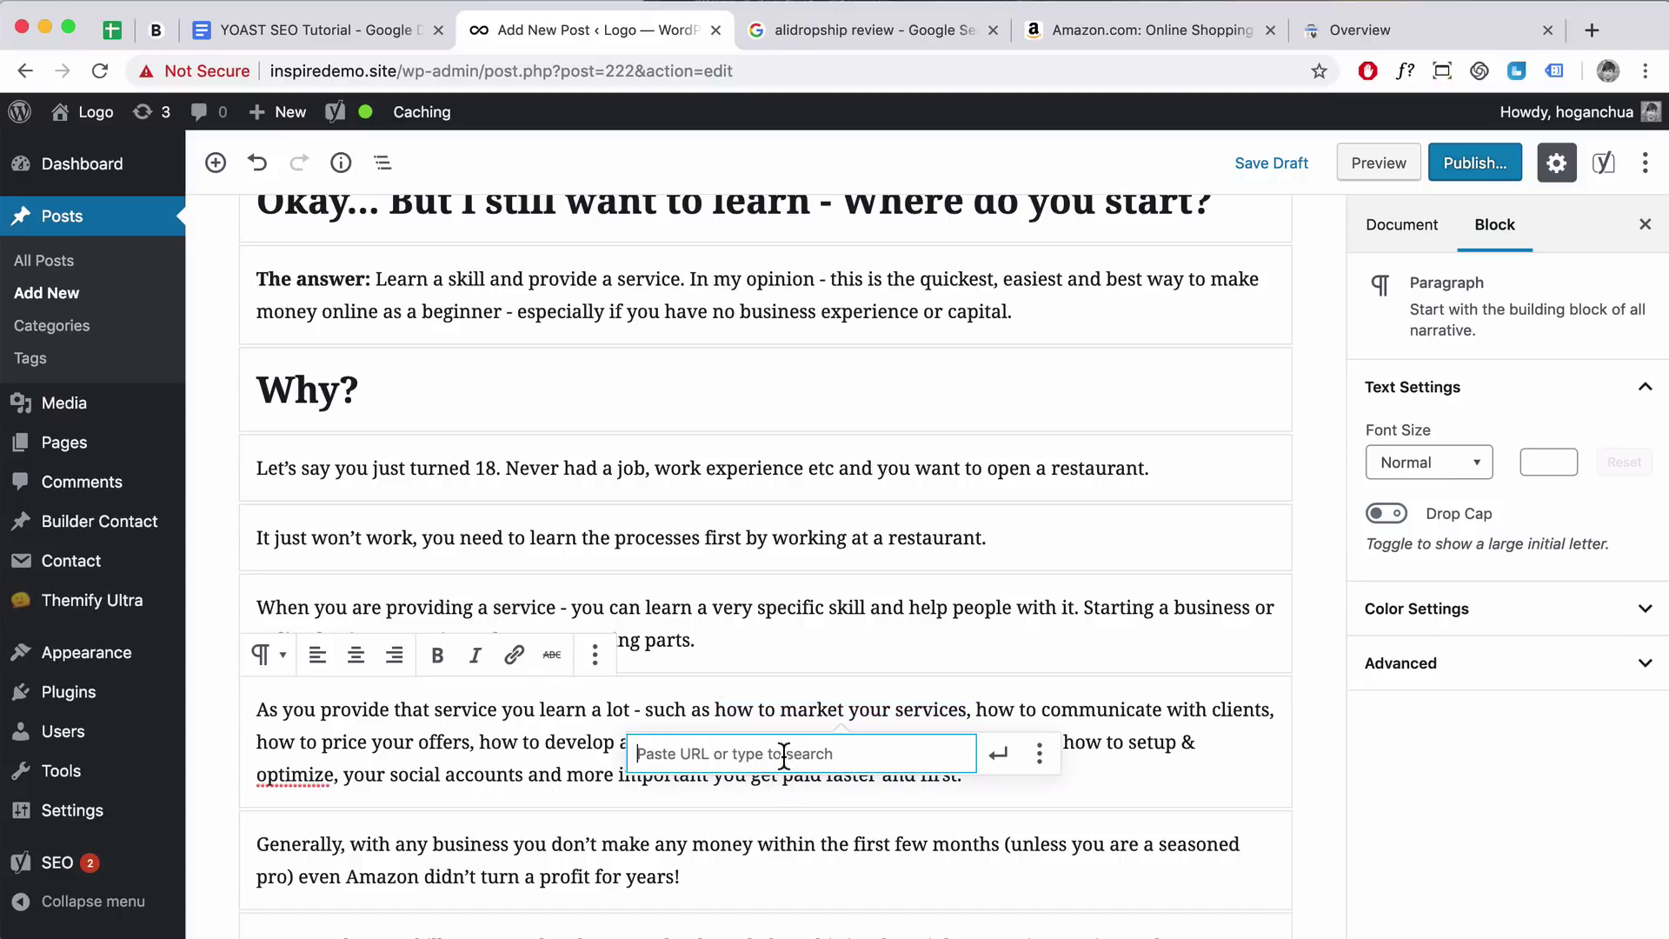
{"action": "type", "text": "how to"}
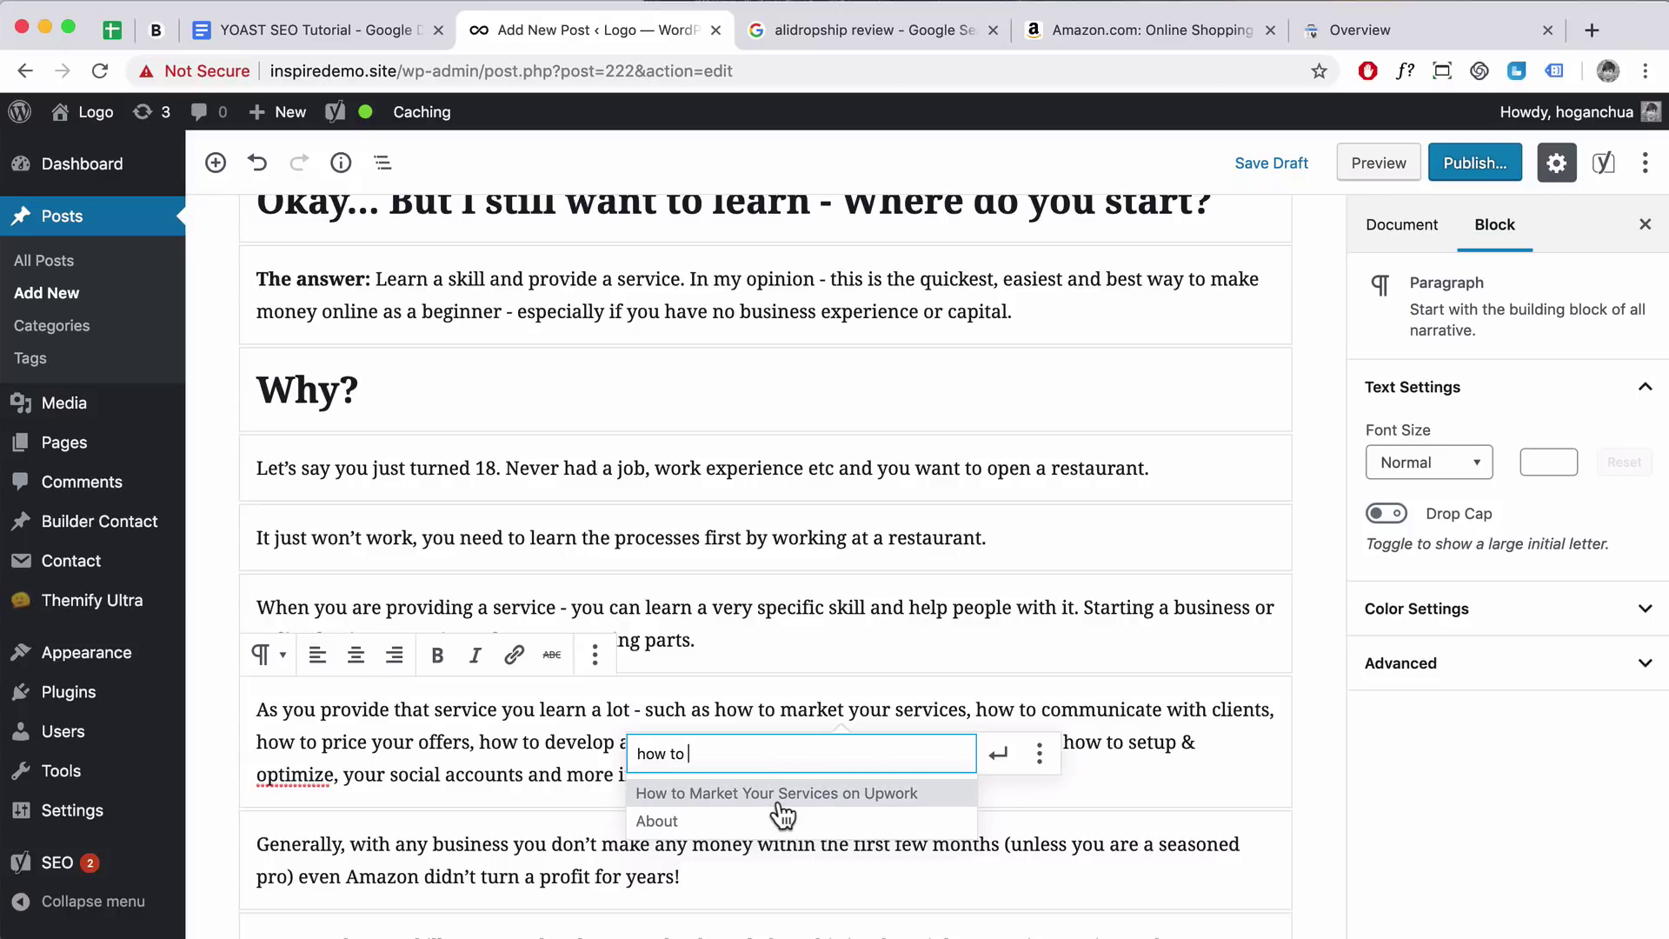
{"action": "left_click", "coordinate": [782, 793]}
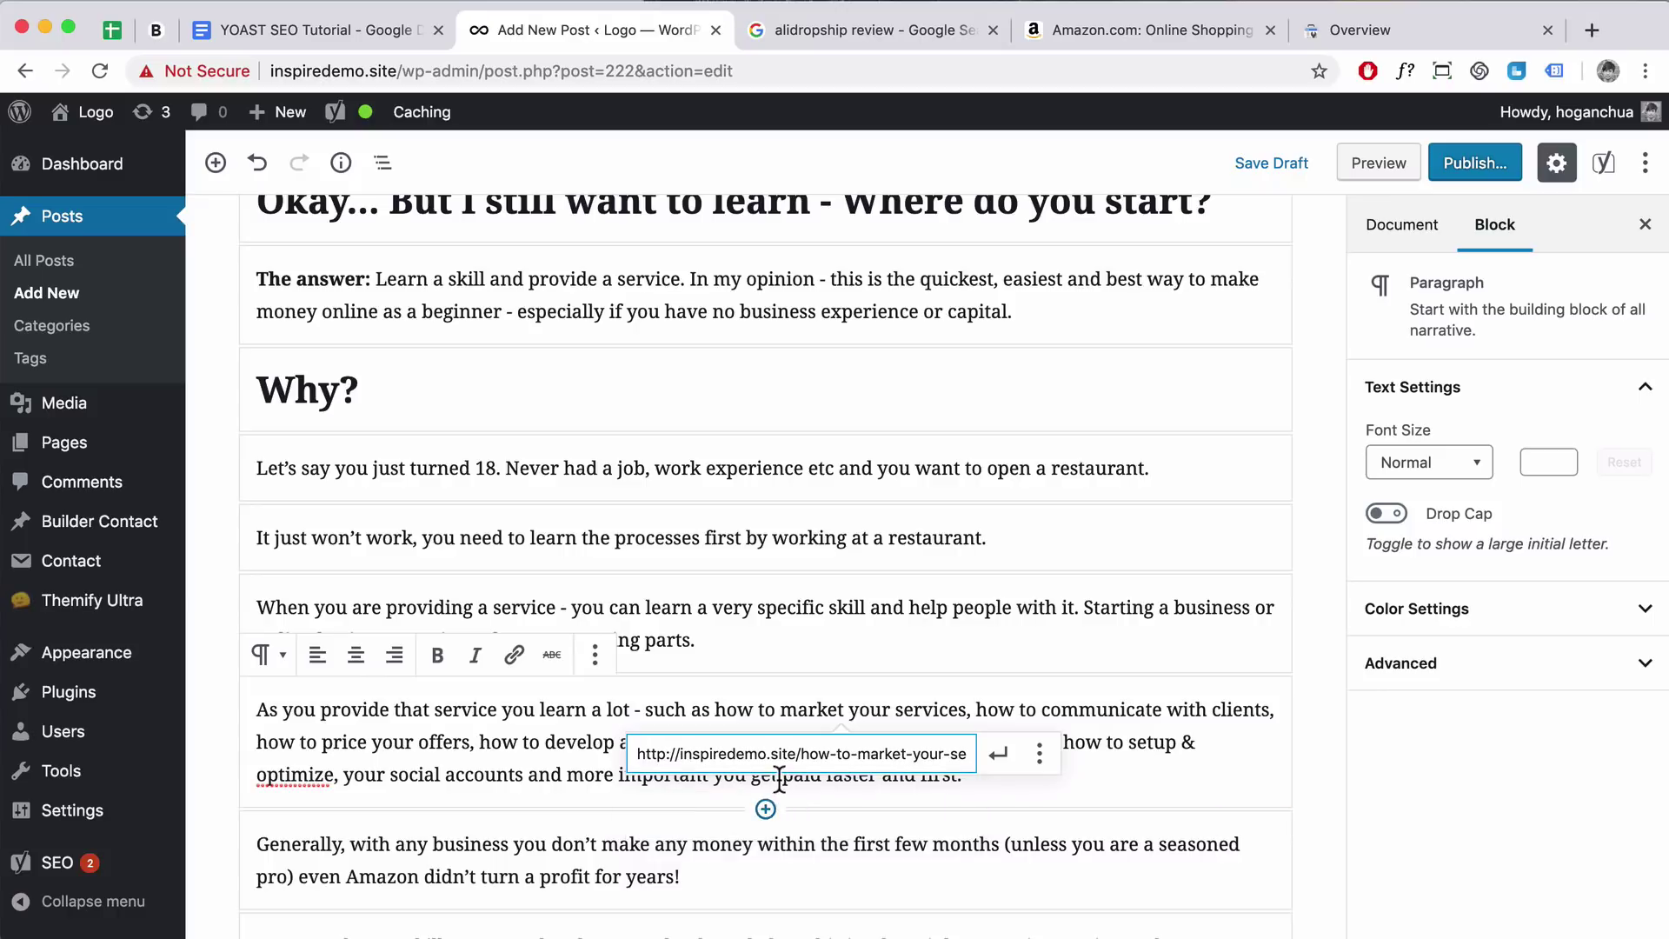
View the list of all posts in a new tab to locate the link's target post, and return to the post being edited
{"action": "right_click", "coordinate": [45, 264]}
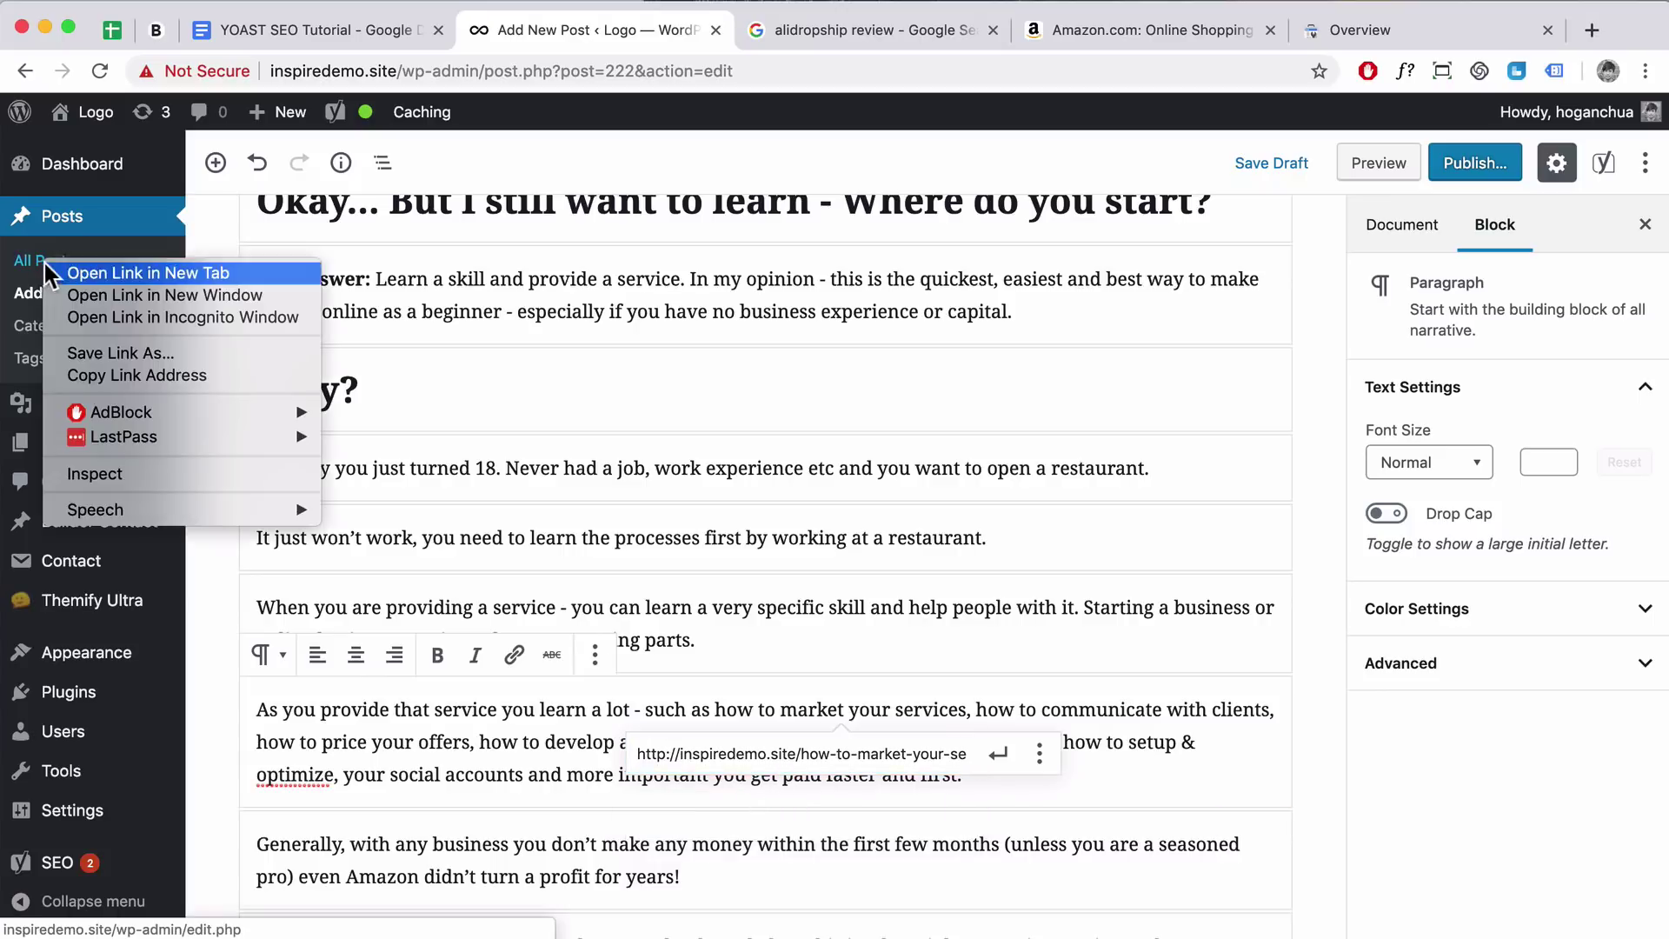
{"action": "left_click", "coordinate": [130, 272]}
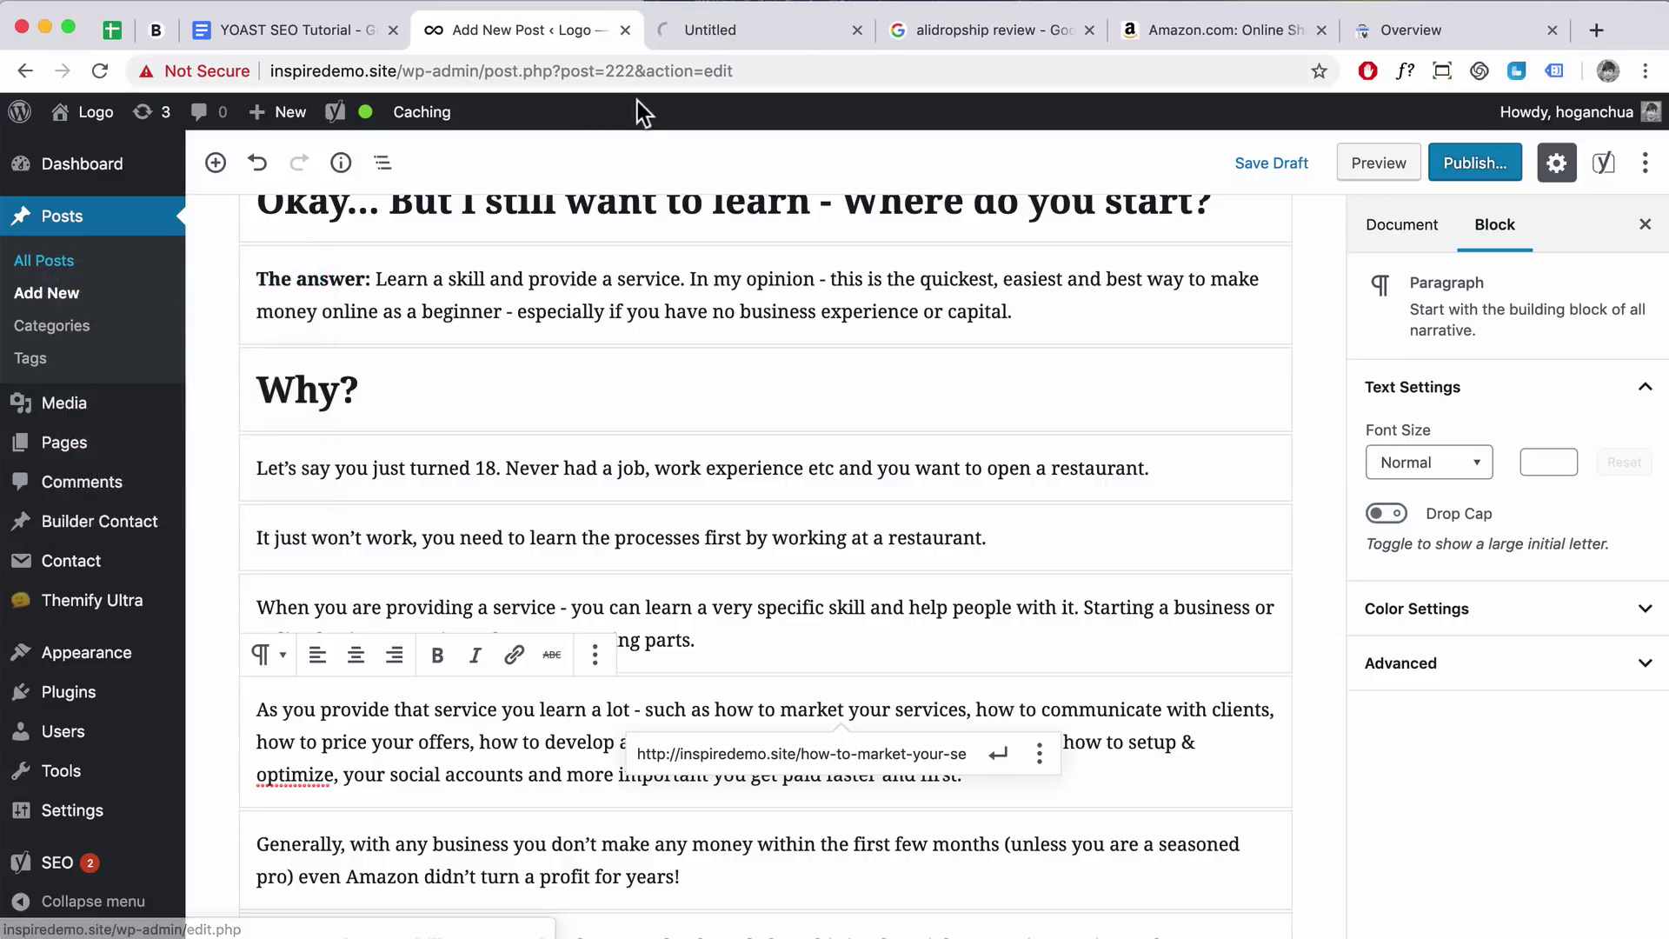
{"action": "left_click", "coordinate": [788, 32]}
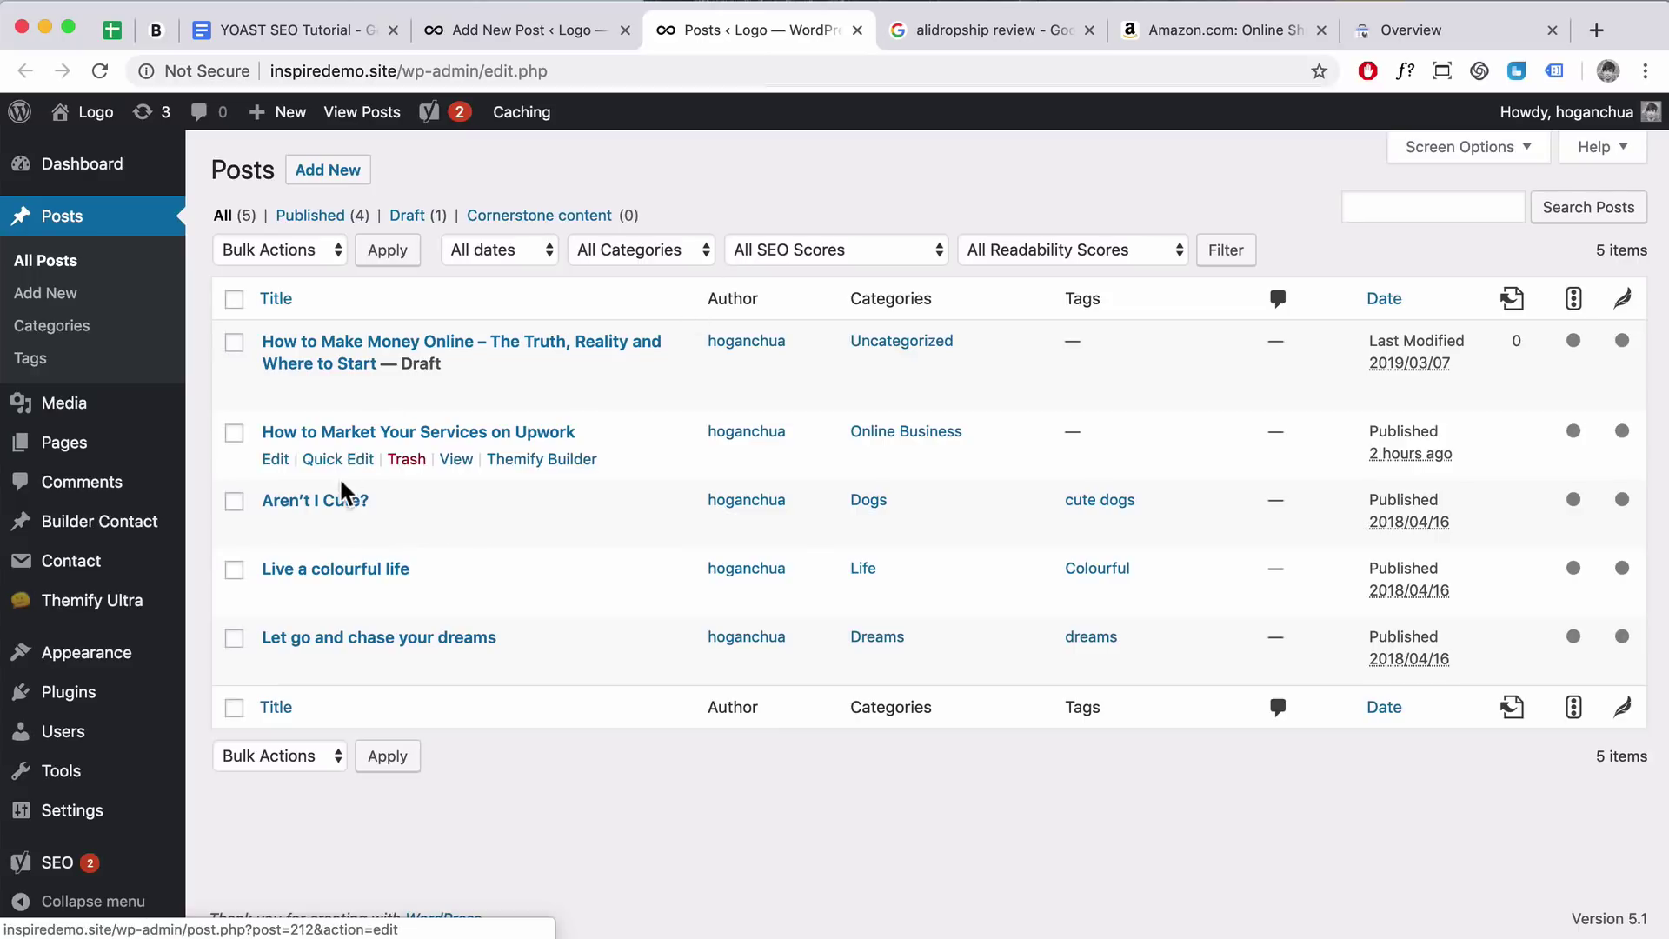
{"action": "left_click", "coordinate": [525, 30]}
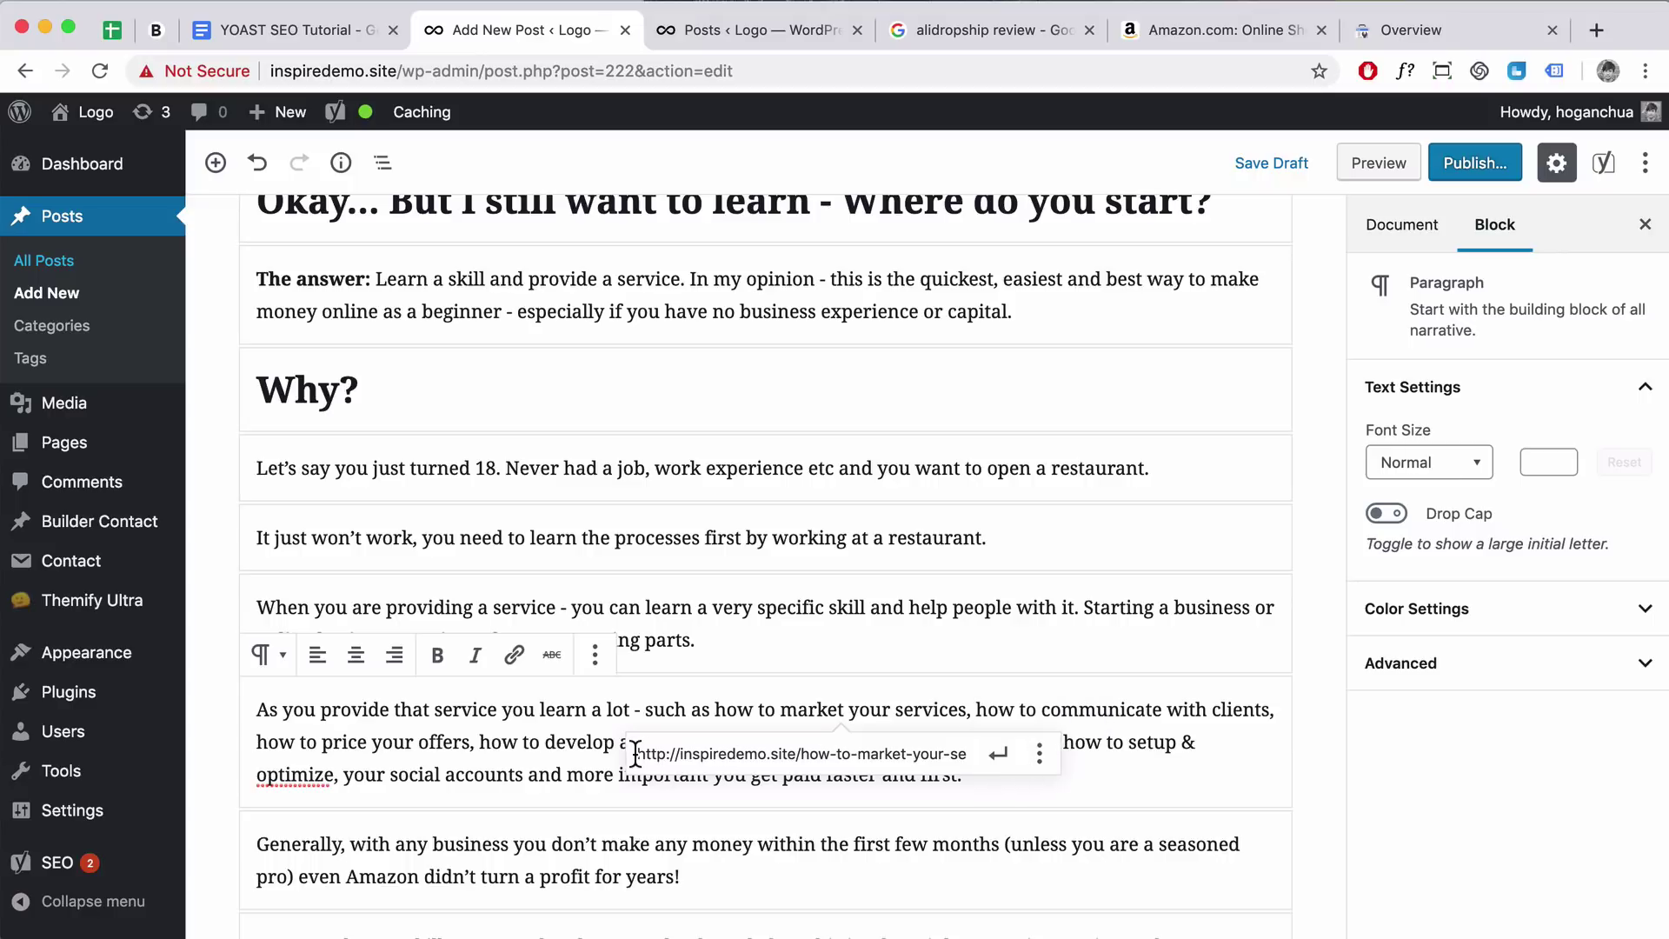
Apply the internal link to "how to market your services" and recheck the focus keyphrase analysis results
{"action": "left_click", "coordinate": [1039, 755]}
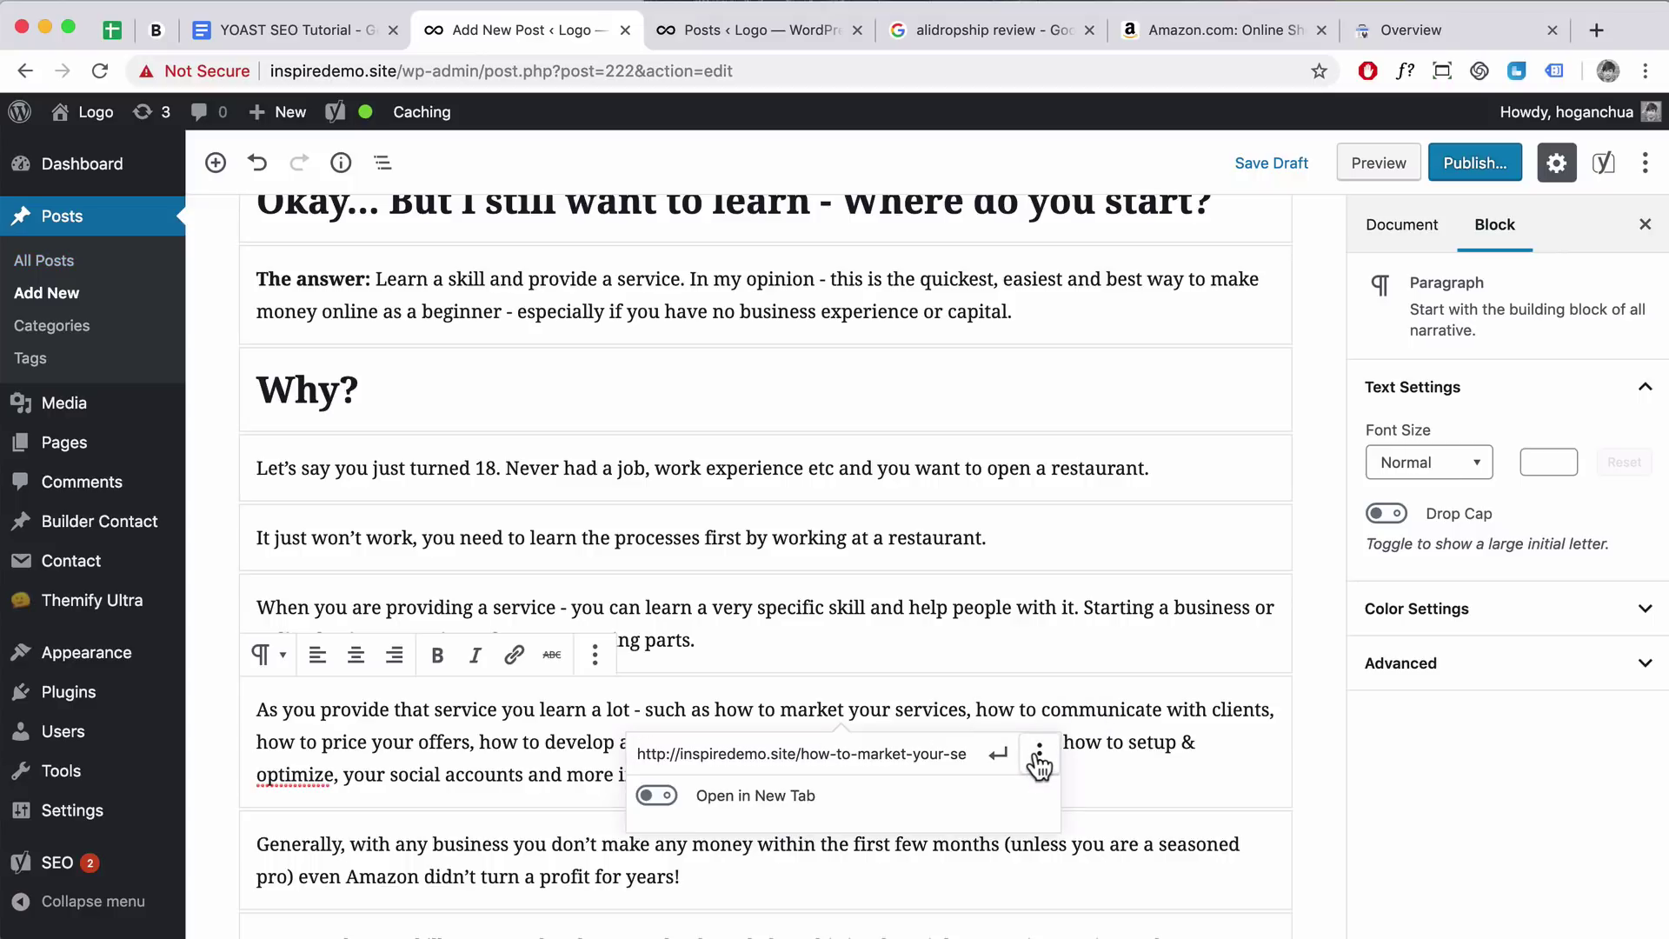
{"action": "left_click", "coordinate": [780, 762]}
{"action": "key", "text": "End"}
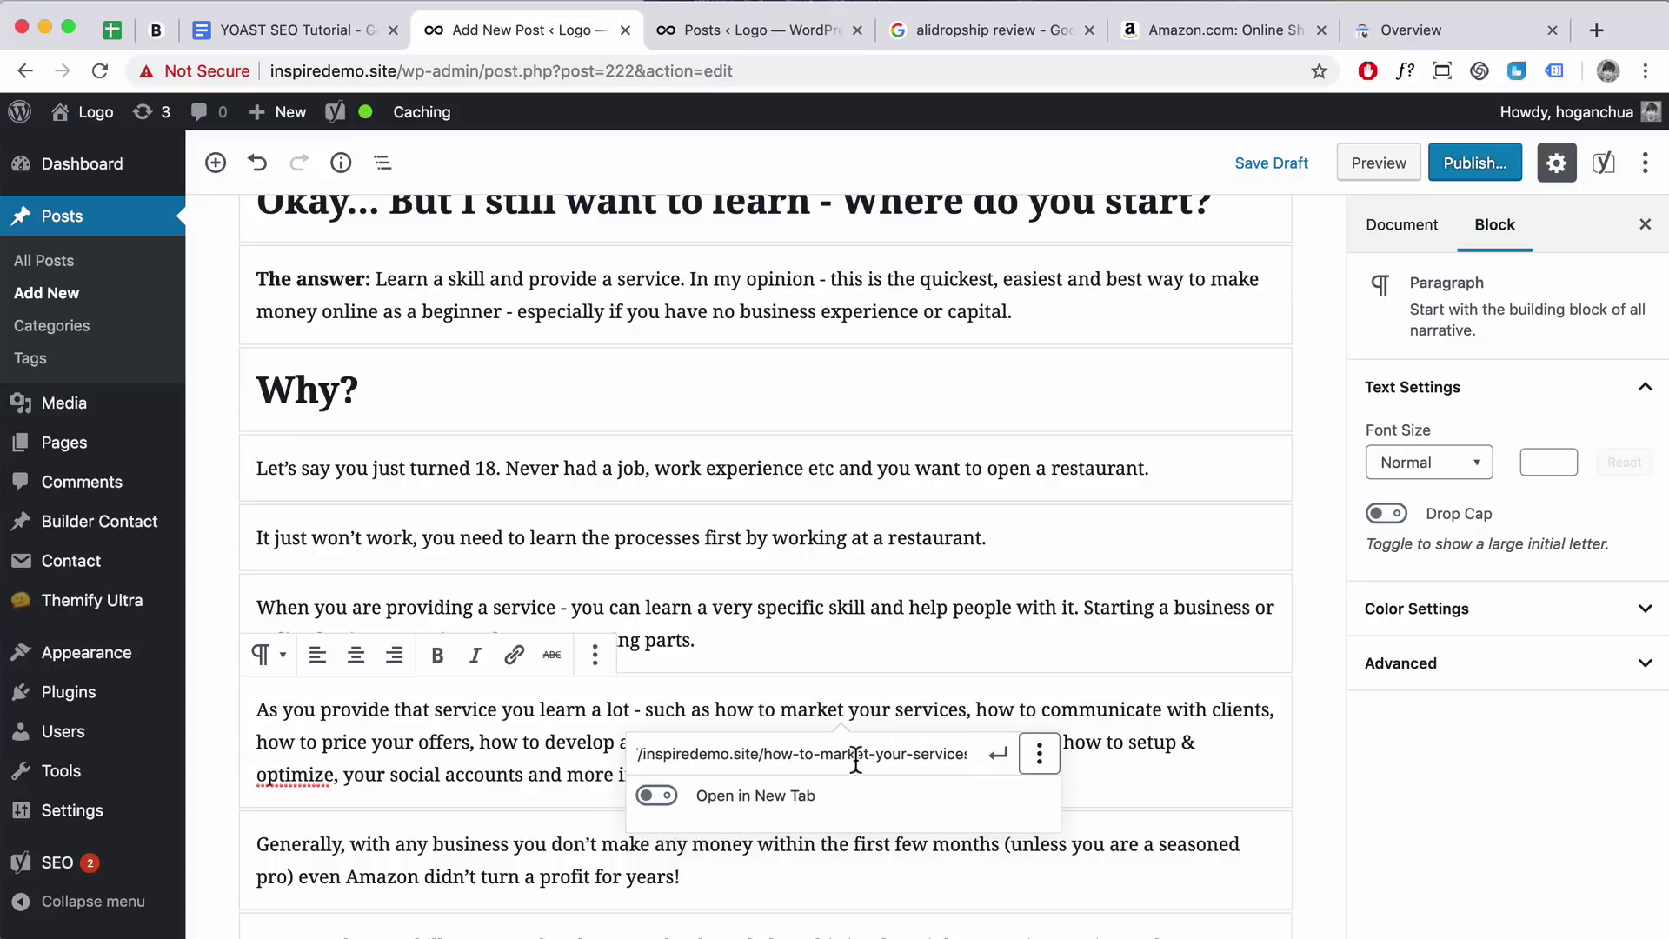
{"action": "left_click", "coordinate": [999, 757]}
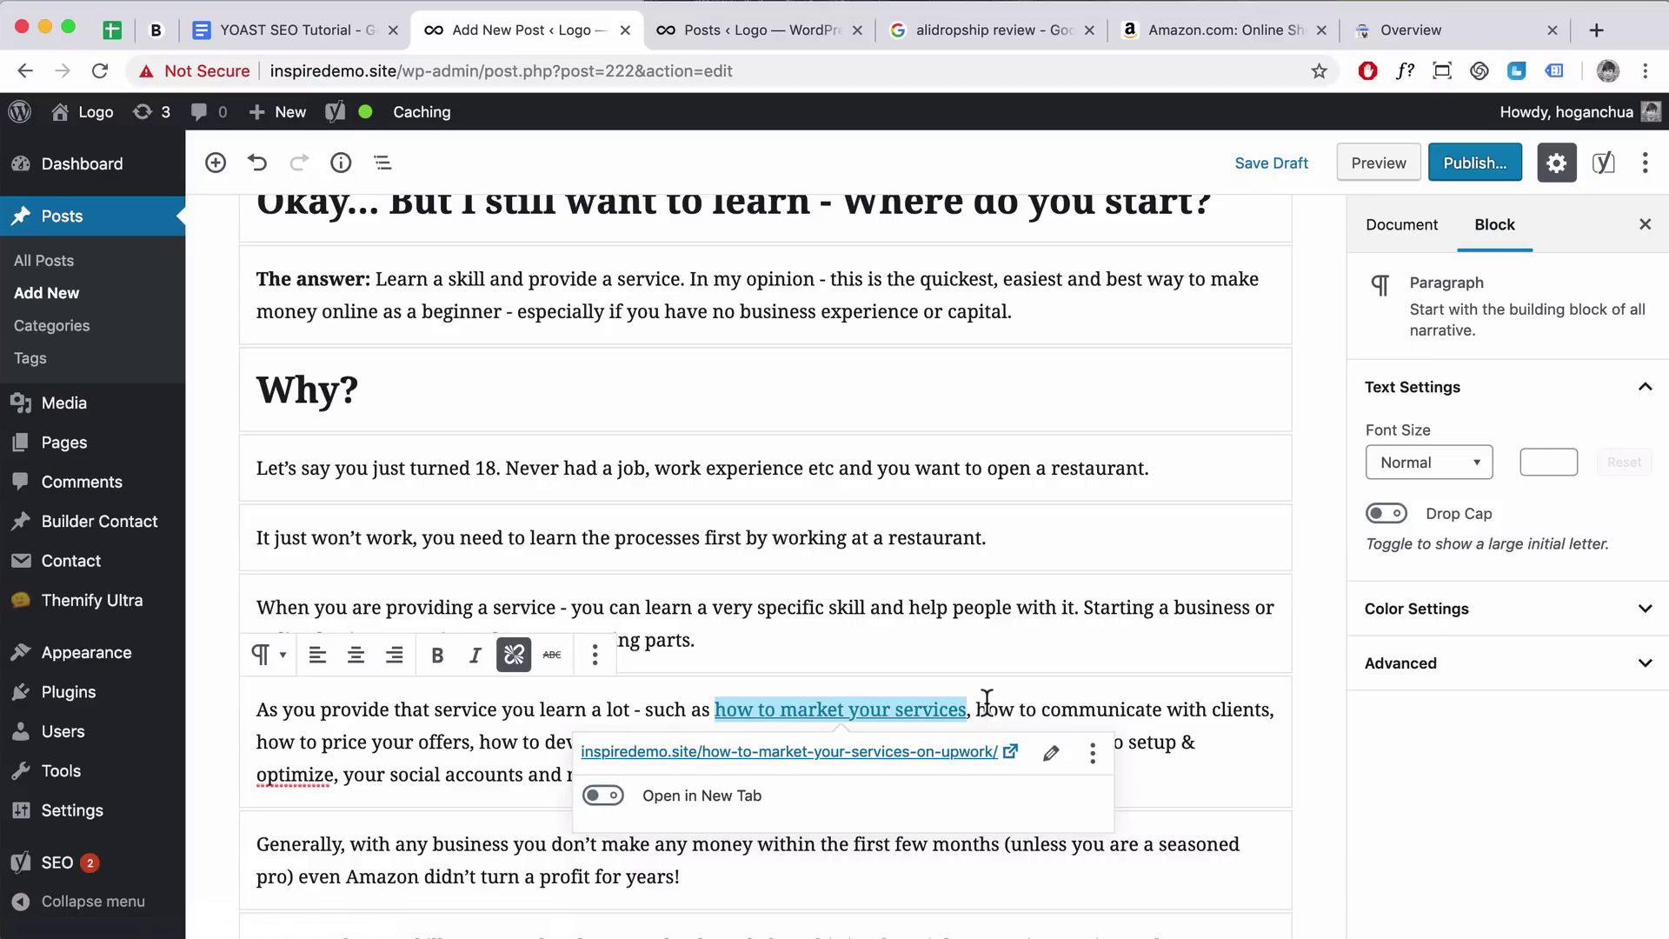
{"action": "scroll", "coordinate": [988, 701], "scroll_direction": "down", "scroll_amount": 20}
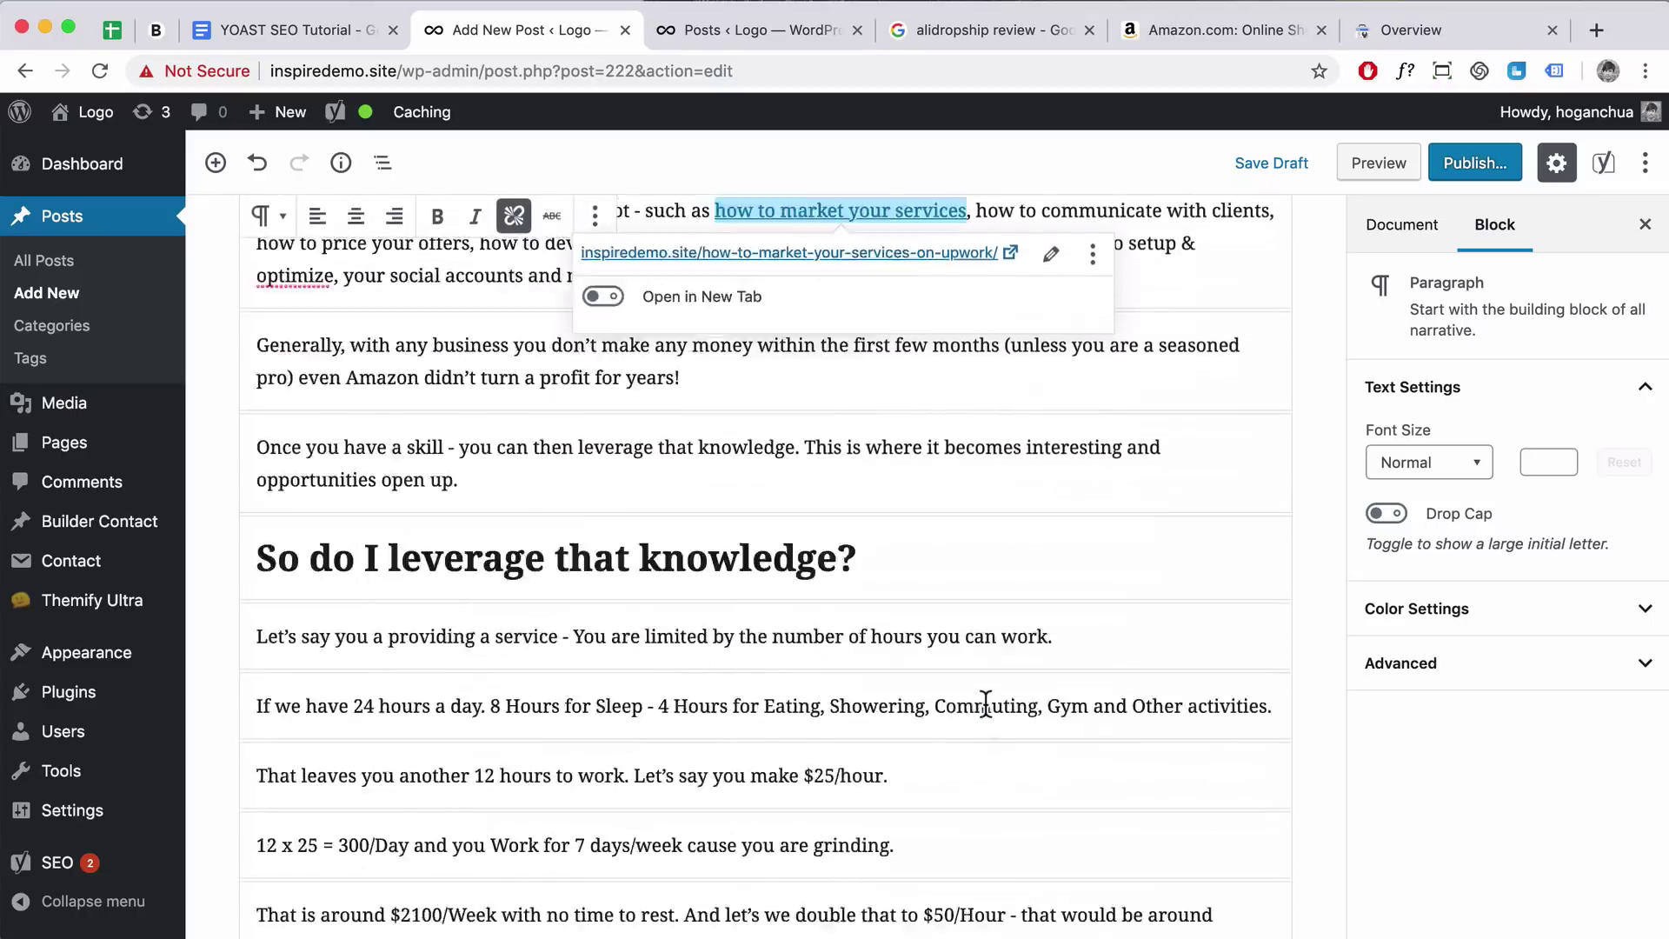
{"action": "scroll", "coordinate": [986, 702], "scroll_direction": "down", "scroll_amount": 20}
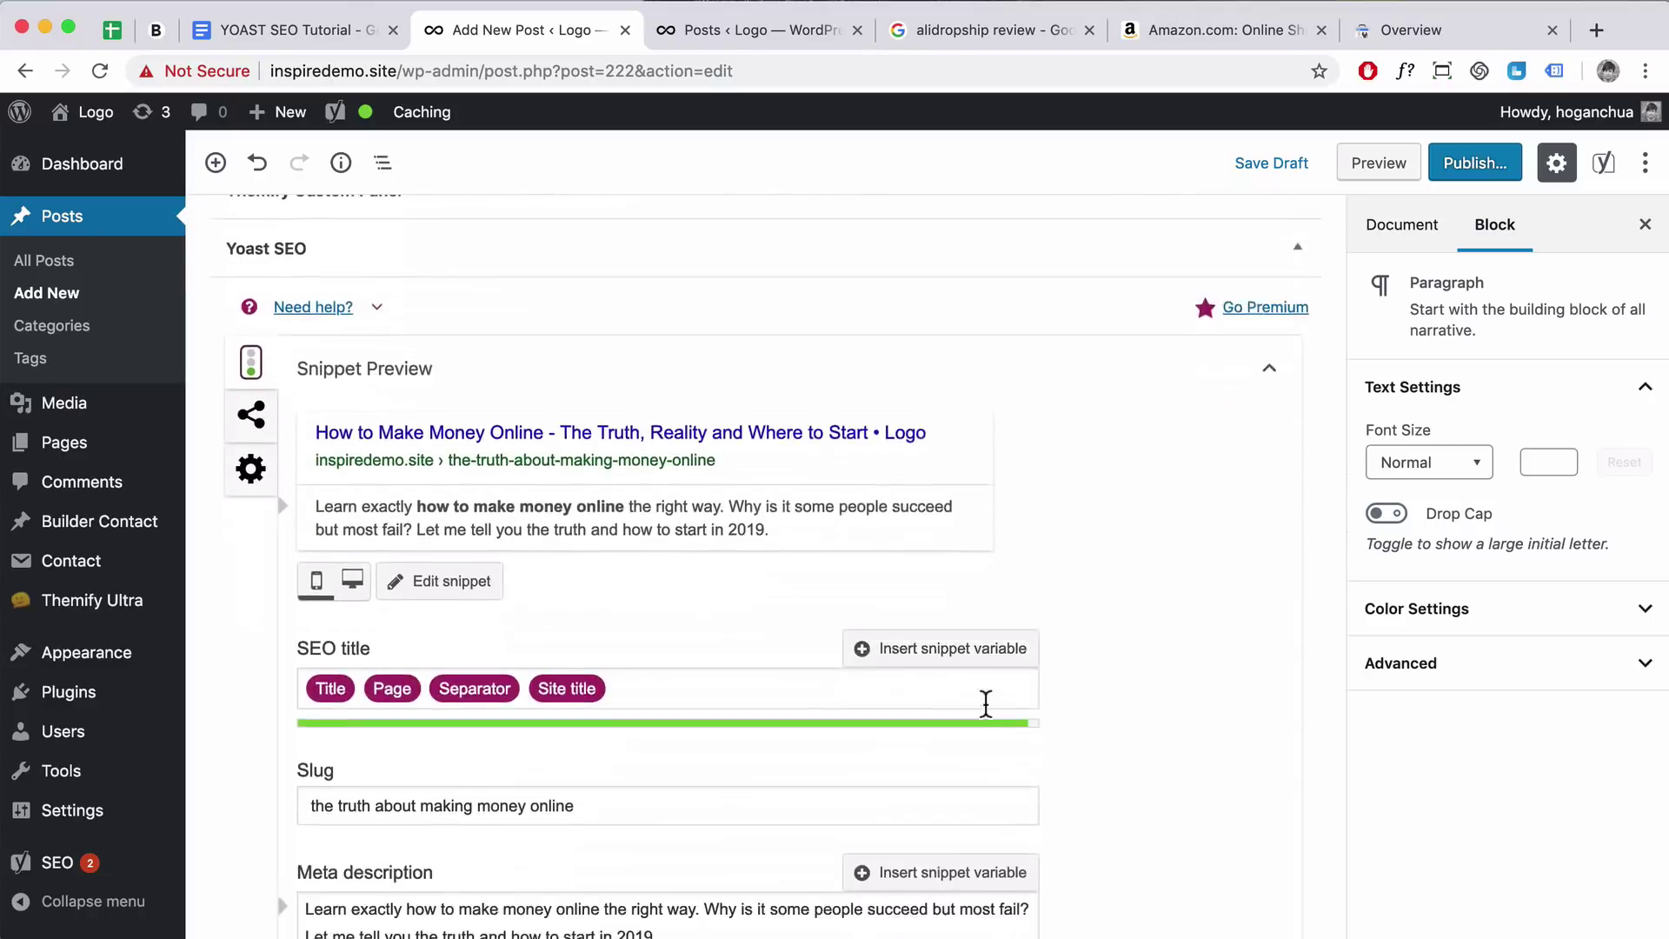
{"action": "scroll", "coordinate": [988, 718], "scroll_direction": "down", "scroll_amount": 3}
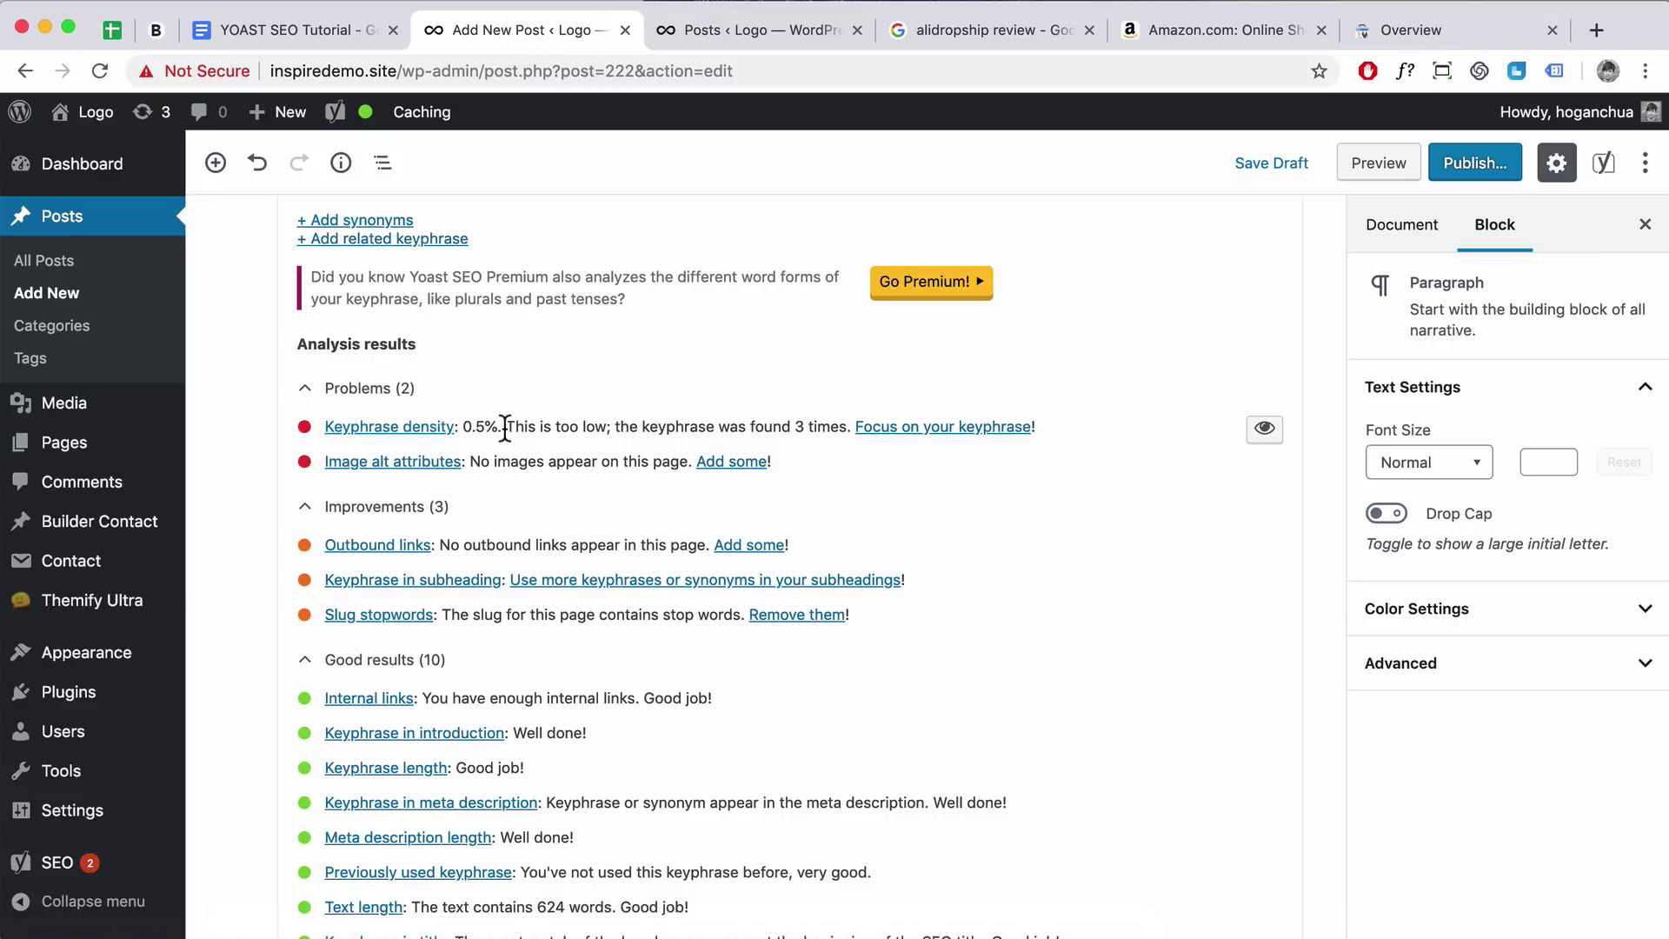
{"action": "scroll", "coordinate": [594, 452], "scroll_direction": "up", "scroll_amount": 5}
{"action": "scroll", "coordinate": [594, 452], "scroll_direction": "down", "scroll_amount": 2}
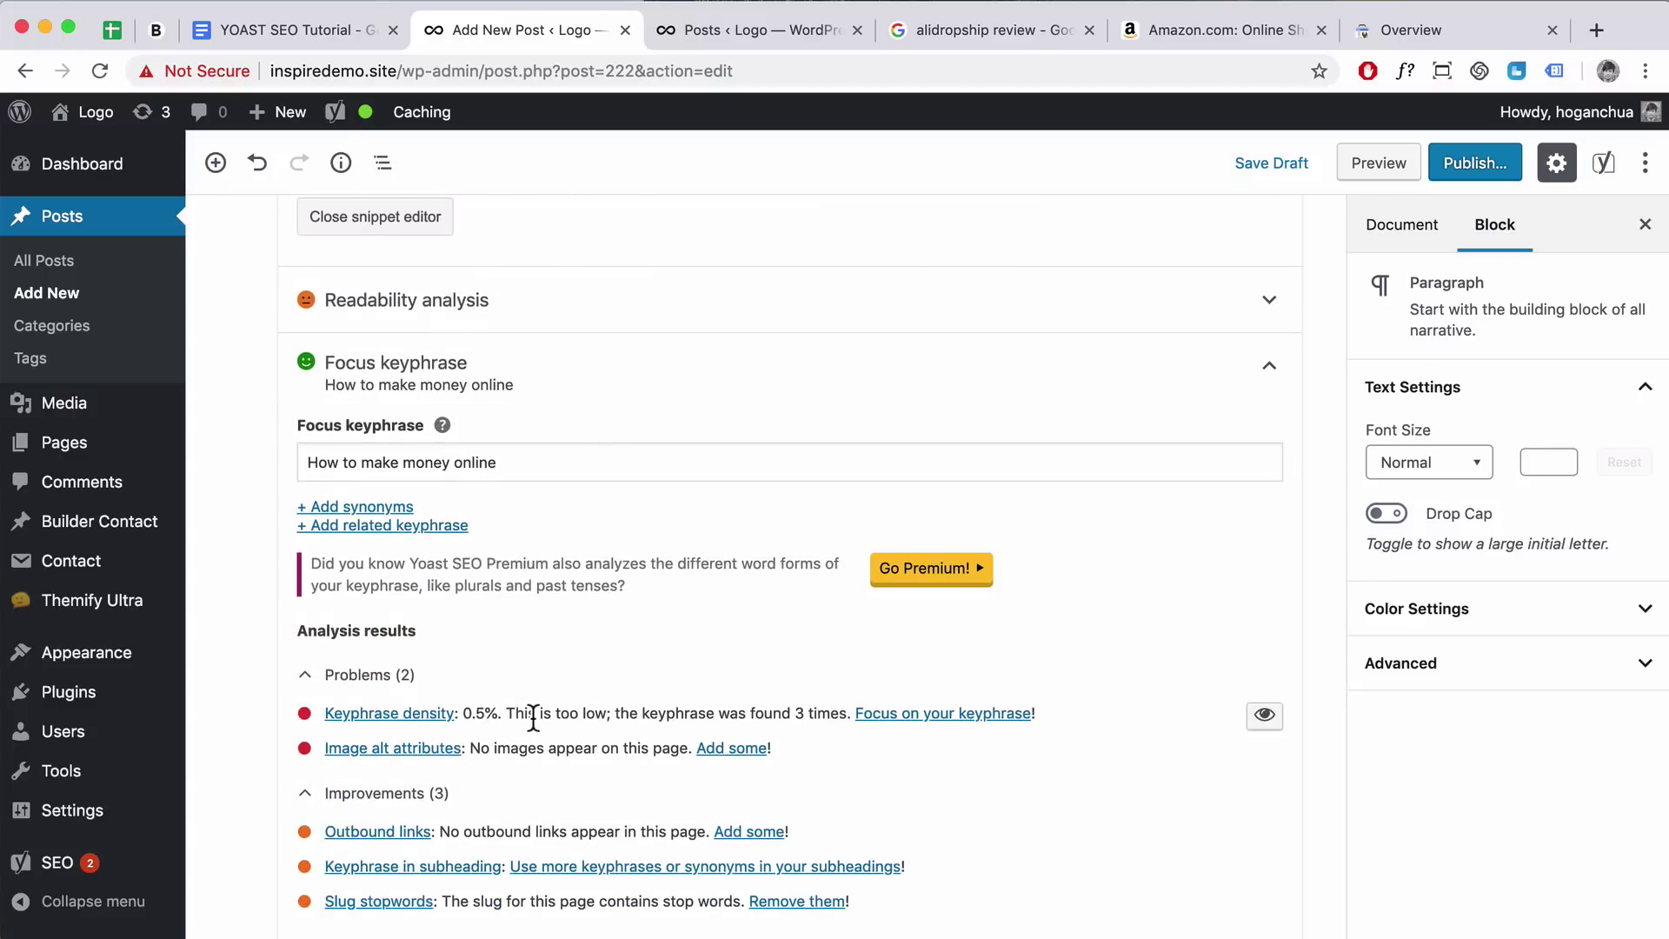
Add "to make money online" after "you can then leverage that knowledge" in the paragraph above the heading "So do I leverage that knowledge?"
{"action": "scroll", "coordinate": [624, 638], "scroll_direction": "up", "scroll_amount": 15}
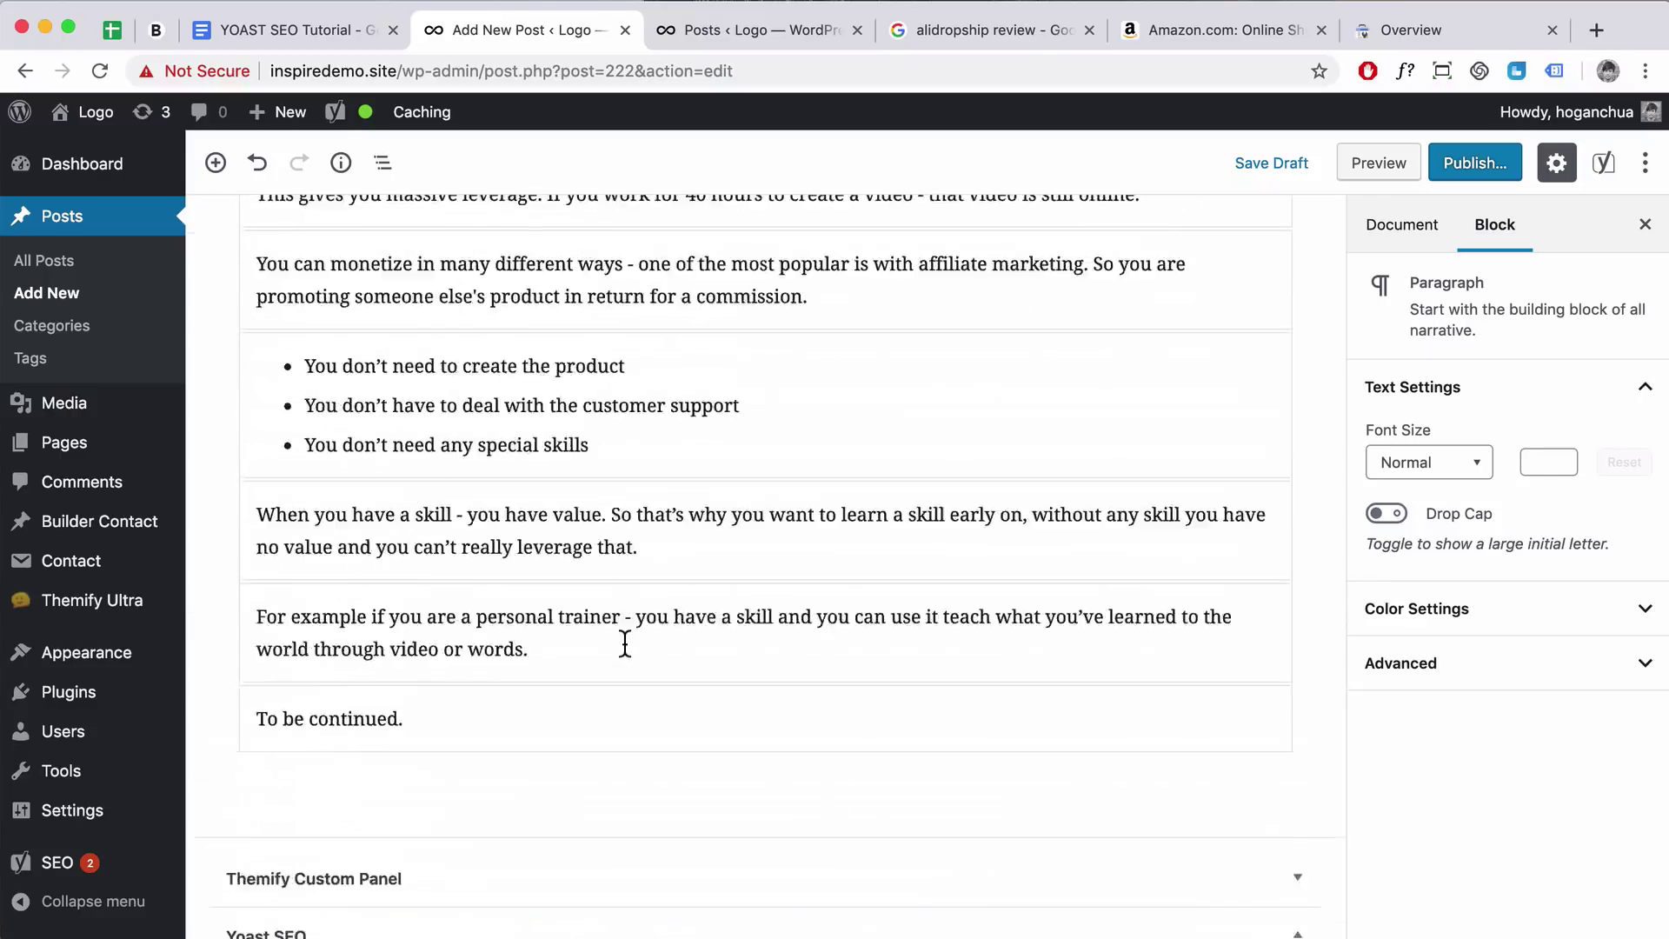
{"action": "scroll", "coordinate": [623, 638], "scroll_direction": "up", "scroll_amount": 4}
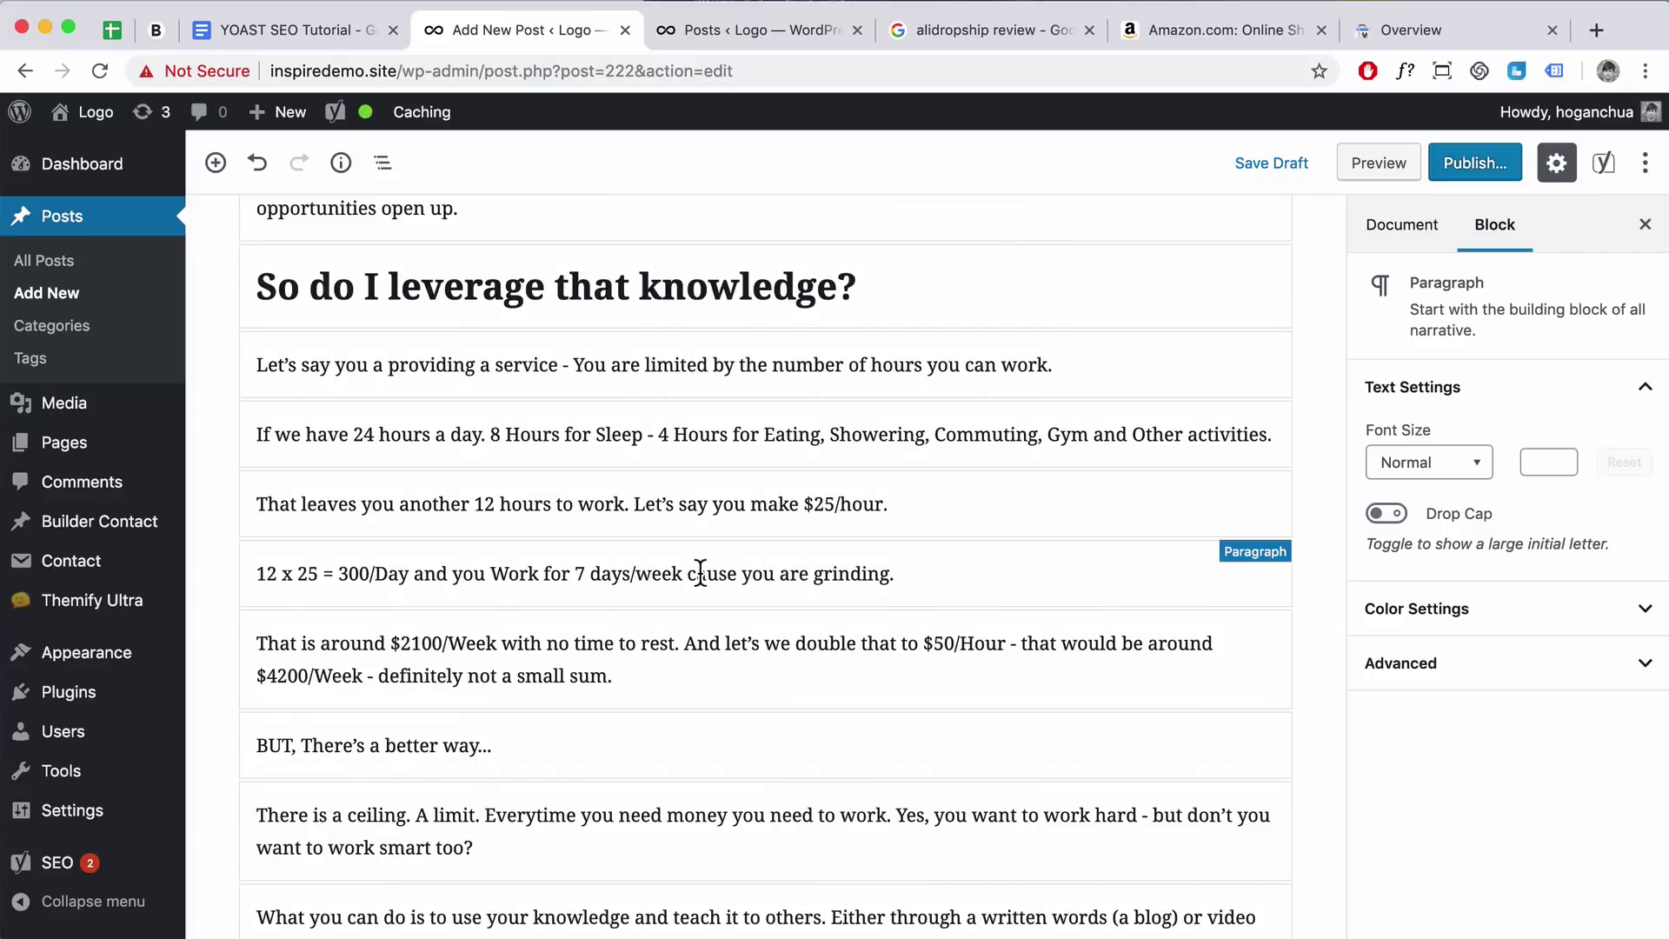
{"action": "scroll", "coordinate": [695, 578], "scroll_direction": "down", "scroll_amount": 5}
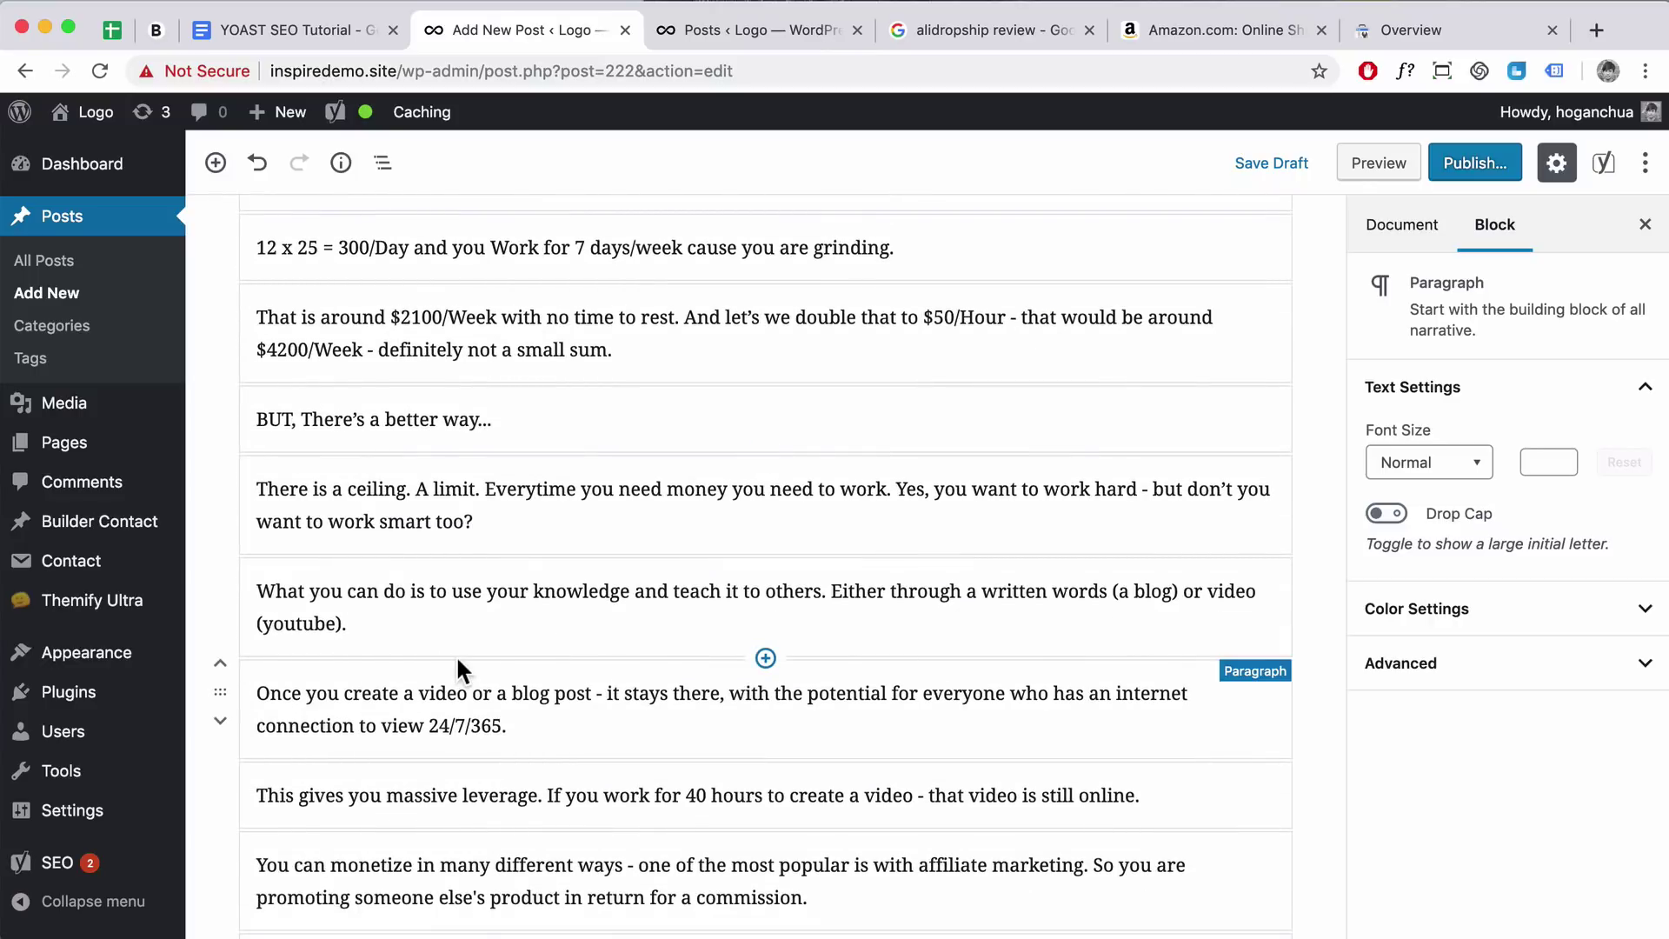
{"action": "scroll", "coordinate": [457, 661], "scroll_direction": "down", "scroll_amount": 3}
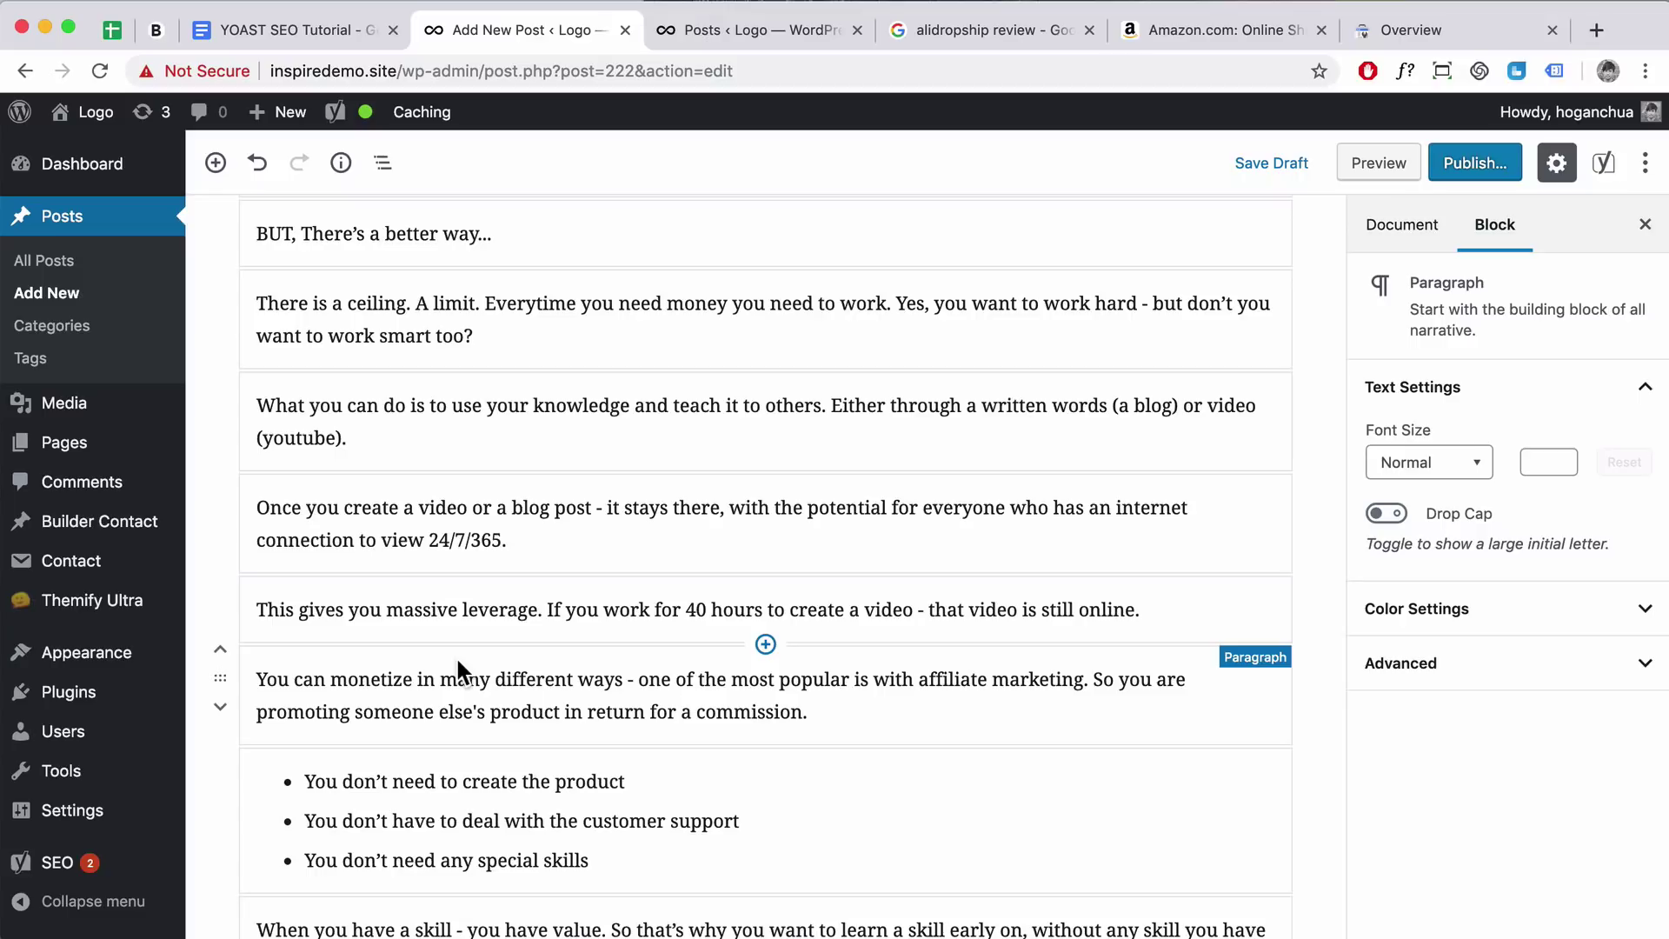
{"action": "scroll", "coordinate": [438, 656], "scroll_direction": "down", "scroll_amount": 3}
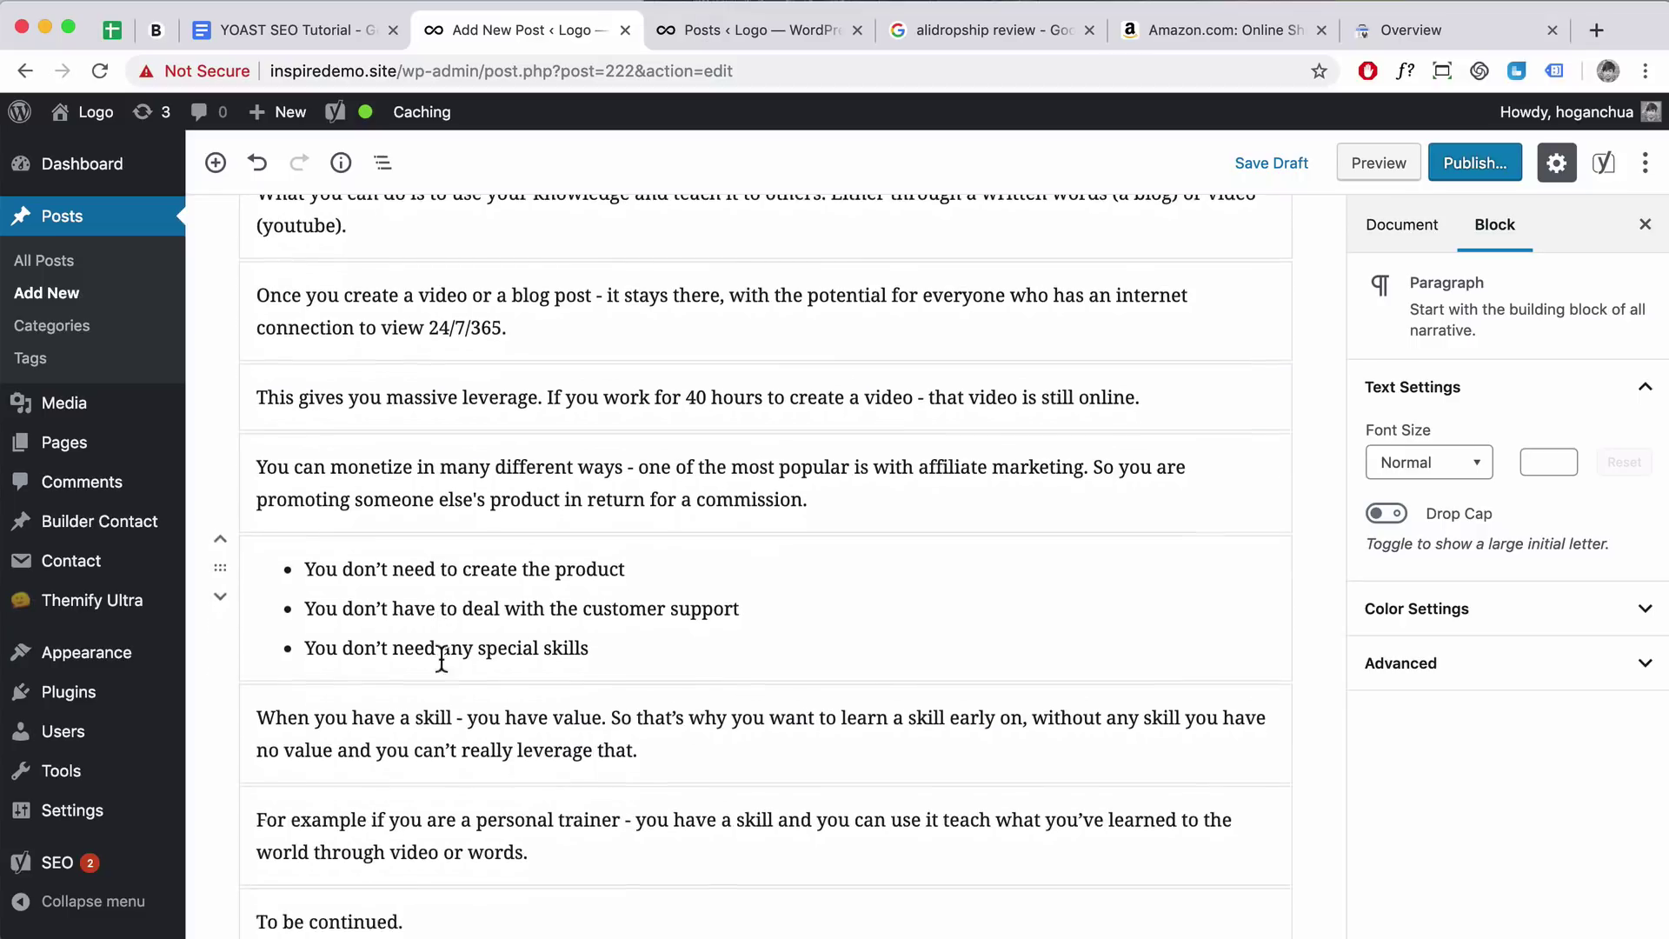
{"action": "scroll", "coordinate": [438, 655], "scroll_direction": "down", "scroll_amount": 1}
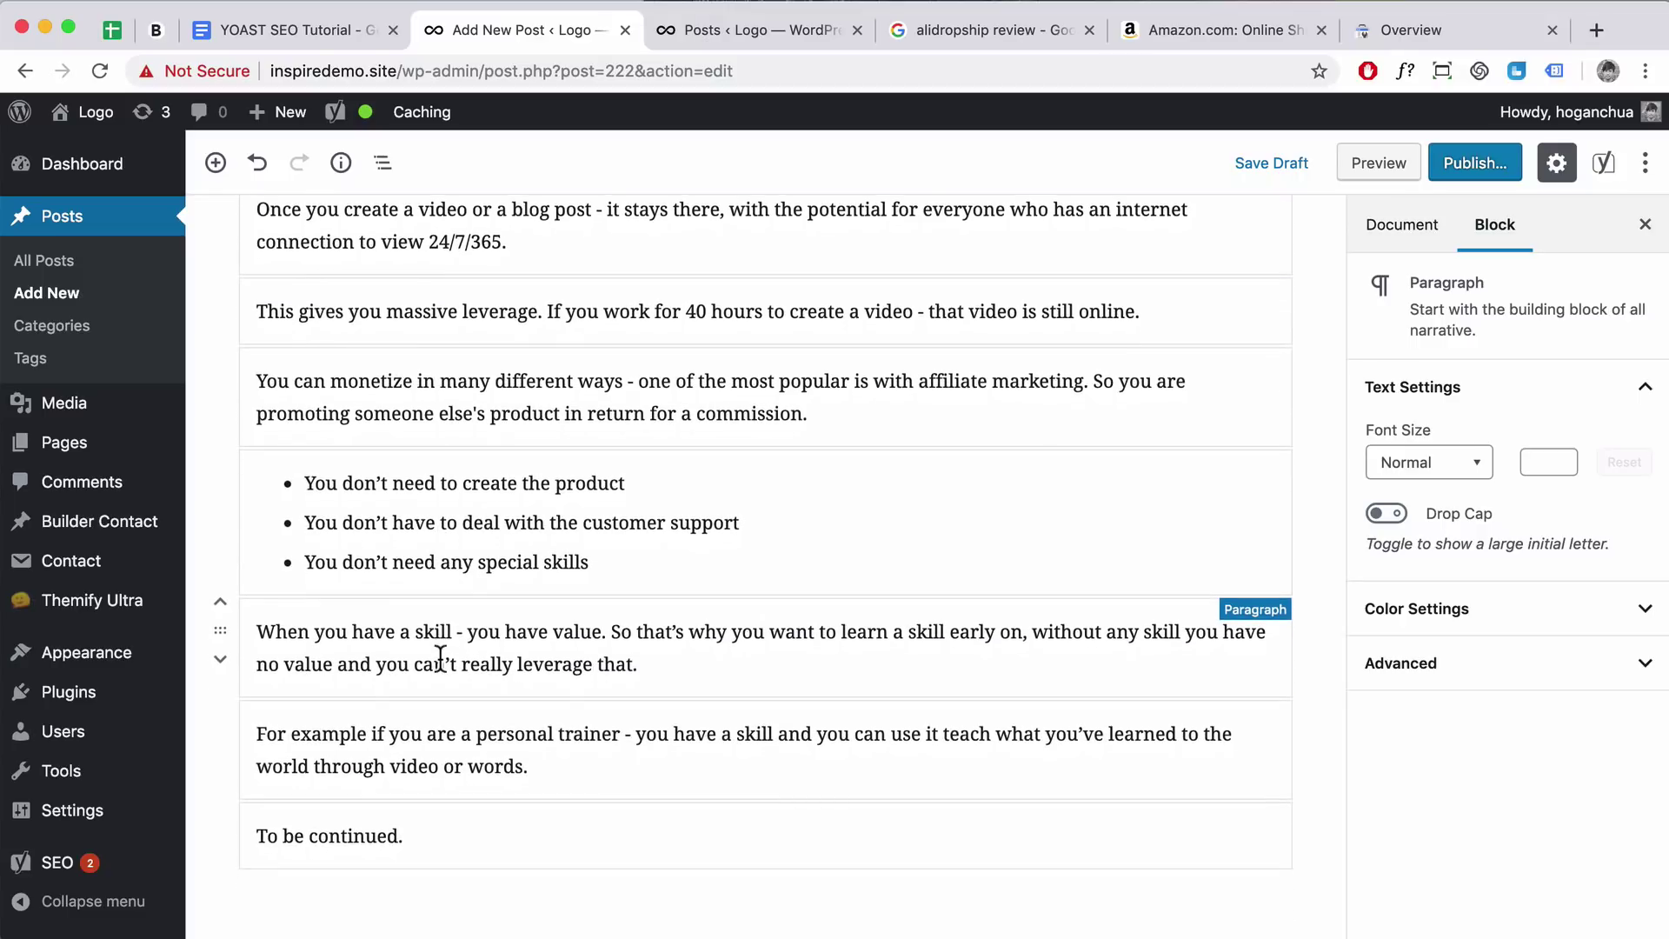
{"action": "scroll", "coordinate": [441, 658], "scroll_direction": "up", "scroll_amount": 3}
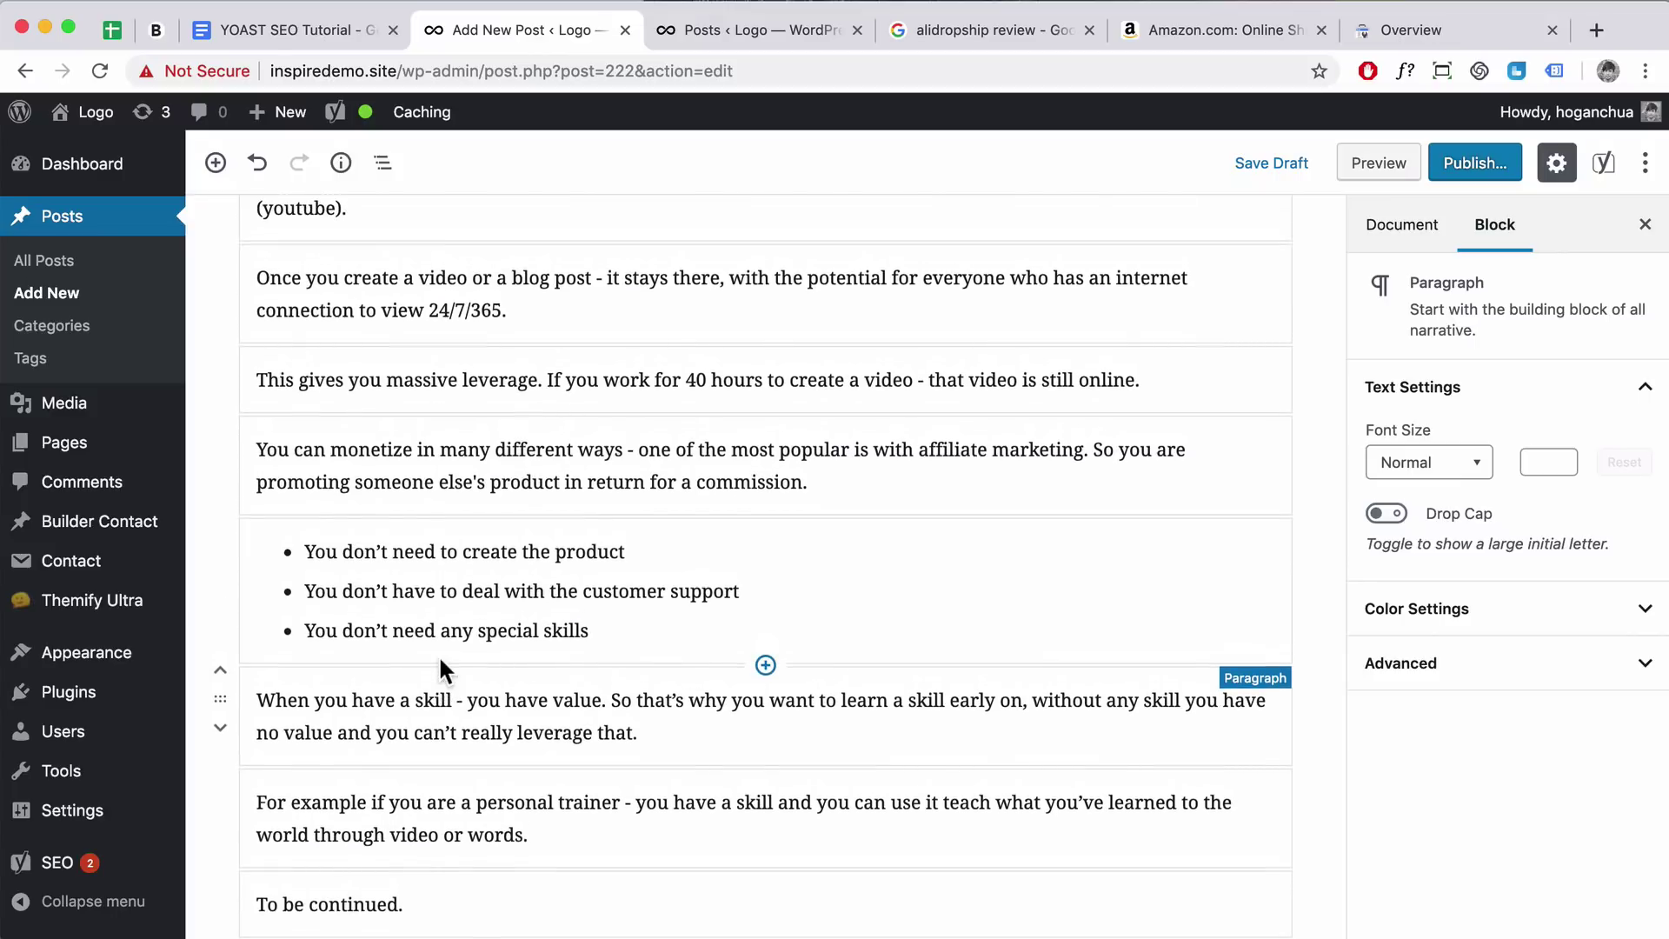
{"action": "scroll", "coordinate": [441, 658], "scroll_direction": "up", "scroll_amount": 5}
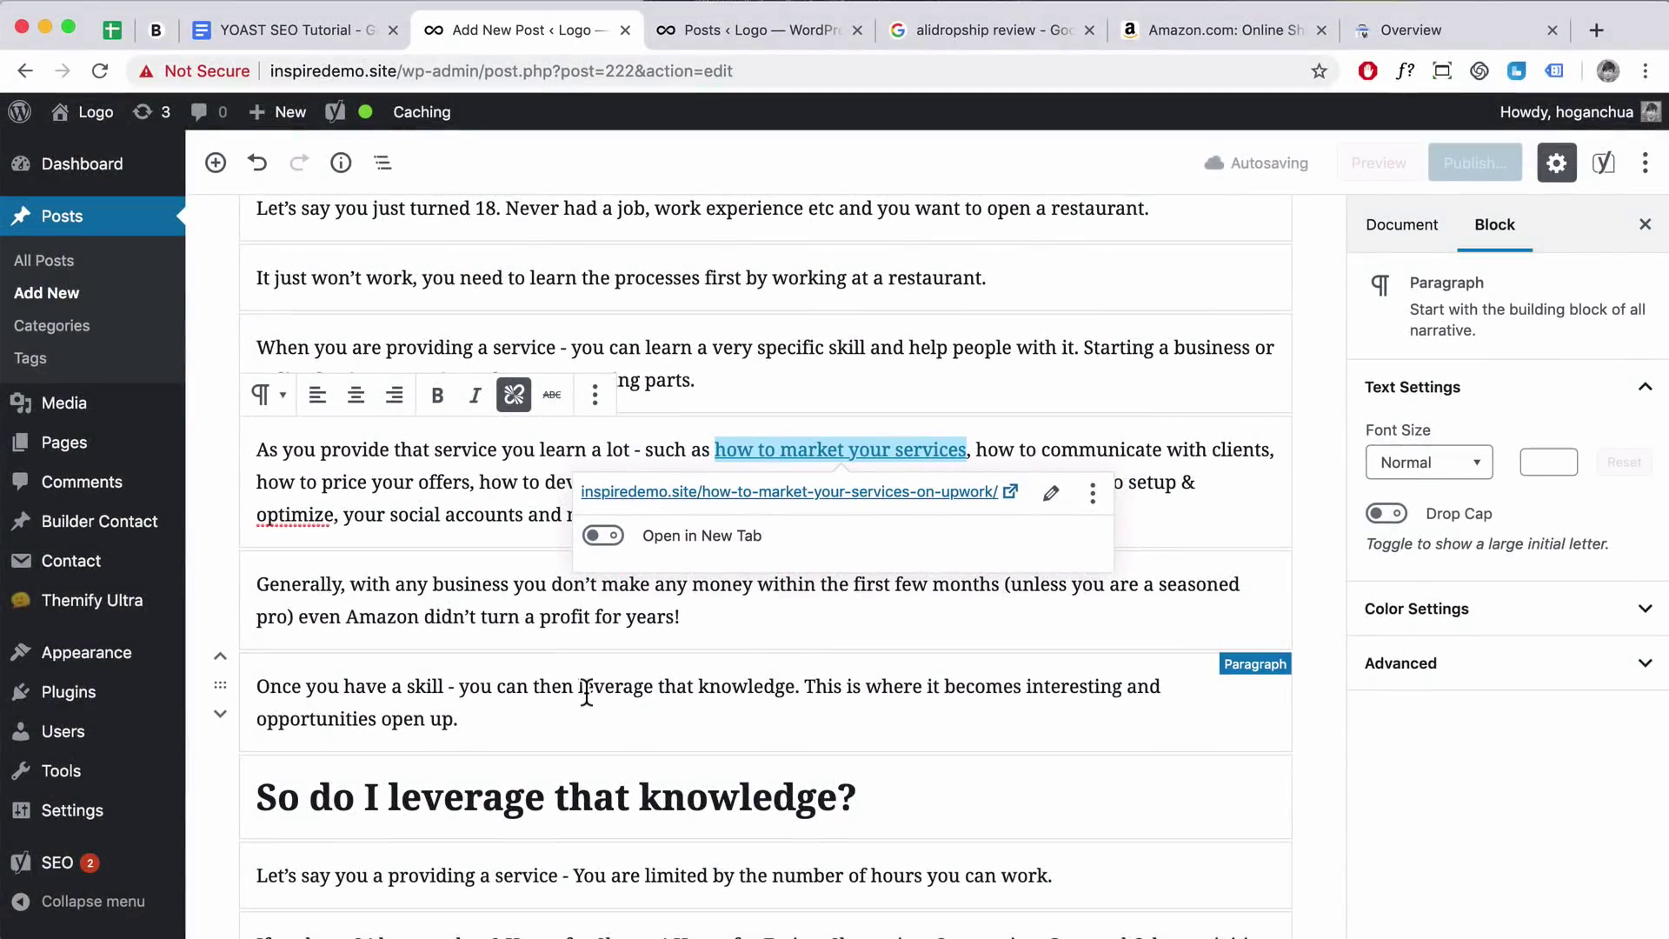
{"action": "left_click", "coordinate": [796, 686]}
{"action": "type", "text": "to make "}
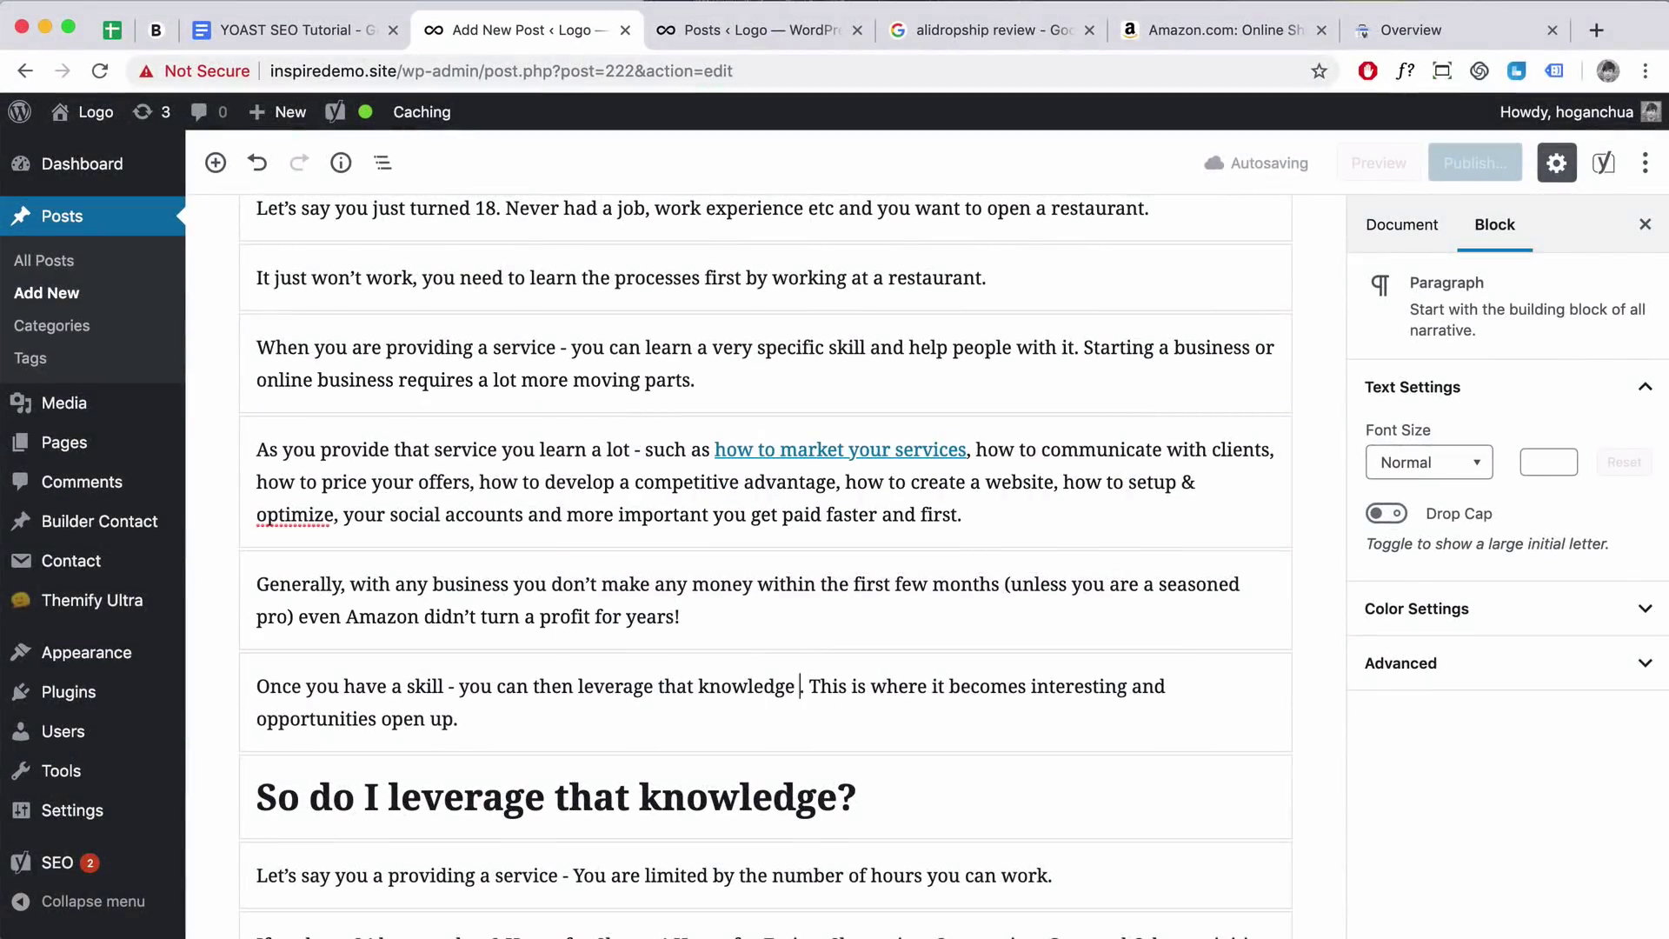
{"action": "type", "text": "money online"}
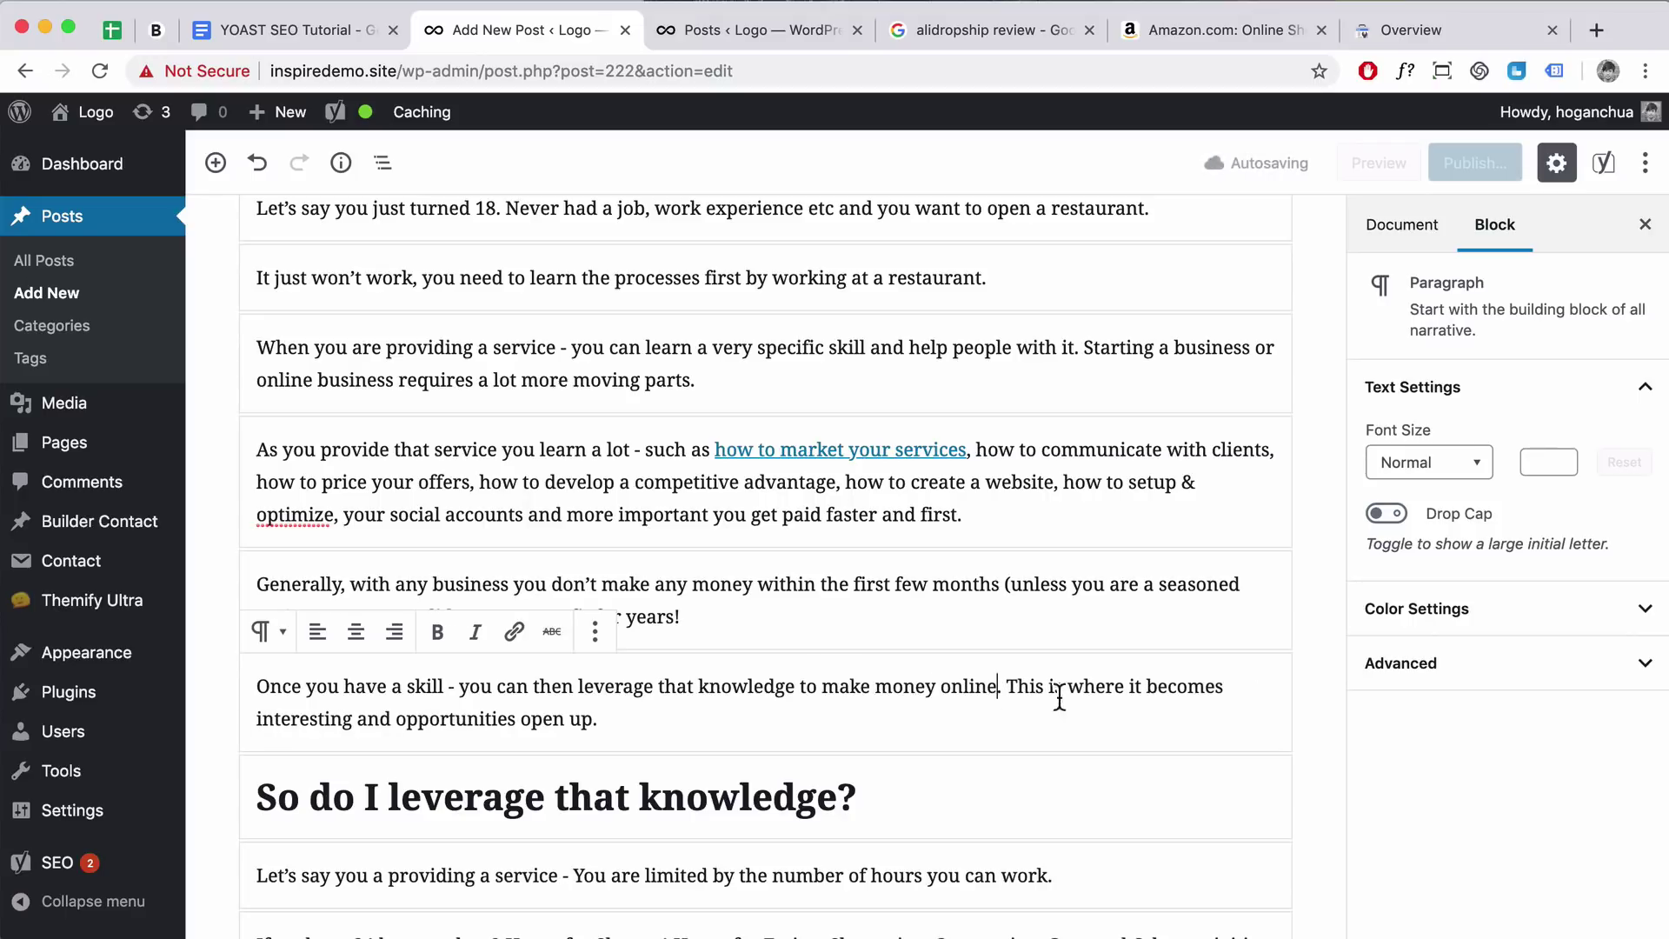
Review the image alt attributes result in the keyphrase analysis and insert an Image block above the paragraph starting "Once you create a video"
{"action": "scroll", "coordinate": [1058, 693], "scroll_direction": "down", "scroll_amount": 20}
{"action": "scroll", "coordinate": [1050, 700], "scroll_direction": "down", "scroll_amount": 10}
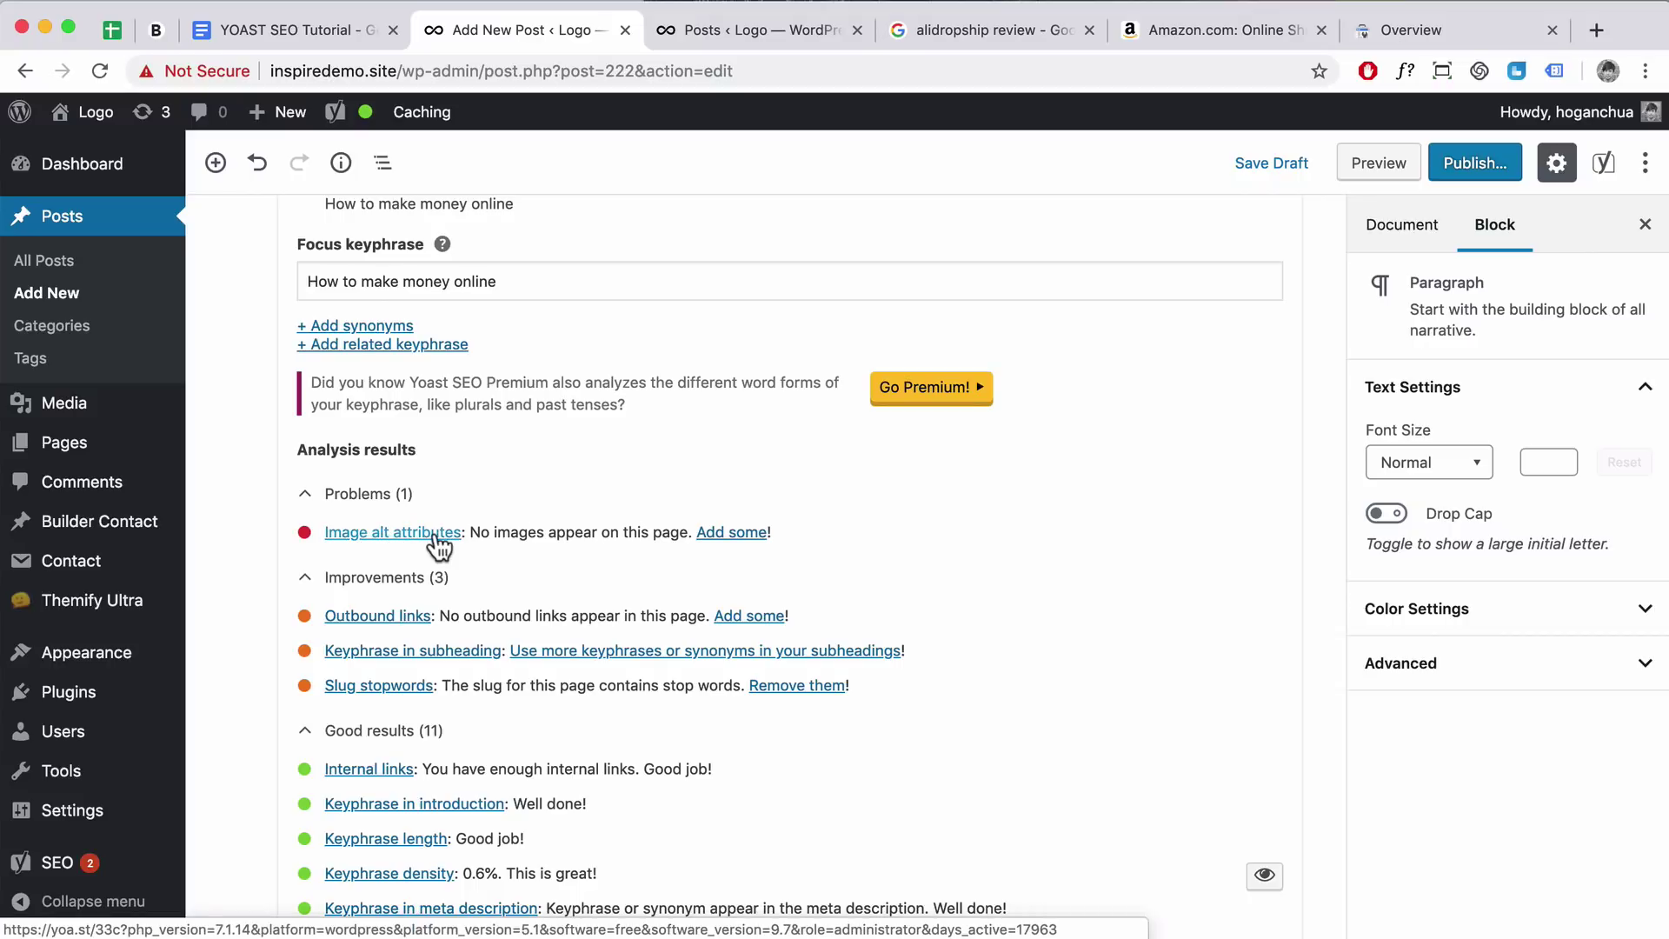
{"action": "left_click_drag", "start_coordinate": [477, 532], "coordinate": [686, 532]}
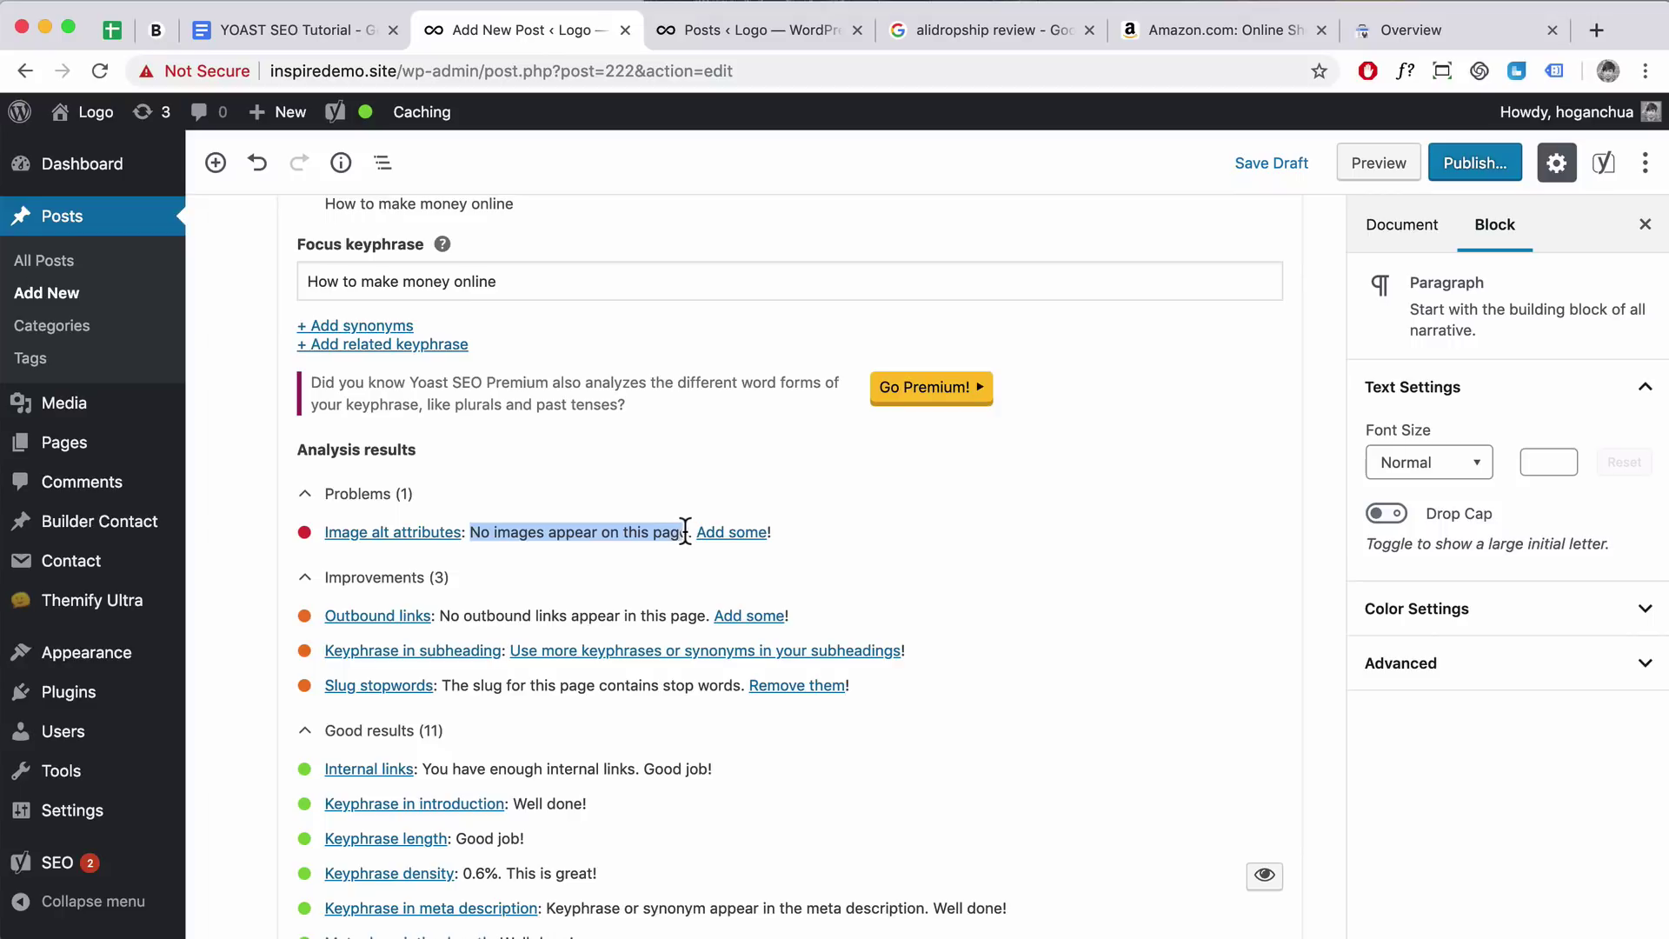
{"action": "scroll", "coordinate": [908, 549], "scroll_direction": "up", "scroll_amount": 20}
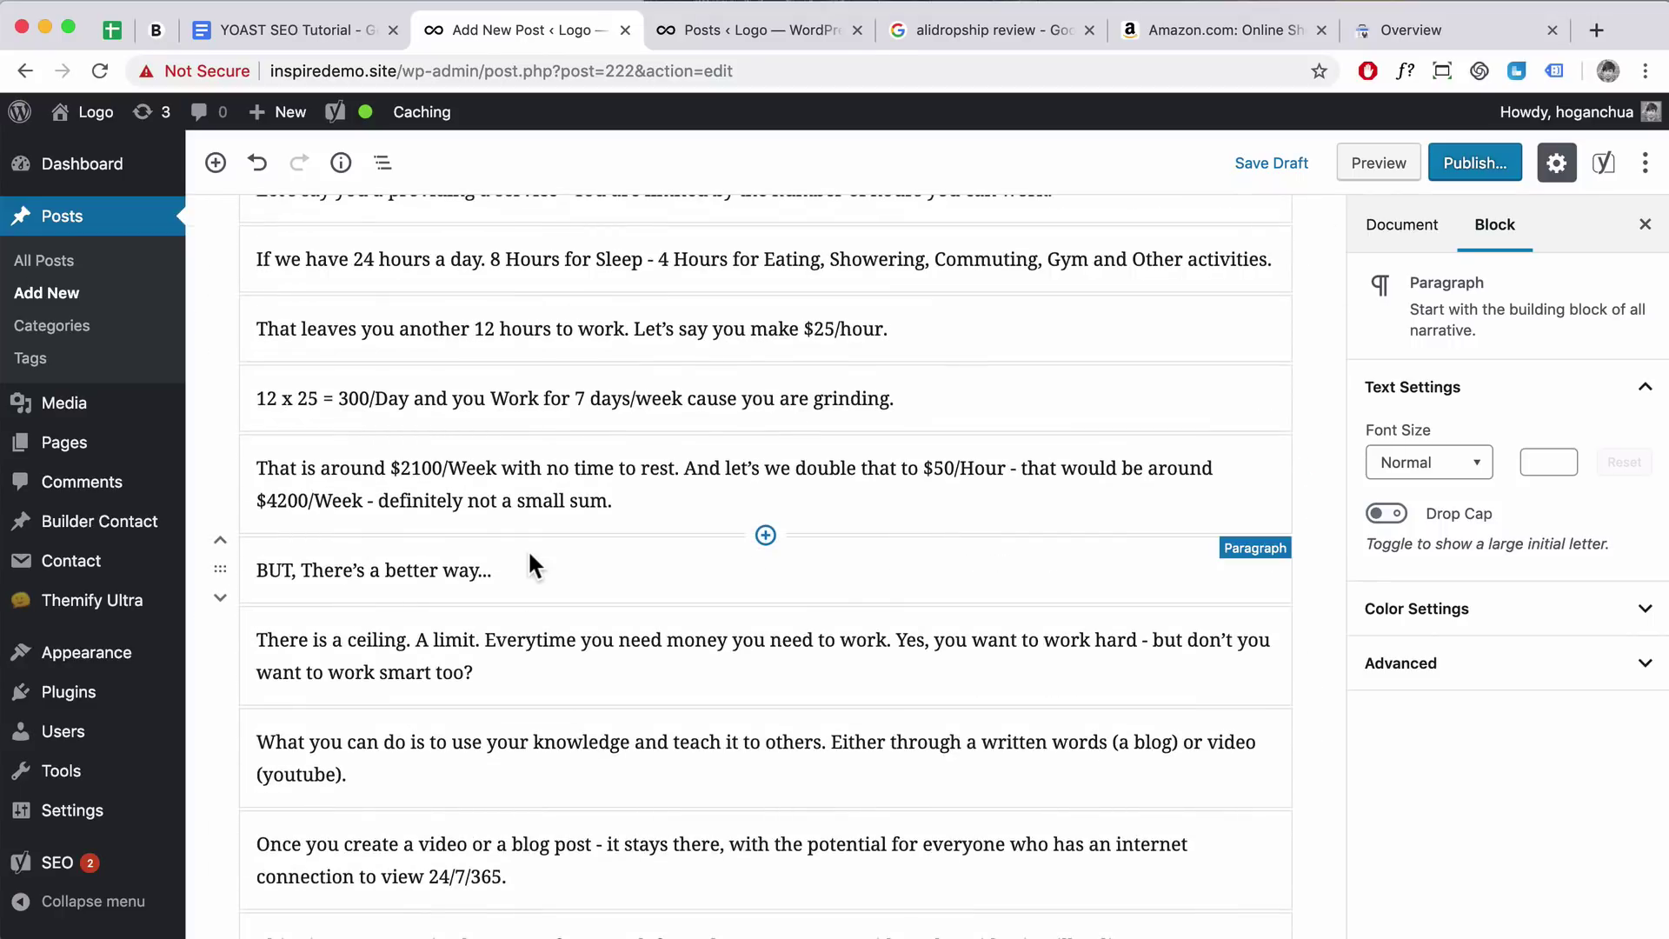
{"action": "scroll", "coordinate": [664, 563], "scroll_direction": "down", "scroll_amount": 3}
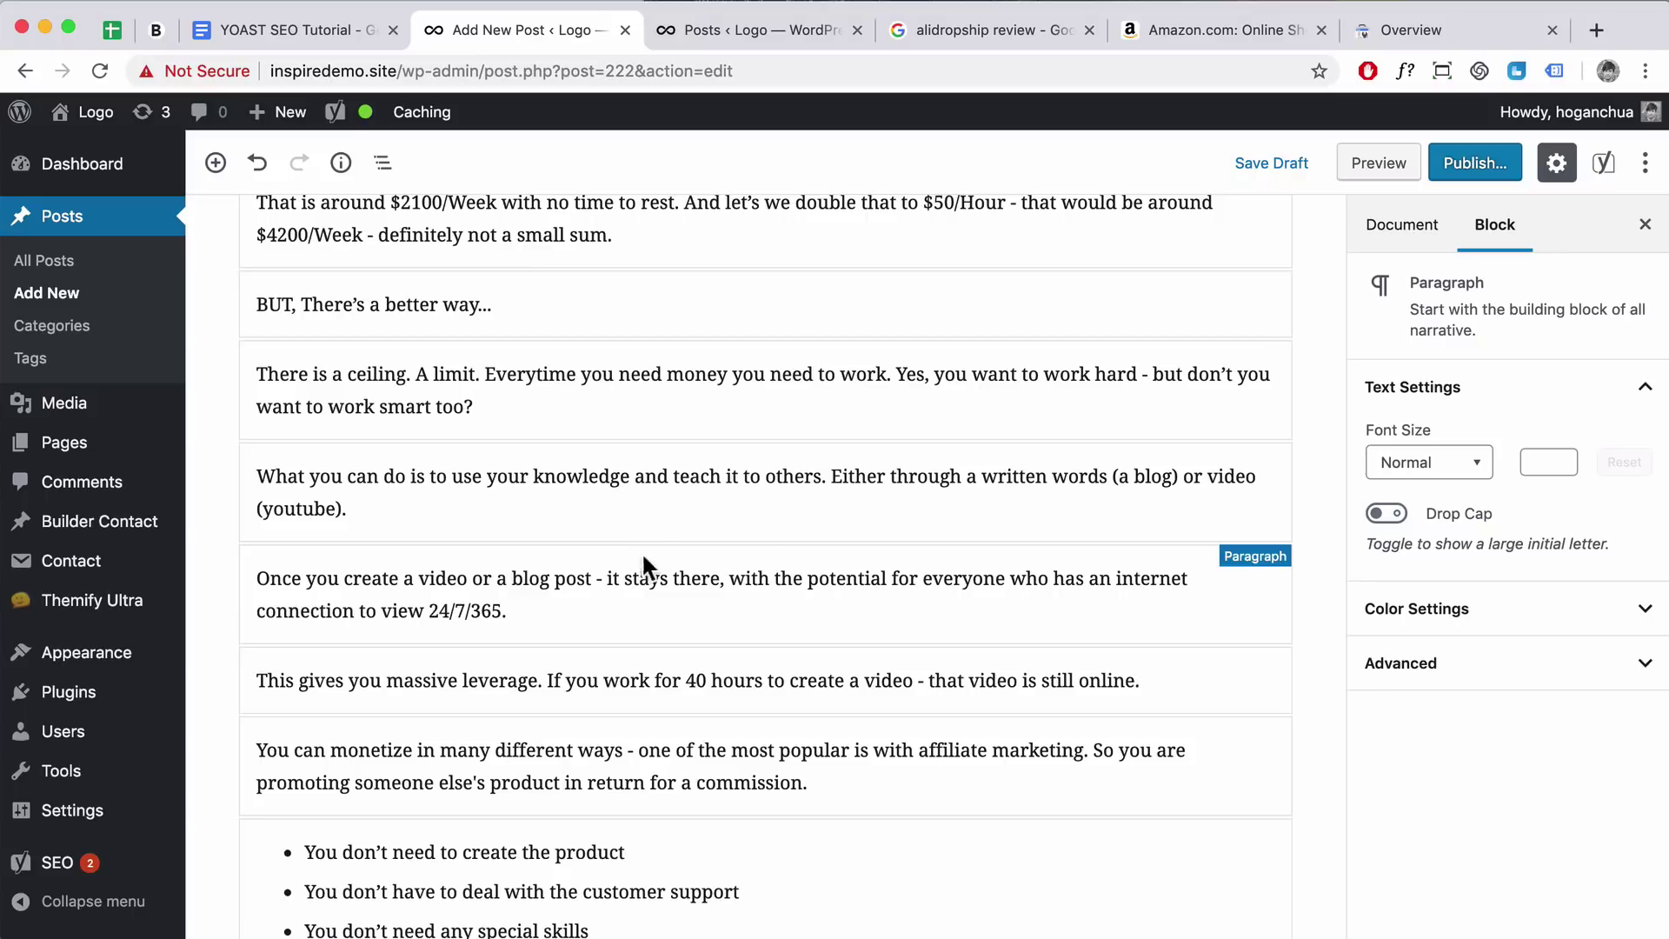
{"action": "mouse_move", "coordinate": [758, 546]}
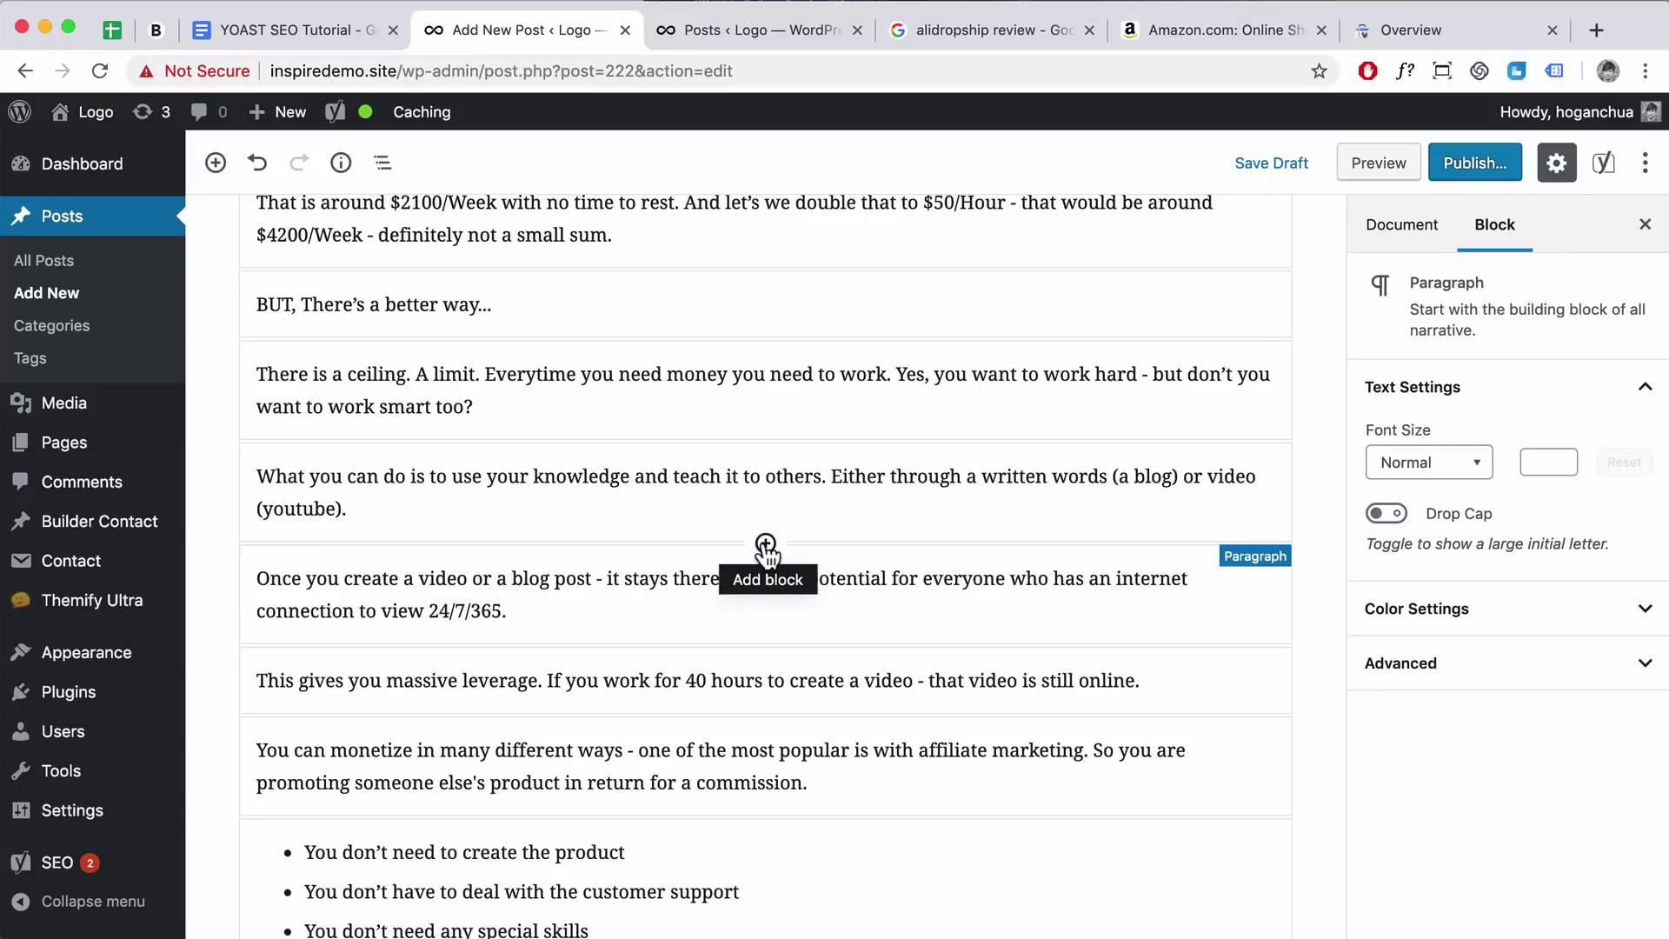
{"action": "left_click", "coordinate": [765, 545]}
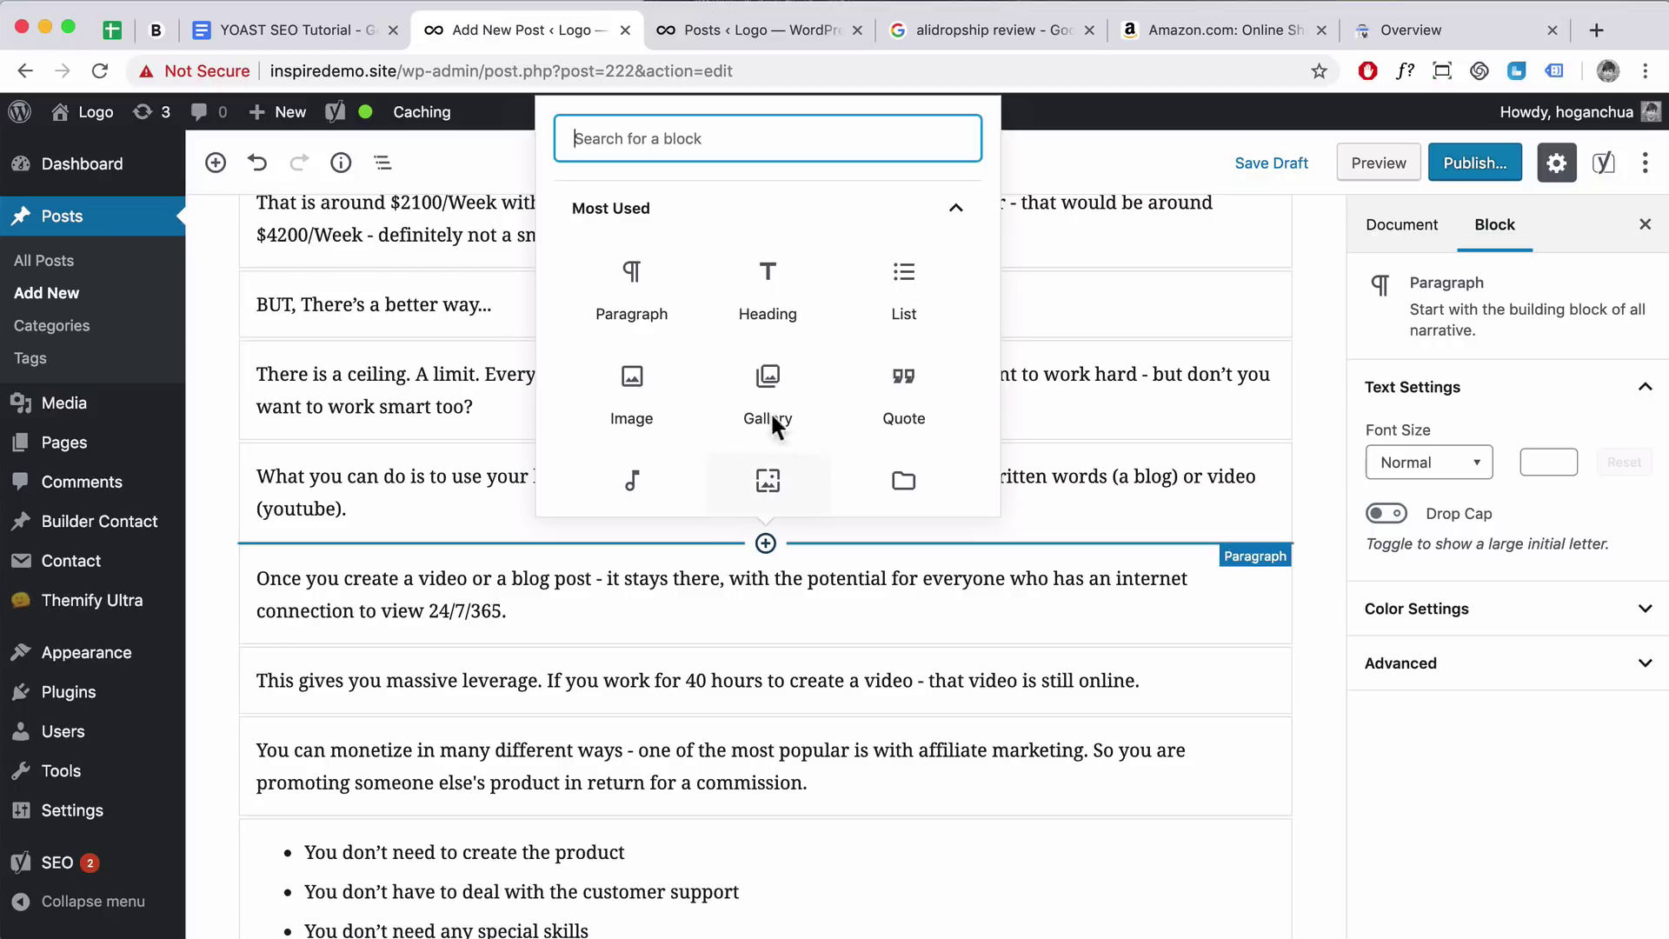
{"action": "left_click", "coordinate": [631, 387]}
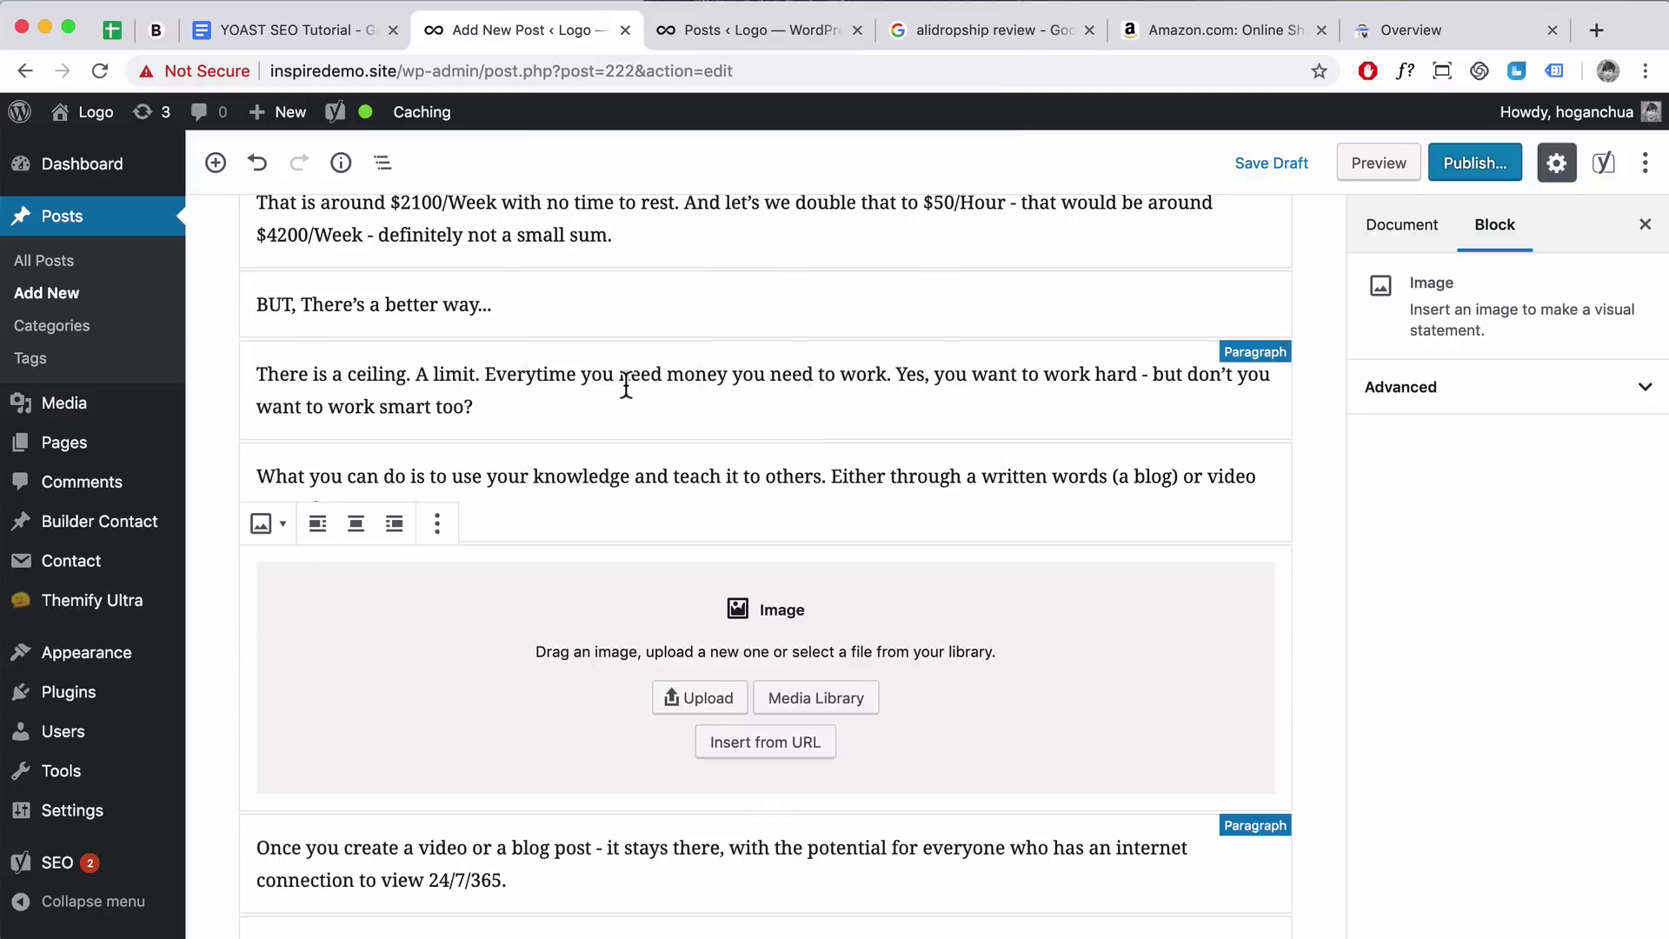
Fill the empty image block with Freelancer-Laptop.jpg from the media library
{"action": "left_click", "coordinate": [813, 702]}
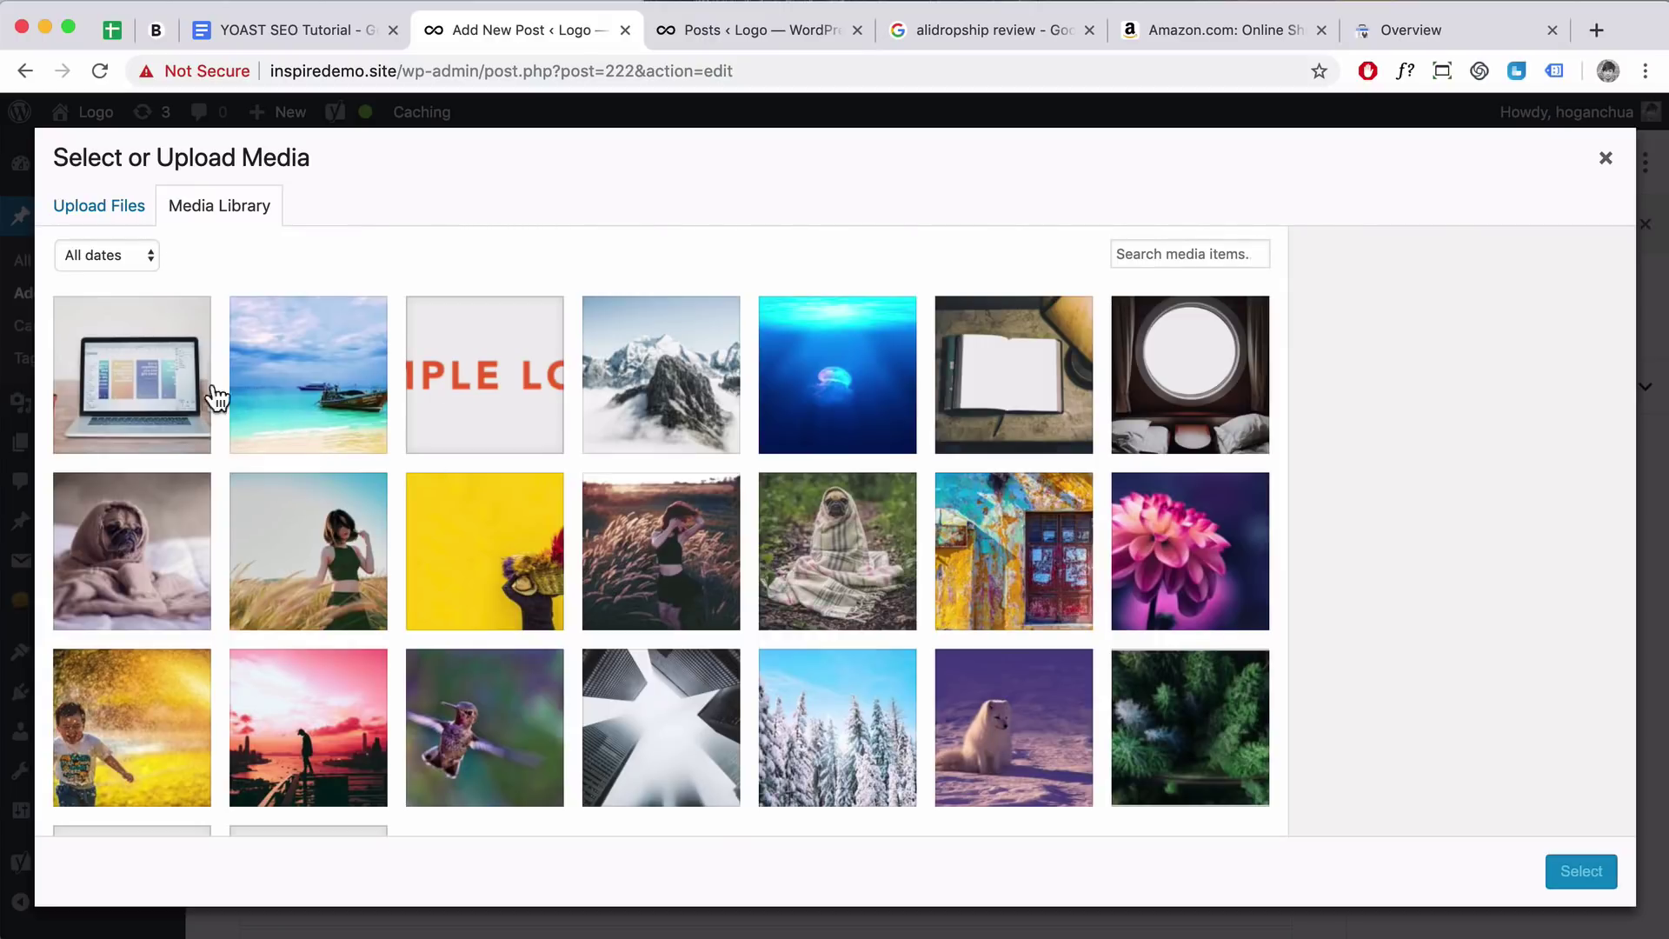
{"action": "left_click", "coordinate": [115, 218]}
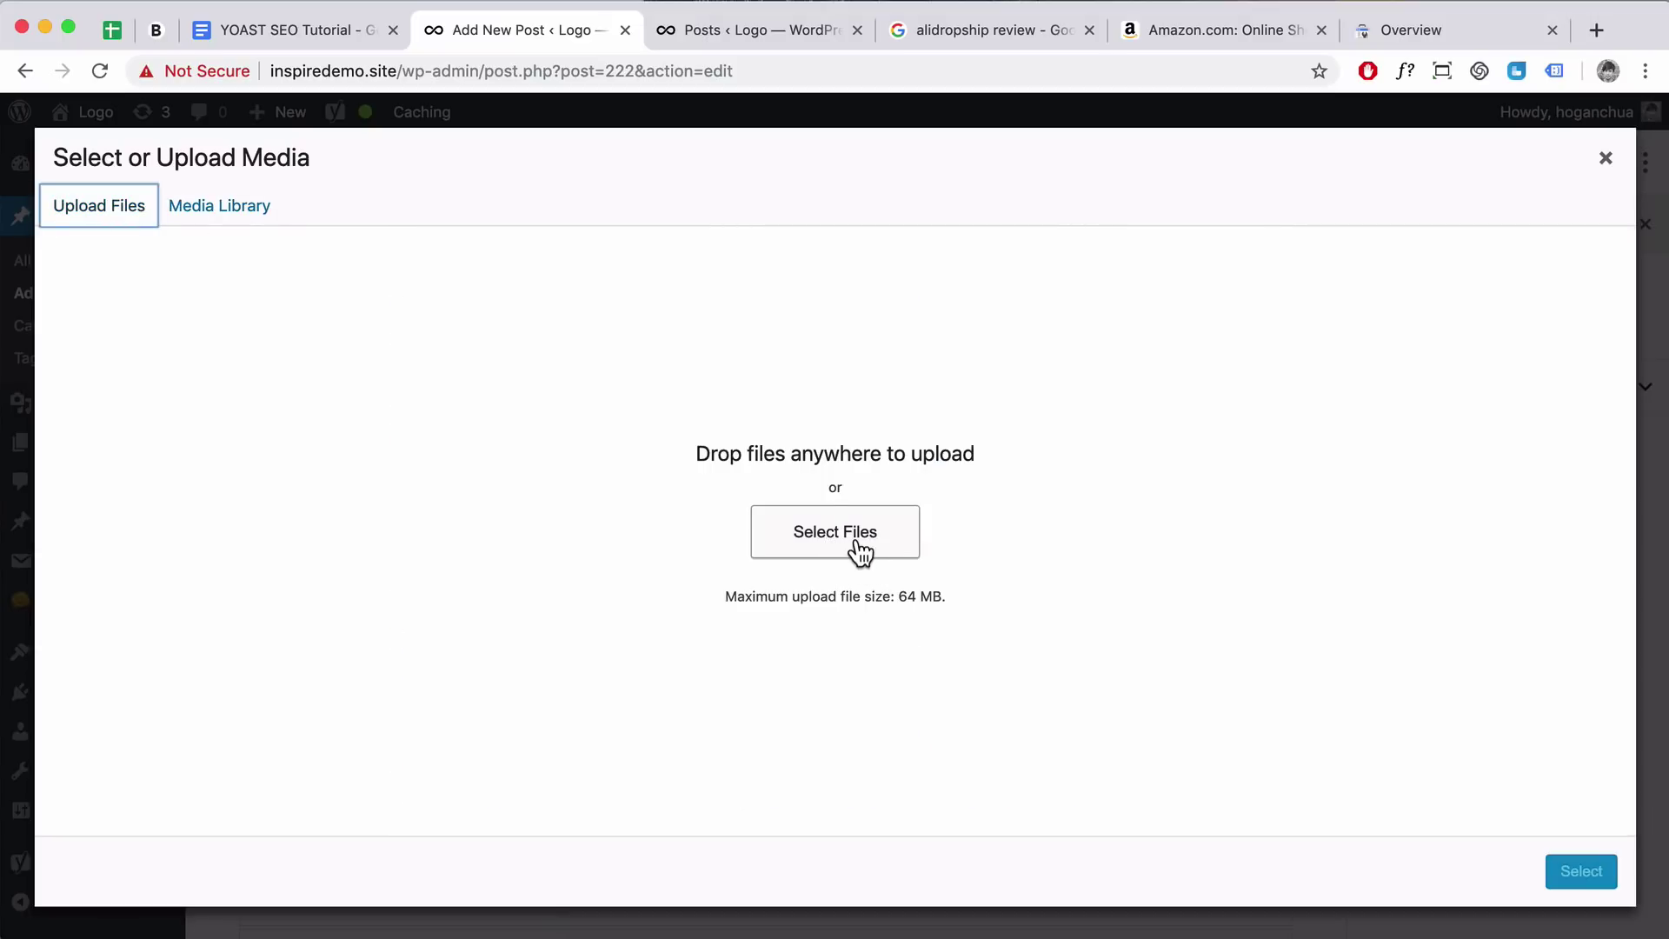
{"action": "left_click", "coordinate": [238, 214]}
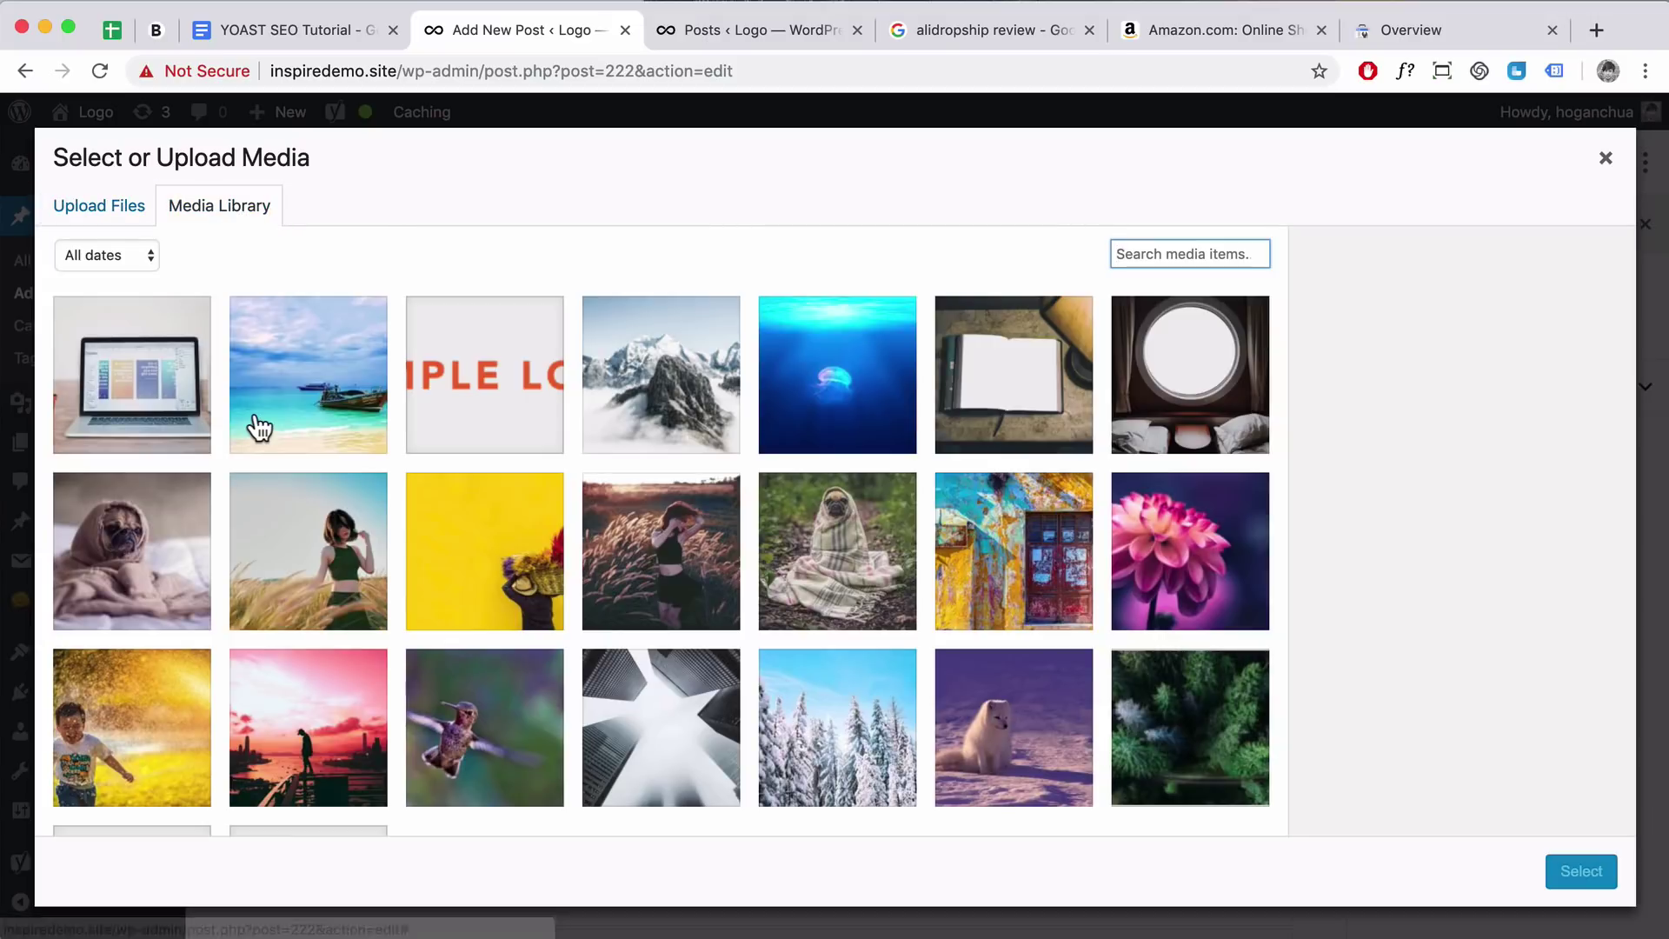
{"action": "left_click", "coordinate": [101, 394]}
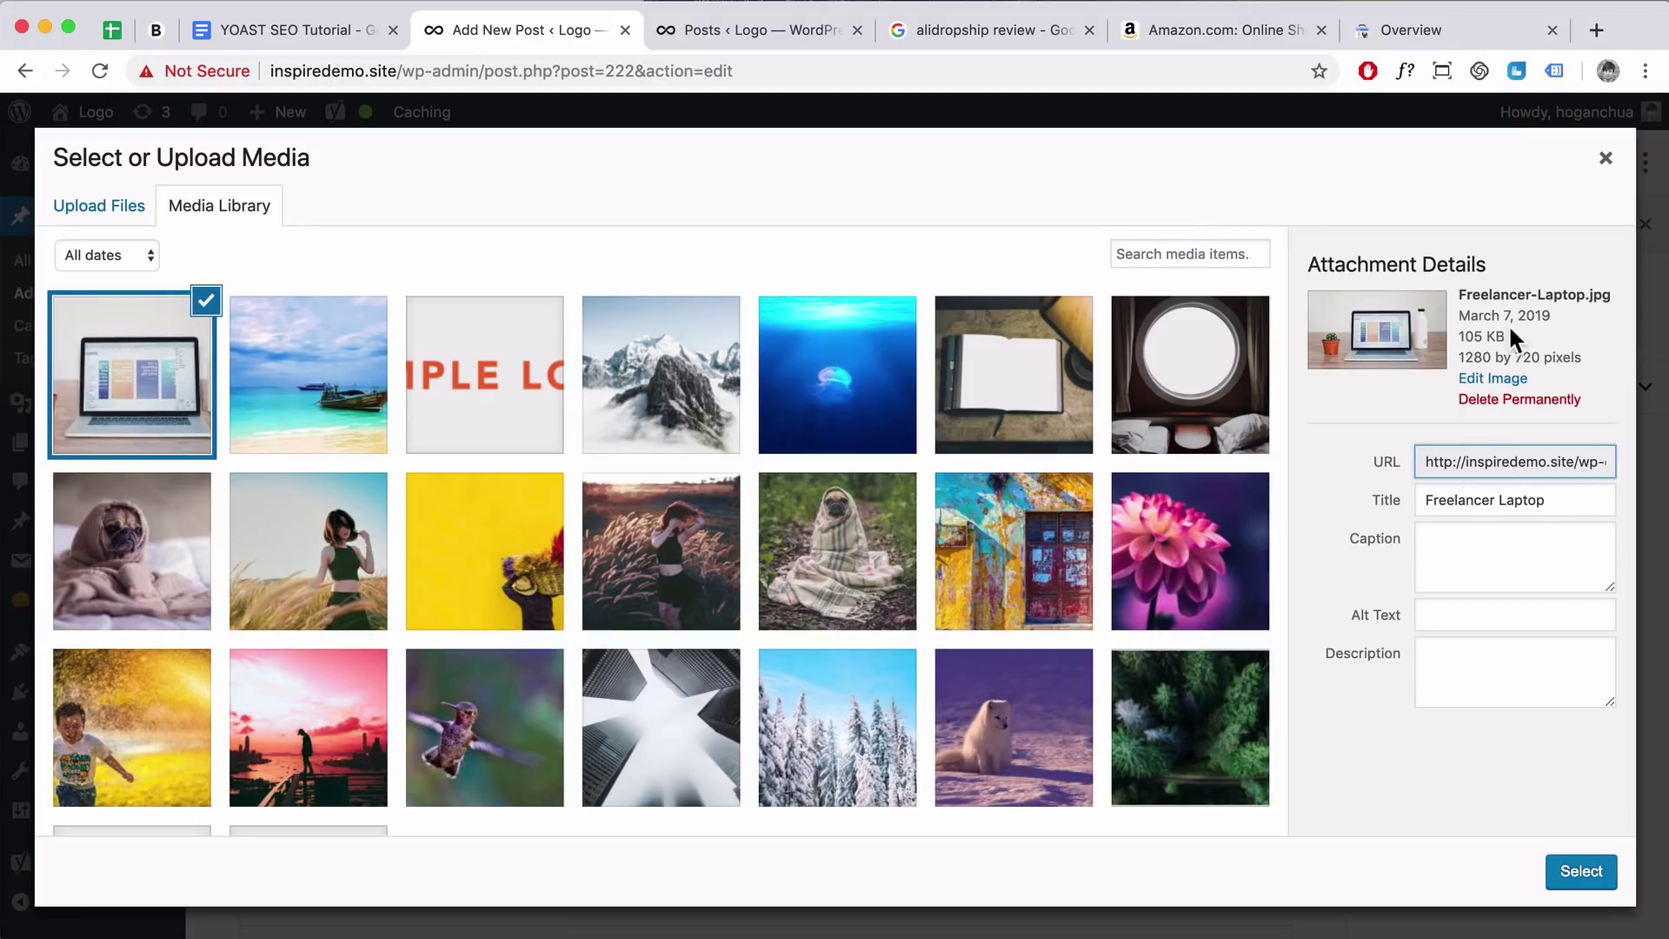
{"action": "left_click_drag", "start_coordinate": [1459, 293], "coordinate": [1606, 293]}
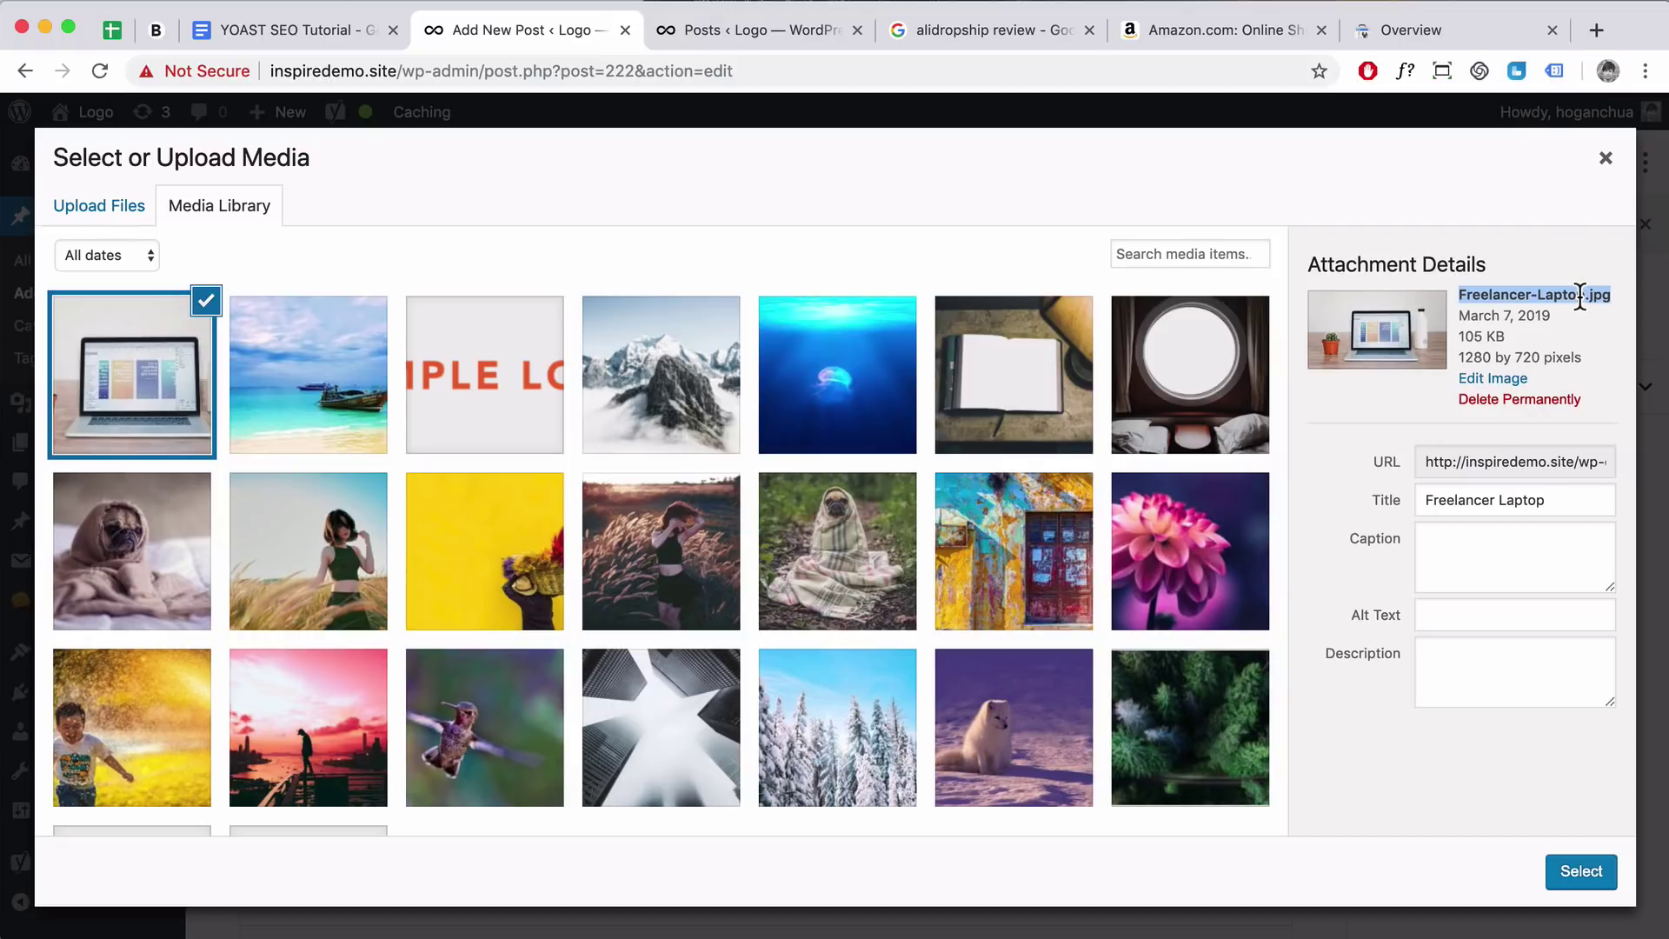
{"action": "left_click", "coordinate": [1461, 616]}
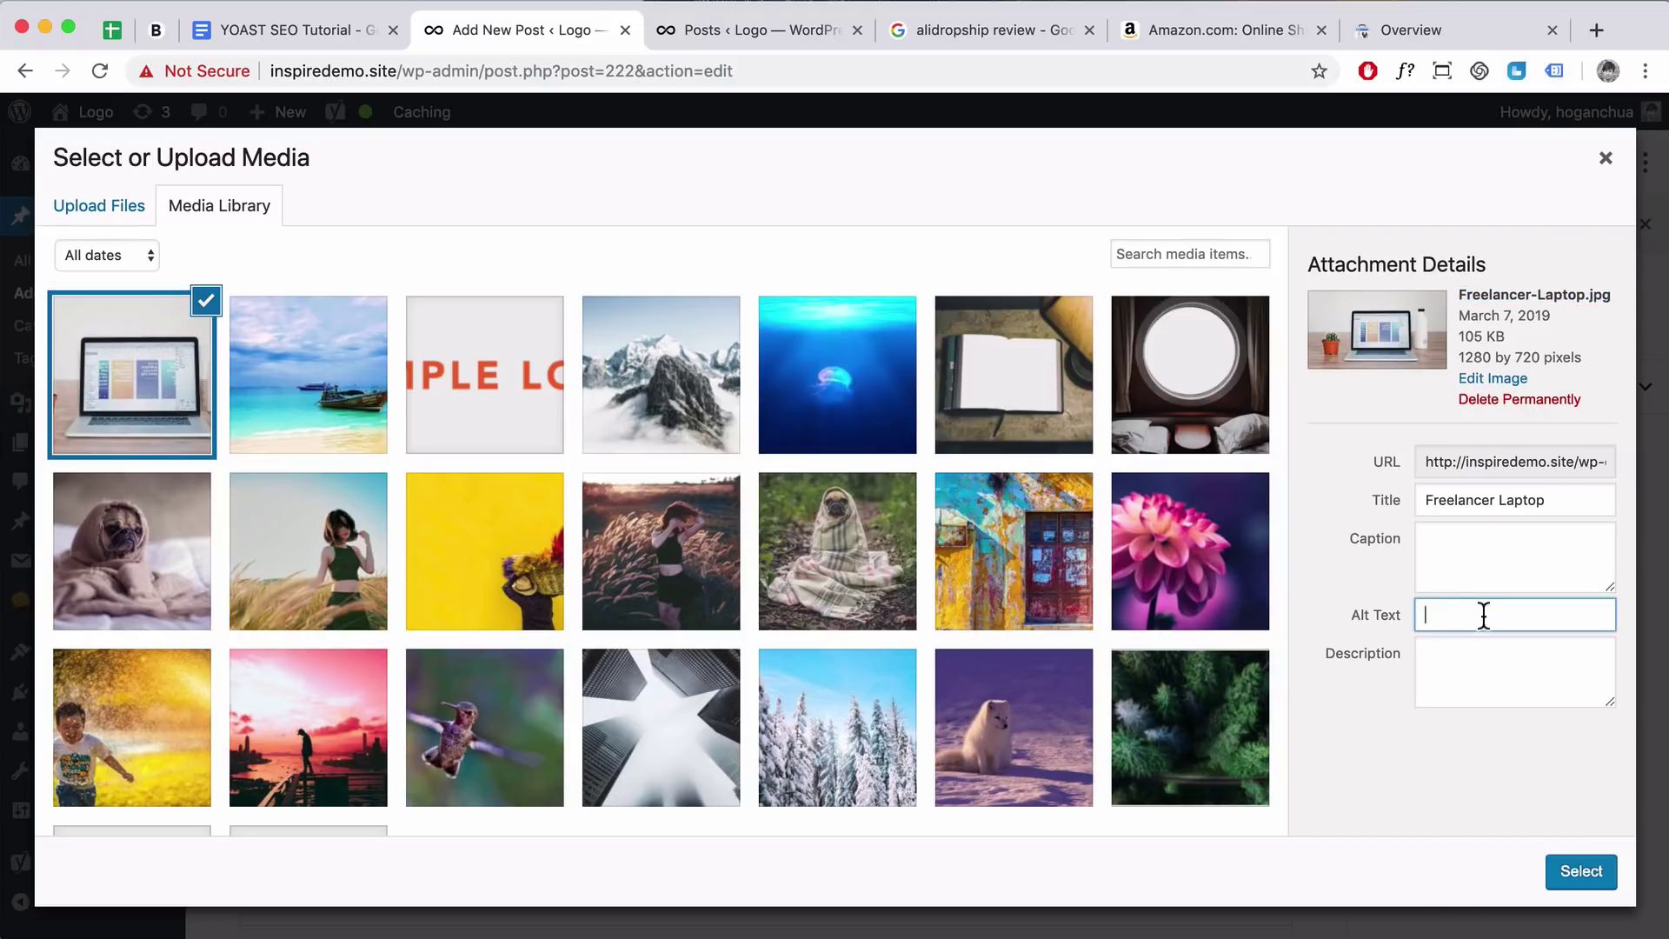
{"action": "left_click", "coordinate": [1584, 874]}
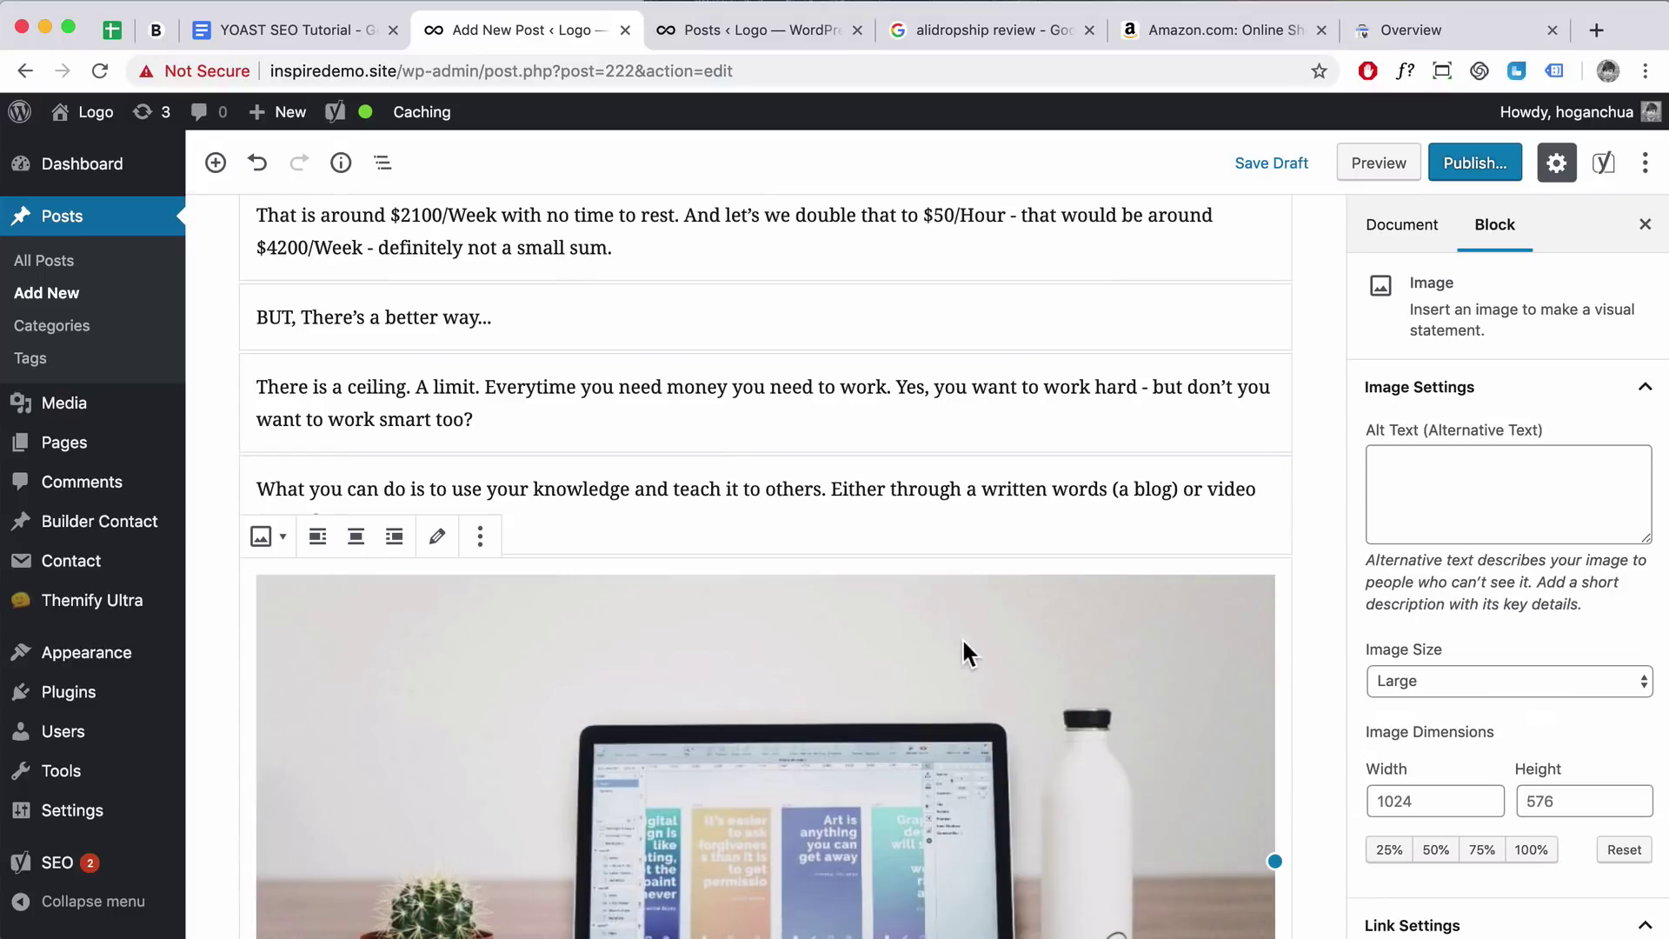
Set the laptop image's alternative text to "make money from home"
{"action": "scroll", "coordinate": [960, 682], "scroll_direction": "down", "scroll_amount": 3}
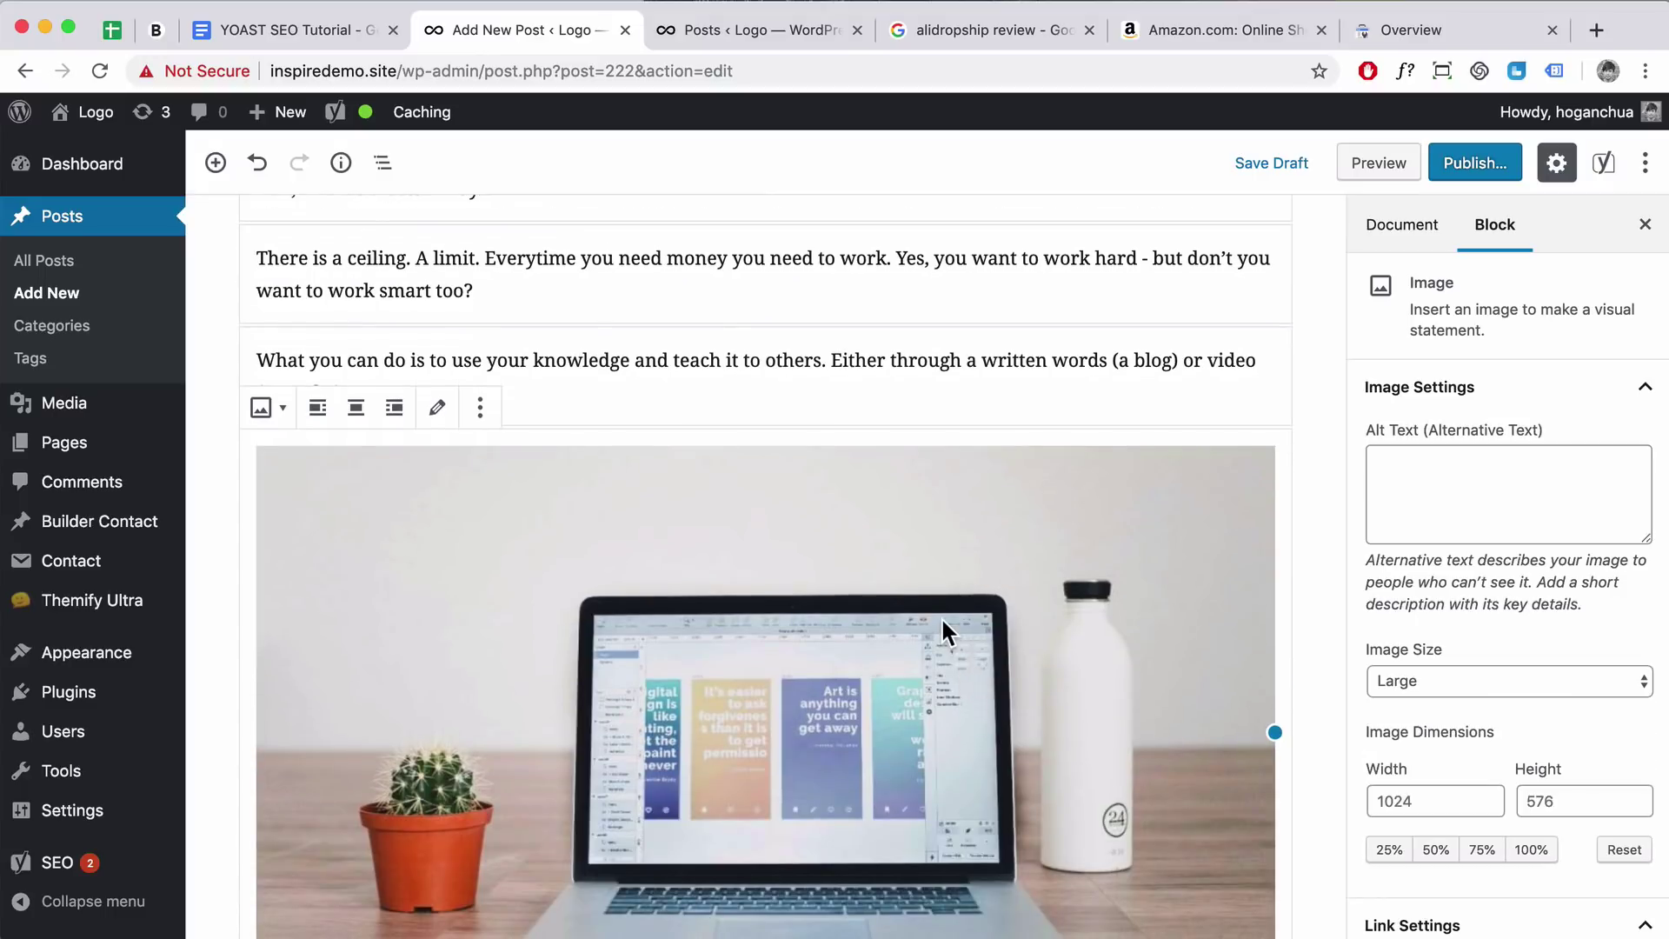
{"action": "left_click", "coordinate": [1451, 478]}
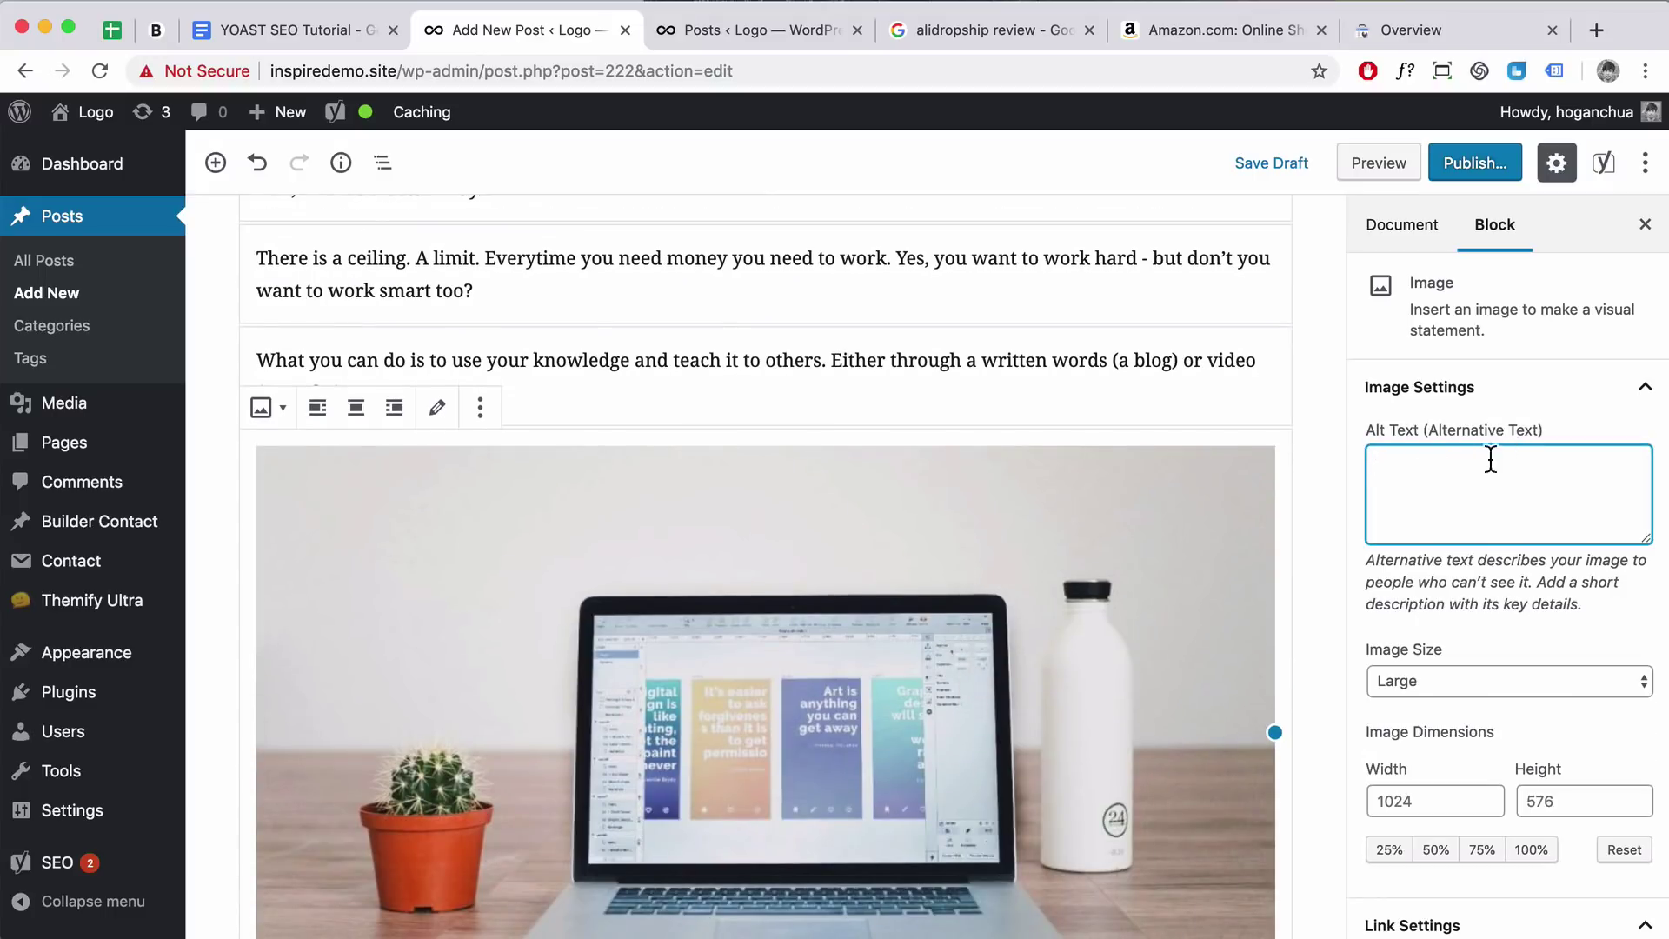
{"action": "scroll", "coordinate": [1485, 452], "scroll_direction": "down", "scroll_amount": 3}
{"action": "scroll", "coordinate": [1176, 522], "scroll_direction": "down", "scroll_amount": 1}
{"action": "scroll", "coordinate": [1176, 528], "scroll_direction": "down", "scroll_amount": 1}
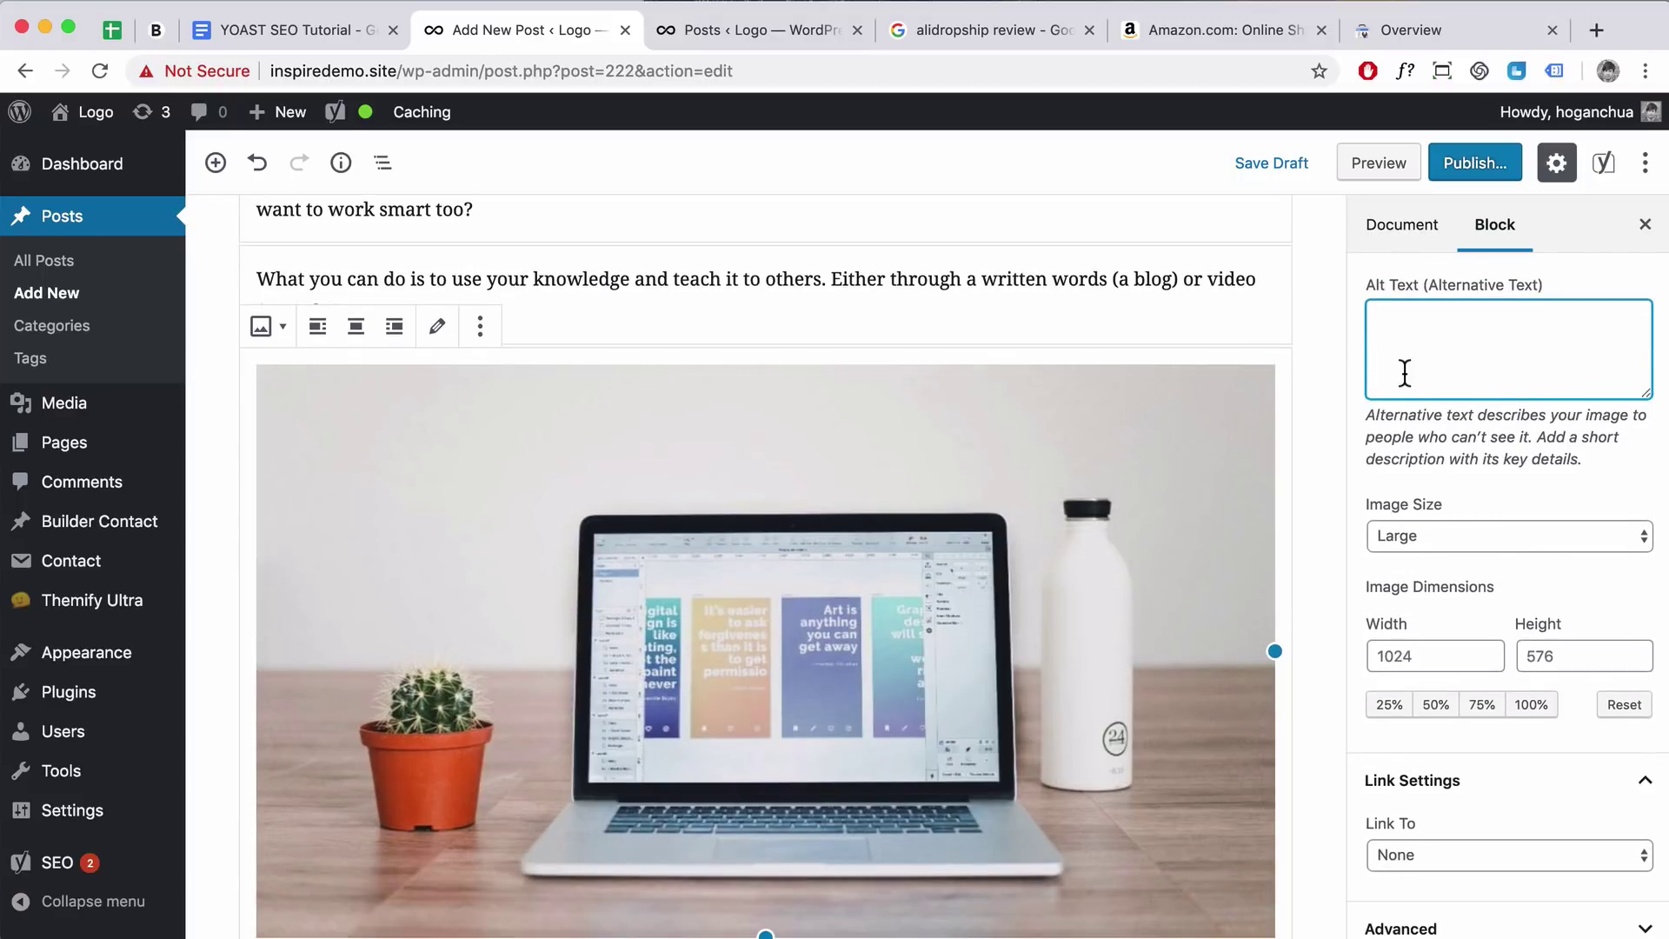
{"action": "type", "text": "make money from home"}
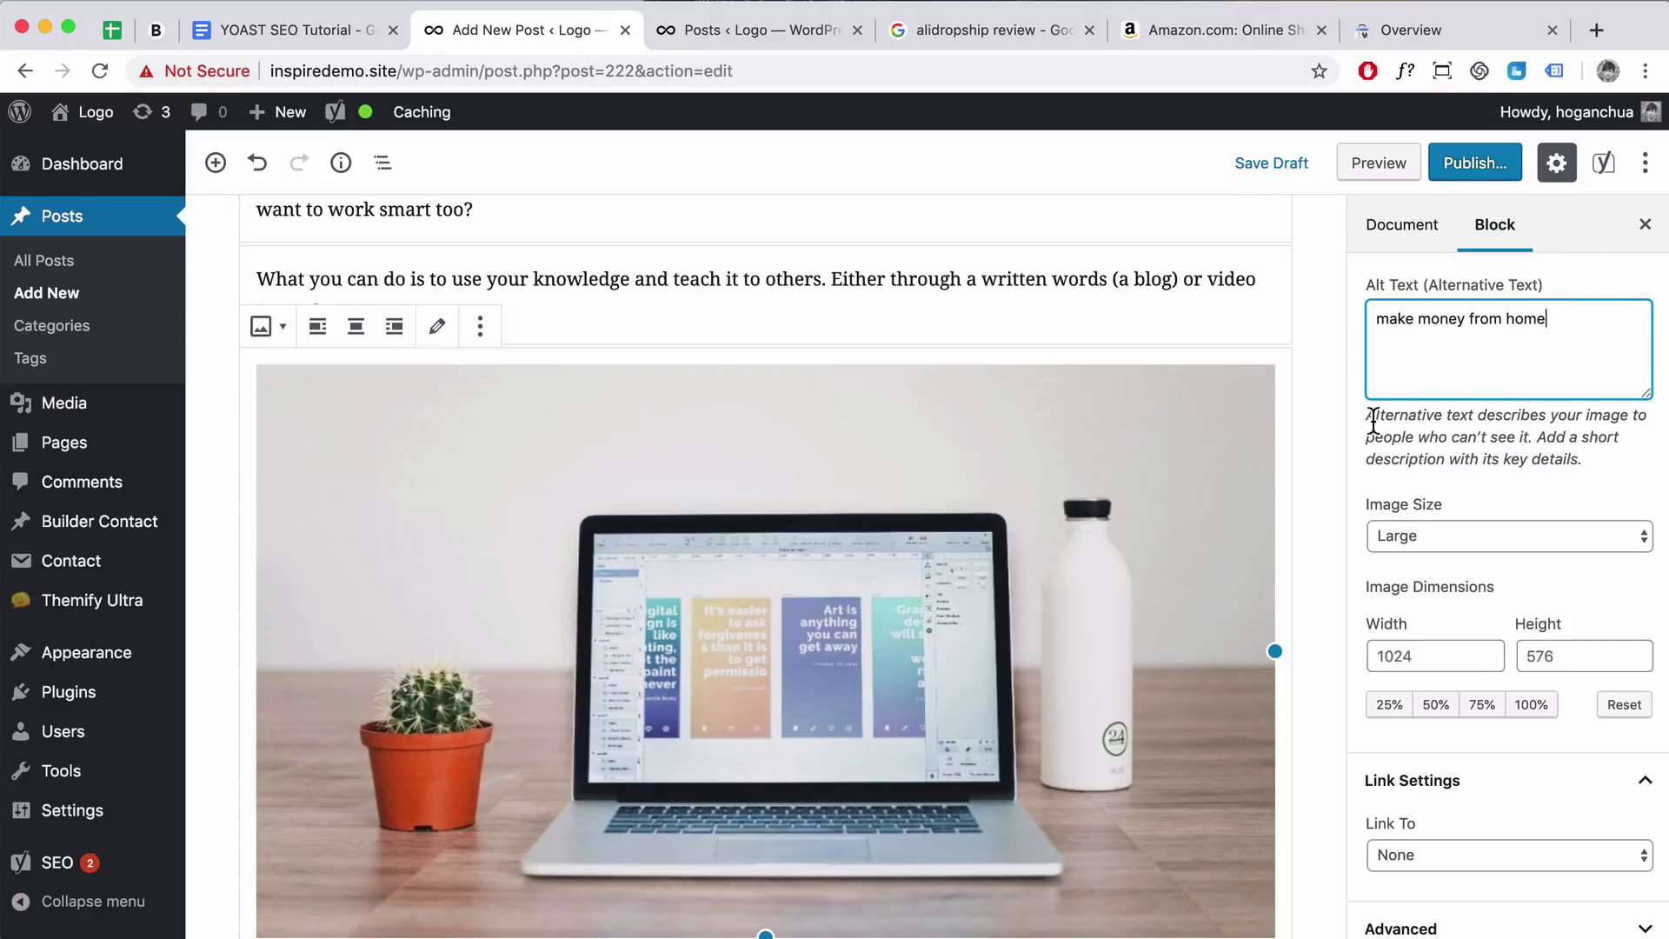
Review the image alt attributes and outbound links results in the keyphrase analysis, and highlight the site's own domain in the page address
{"action": "scroll", "coordinate": [1224, 492], "scroll_direction": "down", "scroll_amount": 3}
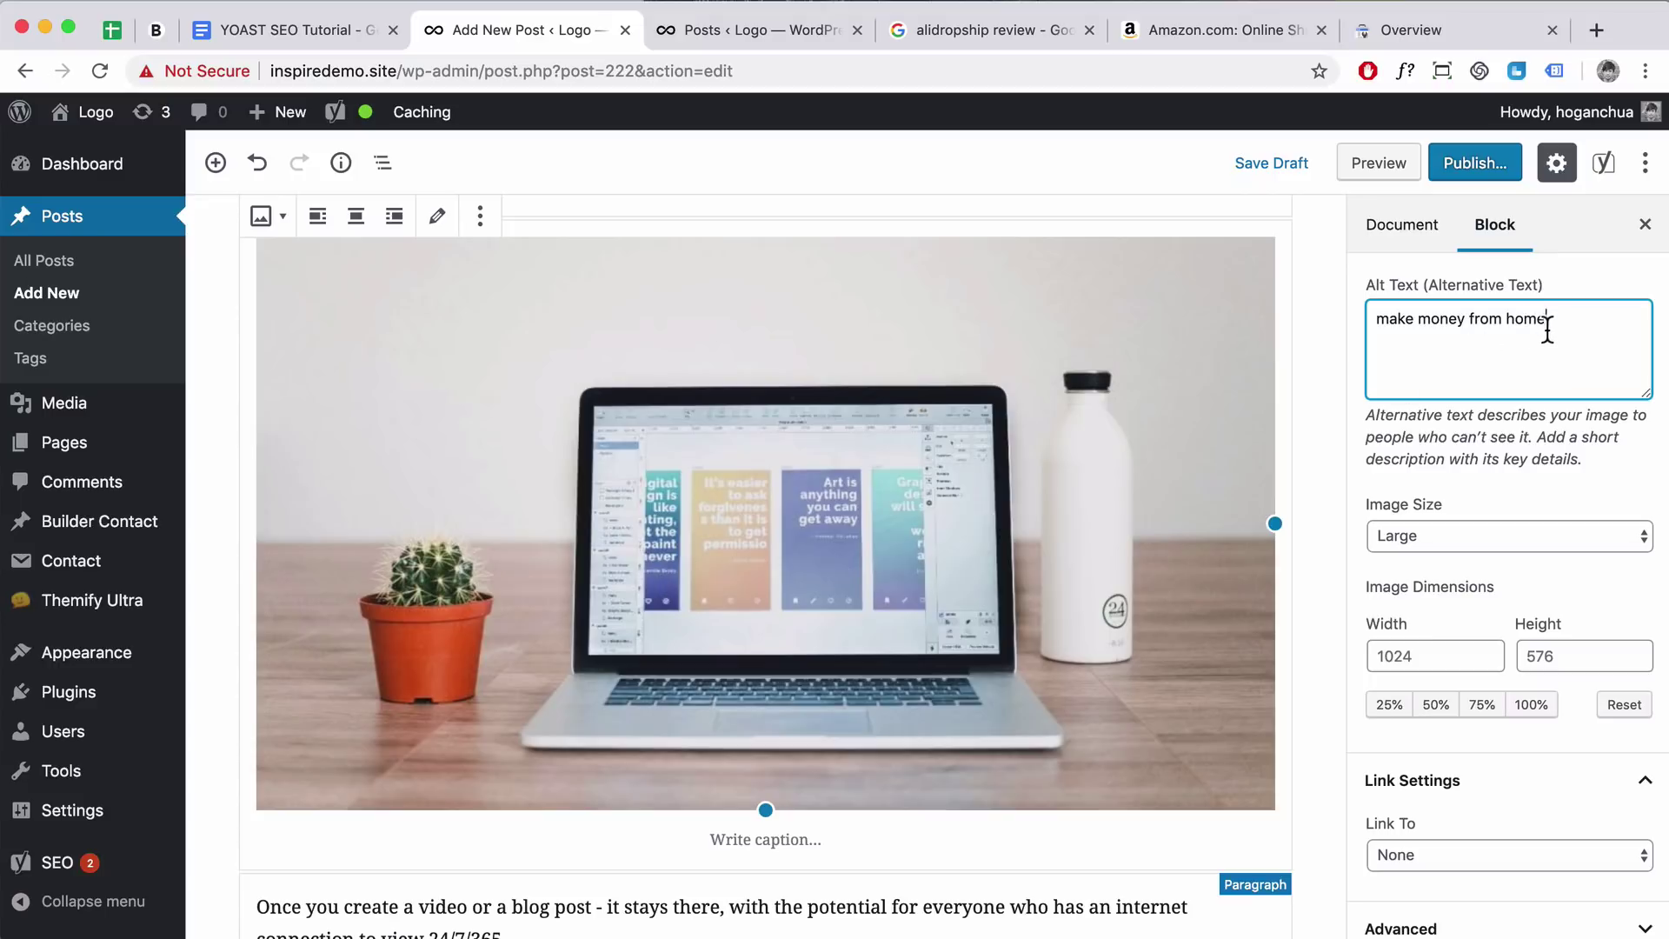
{"action": "scroll", "coordinate": [770, 597], "scroll_direction": "down", "scroll_amount": 20}
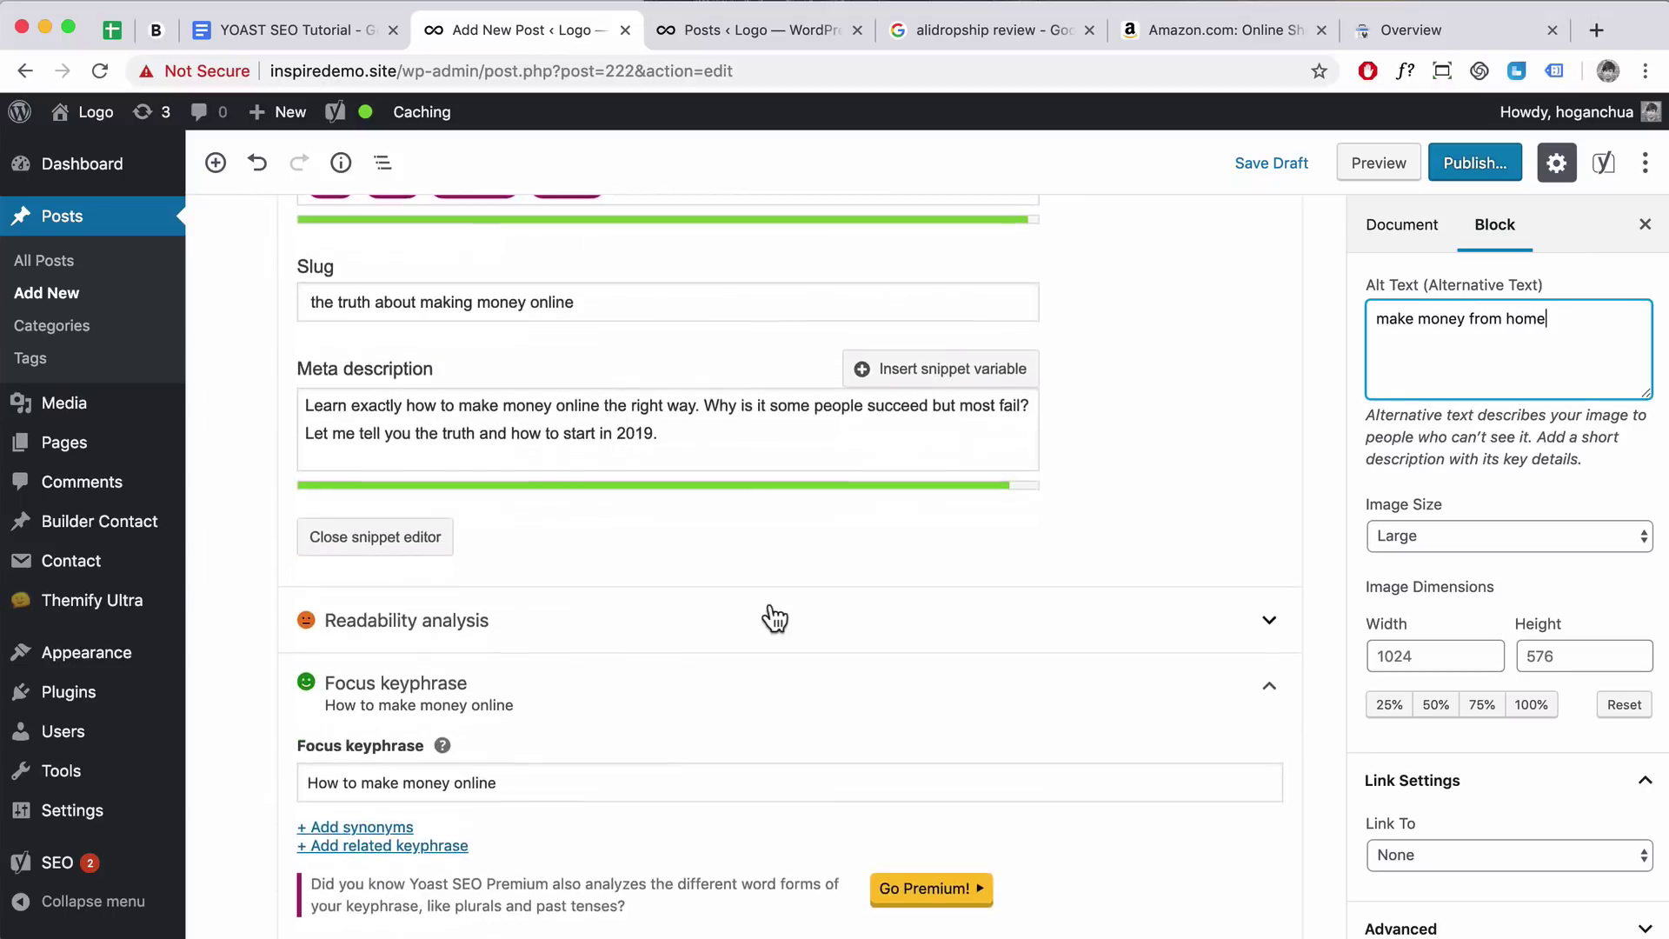
{"action": "scroll", "coordinate": [769, 600], "scroll_direction": "down", "scroll_amount": 5}
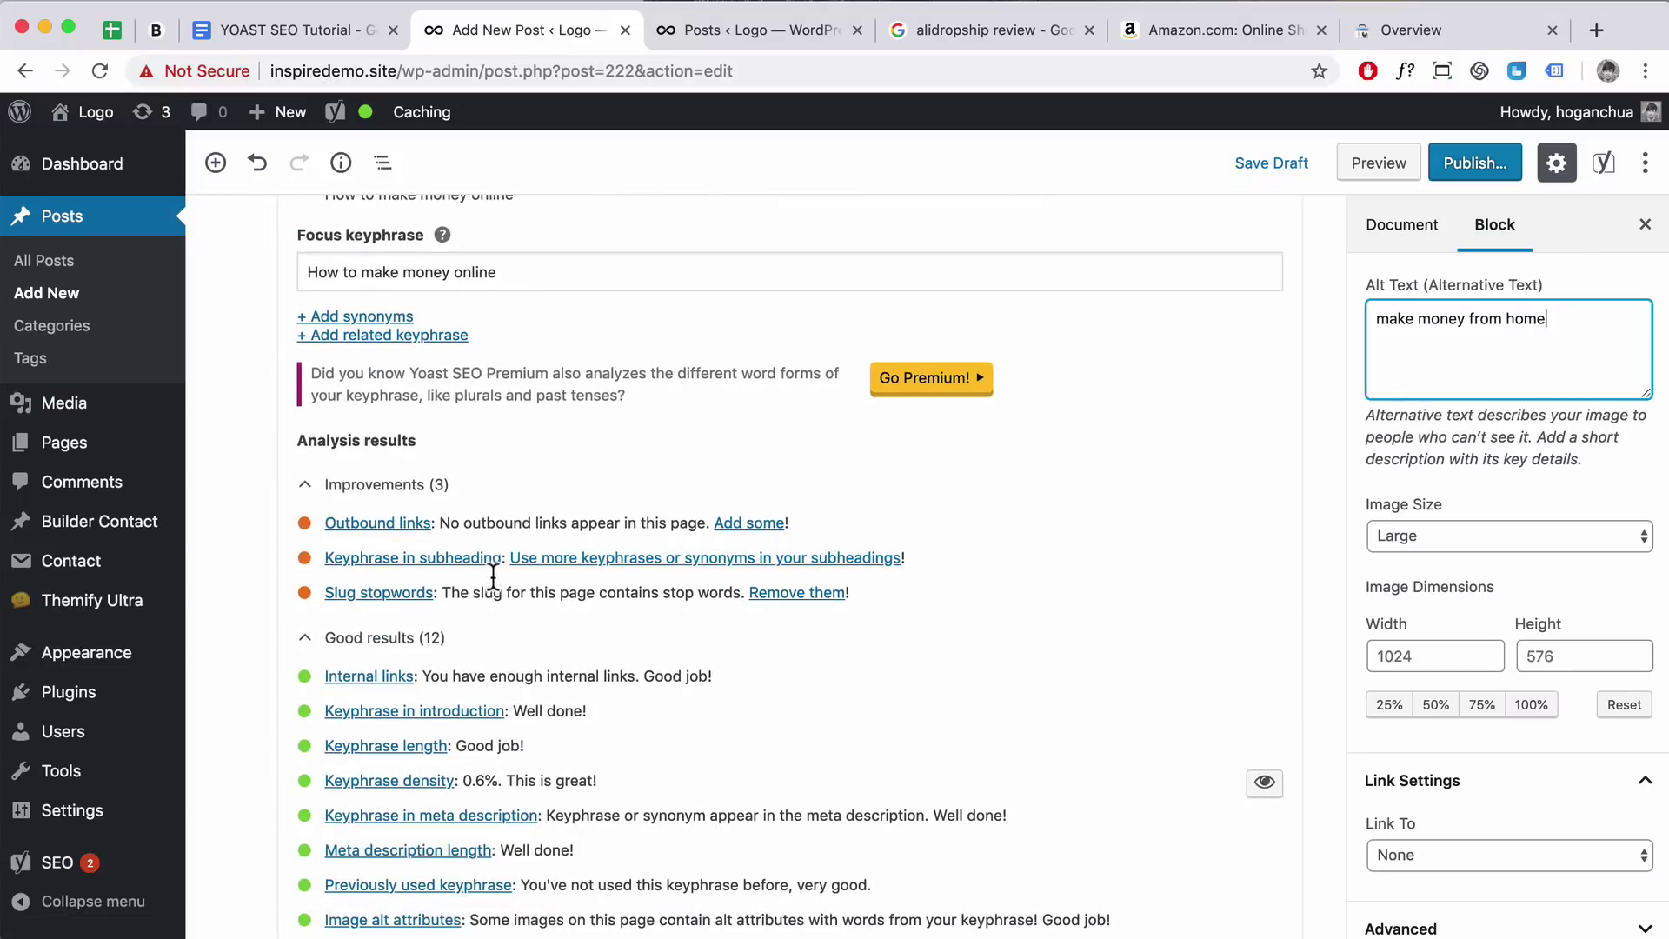
{"action": "scroll", "coordinate": [470, 514], "scroll_direction": "down", "scroll_amount": 2}
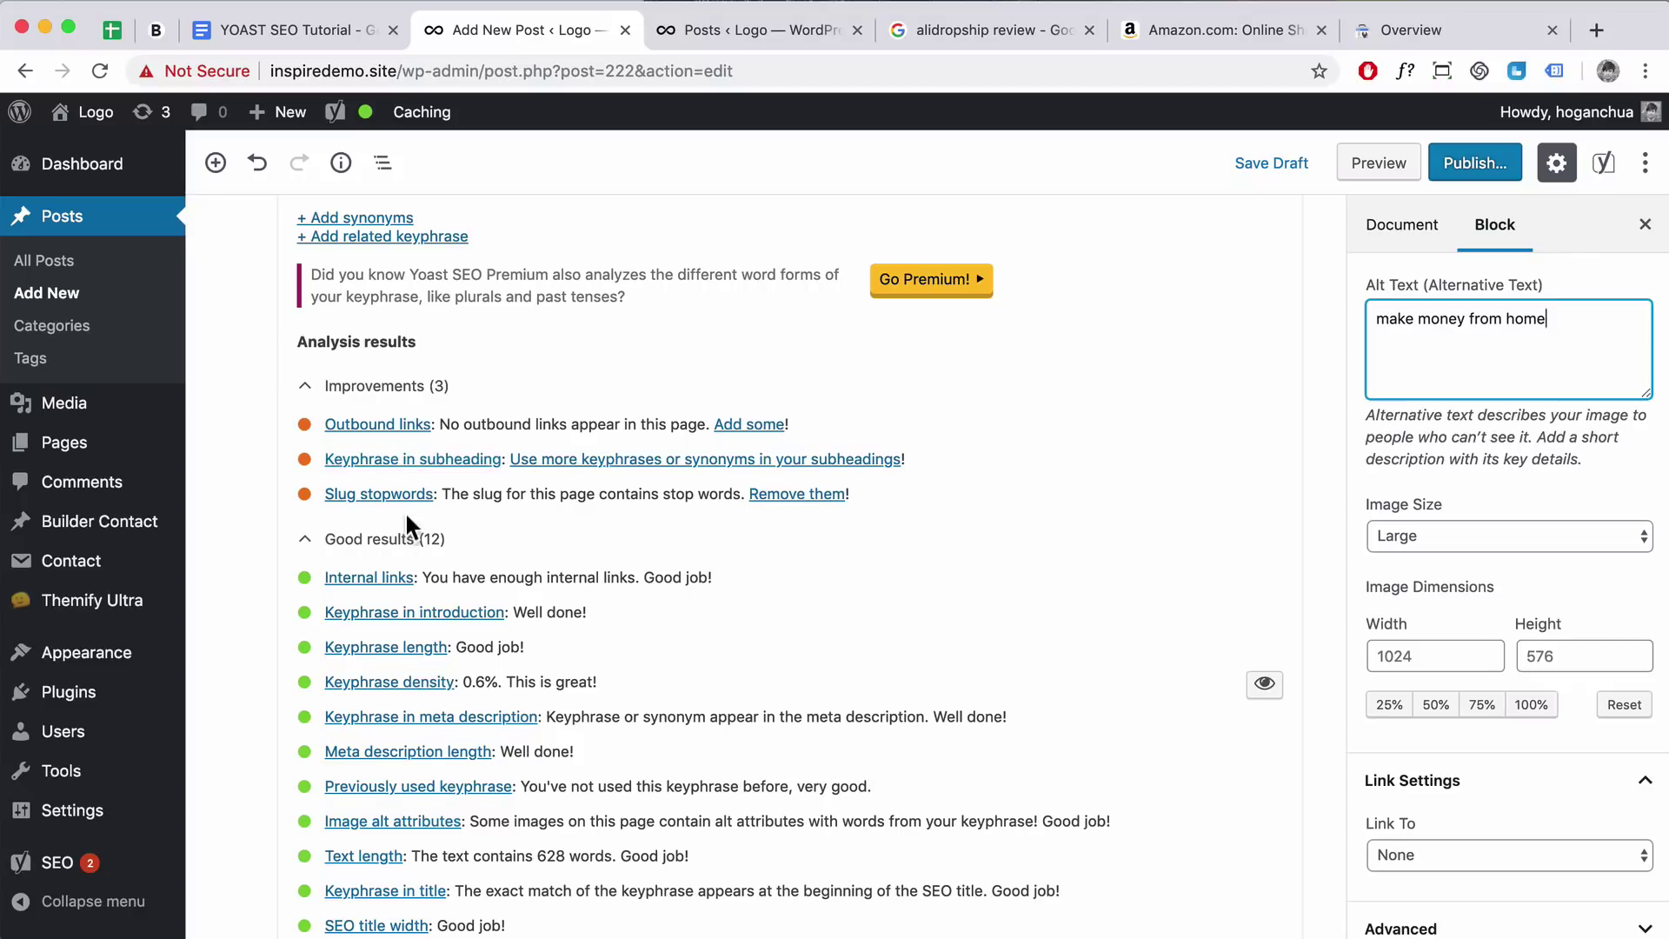
{"action": "scroll", "coordinate": [404, 510], "scroll_direction": "down", "scroll_amount": 1}
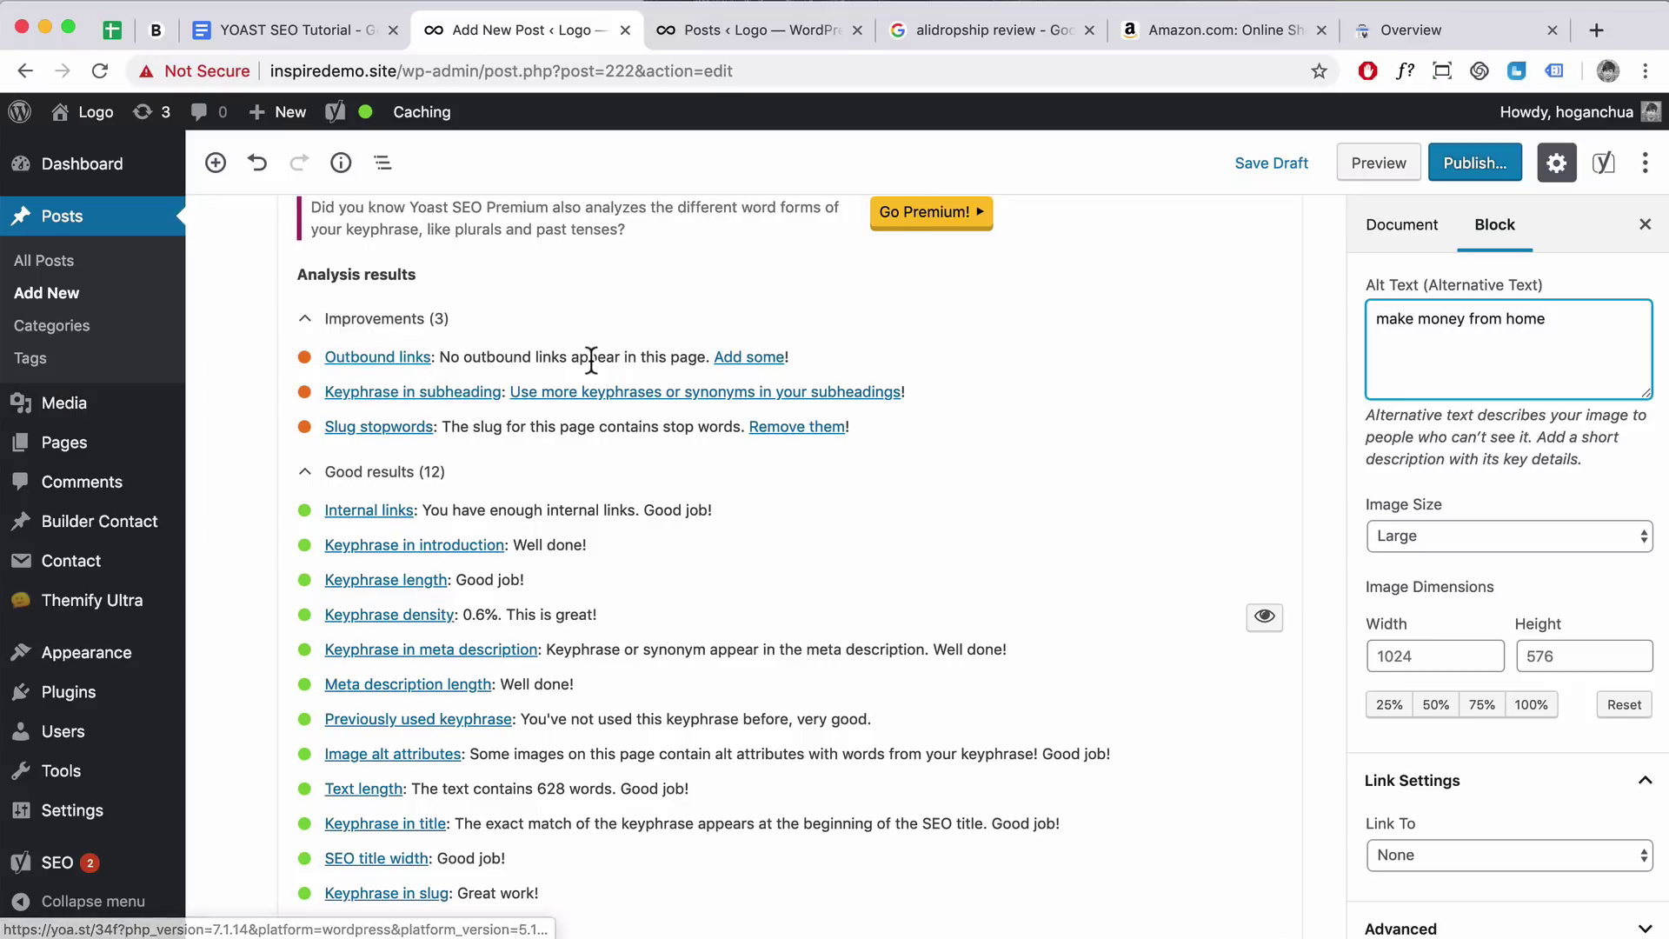
{"action": "scroll", "coordinate": [589, 363], "scroll_direction": "up", "scroll_amount": 20}
{"action": "scroll", "coordinate": [590, 361], "scroll_direction": "up", "scroll_amount": 5}
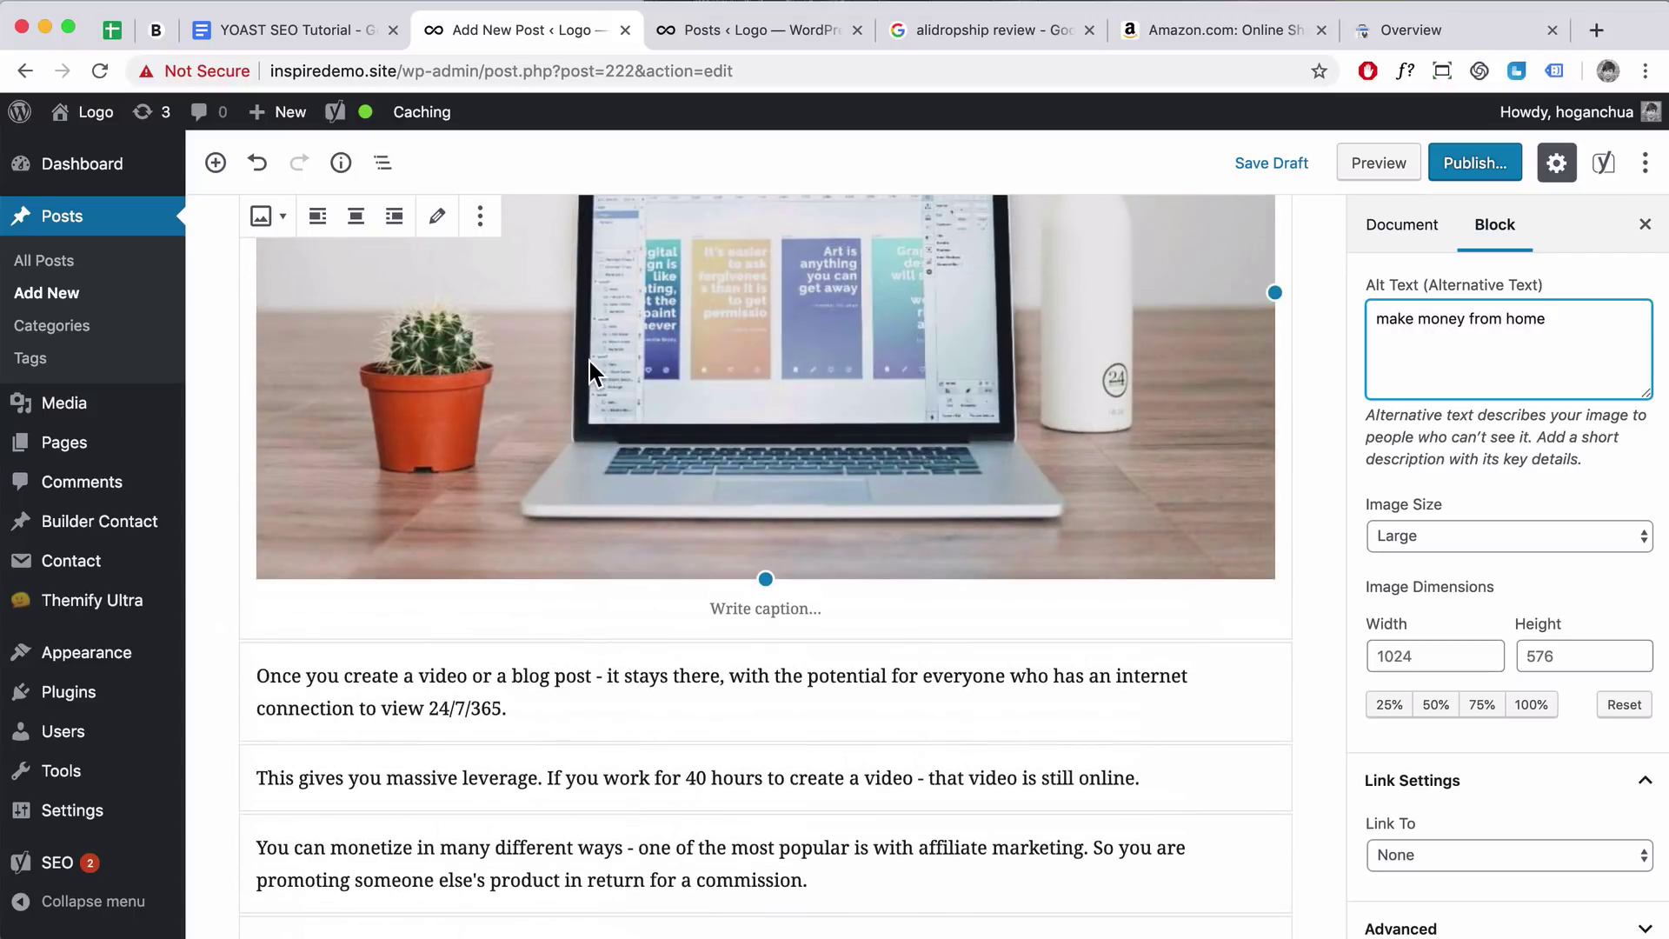
{"action": "scroll", "coordinate": [588, 357], "scroll_direction": "down", "scroll_amount": 8}
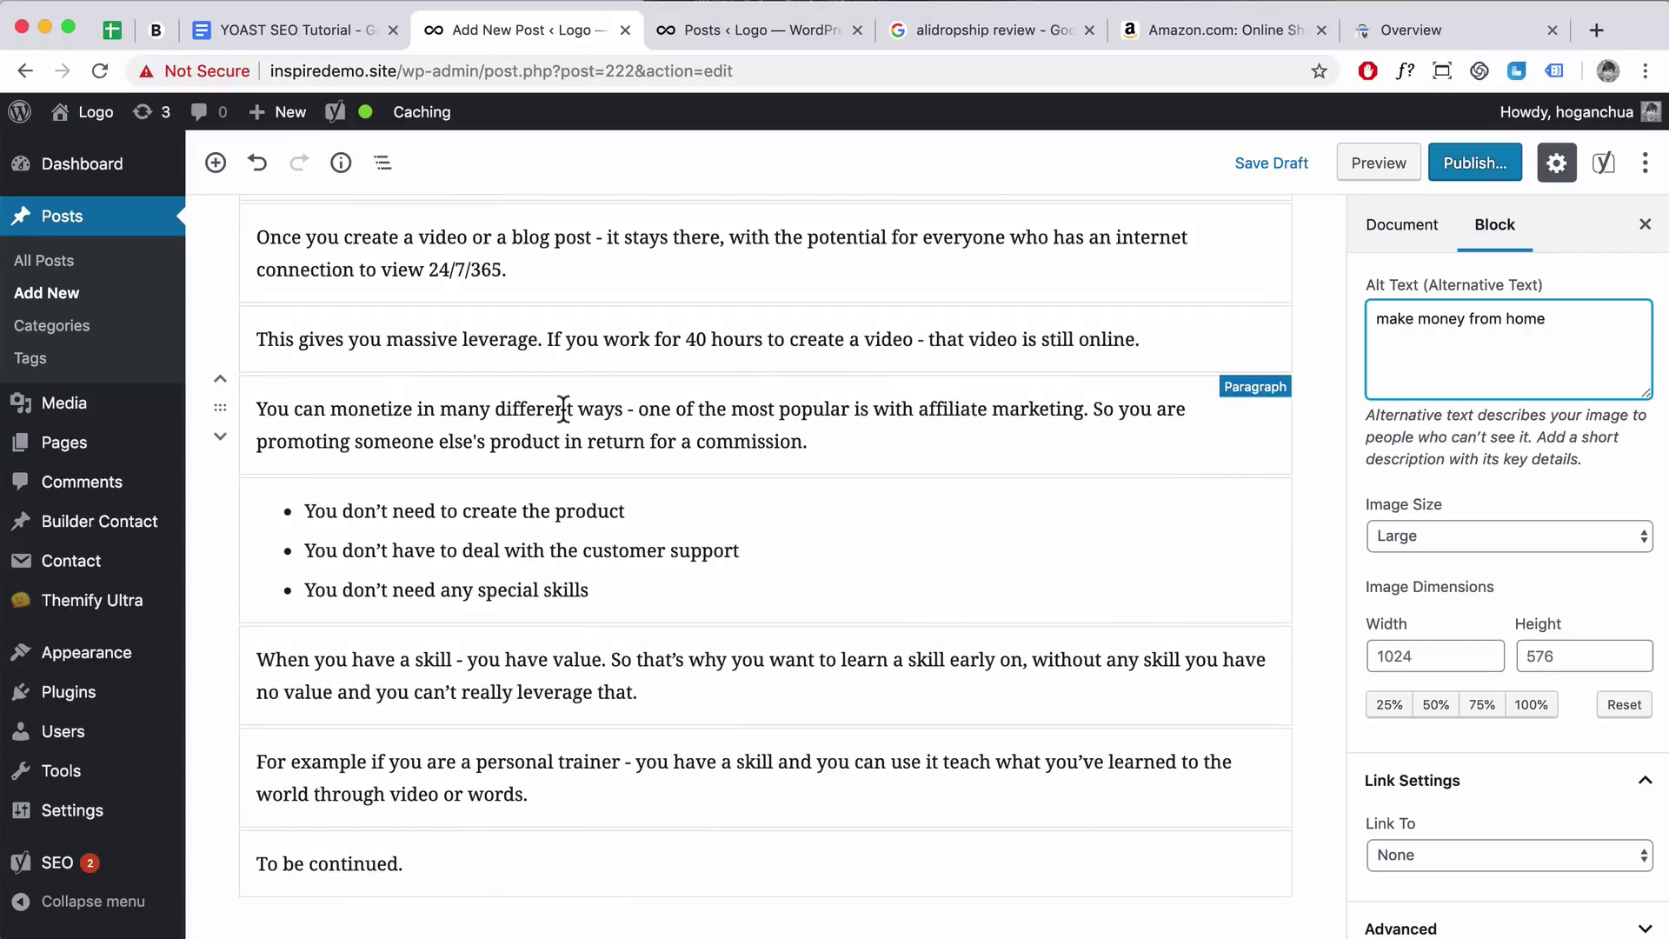
{"action": "scroll", "coordinate": [565, 382], "scroll_direction": "down", "scroll_amount": 3}
{"action": "left_click_drag", "start_coordinate": [397, 70], "coordinate": [272, 70]}
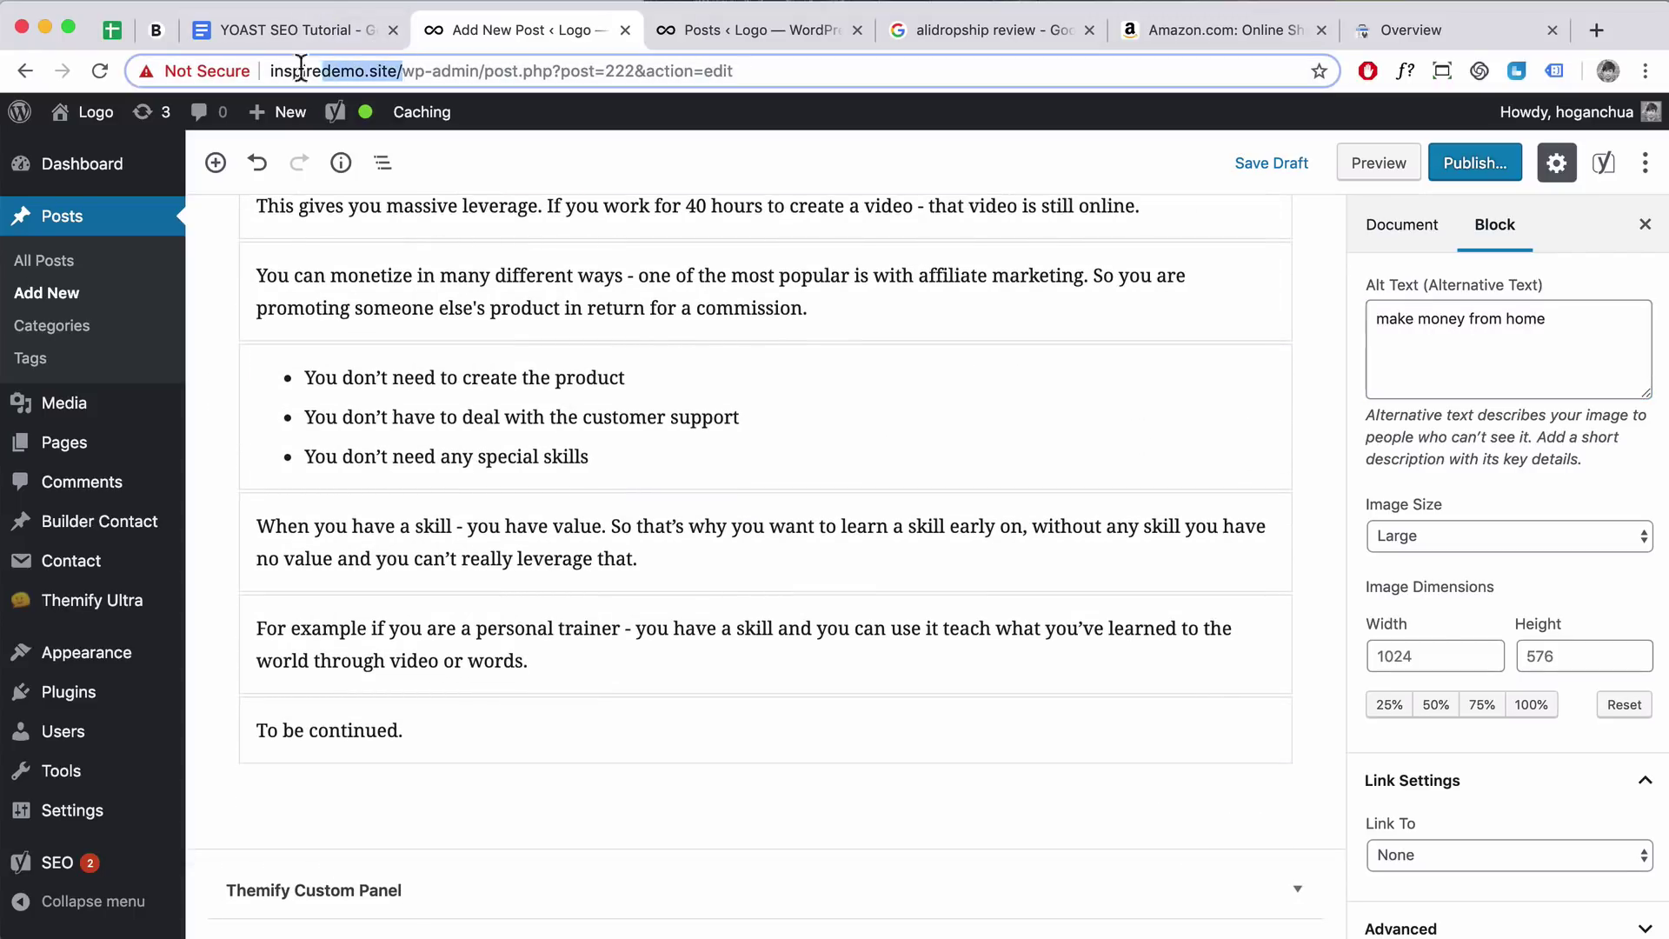
{"action": "scroll", "coordinate": [522, 443], "scroll_direction": "up", "scroll_amount": 3}
{"action": "scroll", "coordinate": [546, 458], "scroll_direction": "up", "scroll_amount": 20}
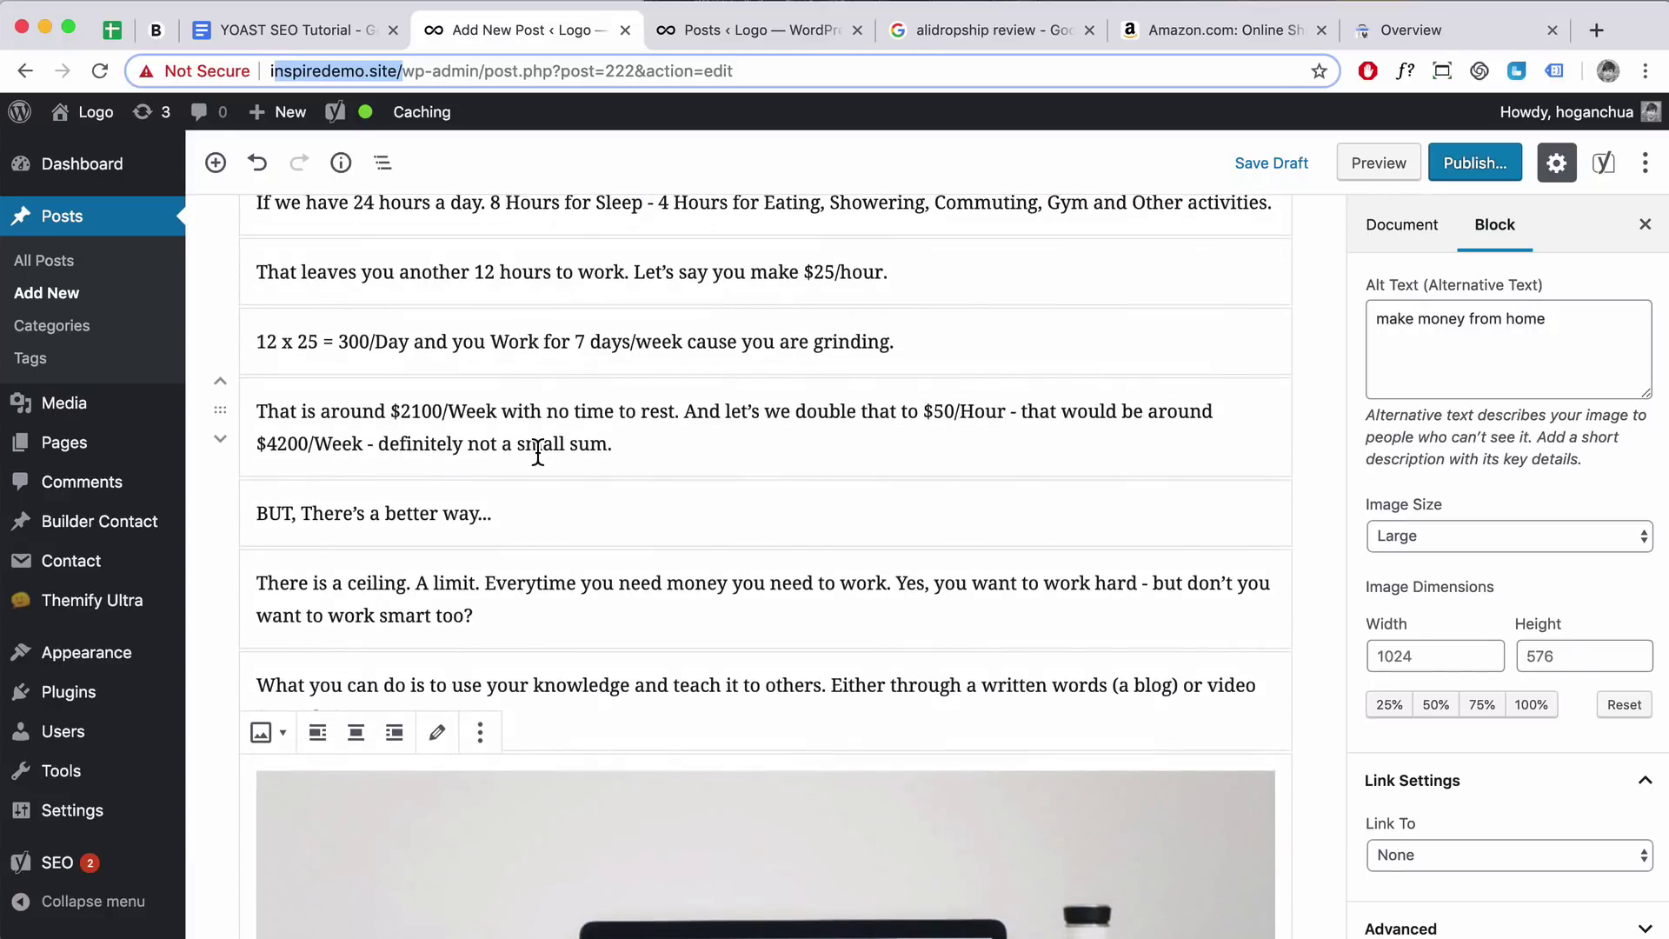
{"action": "scroll", "coordinate": [539, 452], "scroll_direction": "up", "scroll_amount": 12}
{"action": "double_click", "coordinate": [351, 516]}
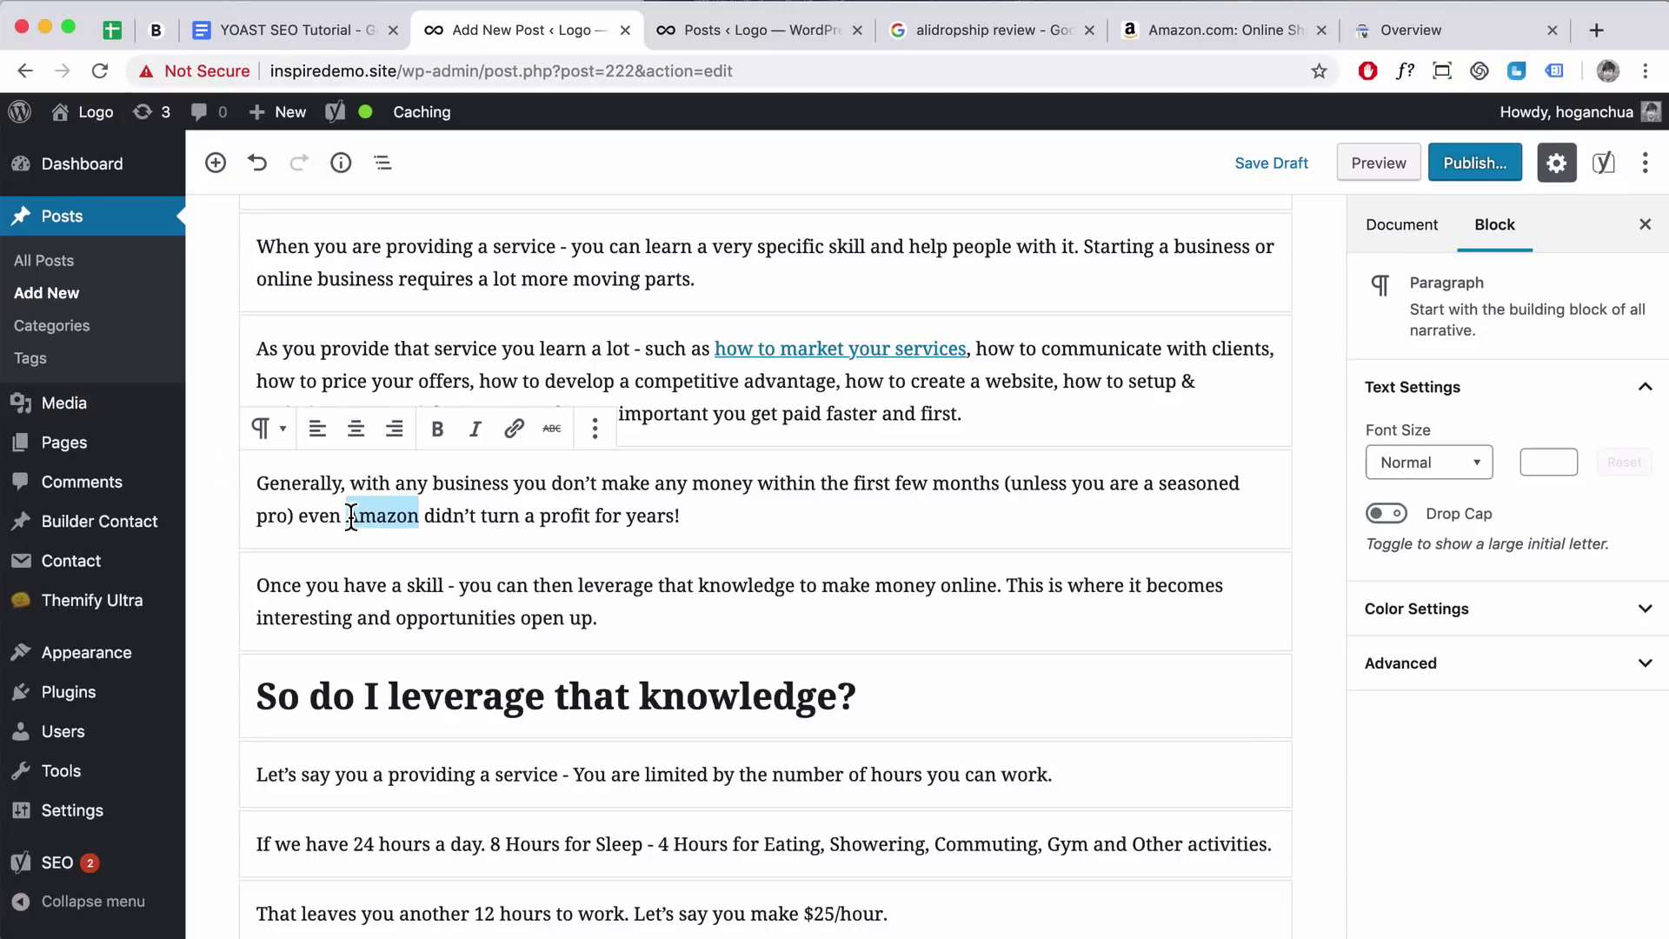
{"action": "left_click", "coordinate": [1252, 26]}
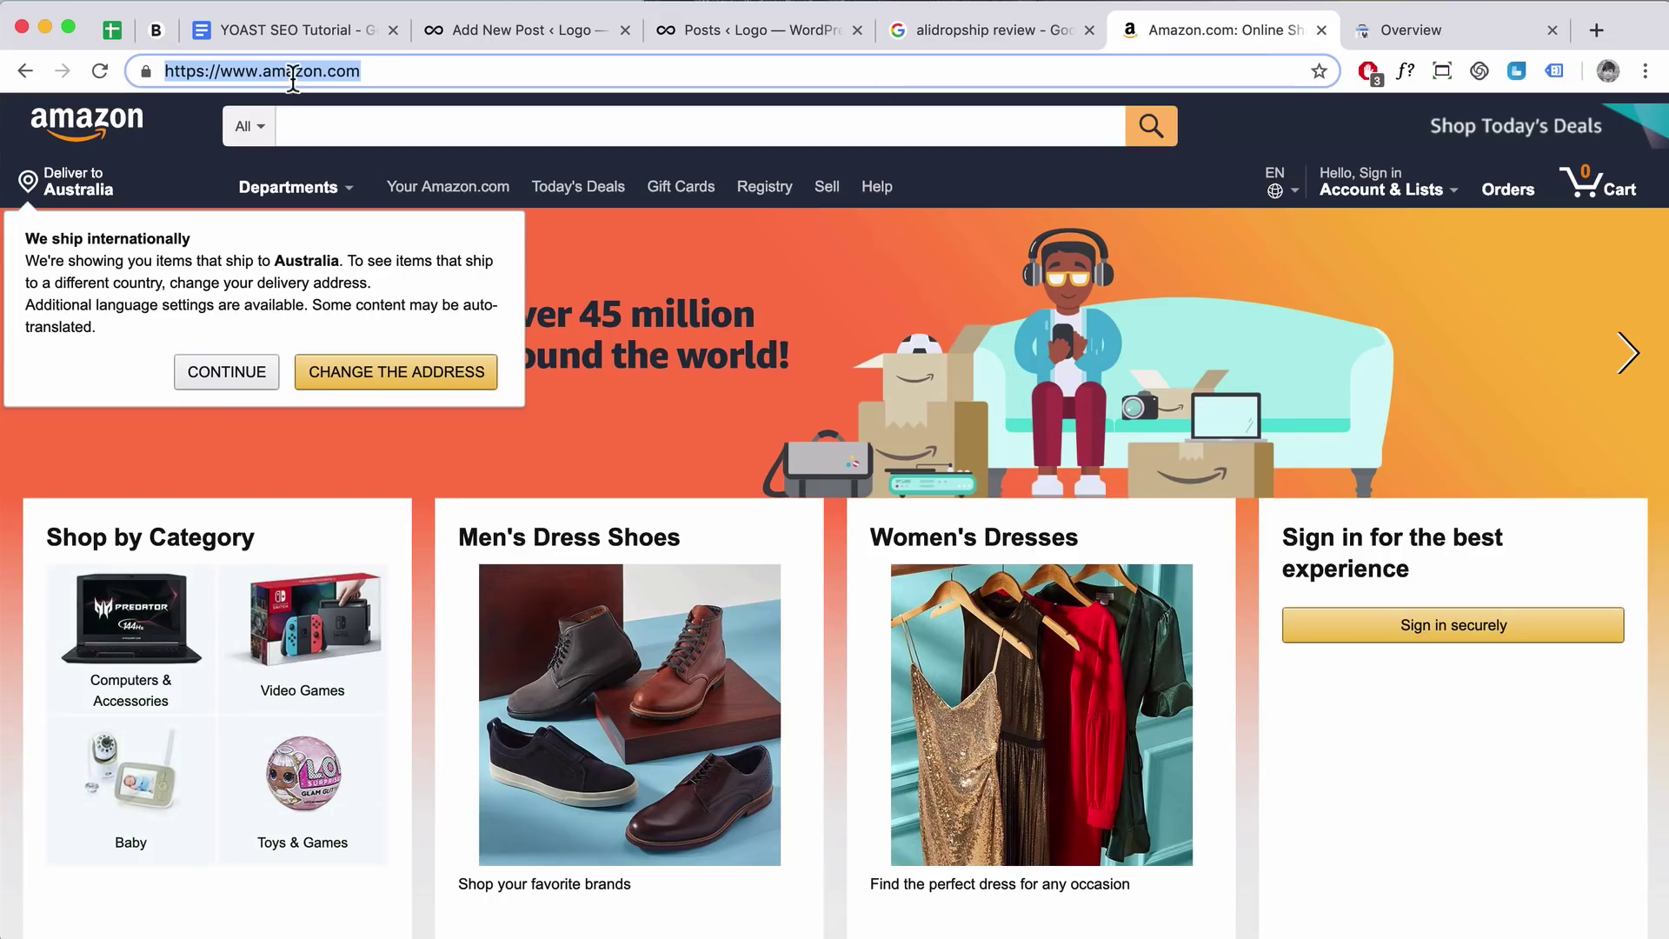
{"action": "left_click", "coordinate": [520, 29]}
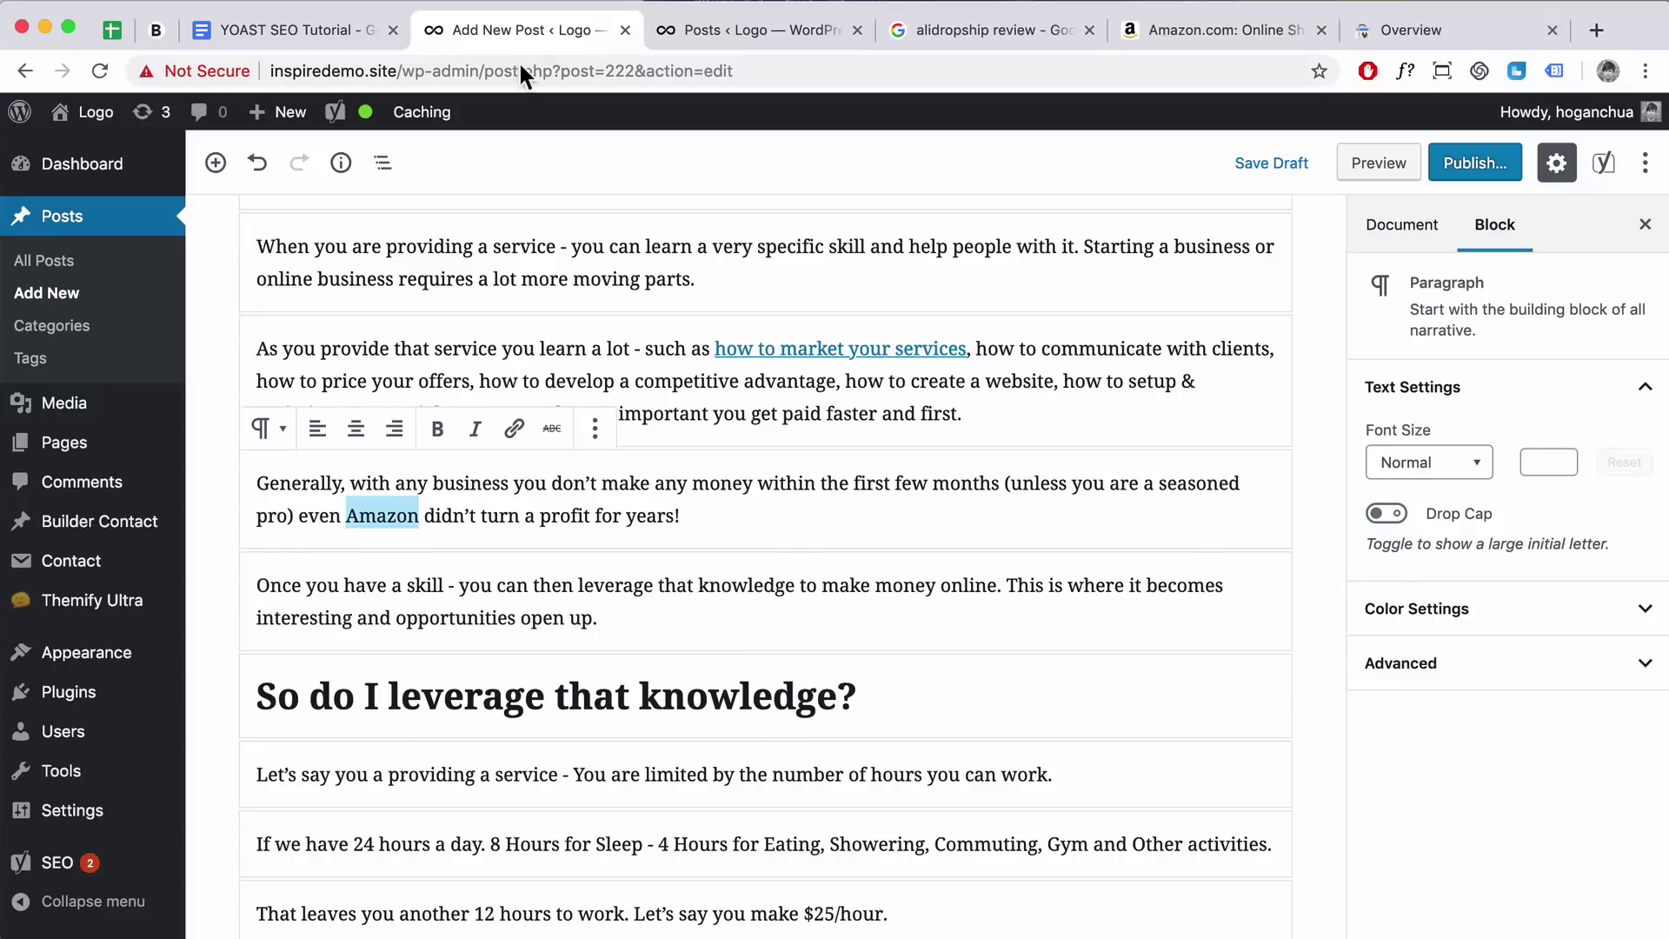
{"action": "left_click", "coordinate": [514, 428]}
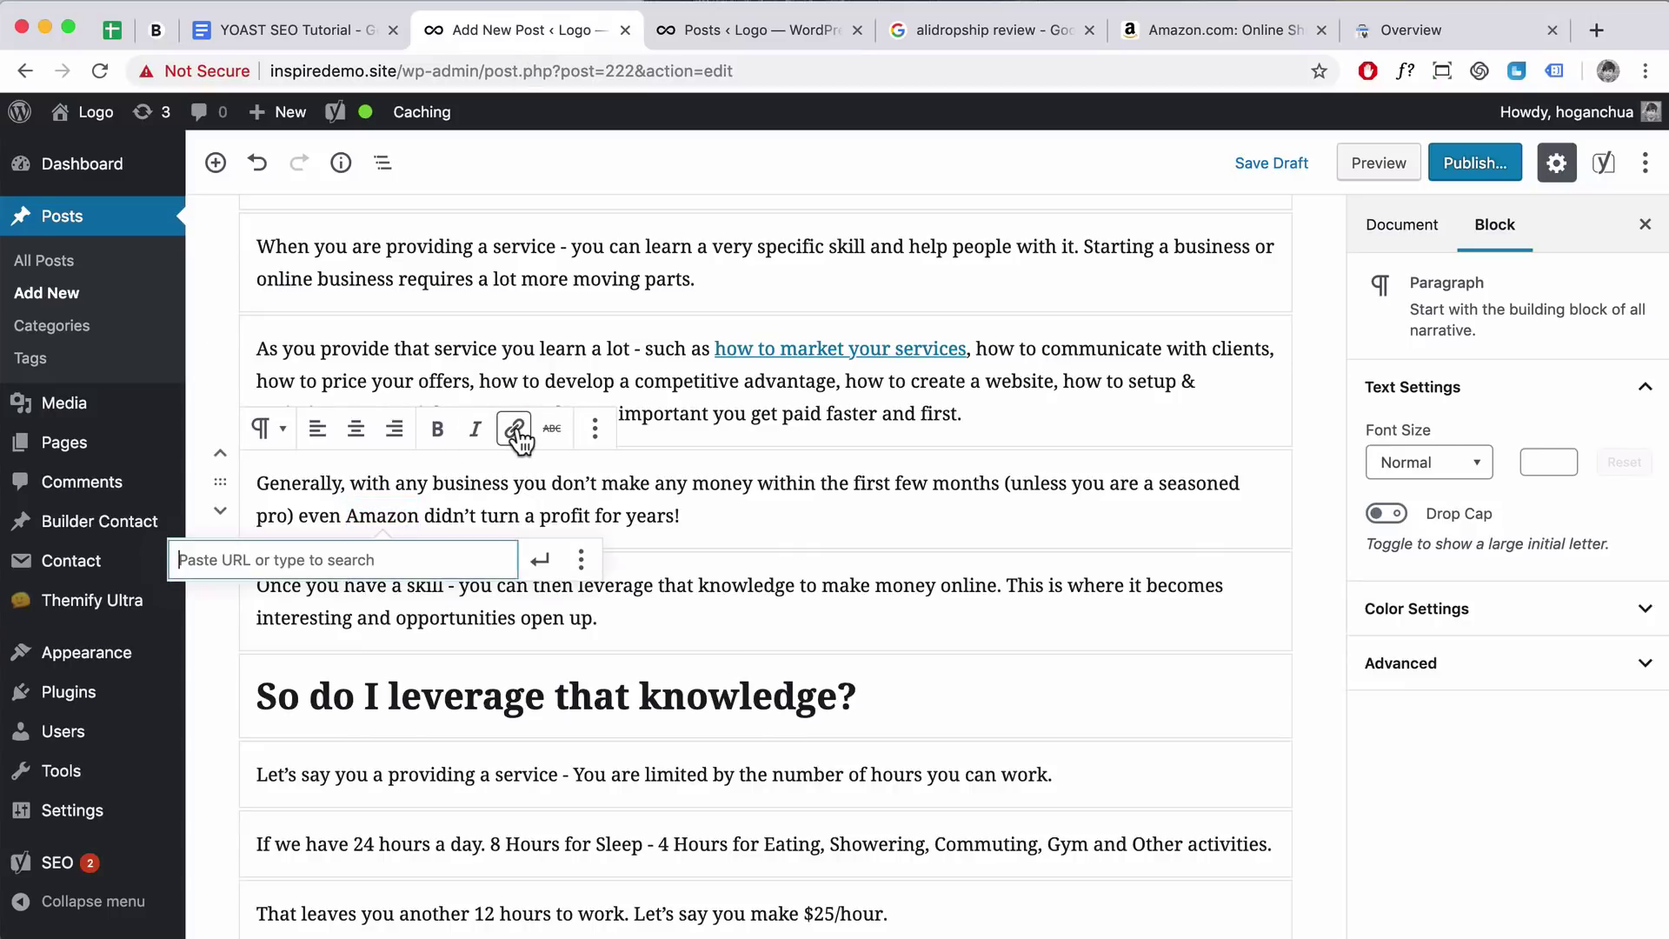
{"action": "type", "text": "https://www.amazon.com/"}
{"action": "triple_click", "coordinate": [385, 562]}
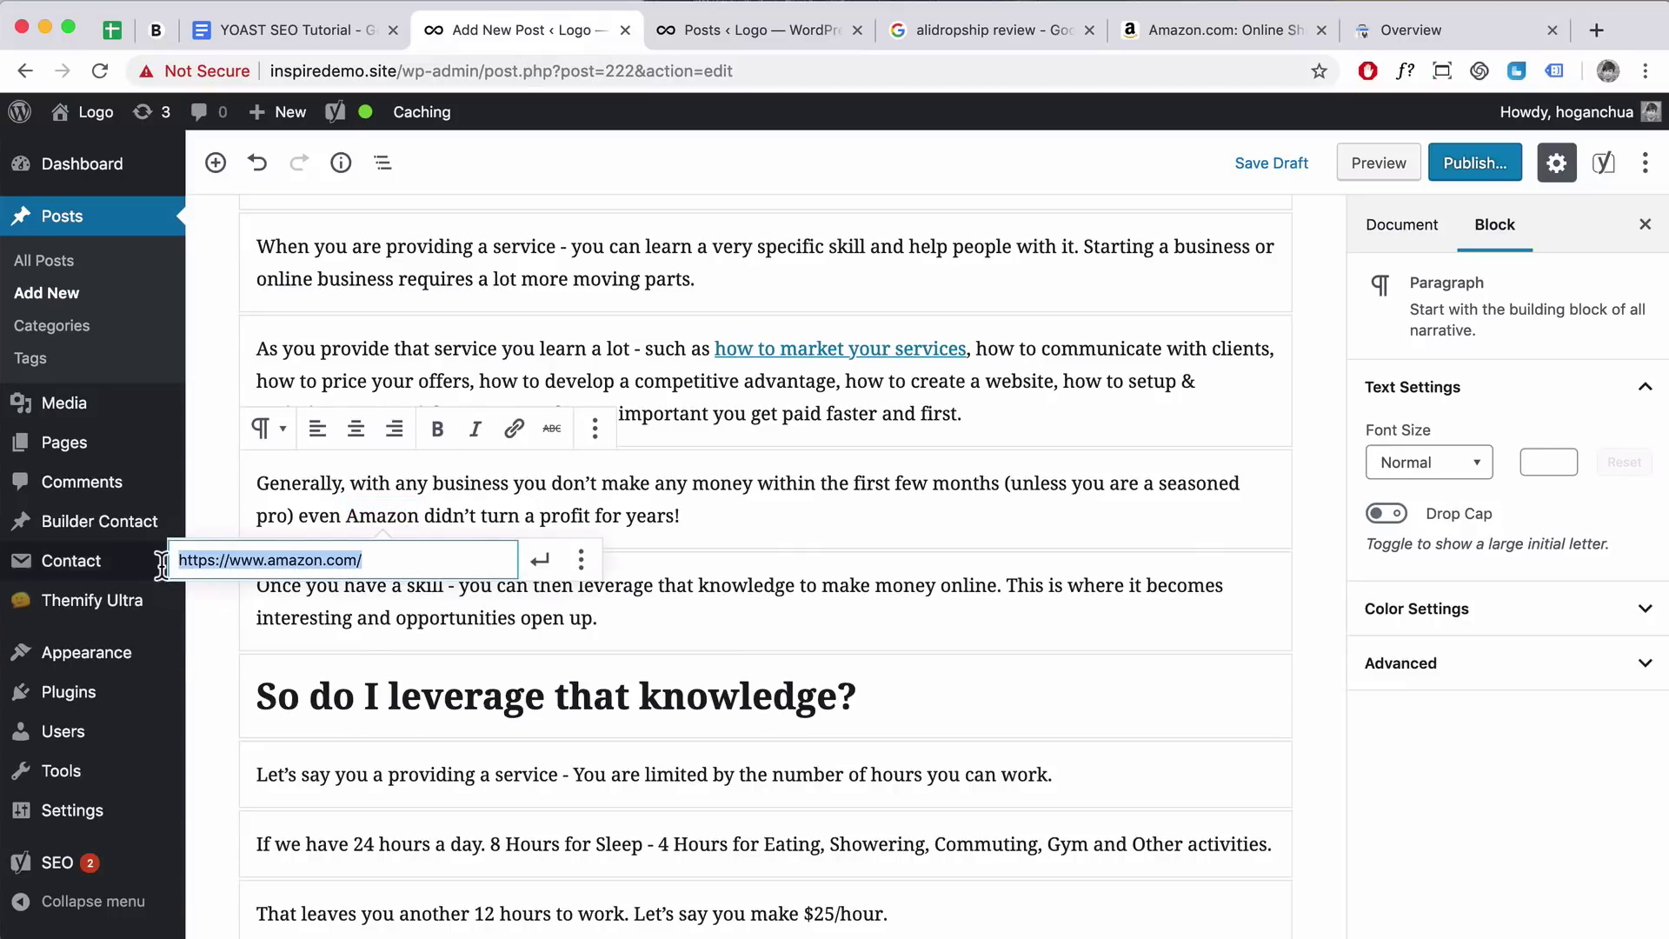
{"action": "left_click", "coordinate": [580, 563]}
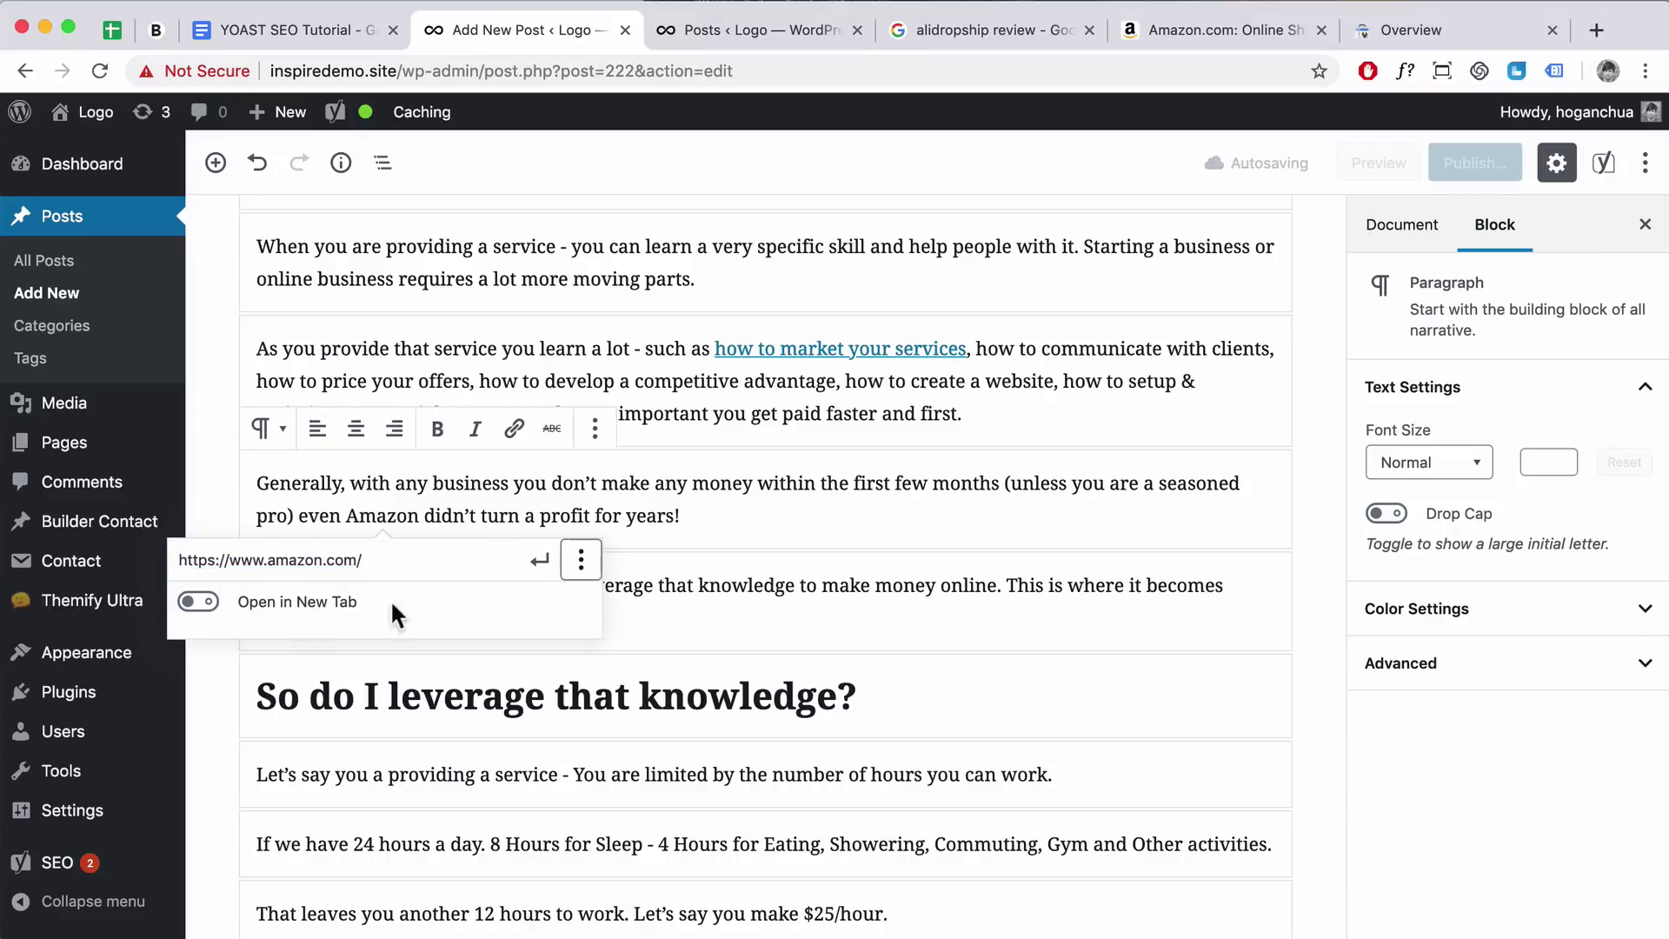
{"action": "left_click", "coordinate": [200, 602]}
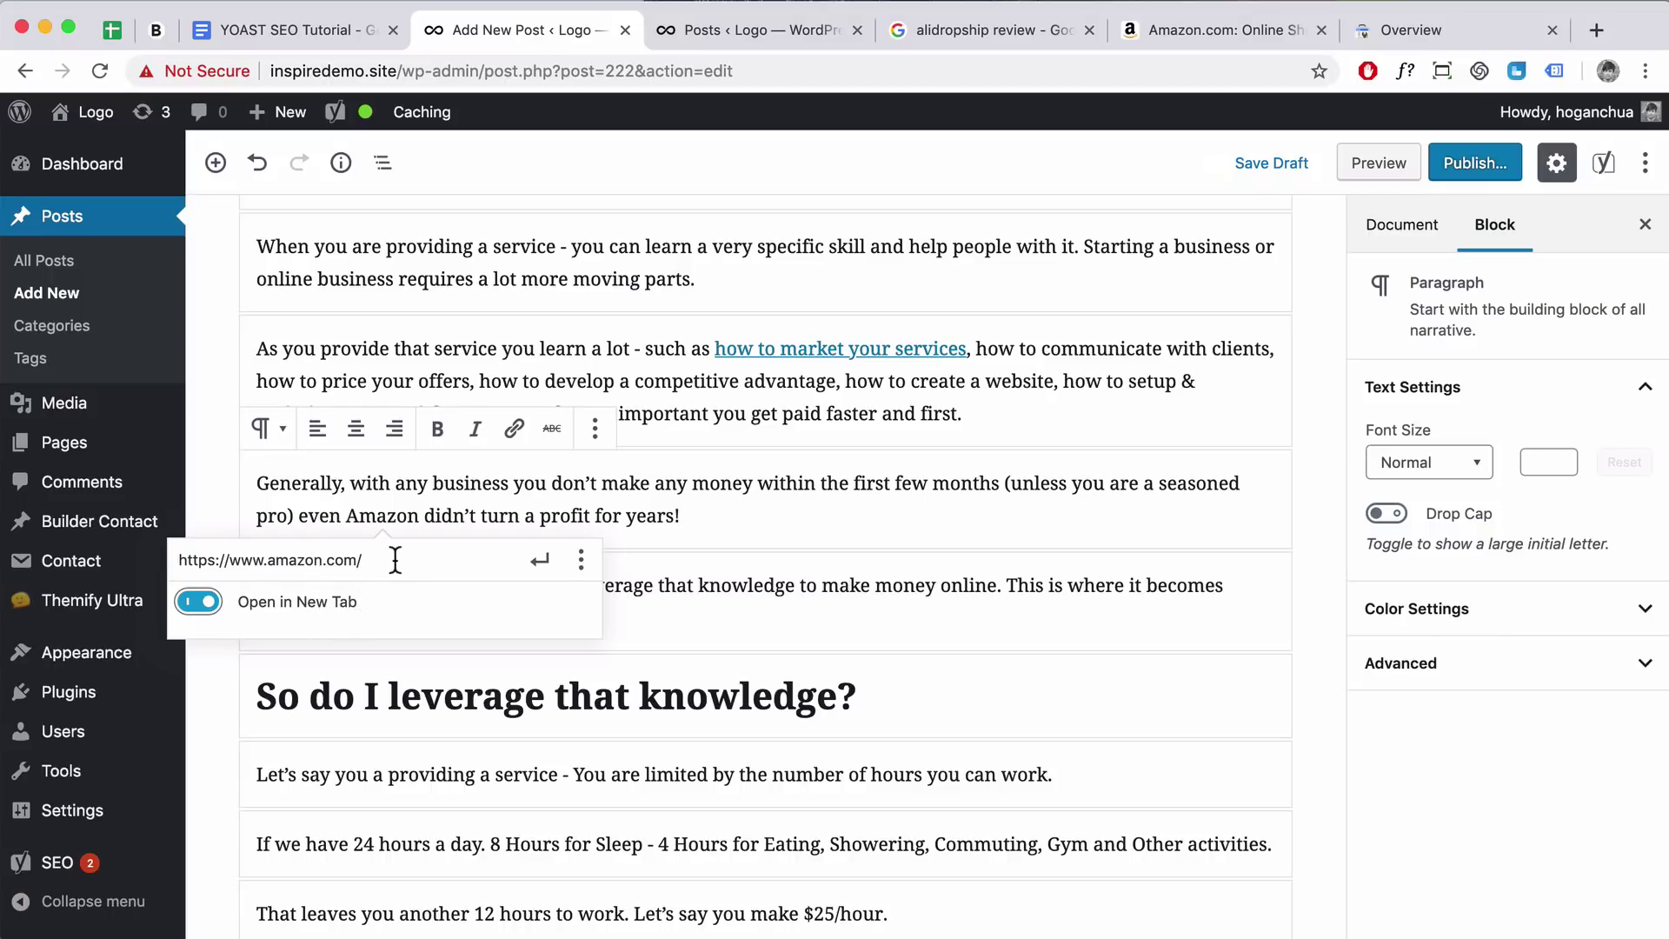
{"action": "left_click", "coordinate": [540, 559]}
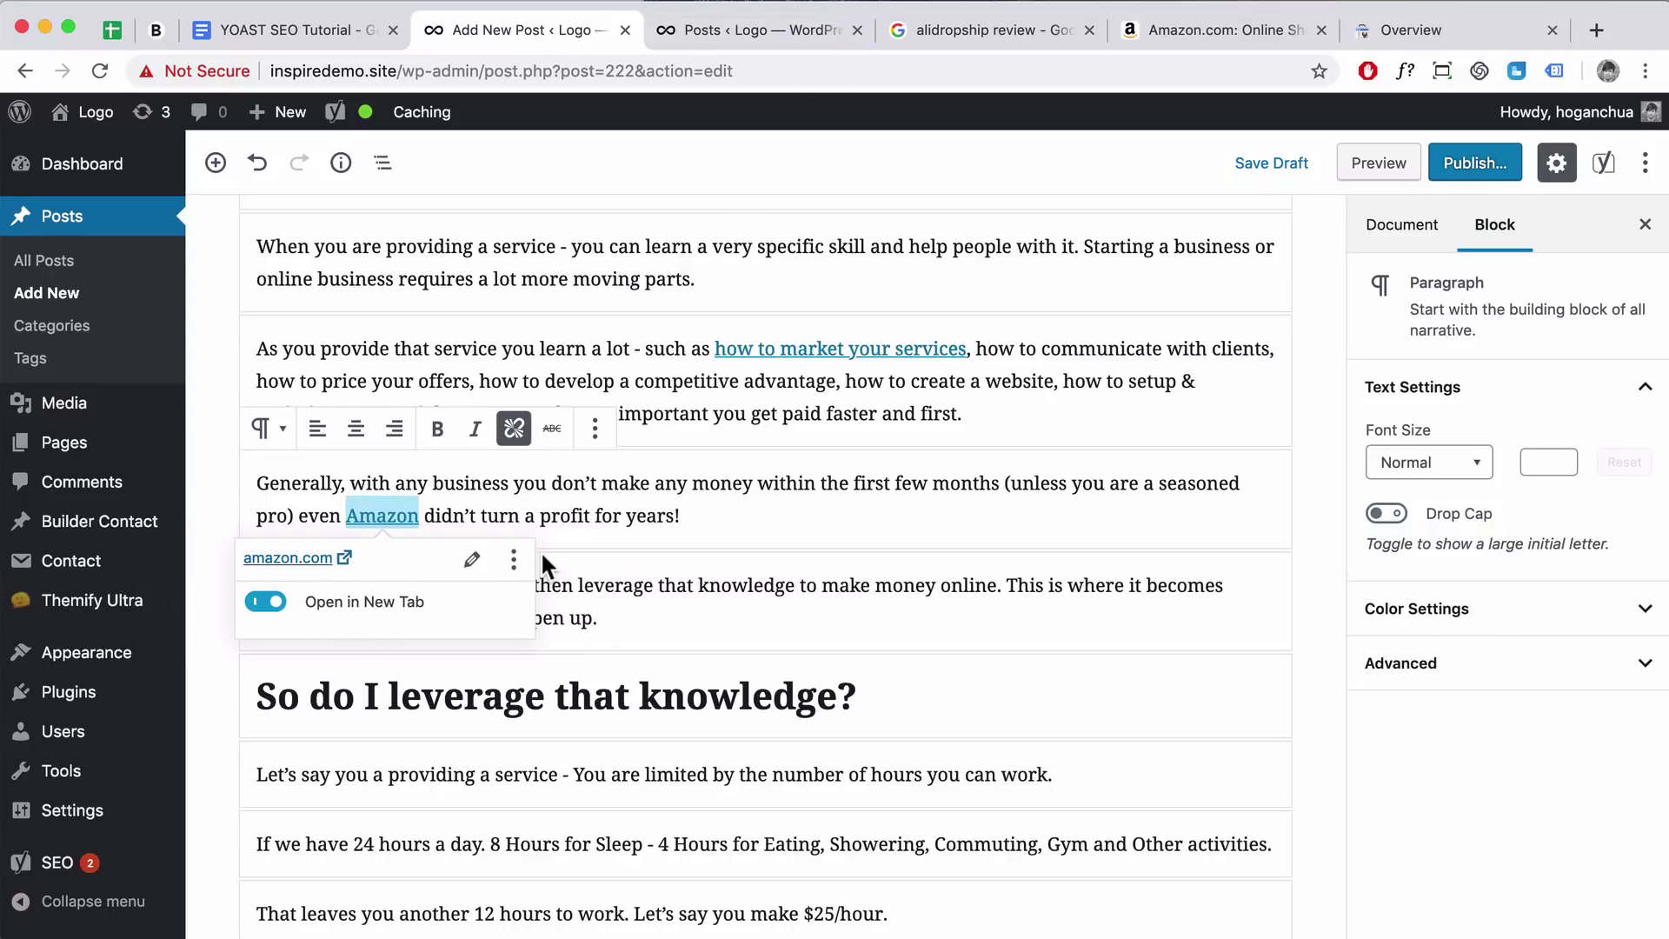
Recheck the keyphrase analysis improvements and convert the paragraph "BUT, There's a better way..." into an H2 heading
{"action": "scroll", "coordinate": [606, 528], "scroll_direction": "down", "scroll_amount": 15}
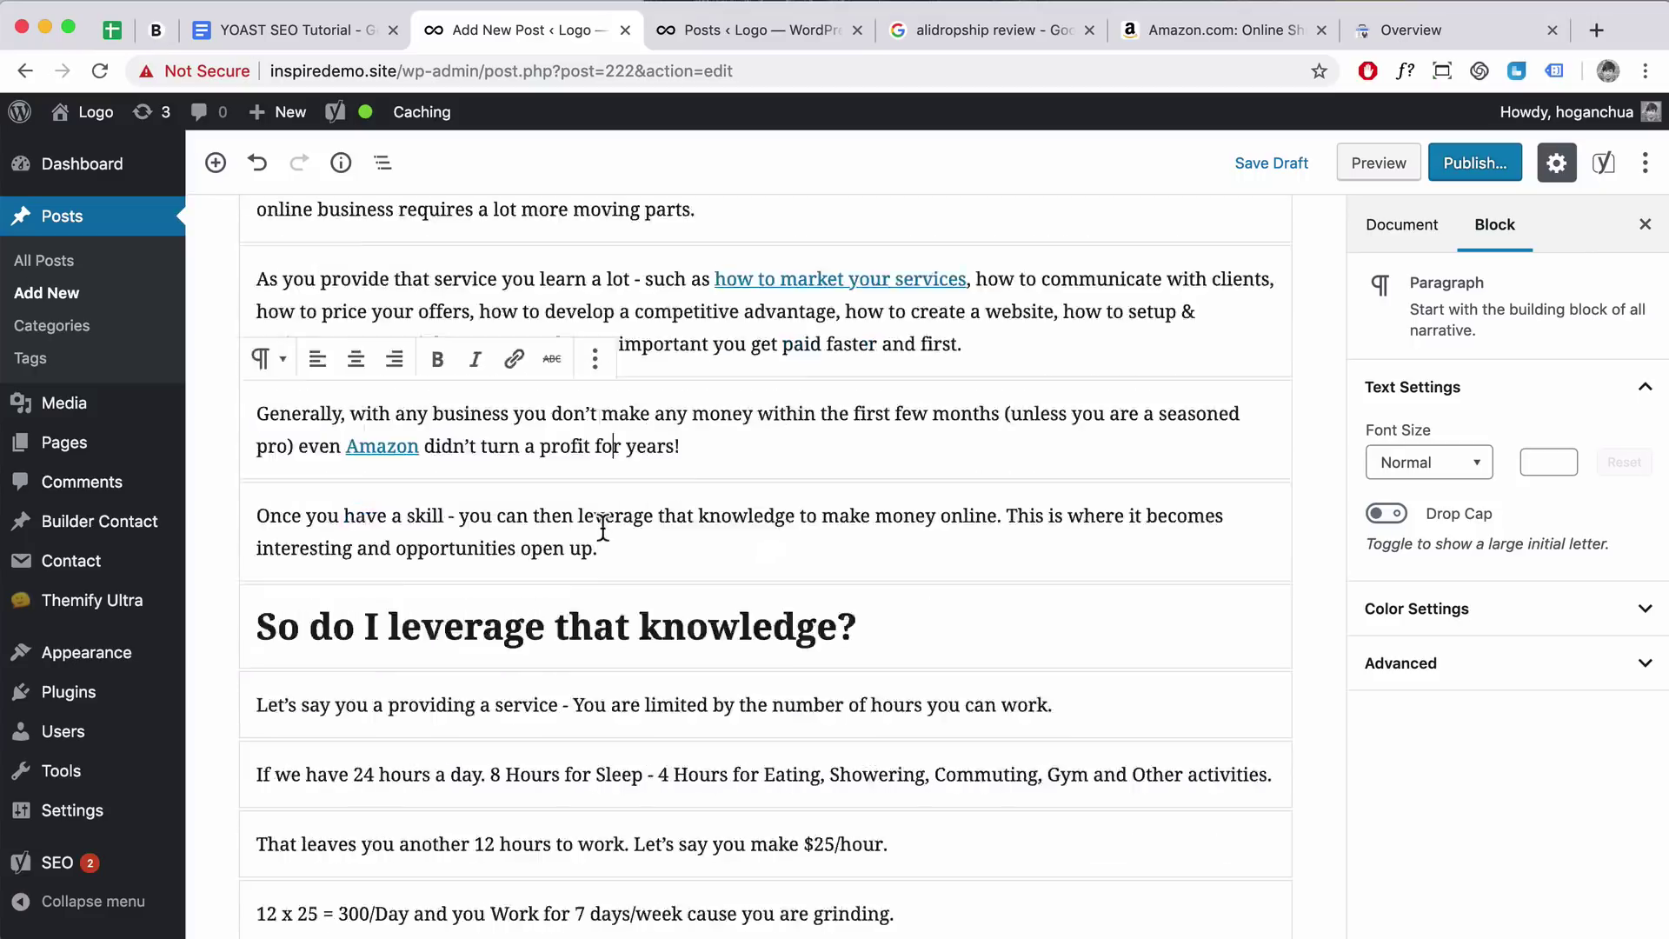
{"action": "scroll", "coordinate": [605, 528], "scroll_direction": "down", "scroll_amount": 10}
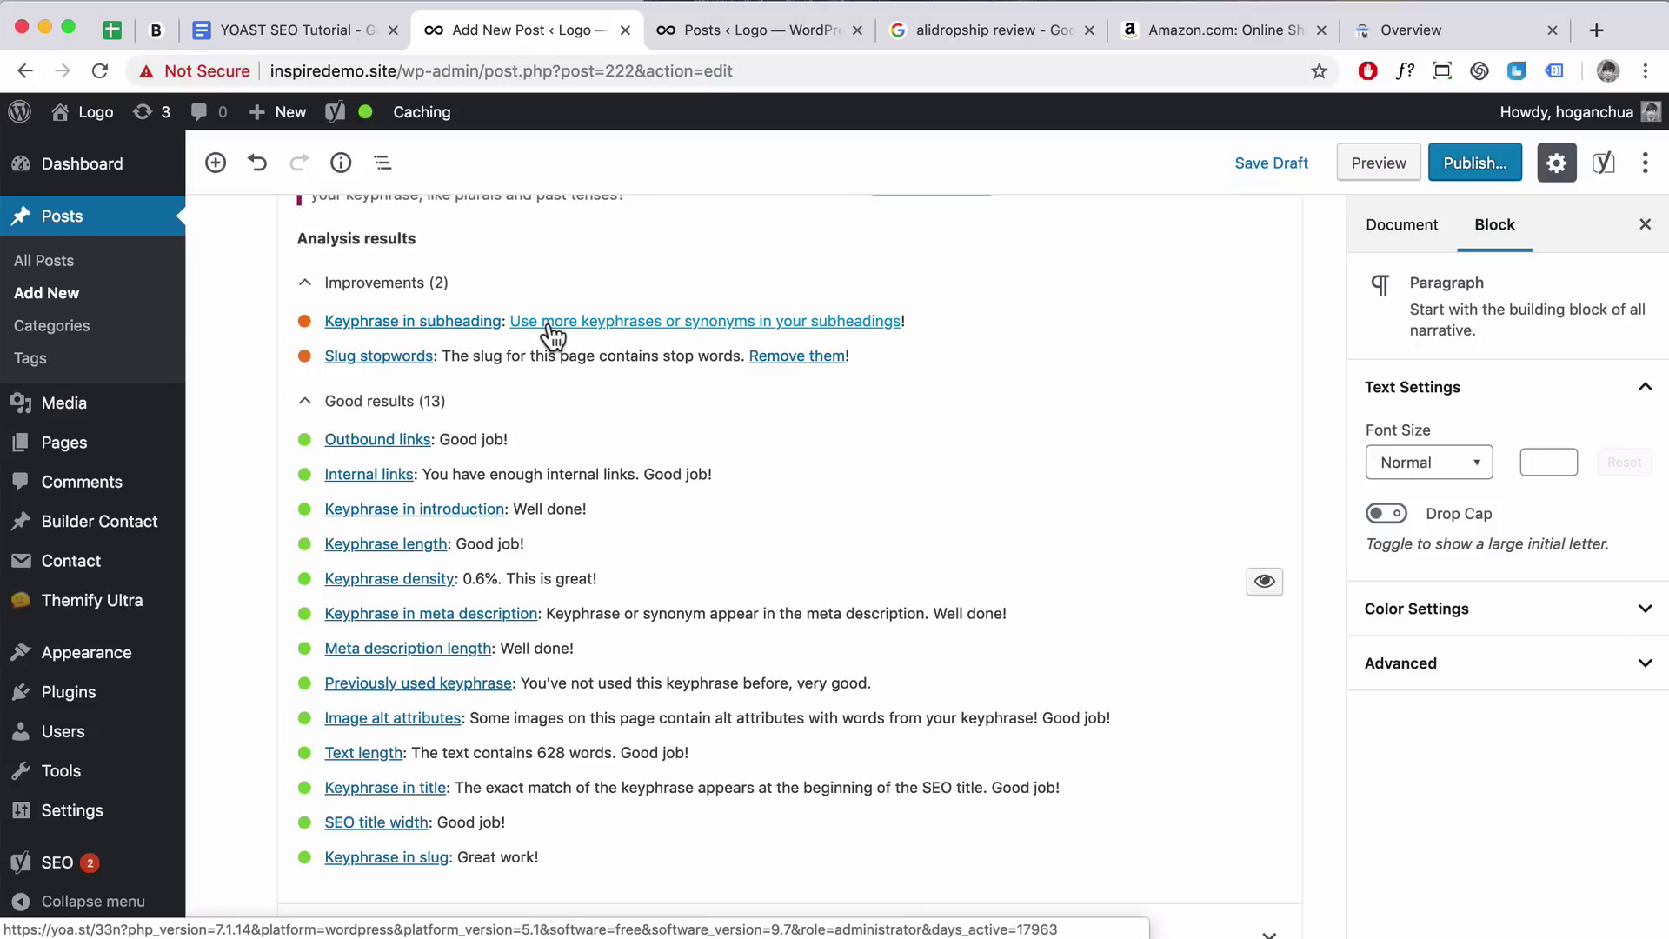
{"action": "scroll", "coordinate": [546, 335], "scroll_direction": "up", "scroll_amount": 15}
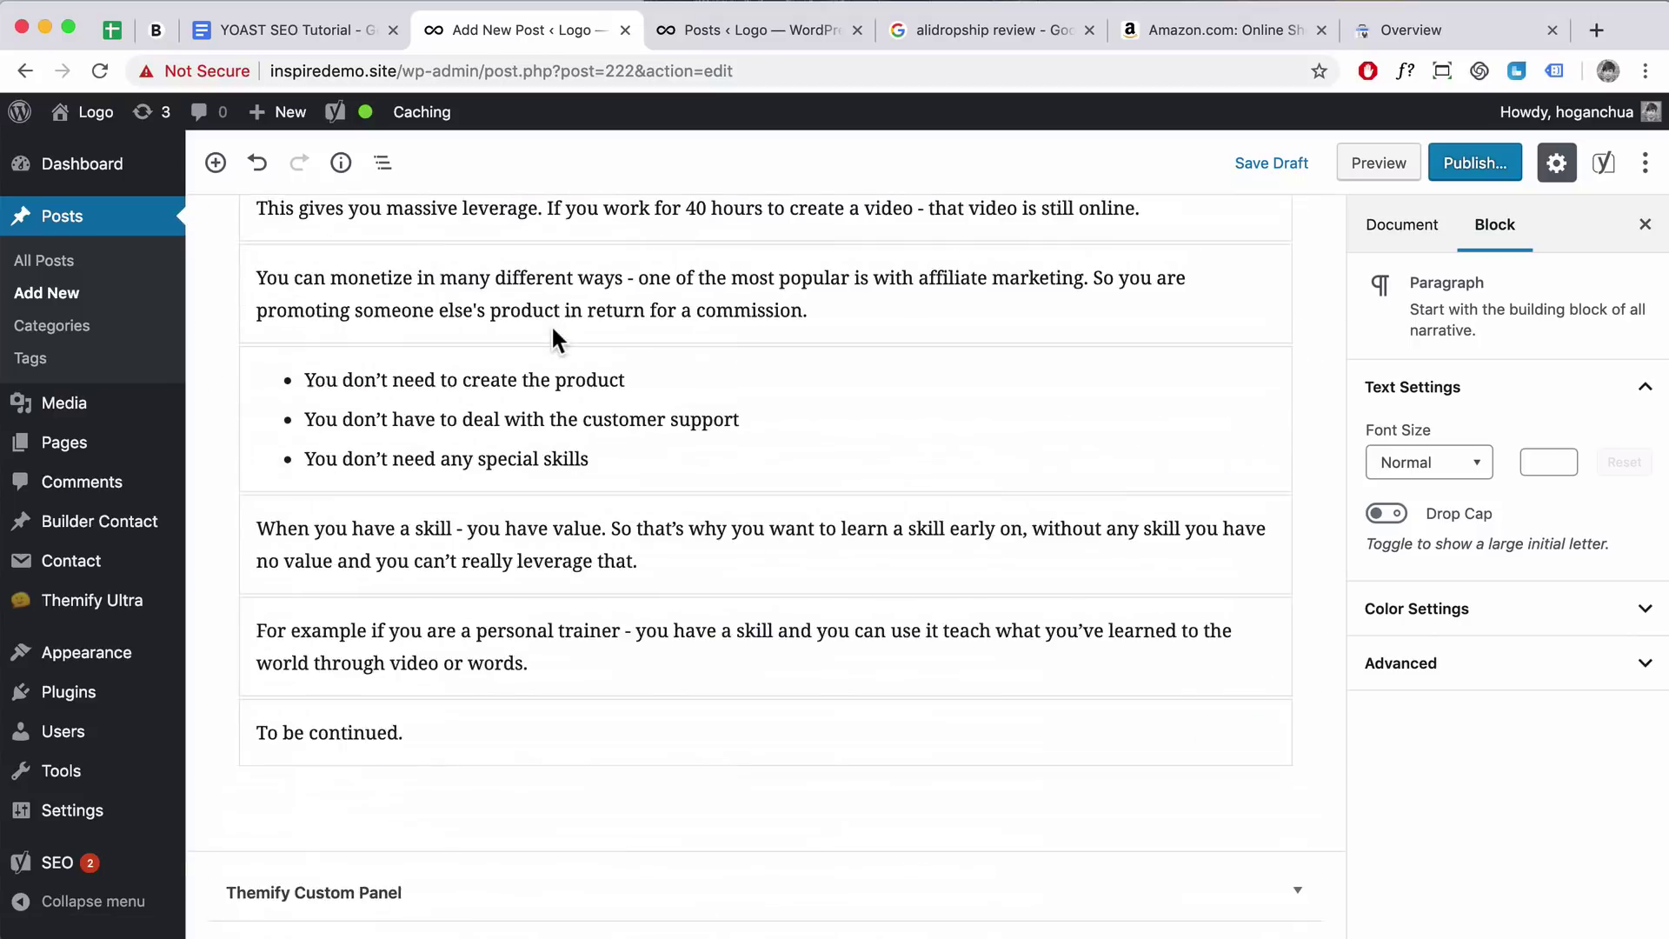
{"action": "scroll", "coordinate": [553, 330], "scroll_direction": "up", "scroll_amount": 10}
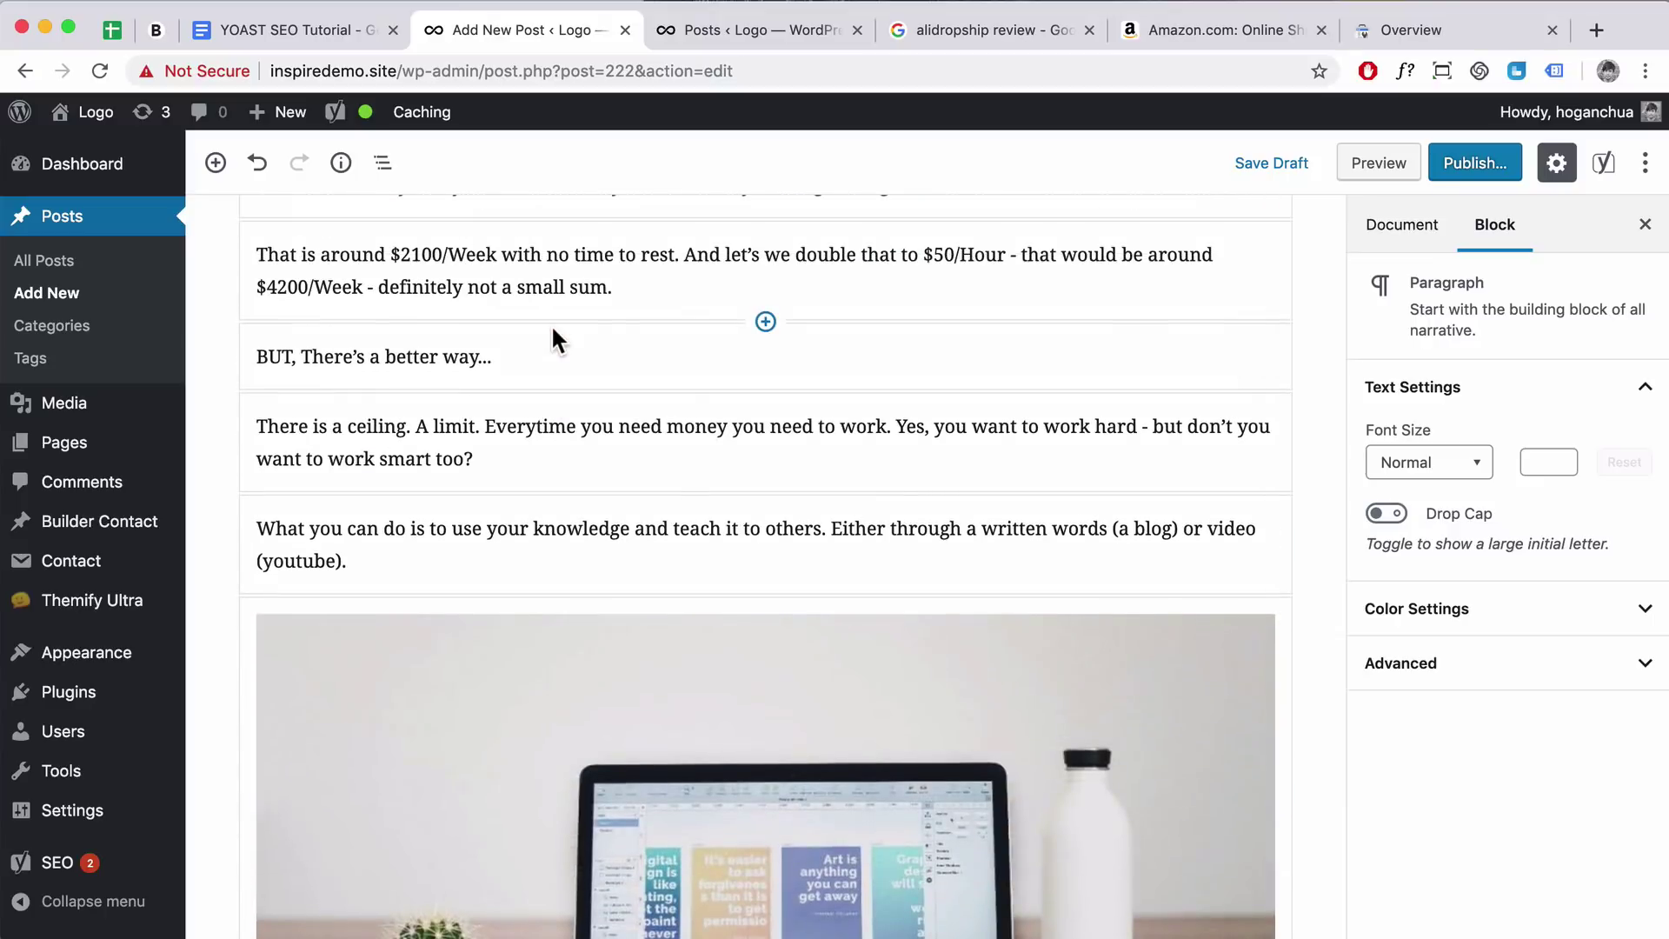
{"action": "scroll", "coordinate": [551, 326], "scroll_direction": "up", "scroll_amount": 4}
{"action": "left_click_drag", "start_coordinate": [494, 656], "coordinate": [263, 666]}
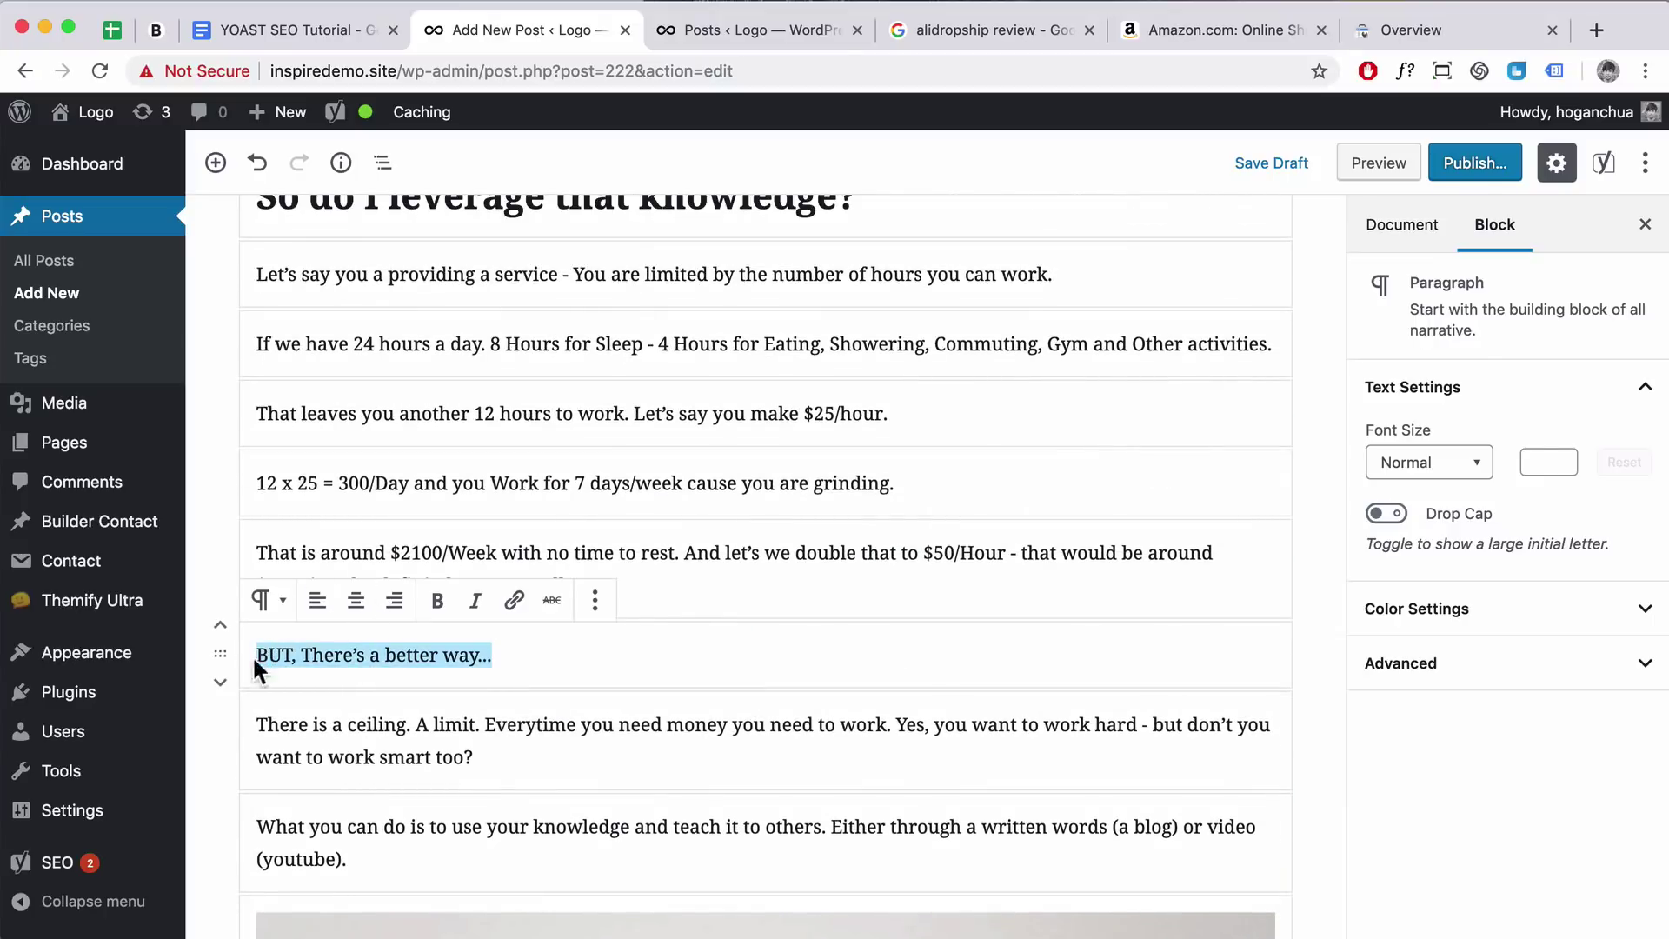
{"action": "left_click", "coordinate": [276, 602]}
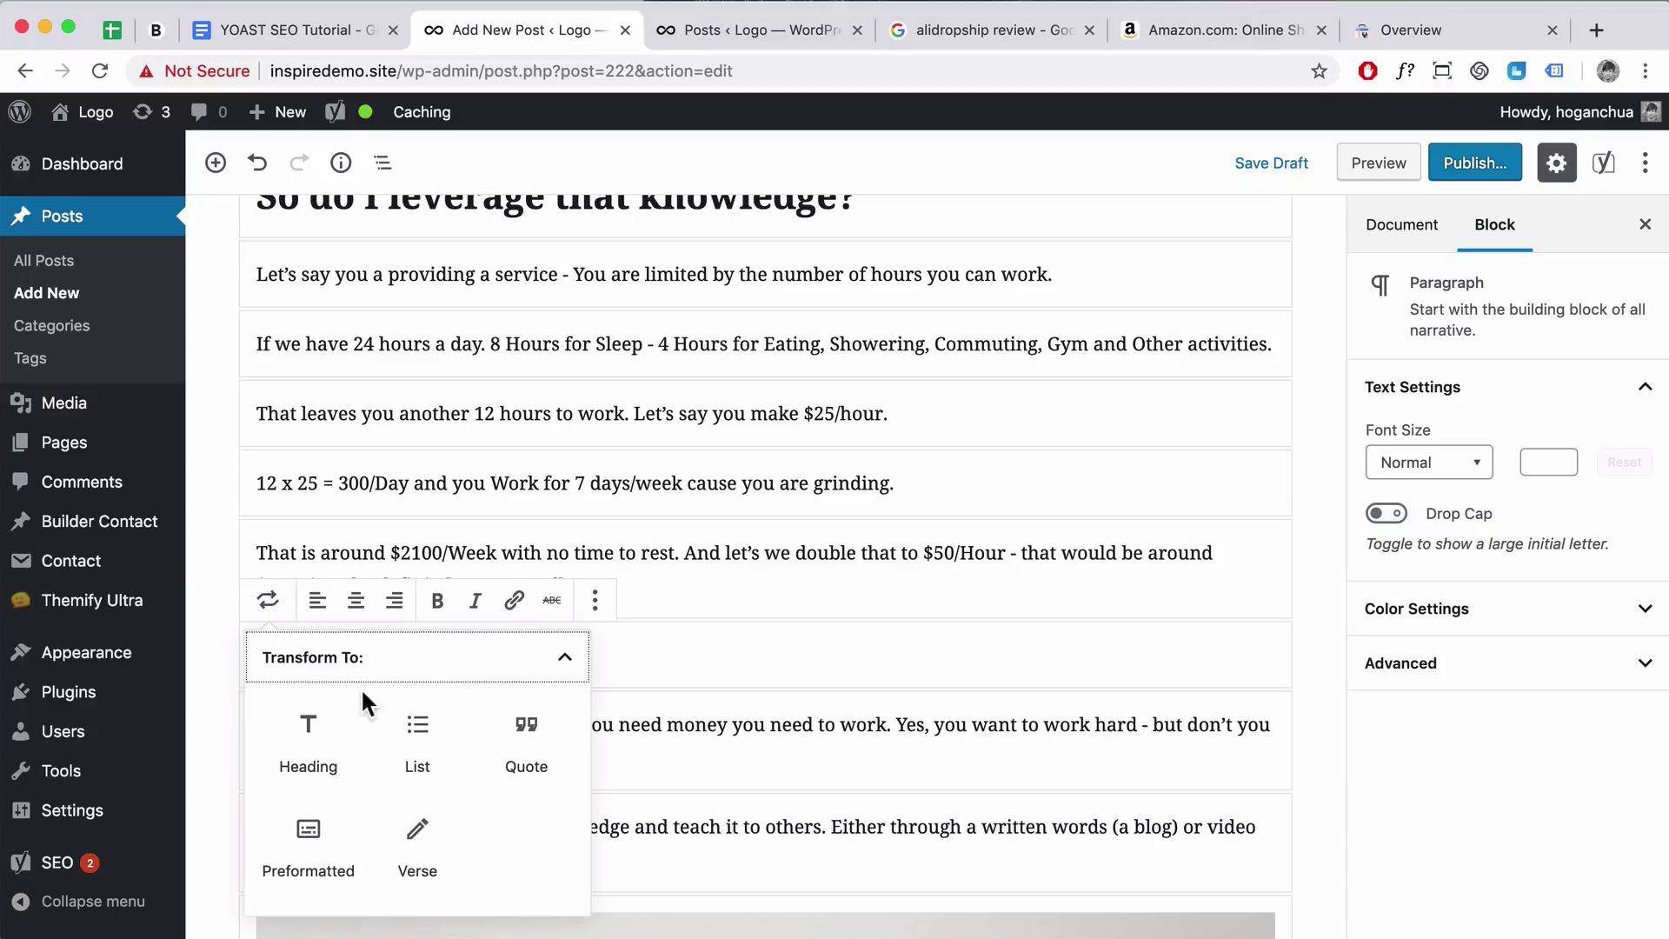
{"action": "left_click", "coordinate": [327, 744]}
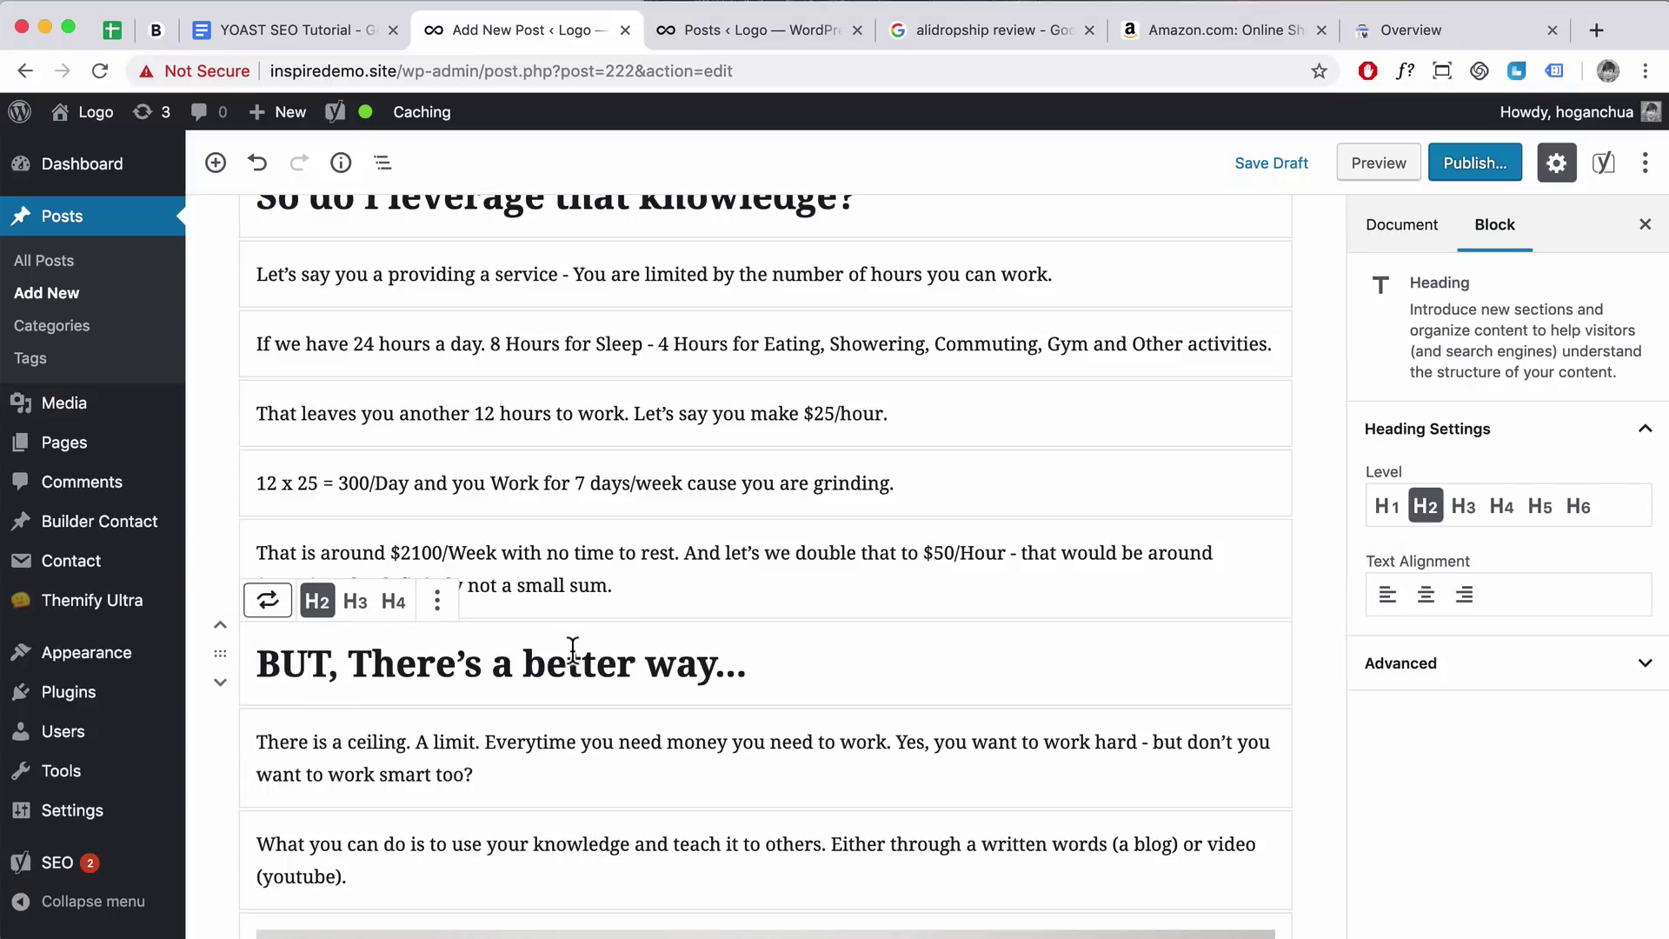
Replace the ellipsis in the H2 heading so it reads "BUT, There's a better way to make money online"
{"action": "left_click_drag", "start_coordinate": [746, 666], "coordinate": [721, 668]}
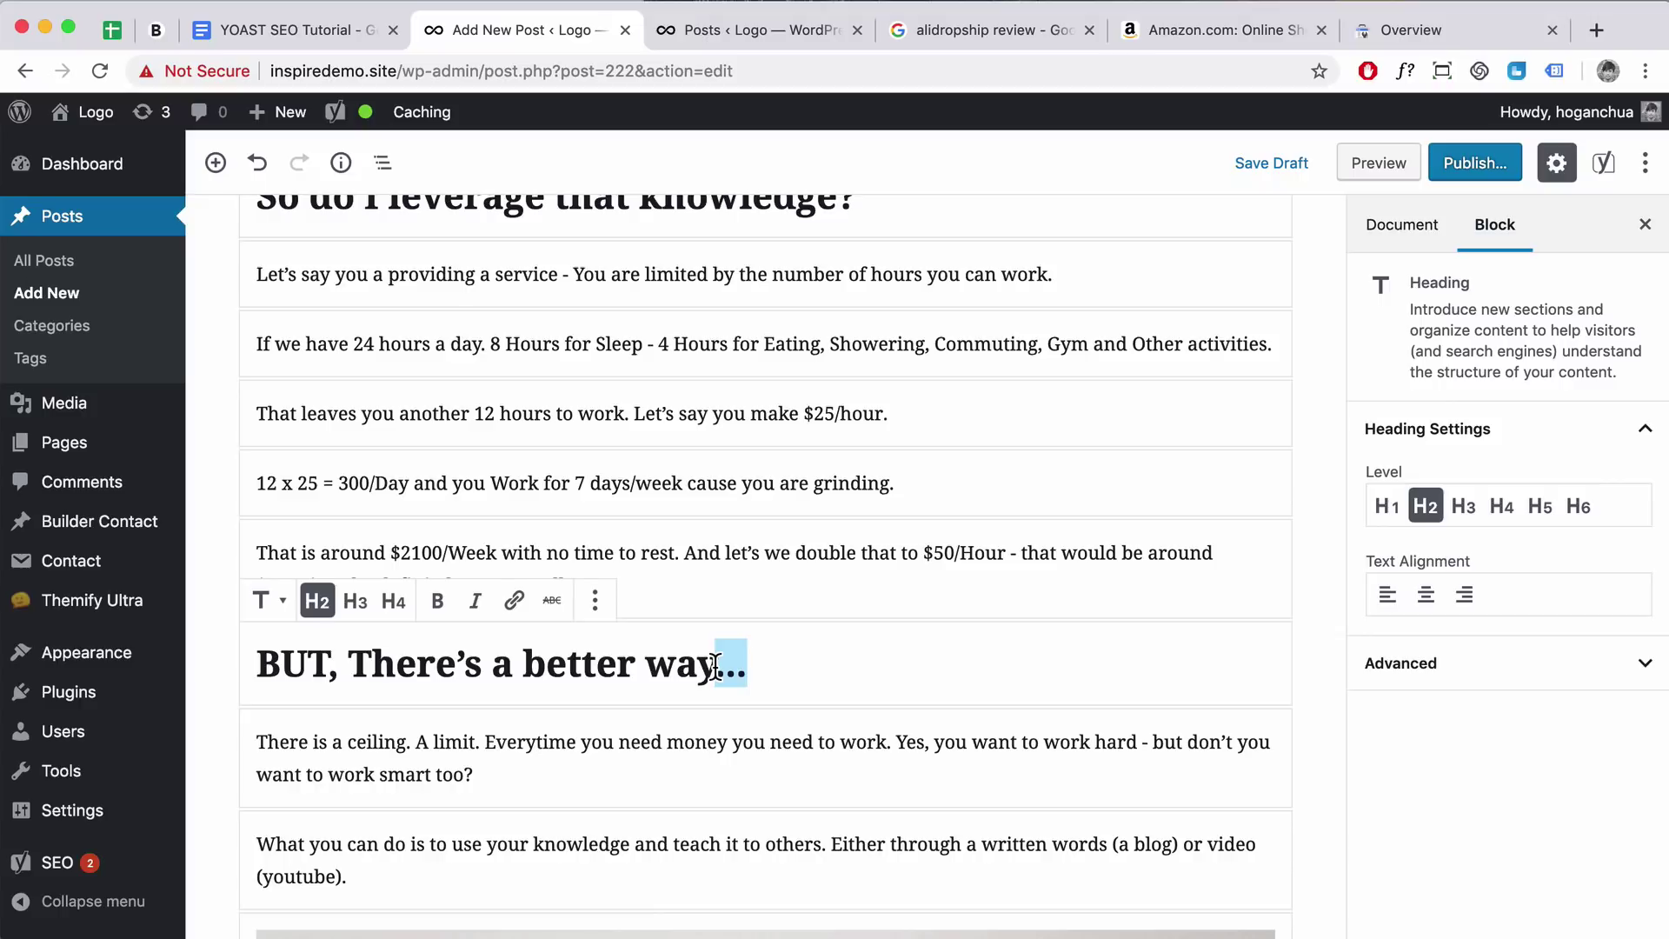
{"action": "type", "text": "to make money"}
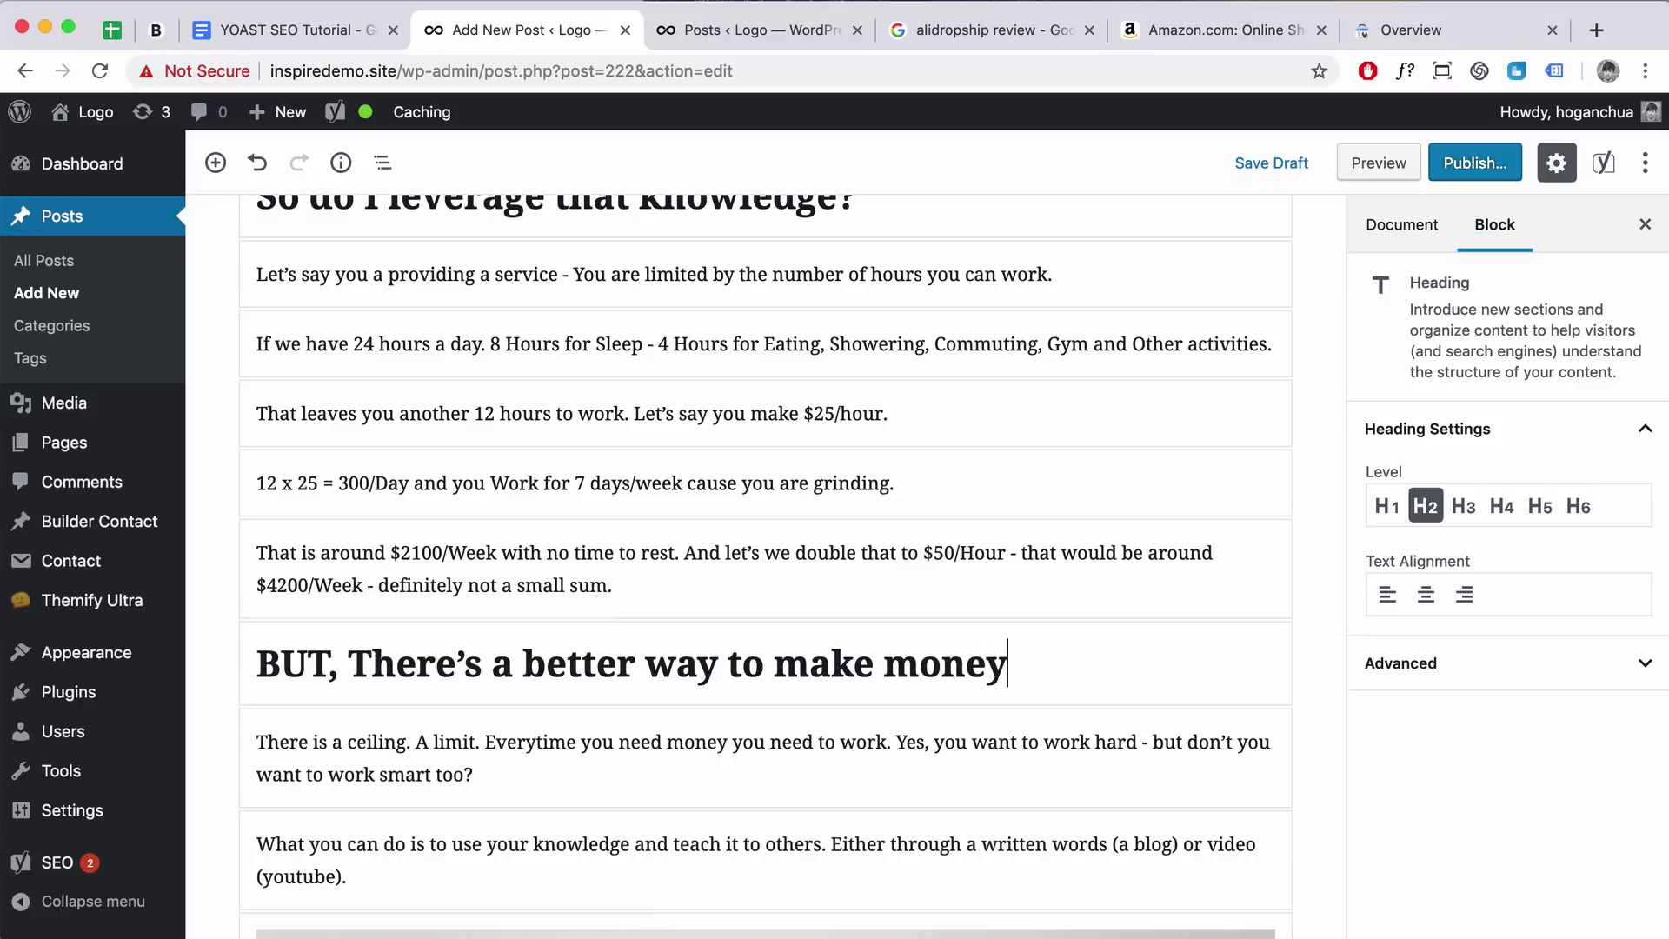
{"action": "type", "text": " online"}
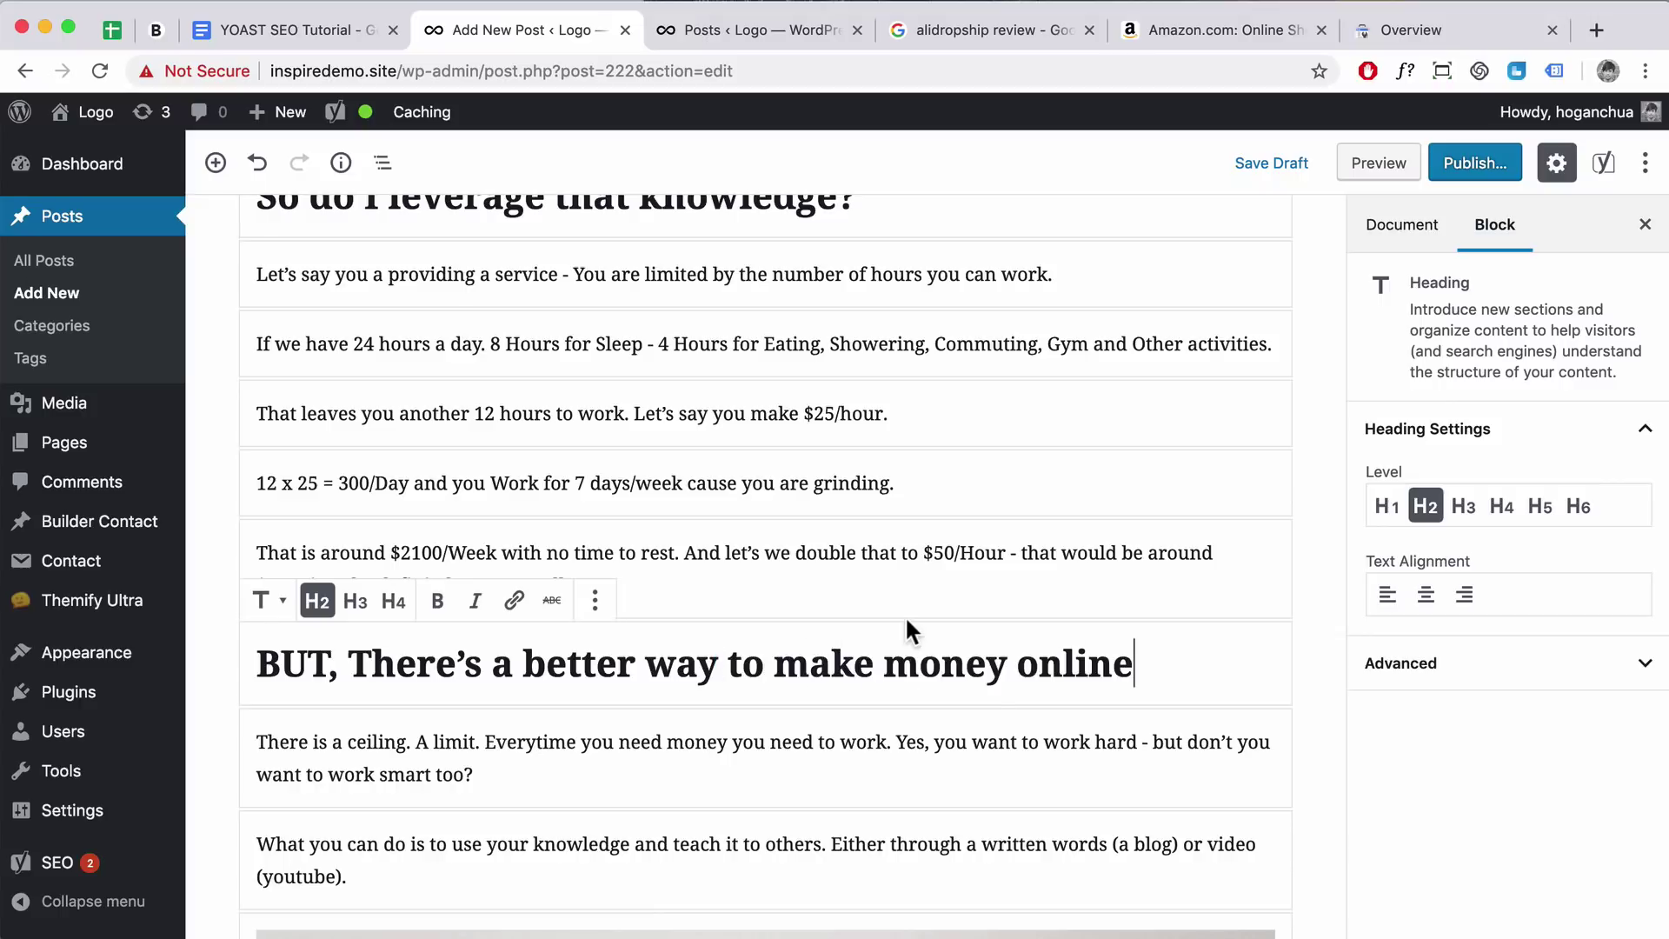
Recheck the remaining keyphrase analysis improvement, open the page linked from the slug stopwords result, and highlight its address
{"action": "scroll", "coordinate": [905, 616], "scroll_direction": "down", "scroll_amount": 15}
{"action": "scroll", "coordinate": [908, 619], "scroll_direction": "down", "scroll_amount": 4}
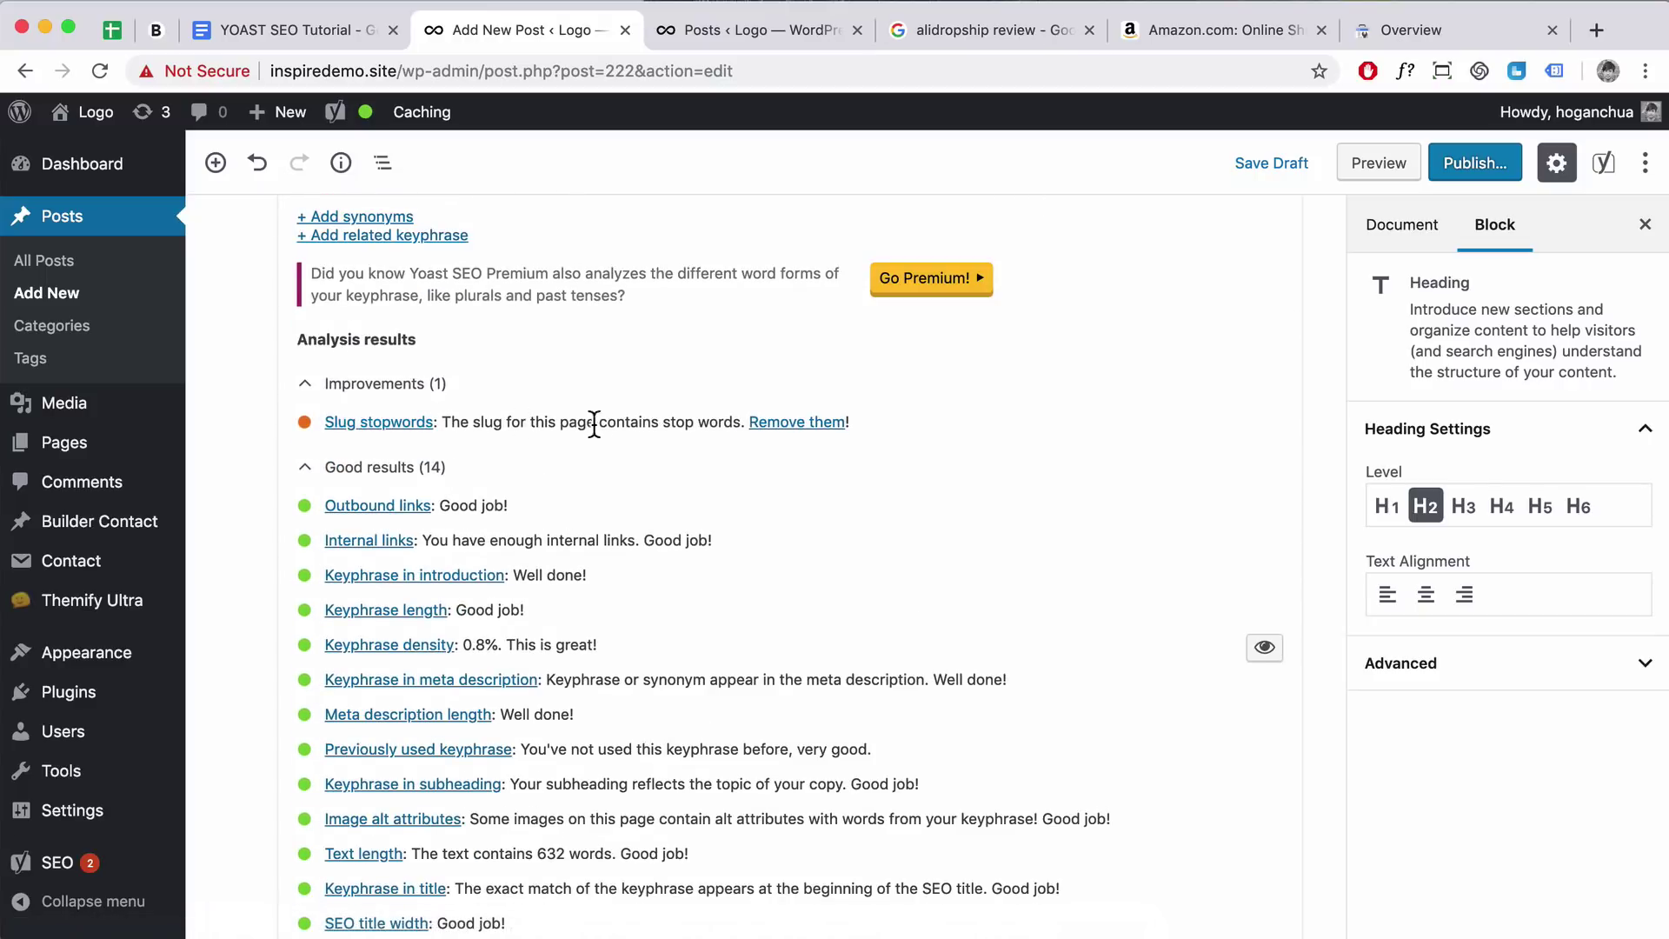
{"action": "left_click", "coordinate": [773, 424]}
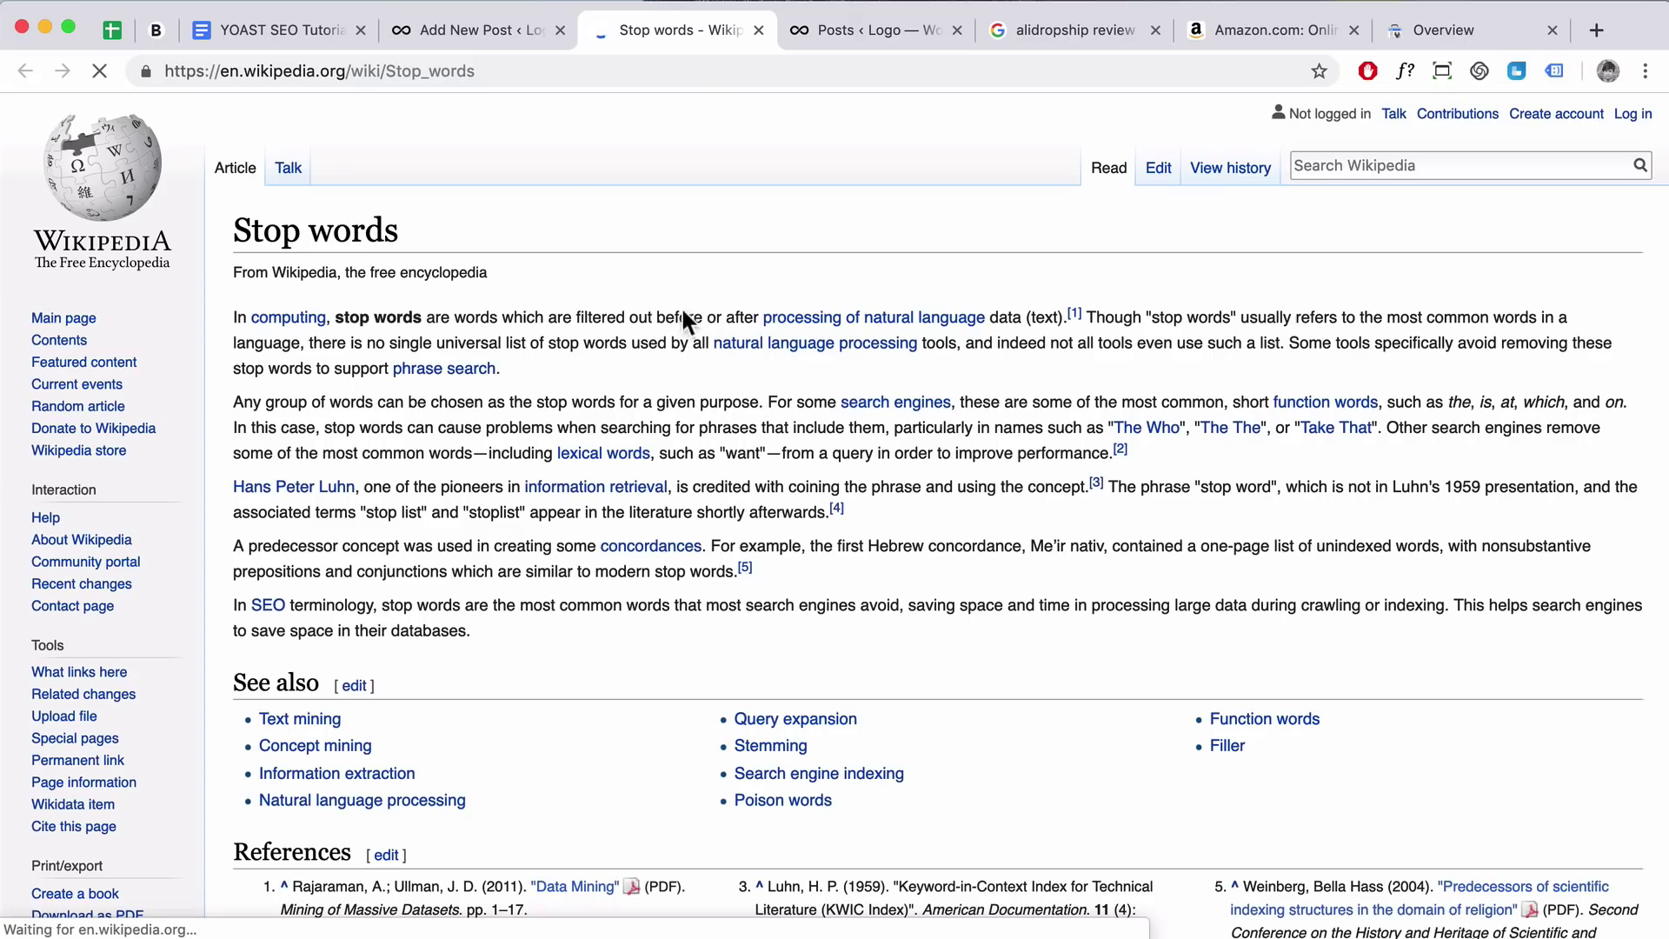
{"action": "left_click_drag", "start_coordinate": [493, 71], "coordinate": [146, 73]}
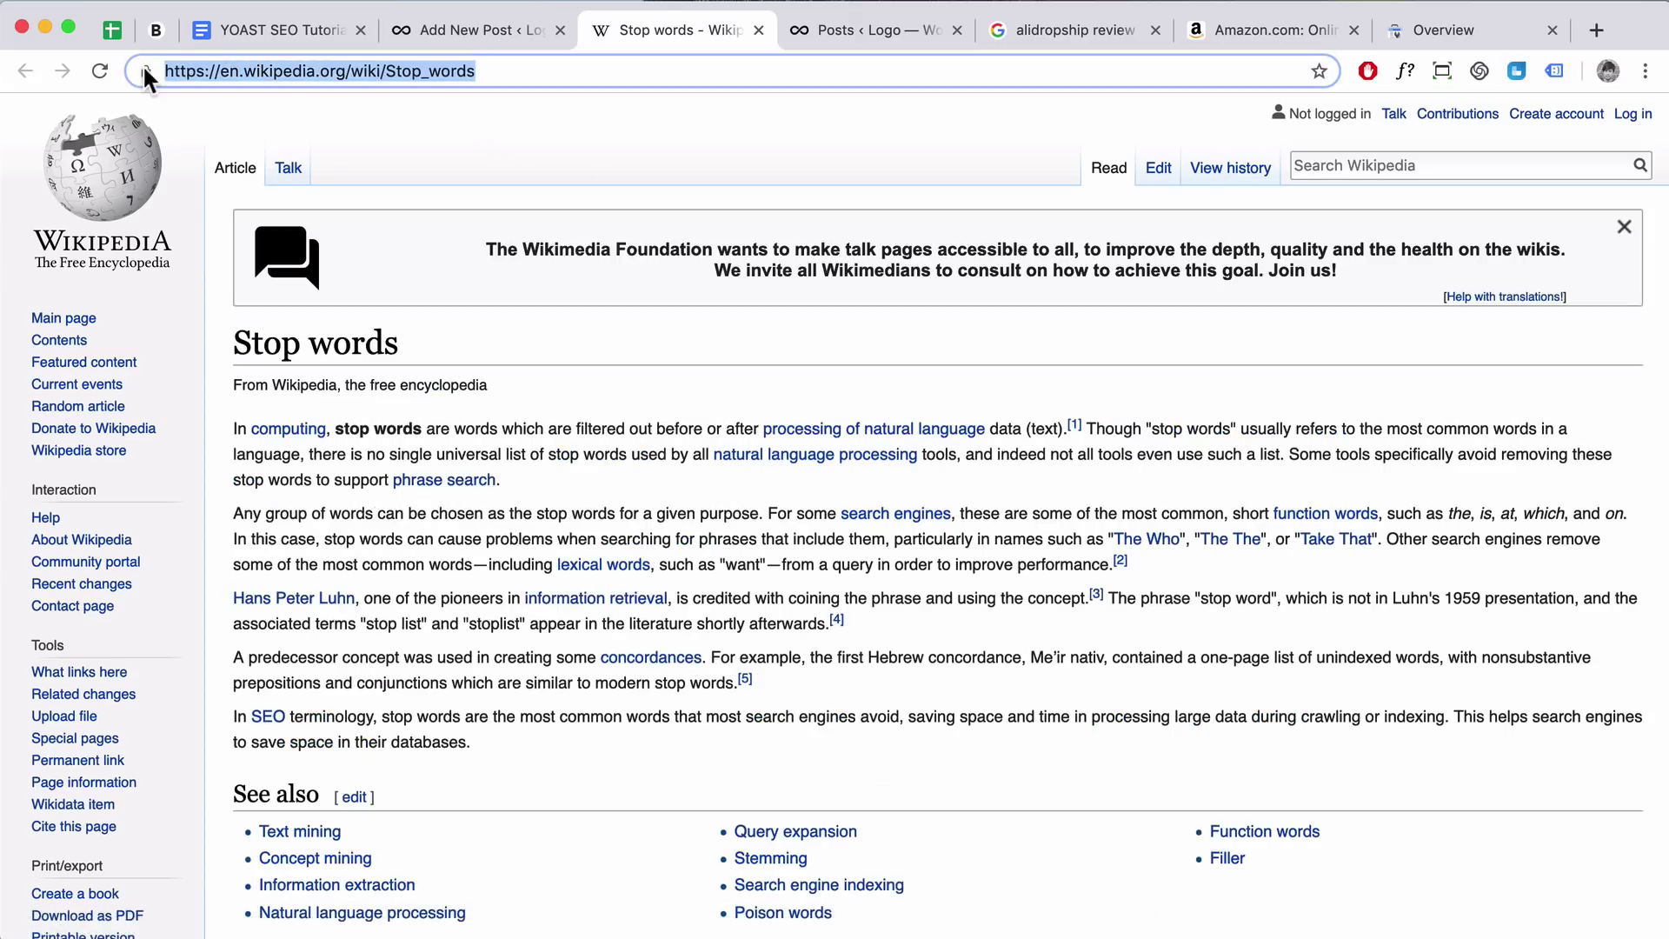
Return to the post editor and remove the stop words "the" and "about" from the slug, leaving "truth making money online"
{"action": "left_click", "coordinate": [458, 29]}
{"action": "scroll", "coordinate": [560, 617], "scroll_direction": "up", "scroll_amount": 10}
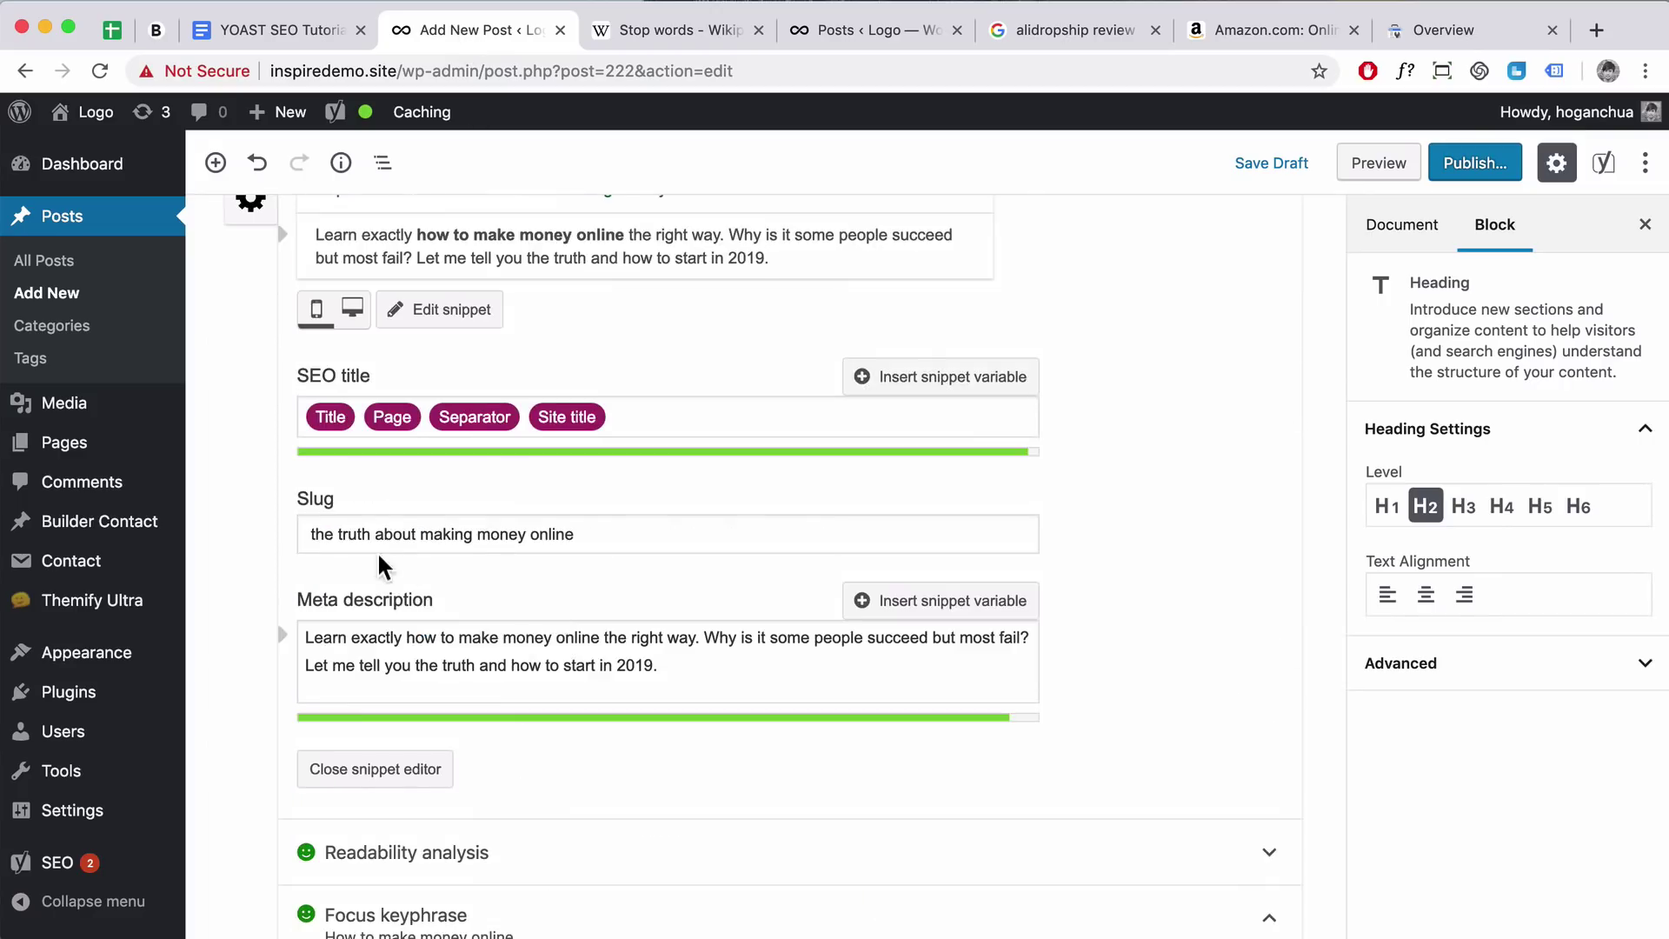
{"action": "left_click_drag", "start_coordinate": [340, 533], "coordinate": [310, 534]}
{"action": "key", "text": "BackSpace"}
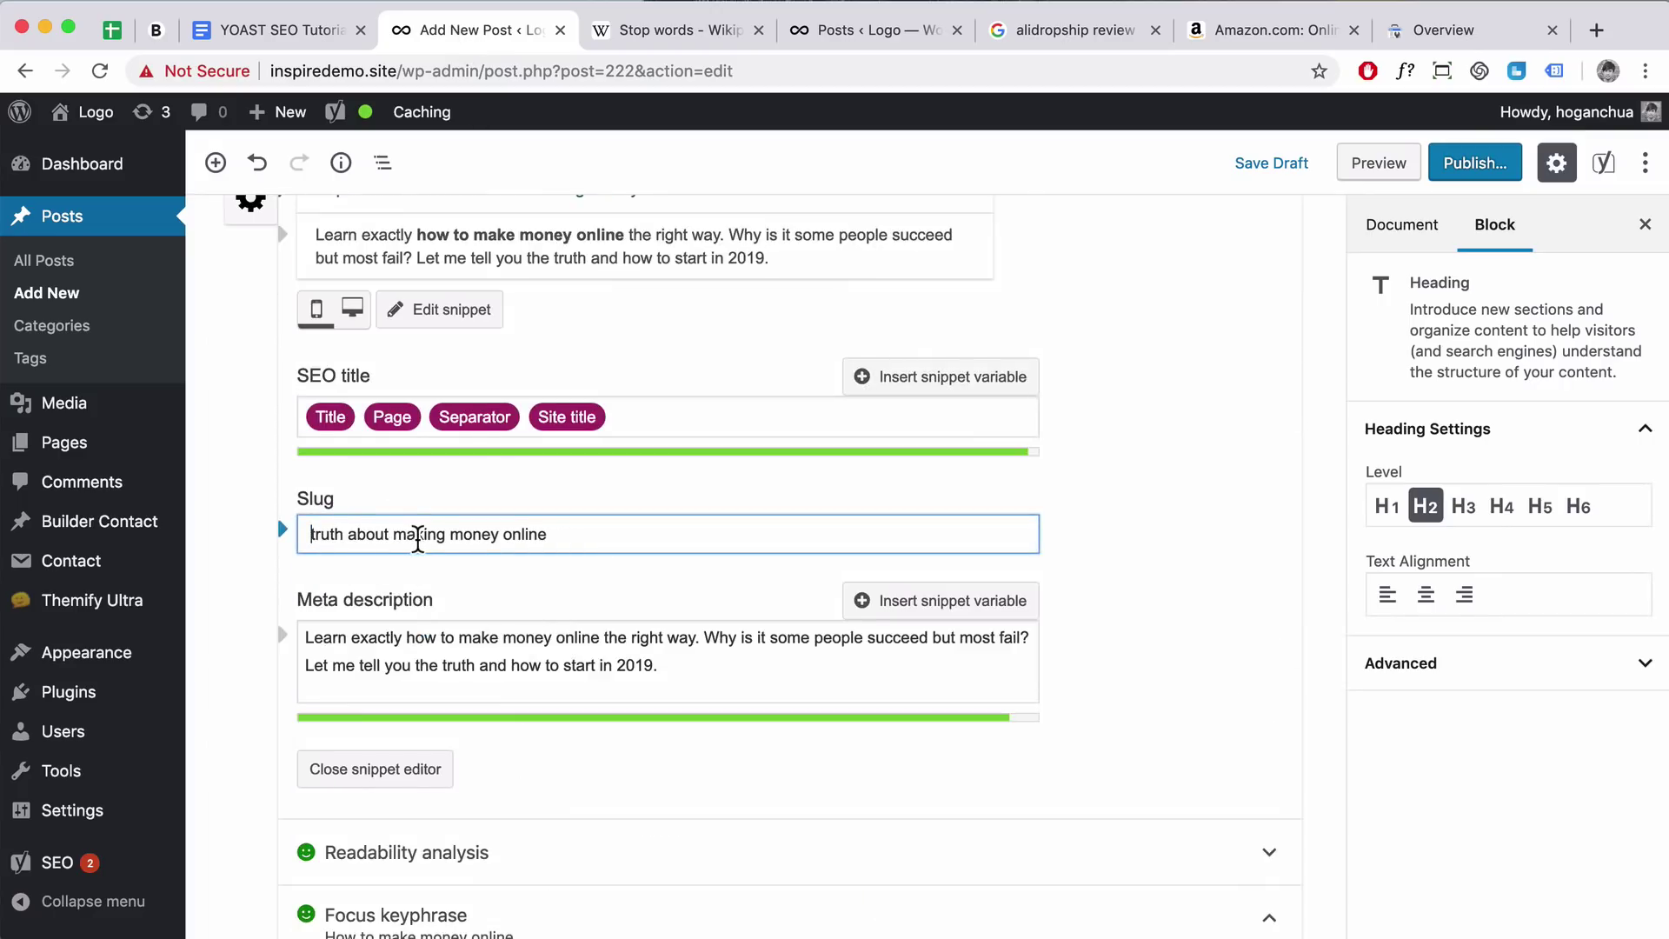
{"action": "scroll", "coordinate": [746, 693], "scroll_direction": "down", "scroll_amount": 8}
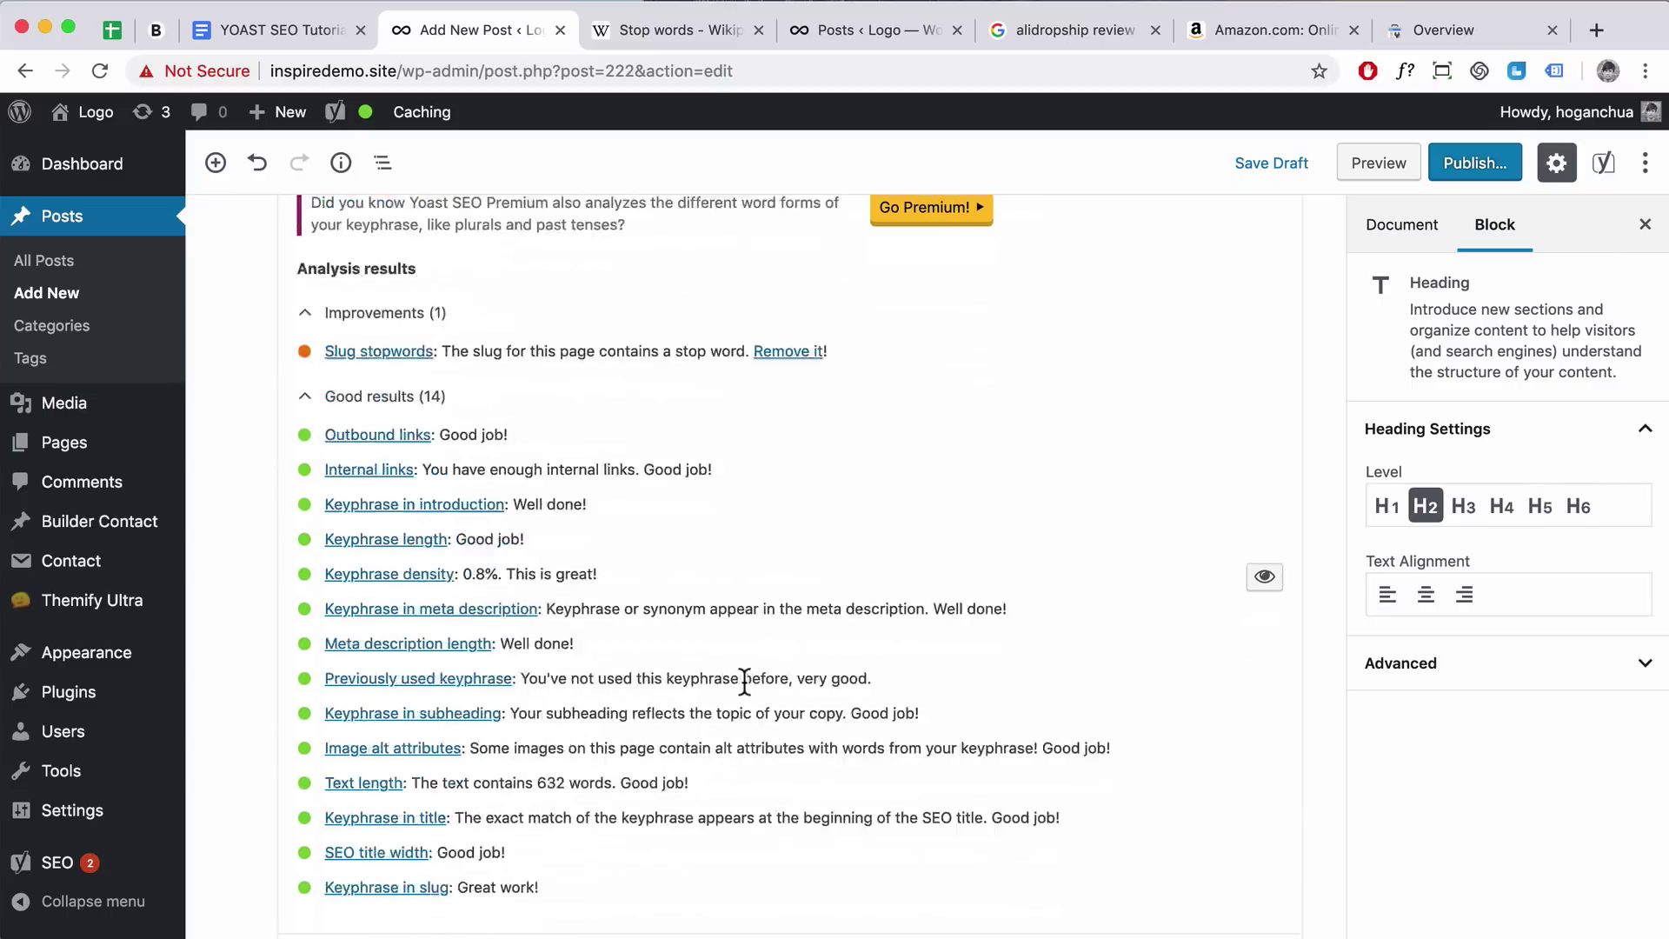
{"action": "scroll", "coordinate": [745, 682], "scroll_direction": "up", "scroll_amount": 15}
{"action": "scroll", "coordinate": [740, 688], "scroll_direction": "down", "scroll_amount": 12}
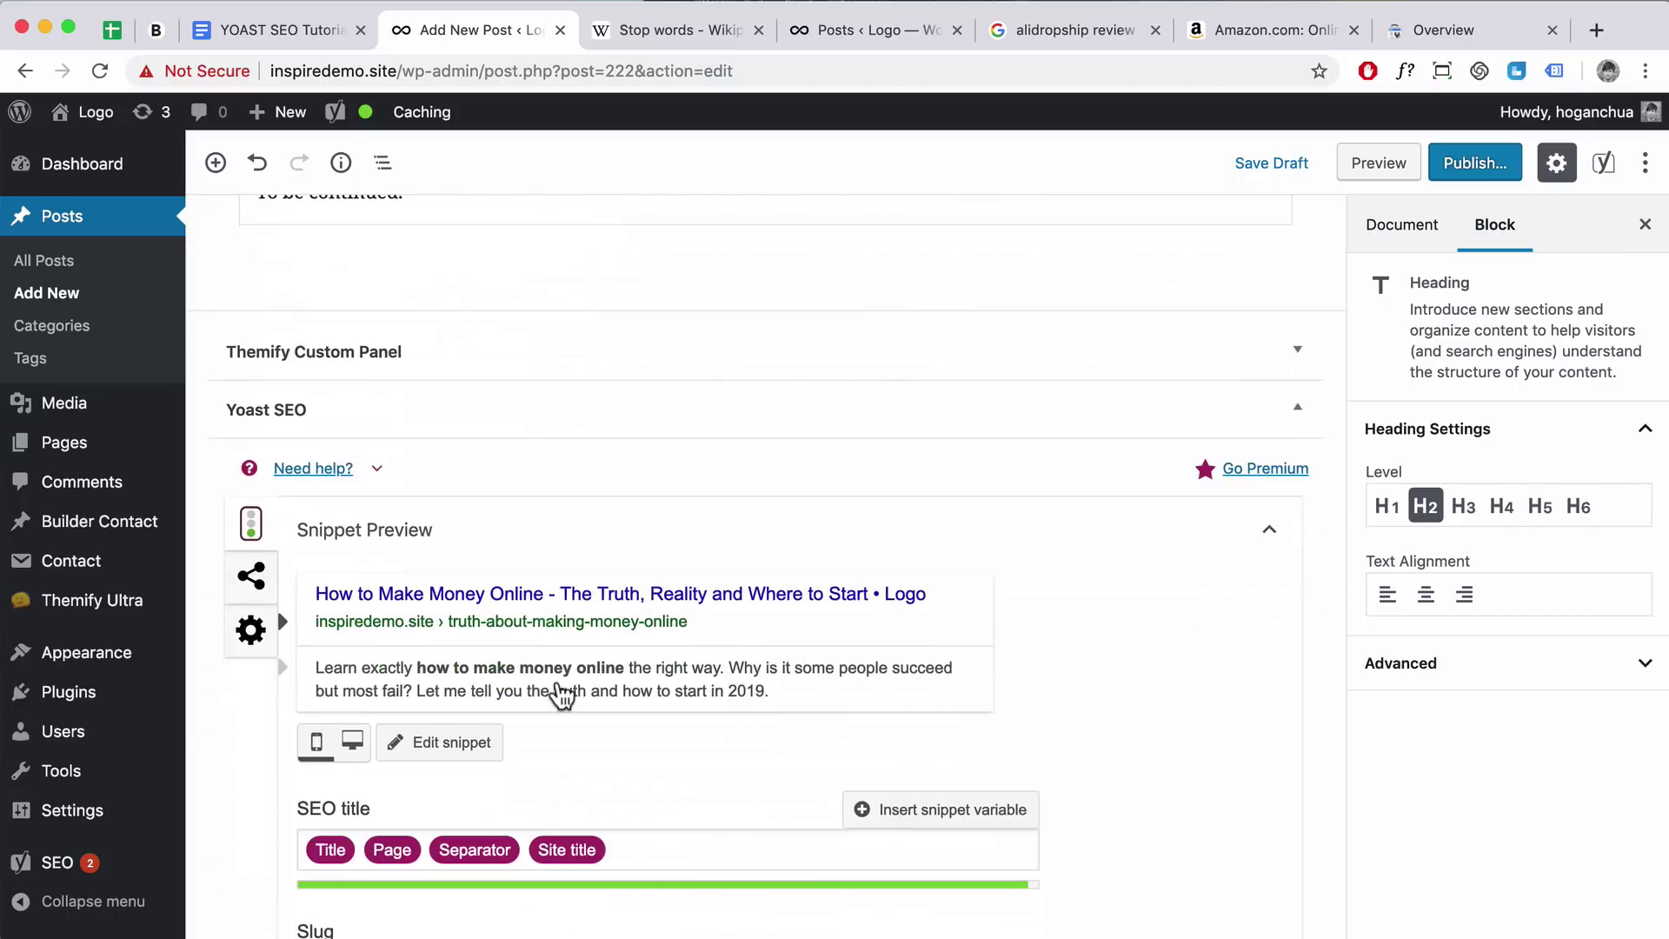
{"action": "double_click", "coordinate": [392, 404]}
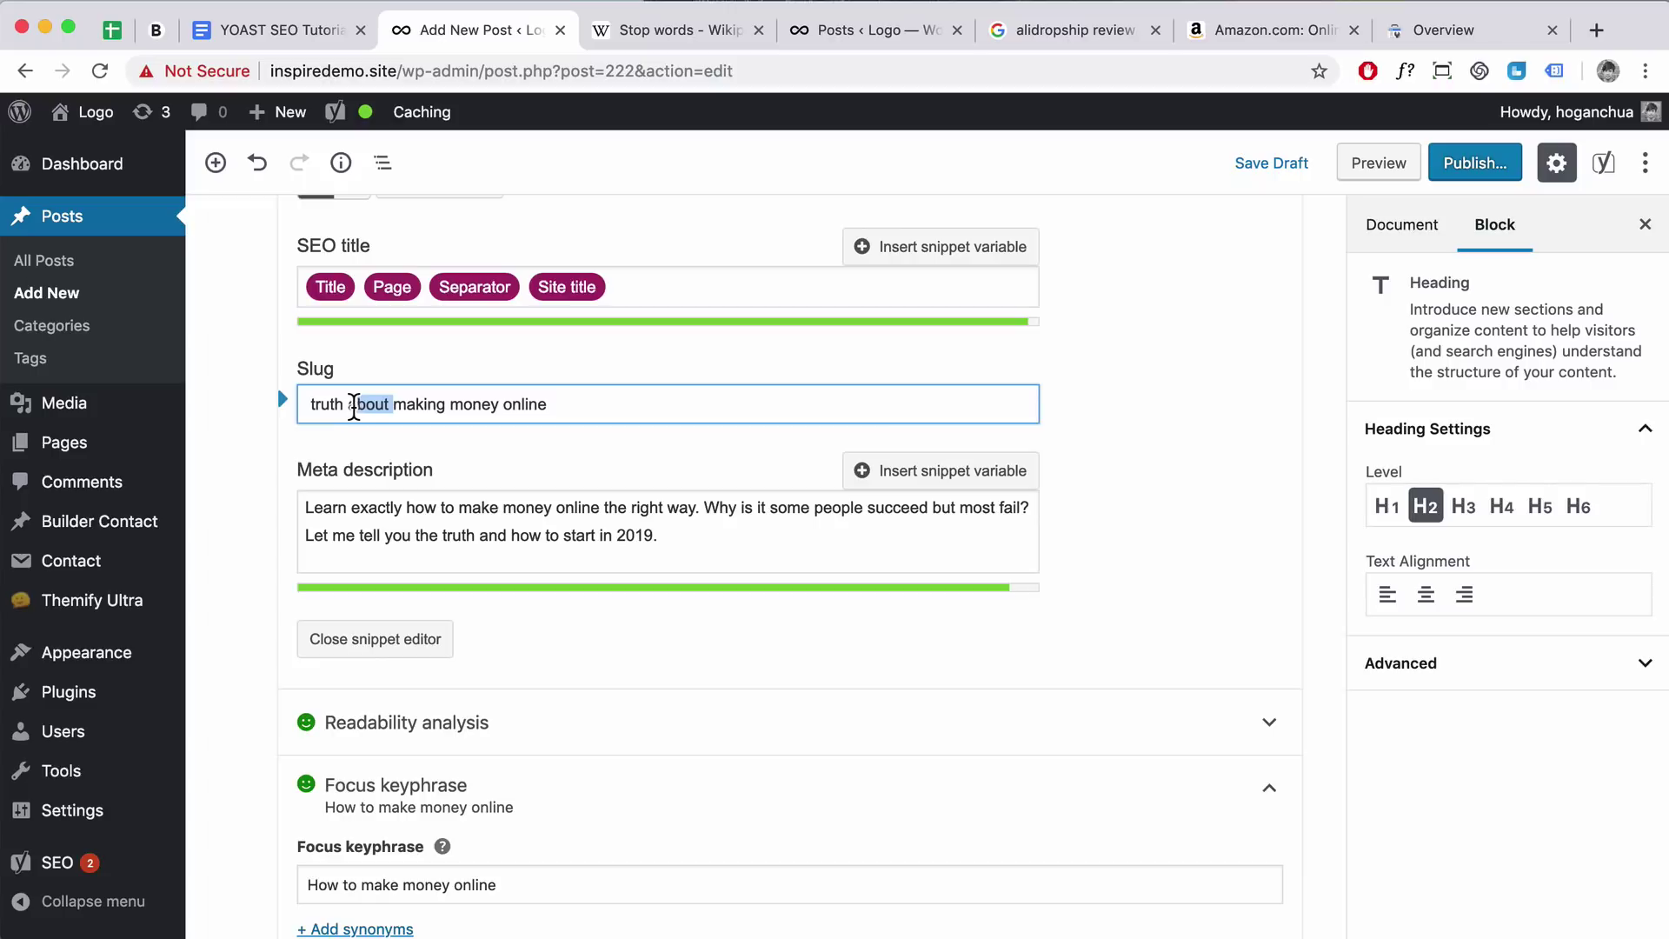
{"action": "key", "text": "BackSpace"}
{"action": "key", "text": "BackSpace"}
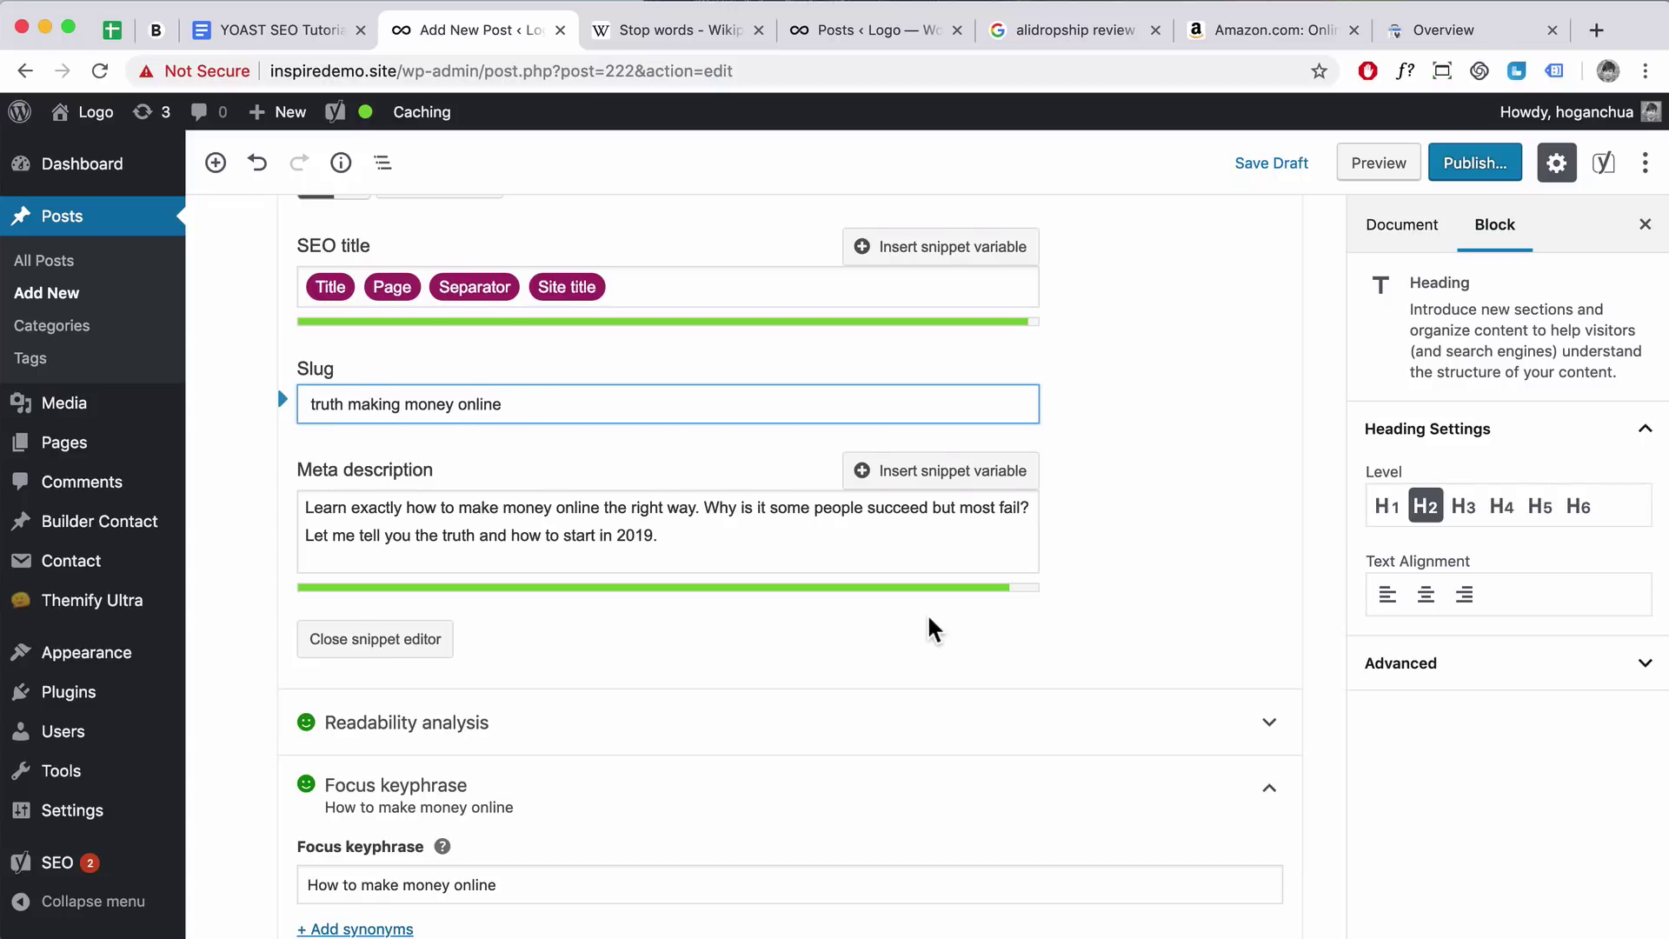
Review the full list of focus keyphrase analysis results for the post
{"action": "scroll", "coordinate": [928, 619], "scroll_direction": "down", "scroll_amount": 10}
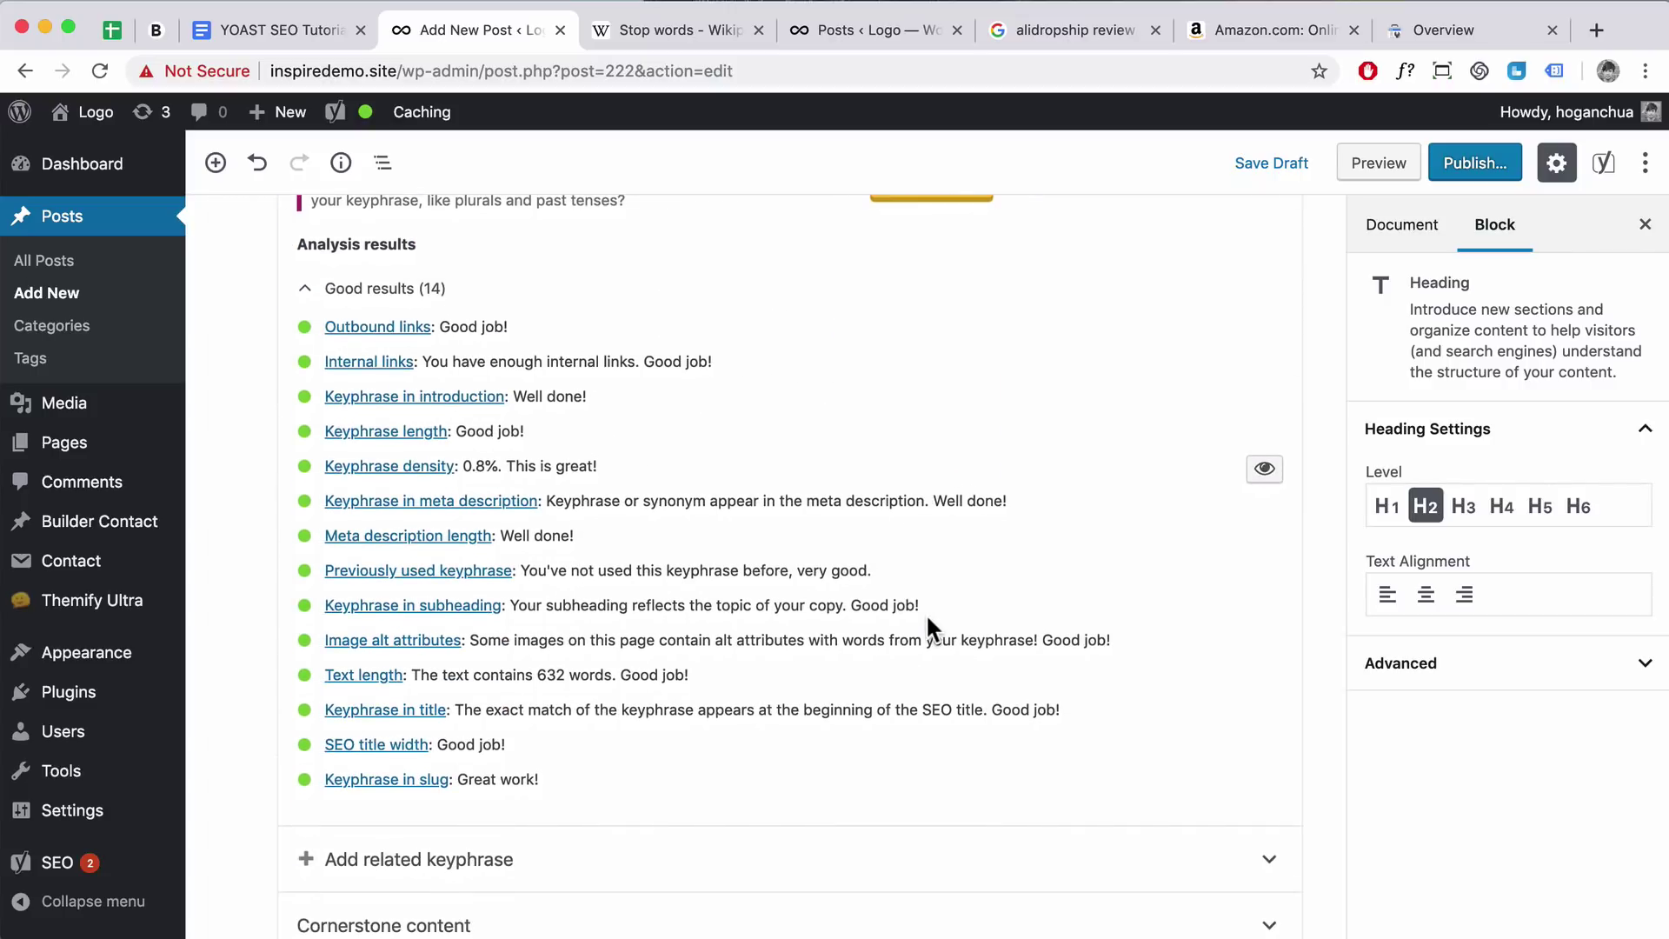
{"action": "scroll", "coordinate": [926, 613], "scroll_direction": "up", "scroll_amount": 4}
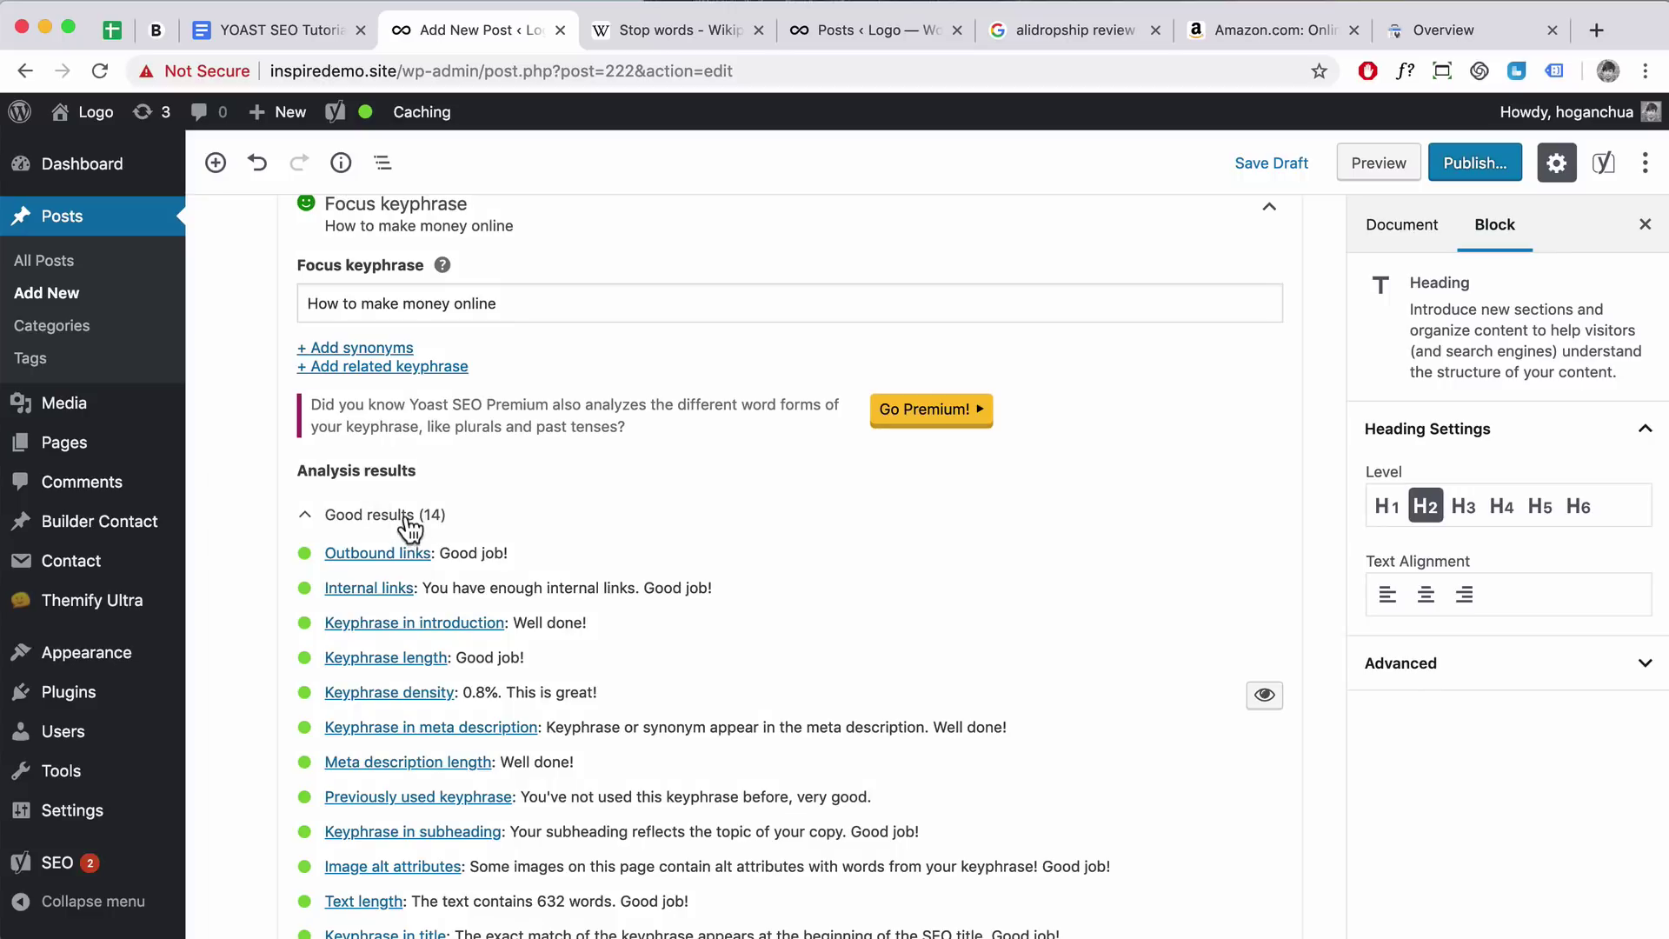
{"action": "scroll", "coordinate": [415, 527], "scroll_direction": "down", "scroll_amount": 2}
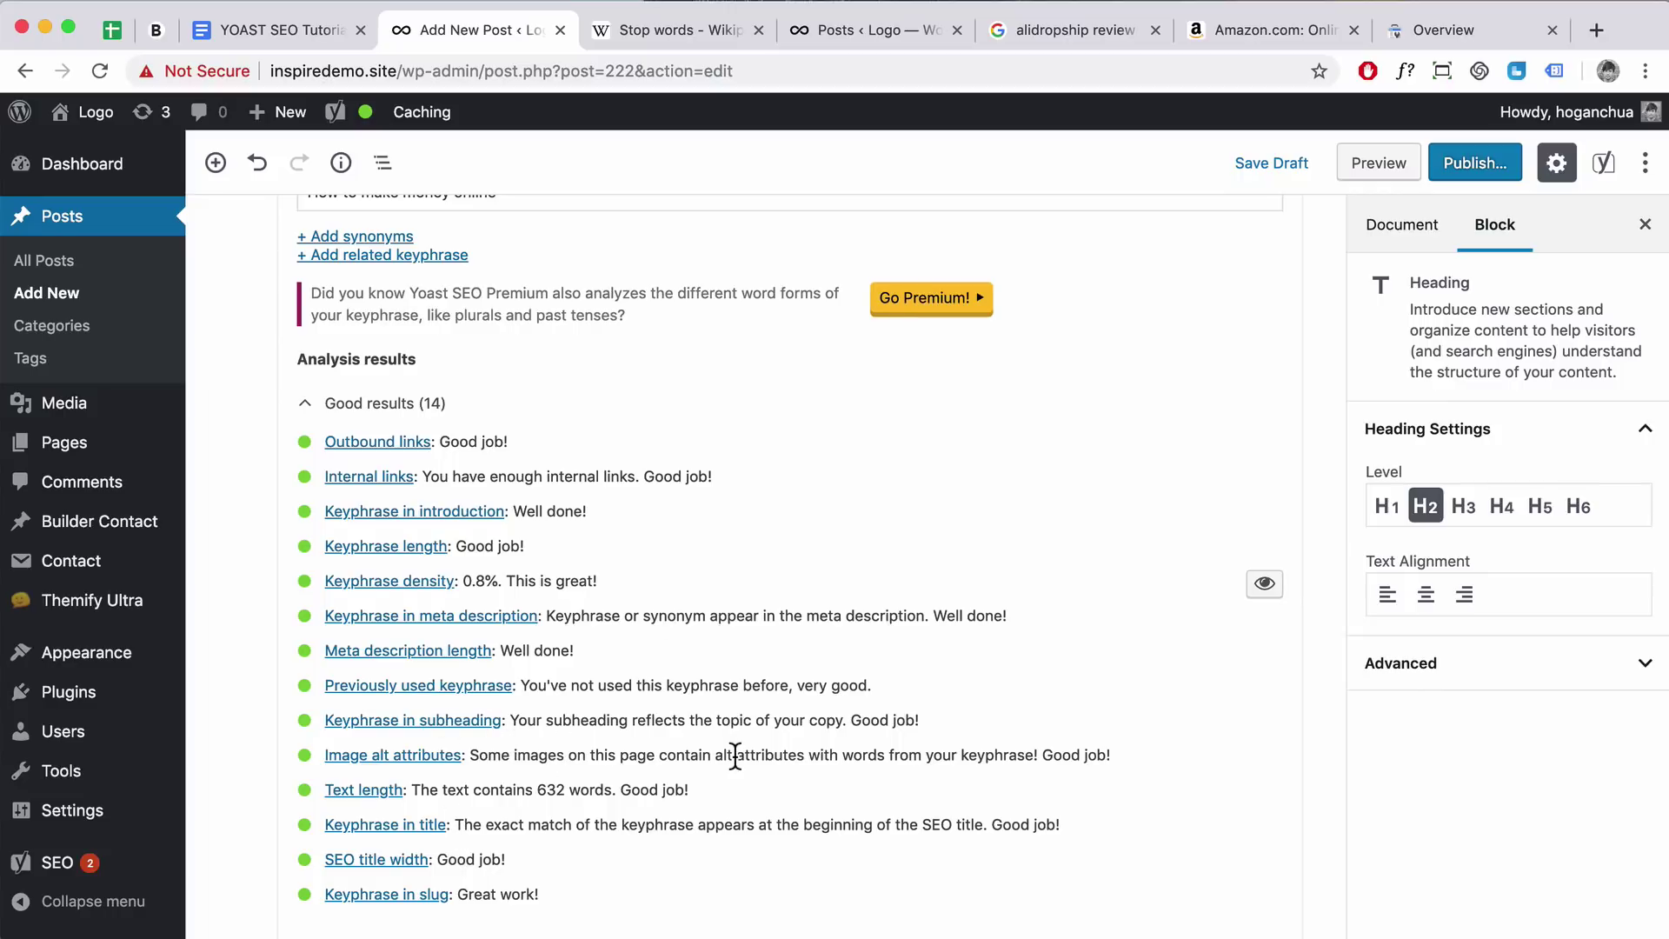
{"action": "scroll", "coordinate": [735, 755], "scroll_direction": "down", "scroll_amount": 3}
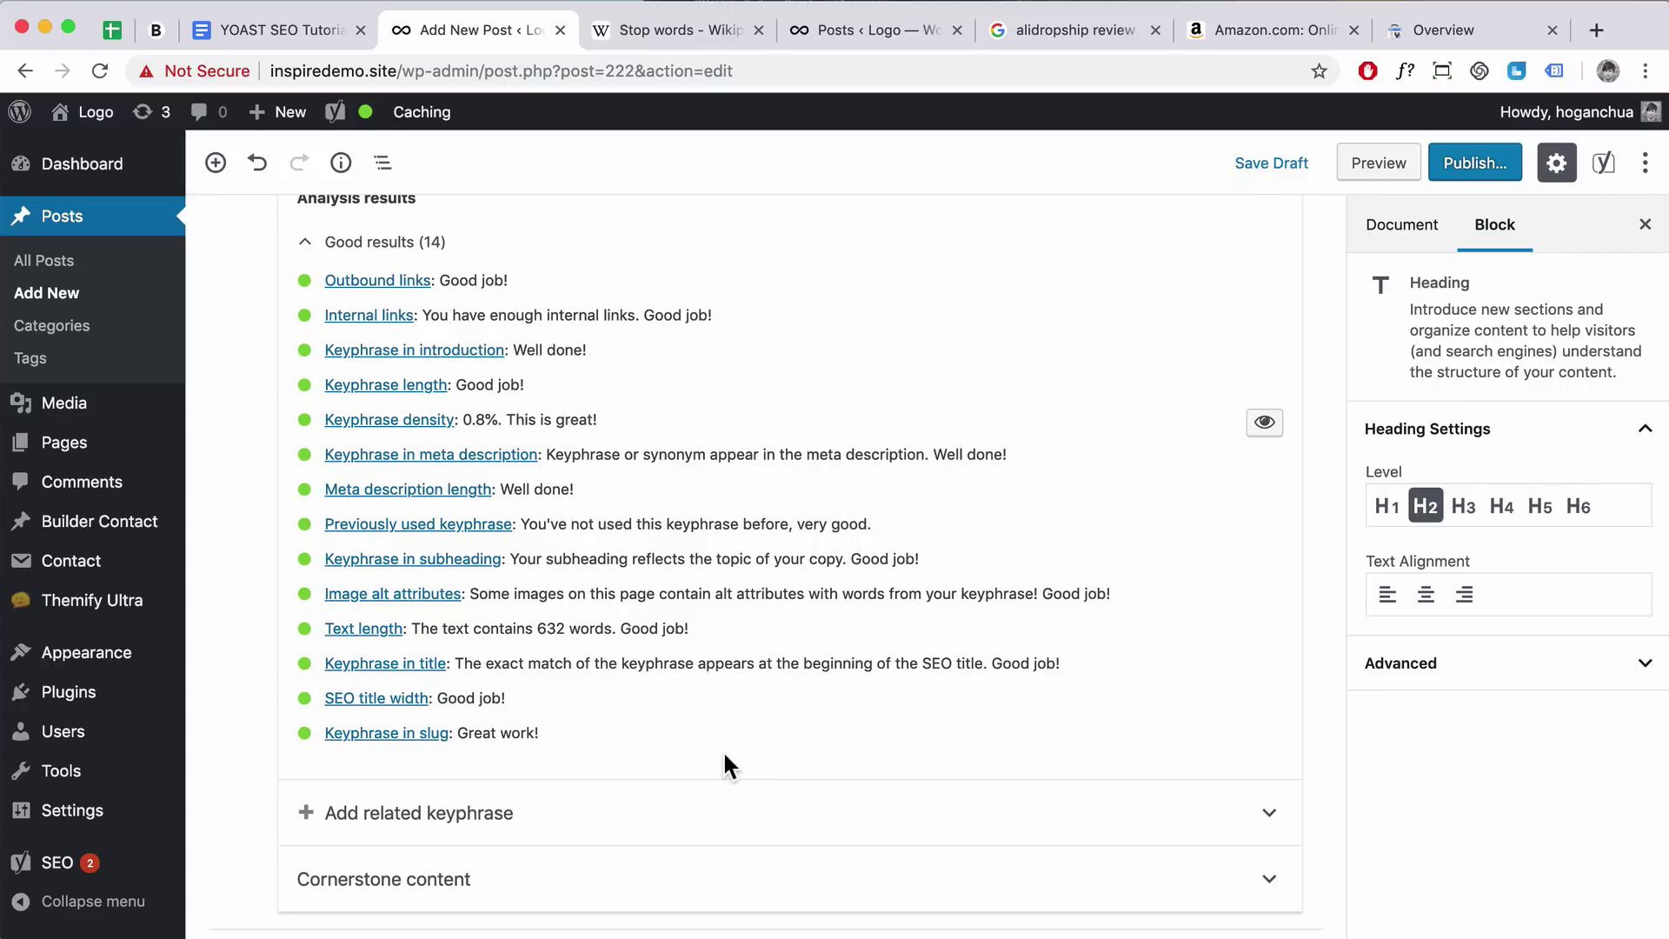
Expand the Cornerstone content section and examine its explanation and marking option alongside the rest of the post
{"action": "left_click", "coordinate": [526, 891]}
{"action": "scroll", "coordinate": [561, 852], "scroll_direction": "down", "scroll_amount": 2}
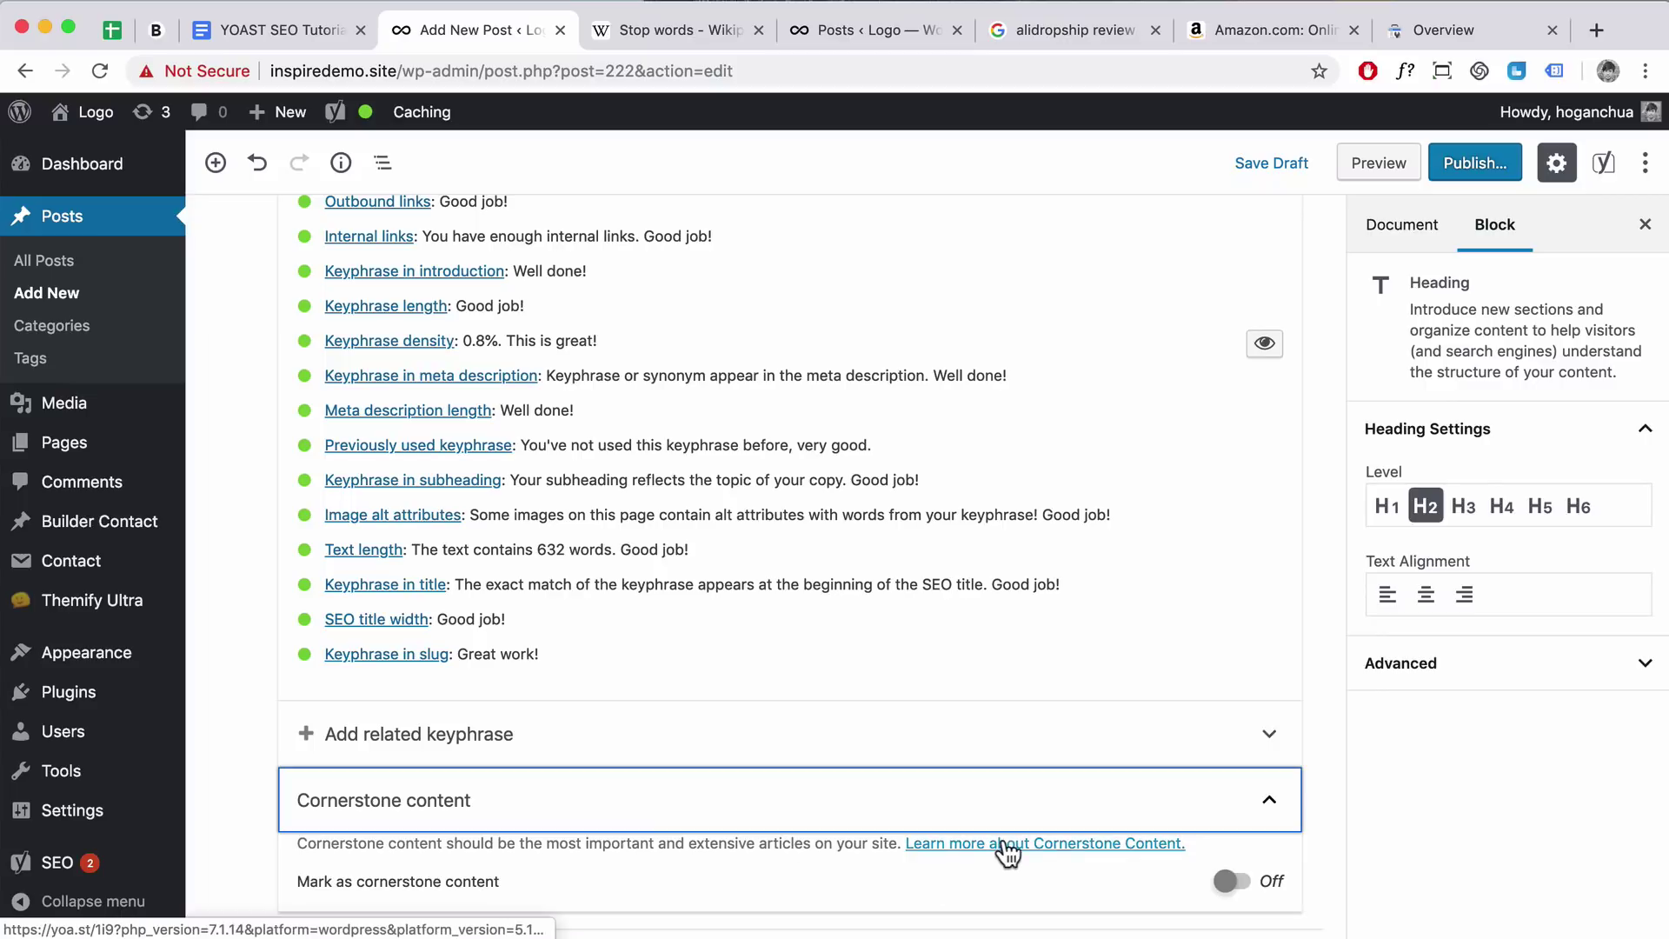
{"action": "scroll", "coordinate": [1014, 621], "scroll_direction": "up", "scroll_amount": 2}
{"action": "scroll", "coordinate": [1014, 621], "scroll_direction": "up", "scroll_amount": 15}
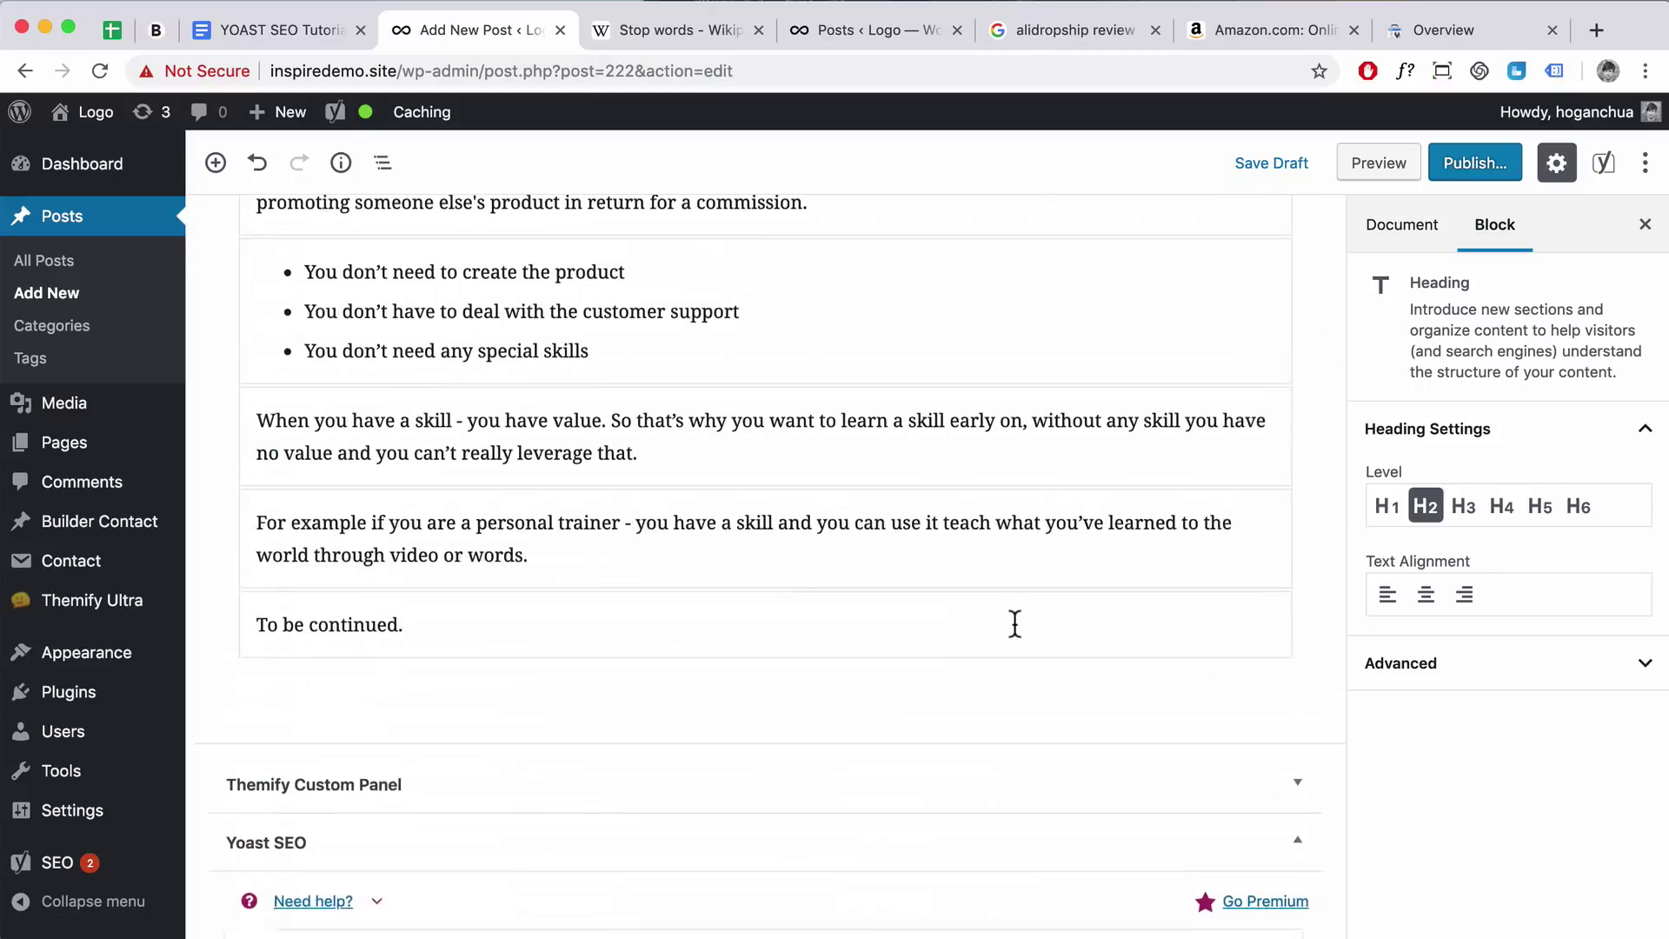
{"action": "scroll", "coordinate": [1014, 624], "scroll_direction": "up", "scroll_amount": 3}
{"action": "scroll", "coordinate": [1014, 624], "scroll_direction": "down", "scroll_amount": 20}
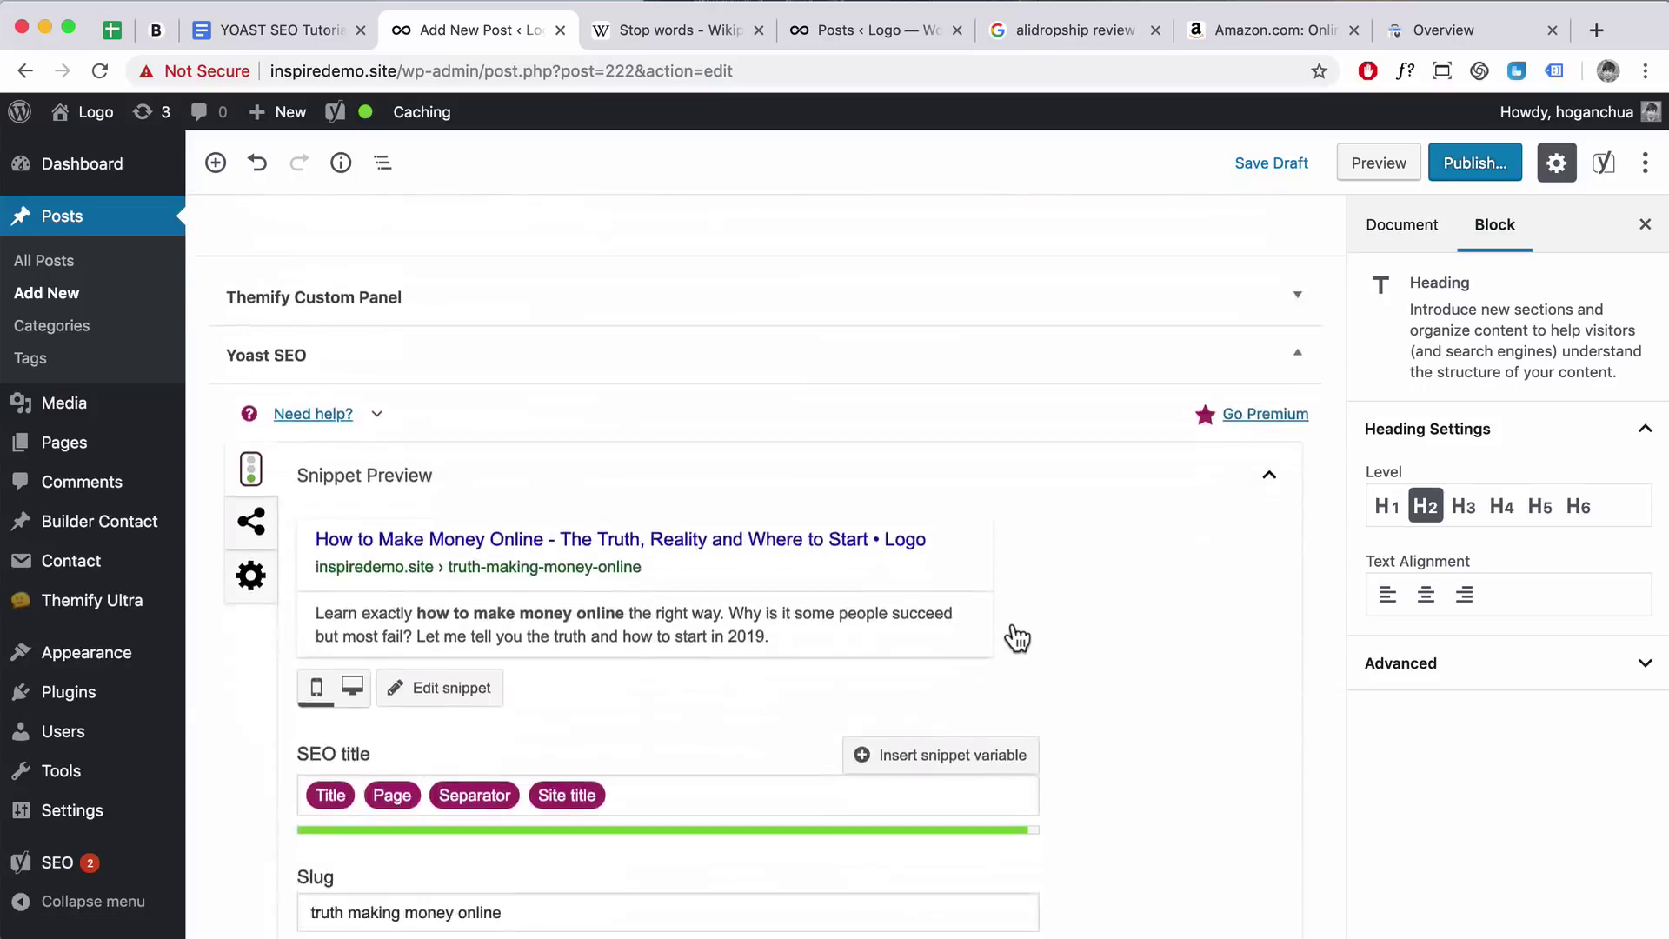
{"action": "scroll", "coordinate": [1014, 639], "scroll_direction": "down", "scroll_amount": 4}
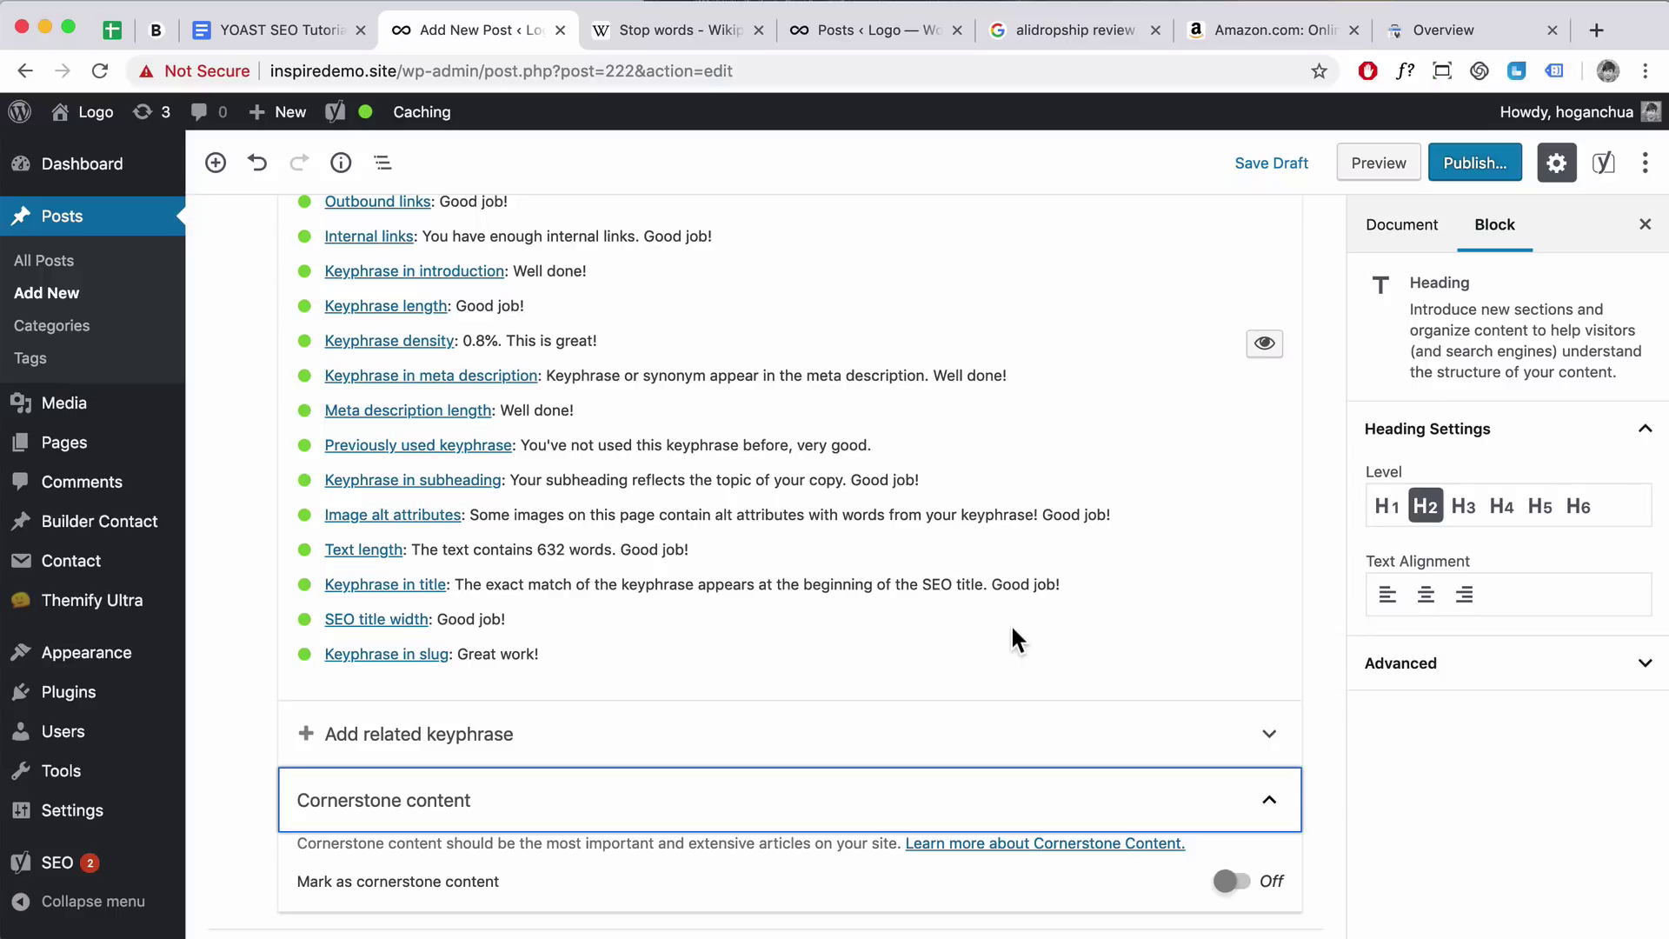
Assign the post to the Online Business category in the document settings
{"action": "scroll", "coordinate": [1010, 629], "scroll_direction": "up", "scroll_amount": 15}
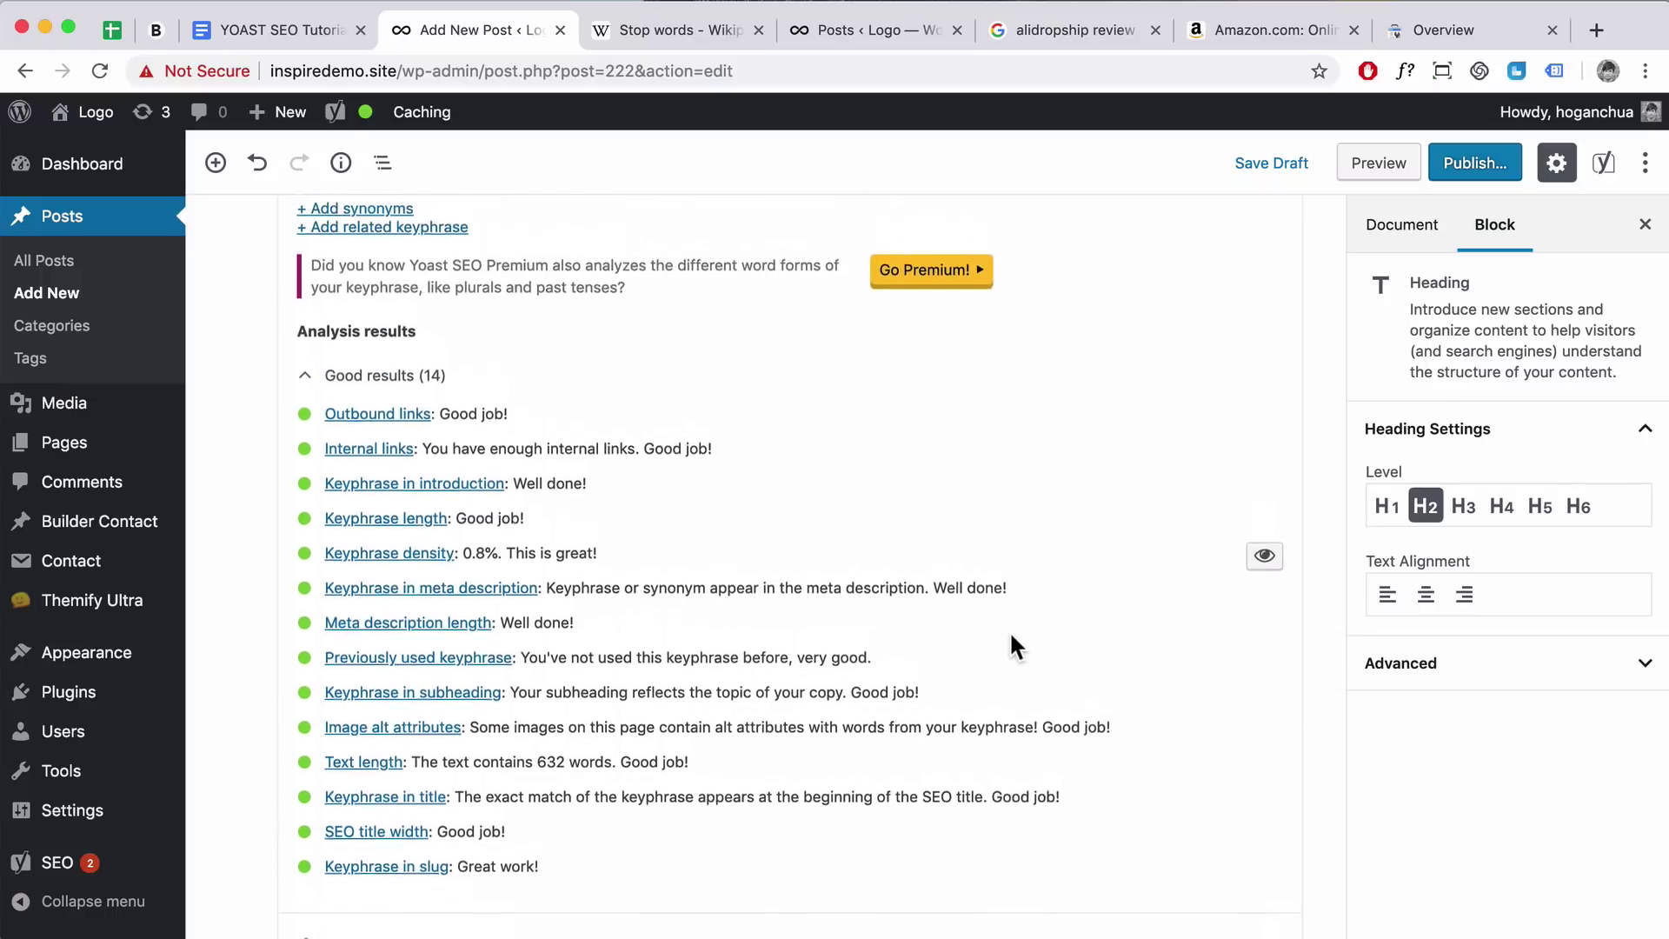
{"action": "scroll", "coordinate": [1012, 636], "scroll_direction": "up", "scroll_amount": 20}
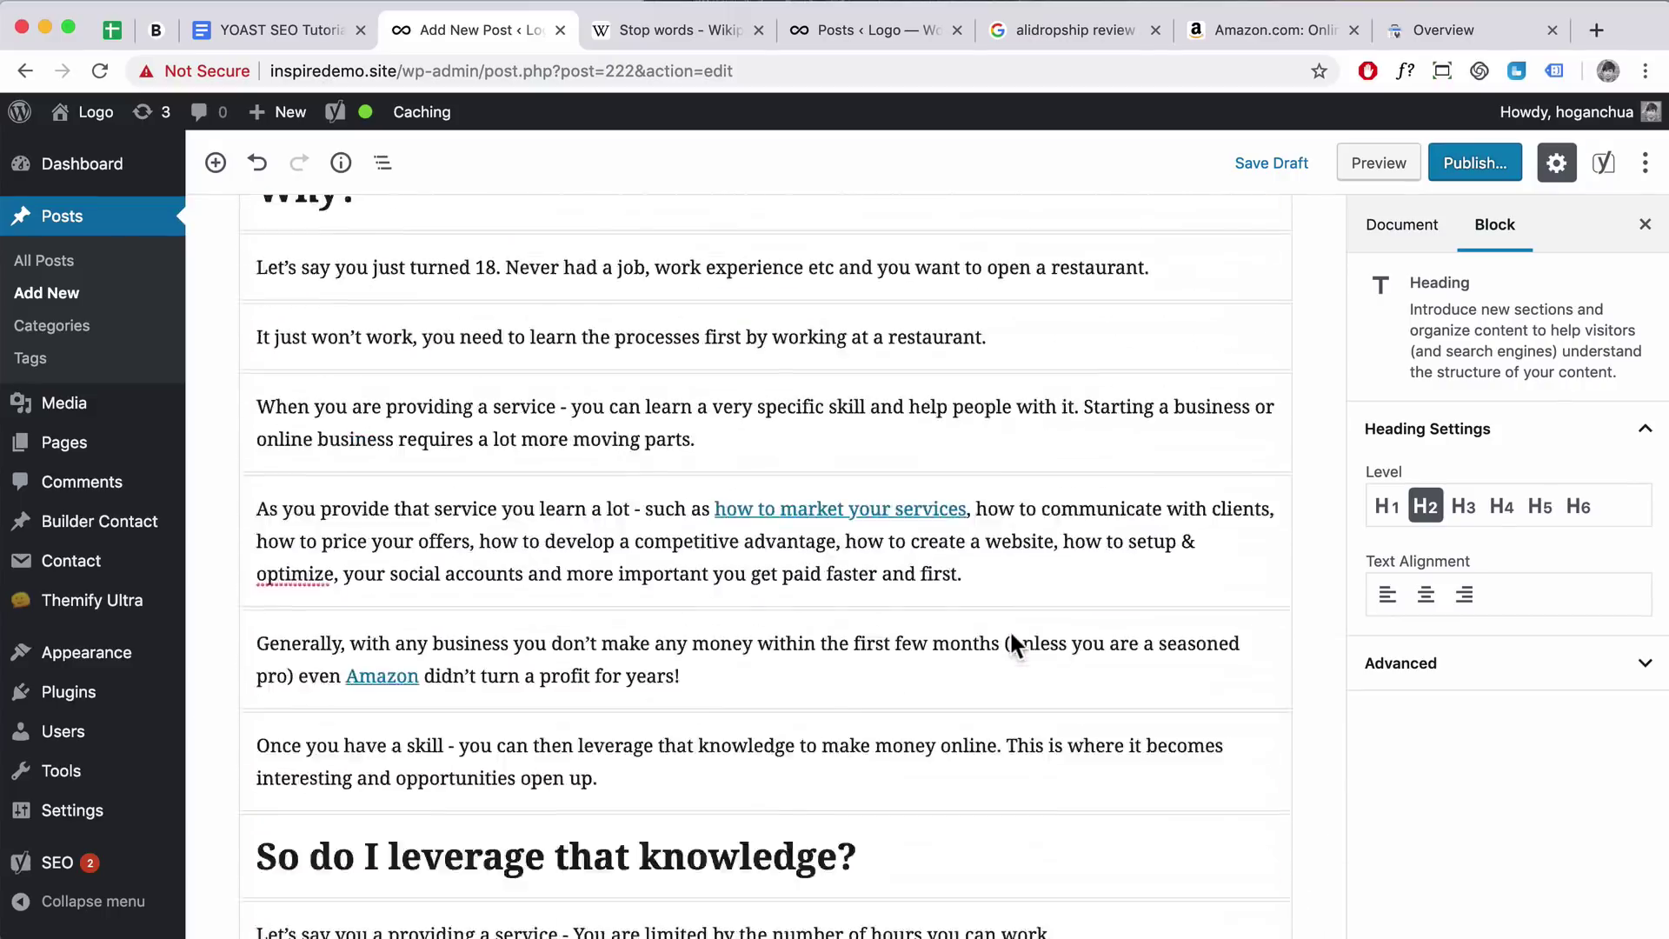
{"action": "left_click", "coordinate": [1411, 237]}
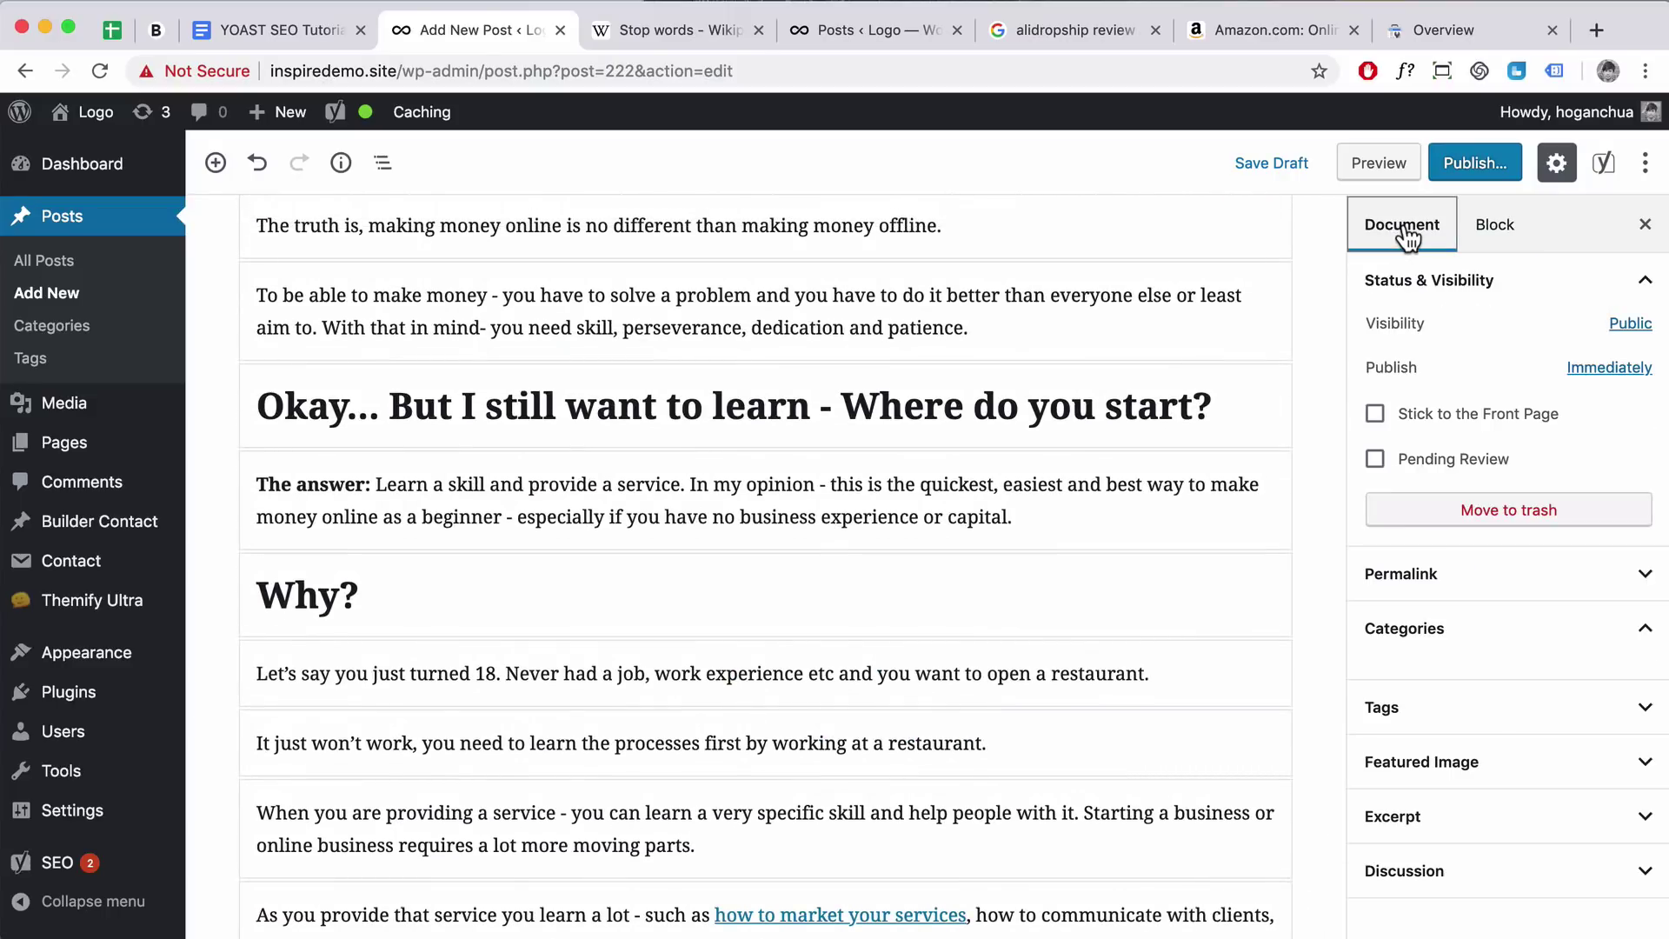
{"action": "scroll", "coordinate": [1504, 589], "scroll_direction": "down", "scroll_amount": 2}
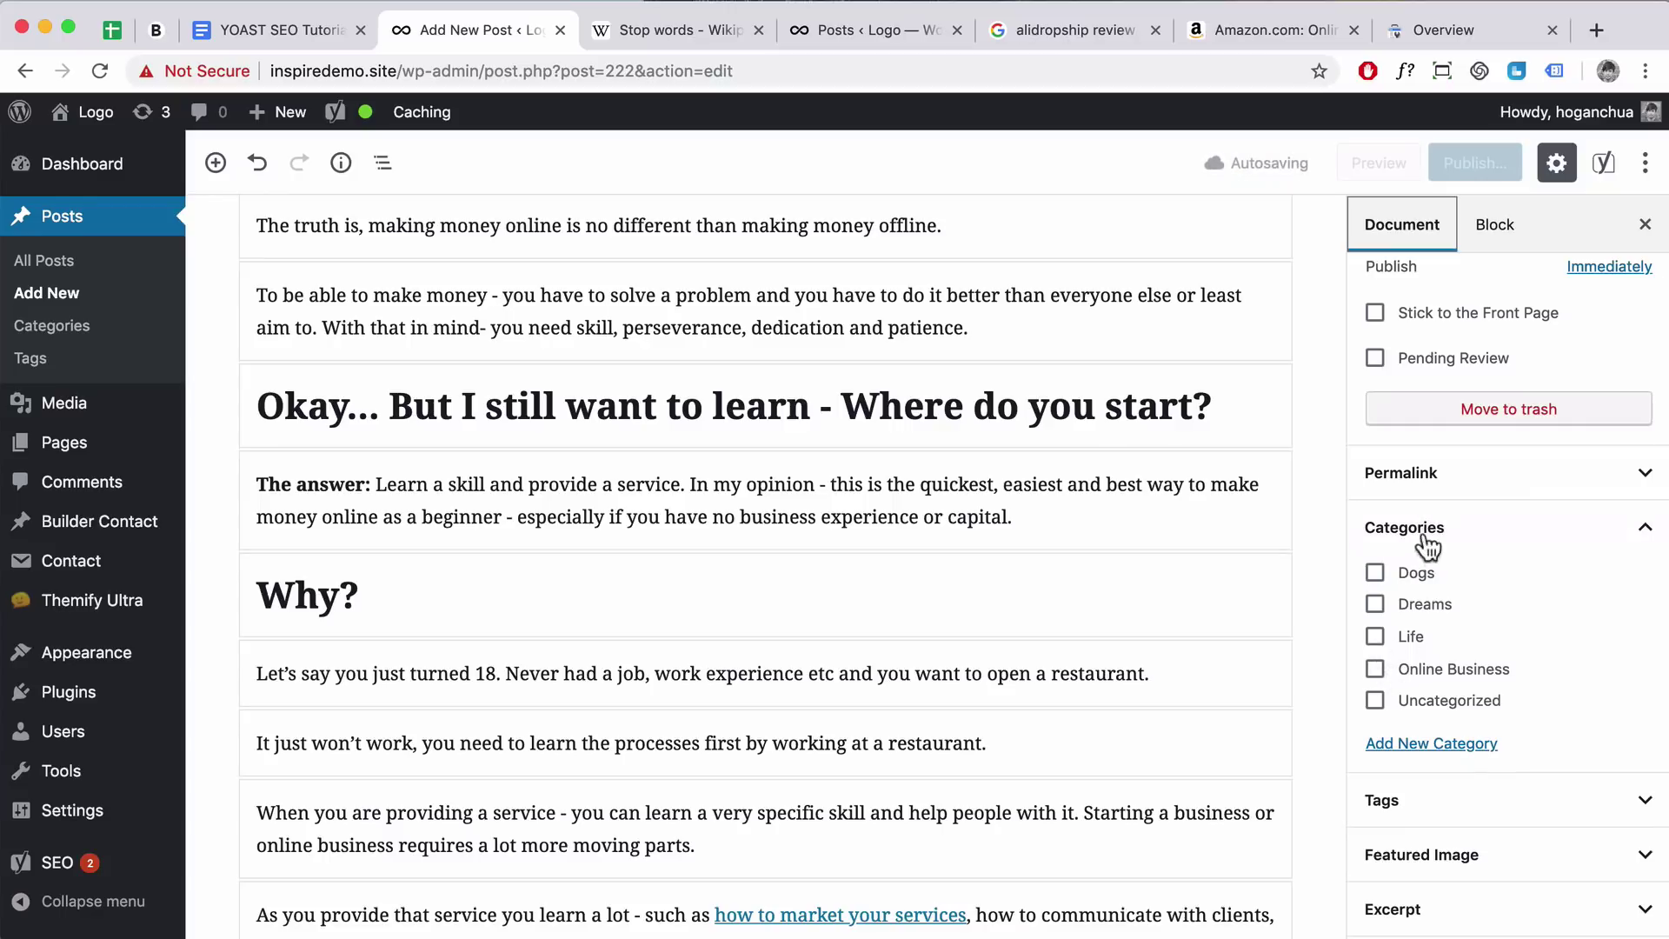
{"action": "left_click", "coordinate": [1378, 669]}
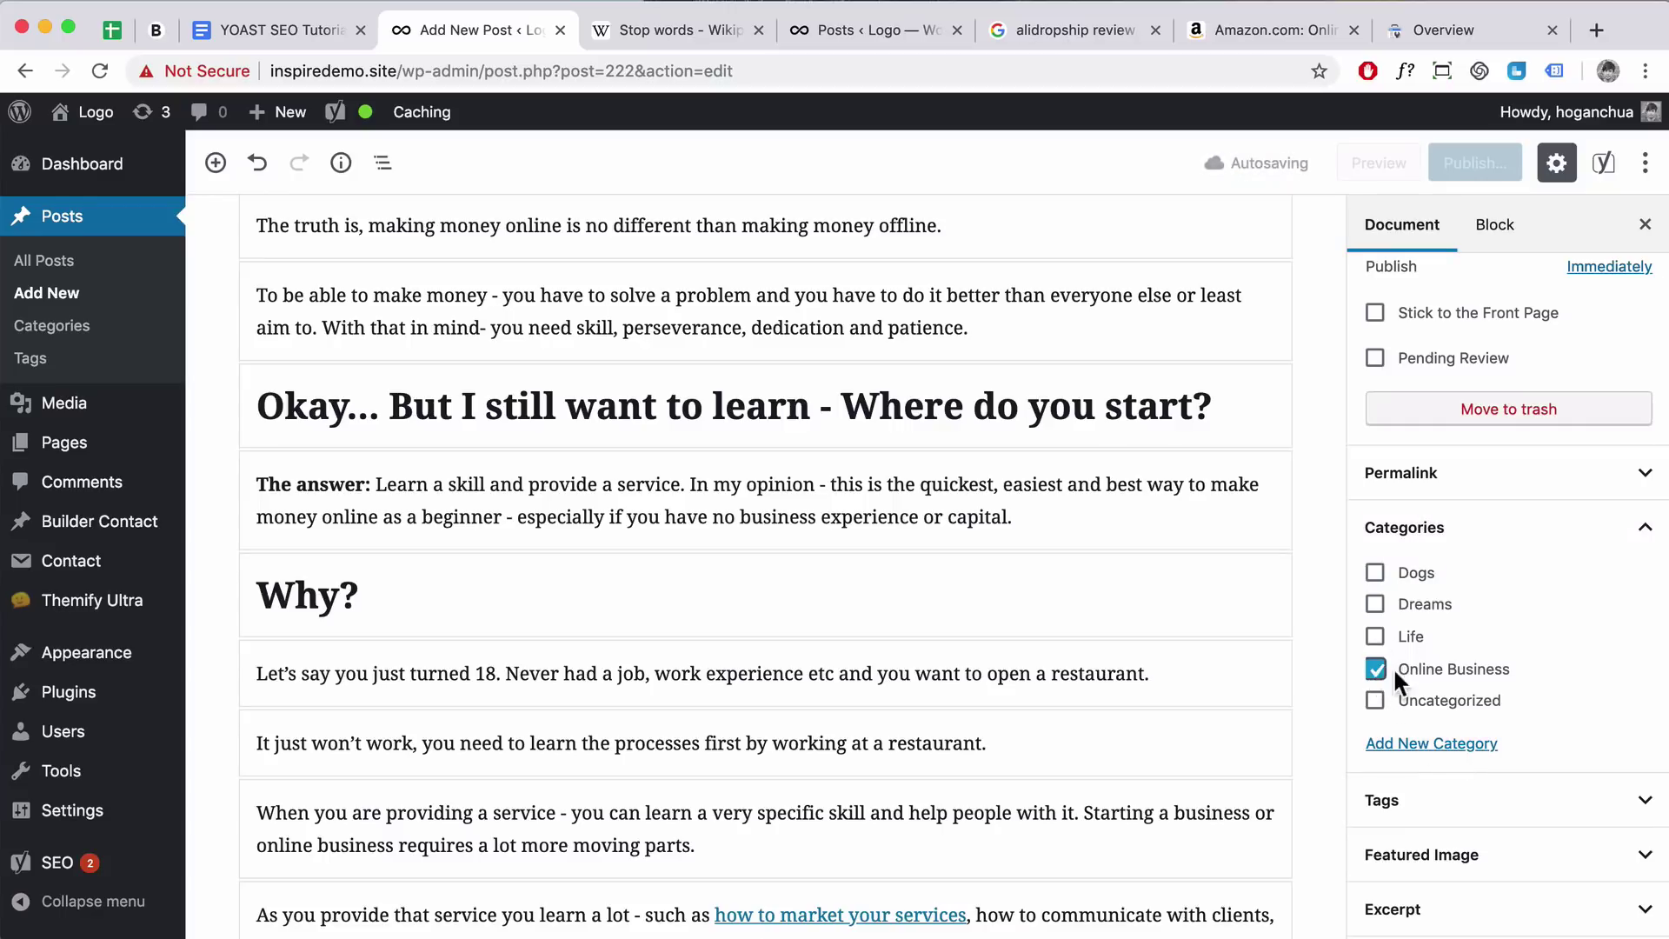
Set Working-on-the-beach.jpg from the media library as the post's featured image
{"action": "scroll", "coordinate": [1429, 669], "scroll_direction": "down", "scroll_amount": 1}
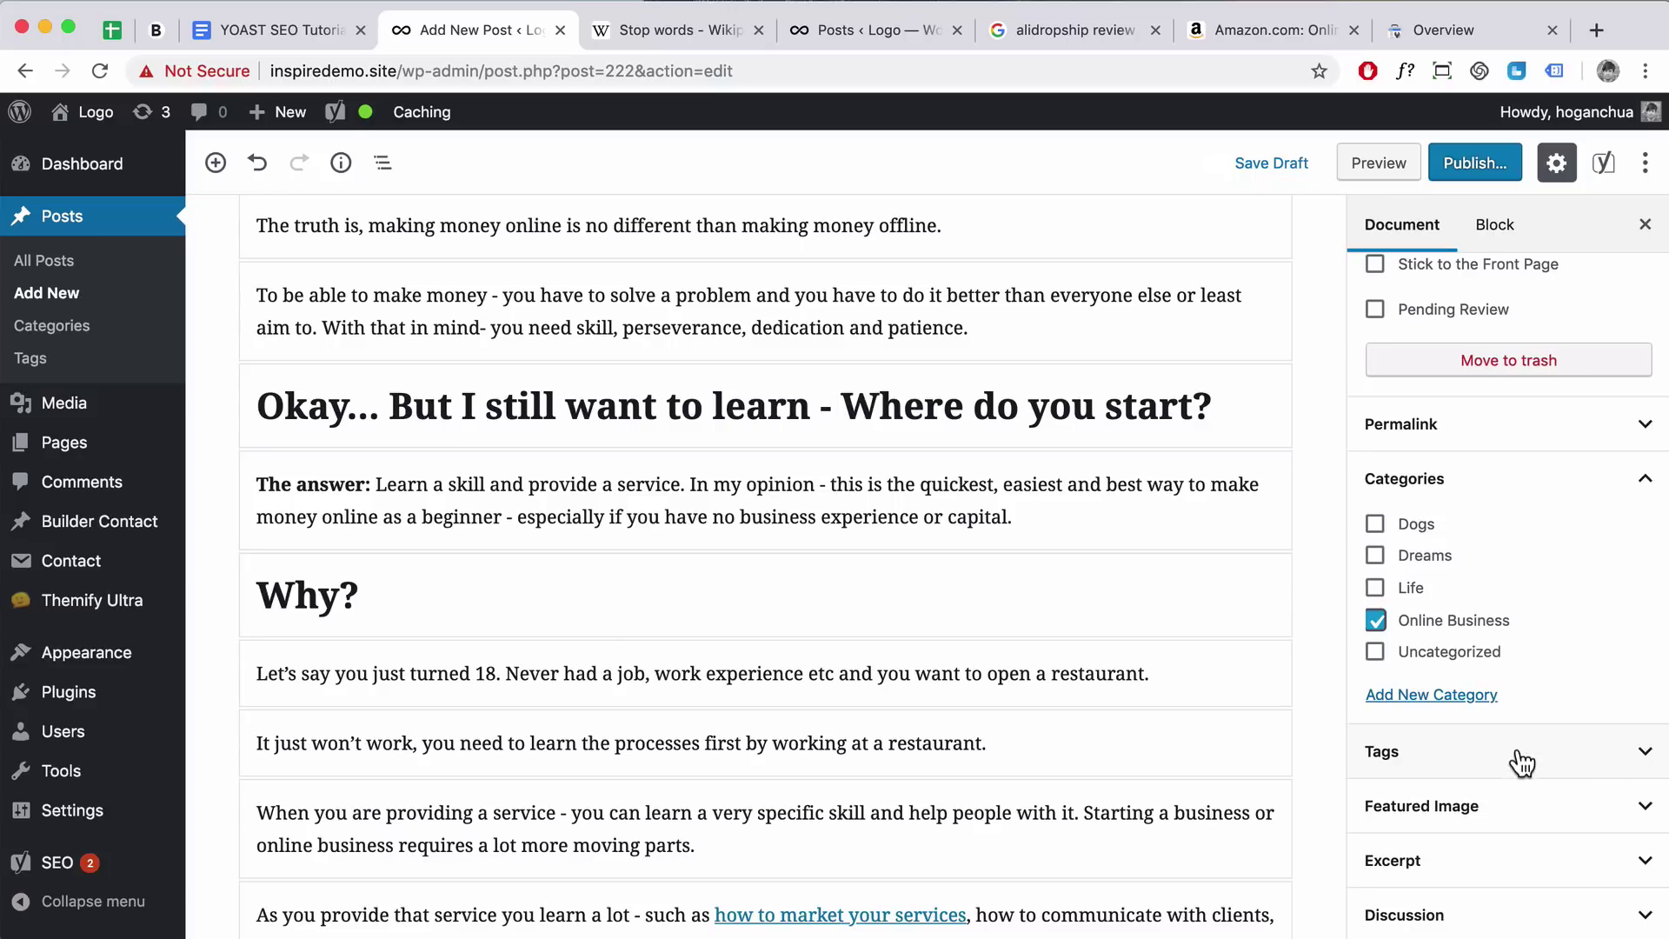
{"action": "left_click", "coordinate": [1528, 810]}
{"action": "scroll", "coordinate": [1531, 813], "scroll_direction": "down", "scroll_amount": 1}
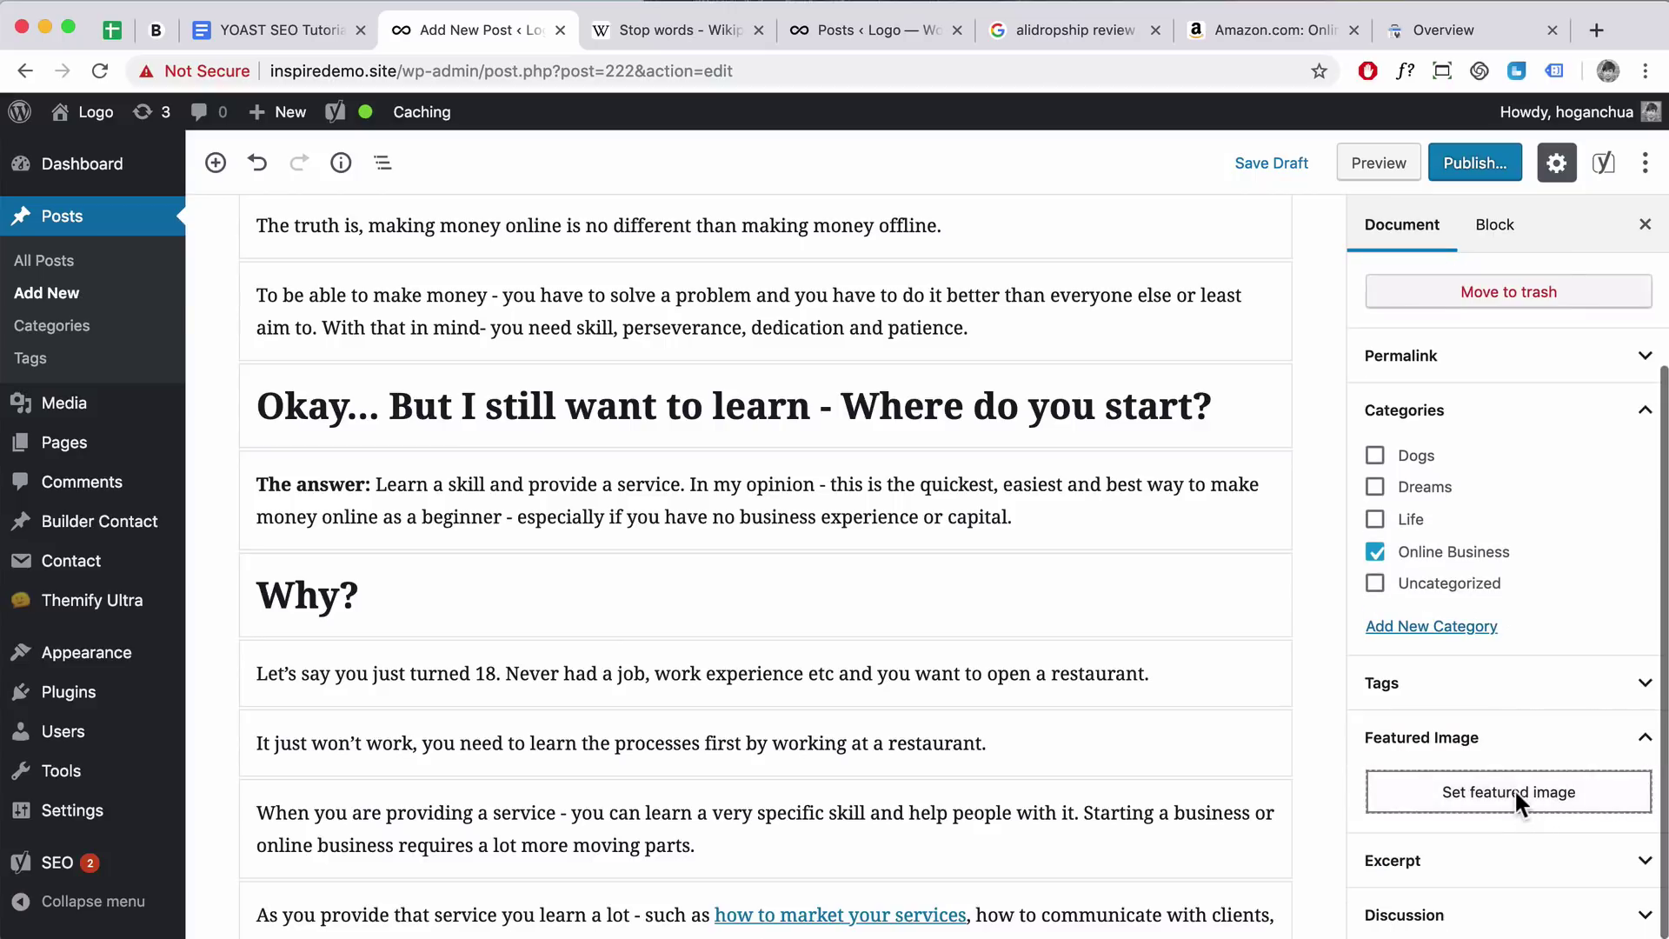
{"action": "left_click", "coordinate": [1515, 792]}
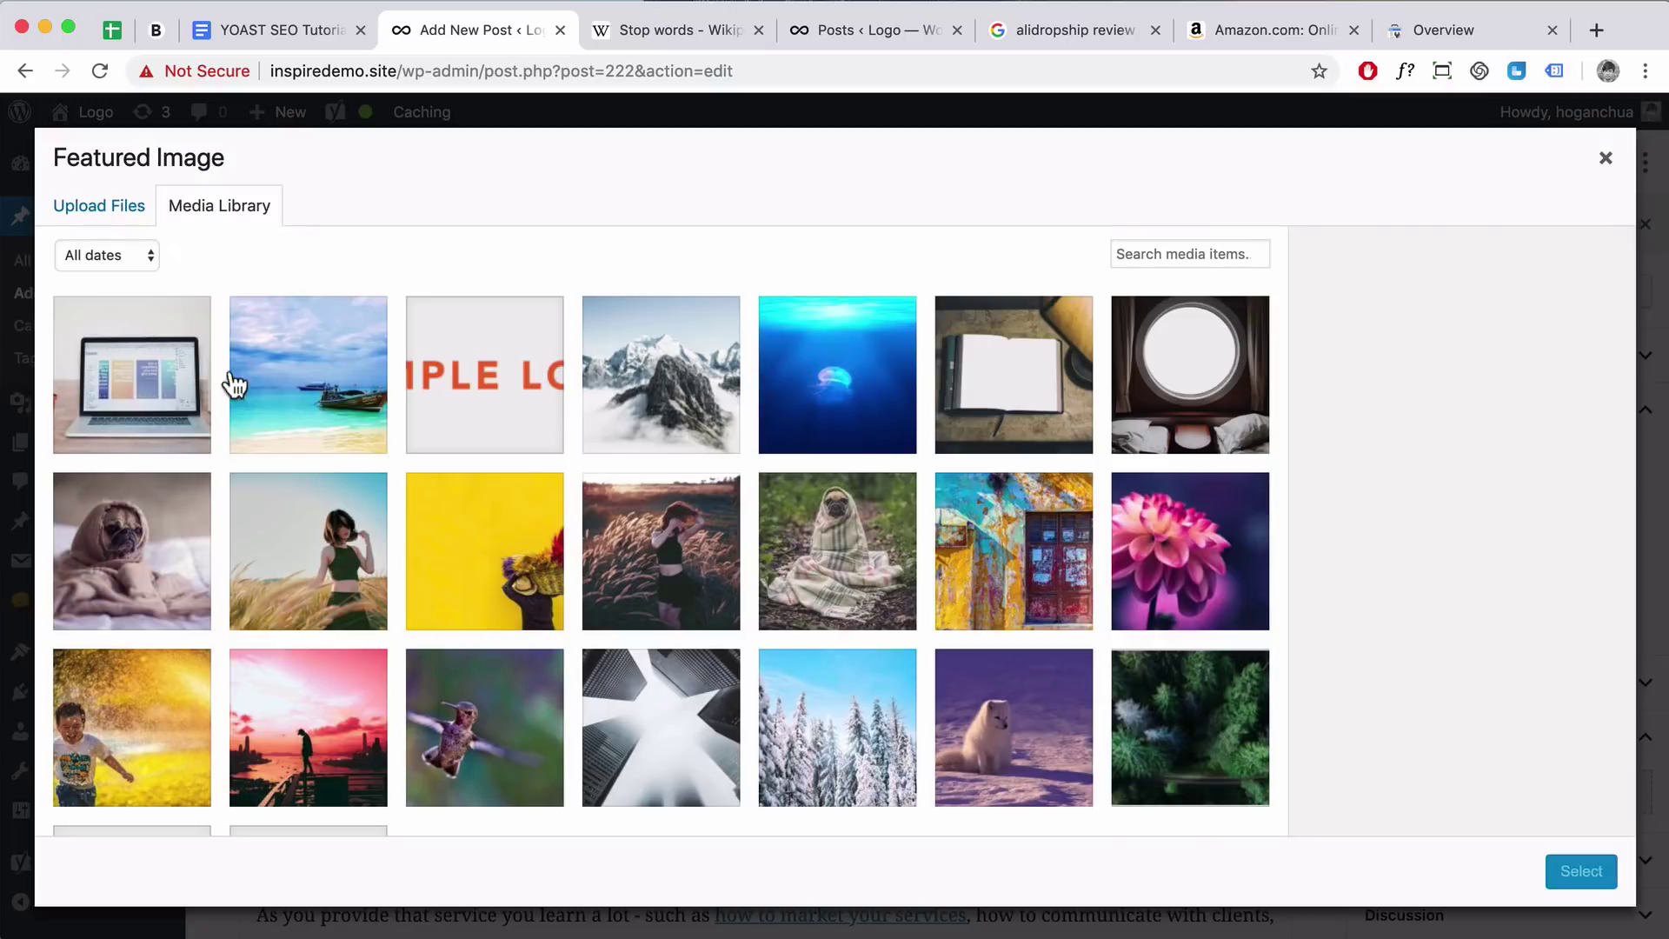
{"action": "left_click", "coordinate": [233, 383]}
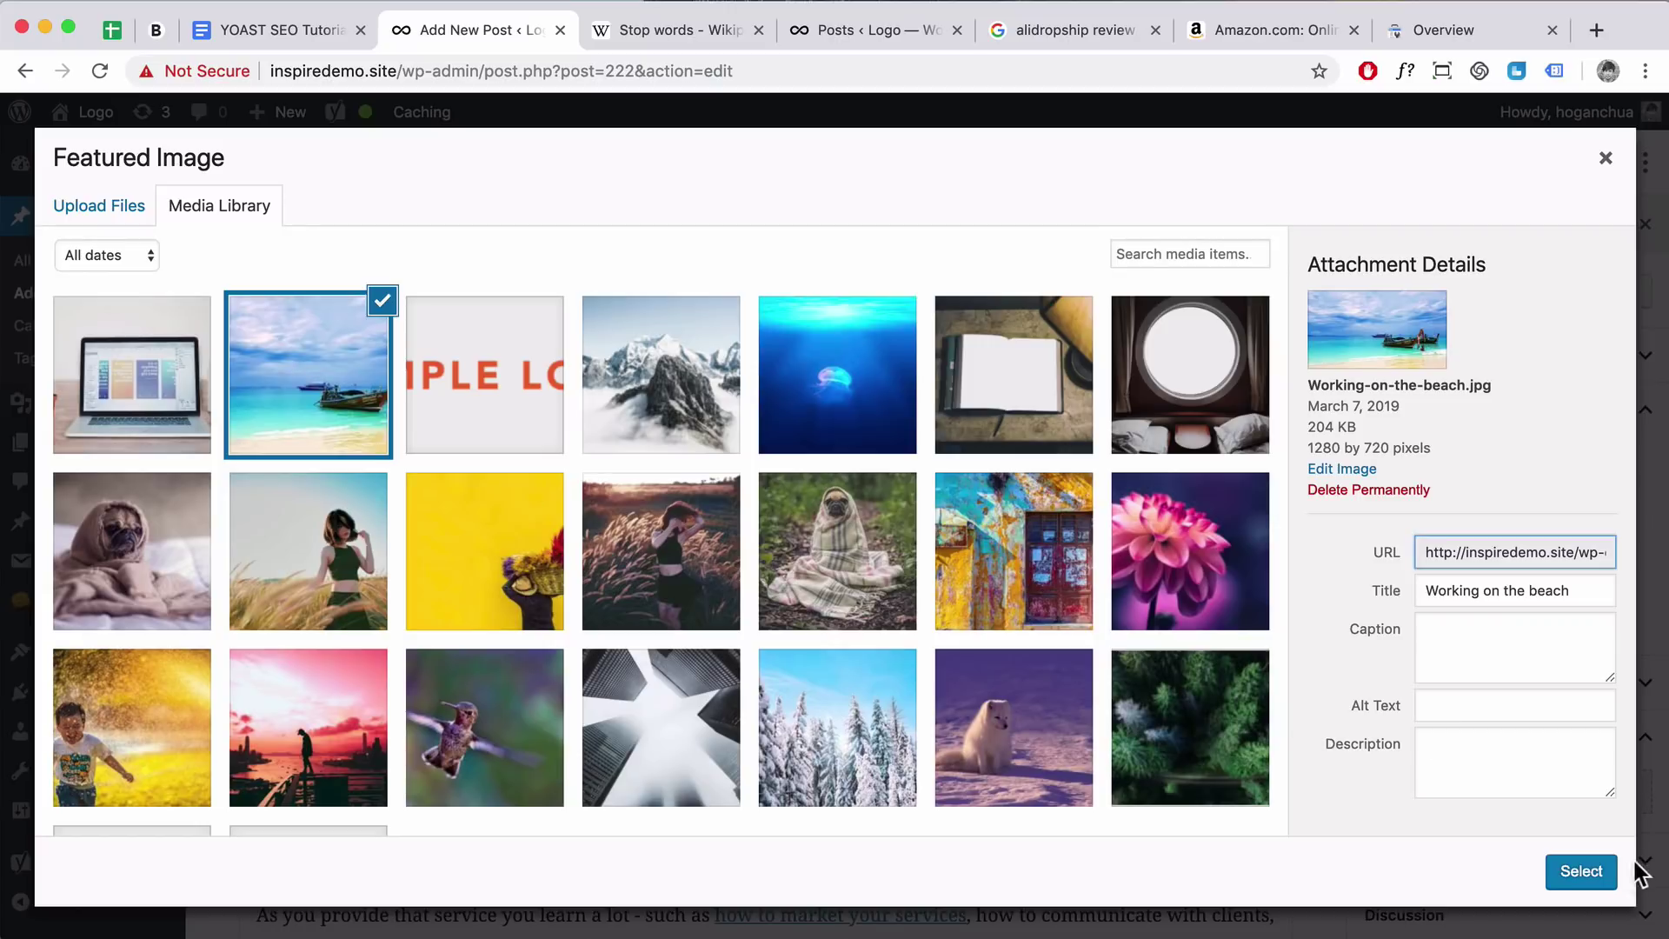
{"action": "left_click", "coordinate": [1581, 872]}
{"action": "scroll", "coordinate": [1477, 709], "scroll_direction": "down", "scroll_amount": 3}
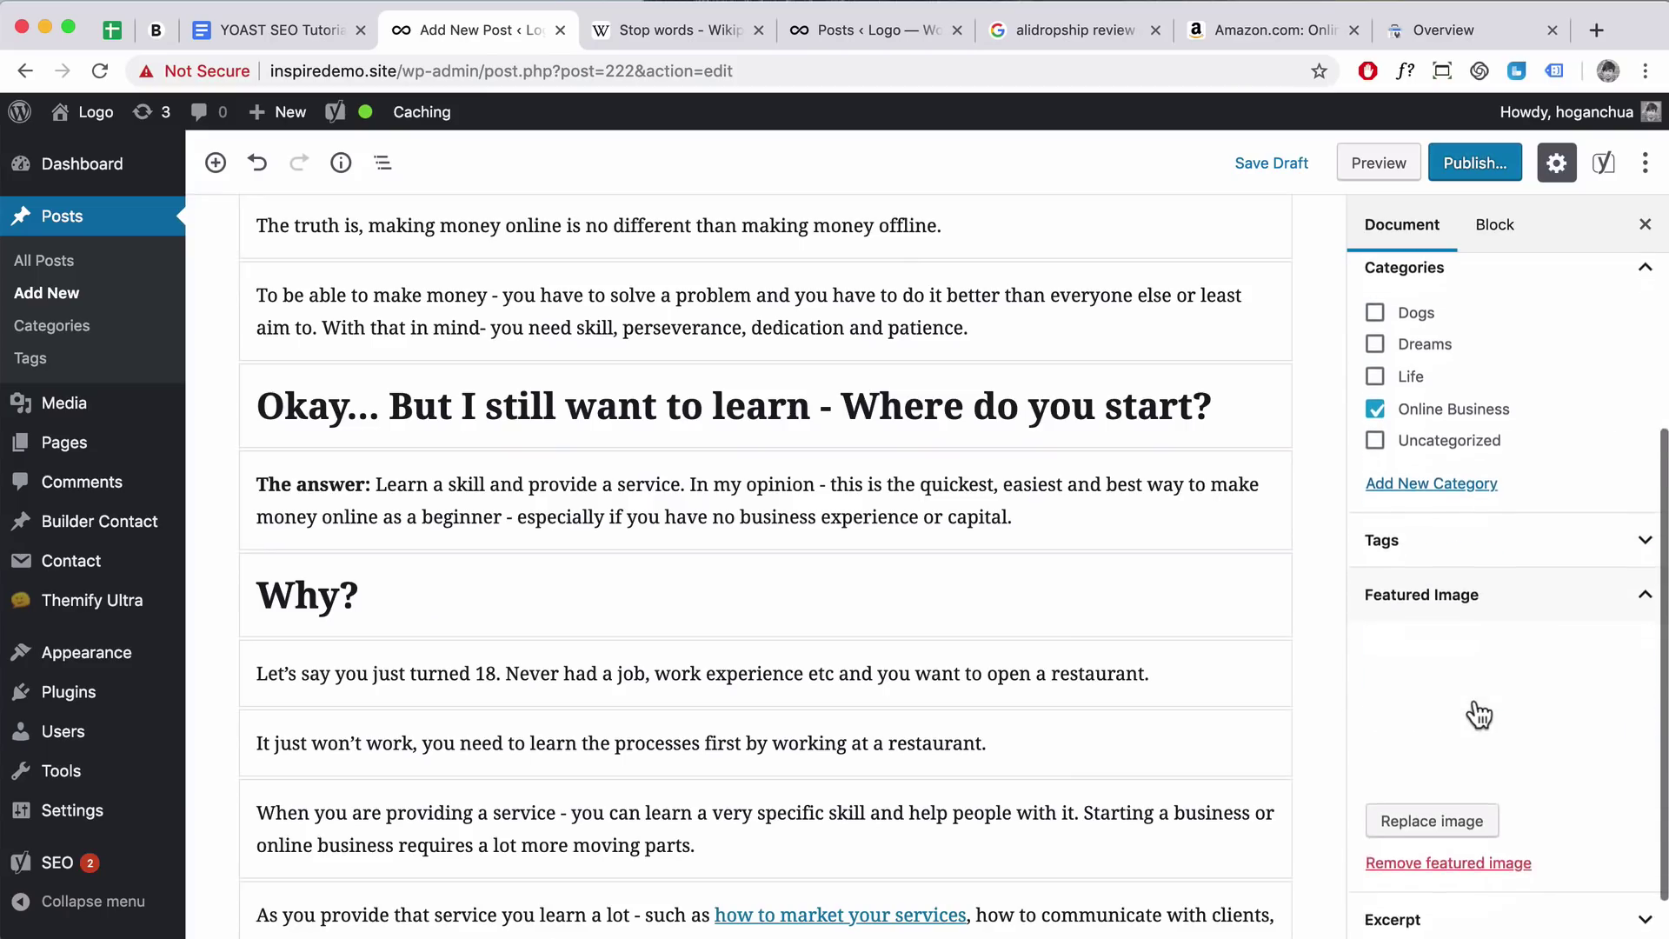
Publish the post immediately with public visibility and confirm the pre-publish check
{"action": "scroll", "coordinate": [1473, 696], "scroll_direction": "up", "scroll_amount": 5}
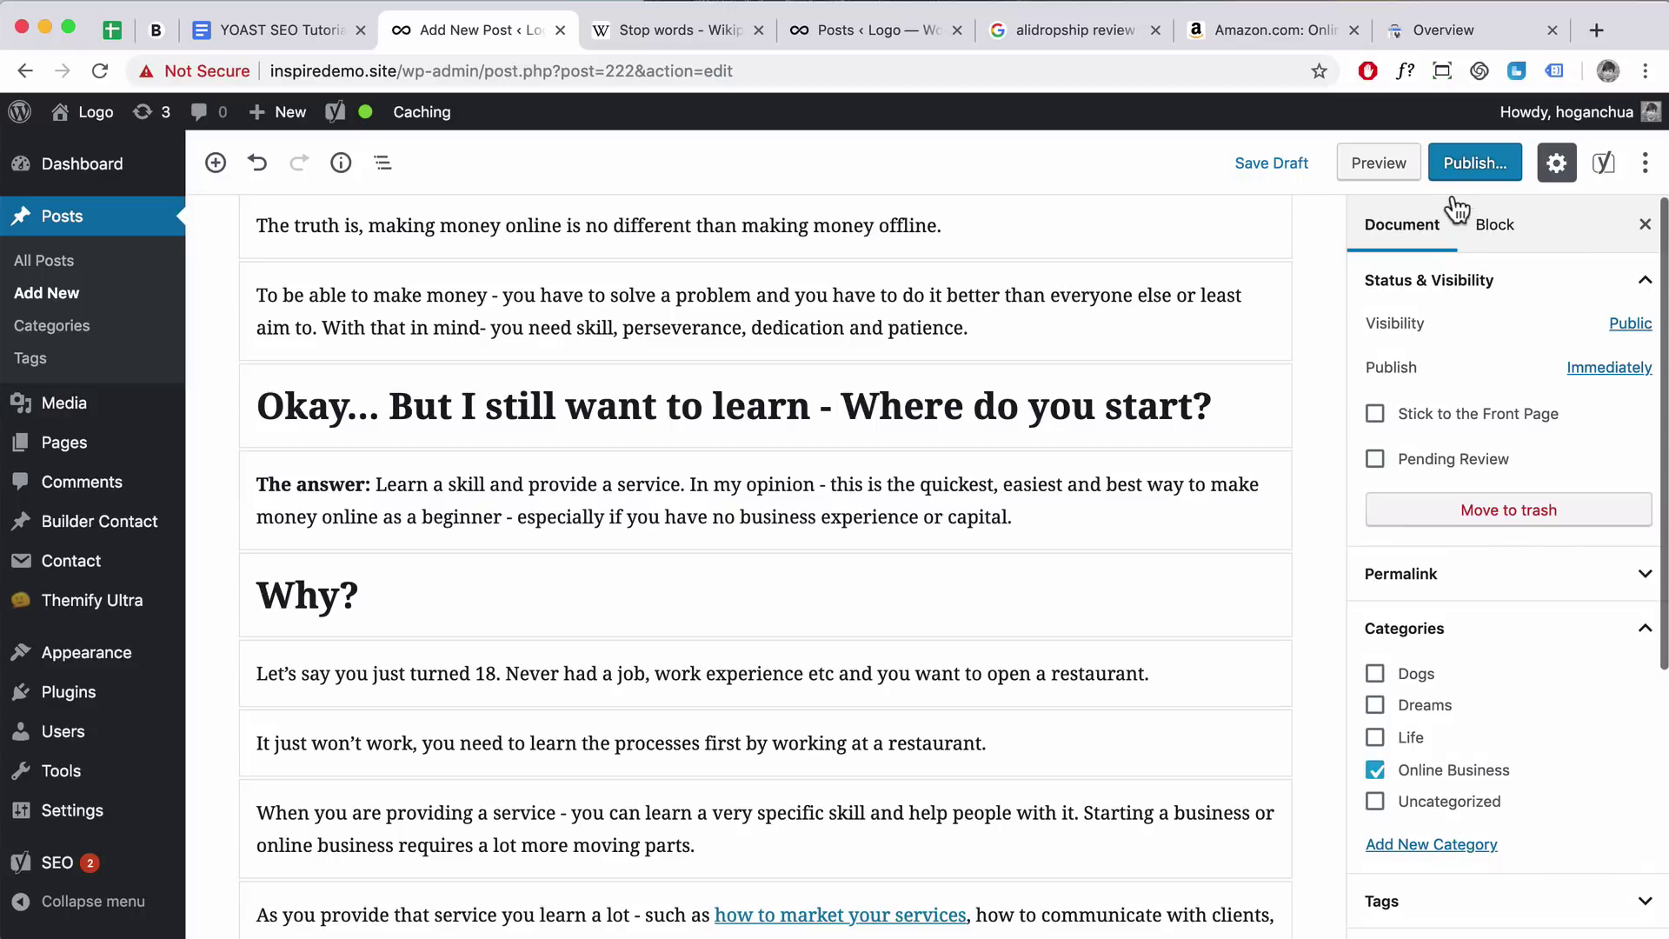
{"action": "left_click", "coordinate": [1460, 170]}
{"action": "left_click", "coordinate": [1510, 172]}
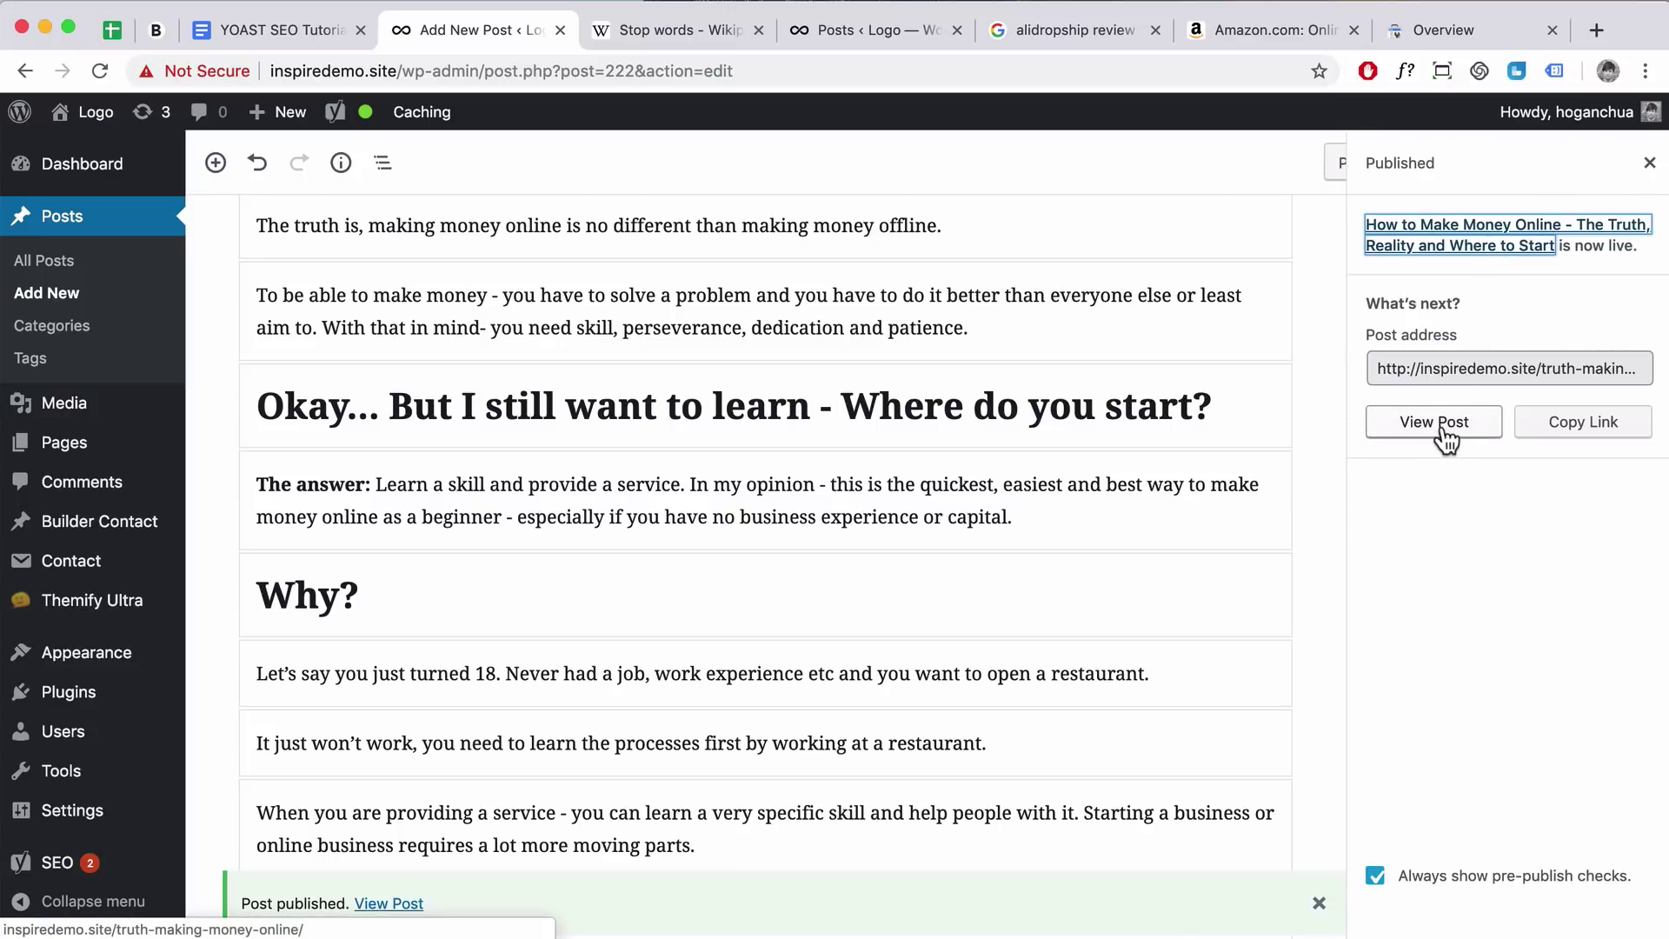
View the published post on the site and look over its featured image, title, headings, links and closing content
{"action": "left_click", "coordinate": [1447, 439]}
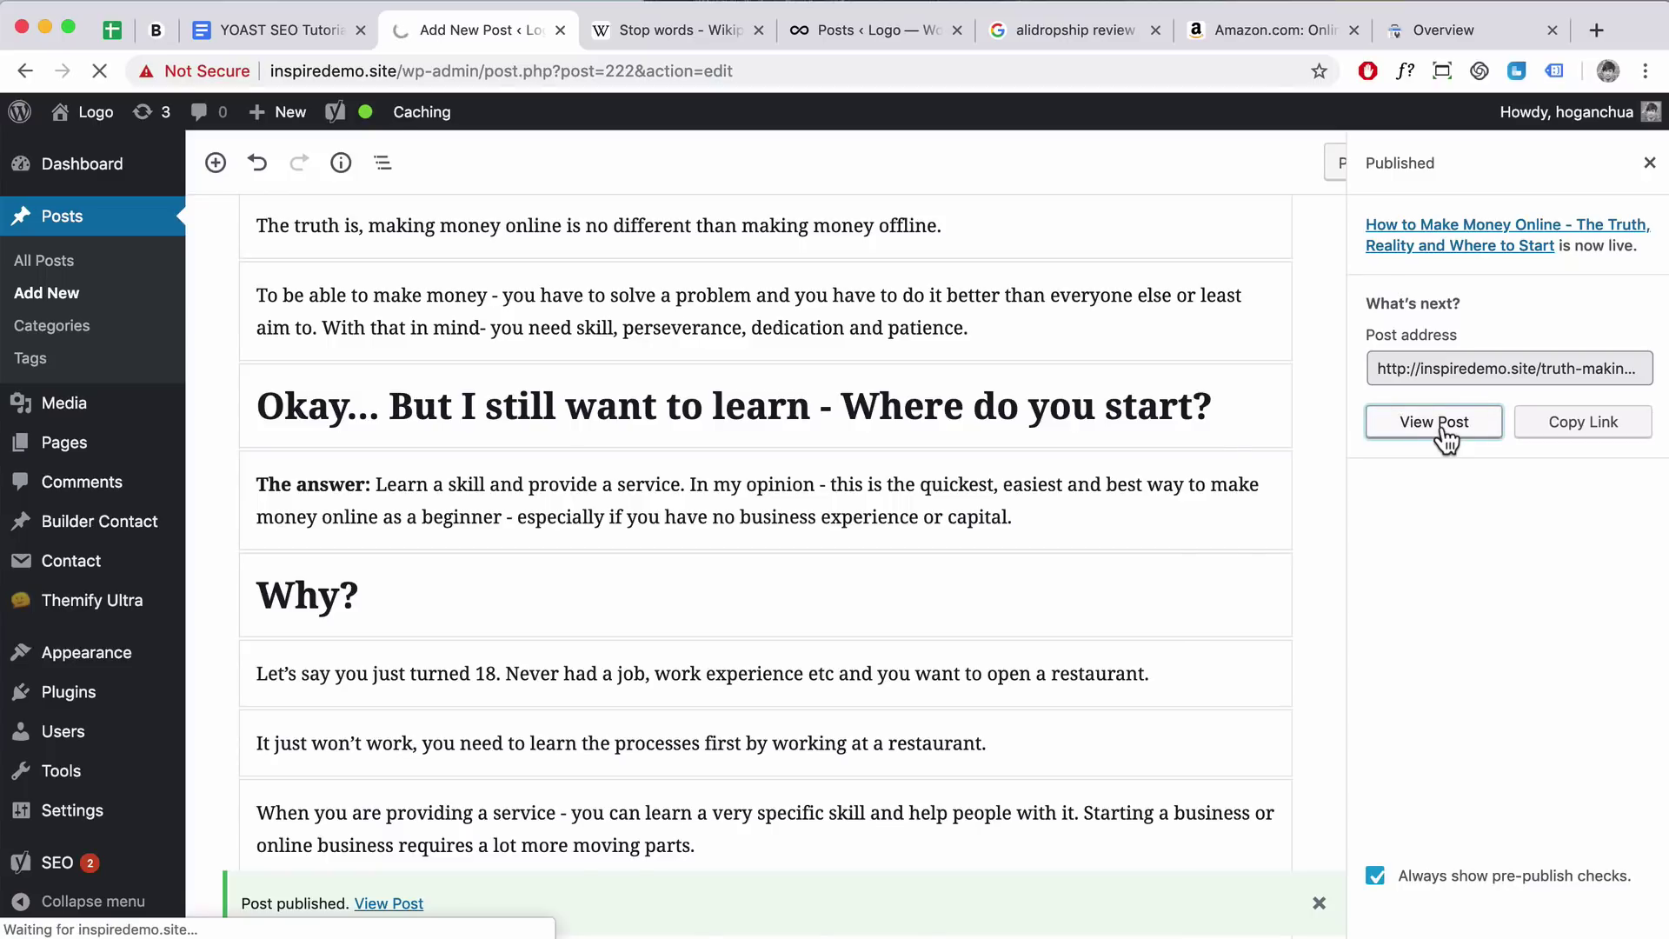
{"action": "scroll", "coordinate": [795, 428], "scroll_direction": "down", "scroll_amount": 5}
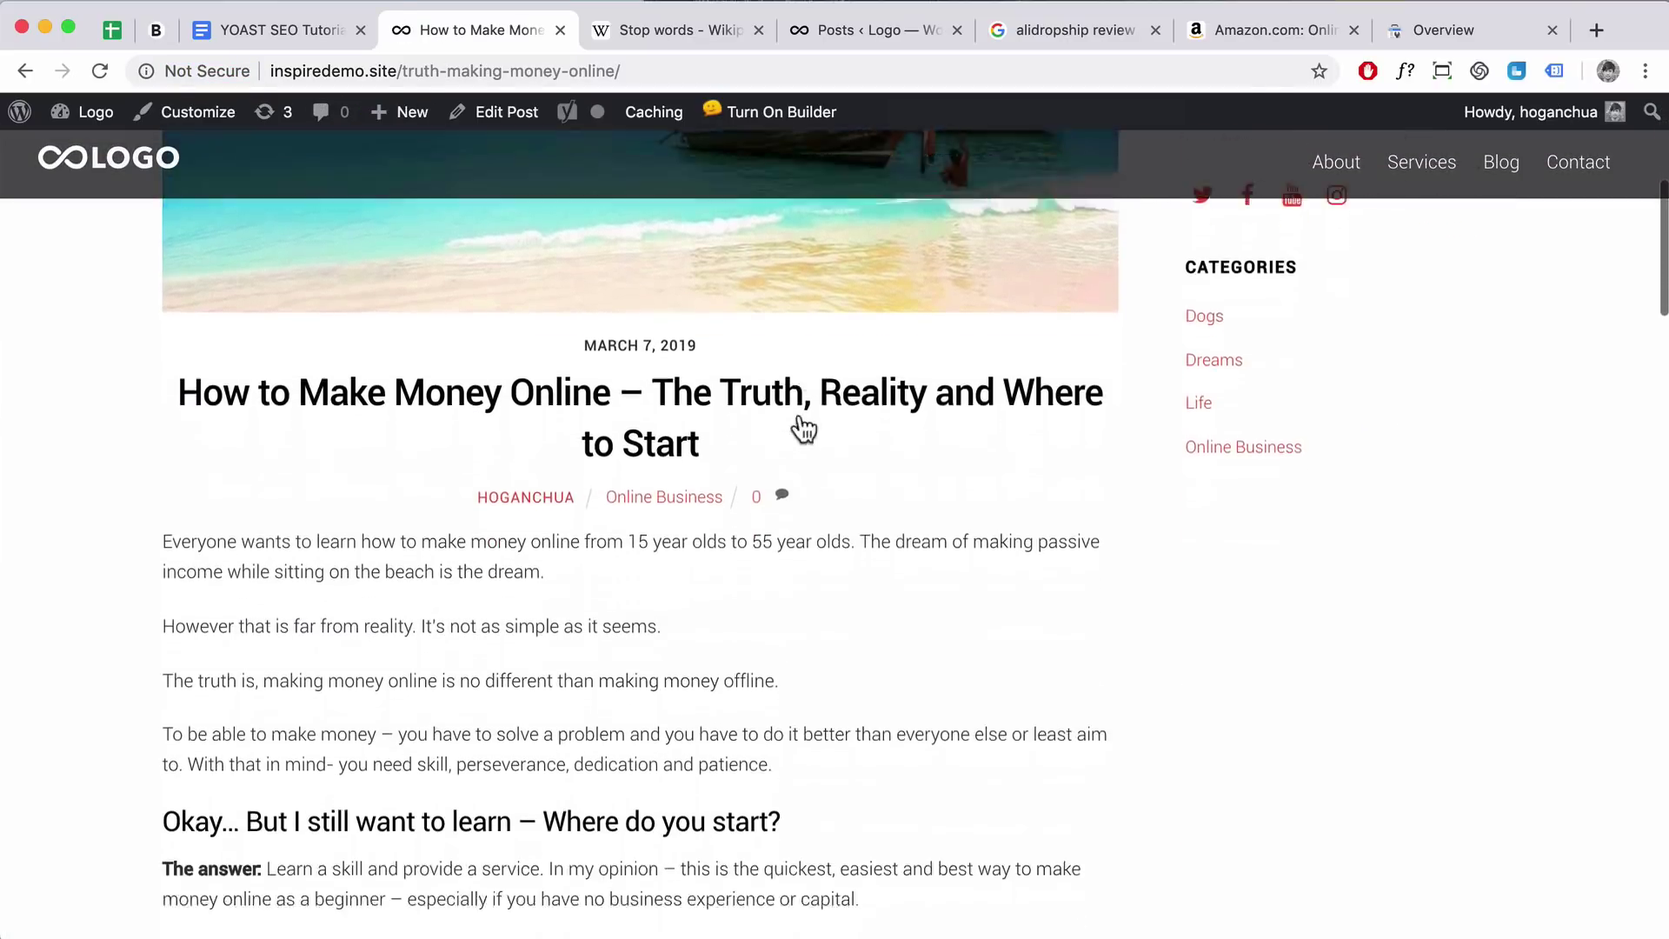
{"action": "scroll", "coordinate": [804, 429], "scroll_direction": "down", "scroll_amount": 9}
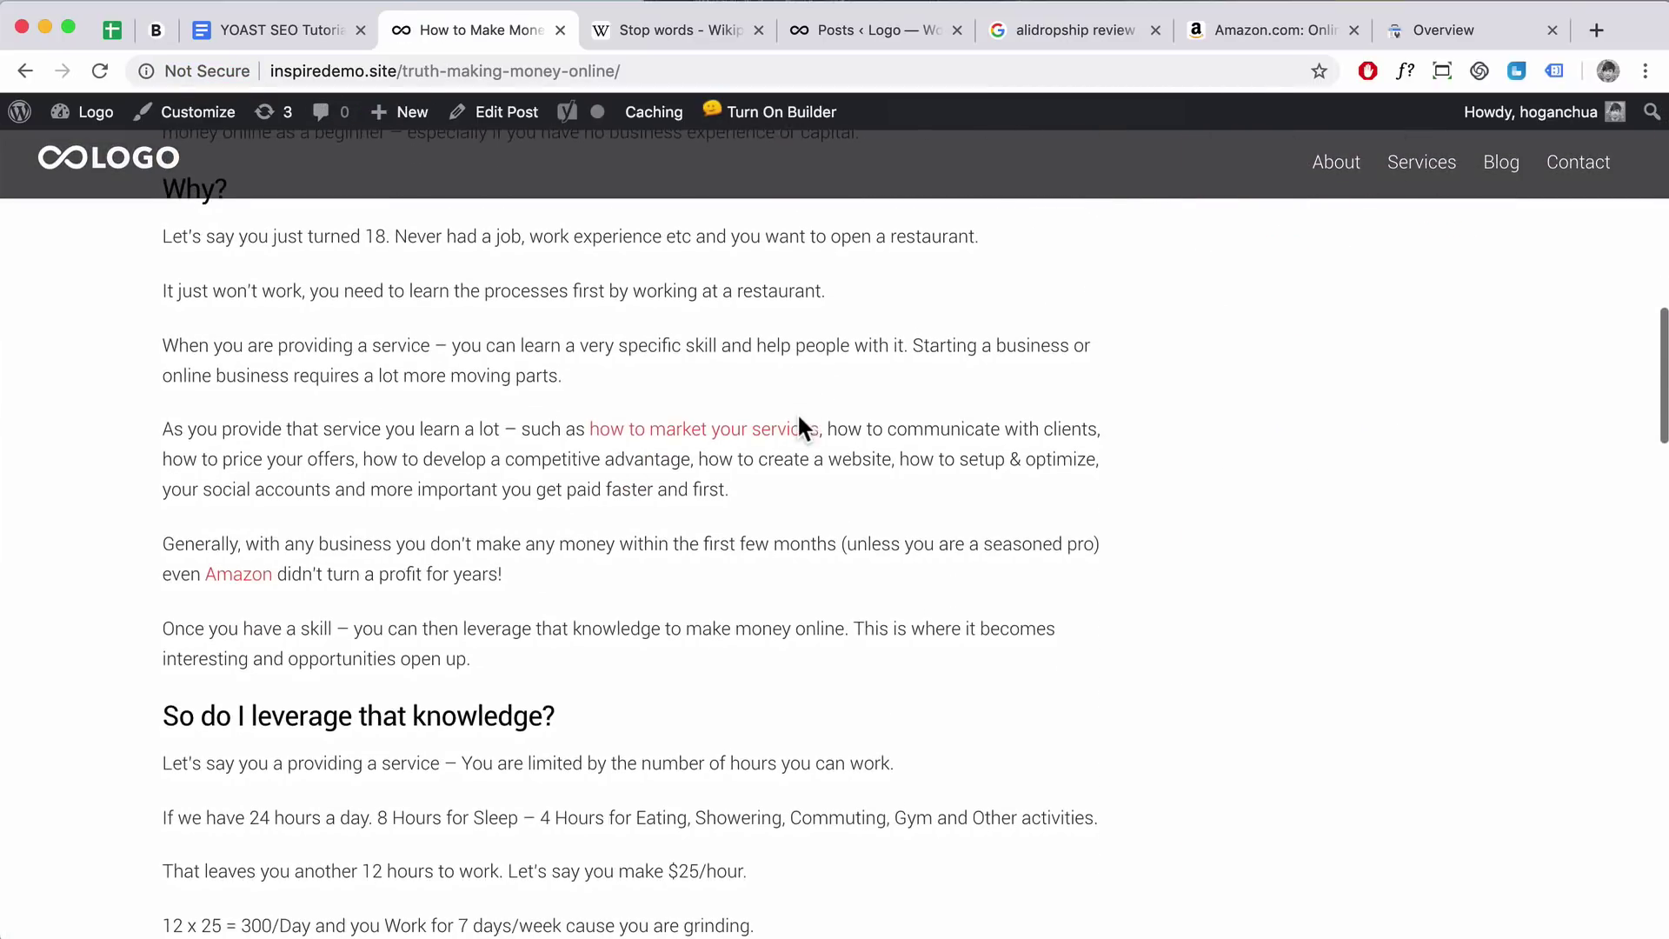
{"action": "scroll", "coordinate": [800, 421], "scroll_direction": "down", "scroll_amount": 5}
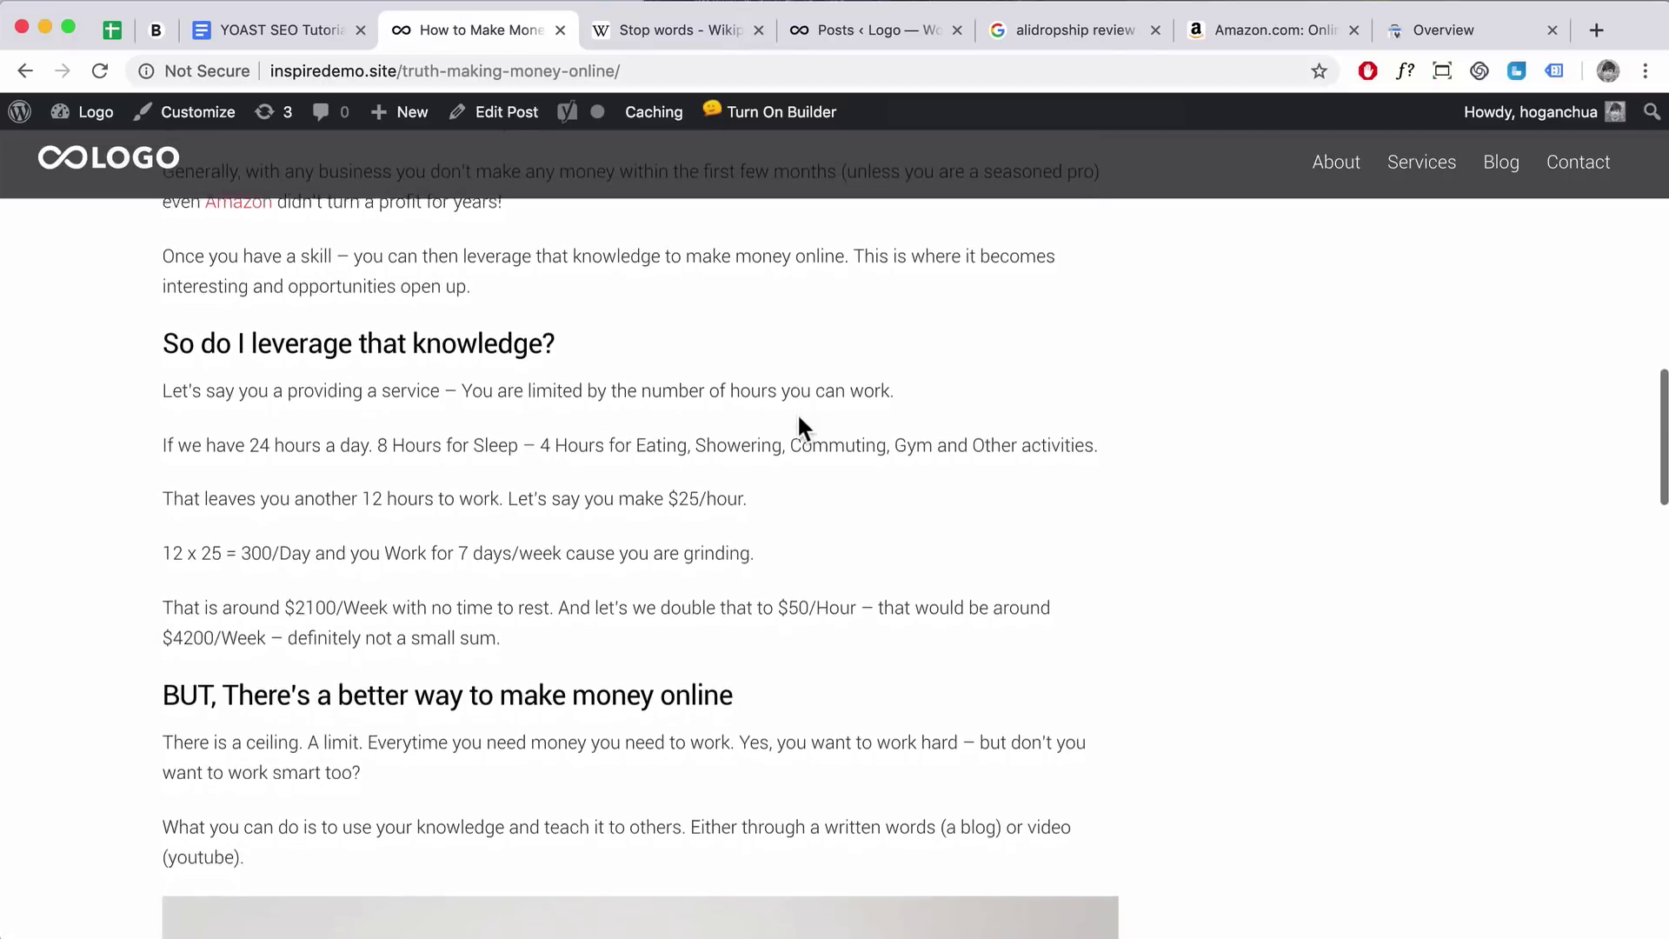
{"action": "scroll", "coordinate": [798, 423], "scroll_direction": "down", "scroll_amount": 15}
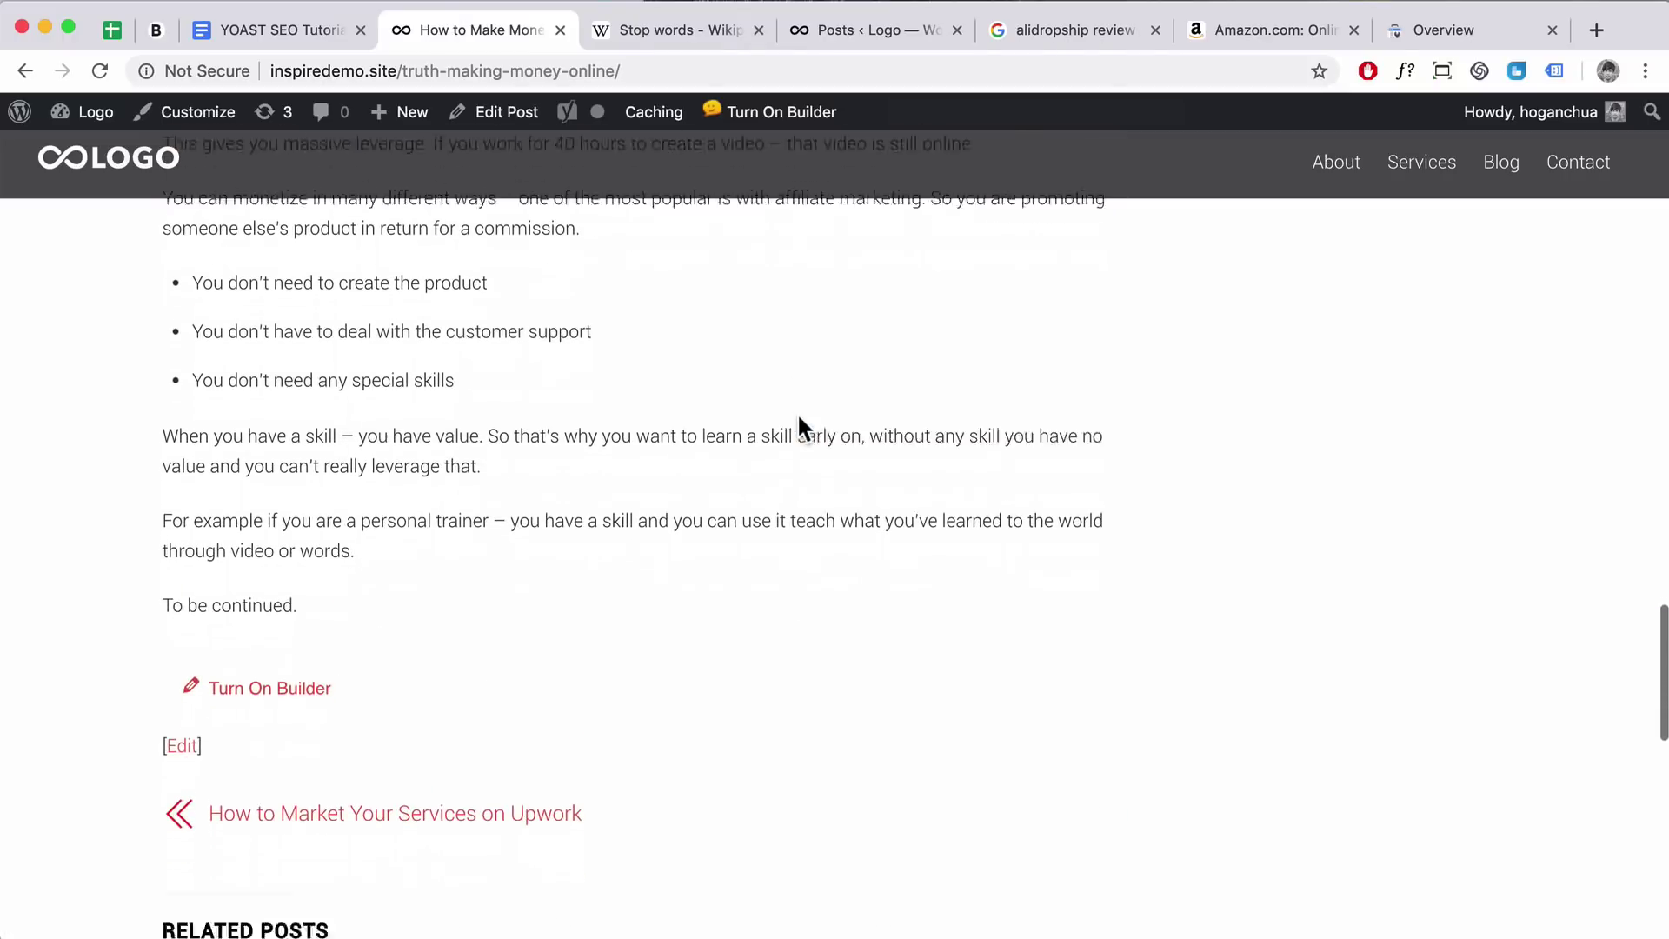
{"action": "scroll", "coordinate": [798, 424], "scroll_direction": "down", "scroll_amount": 5}
{"action": "scroll", "coordinate": [798, 423], "scroll_direction": "up", "scroll_amount": 20}
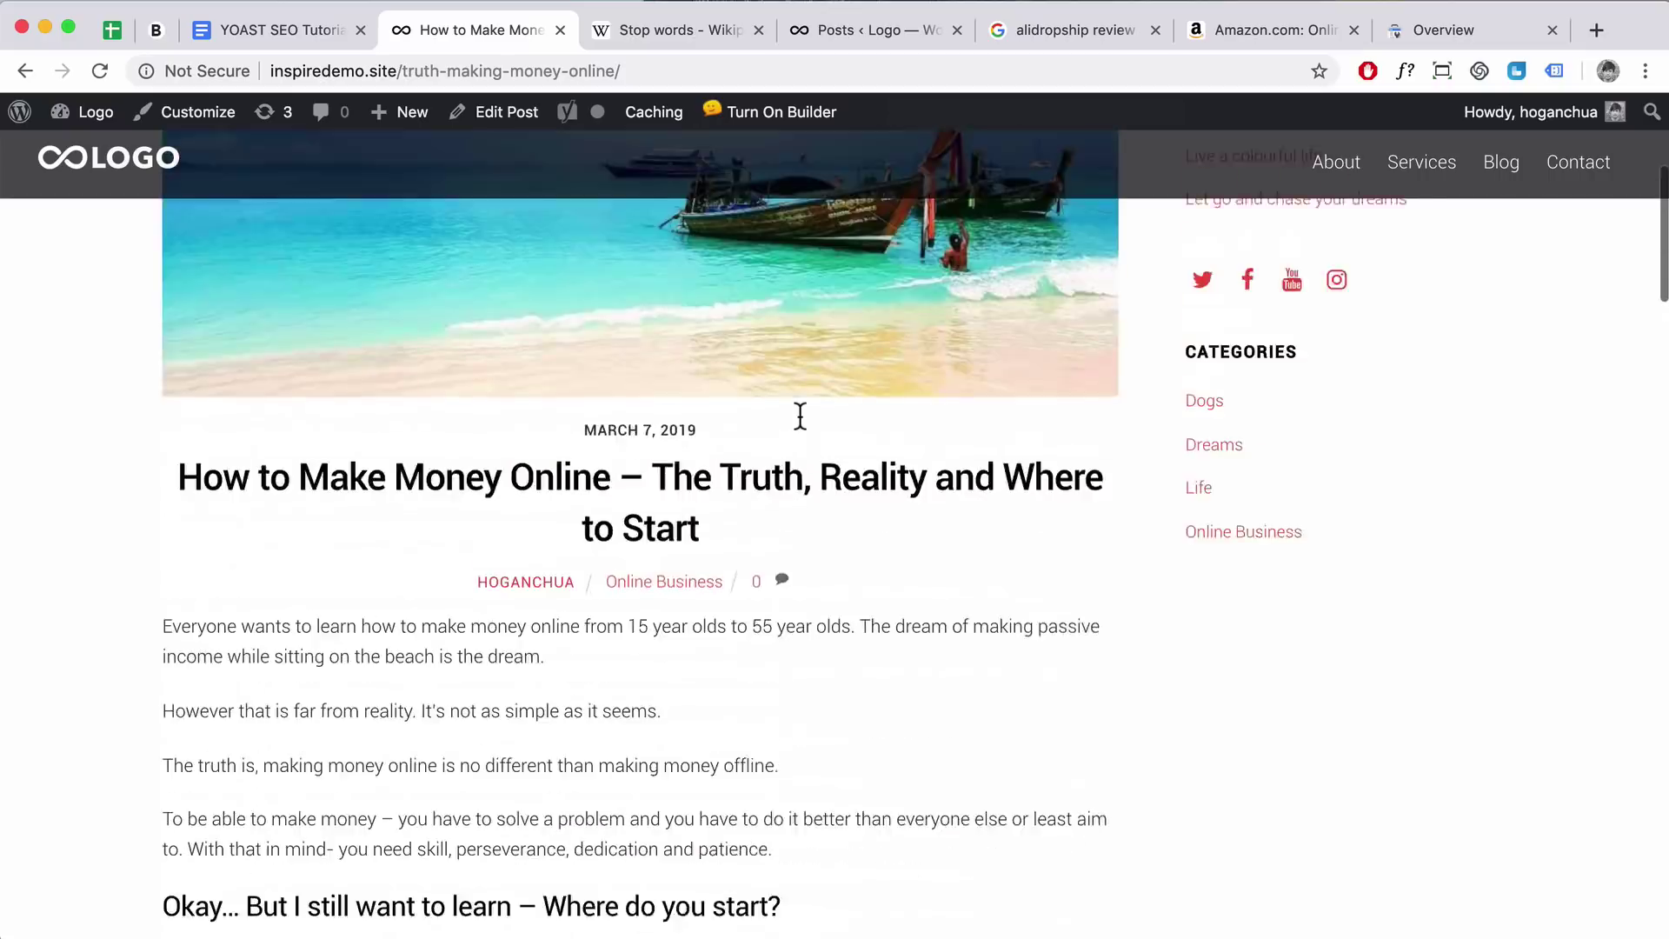
{"action": "scroll", "coordinate": [800, 415], "scroll_direction": "up", "scroll_amount": 5}
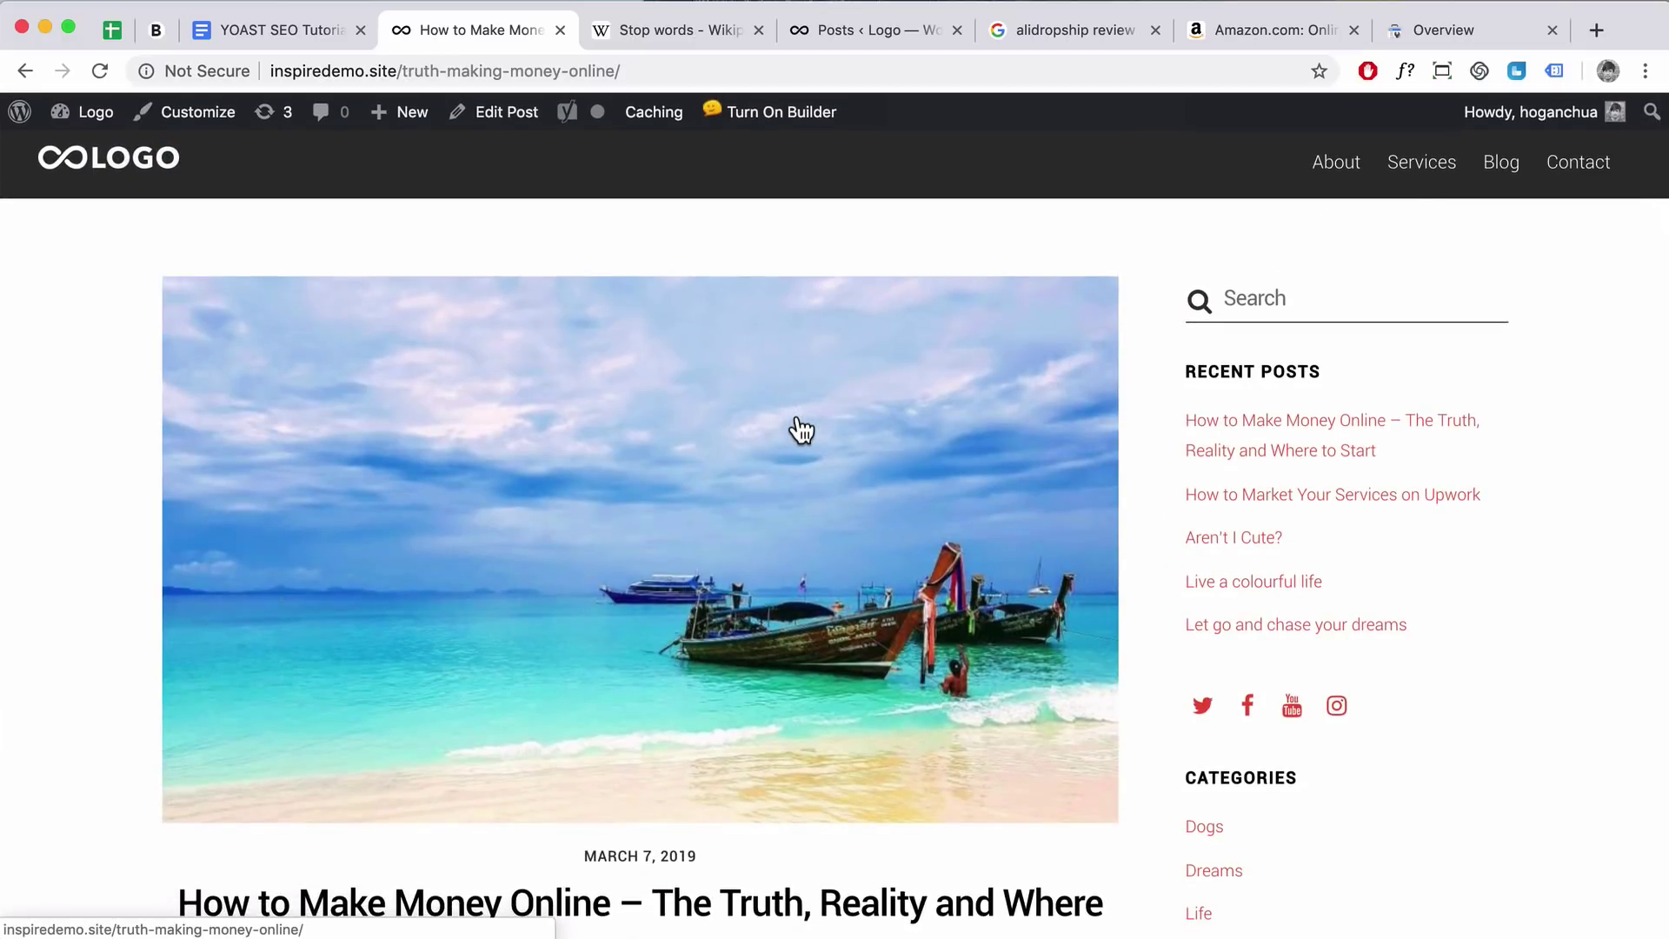